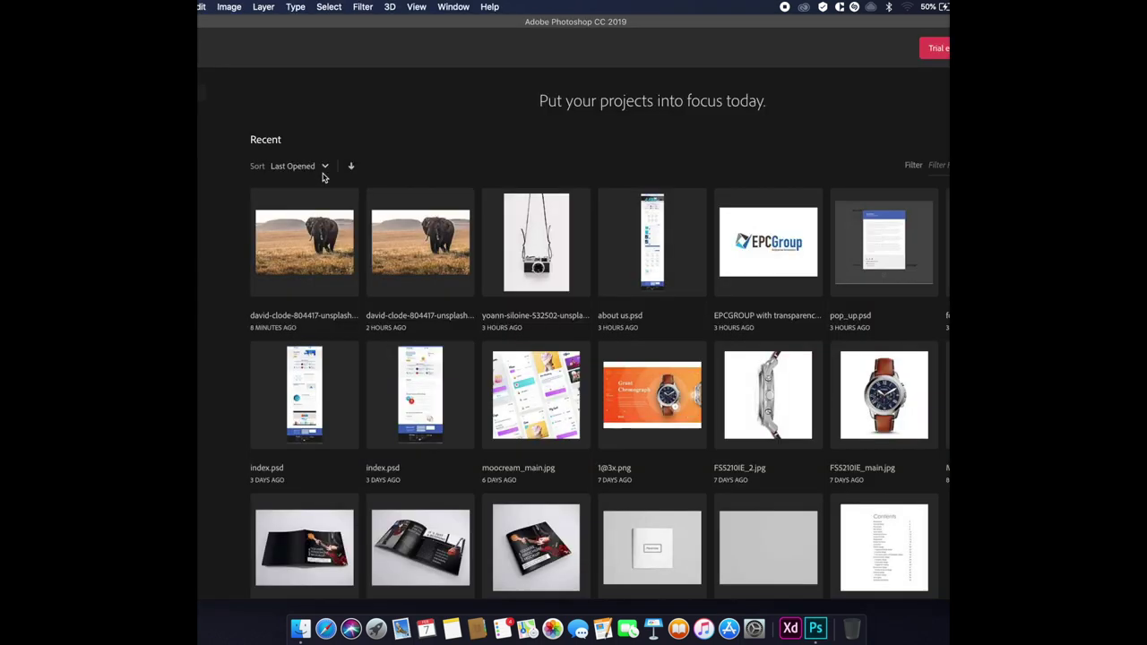
# Open david-clode-804417-unsplash.jpg from the WILDLIFE folder in Photoshop and zoom to 100% on the elephant.
pyautogui.press('super+Tab')
pyautogui.moveTo(431, 229); pyautogui.dragTo(453, 135)
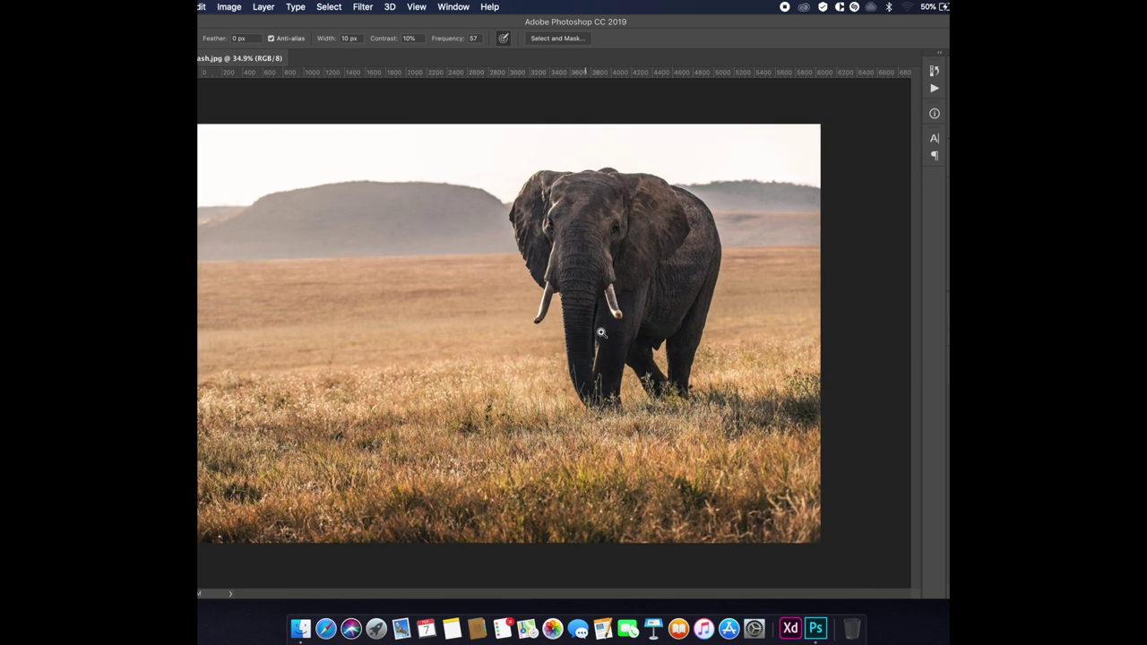
pyautogui.moveTo(427, 297); pyautogui.dragTo(601, 325)
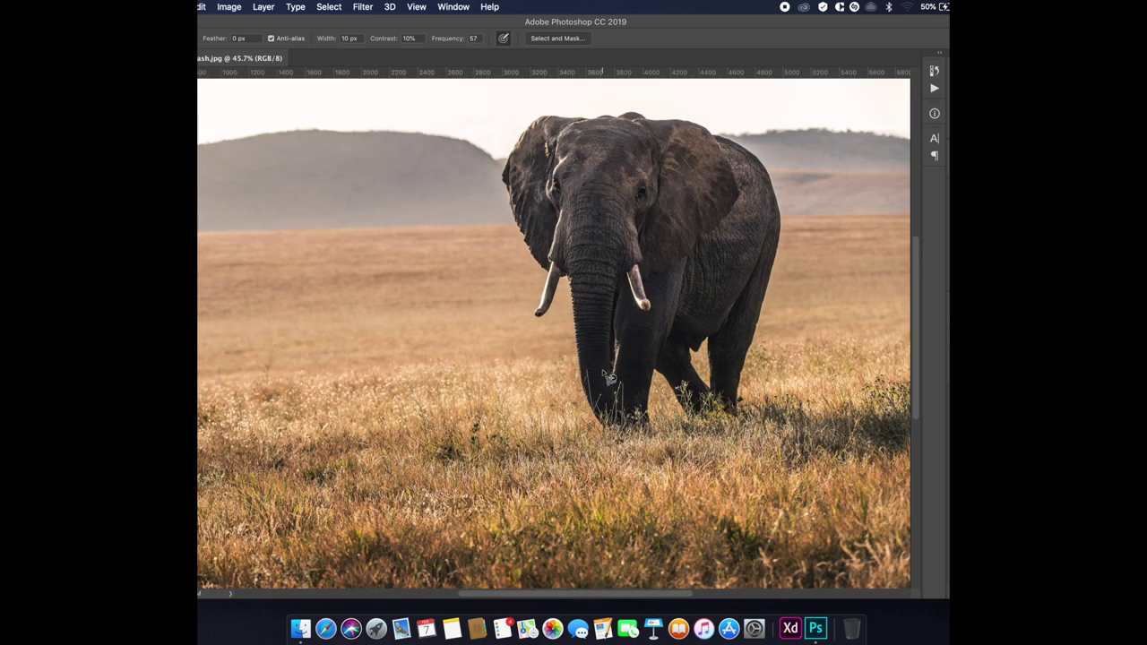
pyautogui.press('super+plus')
pyautogui.press('super+plus')
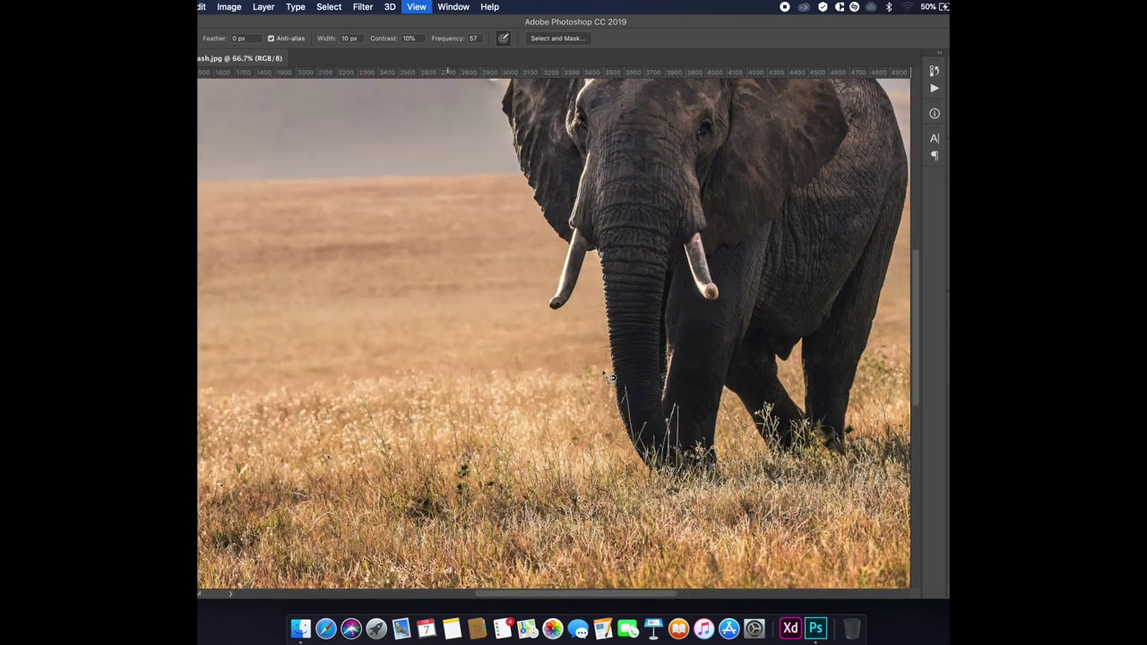
pyautogui.scroll(3, 575, 461)
pyautogui.hscroll(2, 575, 462)
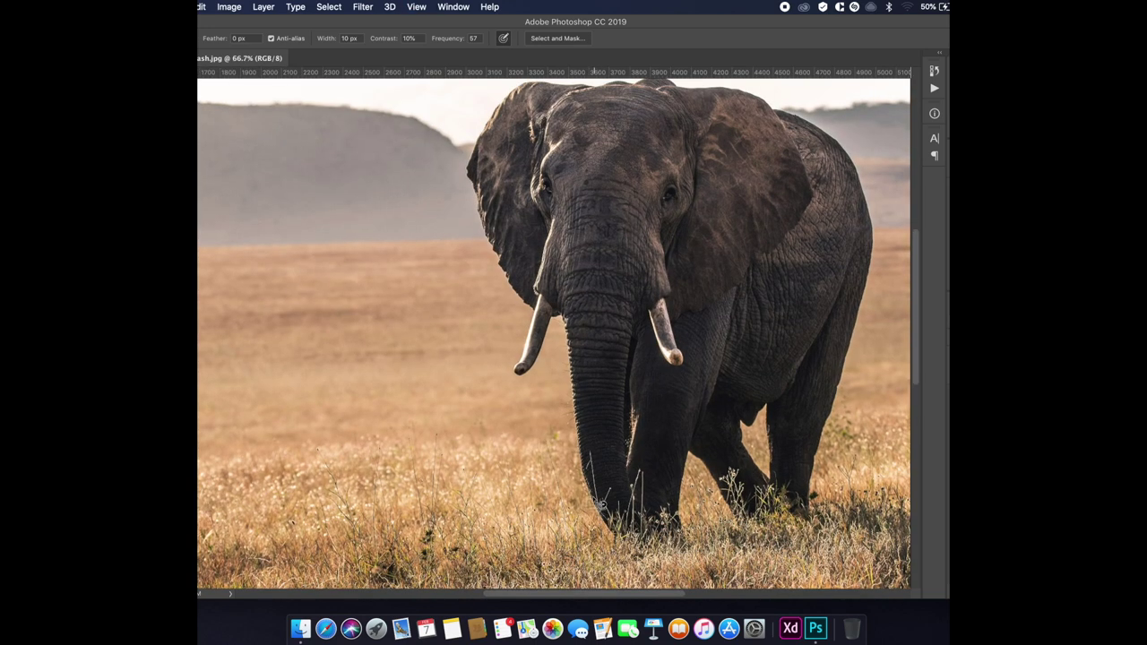
pyautogui.press('super+plus')
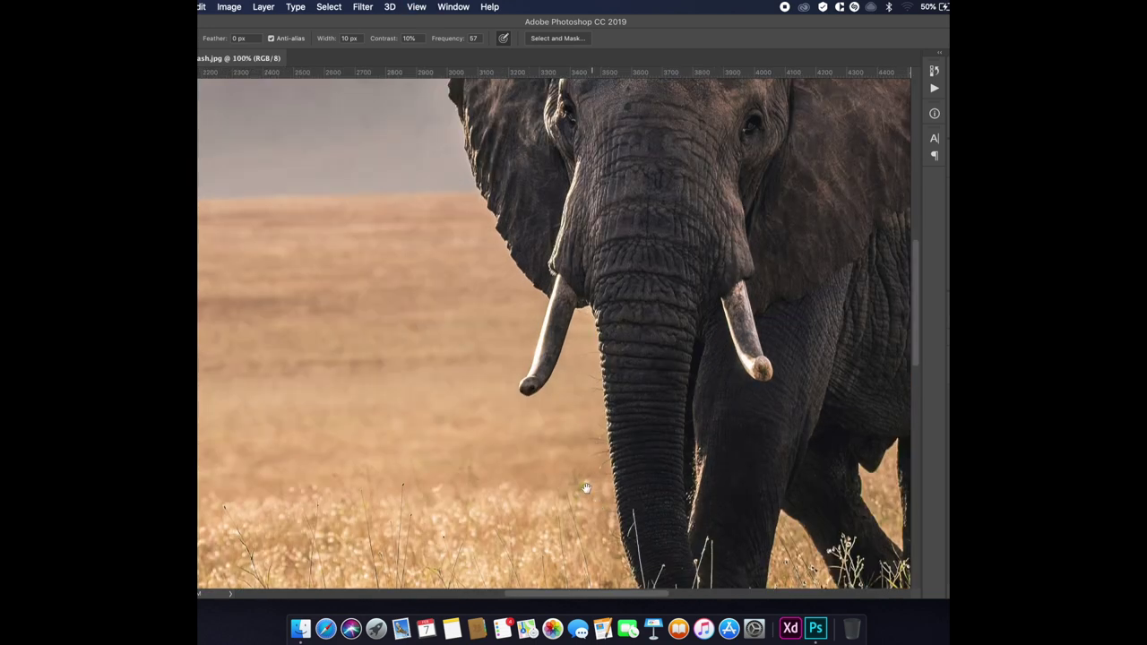
# Trace the elephant's tusk, ear, head, back and legs with the Magnetic Lasso, close the selection, and zoom out.
pyautogui.scroll(-2, 591, 511)
pyautogui.hscroll(2, 591, 511)
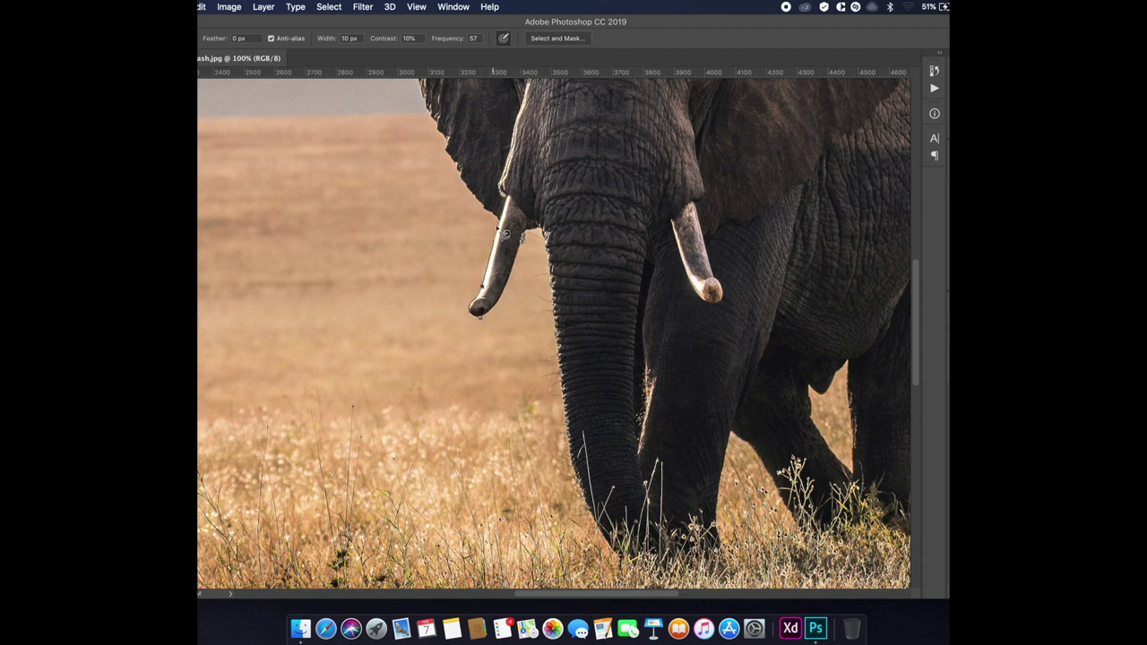
pyautogui.moveTo(570, 311)
pyautogui.mouseDown()
pyautogui.moveTo(590, 352)
pyautogui.moveTo(593, 423)
pyautogui.mouseUp()
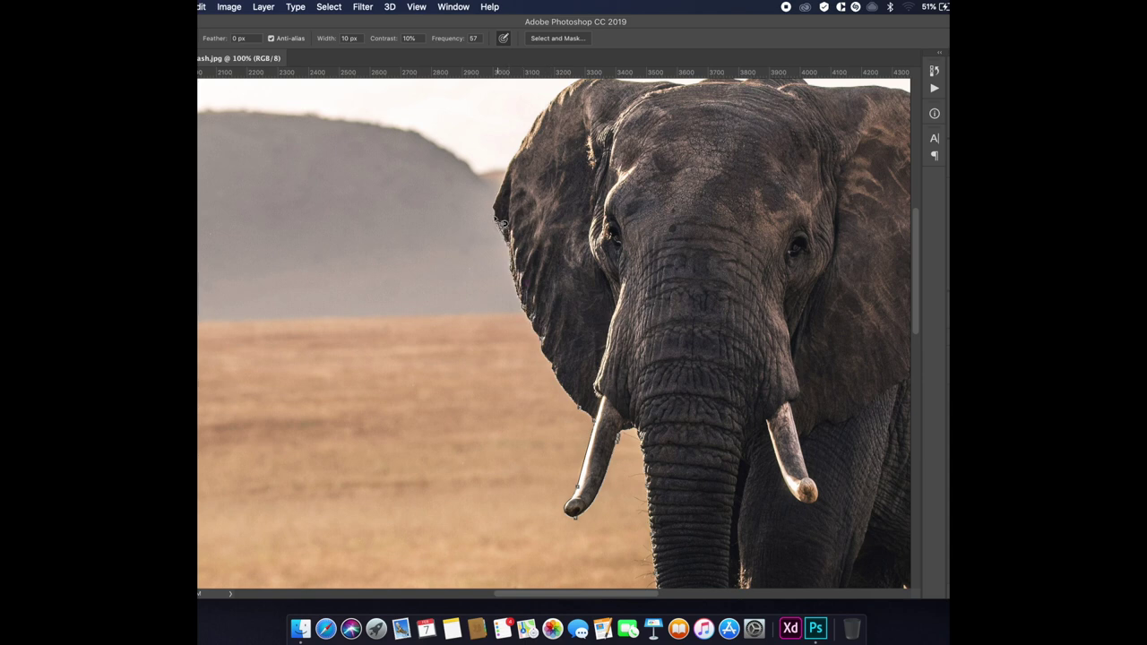
pyautogui.moveTo(503, 208); pyautogui.dragTo(474, 384)
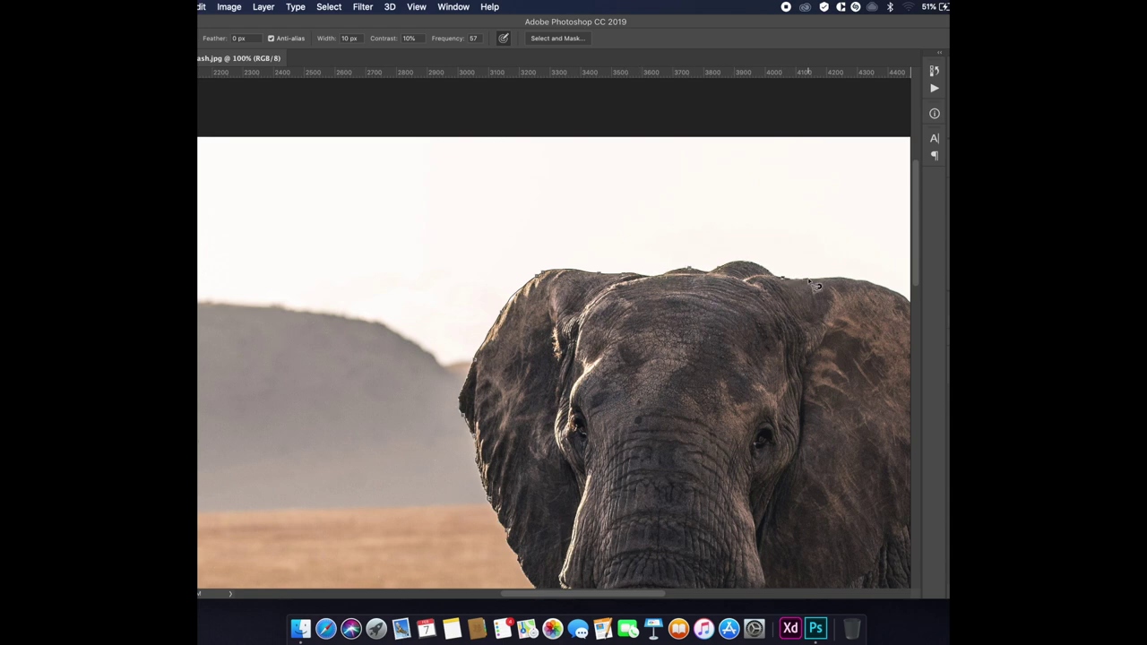
pyautogui.moveTo(806, 278); pyautogui.dragTo(563, 263)
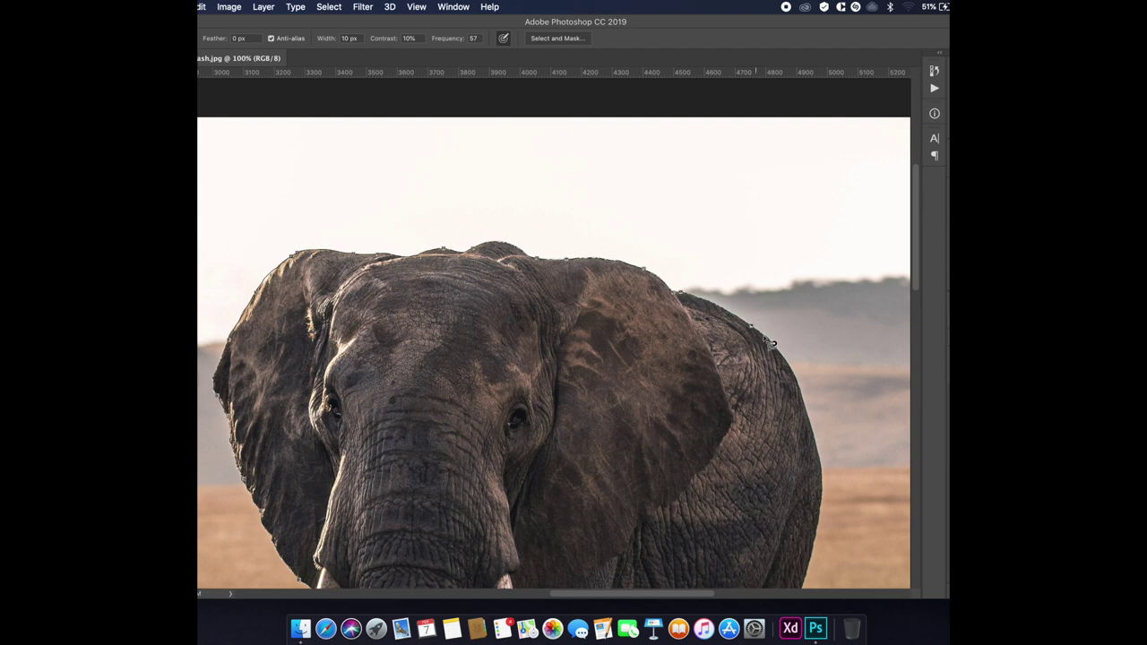
pyautogui.moveTo(792, 375); pyautogui.dragTo(694, 283)
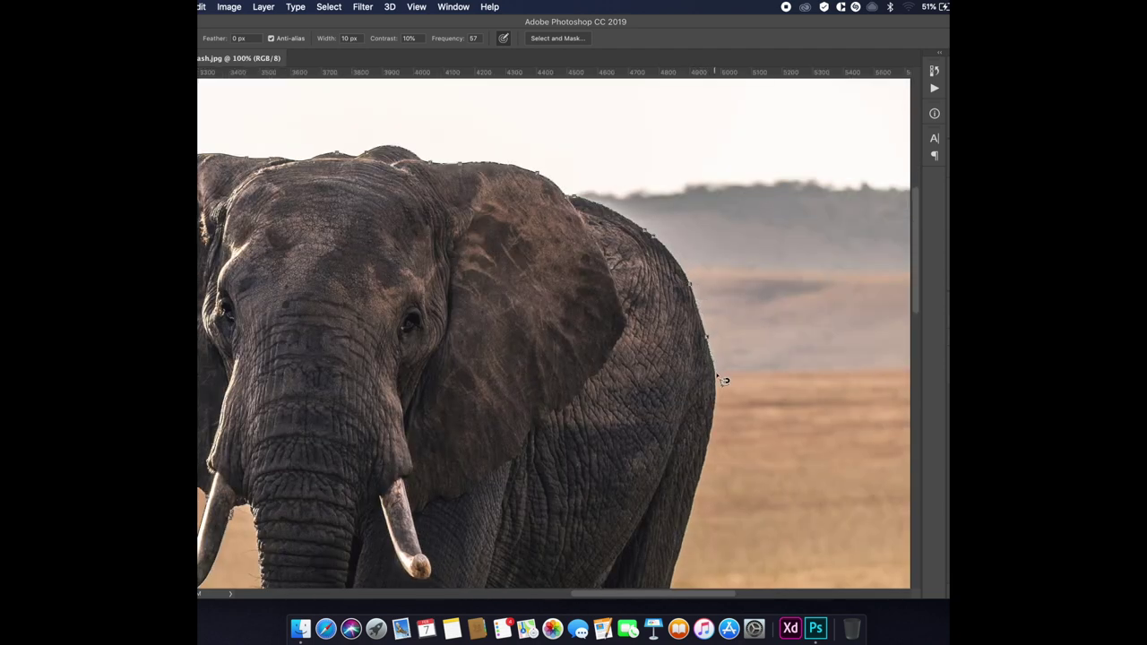
pyautogui.moveTo(702, 503); pyautogui.dragTo(675, 243)
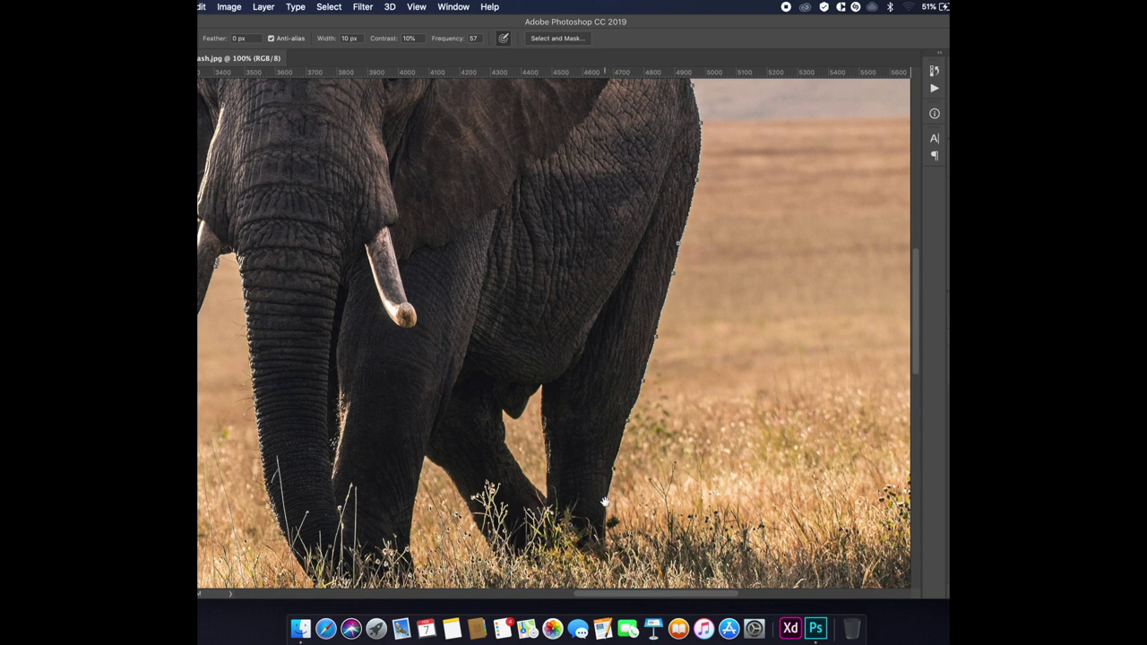
pyautogui.moveTo(605, 502); pyautogui.dragTo(642, 445)
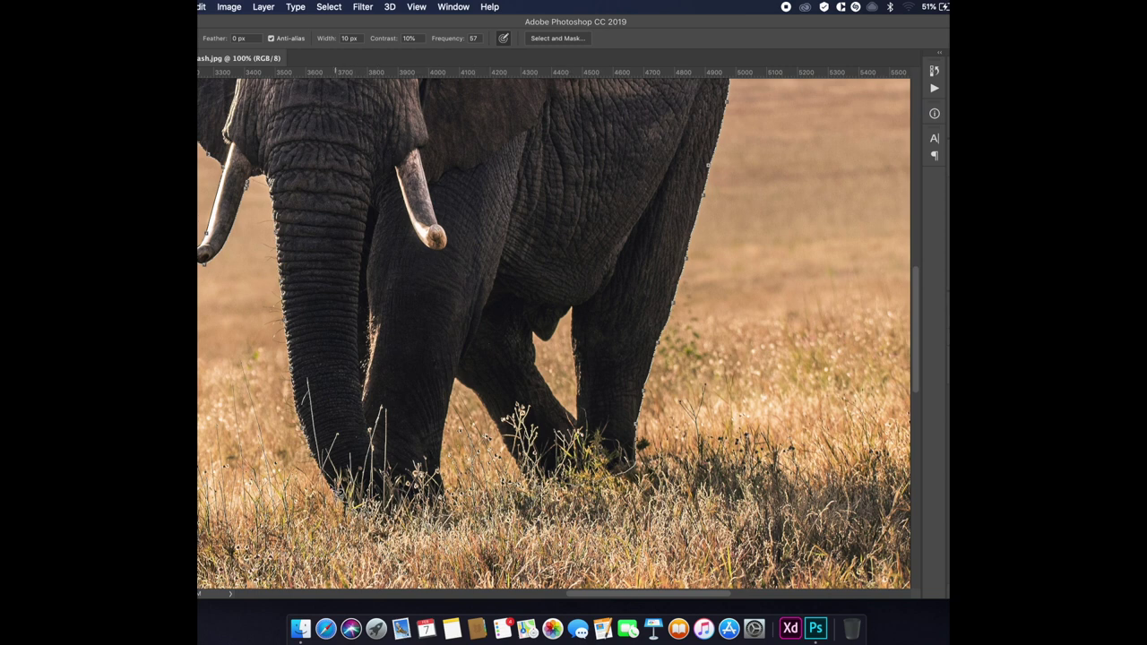
pyautogui.click(318, 466)
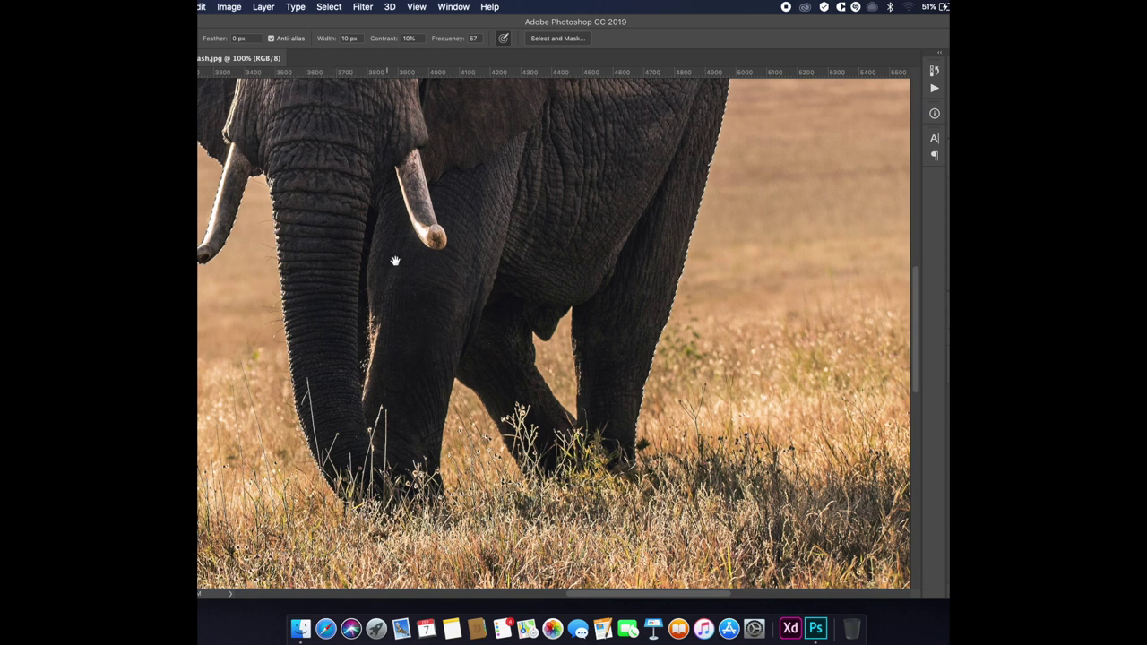
pyautogui.press('super+minus')
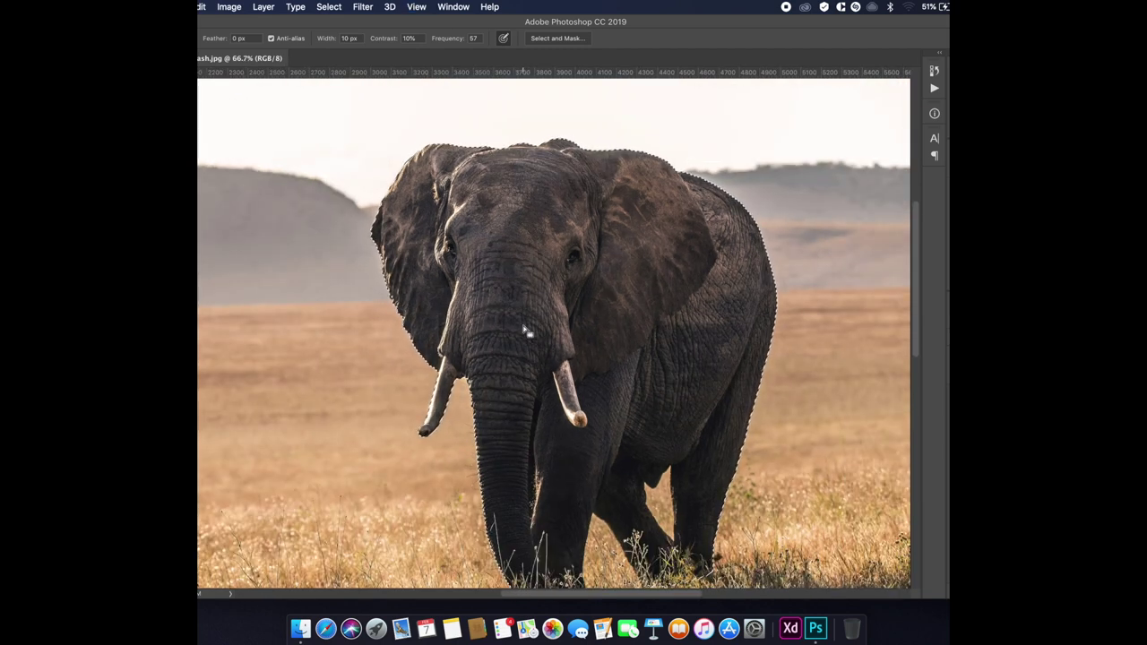
# Feather the elephant selection, copy it to its own layer and nudge it slightly upward.
pyautogui.rightClick(524, 330)
pyautogui.click(547, 351)
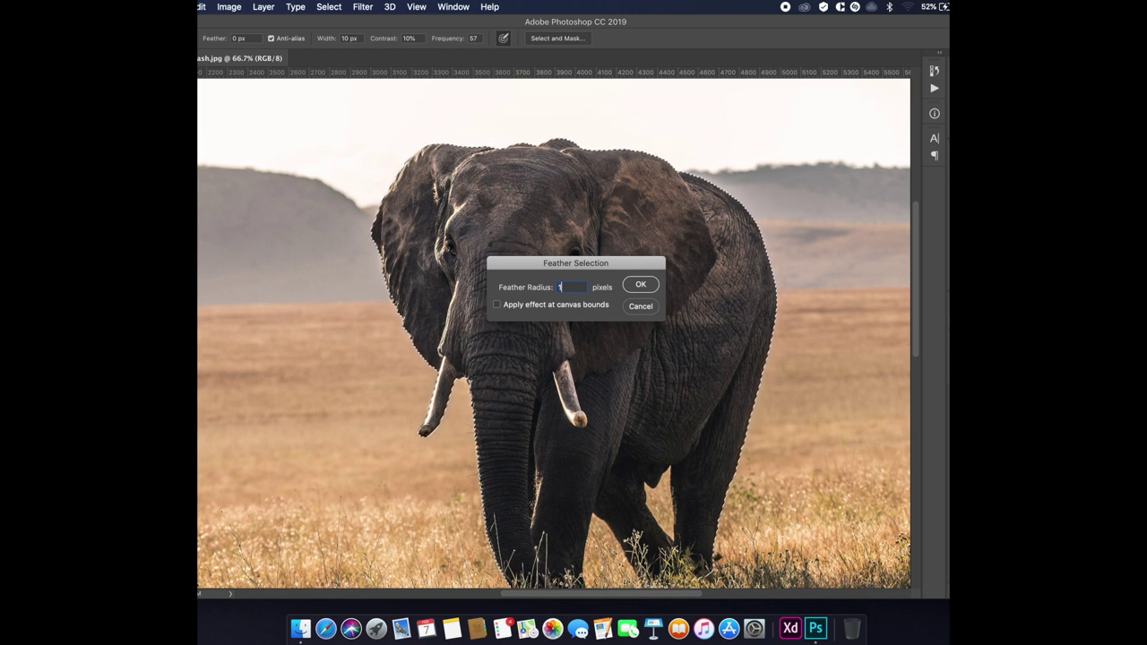
pyautogui.press('Return')
pyautogui.press('super+j')
pyautogui.press('v')
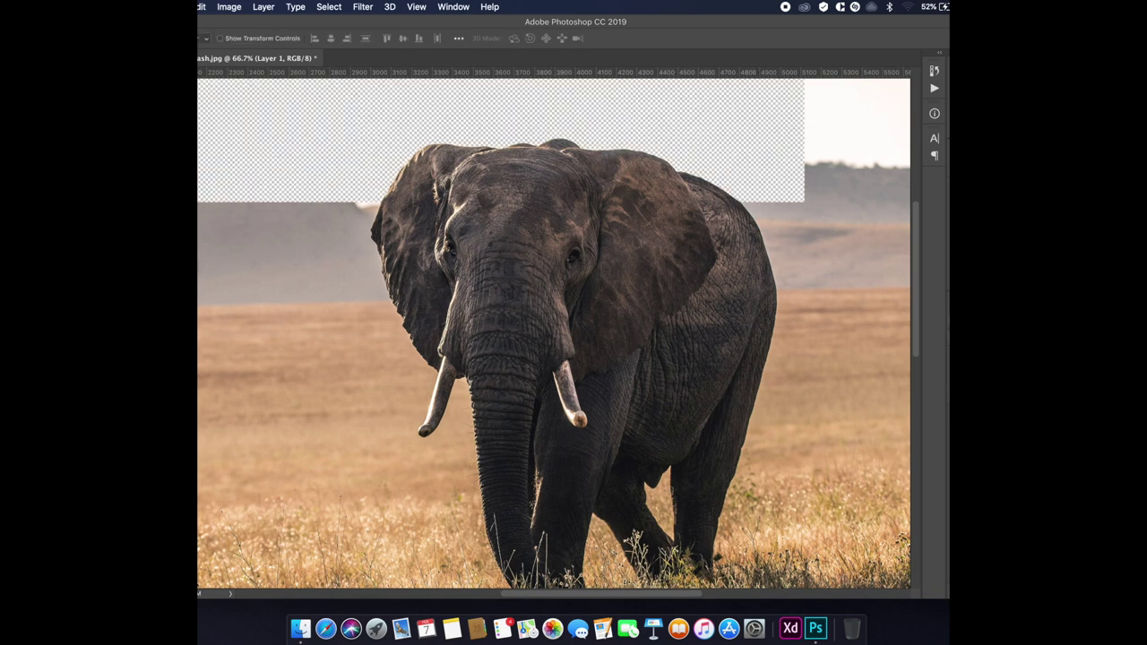
pyautogui.moveTo(615, 361); pyautogui.dragTo(610, 338)
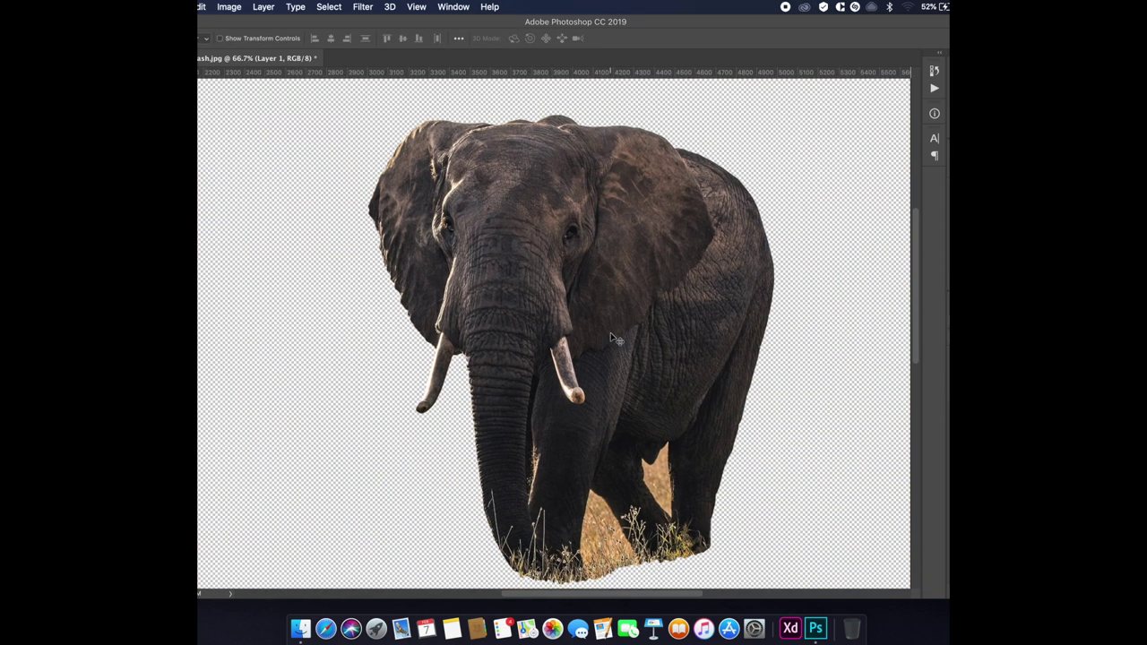
pyautogui.press('super+minus')
# Select around the elephant with an ellipse and paste it into a new Untitled-1 document.
pyautogui.press('m')
pyautogui.moveTo(390, 140); pyautogui.dragTo(782, 552)
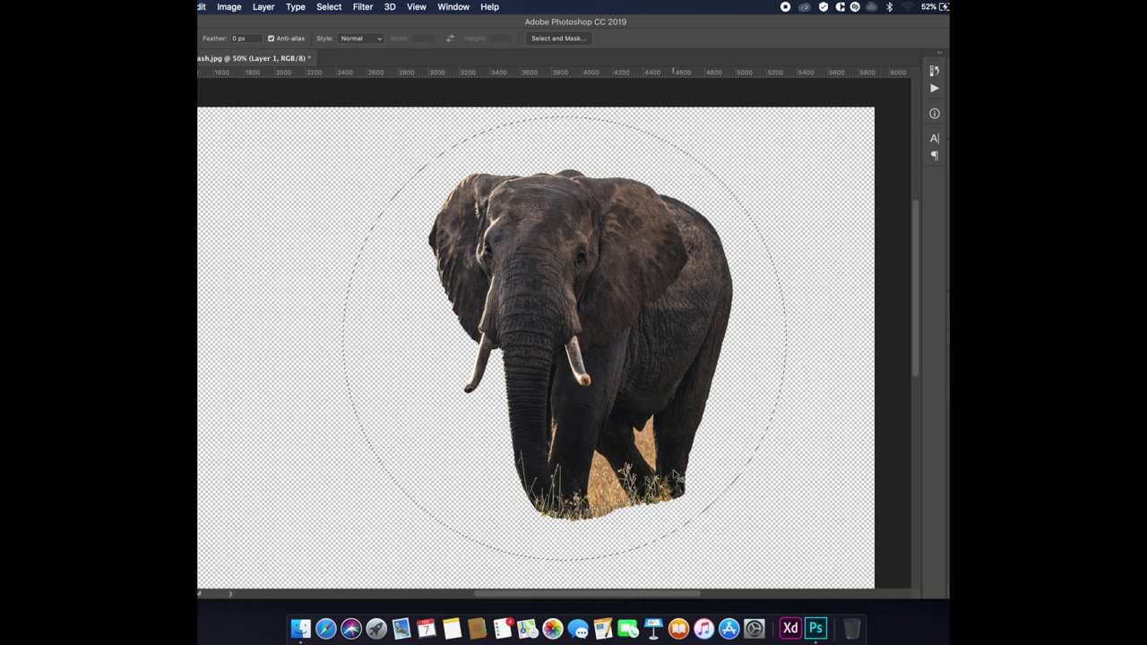
pyautogui.press('super+n')
pyautogui.press('Return')
pyautogui.press('super+v')
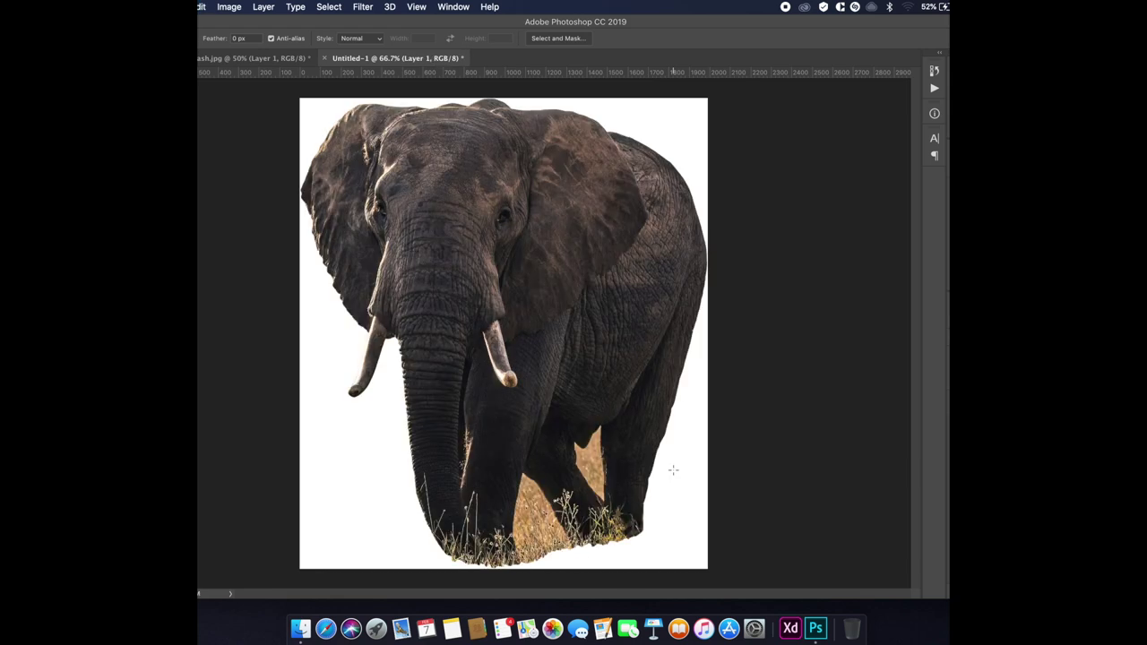
# Close the original photo, enlarge the canvas with the Crop tool and reposition the elephant.
pyautogui.click(311, 59)
pyautogui.press('super+w')
pyautogui.click(550, 217)
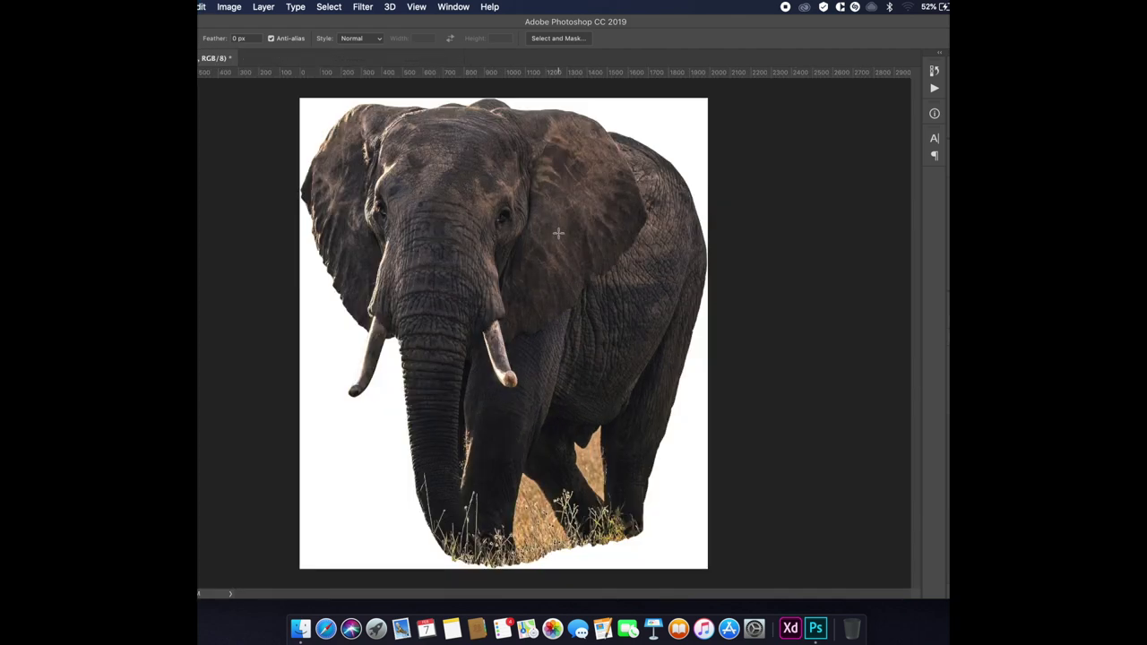
pyautogui.press('c')
pyautogui.press('super+minus')
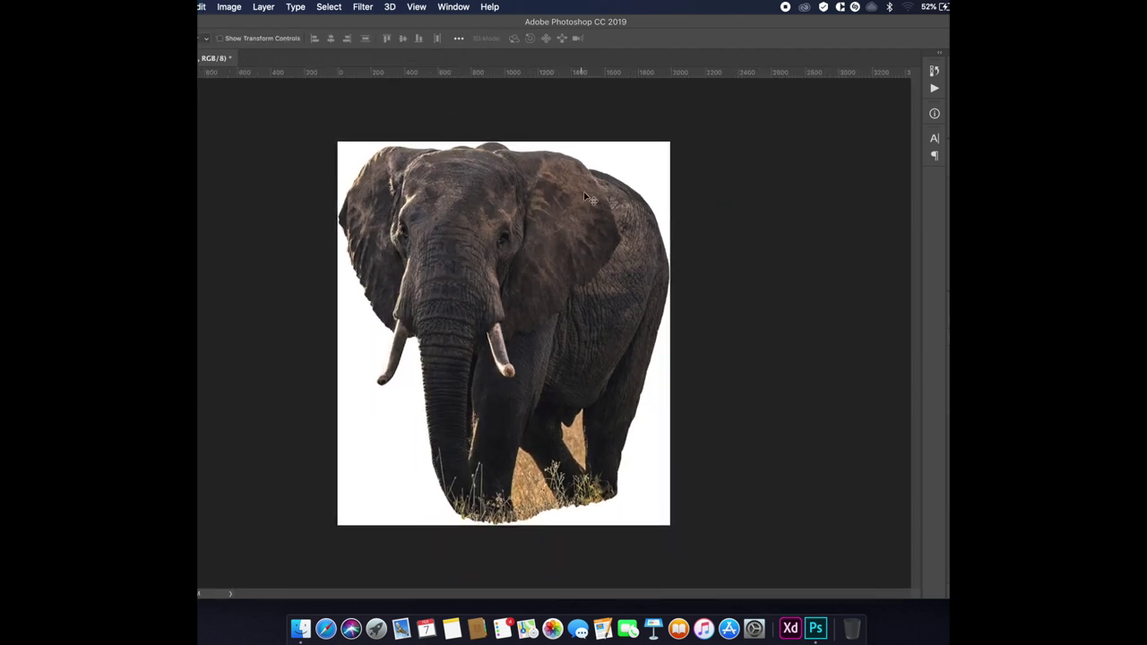
pyautogui.moveTo(681, 519); pyautogui.dragTo(715, 529)
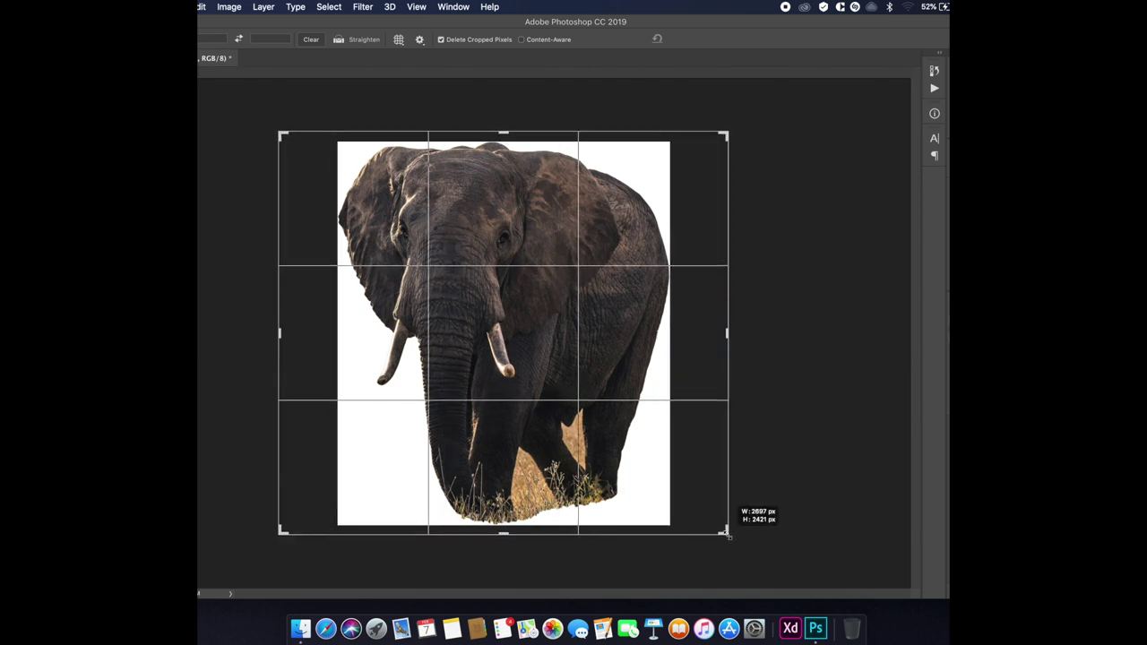
pyautogui.press('Return')
pyautogui.press('v')
pyautogui.moveTo(465, 284); pyautogui.dragTo(461, 280)
# Quick-select the grass between the legs and below the belly, feather it and delete it.
pyautogui.press('w')
pyautogui.hotkey('shift', 'w')
pyautogui.click(579, 461)
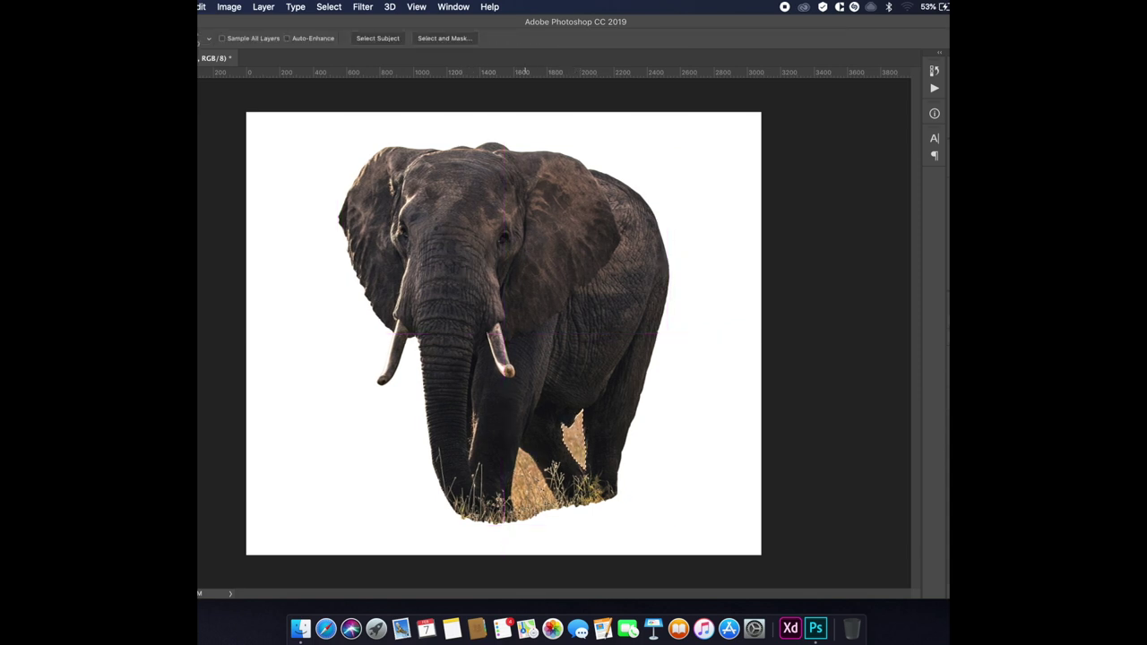
pyautogui.click(530, 484)
pyautogui.rightClick(574, 380)
pyautogui.click(598, 417)
pyautogui.press('Return')
pyautogui.press('Delete')
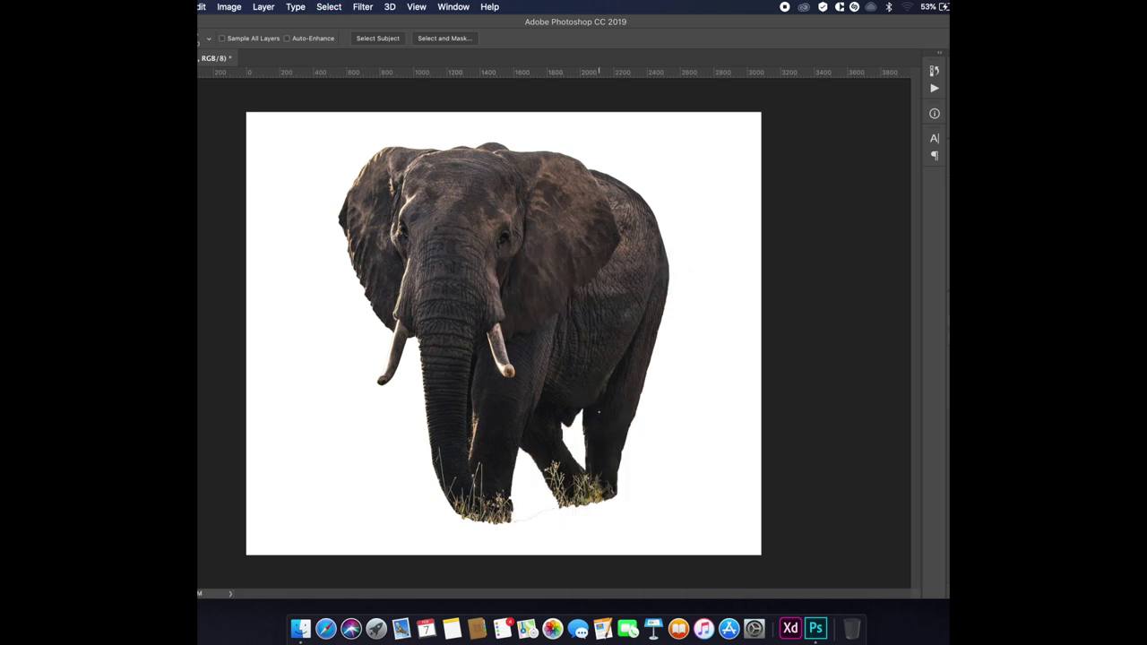
# Erase leftover grass edges with a smaller eraser and fill the background dark brown.
pyautogui.press('e')
pyautogui.press('[')
pyautogui.press('[')
pyautogui.press('[')
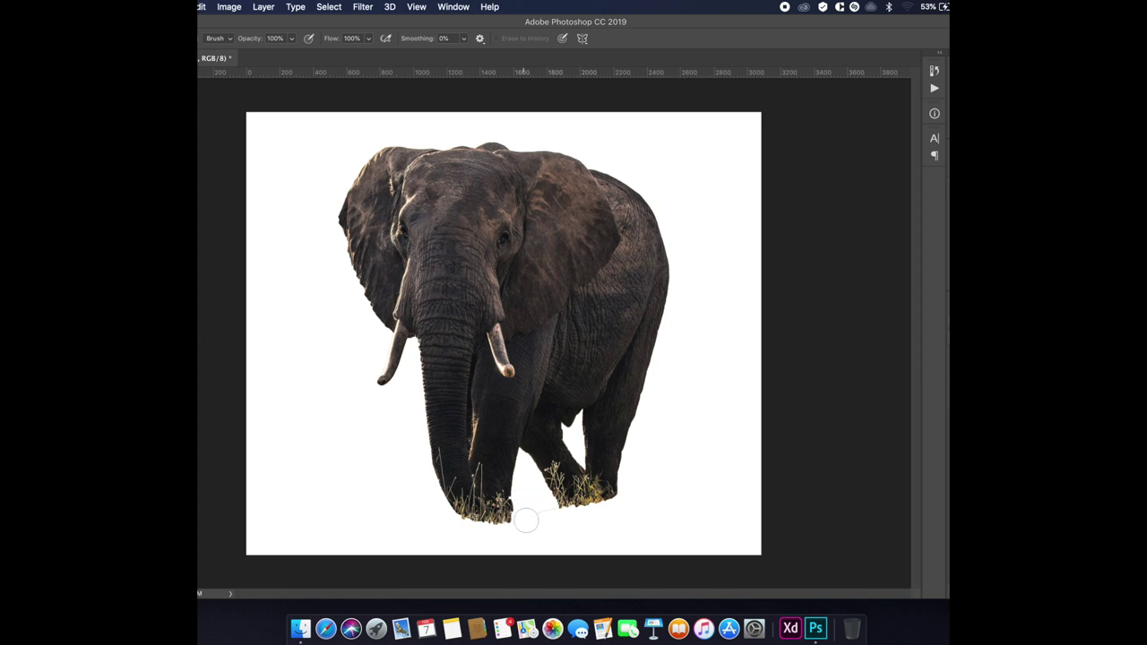
pyautogui.press('v')
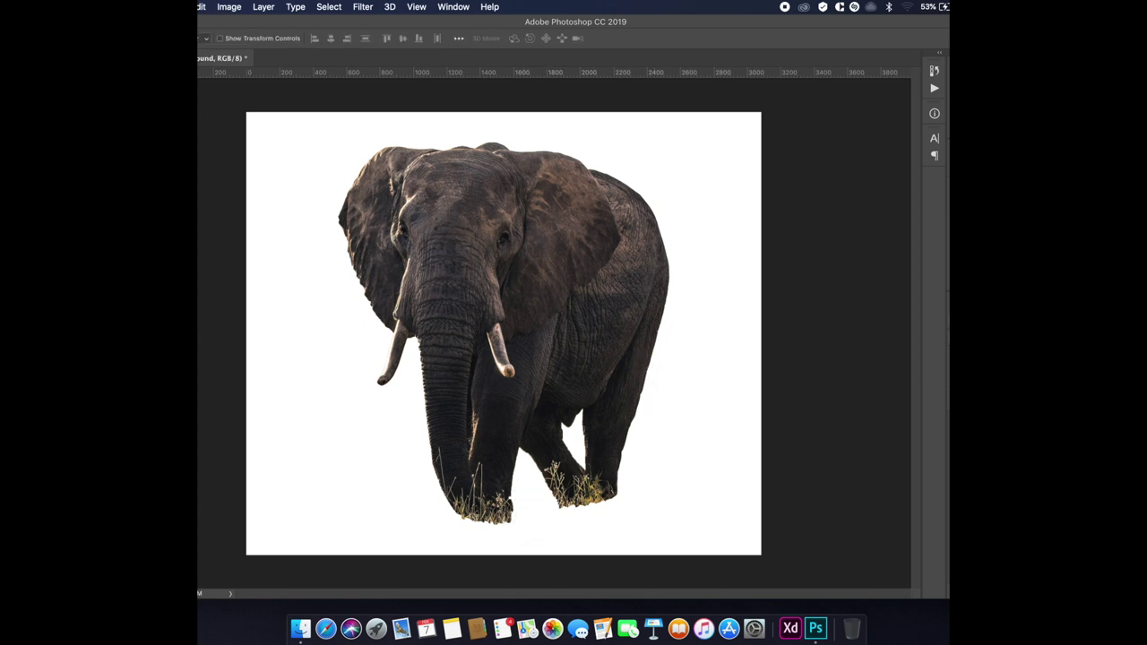
pyautogui.hotkey('alt', 'BackSpace')
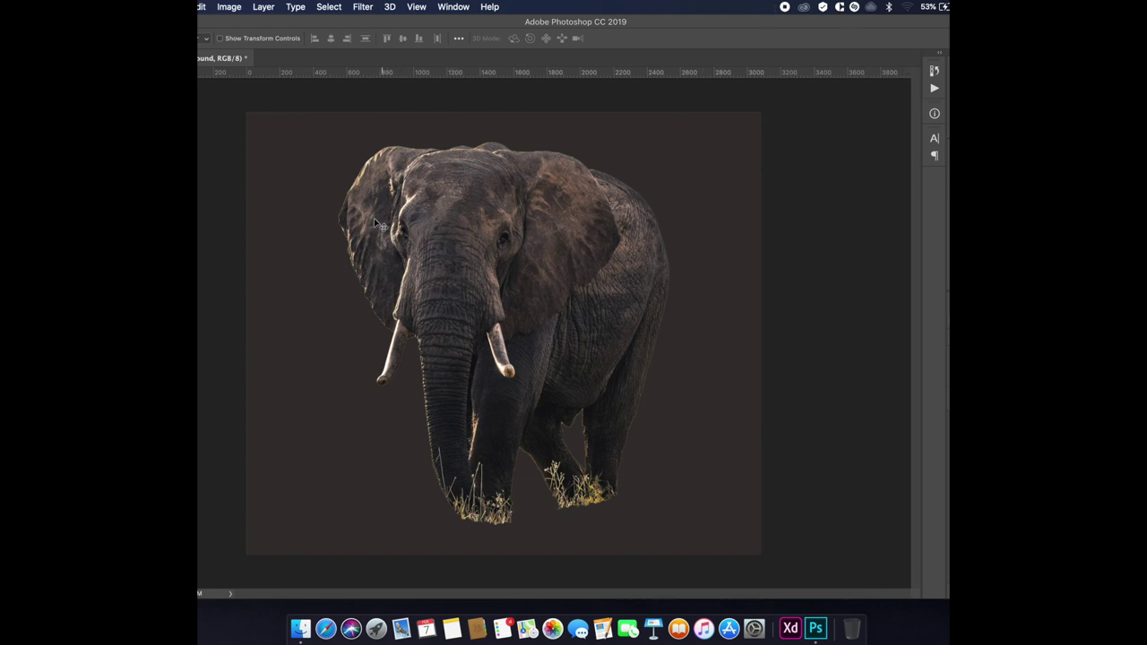
# Duplicate the elephant layer and burn the trunk's left edge and left ear's edge with a shrunken brush.
pyautogui.hotkey('ctrl', '+')
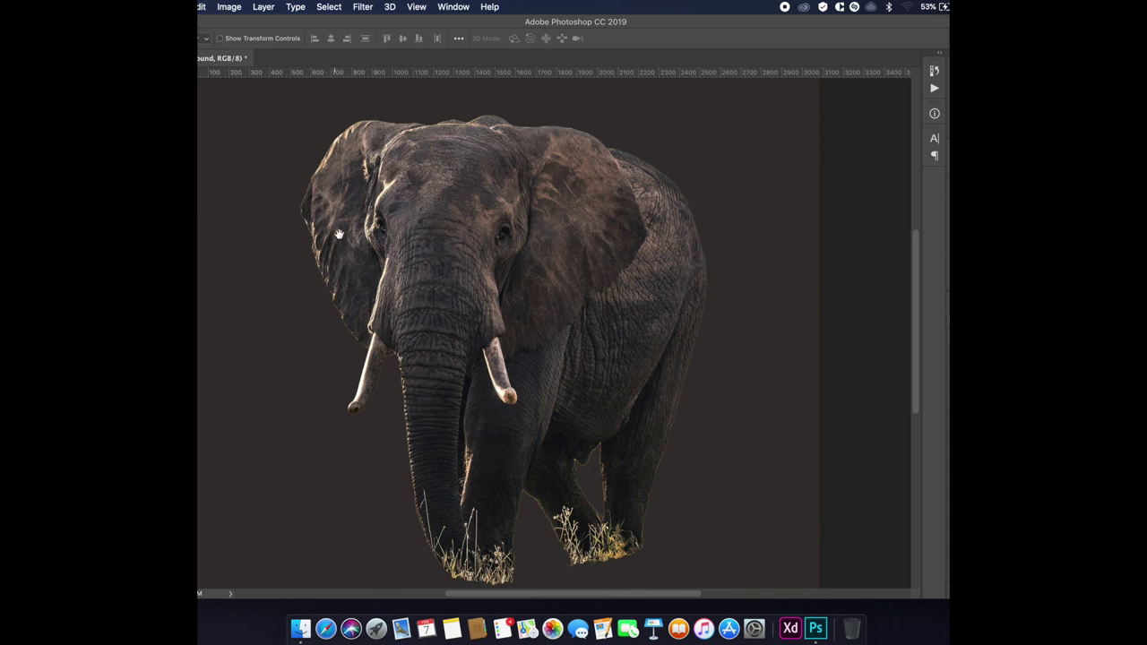
pyautogui.moveTo(334, 229); pyautogui.dragTo(367, 266)
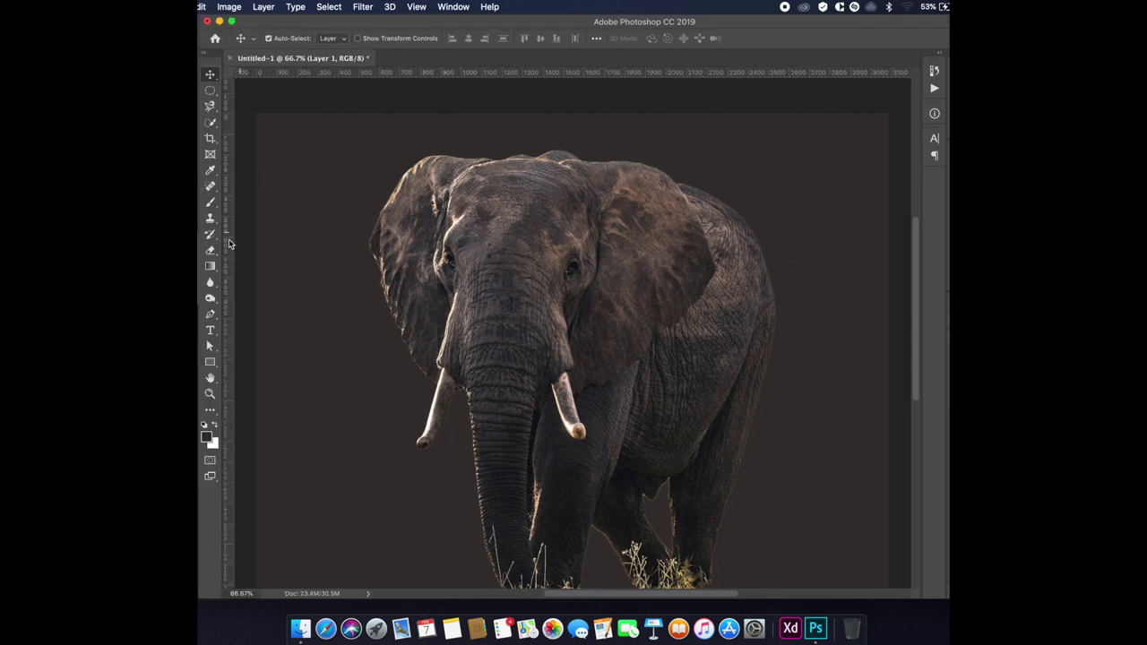
pyautogui.click(210, 297)
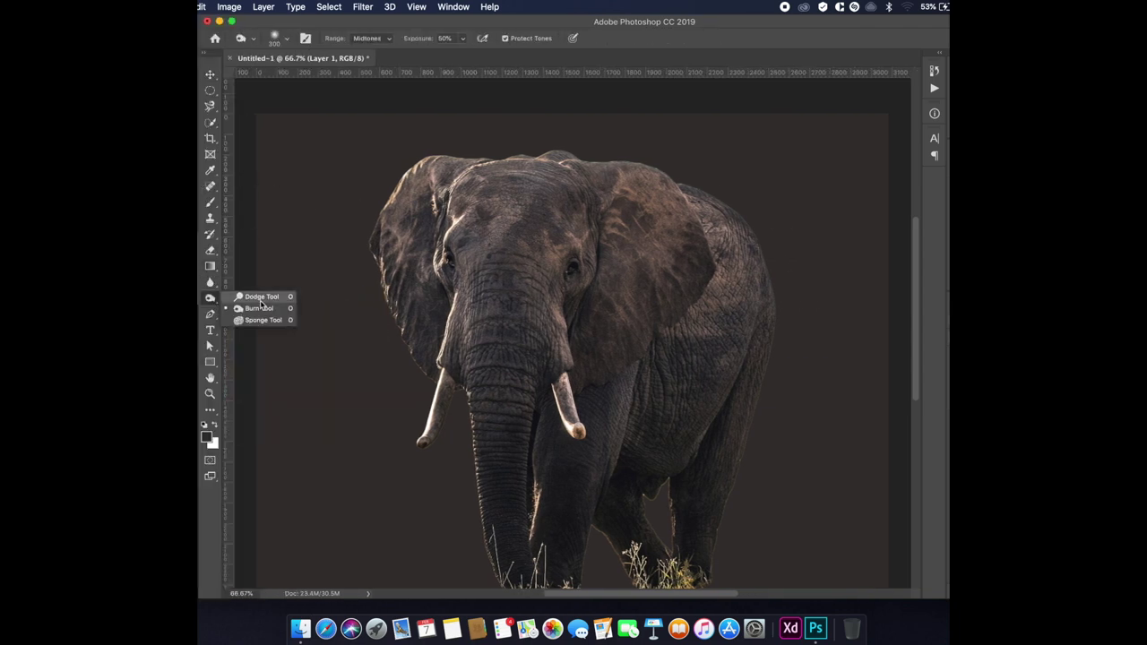
pyautogui.click(259, 308)
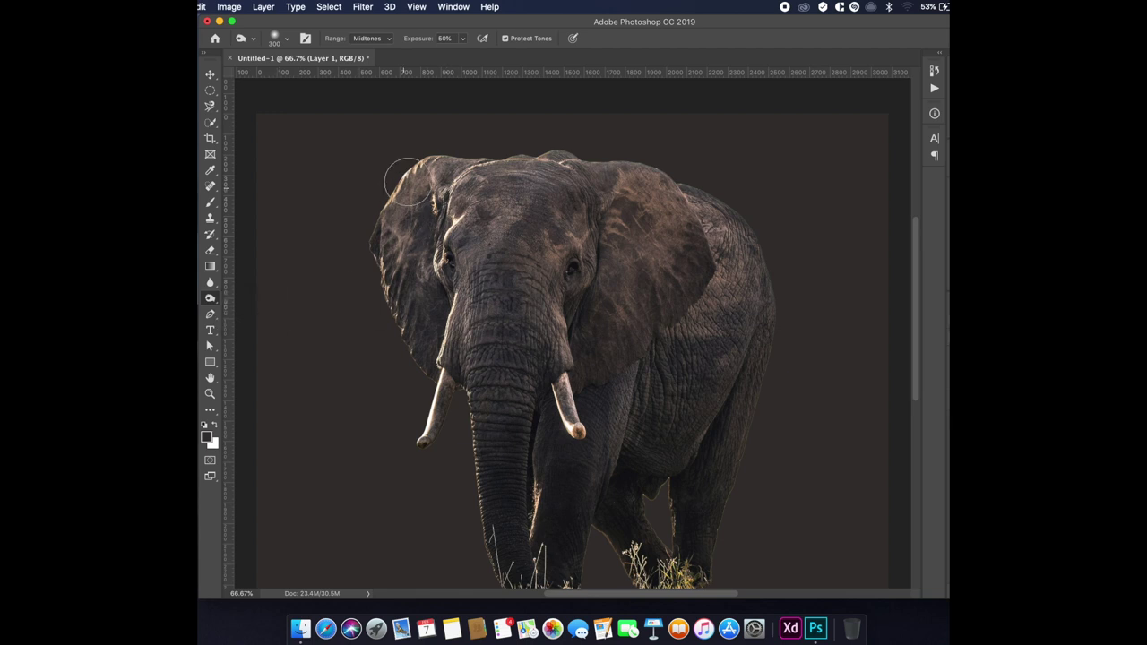
pyautogui.press('super+j')
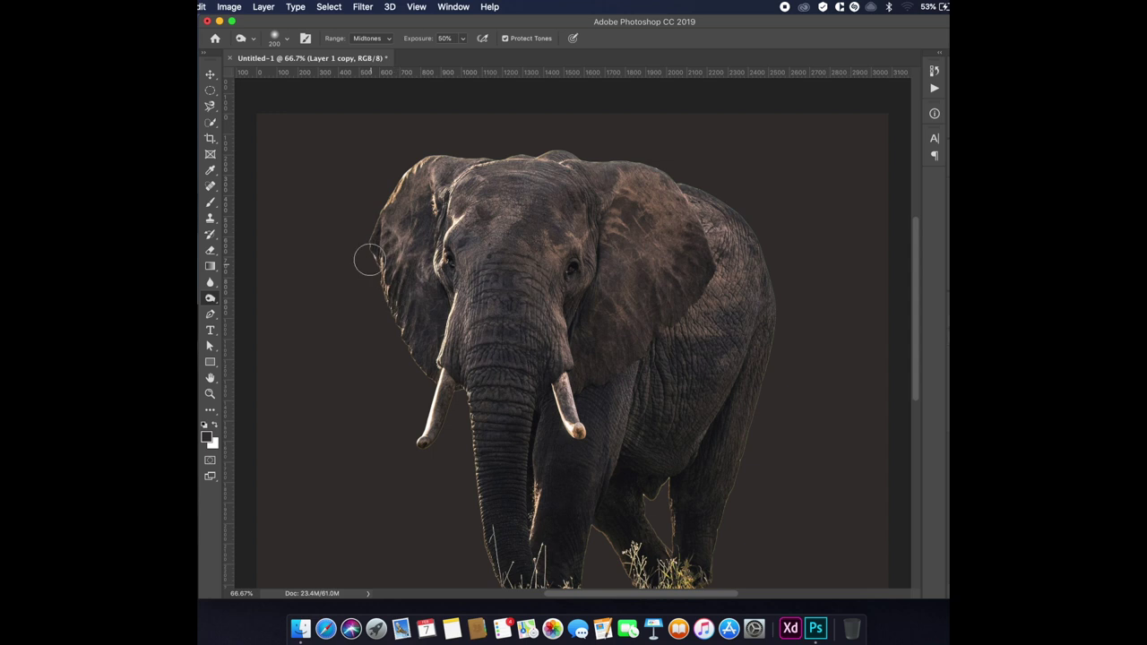
pyautogui.press('[')
pyautogui.press('[')
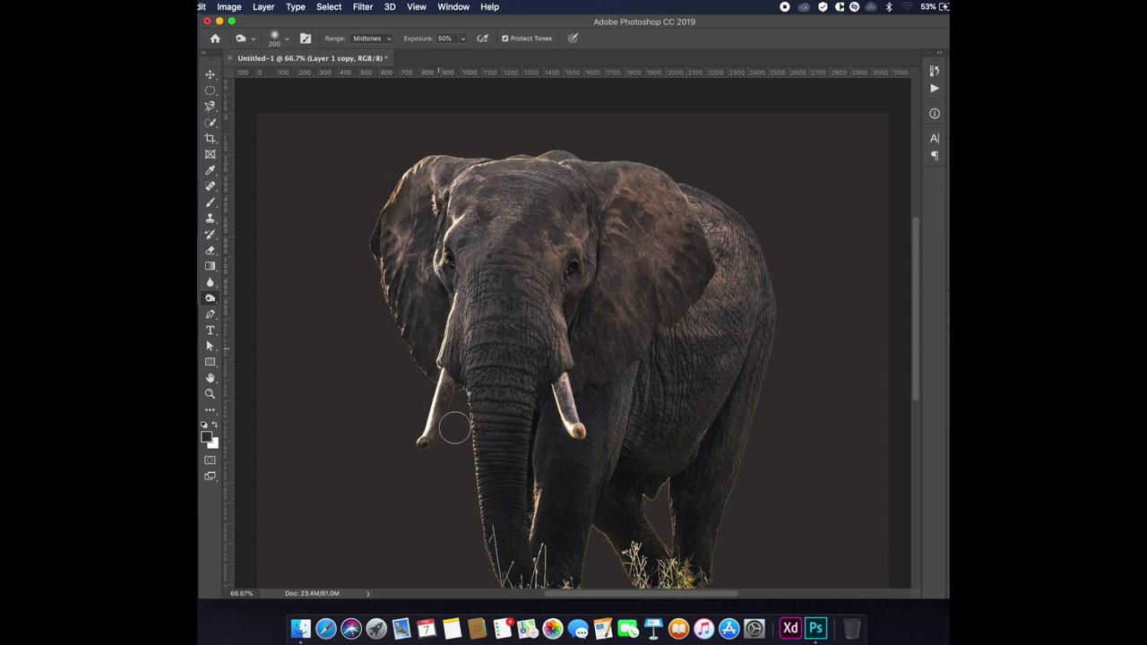
pyautogui.scroll(-2, 484, 439)
pyautogui.moveTo(478, 381); pyautogui.dragTo(492, 498)
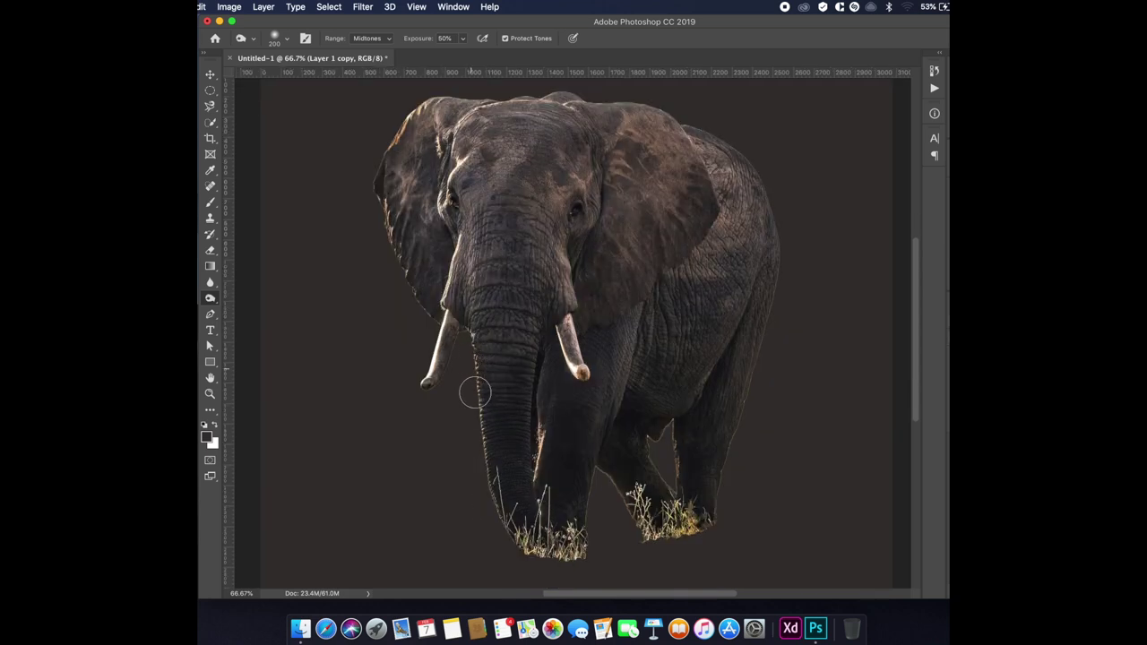
pyautogui.press('[')
pyautogui.press('[')
pyautogui.press('[')
pyautogui.moveTo(373, 165); pyautogui.dragTo(414, 105)
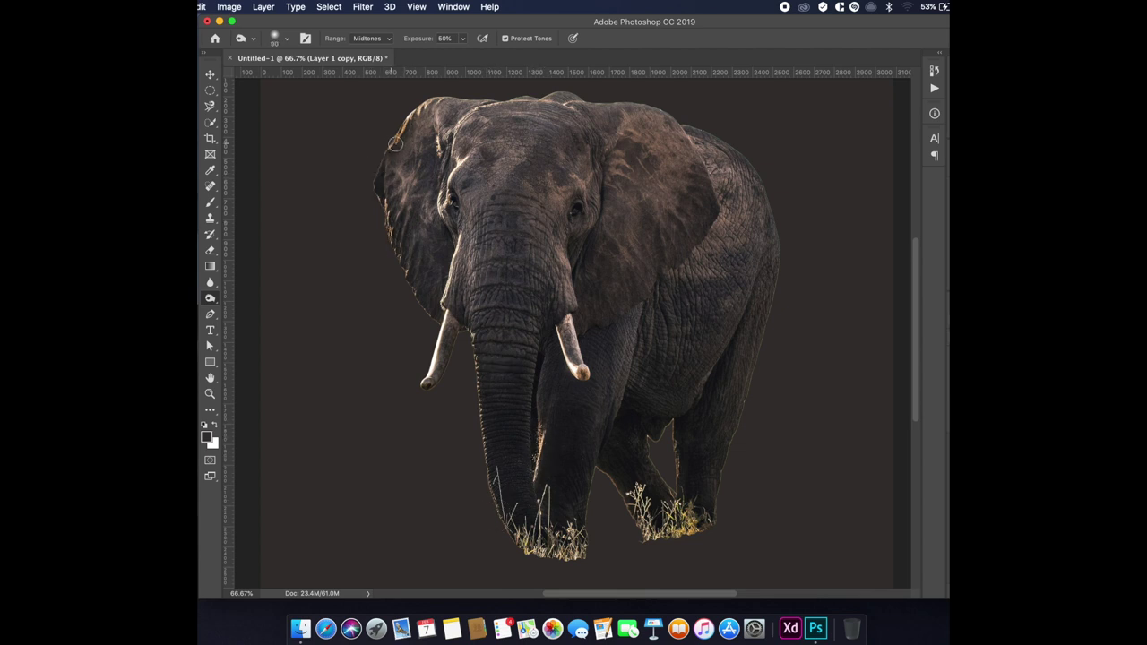
pyautogui.press('super+h')
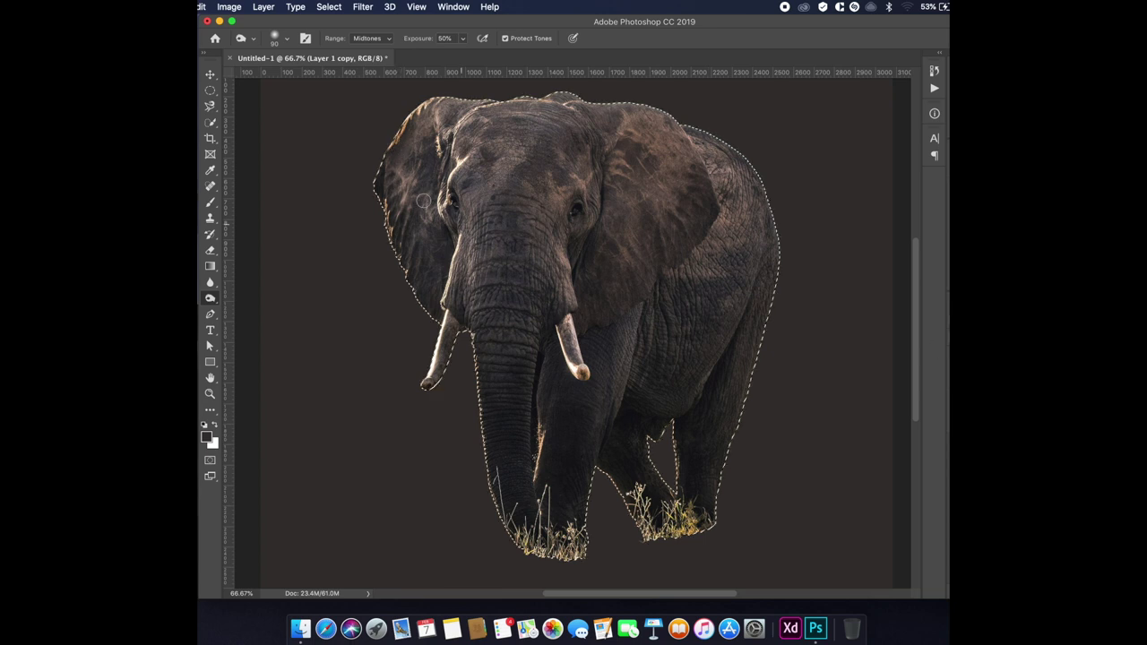
# Switch to the Clone Stamp, sample dark elephant skin and zoom in on the legs.
pyautogui.press('b')
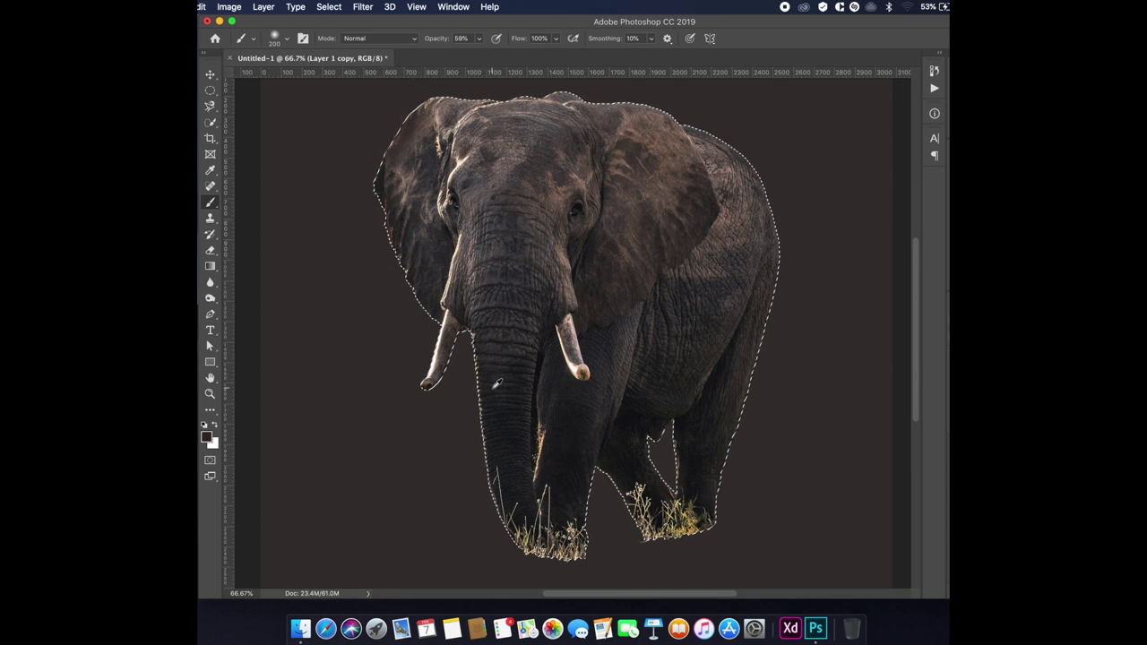
pyautogui.press('s')
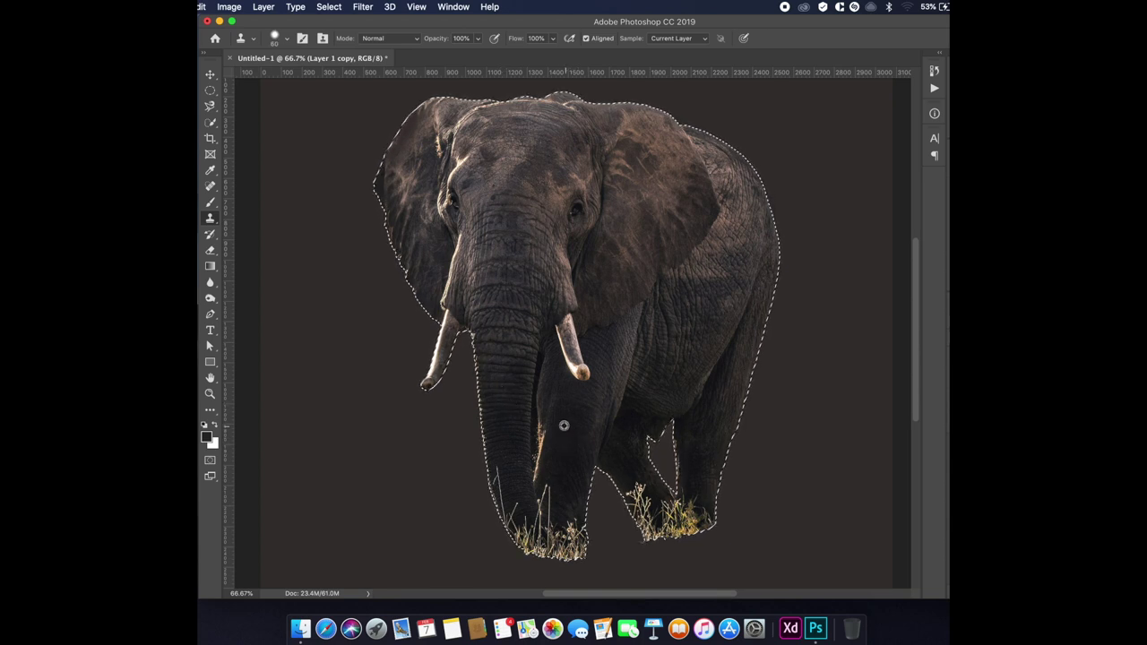
pyautogui.keyDown('alt'); pyautogui.click(627, 456); pyautogui.keyUp('alt')
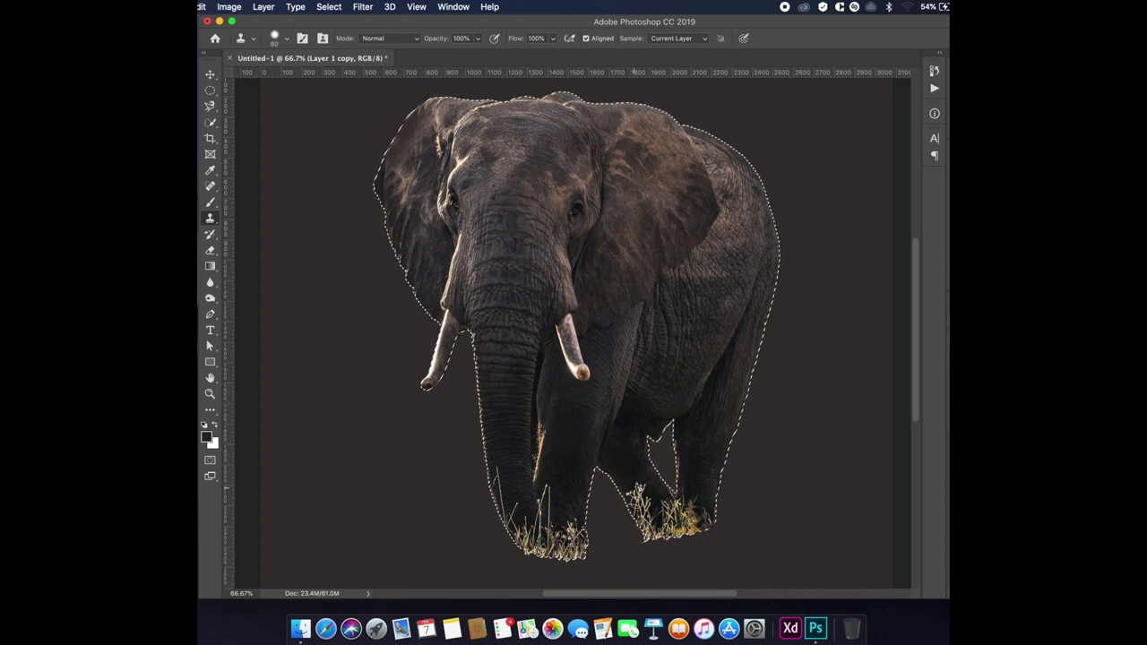
pyautogui.scroll(1, 635, 498)
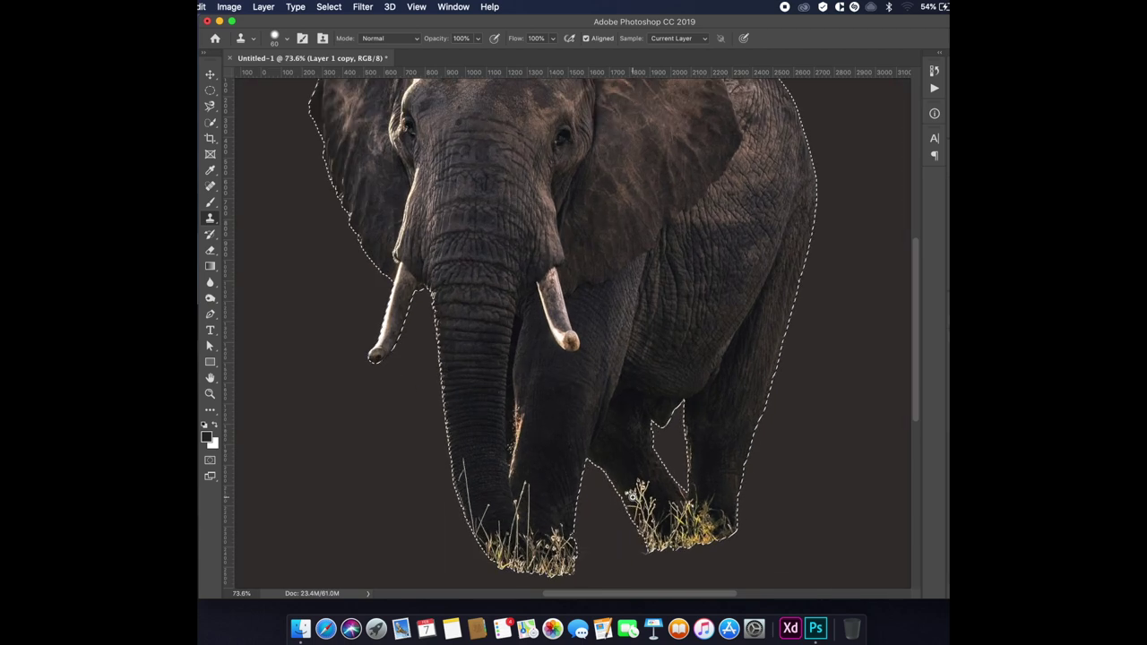
pyautogui.scroll(3, 634, 498)
pyautogui.scroll(2, 614, 440)
pyautogui.hotkey('ctrl', 'd')
pyautogui.hotkey('ctrl', 'shift', 'd')
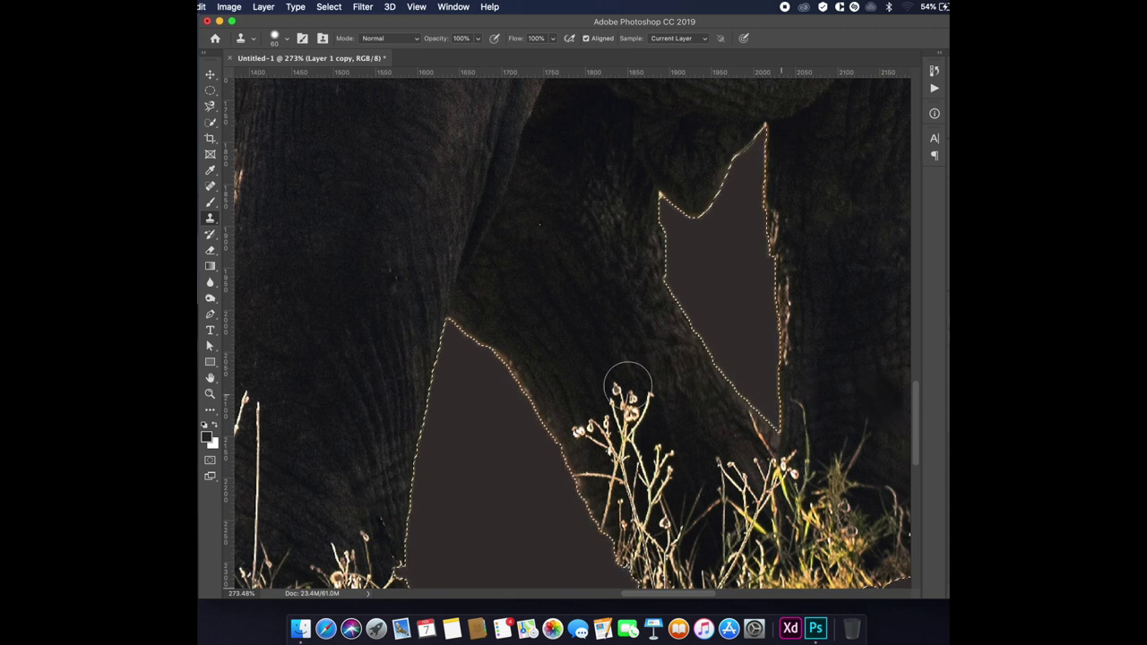
# Clone skin texture over the small blossoms beside the legs.
pyautogui.keyDown('alt'); pyautogui.click(529, 311); pyautogui.keyUp('alt')
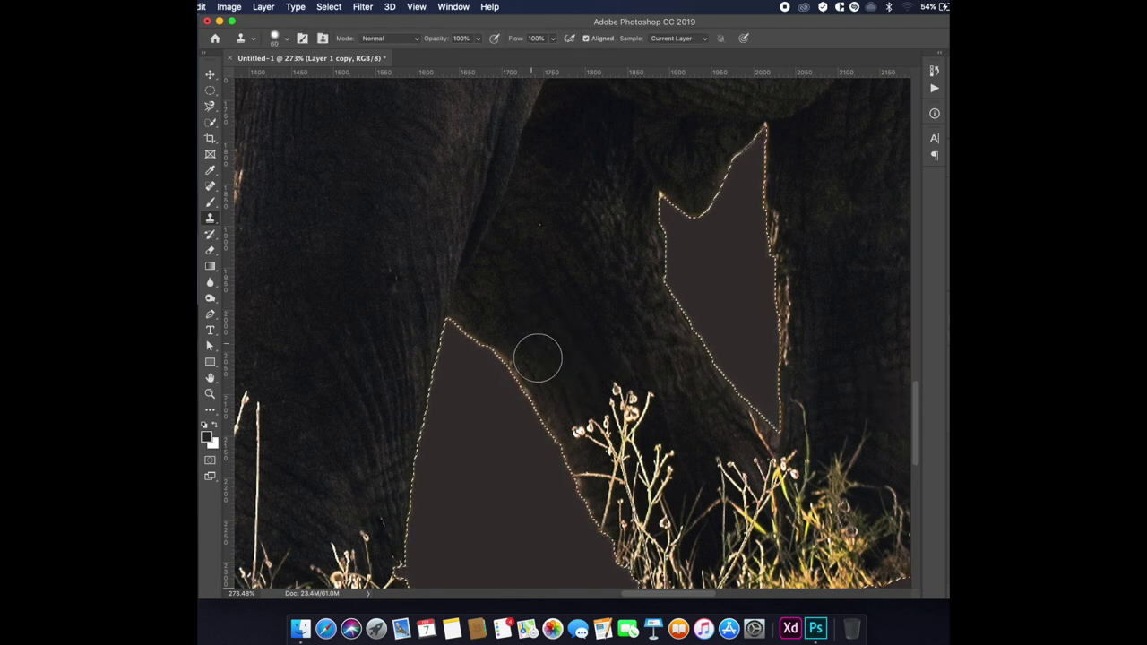
pyautogui.moveTo(576, 418); pyautogui.dragTo(618, 452)
pyautogui.keyDown('alt'); pyautogui.click(565, 333); pyautogui.keyUp('alt')
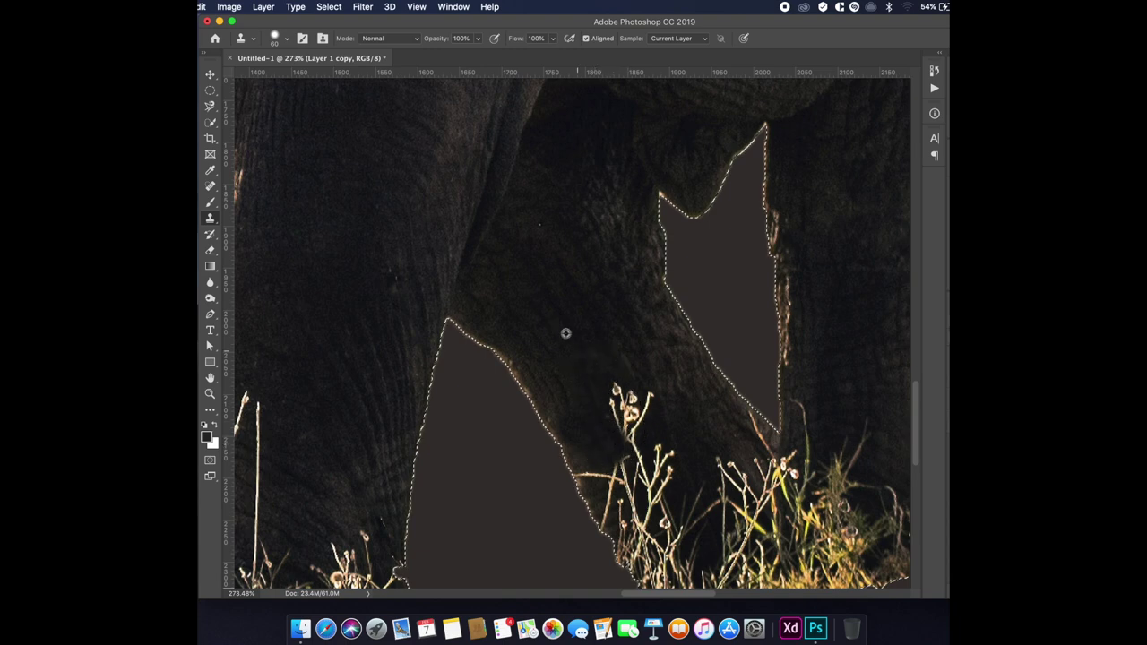
pyautogui.moveTo(614, 363); pyautogui.dragTo(610, 399)
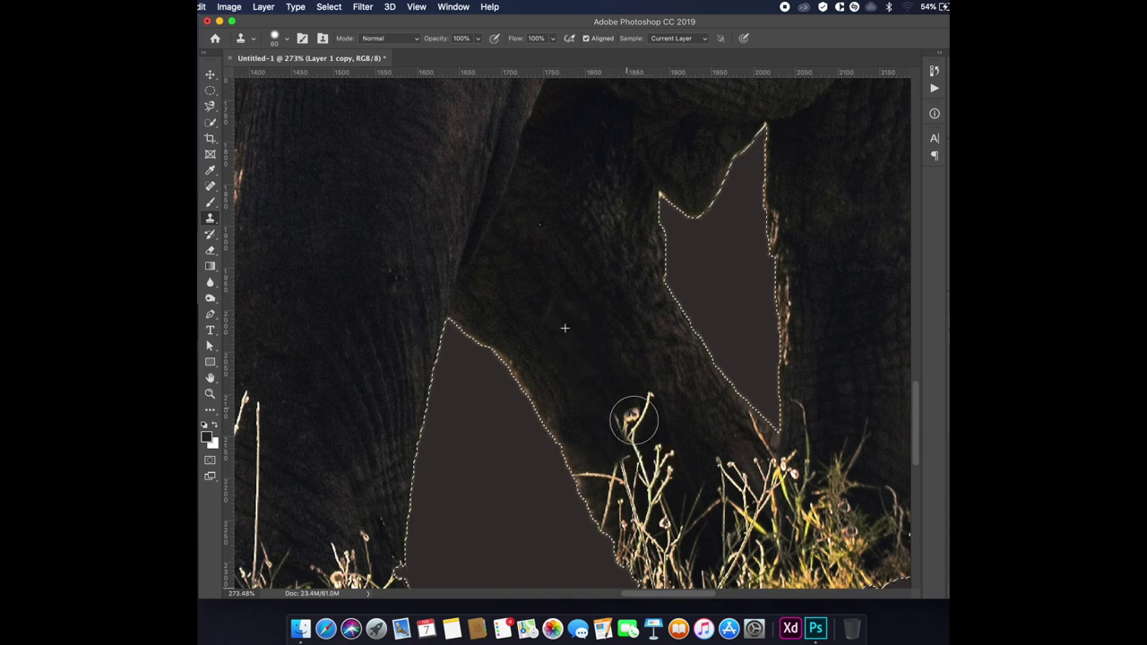
# Cover the bright grass stems and retouch the trunk edge with cloned trunk texture.
pyautogui.scroll(-5, 576, 302)
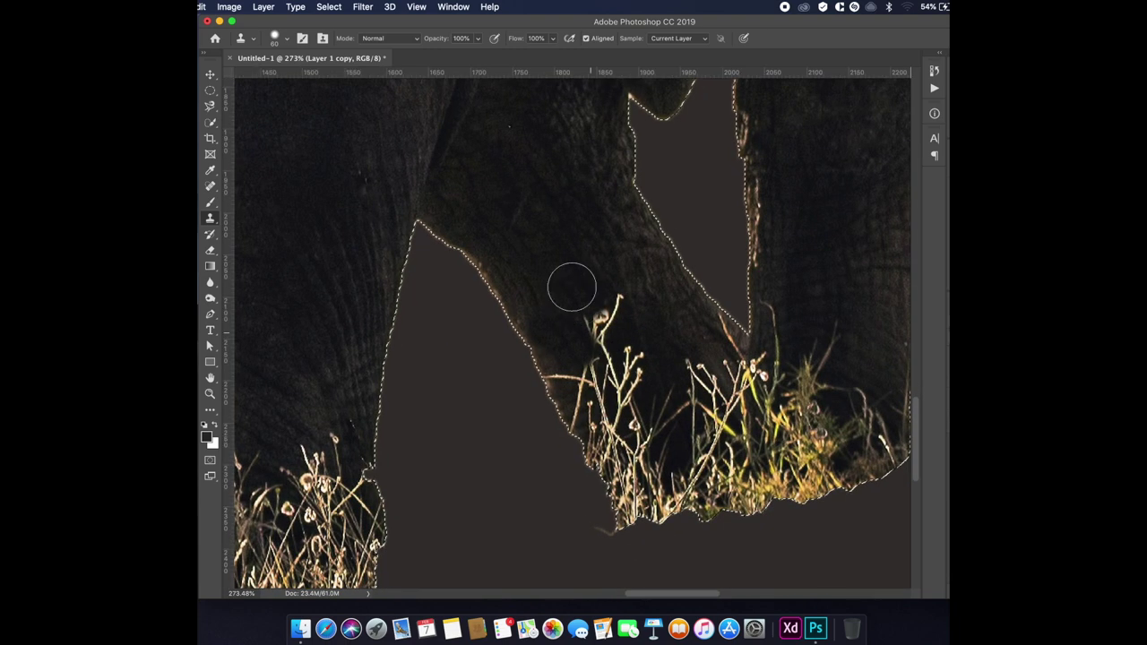
pyautogui.moveTo(588, 308)
pyautogui.mouseDown()
pyautogui.moveTo(607, 307)
pyautogui.moveTo(597, 332)
pyautogui.moveTo(551, 248)
pyautogui.mouseUp()
pyautogui.keyDown('alt'); pyautogui.click(527, 200); pyautogui.keyUp('alt')
pyautogui.moveTo(594, 354); pyautogui.dragTo(627, 353)
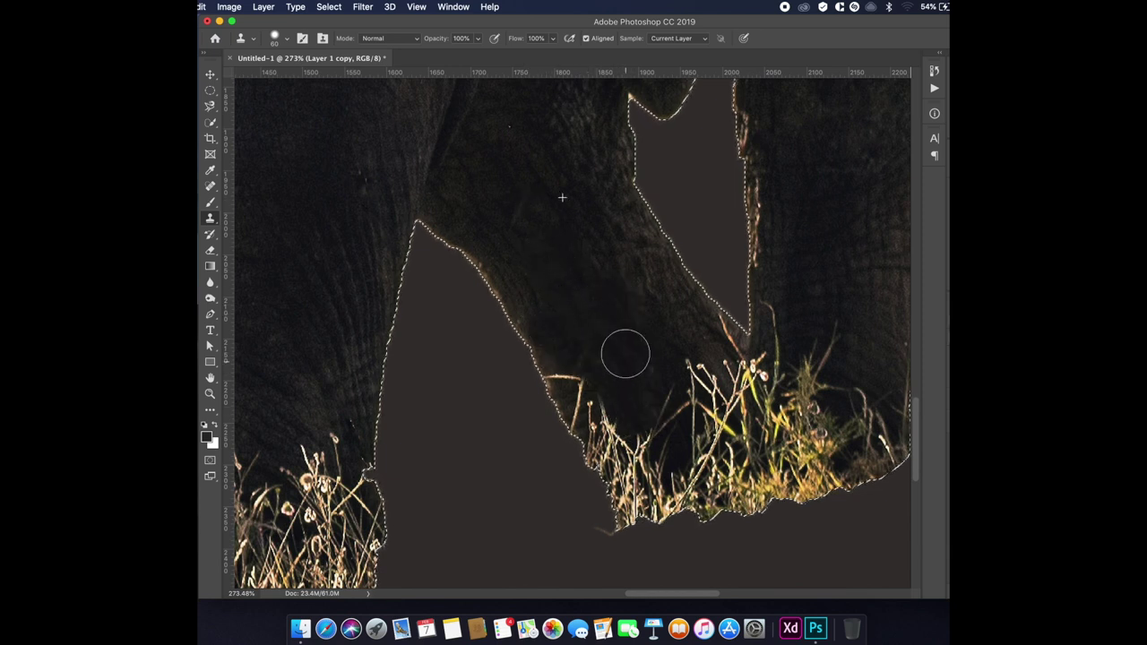
pyautogui.keyDown('alt'); pyautogui.click(495, 256); pyautogui.keyUp('alt')
pyautogui.moveTo(494, 257); pyautogui.dragTo(530, 318)
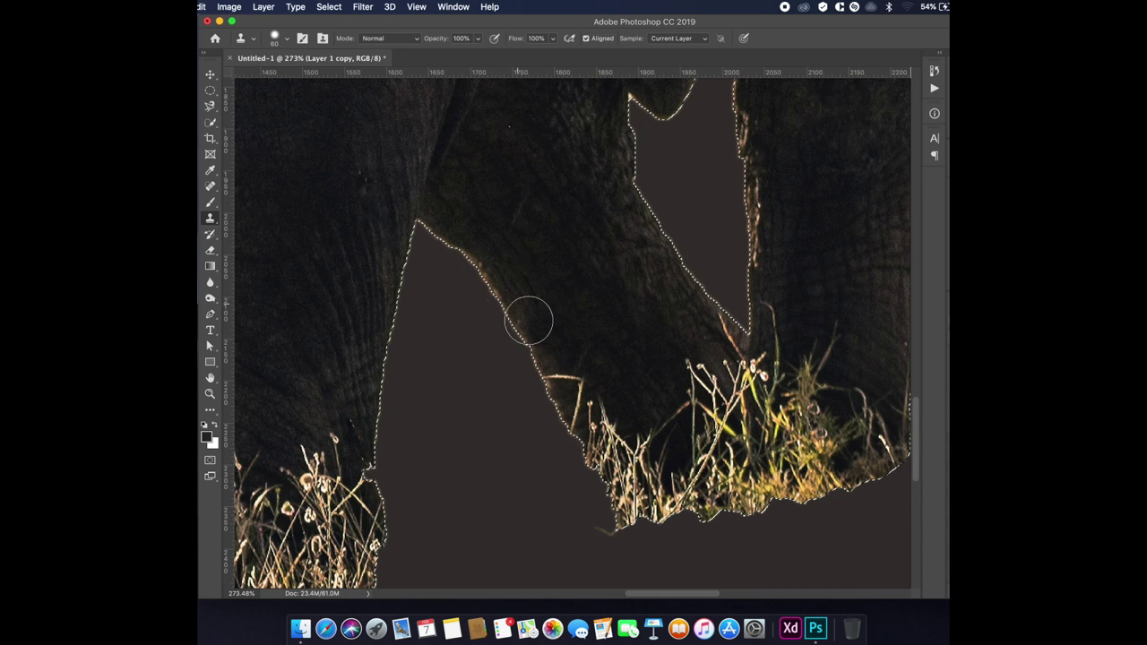
pyautogui.keyDown('alt'); pyautogui.click(469, 212); pyautogui.keyUp('alt')
pyautogui.moveTo(486, 257); pyautogui.dragTo(512, 338)
# Paint dark cloned texture over the twigs along the trunk-grass edge.
pyautogui.keyDown('alt'); pyautogui.click(519, 277); pyautogui.keyUp('alt')
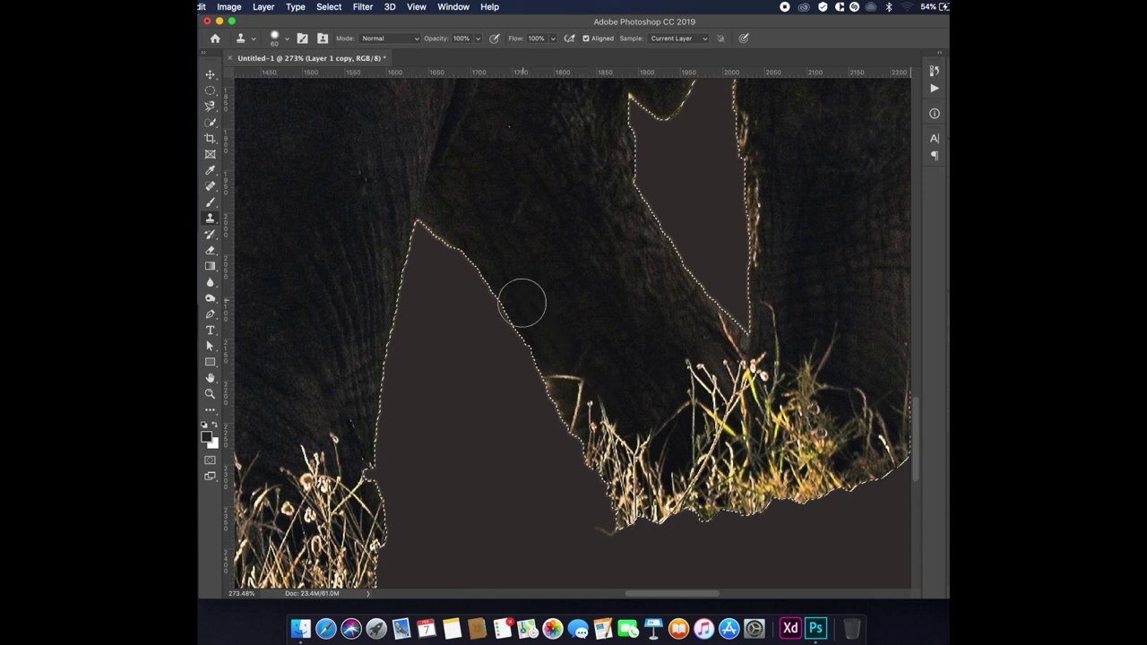
pyautogui.moveTo(547, 358); pyautogui.dragTo(618, 381)
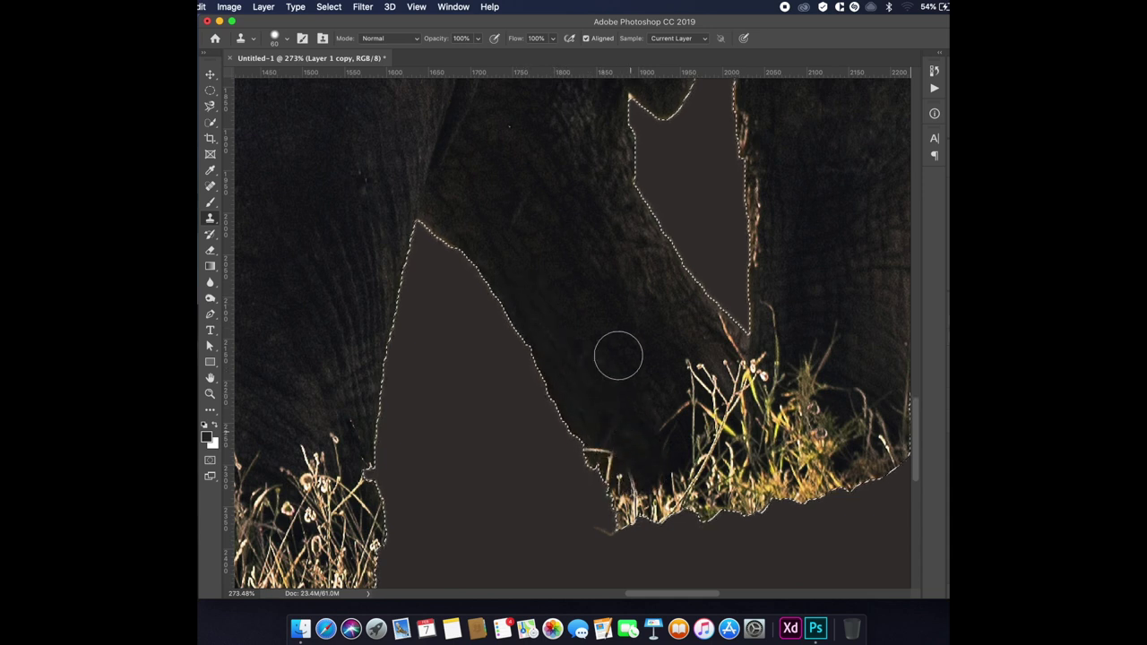
pyautogui.keyDown('alt'); pyautogui.click(596, 302); pyautogui.keyUp('alt')
pyautogui.moveTo(686, 388)
pyautogui.mouseDown()
pyautogui.moveTo(669, 418)
pyautogui.moveTo(604, 463)
pyautogui.mouseUp()
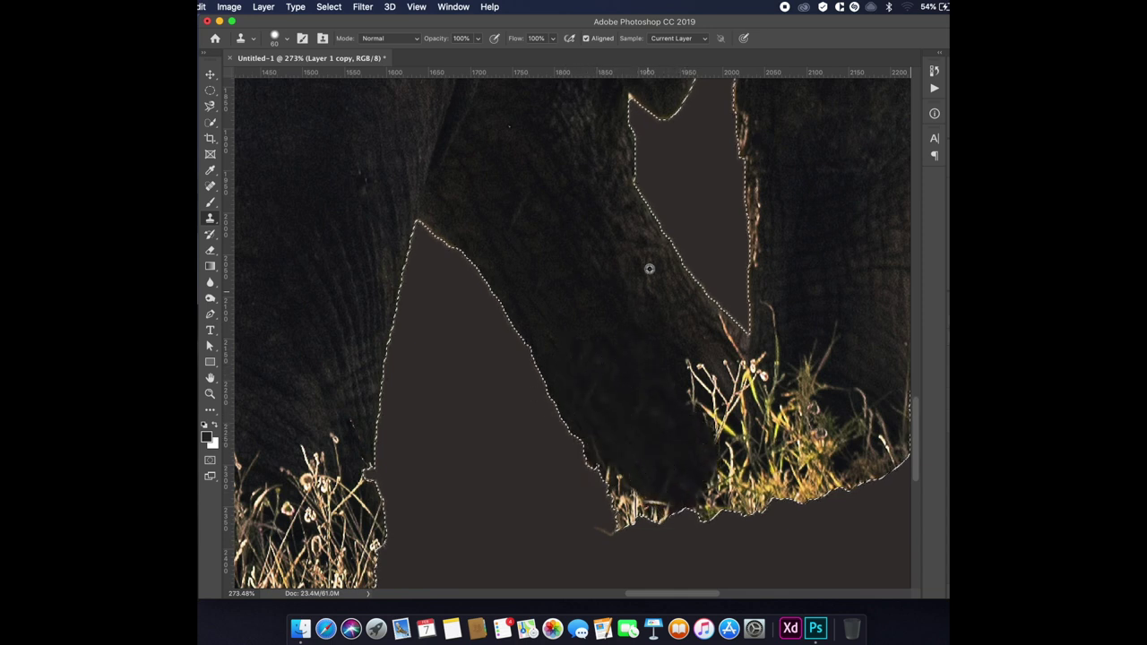
pyautogui.moveTo(686, 293); pyautogui.dragTo(743, 357)
pyautogui.moveTo(666, 244); pyautogui.dragTo(632, 259)
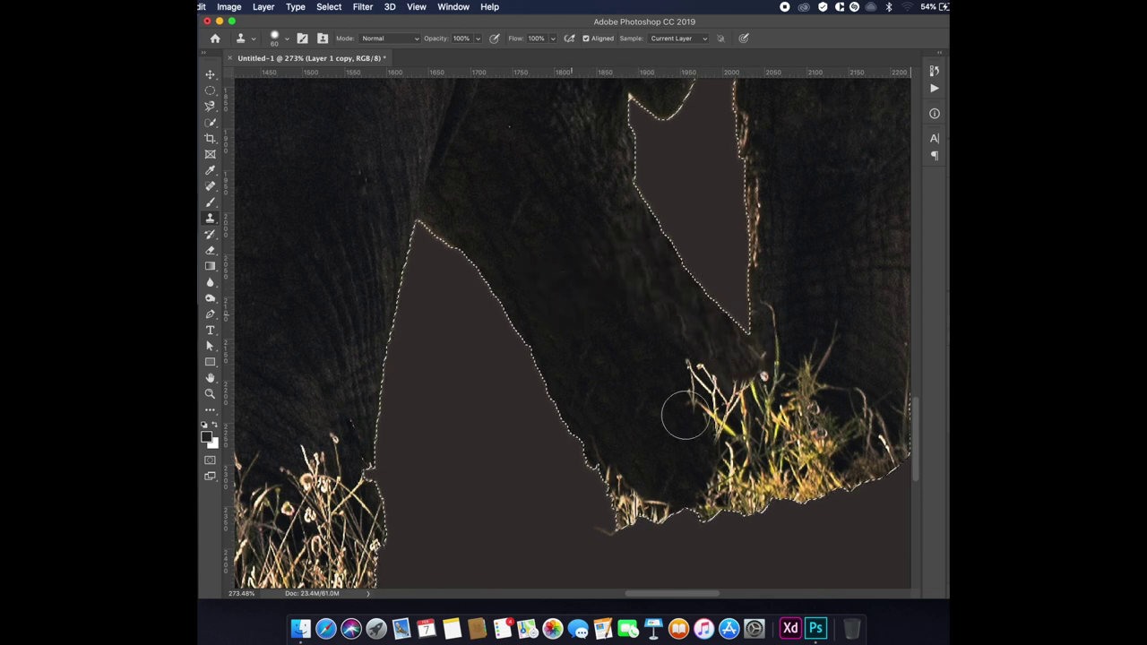
# Cover the orange specks along the trunk edge in the notch between the legs.
pyautogui.moveTo(773, 256); pyautogui.dragTo(709, 389)
pyautogui.keyDown('alt'); pyautogui.click(725, 303); pyautogui.keyUp('alt')
pyautogui.moveTo(679, 240); pyautogui.dragTo(705, 296)
pyautogui.moveTo(691, 343); pyautogui.dragTo(691, 394)
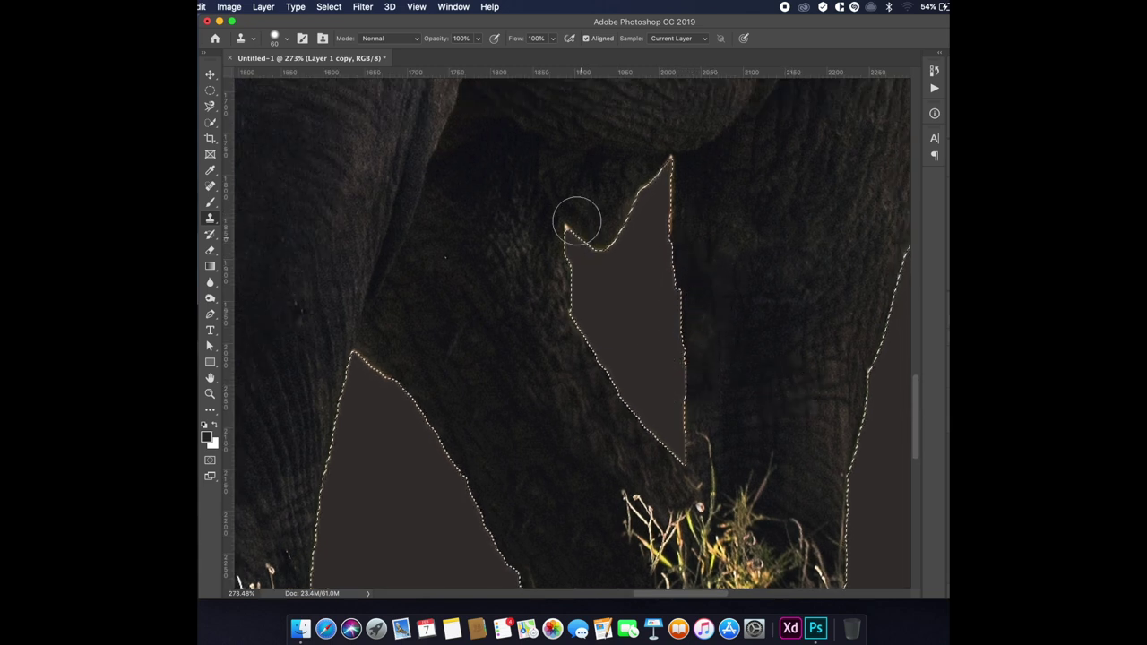
pyautogui.moveTo(414, 302)
pyautogui.mouseDown()
pyautogui.moveTo(671, 239)
pyautogui.moveTo(515, 382)
pyautogui.moveTo(606, 300)
pyautogui.mouseUp()
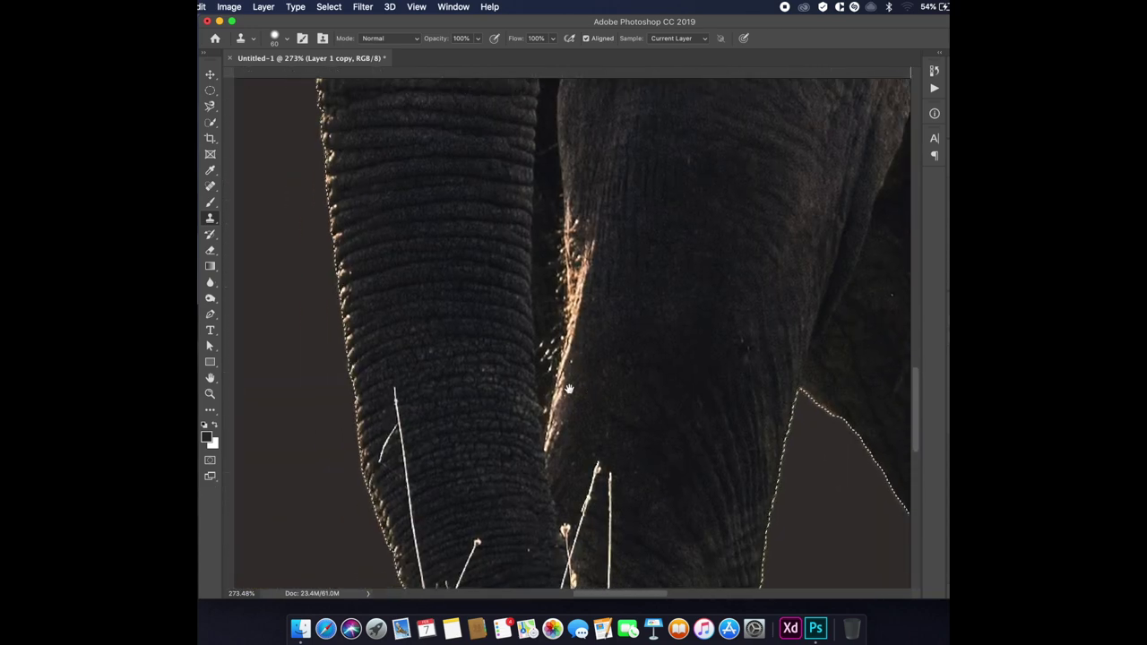
# Clone away the grass blade crossing the trunk, from its top to its lower part.
pyautogui.moveTo(407, 248); pyautogui.dragTo(466, 204)
pyautogui.press('super+r')
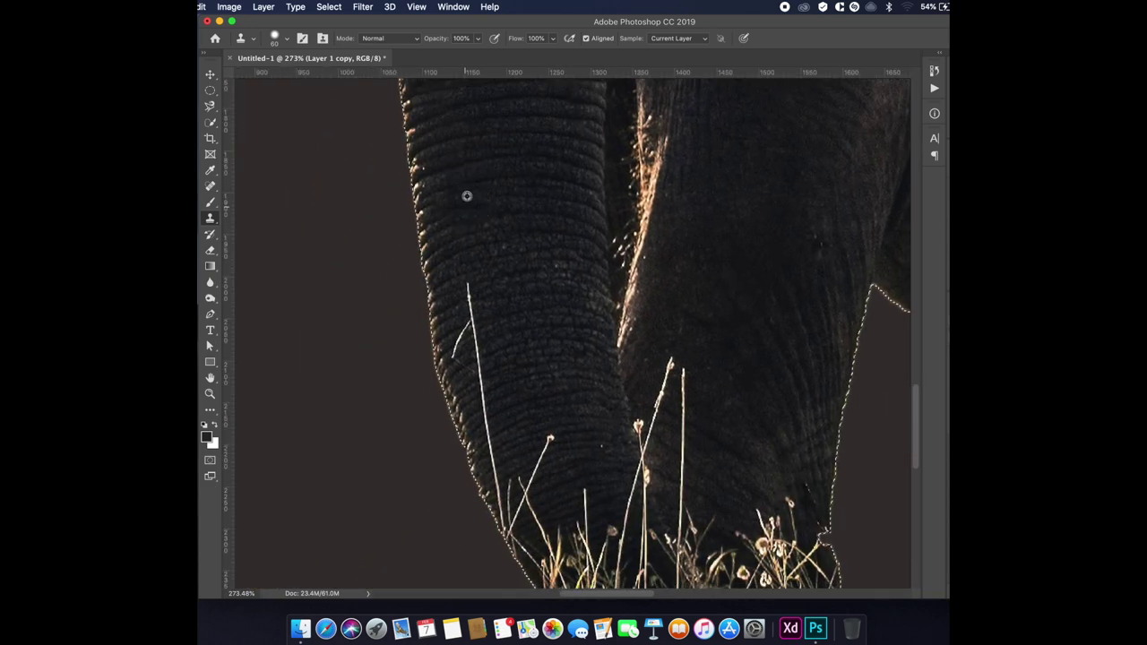
pyautogui.click(464, 283)
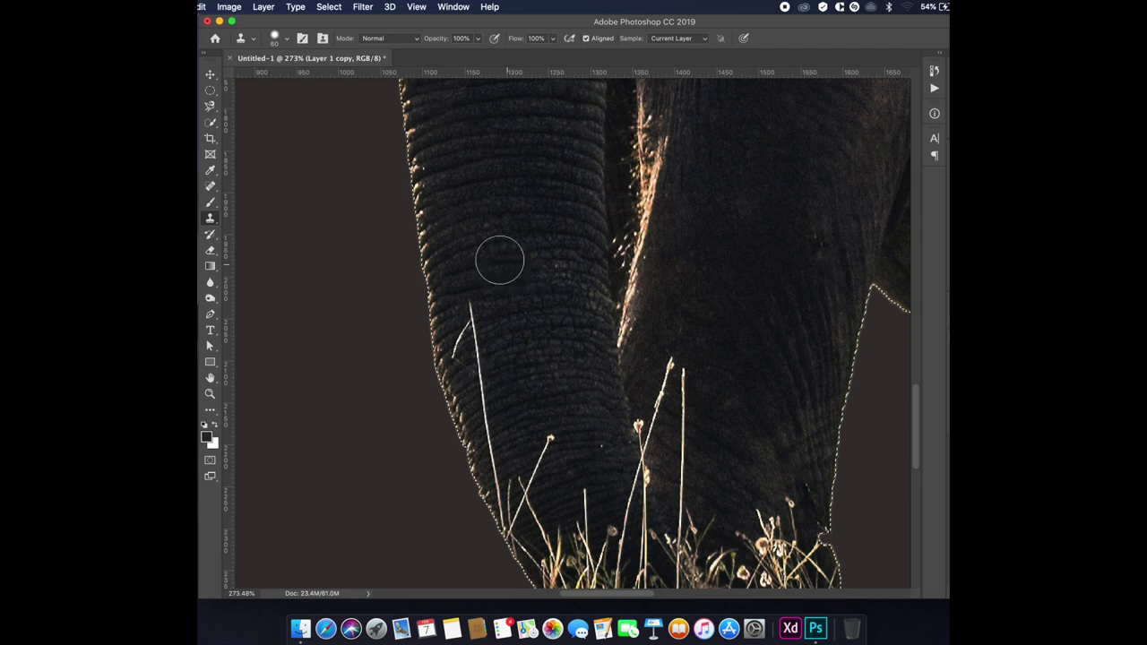
pyautogui.moveTo(463, 284)
pyautogui.mouseDown()
pyautogui.moveTo(487, 402)
pyautogui.moveTo(525, 409)
pyautogui.moveTo(529, 505)
pyautogui.moveTo(517, 511)
pyautogui.moveTo(574, 492)
pyautogui.moveTo(612, 529)
pyautogui.mouseUp()
pyautogui.click(612, 528)
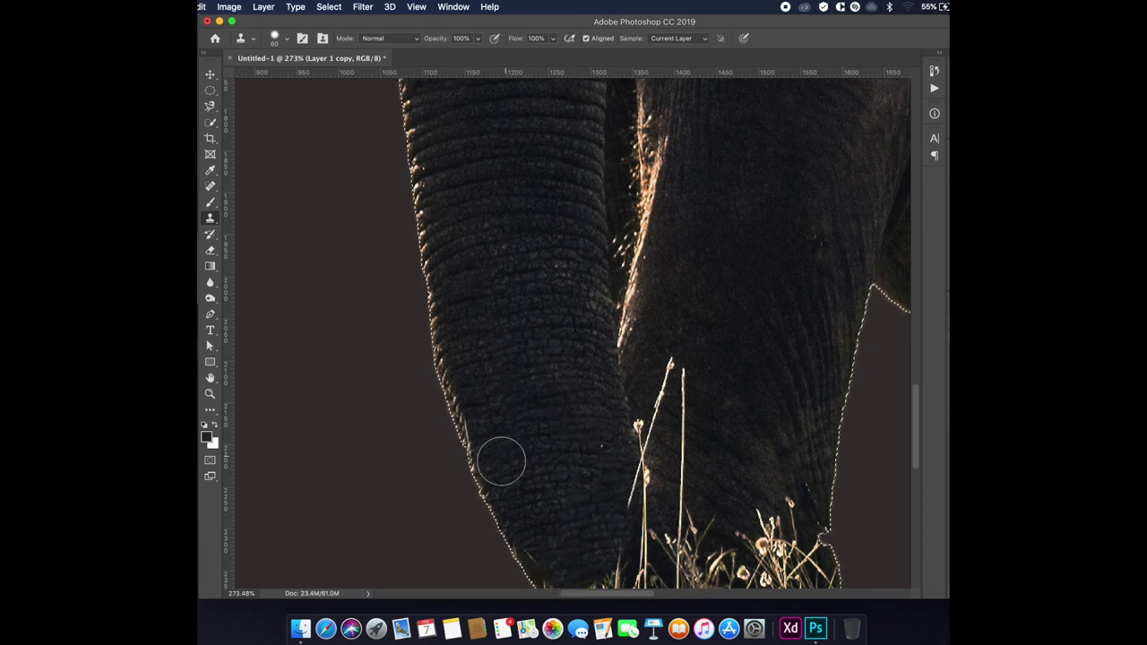
pyautogui.moveTo(499, 329); pyautogui.dragTo(525, 410)
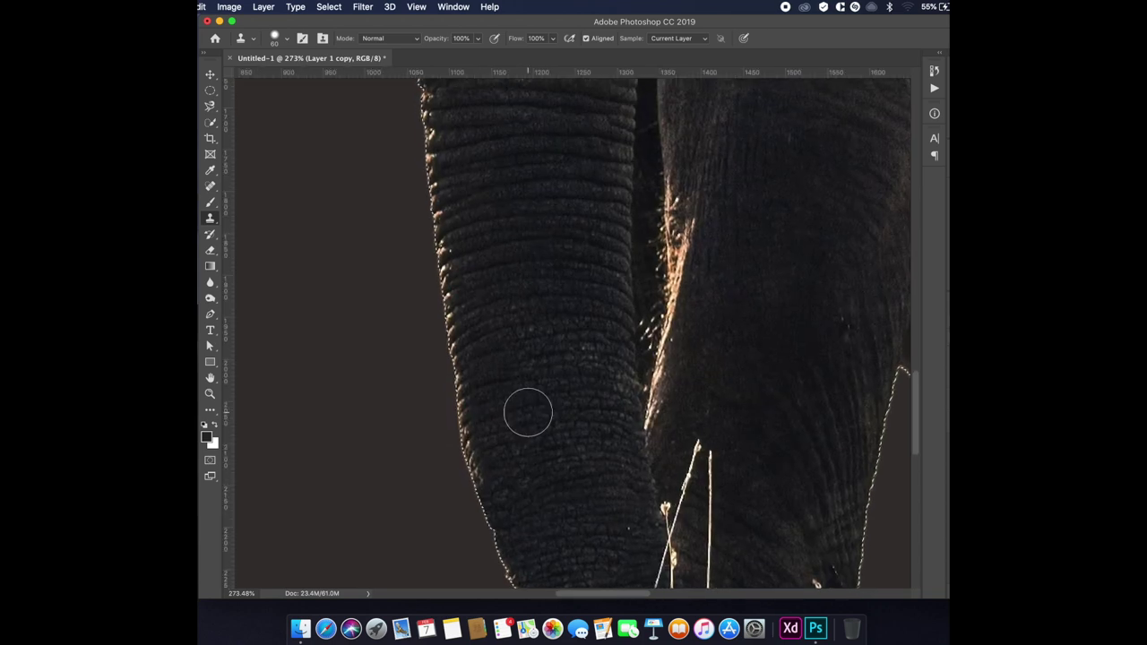
# Brush over the upper trunk to darken it, then fit the elephant in view and deselect.
pyautogui.press('b')
pyautogui.moveTo(487, 264); pyautogui.dragTo(481, 206)
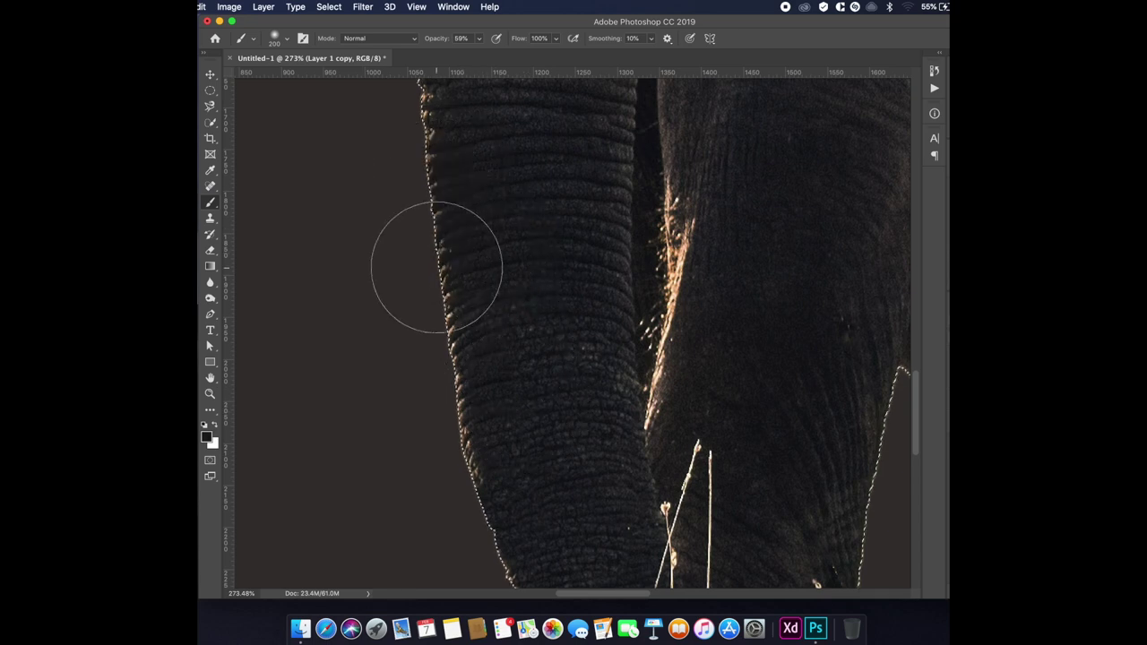
pyautogui.press('super+1')
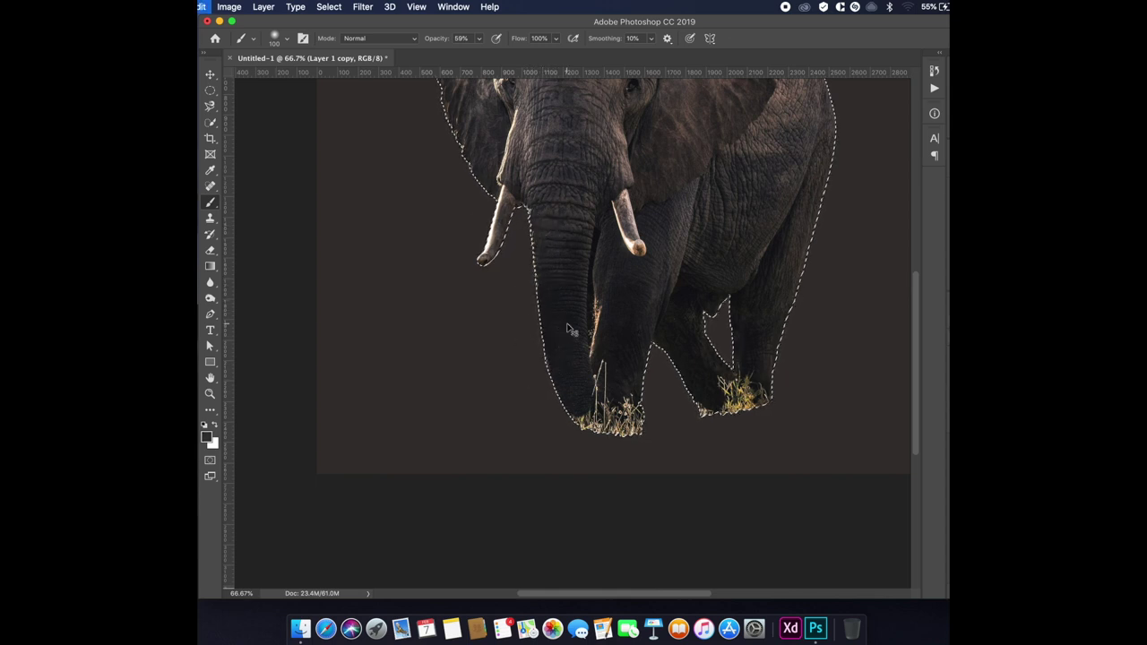
pyautogui.hotkey('ctrl', 'd')
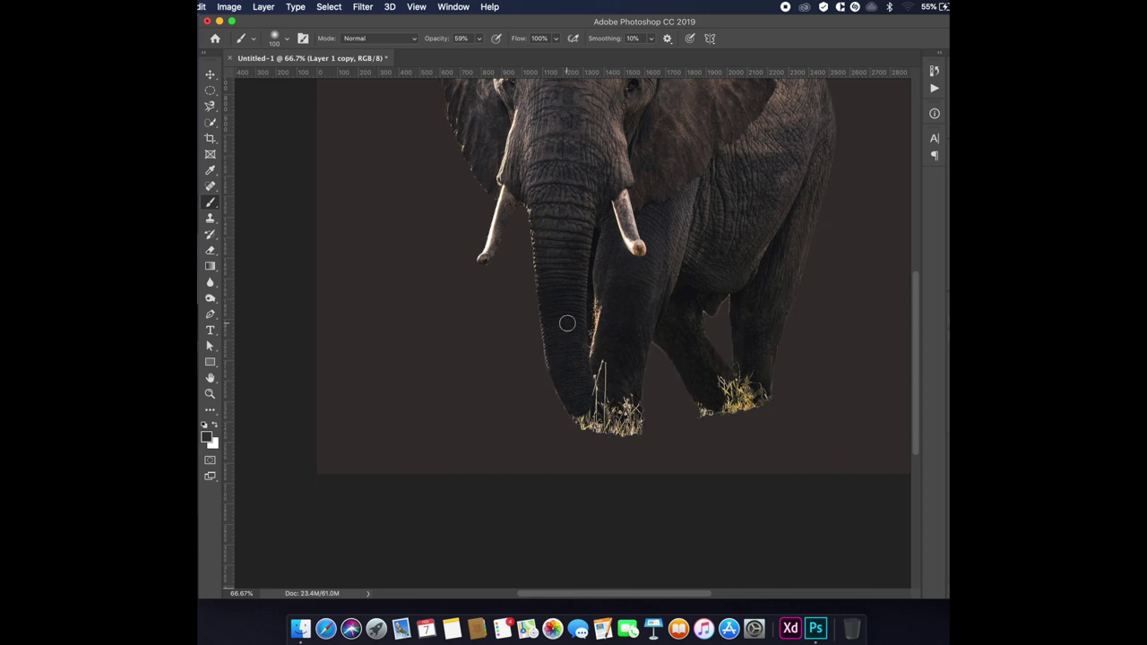
pyautogui.moveTo(560, 265); pyautogui.dragTo(562, 414)
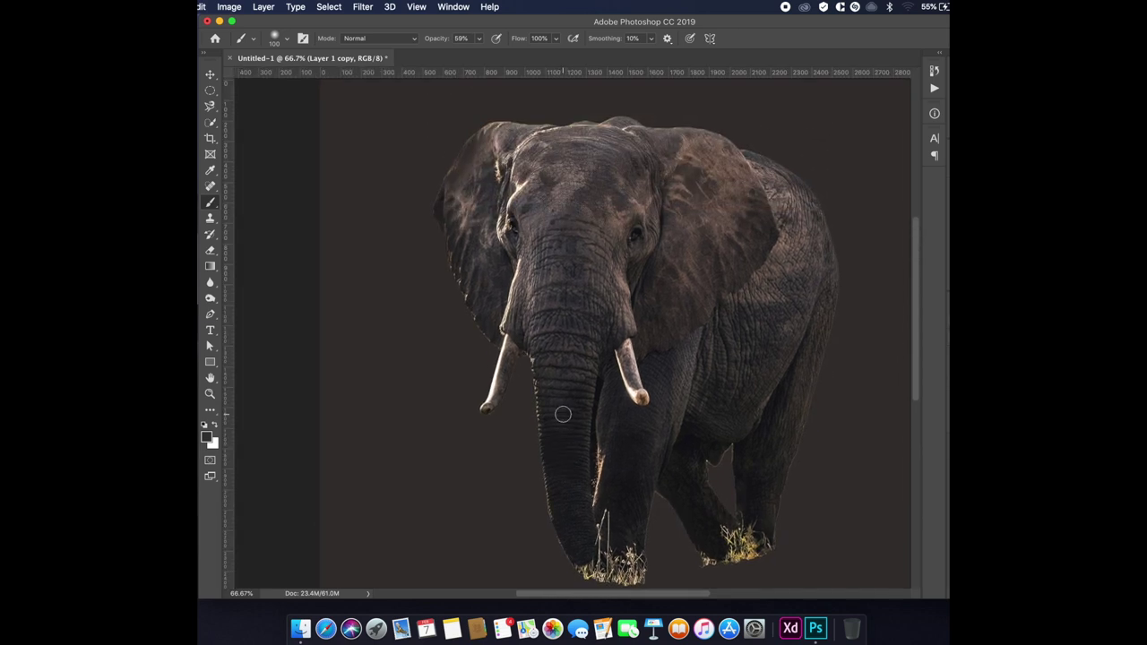
# Dodge the upper left ear and the forehead down through the trunk.
pyautogui.rightClick(210, 297)
pyautogui.click(249, 296)
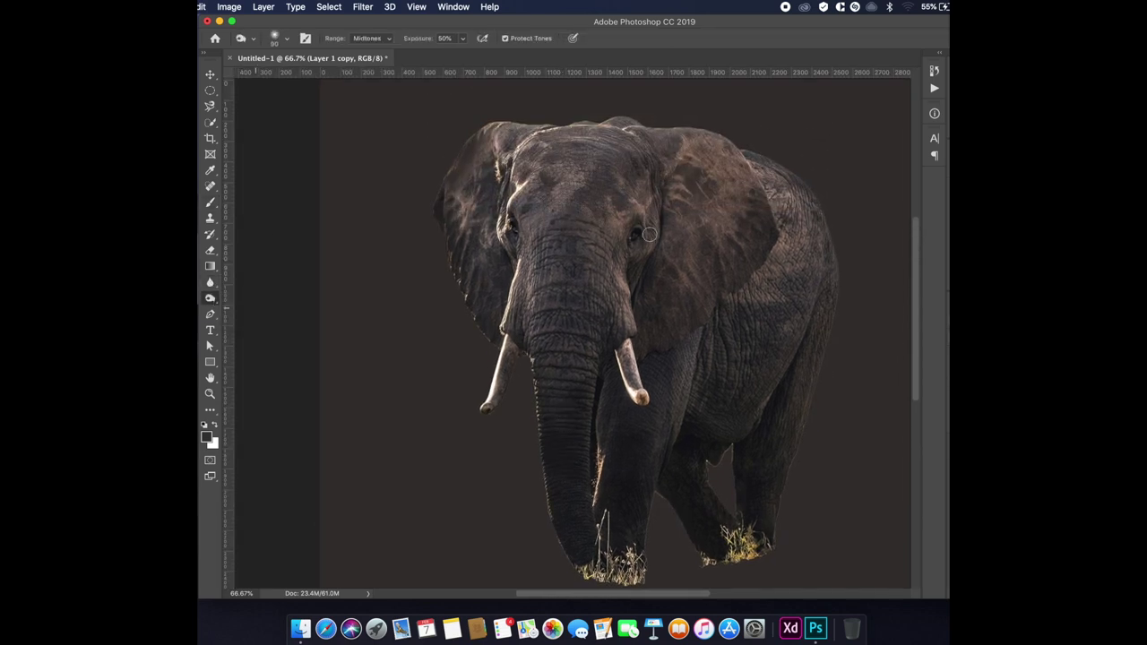
pyautogui.moveTo(475, 195)
pyautogui.mouseDown()
pyautogui.moveTo(461, 154)
pyautogui.moveTo(440, 191)
pyautogui.moveTo(492, 253)
pyautogui.moveTo(476, 206)
pyautogui.moveTo(491, 283)
pyautogui.mouseUp()
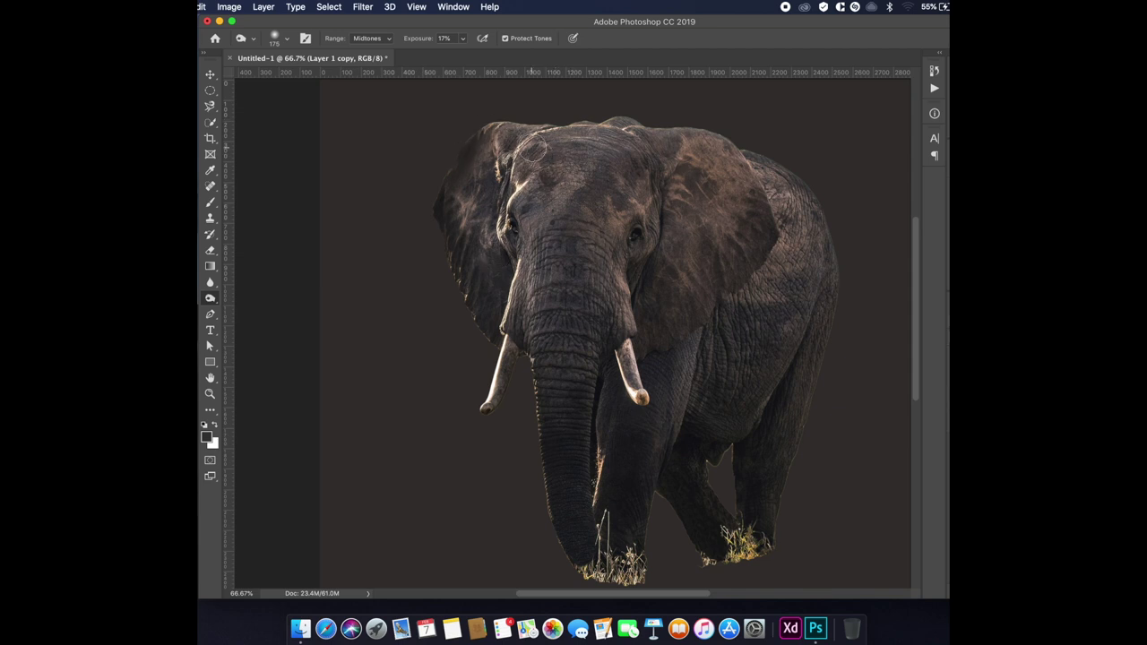
pyautogui.moveTo(535, 148)
pyautogui.mouseDown()
pyautogui.moveTo(537, 138)
pyautogui.moveTo(551, 356)
pyautogui.moveTo(558, 297)
pyautogui.moveTo(593, 325)
pyautogui.moveTo(693, 206)
pyautogui.moveTo(539, 202)
pyautogui.moveTo(493, 397)
pyautogui.moveTo(512, 446)
pyautogui.mouseUp()
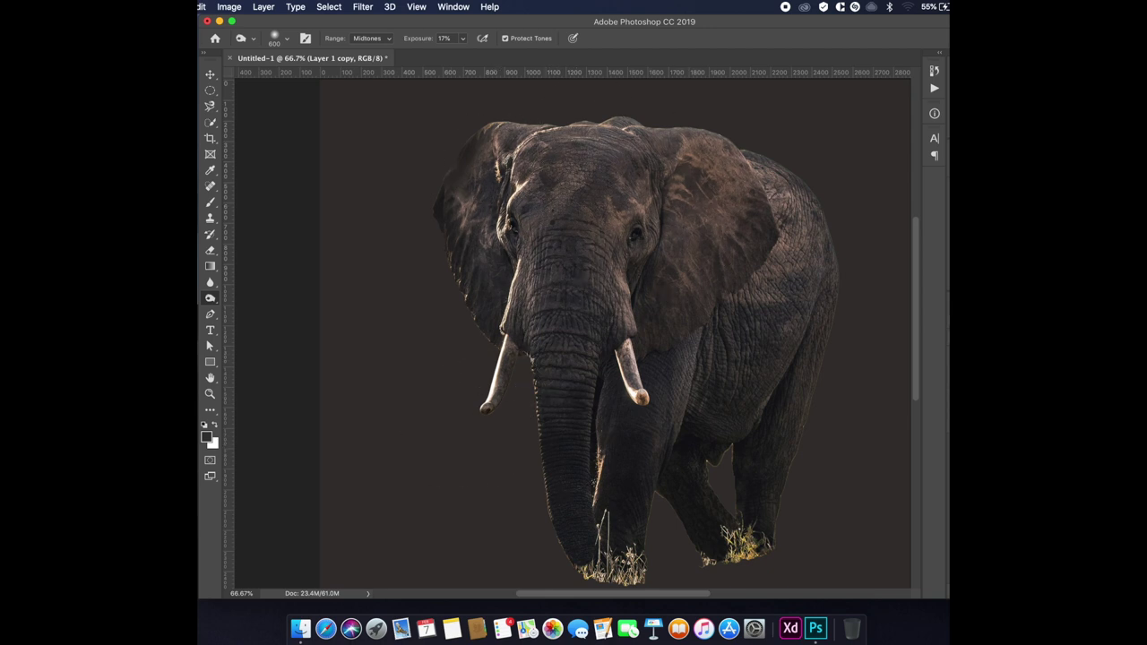
# Apply Brightness/Contrast of 23/20 to the elephant layer.
pyautogui.press('v')
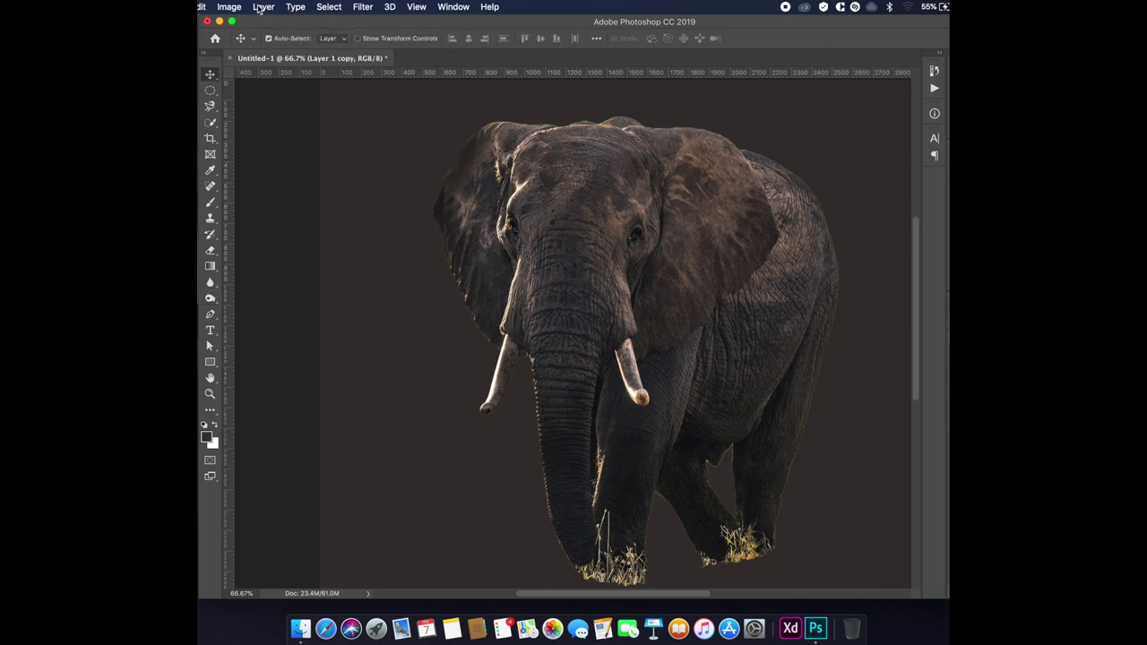
pyautogui.click(235, 7)
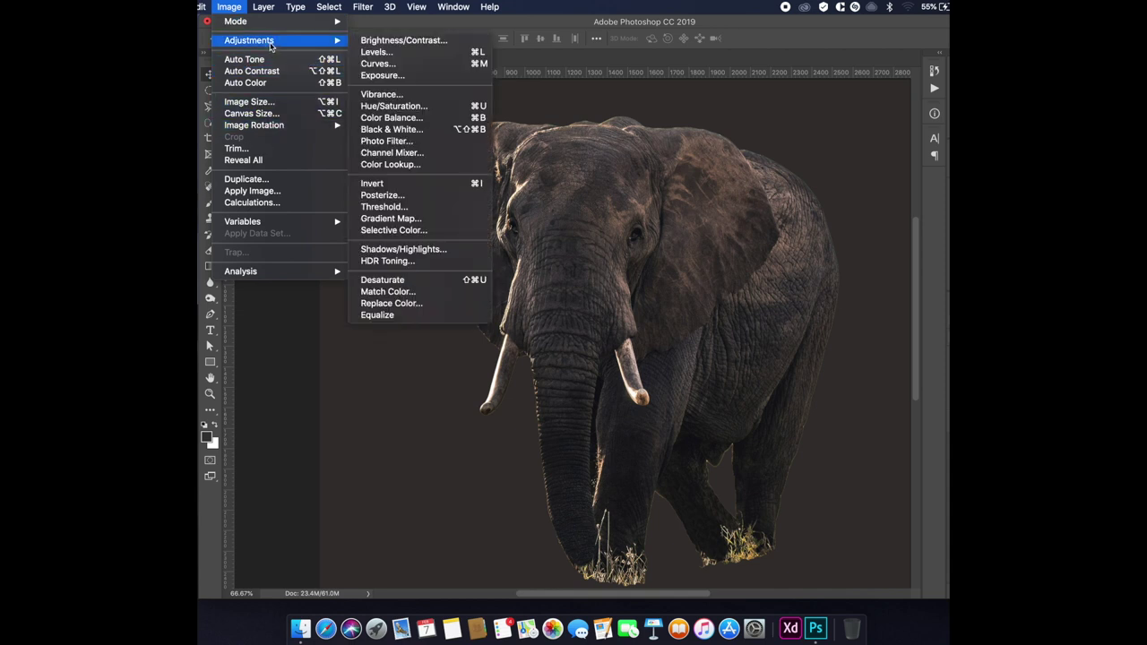
pyautogui.click(404, 40)
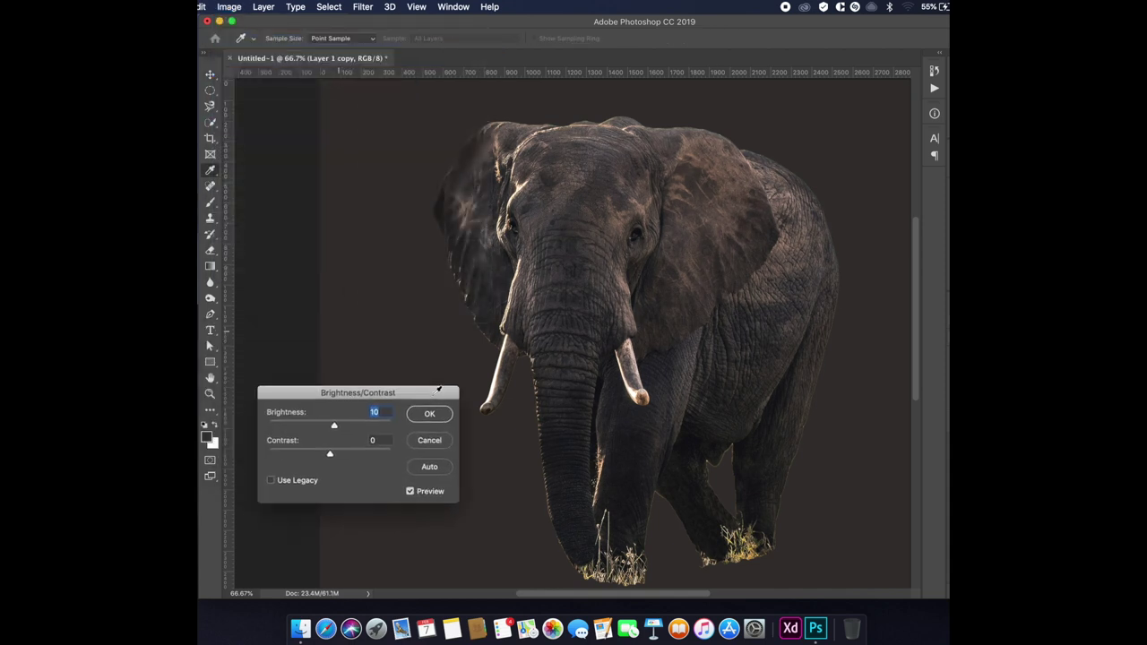
pyautogui.moveTo(340, 328); pyautogui.dragTo(442, 398)
pyautogui.hotkey('shift', 'Up')
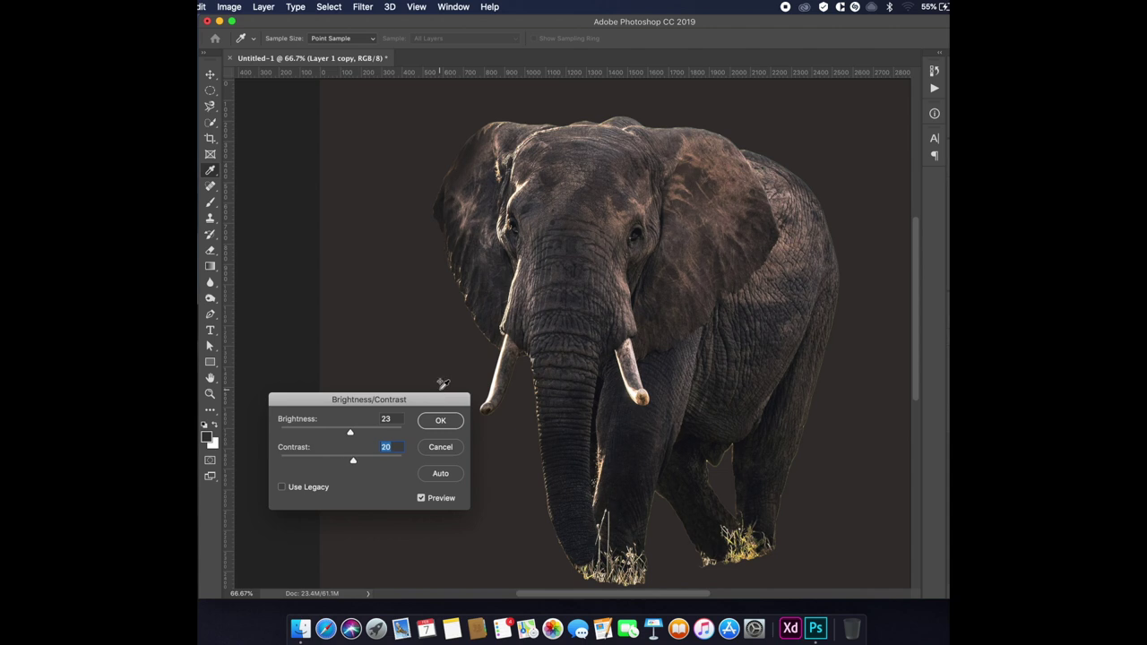
pyautogui.press('Return')
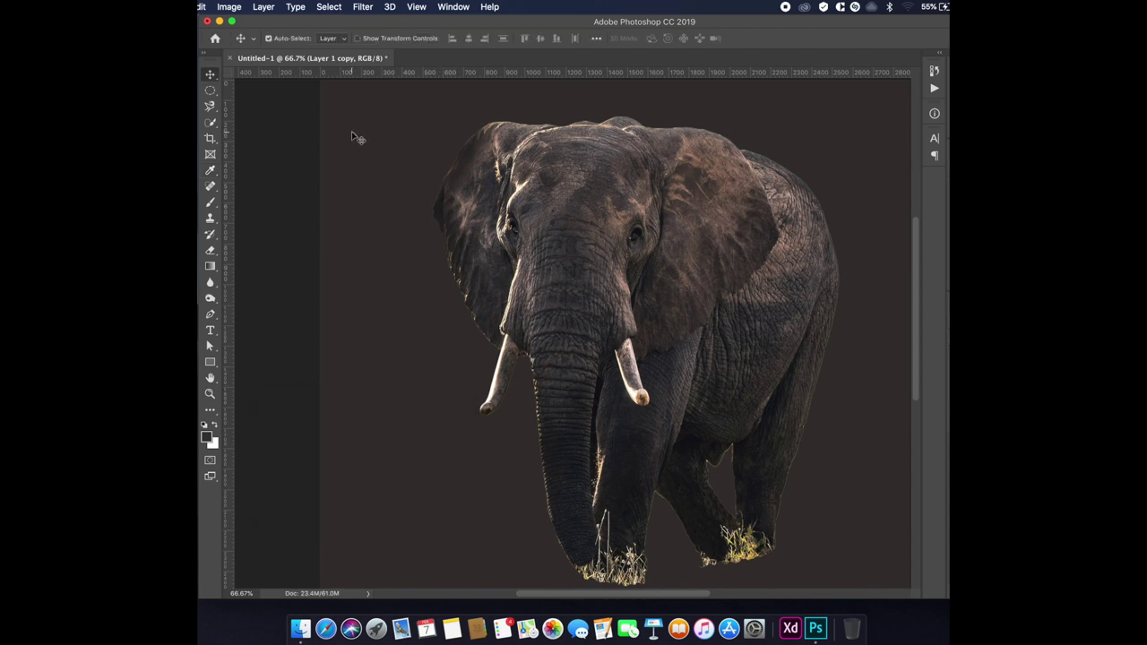
# Apply Levels with input values 8, 1.09 and 214.
pyautogui.hotkey('ctrl', 'l')
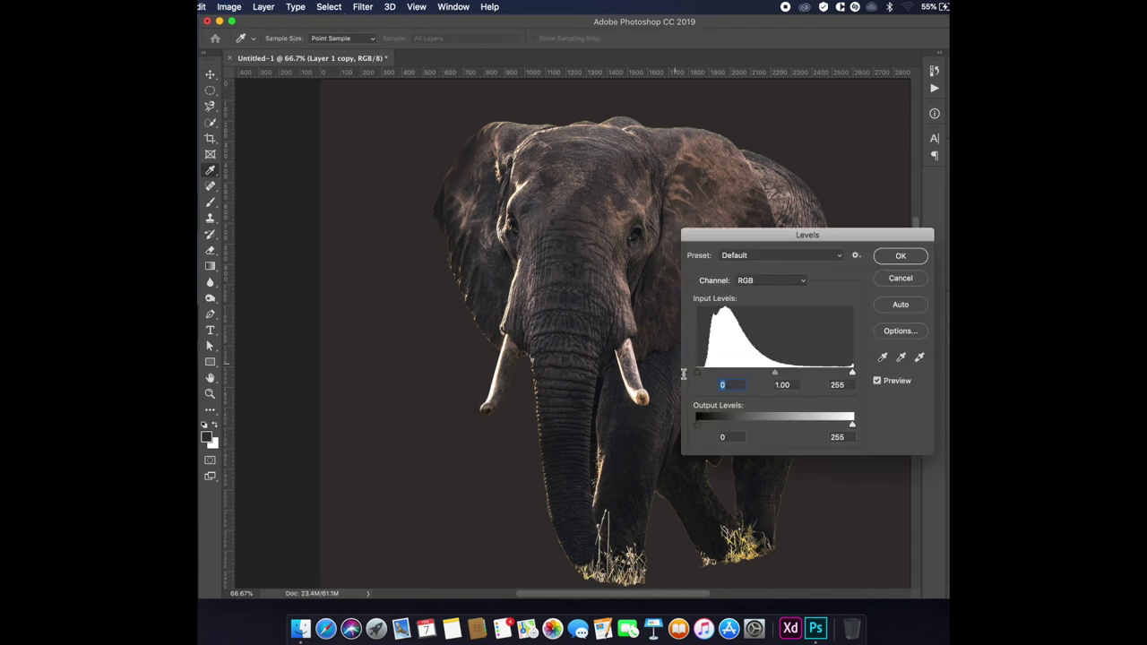
pyautogui.moveTo(851, 370); pyautogui.dragTo(828, 375)
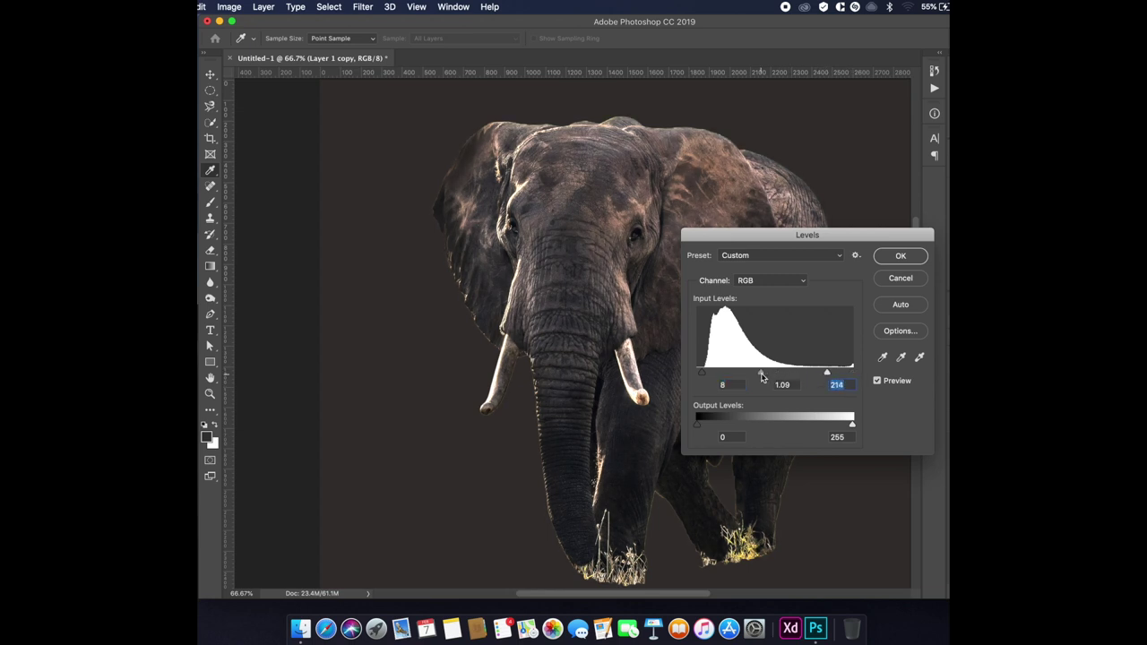
pyautogui.click(901, 257)
# Apply a gentle S-shaped Curves adjustment with highlight and shadow points.
pyautogui.hotkey('ctrl', 'm')
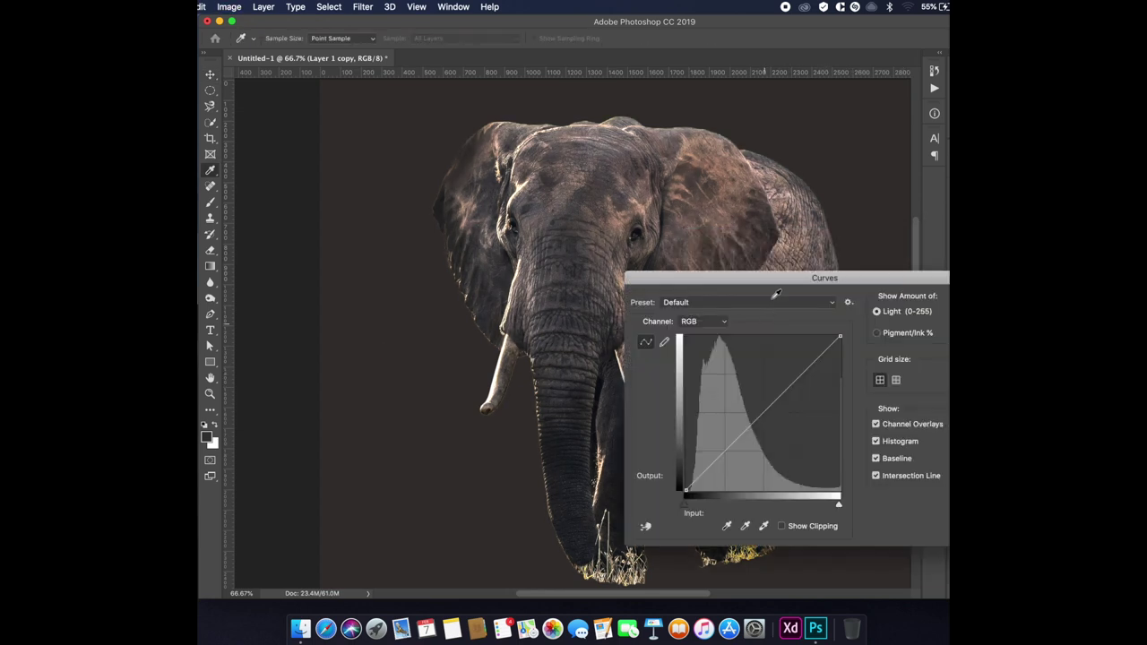
pyautogui.moveTo(833, 425); pyautogui.dragTo(834, 422)
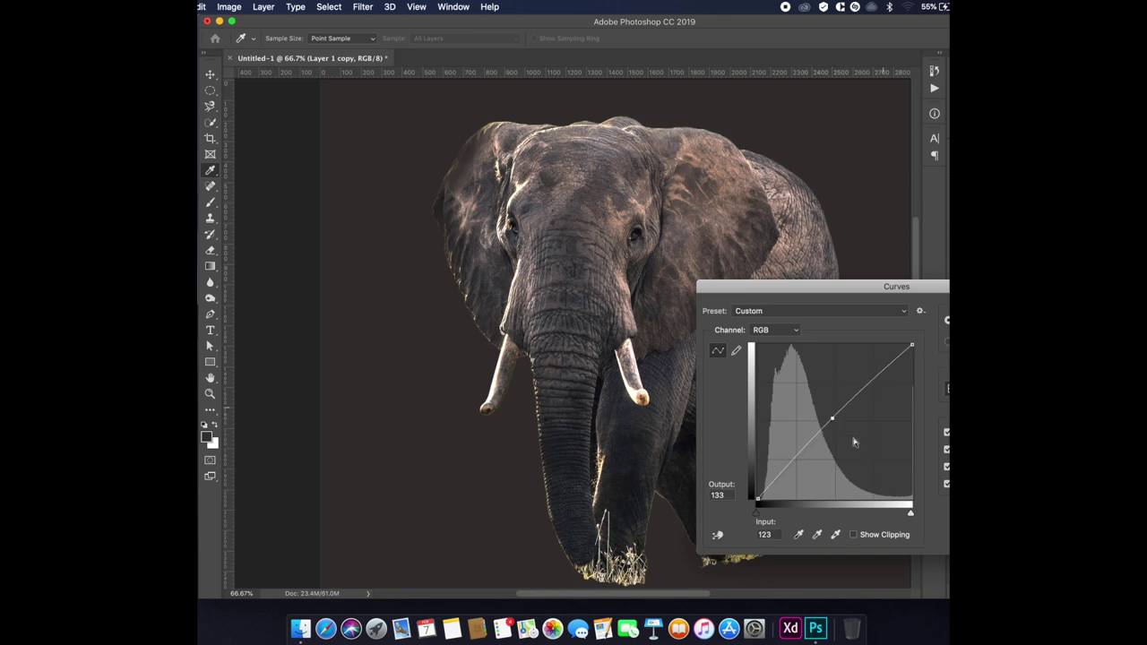
pyautogui.click(859, 394)
pyautogui.click(799, 458)
pyautogui.press('Return')
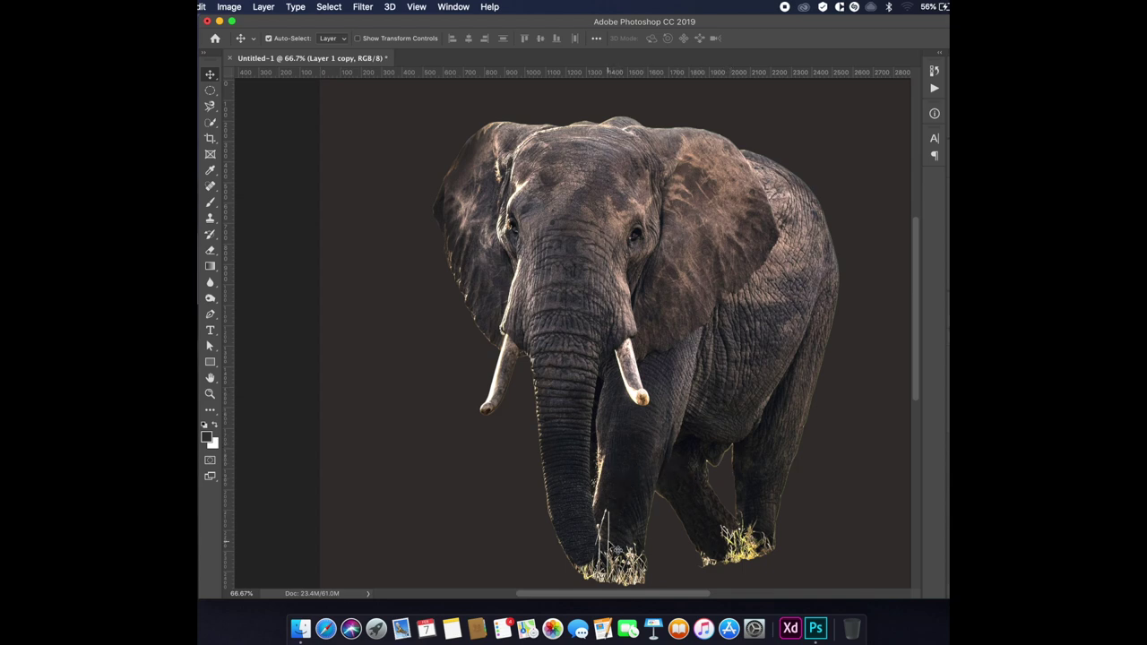
# Zoom to 200% and clone leg texture over the grass stalks in front of the front leg.
pyautogui.press('super+plus')
pyautogui.press('super+plus')
pyautogui.scroll(-5, 574, 331)
pyautogui.scroll(-3, 574, 331)
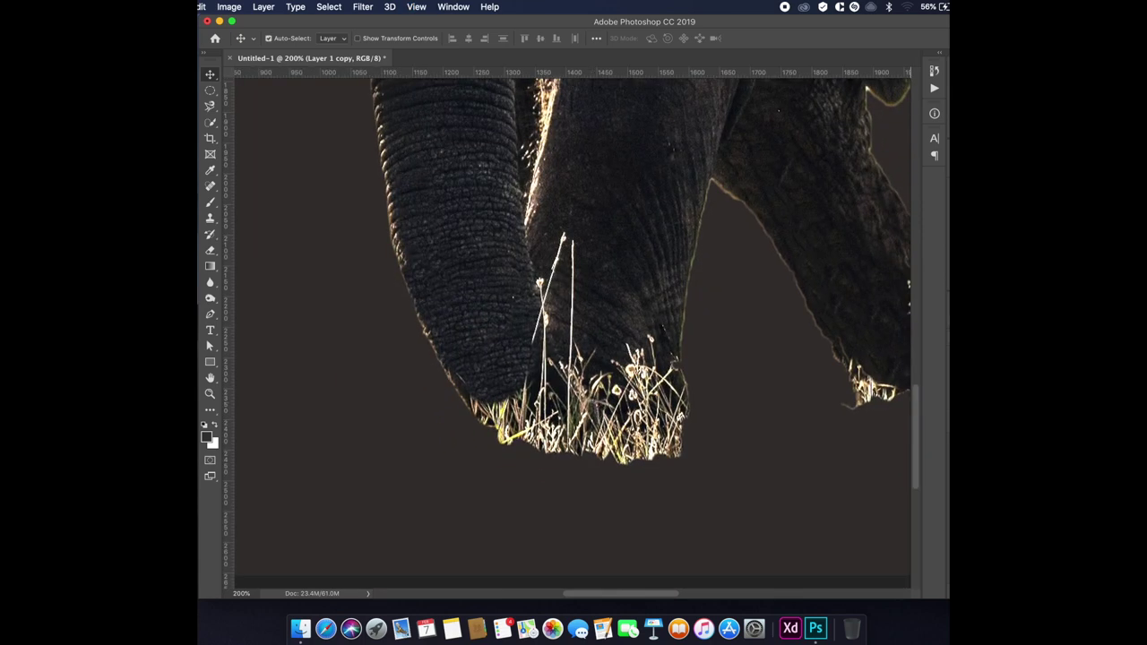
pyautogui.scroll(2, 643, 305)
pyautogui.scroll(1, 619, 269)
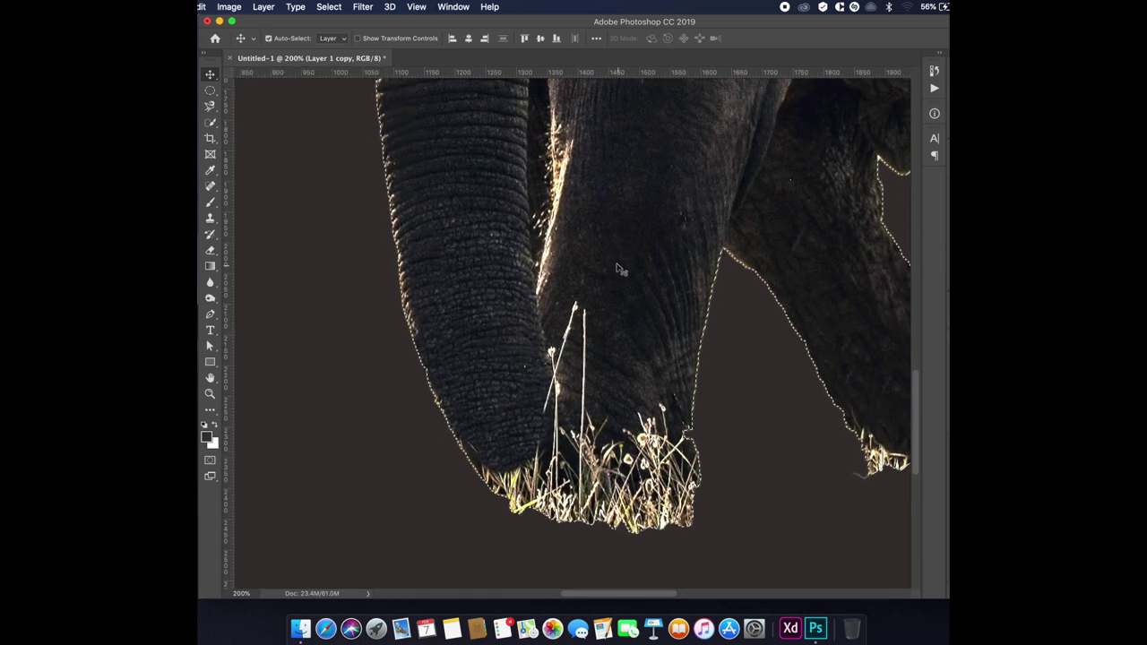
pyautogui.press('s')
pyautogui.keyDown('alt'); pyautogui.click(612, 206); pyautogui.keyUp('alt')
pyautogui.moveTo(574, 308); pyautogui.dragTo(562, 407)
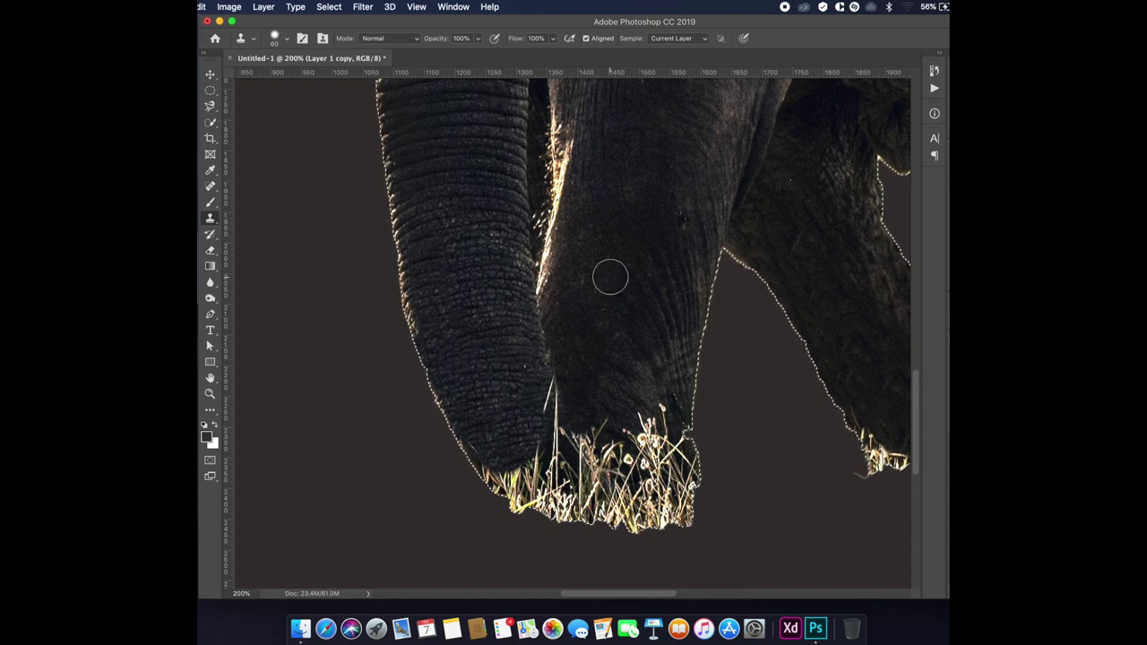
# Zoom out, keep the elephant selection, and set the Burn tool brush to 125 px.
pyautogui.press('super+0')
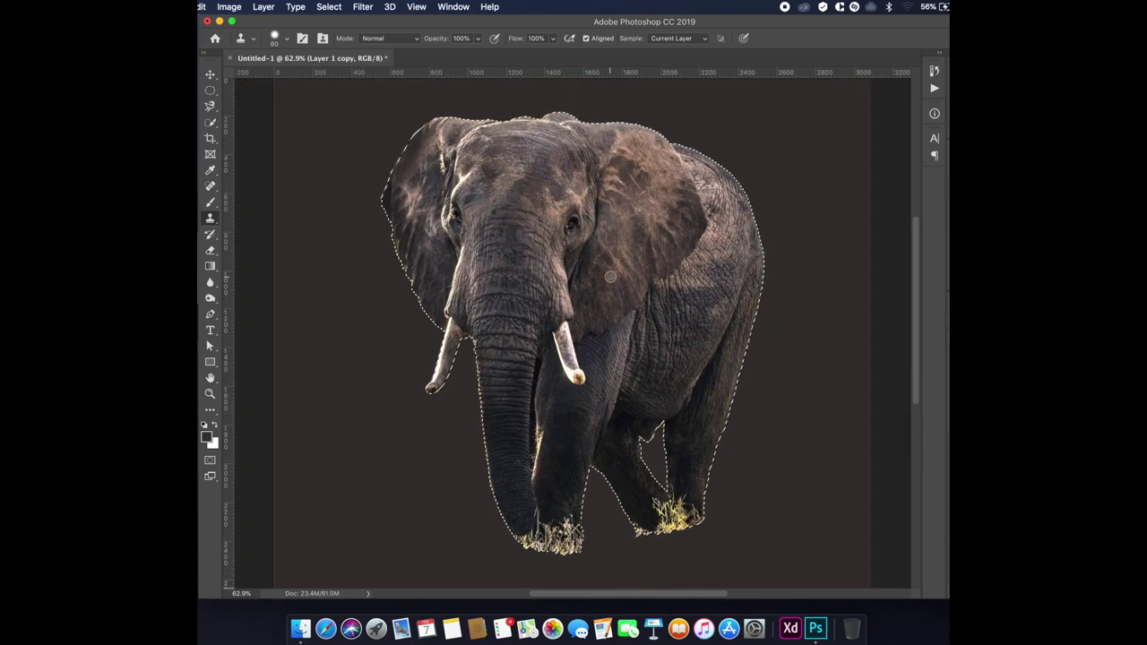
pyautogui.press('super+d')
pyautogui.press('v')
pyautogui.press('super+z')
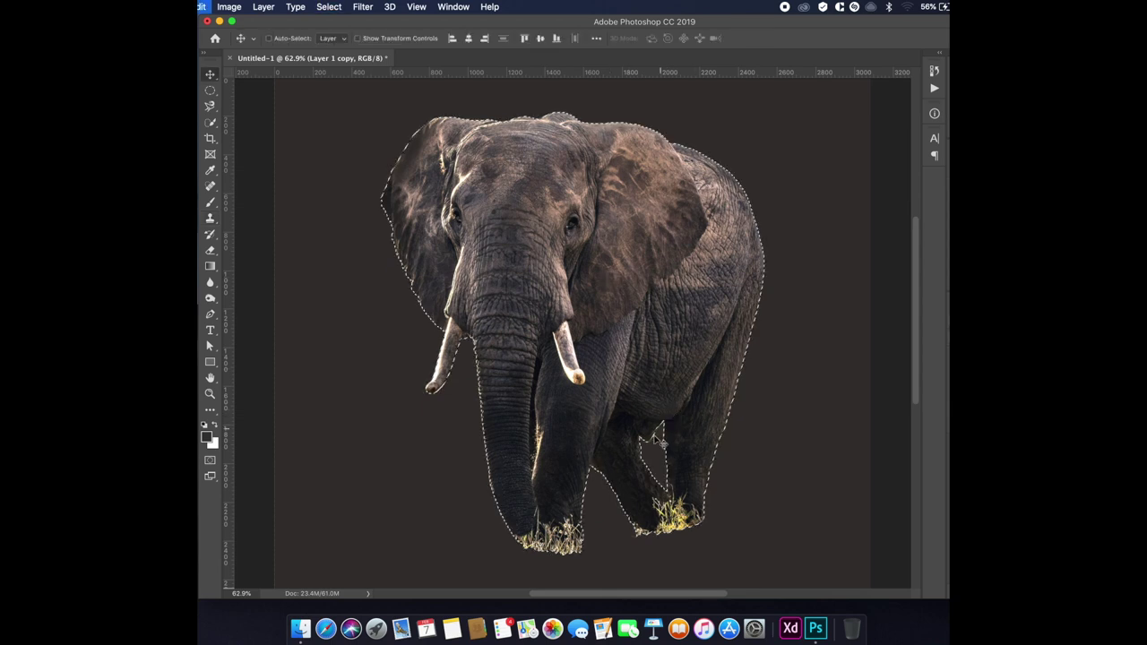
pyautogui.press('o')
pyautogui.press('[')
pyautogui.press('[')
pyautogui.press('[')
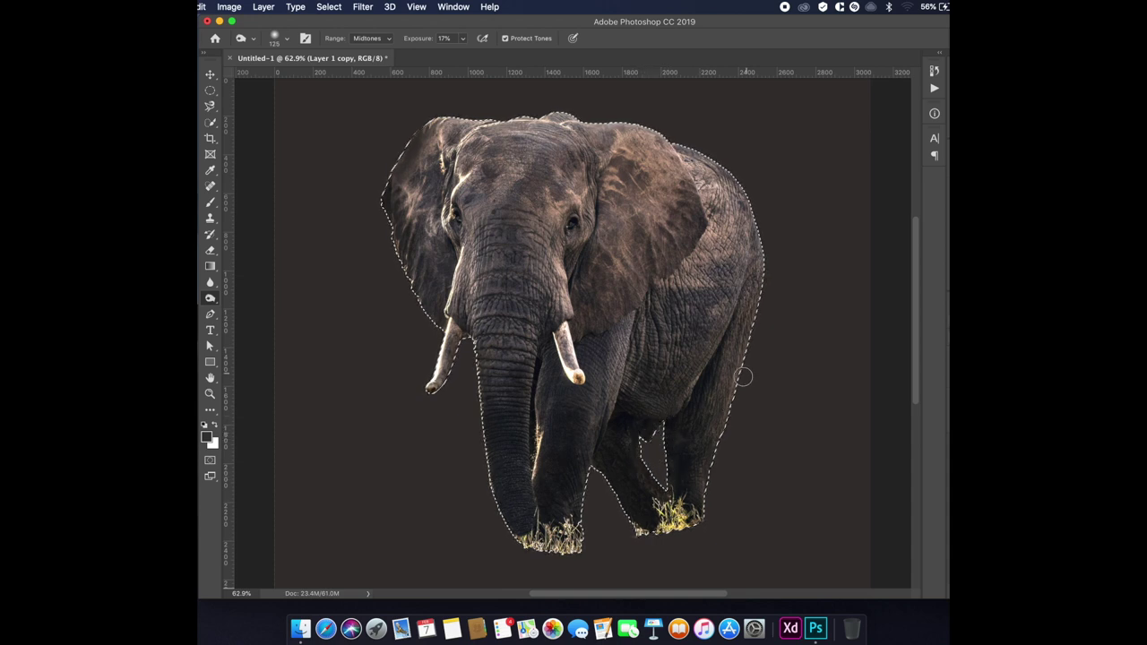
# Set the Burn range to Midtones, then darken between the legs and along the right leg's edge.
pyautogui.press('super+d')
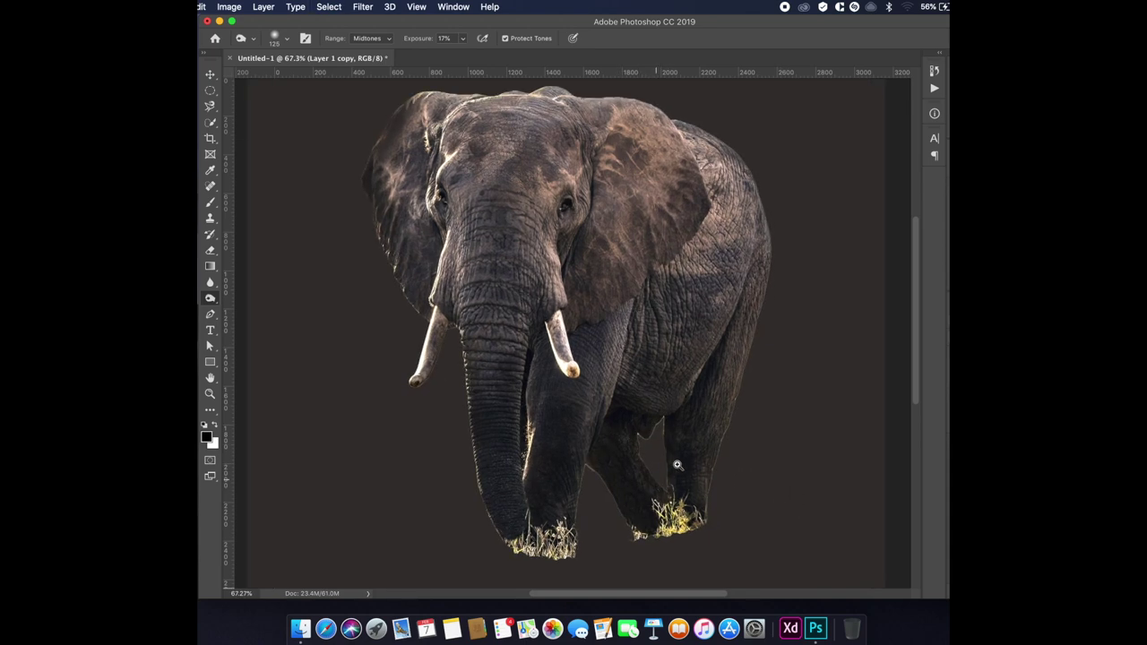
pyautogui.scroll(5, 646, 481)
pyautogui.click(367, 37)
pyautogui.click(366, 37)
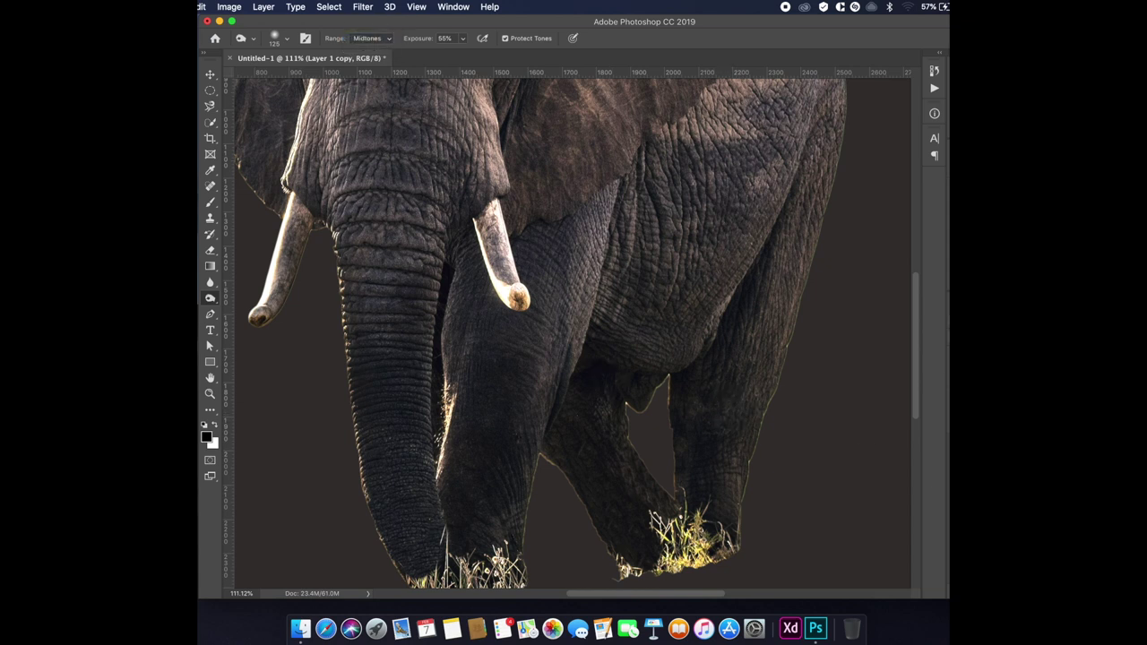
pyautogui.press('super+shift+d')
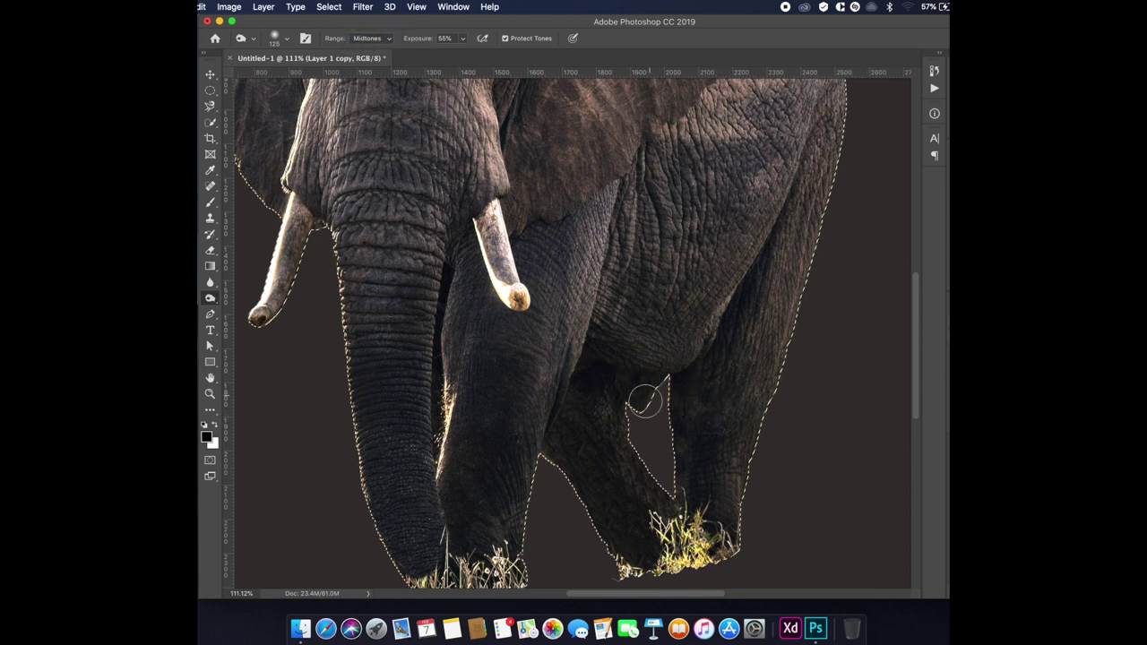
pyautogui.moveTo(649, 407)
pyautogui.mouseDown()
pyautogui.moveTo(665, 385)
pyautogui.moveTo(661, 436)
pyautogui.moveTo(628, 428)
pyautogui.moveTo(661, 486)
pyautogui.moveTo(671, 456)
pyautogui.mouseUp()
pyautogui.press('super+d')
pyautogui.press('super+shift+d')
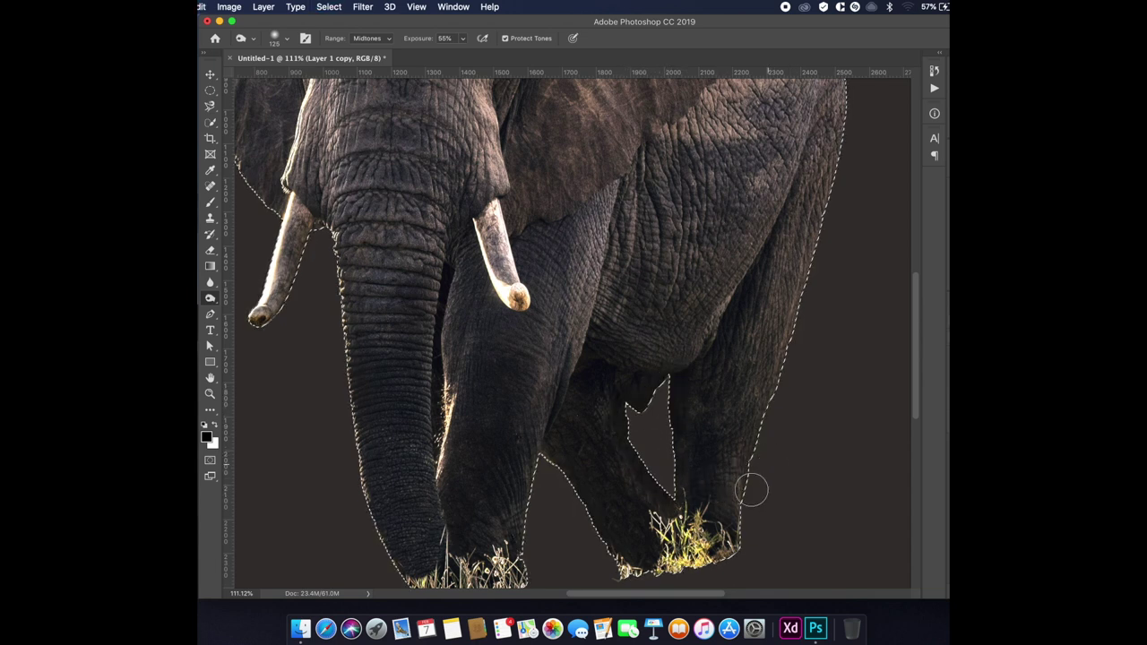
pyautogui.moveTo(763, 348); pyautogui.dragTo(812, 300)
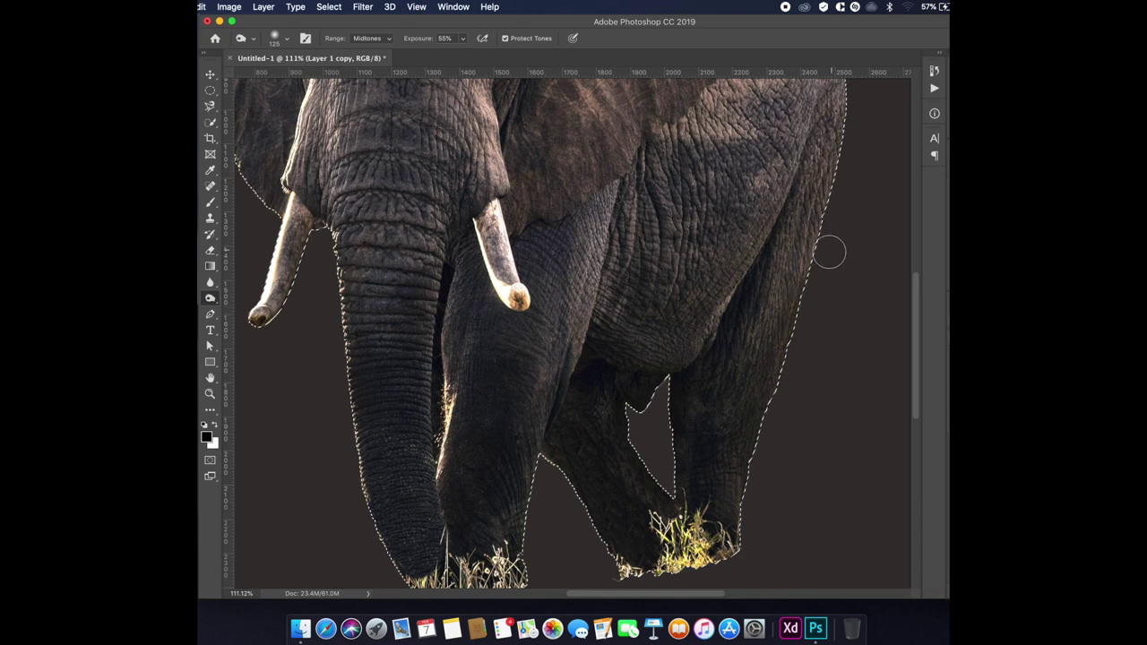
# Burn along the elephant's back, its top edge and the top-left edge of the head.
pyautogui.scroll(5, 829, 268)
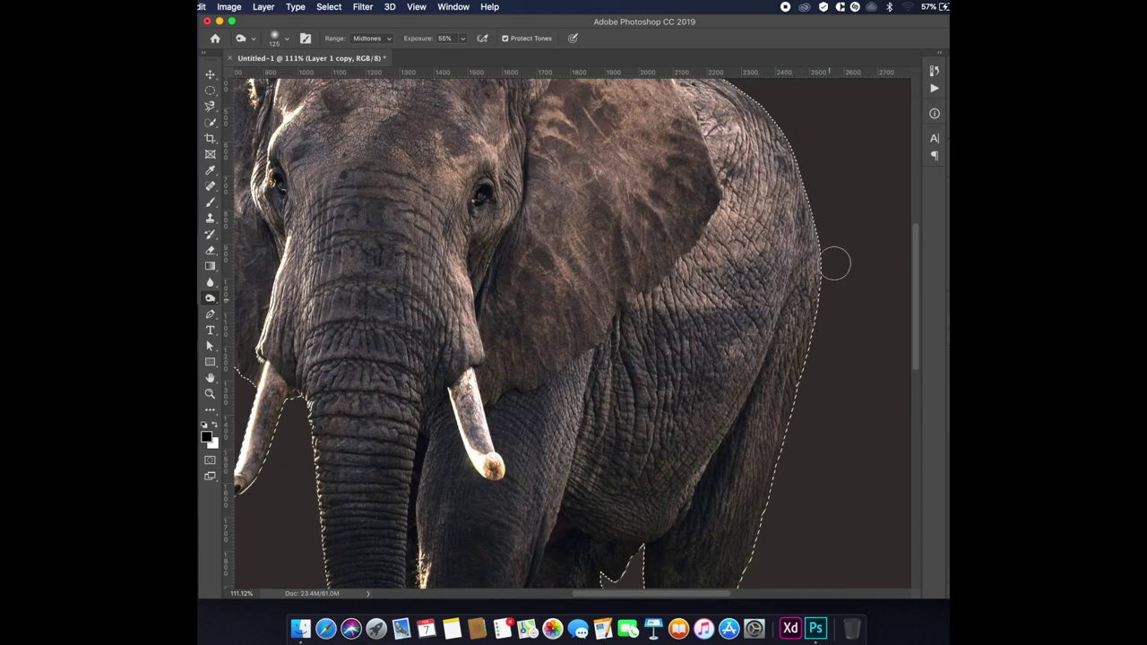
pyautogui.moveTo(776, 134); pyautogui.dragTo(832, 234)
pyautogui.scroll(3, 828, 272)
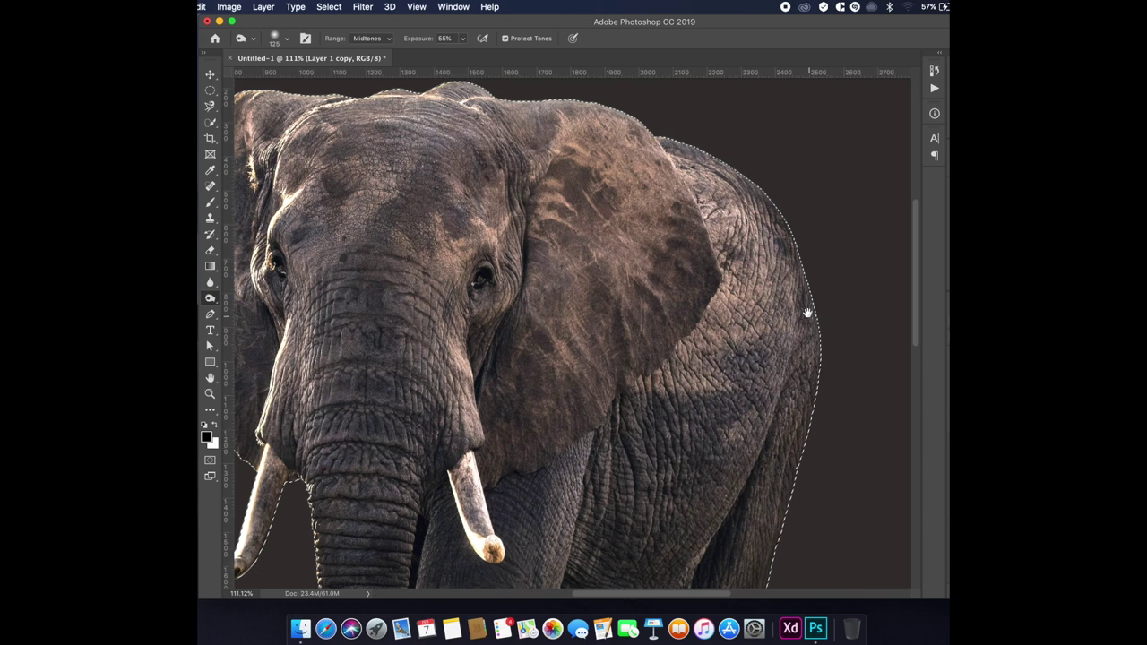
pyautogui.moveTo(660, 120); pyautogui.dragTo(702, 142)
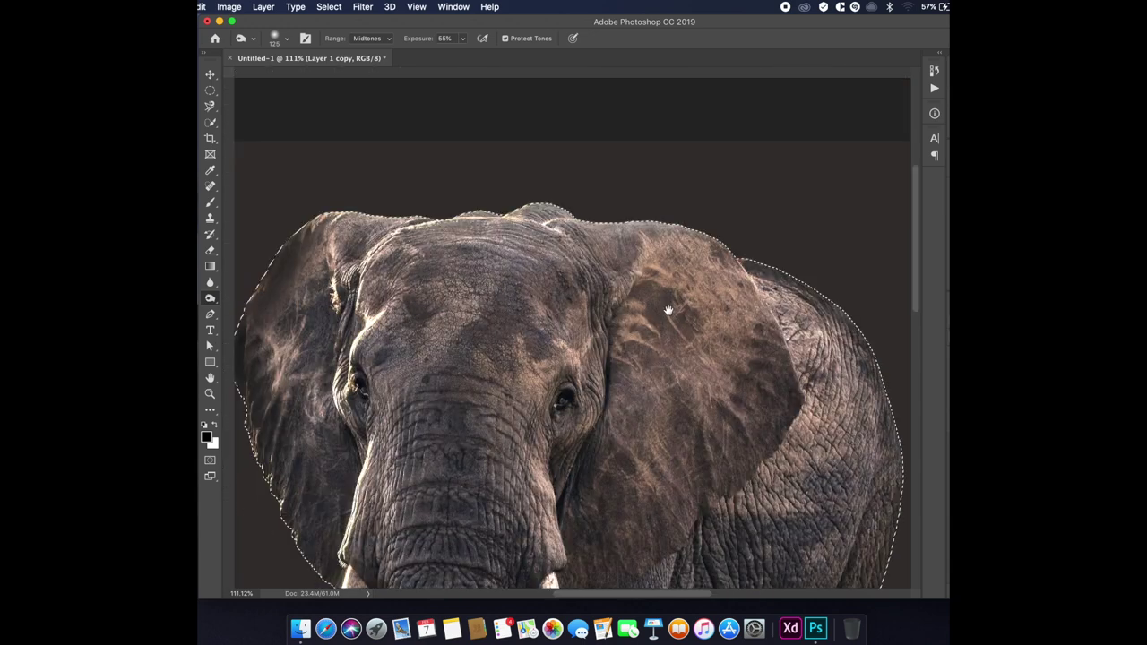
pyautogui.scroll(4, 668, 307)
pyautogui.hscroll(-3, 669, 308)
pyautogui.moveTo(575, 202); pyautogui.dragTo(698, 218)
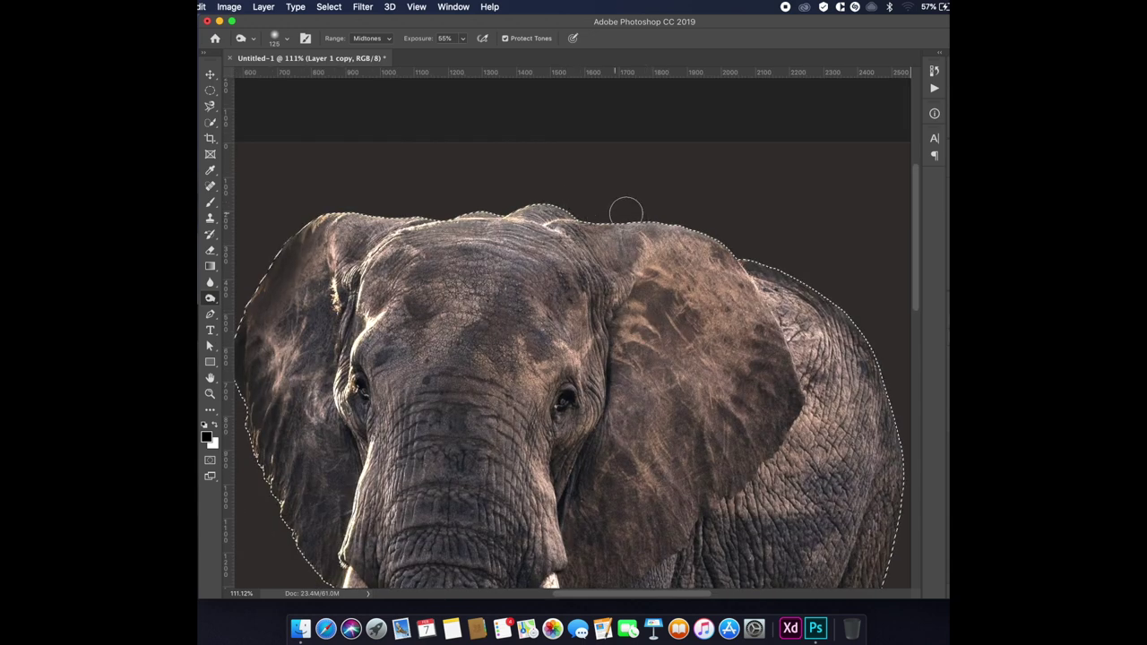
pyautogui.moveTo(350, 198)
pyautogui.mouseDown()
pyautogui.moveTo(340, 197)
pyautogui.moveTo(538, 191)
pyautogui.moveTo(508, 198)
pyautogui.mouseUp()
# Pan back over the elephant and toggle the selection outline to check the burned edges.
pyautogui.scroll(-5, 798, 421)
pyautogui.hscroll(3, 797, 421)
pyautogui.scroll(-4, 807, 409)
pyautogui.hscroll(-2, 807, 410)
pyautogui.scroll(-2, 820, 375)
pyautogui.hscroll(-1, 820, 375)
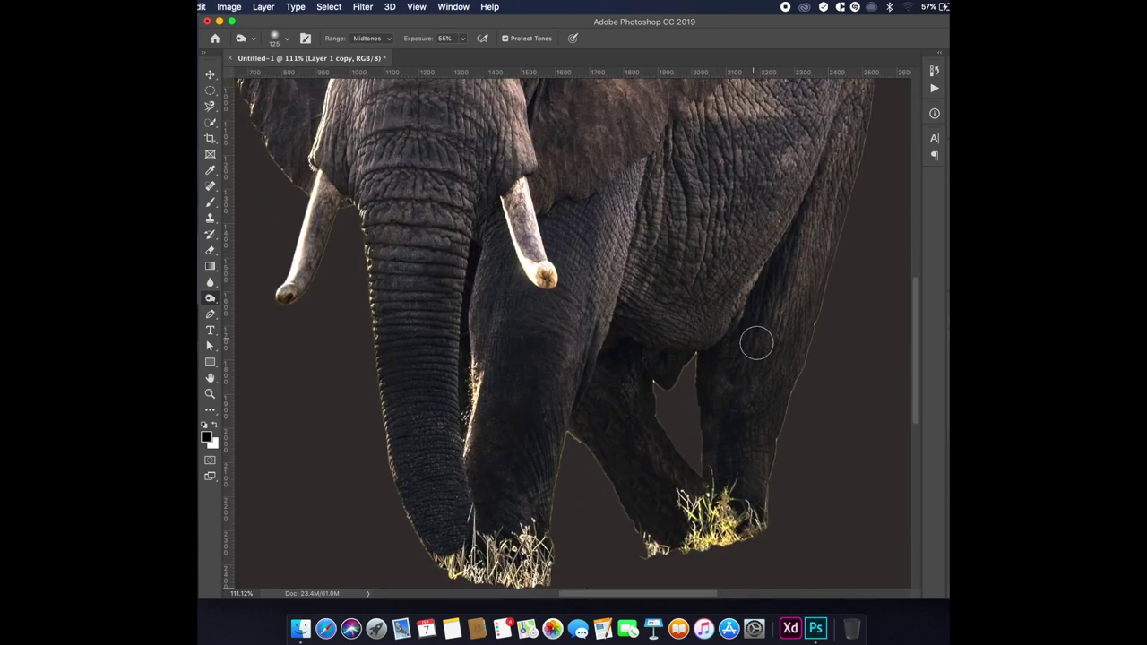
pyautogui.hotkey('ctrl', 'h')
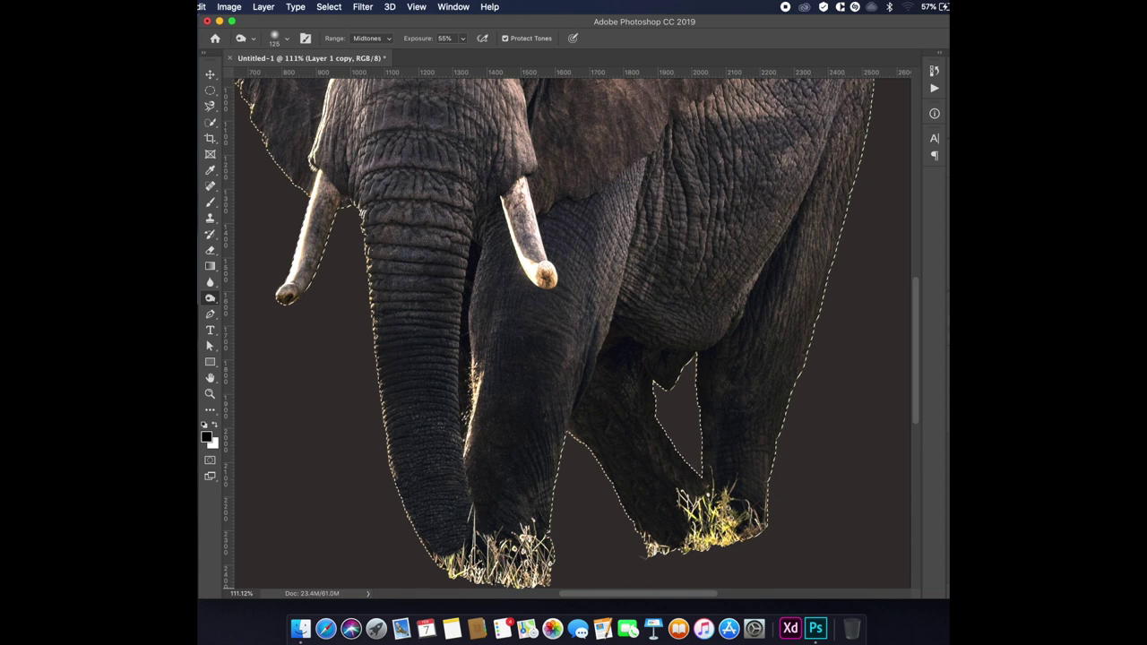
pyautogui.hotkey('ctrl', 'h')
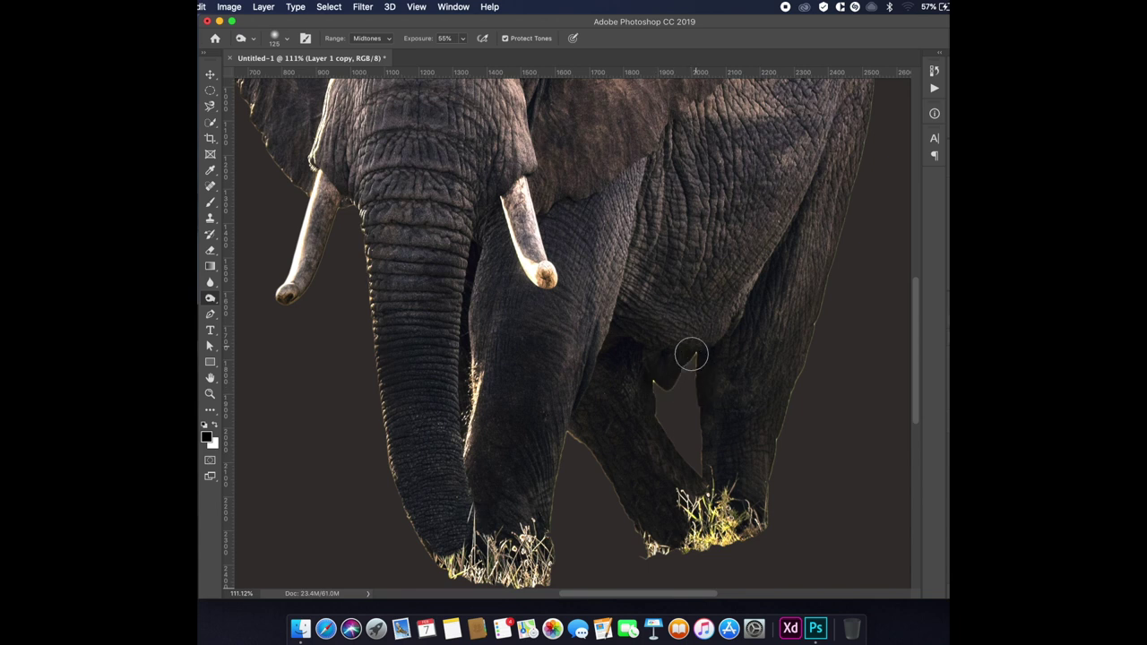
pyautogui.press('w')
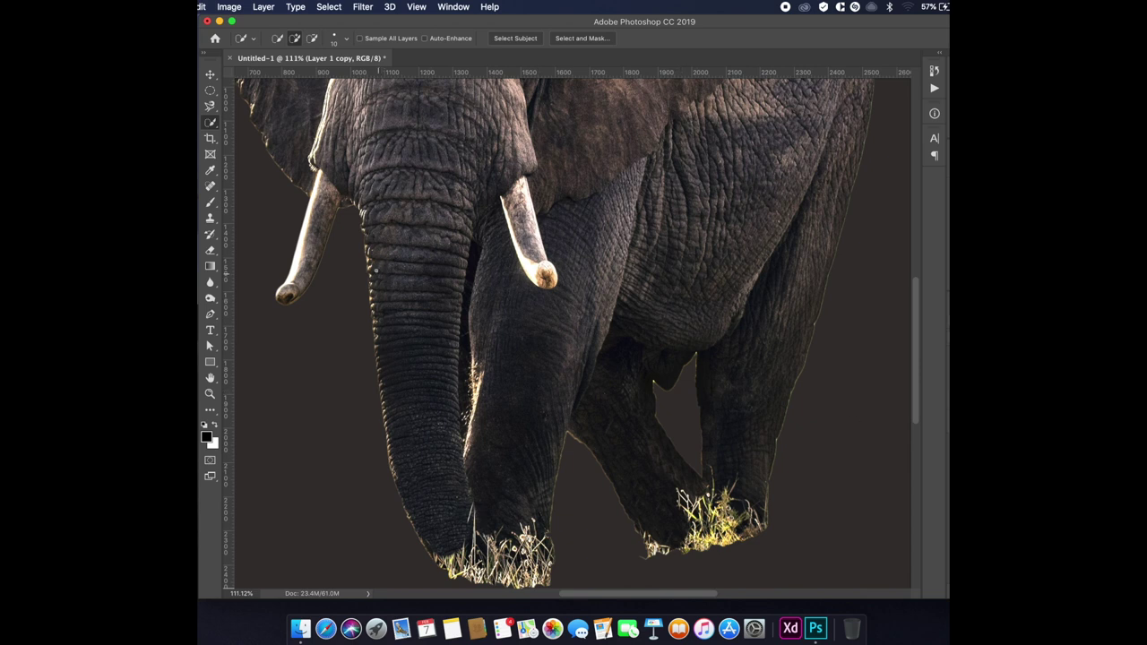
# Brush along the trunk edge and lower the brush opacity to 22%.
pyautogui.press('b')
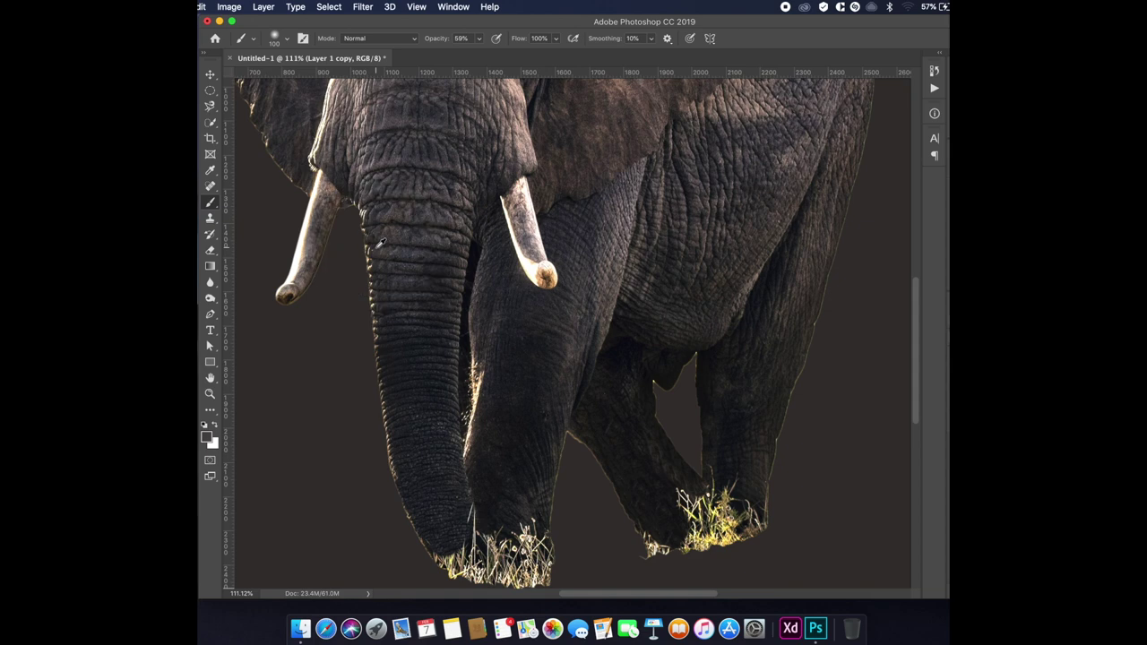
pyautogui.moveTo(367, 234); pyautogui.dragTo(366, 260)
pyautogui.rightClick(834, 352)
pyautogui.click(851, 359)
pyautogui.press('Escape')
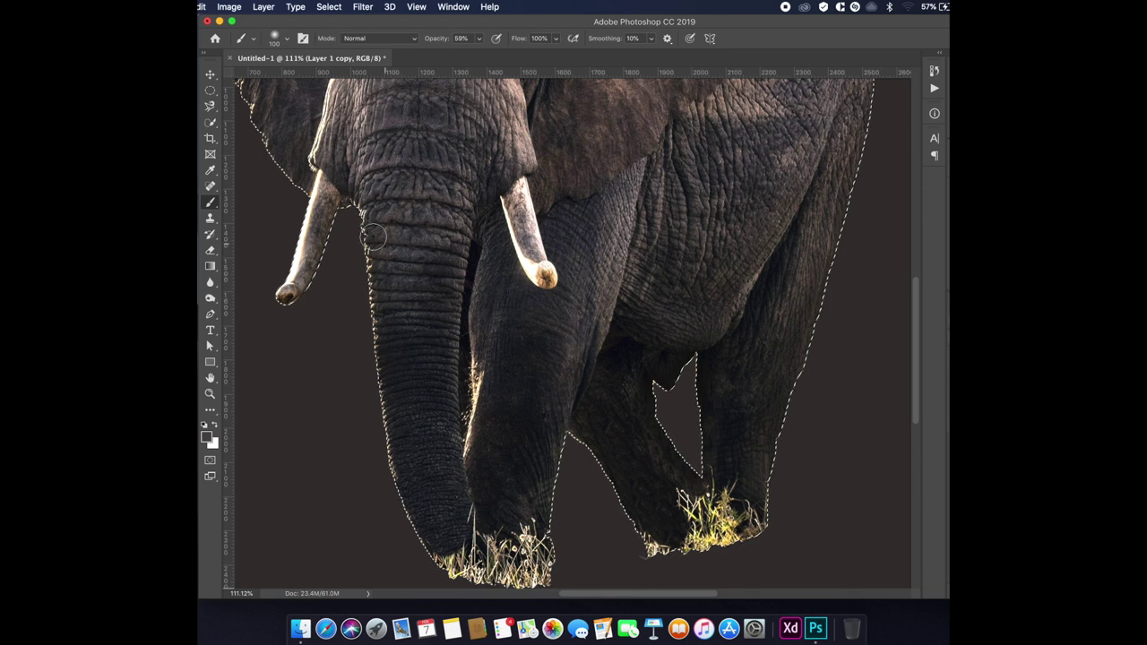
pyautogui.press('2')
pyautogui.press('2')
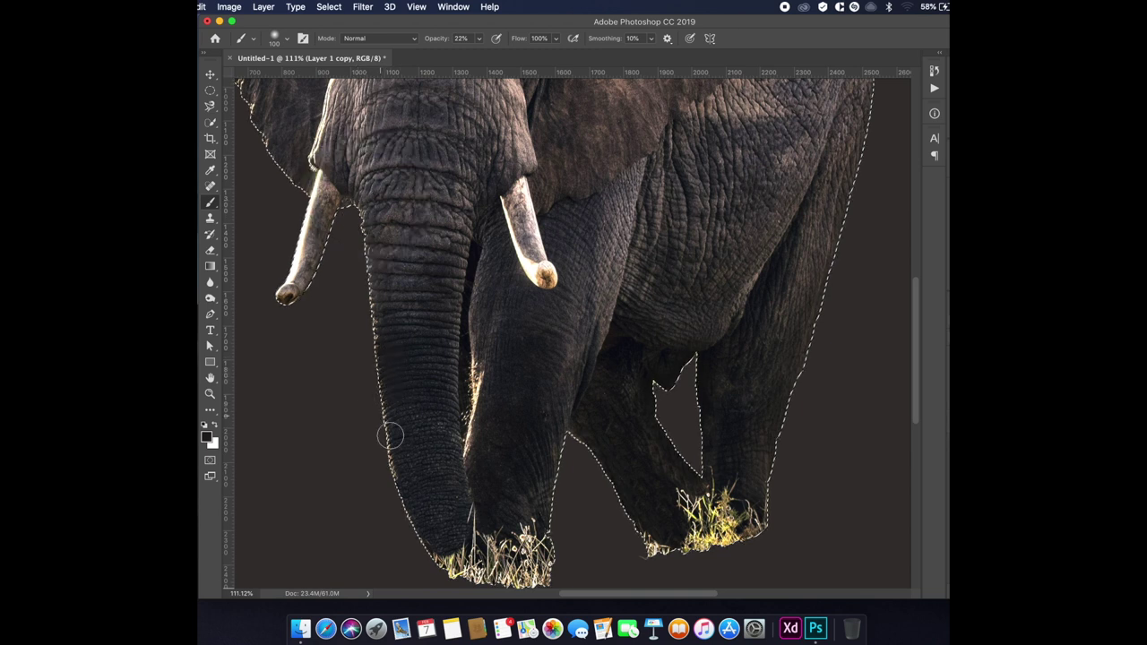
# Deselect the elephant and hide the dark brown background to inspect the cutout.
pyautogui.press('super+d')
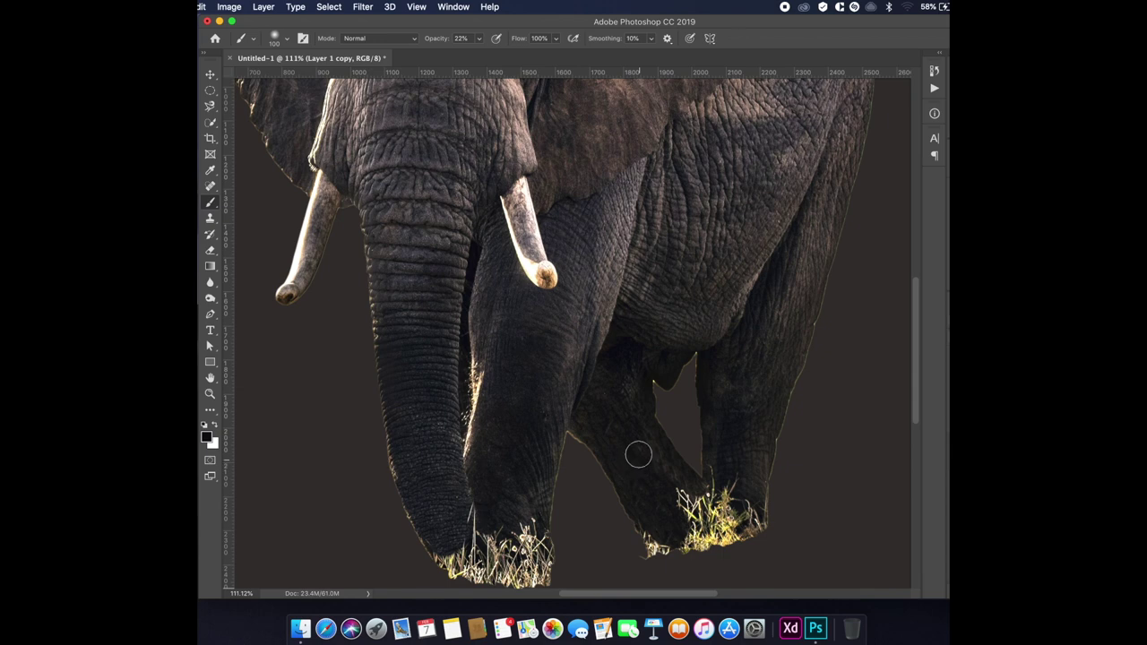
pyautogui.scroll(-3, 636, 452)
pyautogui.scroll(-3, 636, 452)
pyautogui.press('super+comma')
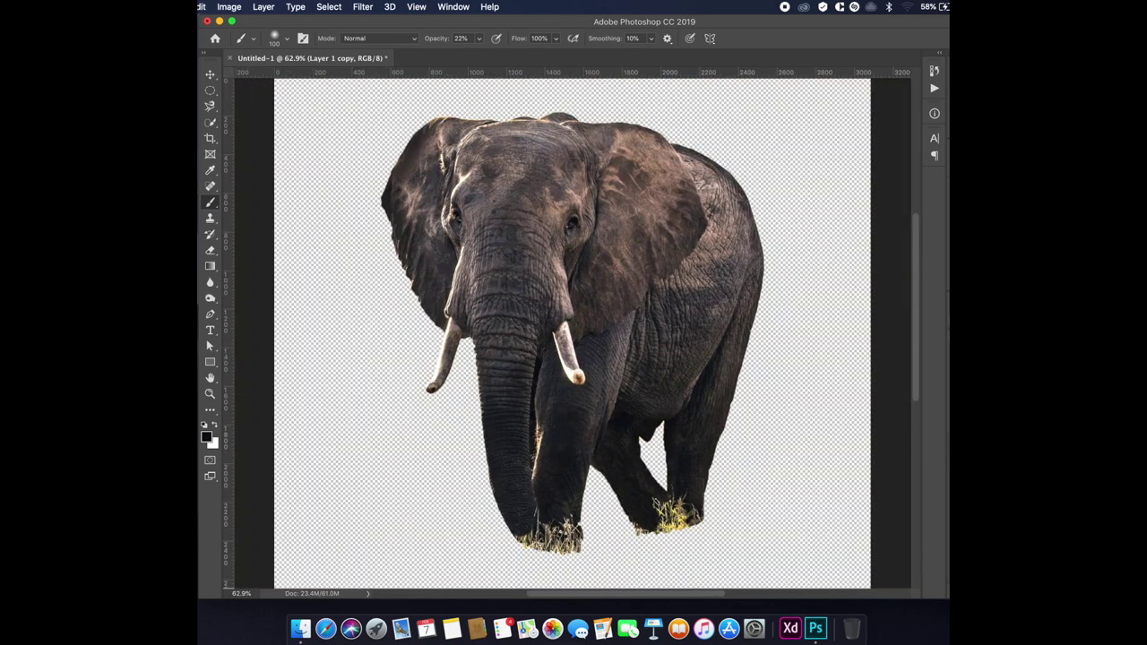
# Show the brown background again, then test a black Color Overlay on the elephant and undo it.
pyautogui.press('super+comma')
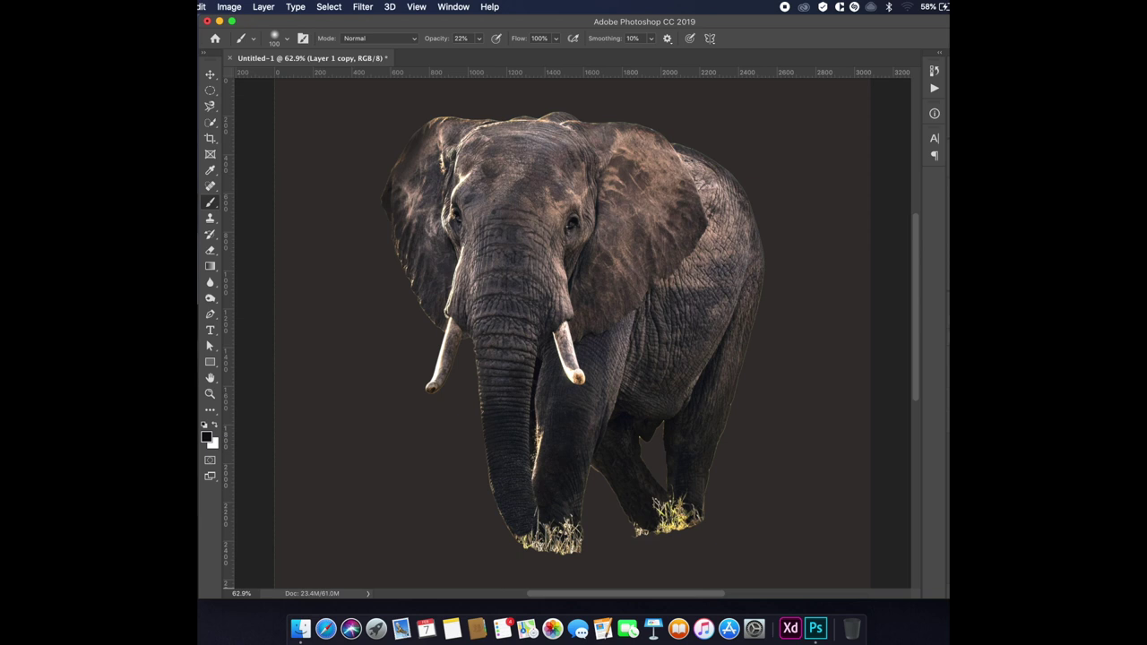
pyautogui.rightClick(864, 84)
pyautogui.press('Escape')
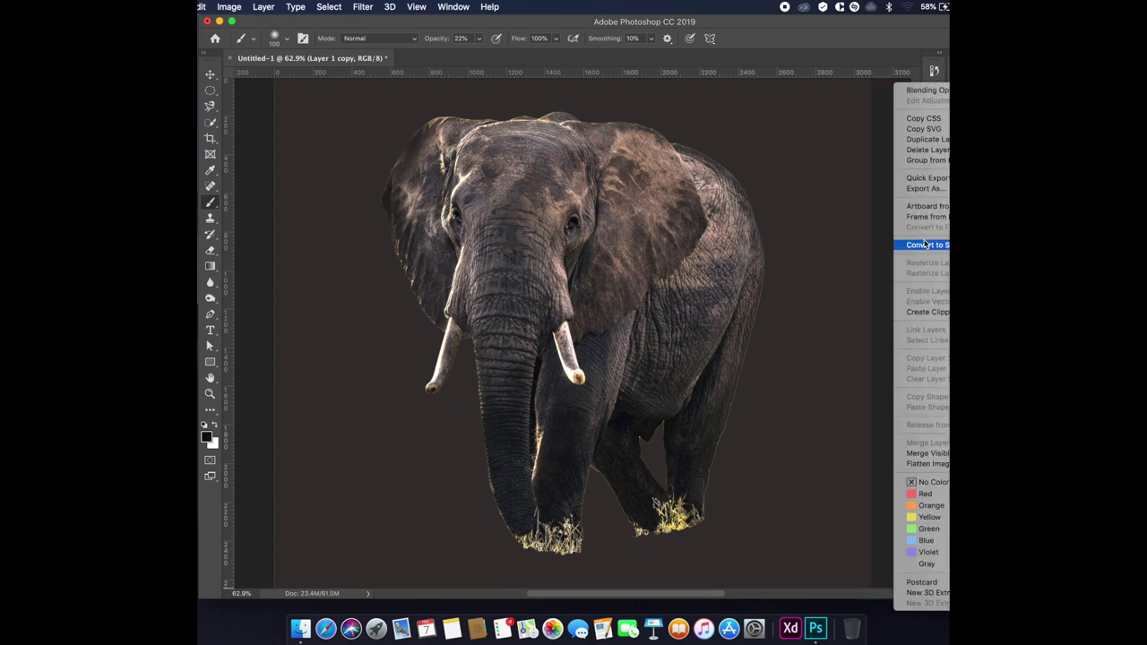
pyautogui.press('F7')
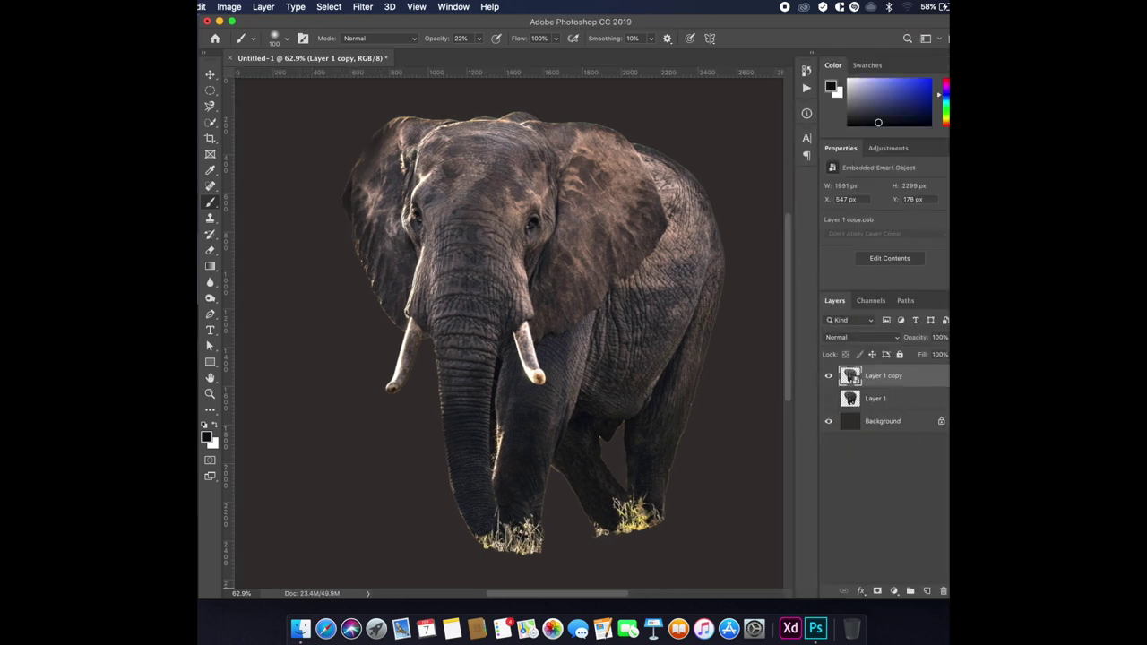
pyautogui.click(363, 6)
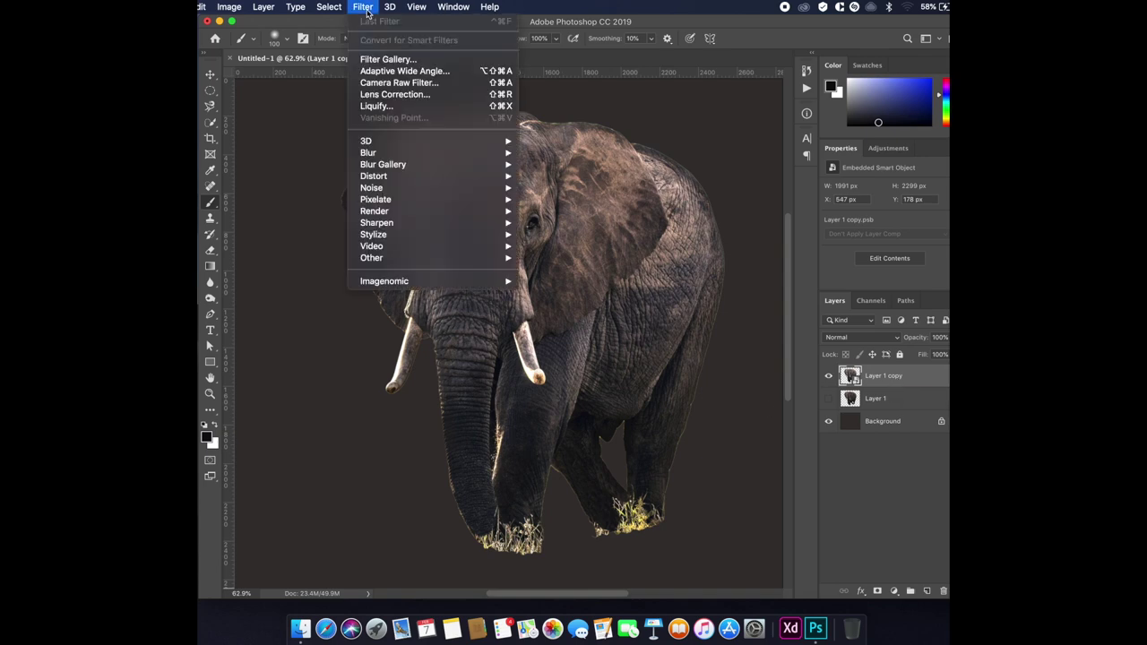
pyautogui.press('Escape')
pyautogui.doubleClick(914, 376)
pyautogui.click(651, 411)
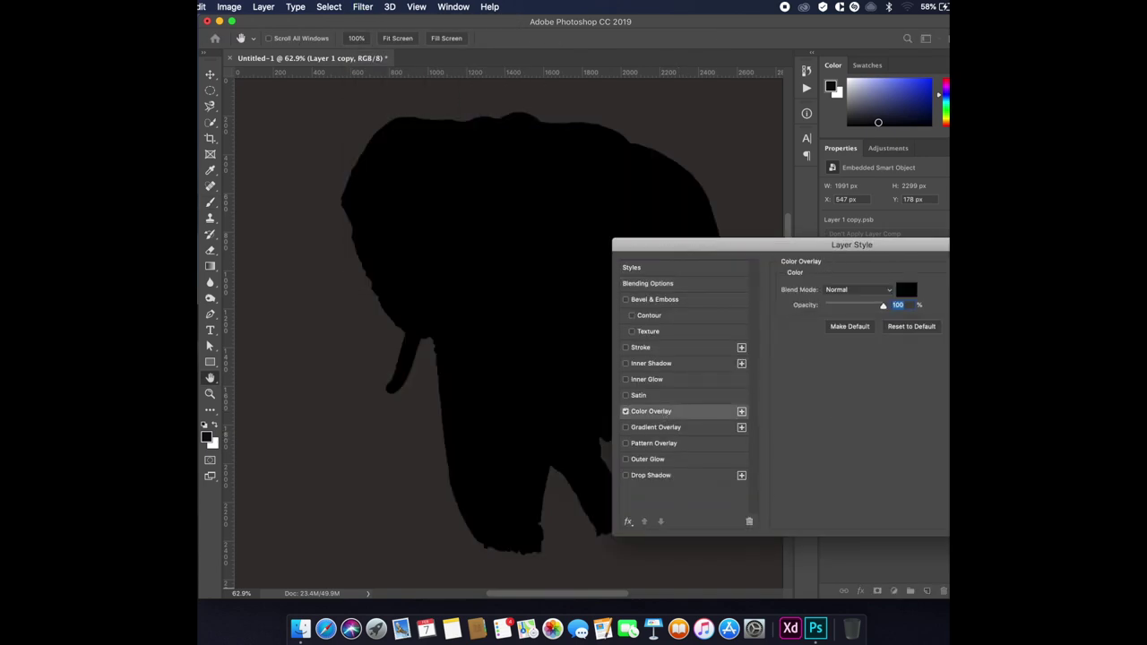
pyautogui.press('Return')
pyautogui.hotkey('ctrl', 'z')
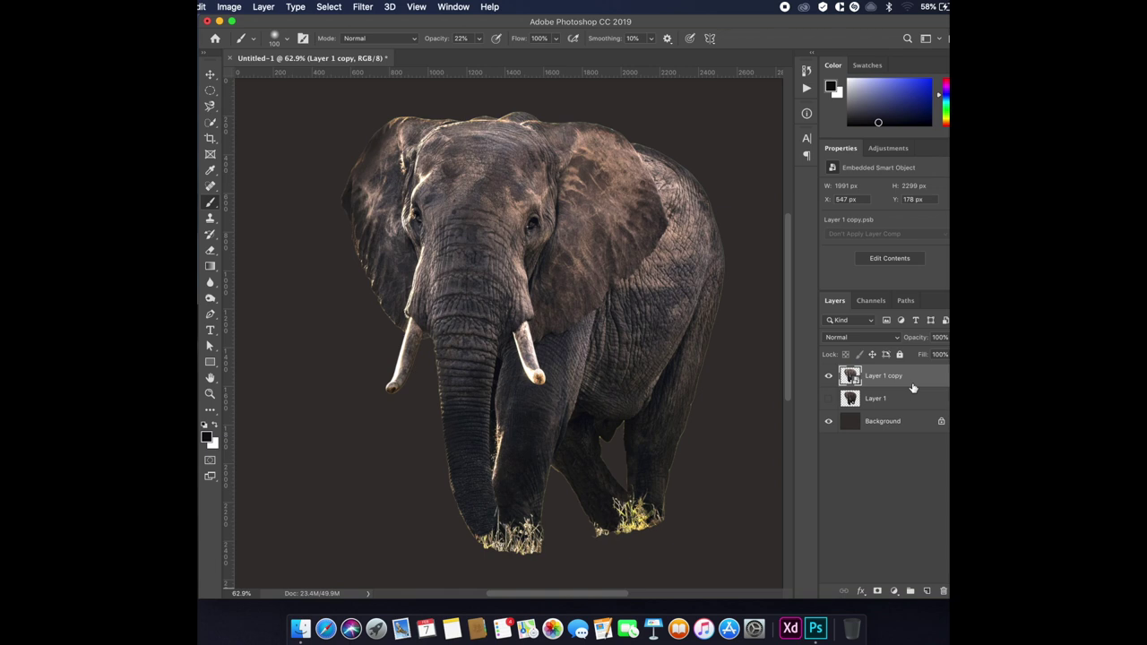
# Duplicate the elephant layer and give the copy a black Color Overlay.
pyautogui.hotkey('ctrl', 'j')
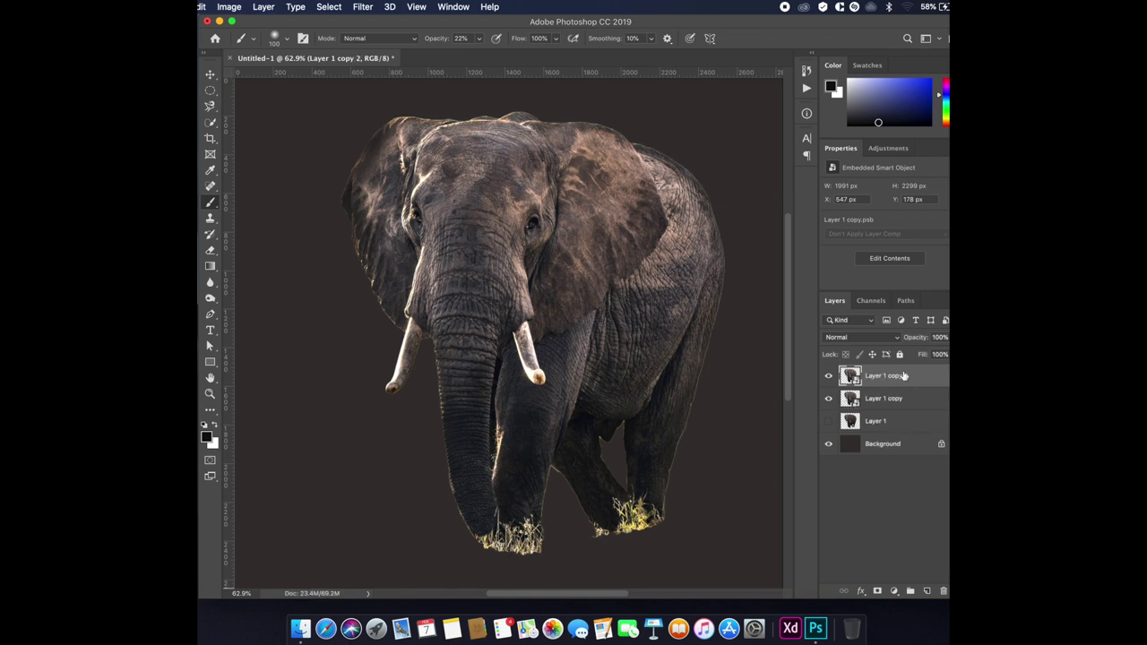
pyautogui.rightClick(903, 377)
pyautogui.press('Escape')
pyautogui.doubleClick(932, 377)
pyautogui.click(651, 411)
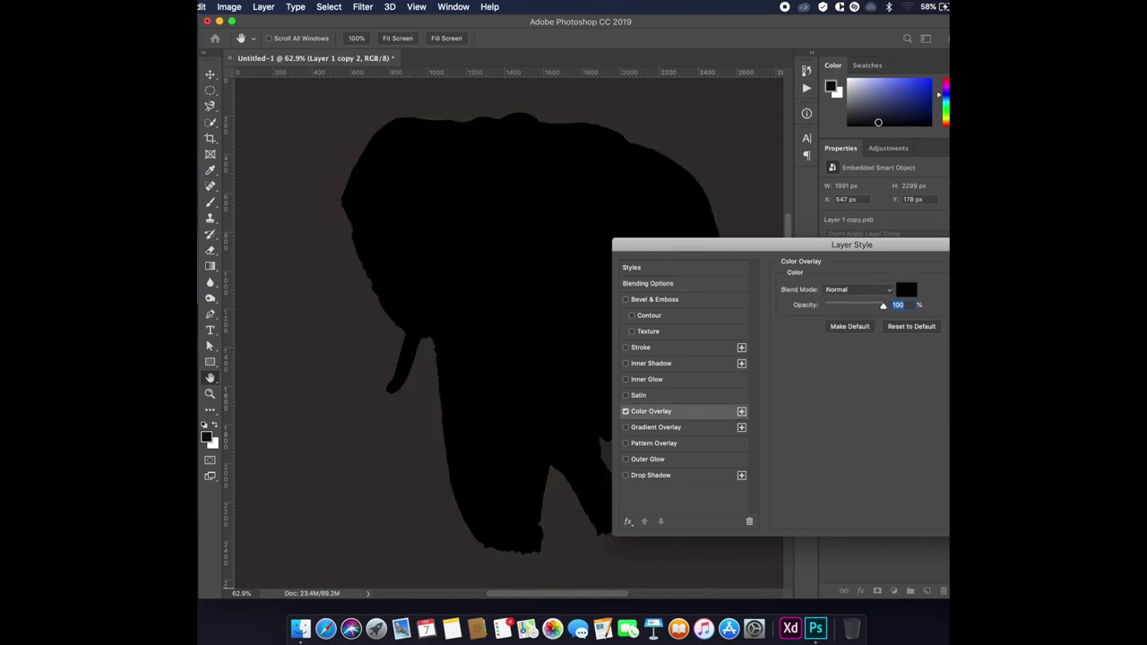
pyautogui.press('Return')
# Blur the black copy with a 156 px Gaussian Blur and move it beneath the original.
pyautogui.click(361, 7)
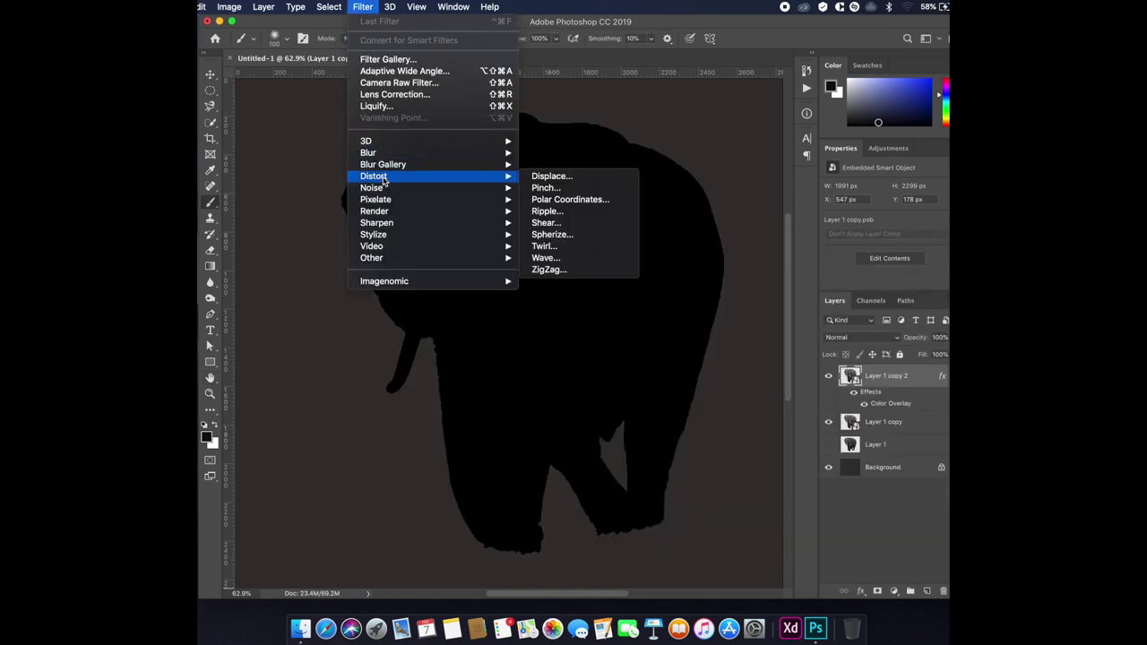
pyautogui.click(548, 189)
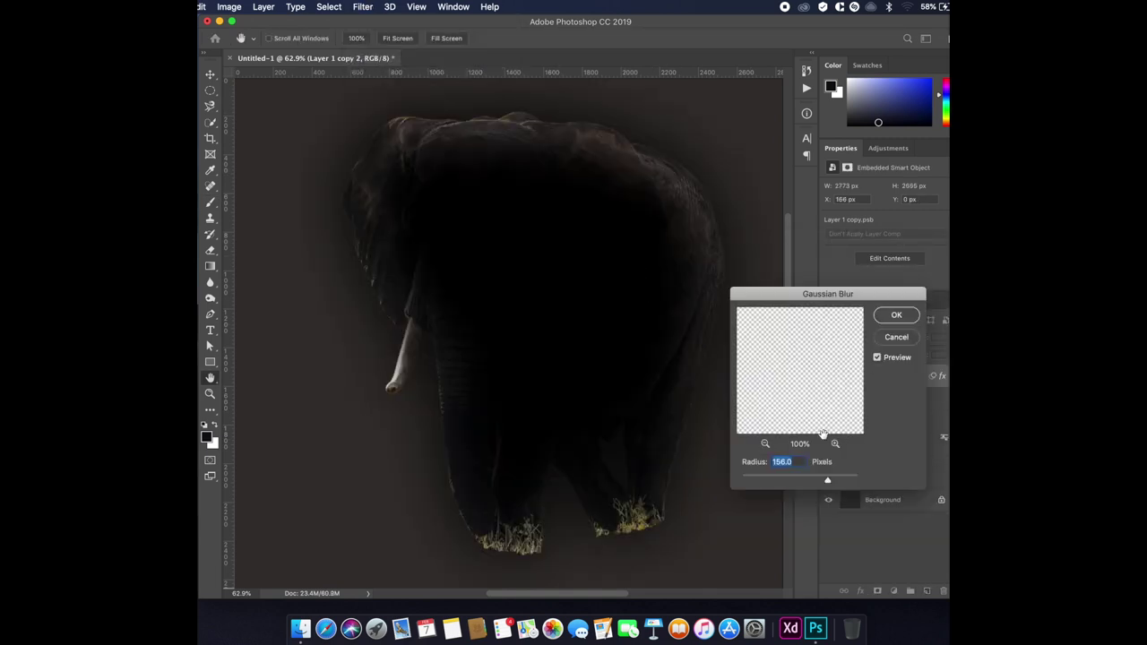
pyautogui.click(895, 316)
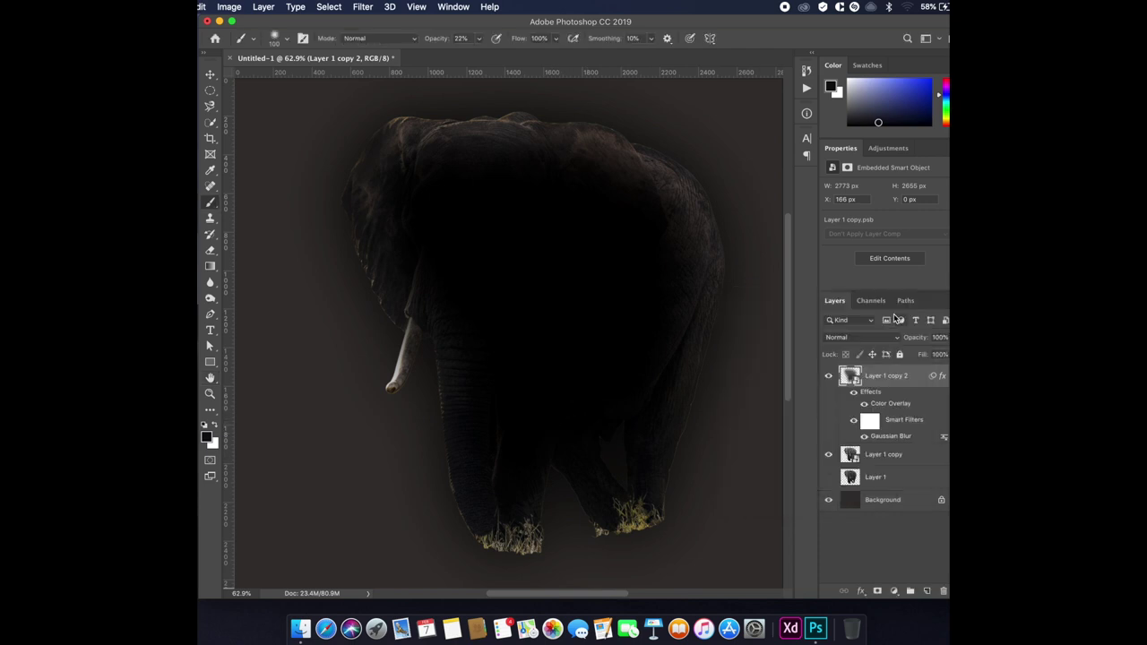
pyautogui.hotkey('ctrl', '[')
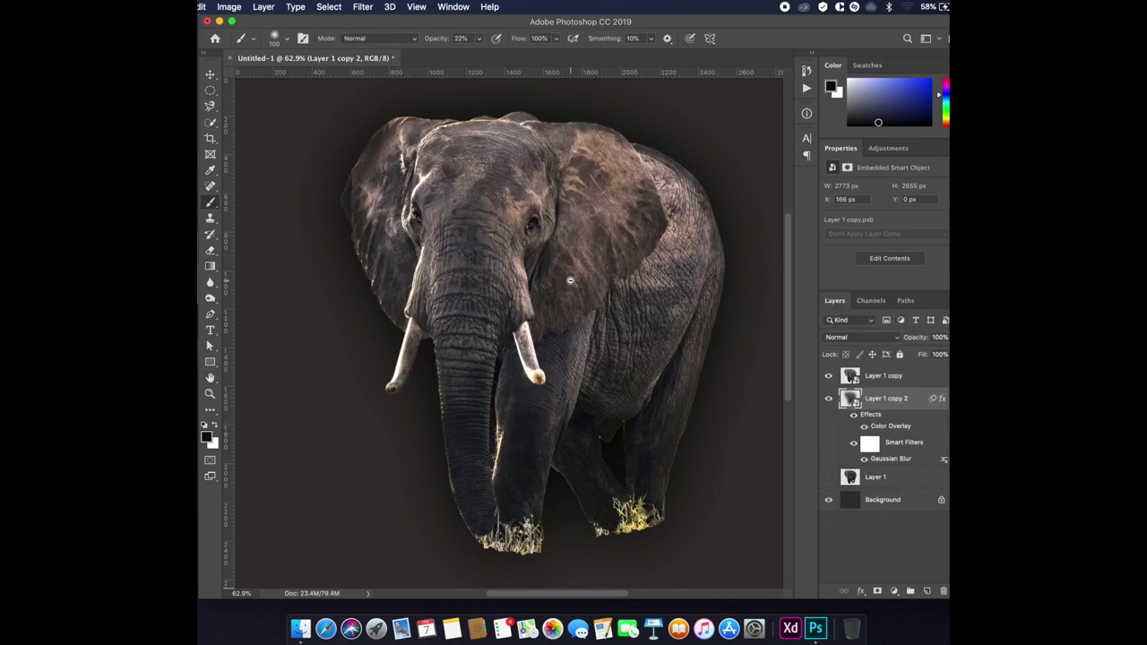
pyautogui.scroll(-5, 508, 283)
pyautogui.scroll(-1, 508, 283)
pyautogui.press('v')
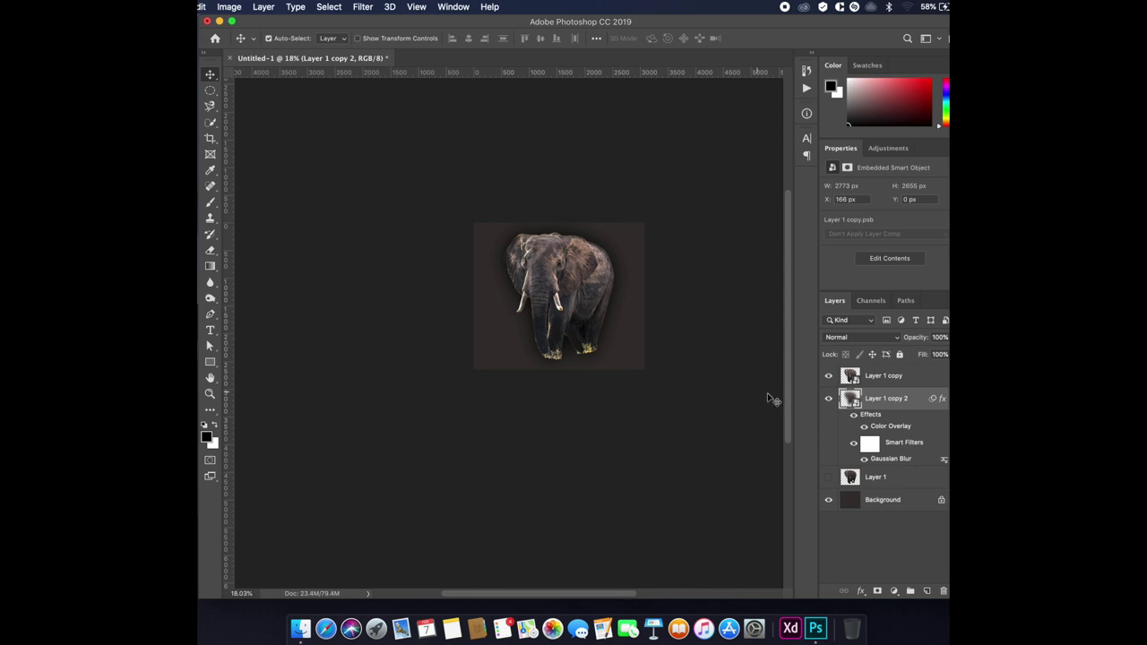
# Lower the shadow layer to 25% opacity and fill the Background layer with white.
pyautogui.moveTo(919, 343)
pyautogui.mouseDown()
pyautogui.moveTo(895, 343)
pyautogui.moveTo(816, 448)
pyautogui.mouseUp()
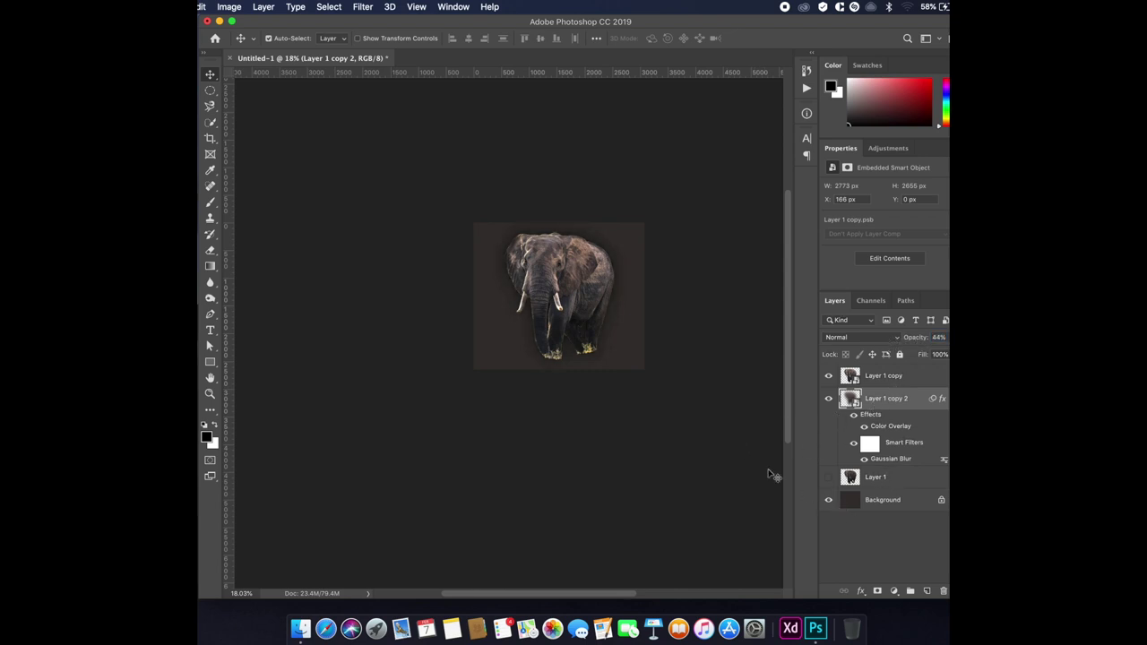
pyautogui.moveTo(913, 343); pyautogui.dragTo(874, 519)
pyautogui.click(868, 378)
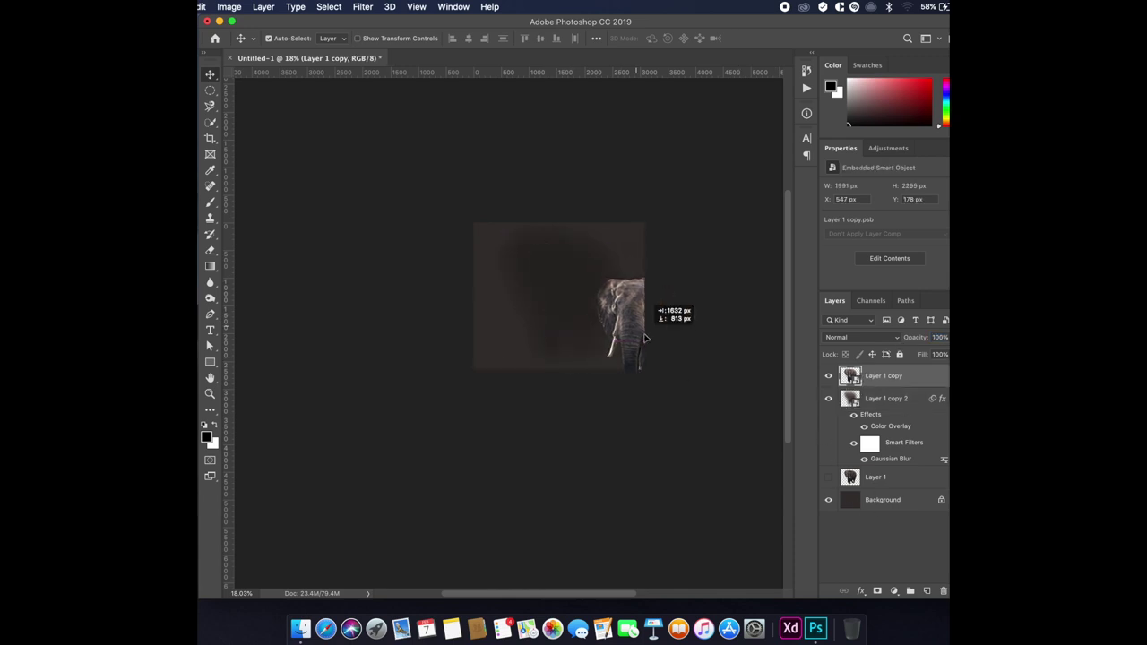
pyautogui.click(828, 500)
pyautogui.click(828, 499)
pyautogui.click(883, 499)
pyautogui.press('super+BackSpace')
# Enlarge the canvas on all sides with the Crop tool and move the elephant lower.
pyautogui.press('c')
pyautogui.moveTo(645, 224); pyautogui.dragTo(670, 204)
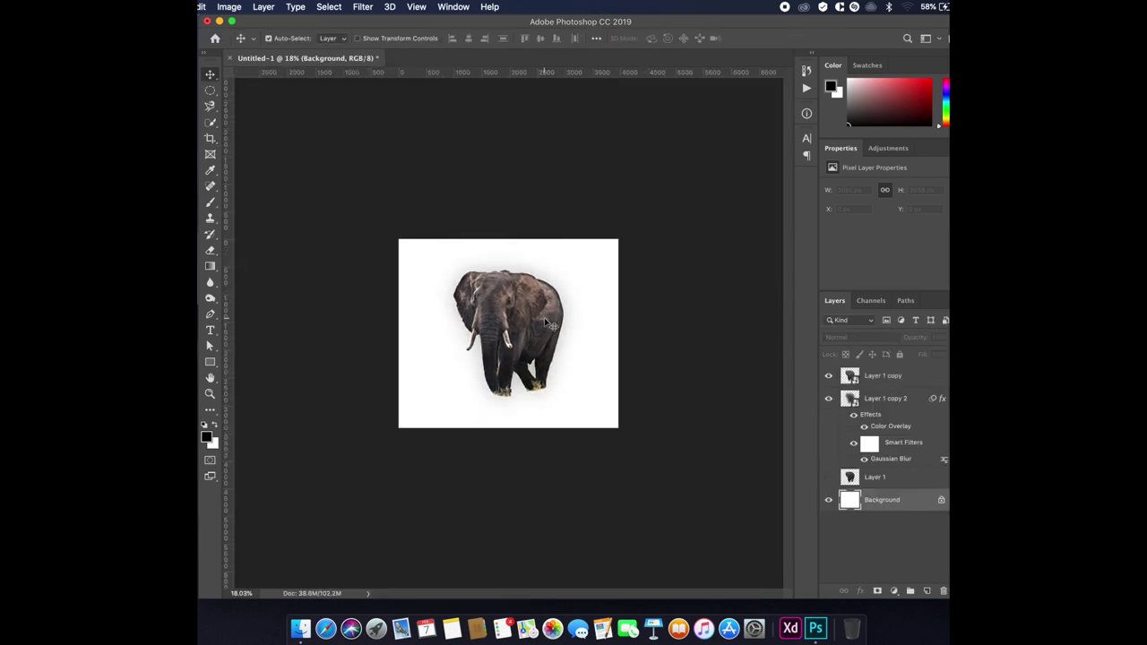
pyautogui.moveTo(616, 426); pyautogui.dragTo(635, 442)
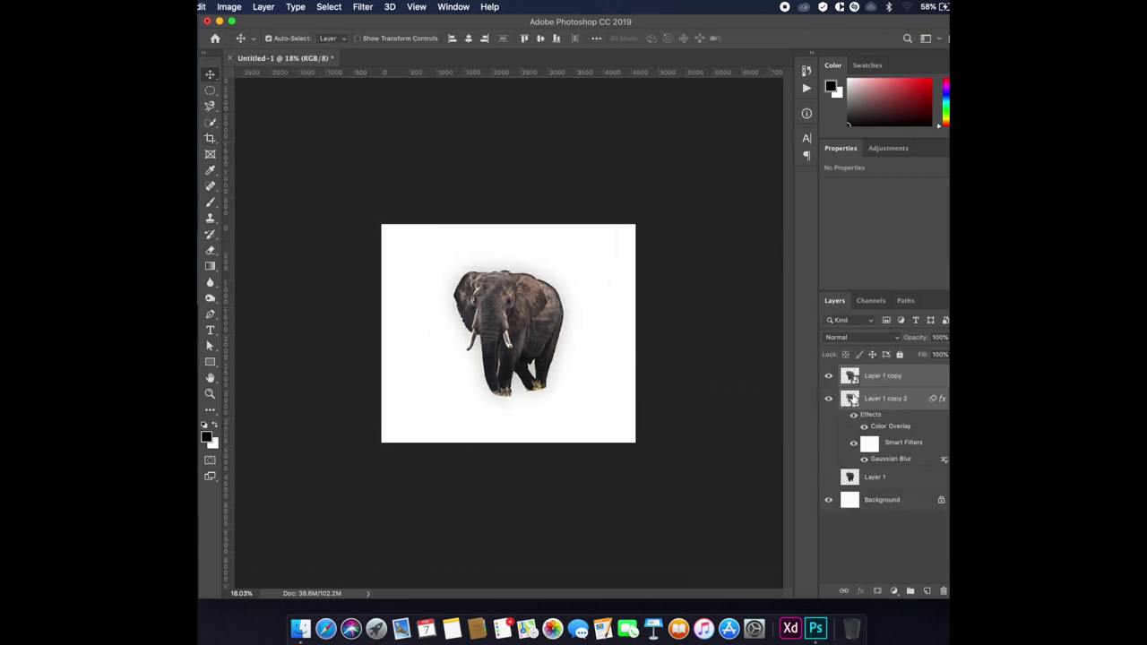
pyautogui.press('v')
pyautogui.moveTo(542, 318); pyautogui.dragTo(538, 334)
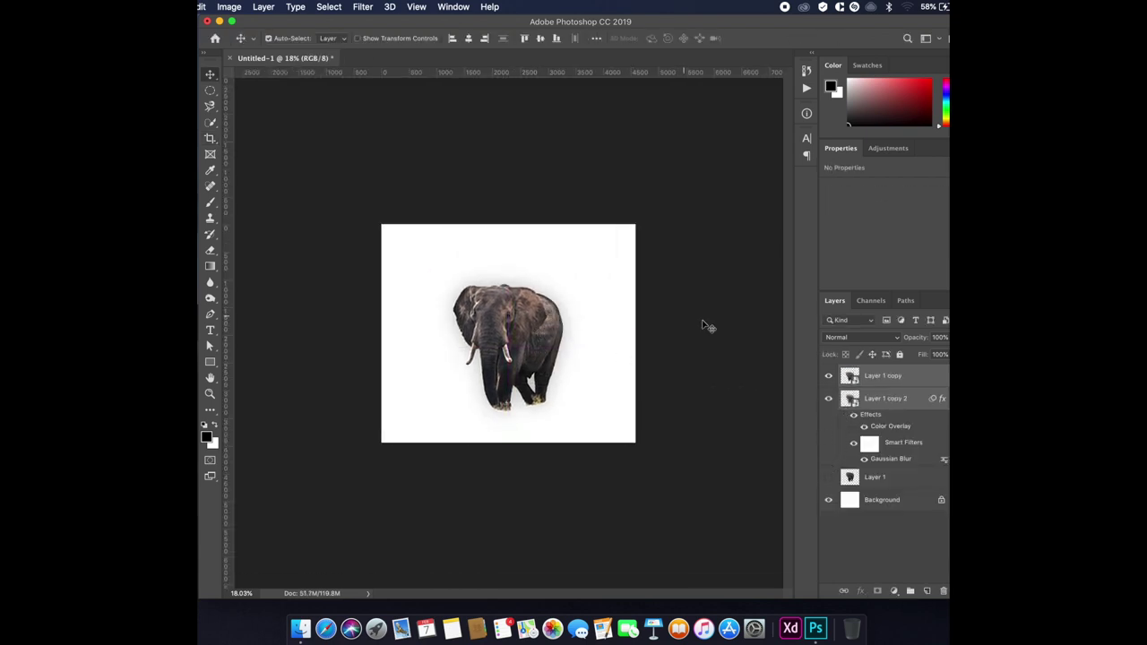
# Change the shadow's Gaussian Blur radius to 76.6 px and set its opacity to 61%.
pyautogui.doubleClick(892, 459)
pyautogui.click(802, 482)
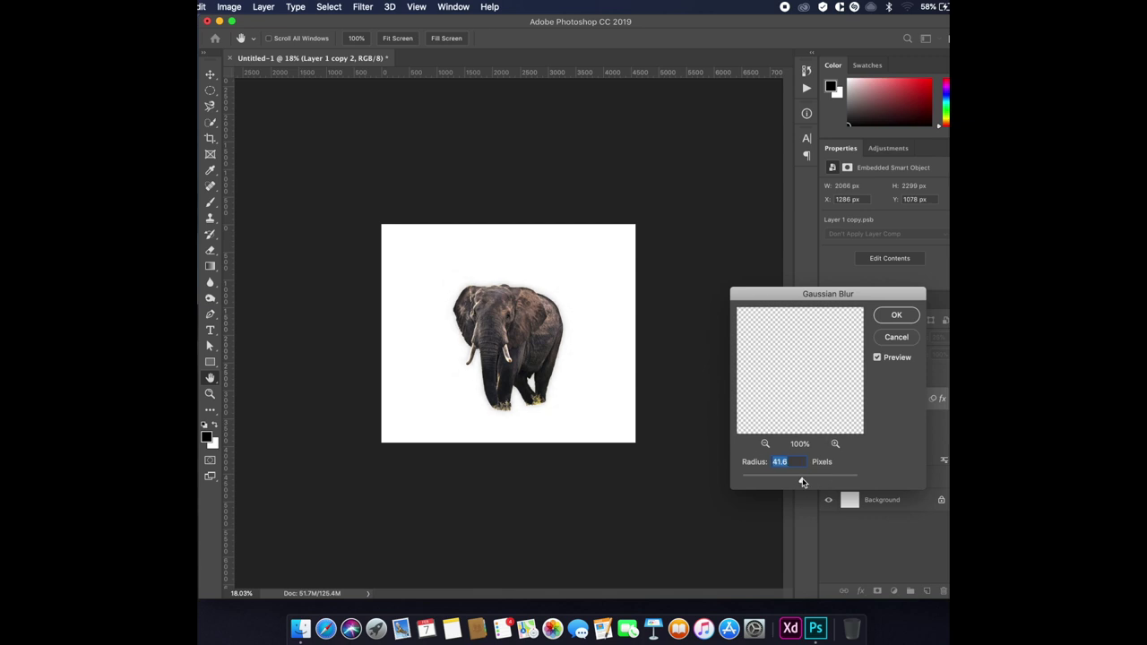
pyautogui.click(805, 482)
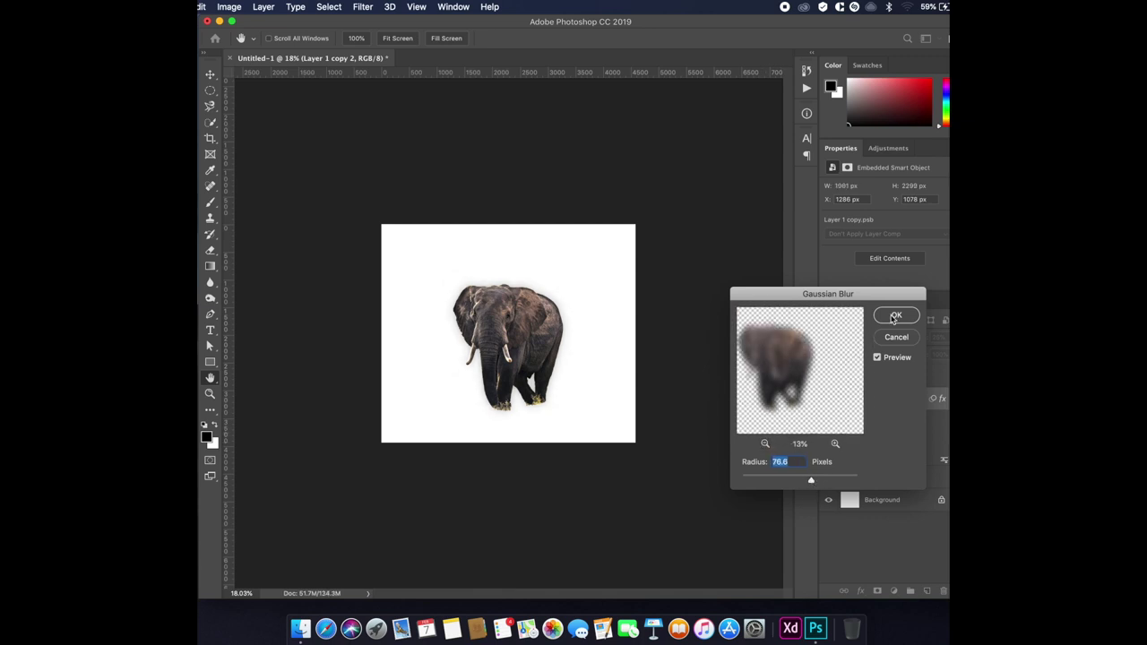
pyautogui.click(893, 317)
pyautogui.moveTo(916, 338); pyautogui.dragTo(941, 339)
pyautogui.click(519, 355)
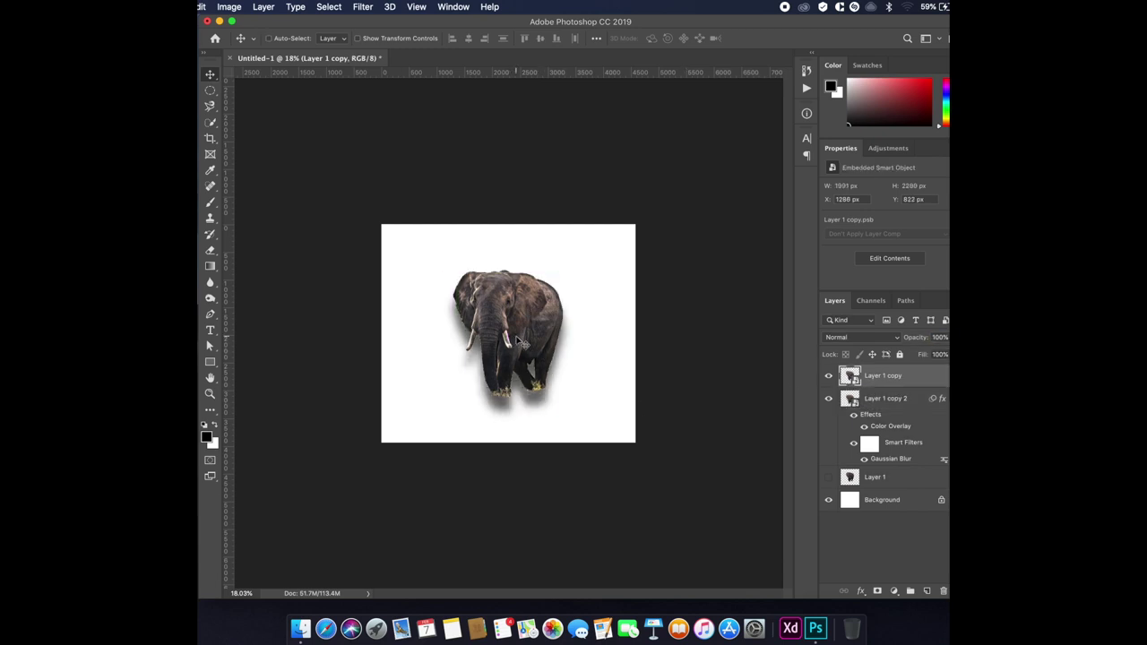
pyautogui.click(869, 401)
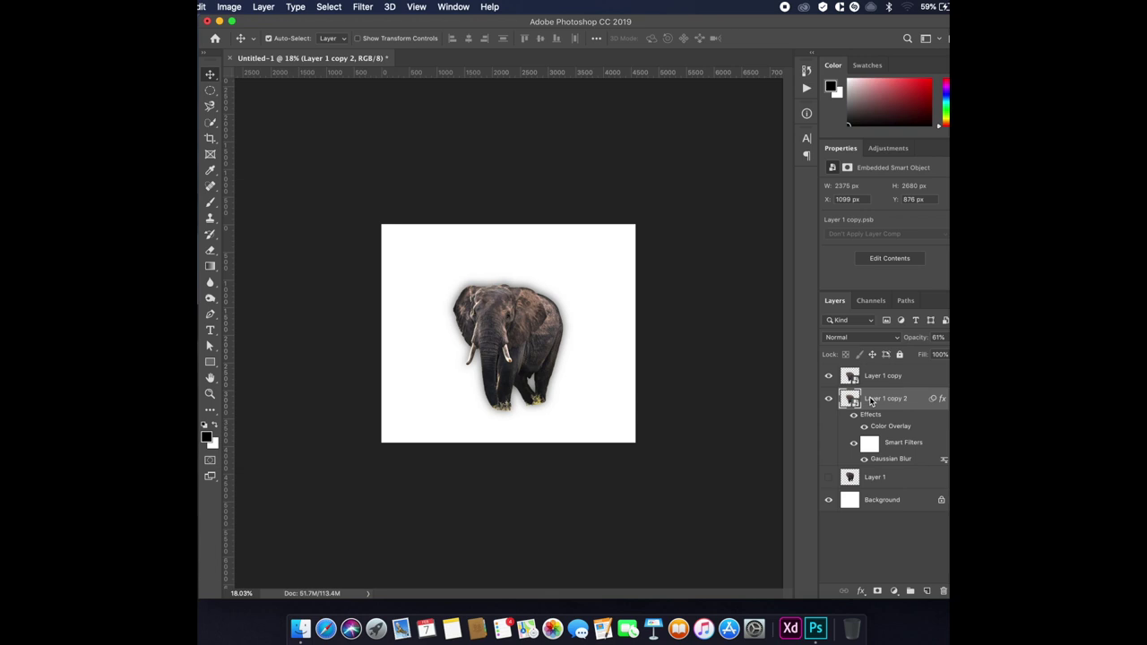
pyautogui.hotkey('ctrl', 't')
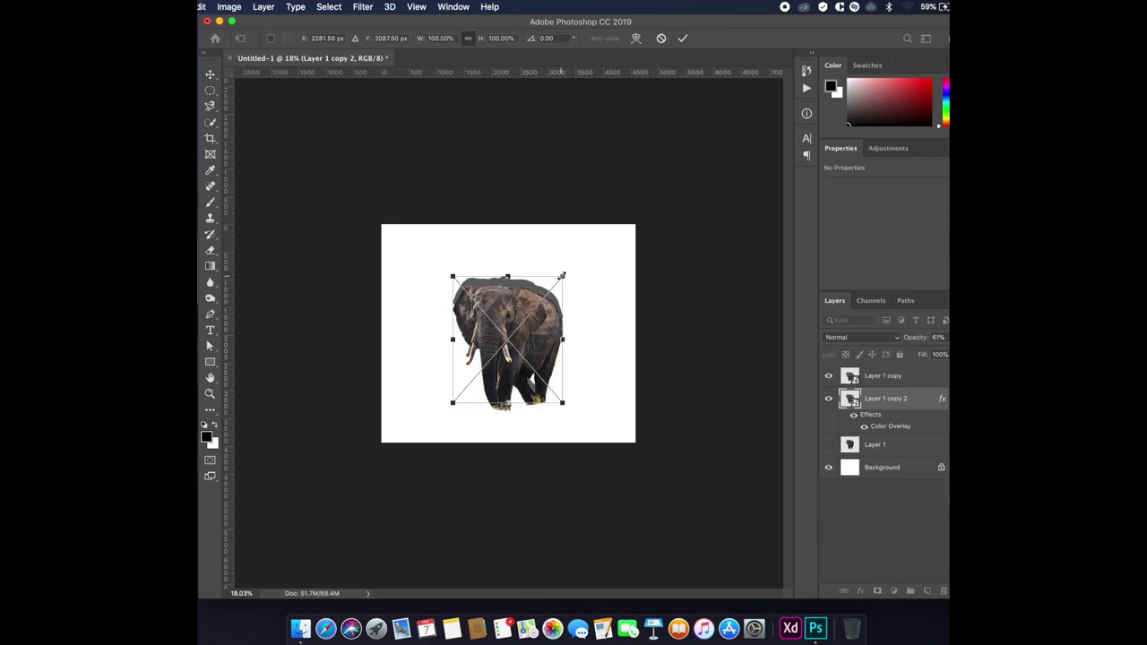
# Enlarge the shadow slightly and raise its Gaussian Blur radius to 135.4 px.
pyautogui.moveTo(560, 276); pyautogui.dragTo(574, 273)
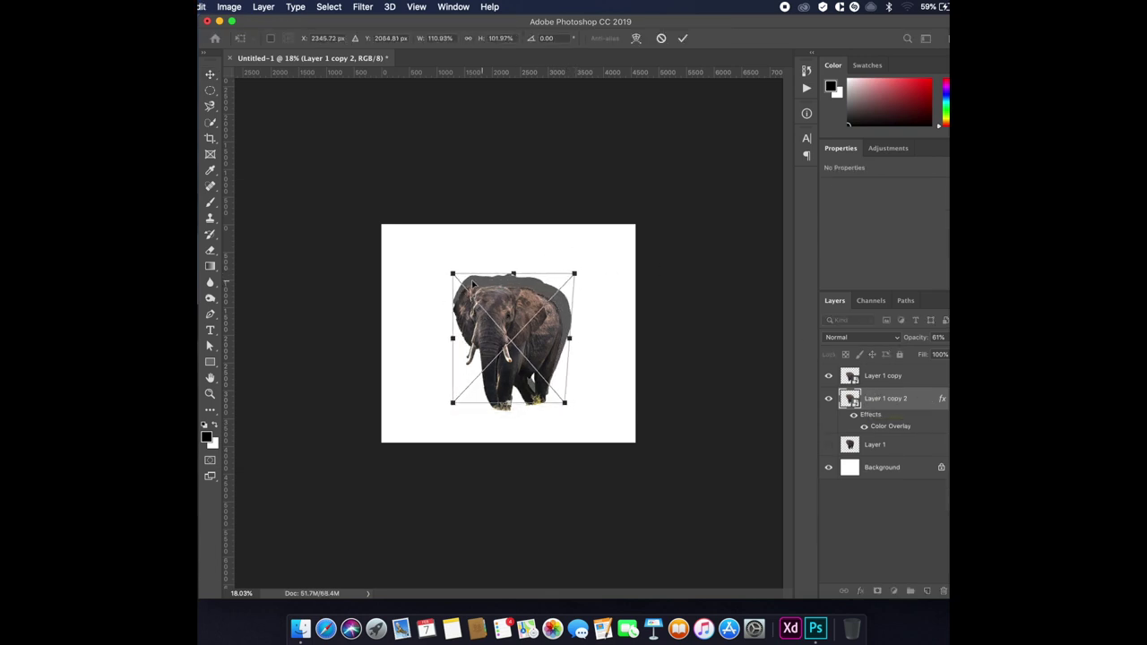
pyautogui.moveTo(453, 276); pyautogui.dragTo(446, 272)
pyautogui.press('Return')
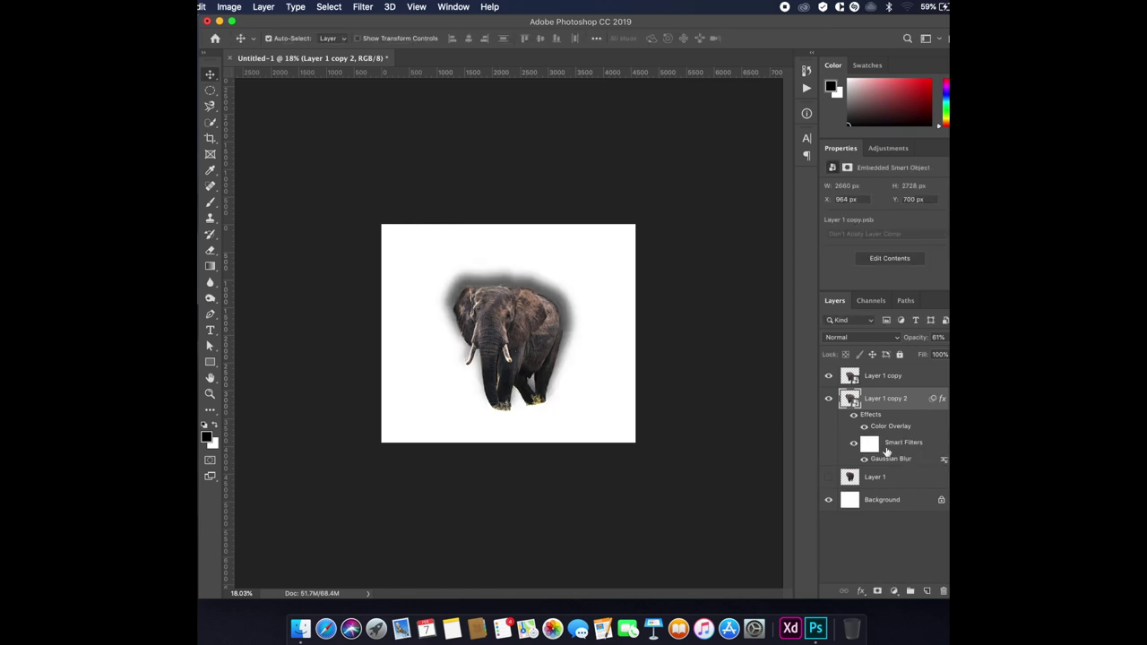
pyautogui.doubleClick(898, 459)
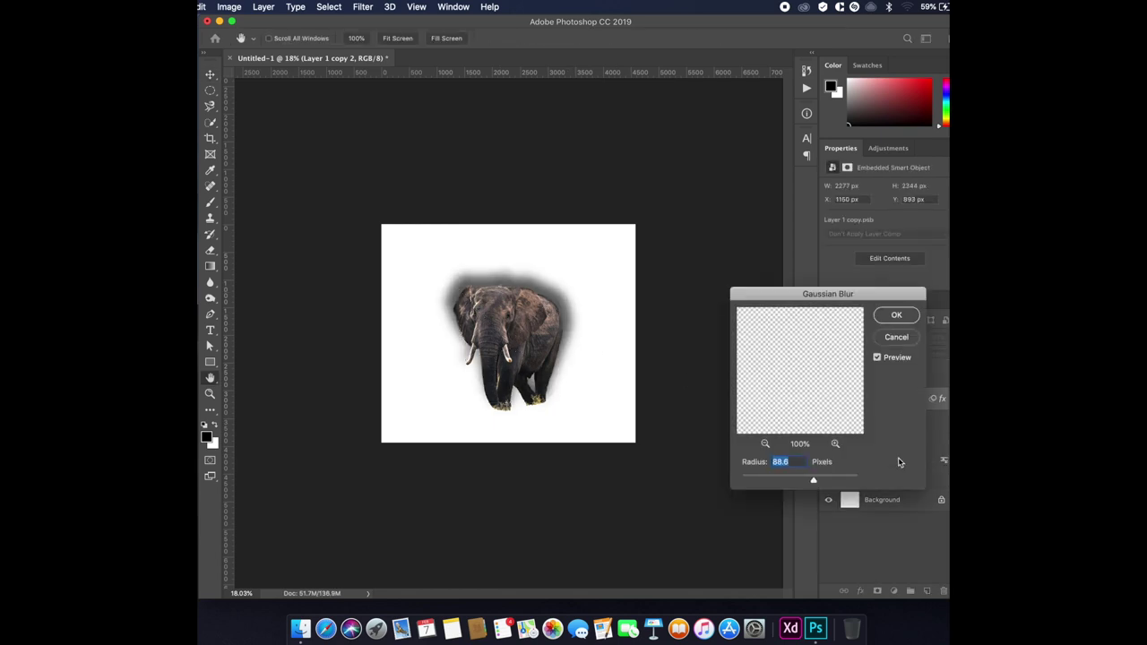
pyautogui.moveTo(816, 482); pyautogui.dragTo(824, 482)
pyautogui.press('Return')
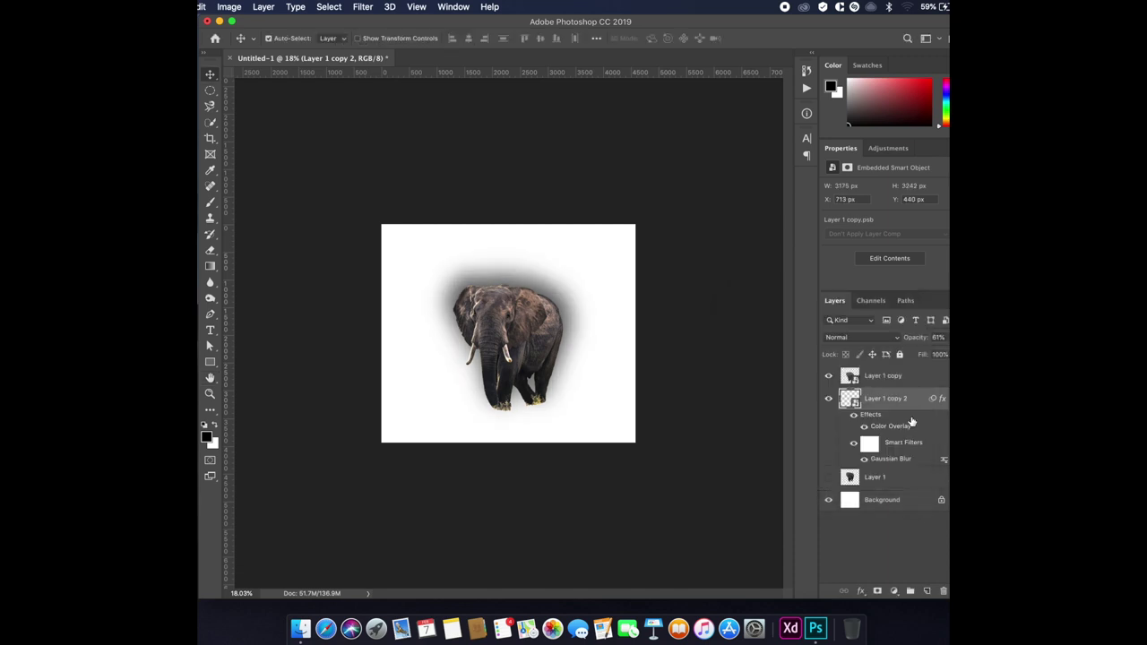
# Lighten the shadow to 35% opacity and fill the Background layer with dark grey.
pyautogui.click(887, 476)
pyautogui.click(887, 397)
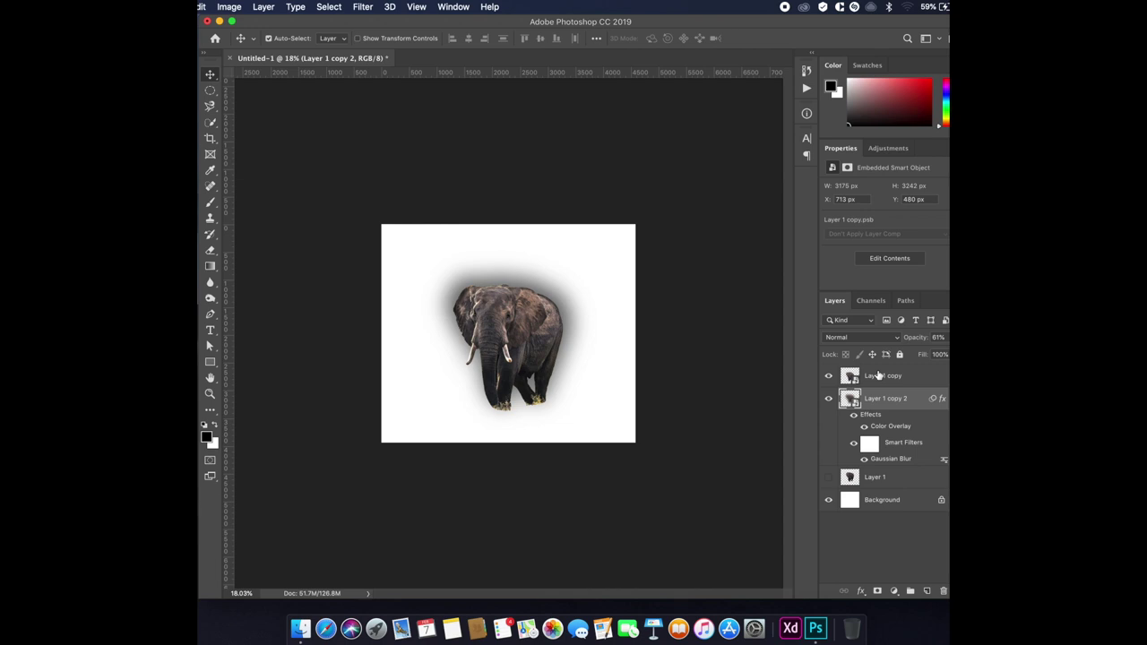
pyautogui.moveTo(914, 338); pyautogui.dragTo(901, 339)
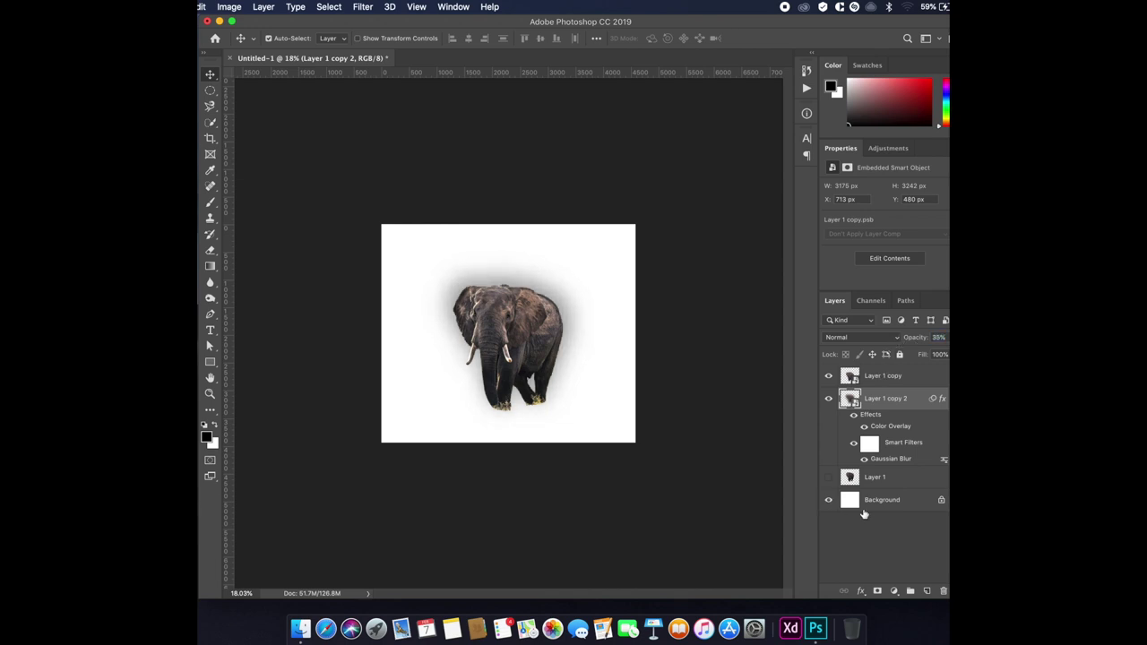
pyautogui.click(850, 510)
pyautogui.click(212, 441)
pyautogui.click(943, 363)
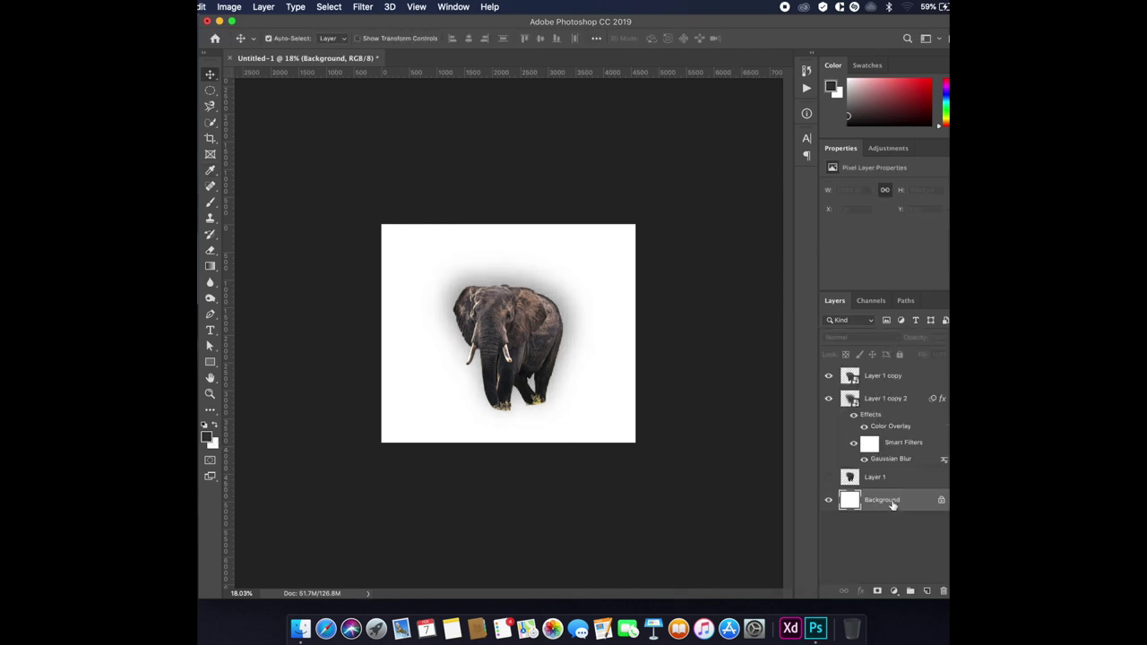
pyautogui.hotkey('alt', 'BackSpace')
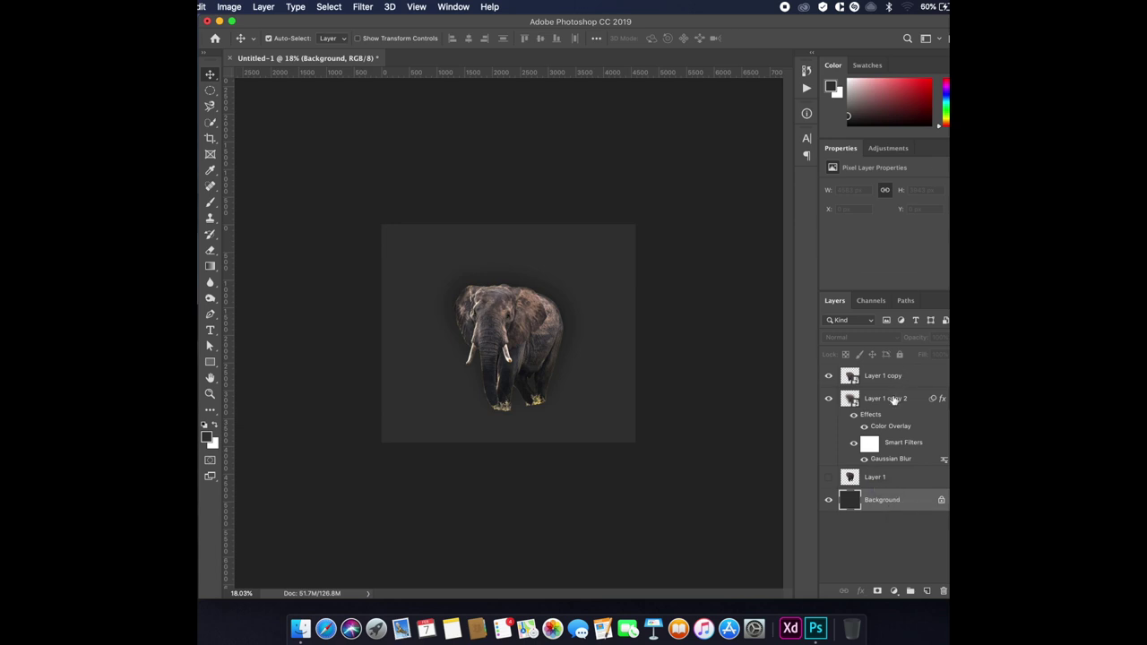
# Set Layer 1 copy 2 to 13% opacity and hide the Background layer.
pyautogui.click(892, 401)
pyautogui.moveTo(914, 337); pyautogui.dragTo(905, 341)
pyautogui.press('Return')
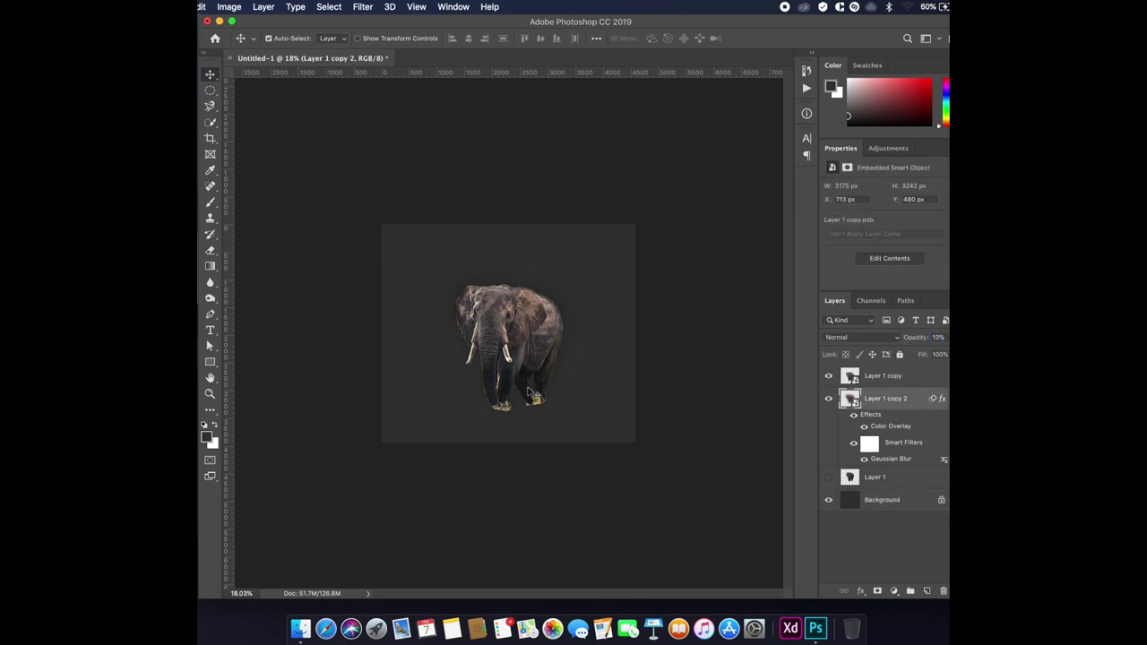
pyautogui.click(828, 499)
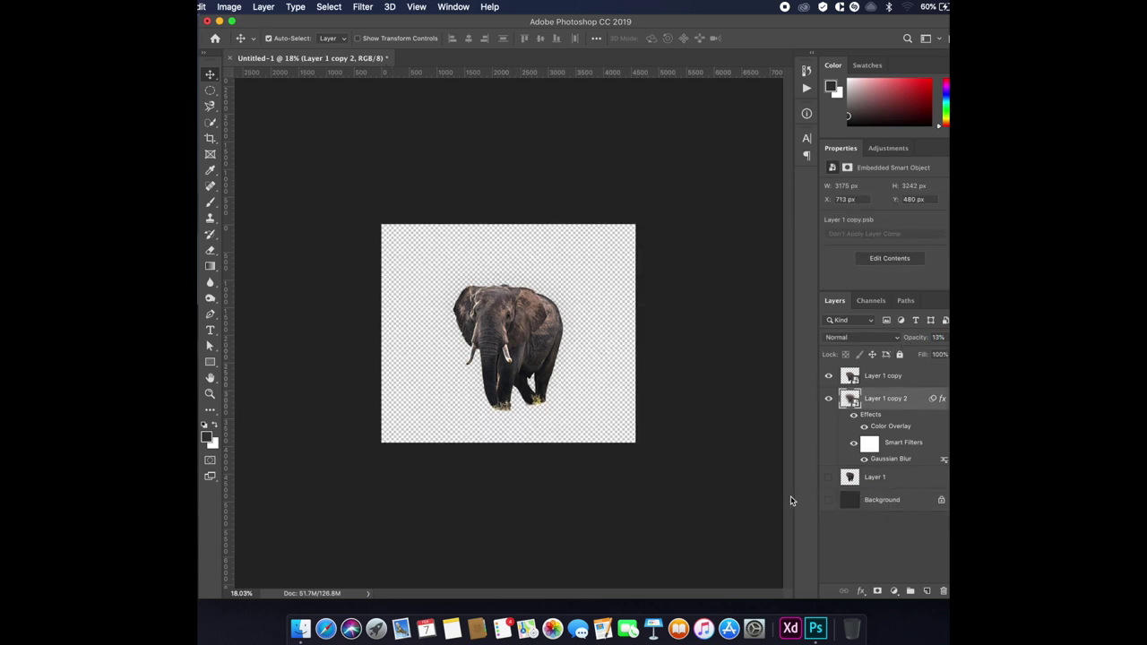
pyautogui.hotkey('ctrl', 'alt', 'shift', 's')
# Save the elephant for web as PNG-24 Untitled-1.png in Dribbble > WILDLIFE.
pyautogui.click(820, 179)
pyautogui.click(820, 186)
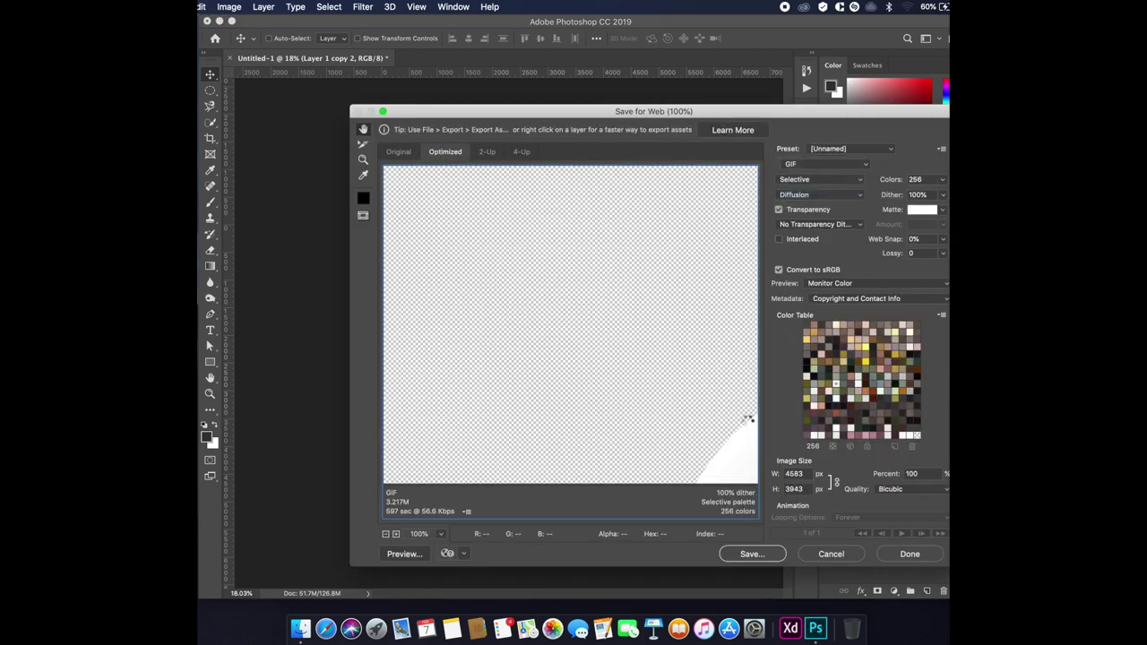
pyautogui.click(742, 555)
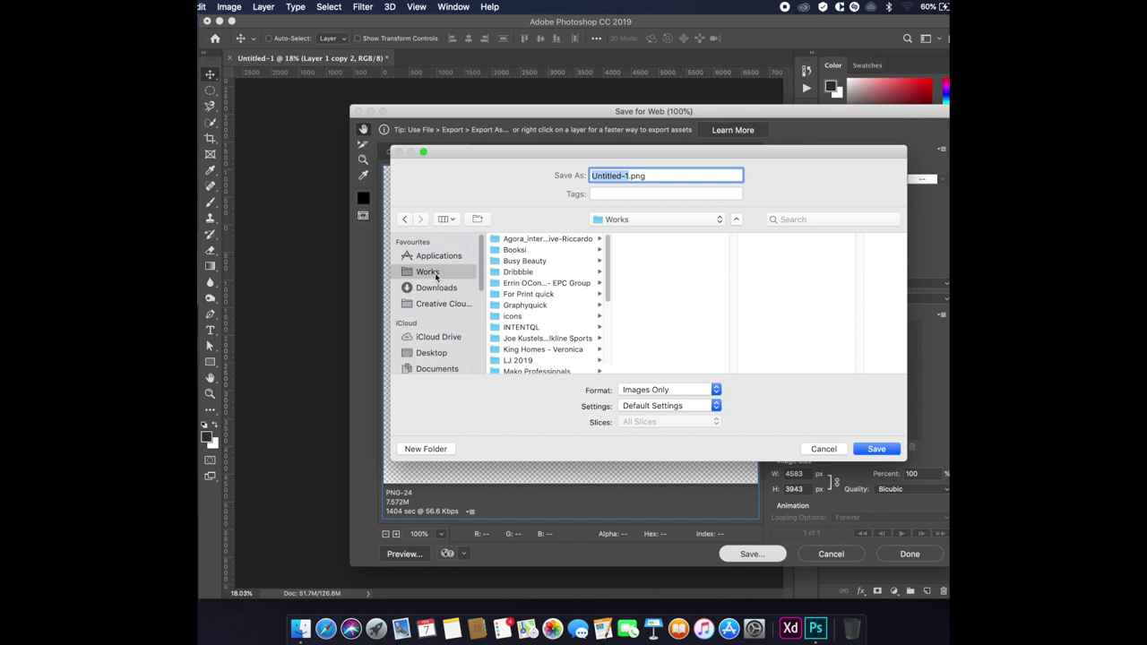
pyautogui.click(520, 272)
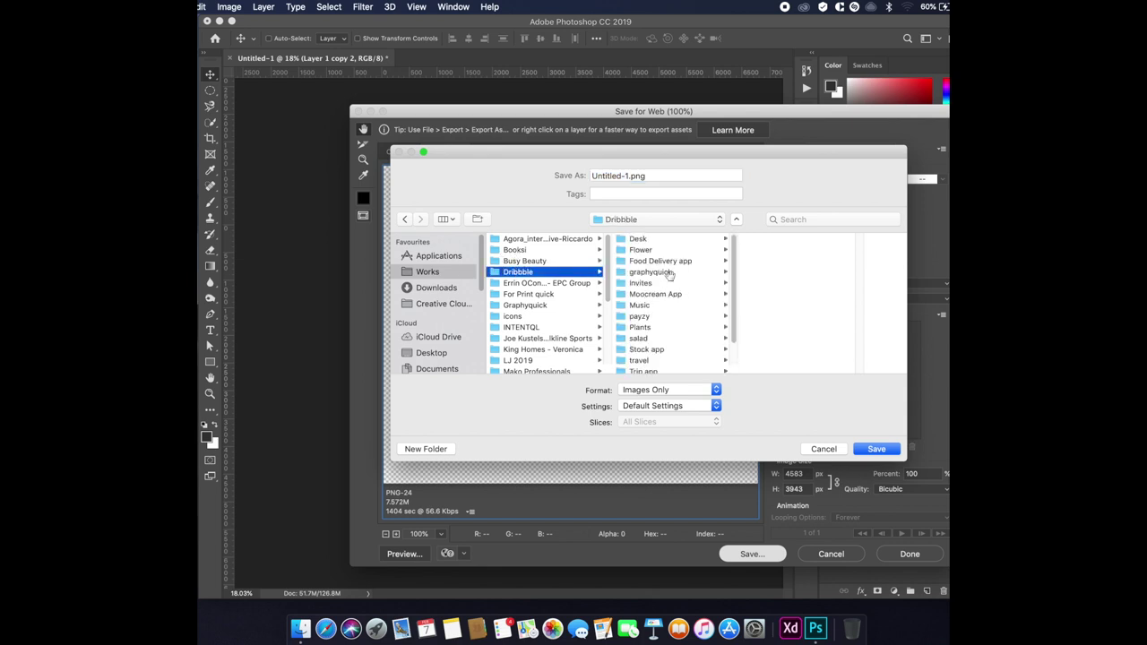
pyautogui.scroll(-2, 669, 275)
pyautogui.click(648, 368)
pyautogui.click(863, 449)
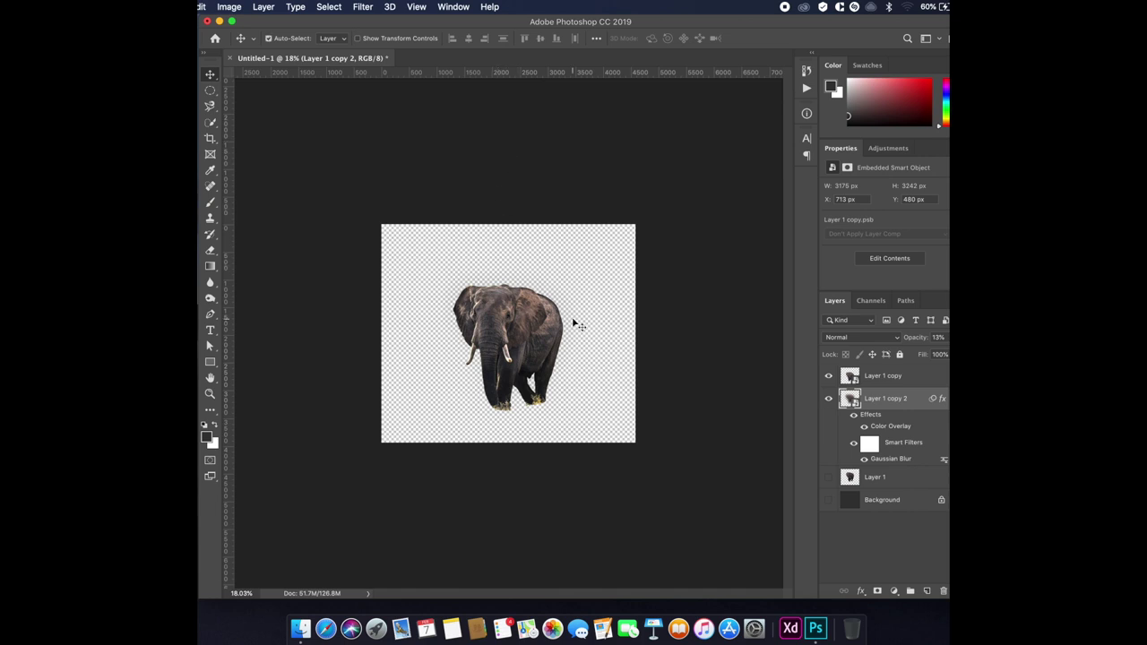
# Preview Untitled-1.png in the WILDLIFE folder, then open INDEX.xd in Adobe XD.
pyautogui.click(301, 628)
pyautogui.click(535, 273)
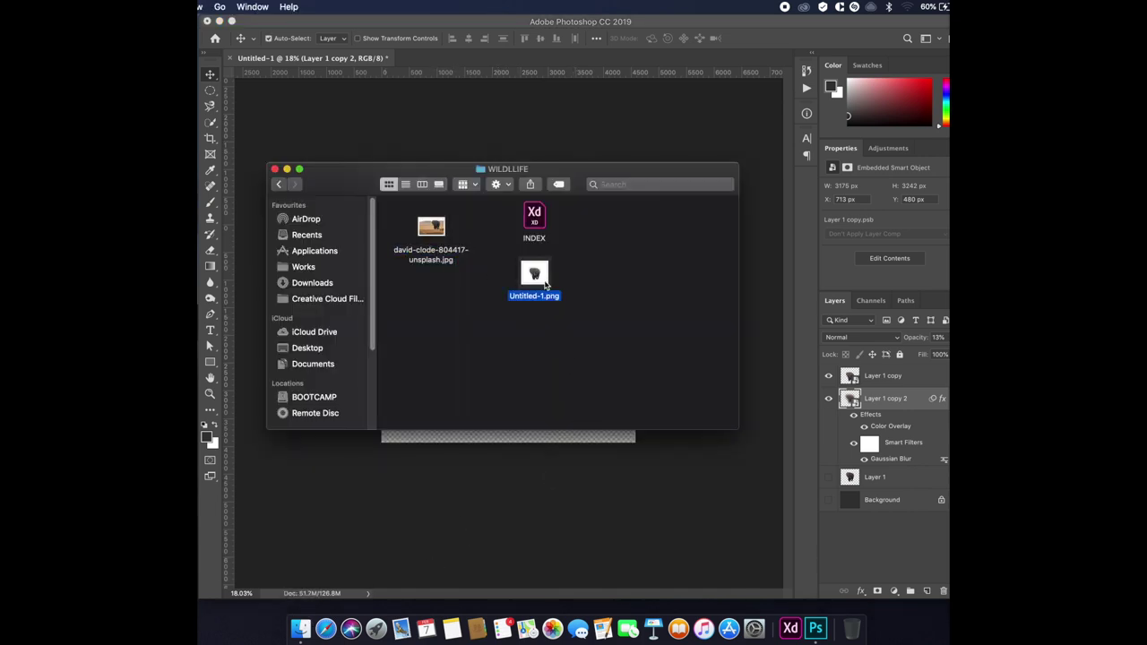
pyautogui.press('space')
pyautogui.press('space')
pyautogui.doubleClick(534, 224)
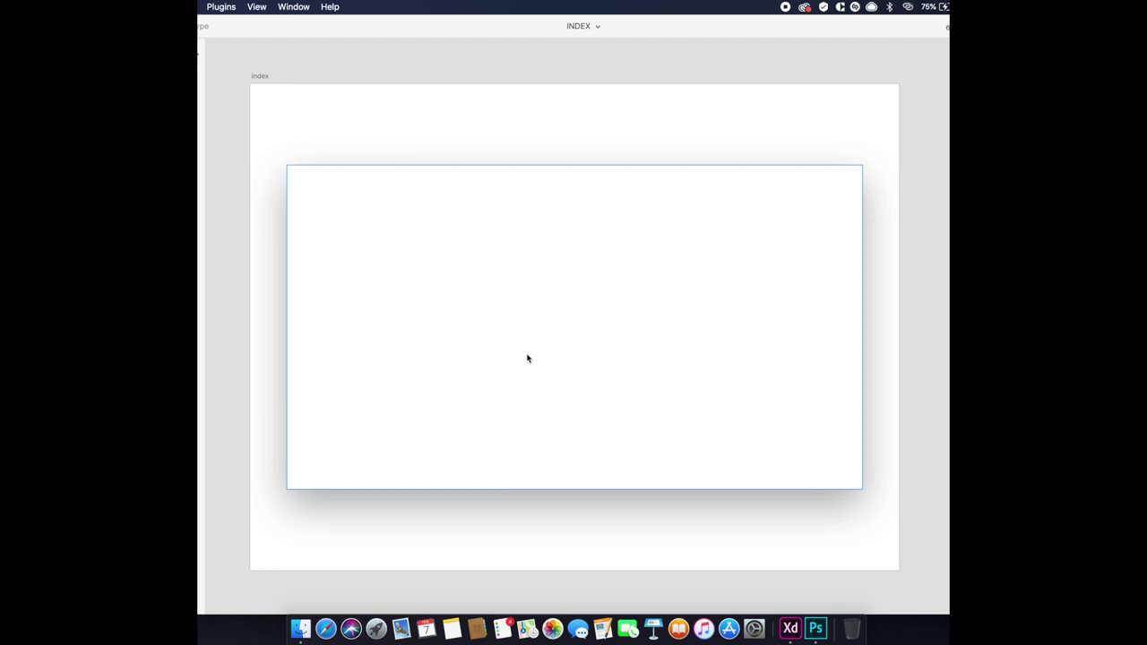
# Drag Untitled-1.png from the WILDLIFE folder onto the XD artboard.
pyautogui.click(473, 286)
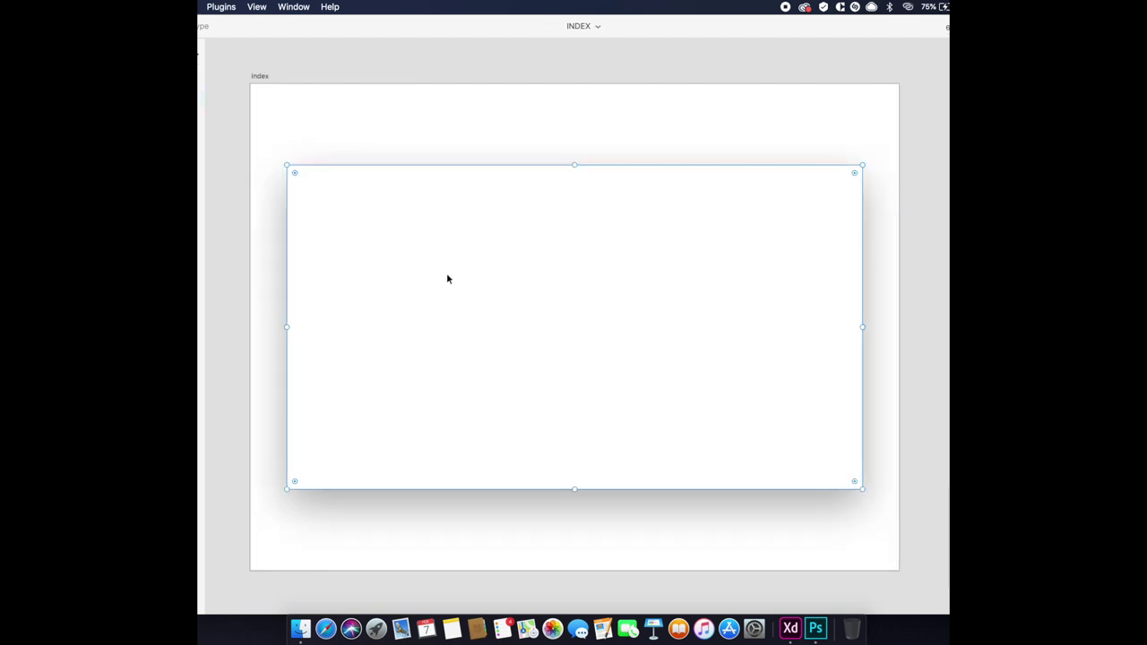
pyautogui.click(301, 628)
pyautogui.moveTo(544, 278)
pyautogui.mouseDown()
pyautogui.moveTo(605, 329)
pyautogui.moveTo(547, 279)
pyautogui.moveTo(645, 336)
pyautogui.mouseUp()
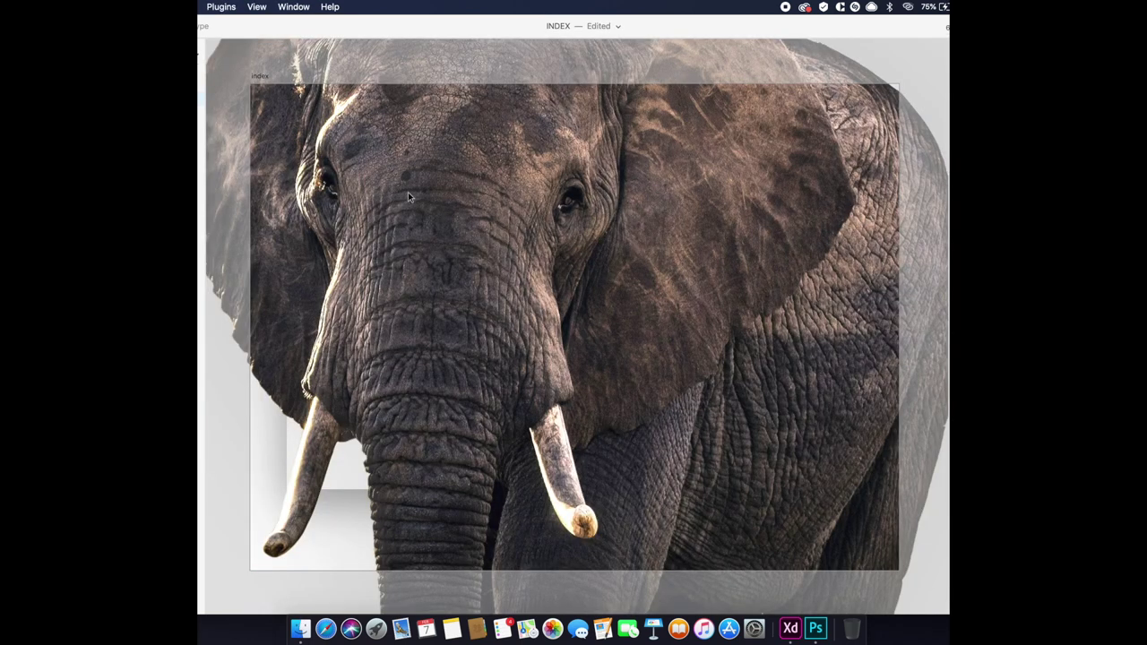
pyautogui.scroll(-3, 471, 224)
pyautogui.scroll(-2, 471, 224)
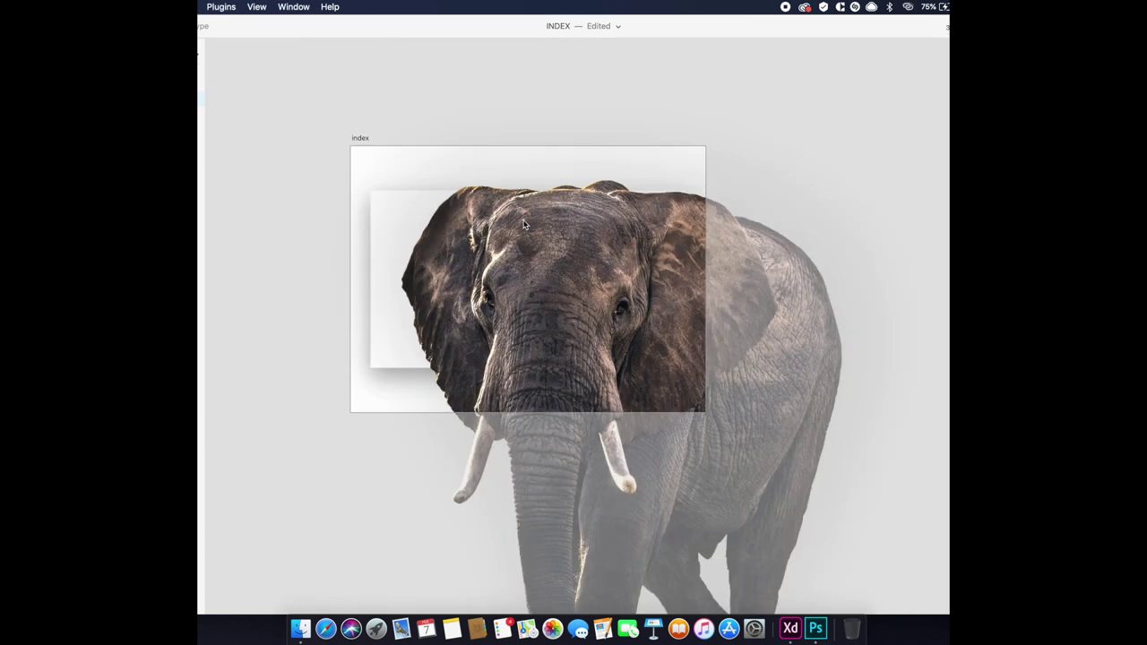
pyautogui.scroll(-2, 471, 224)
pyautogui.scroll(-2, 471, 224)
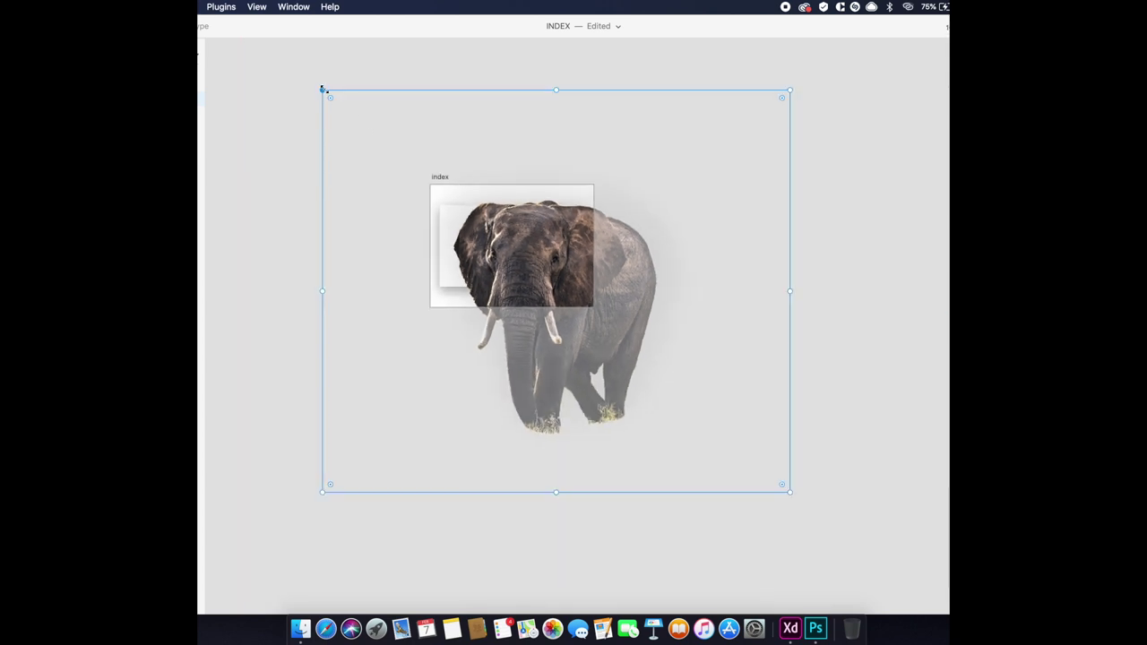
# Shrink the elephant image and position it on the centre of the card.
pyautogui.moveTo(322, 89); pyautogui.dragTo(502, 224)
pyautogui.moveTo(554, 288); pyautogui.dragTo(520, 252)
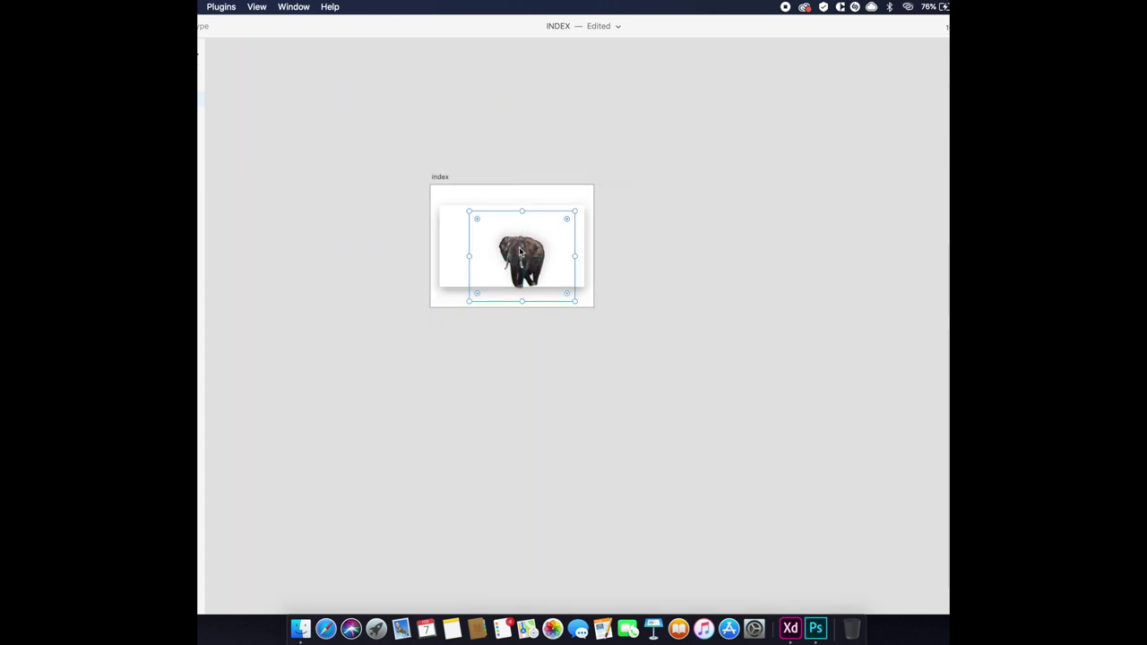
pyautogui.scroll(3, 520, 253)
pyautogui.moveTo(640, 166); pyautogui.dragTo(659, 152)
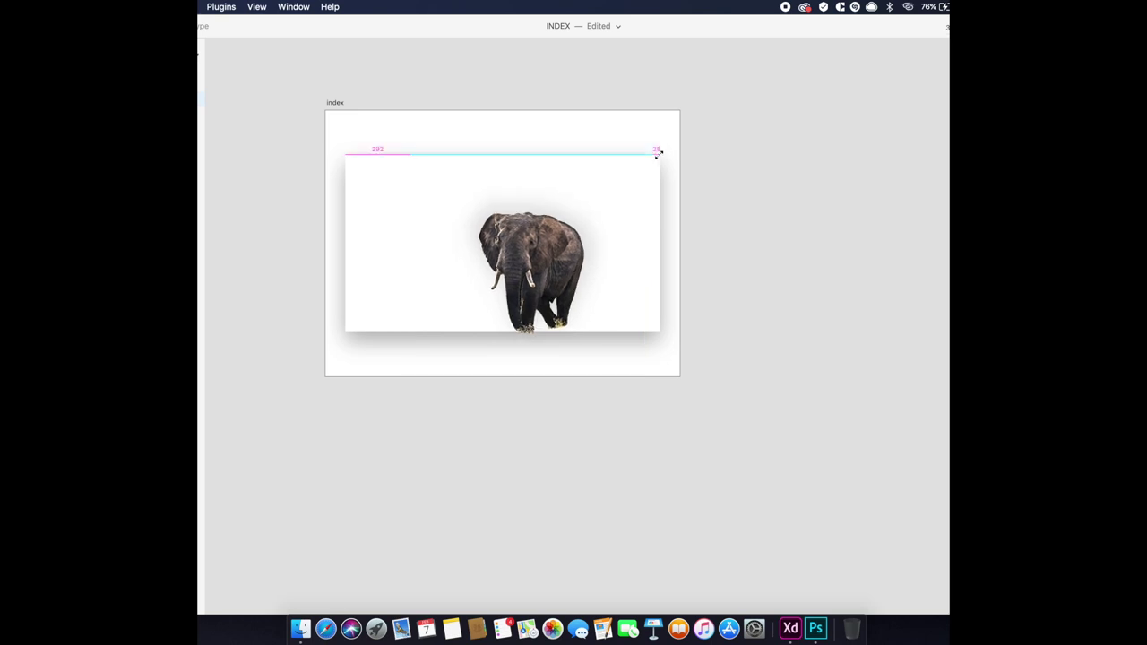
pyautogui.moveTo(551, 250); pyautogui.dragTo(551, 258)
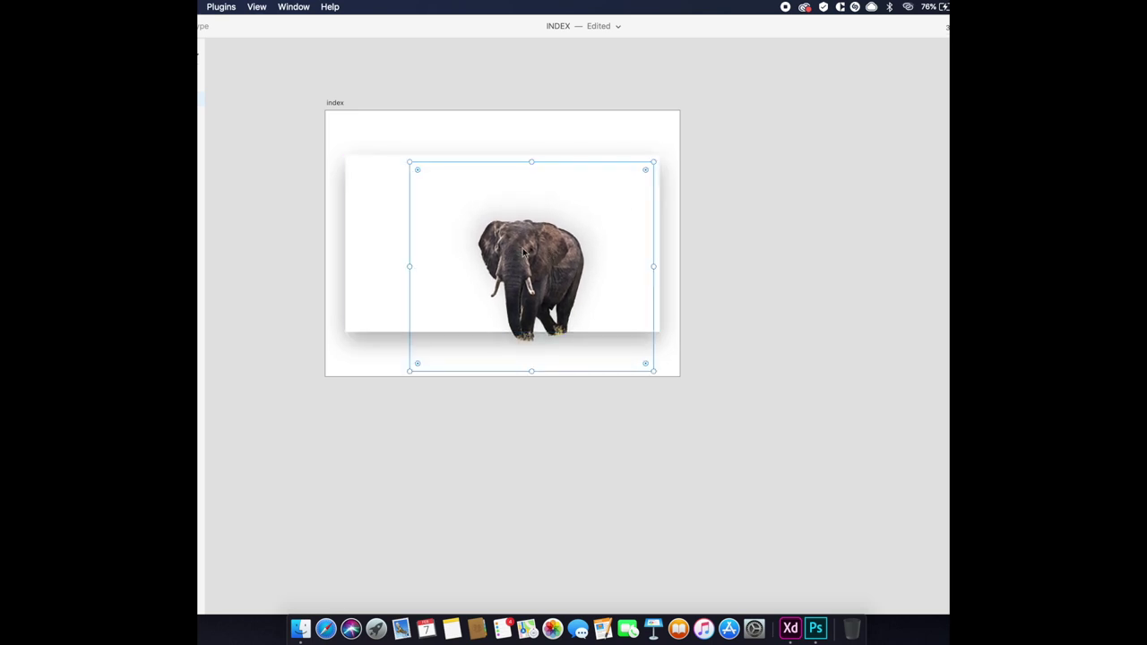
# Bring the white card in front and mask the elephant with the card shape.
pyautogui.click(371, 253)
pyautogui.press('super+shift+bracketright')
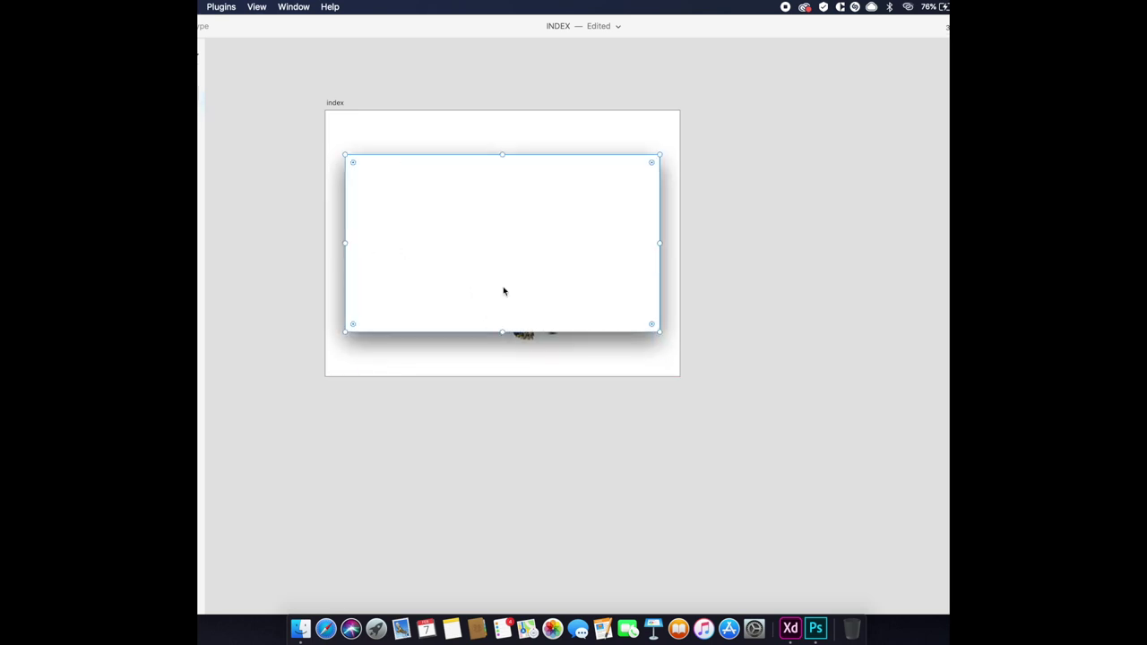
pyautogui.press('super+a')
pyautogui.click(201, 7)
pyautogui.click(259, 161)
# Enlarge the elephant inside the mask and scroll around to review the card.
pyautogui.doubleClick(554, 266)
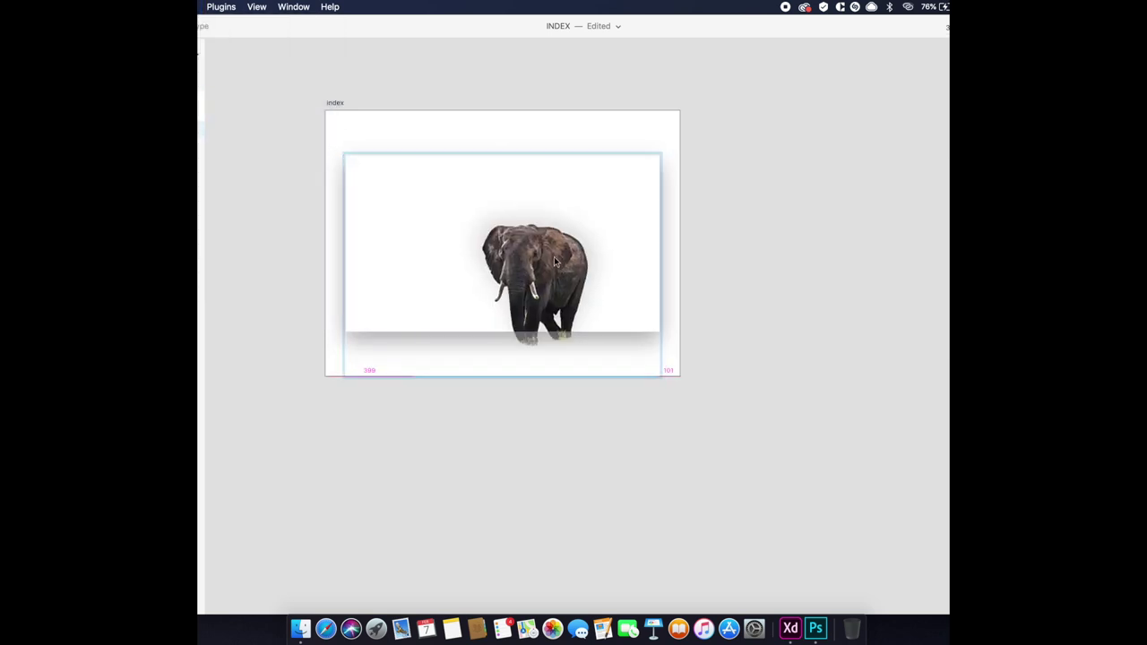
pyautogui.moveTo(414, 166); pyautogui.dragTo(374, 138)
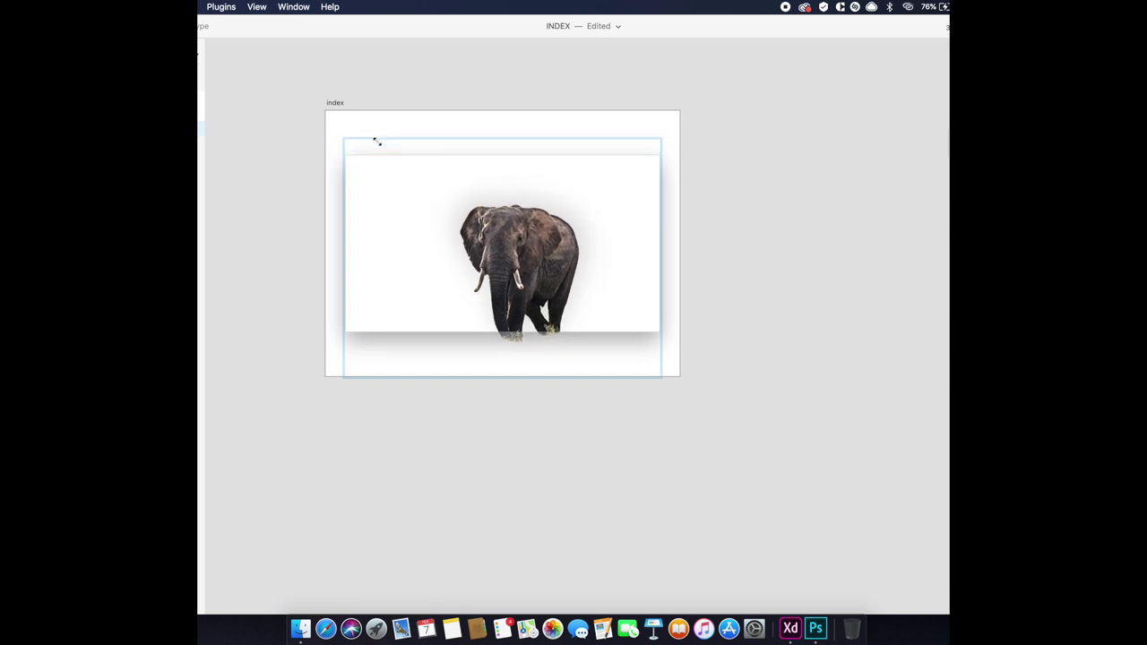
pyautogui.scroll(3, 538, 269)
pyautogui.scroll(2, 579, 312)
pyautogui.scroll(1, 579, 312)
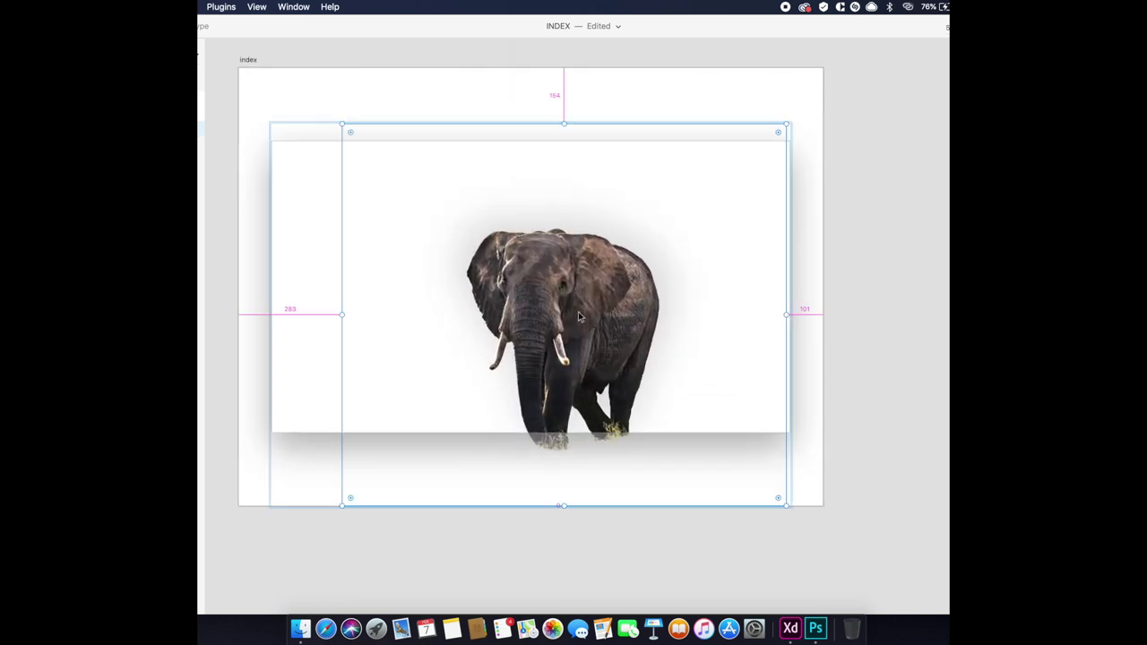
pyautogui.scroll(2, 583, 313)
pyautogui.hscroll(-2, 587, 313)
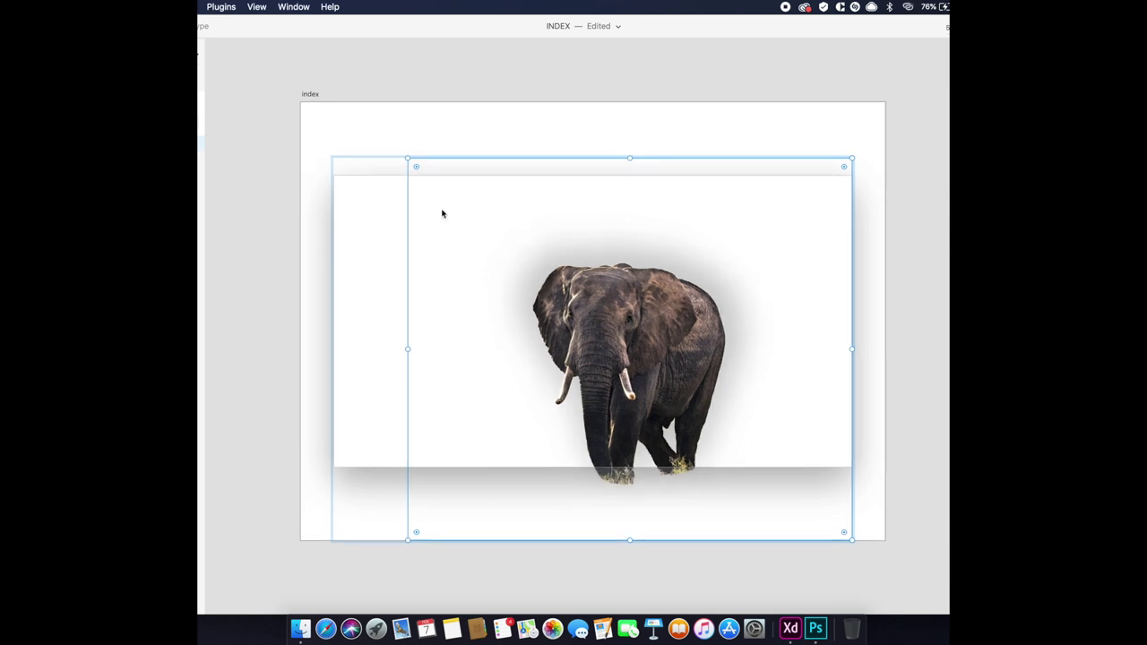
pyautogui.scroll(-2, 798, 296)
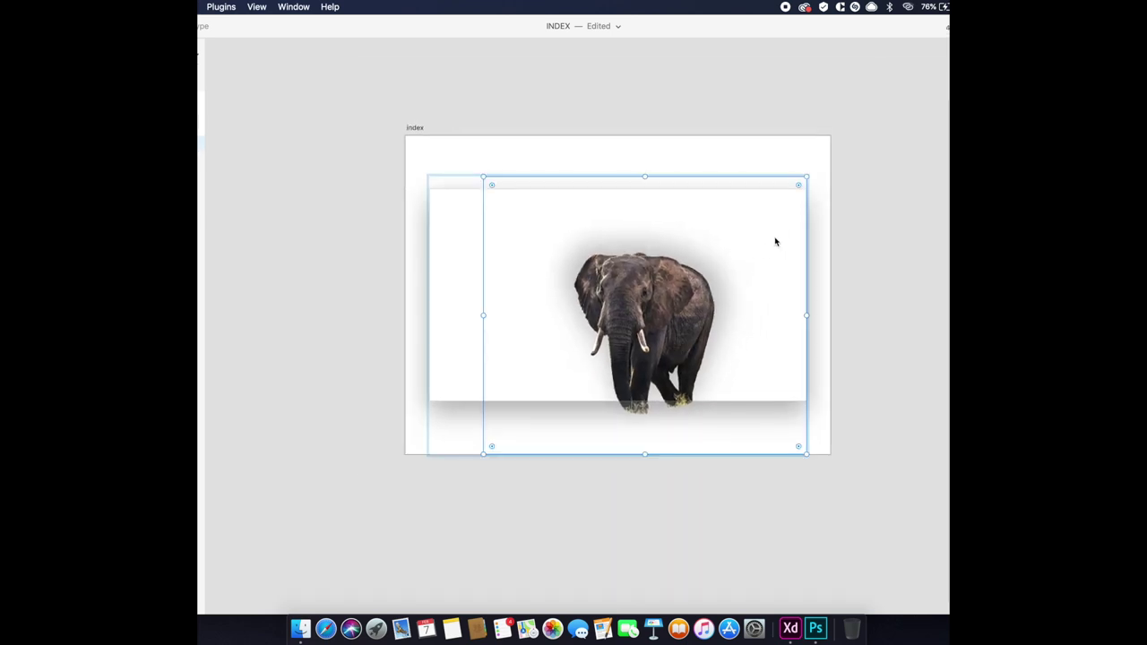
# Enlarge the faded elephant copy to fill the card, position it, and fill the card dark brown #413C3C.
pyautogui.moveTo(805, 177); pyautogui.dragTo(940, 44)
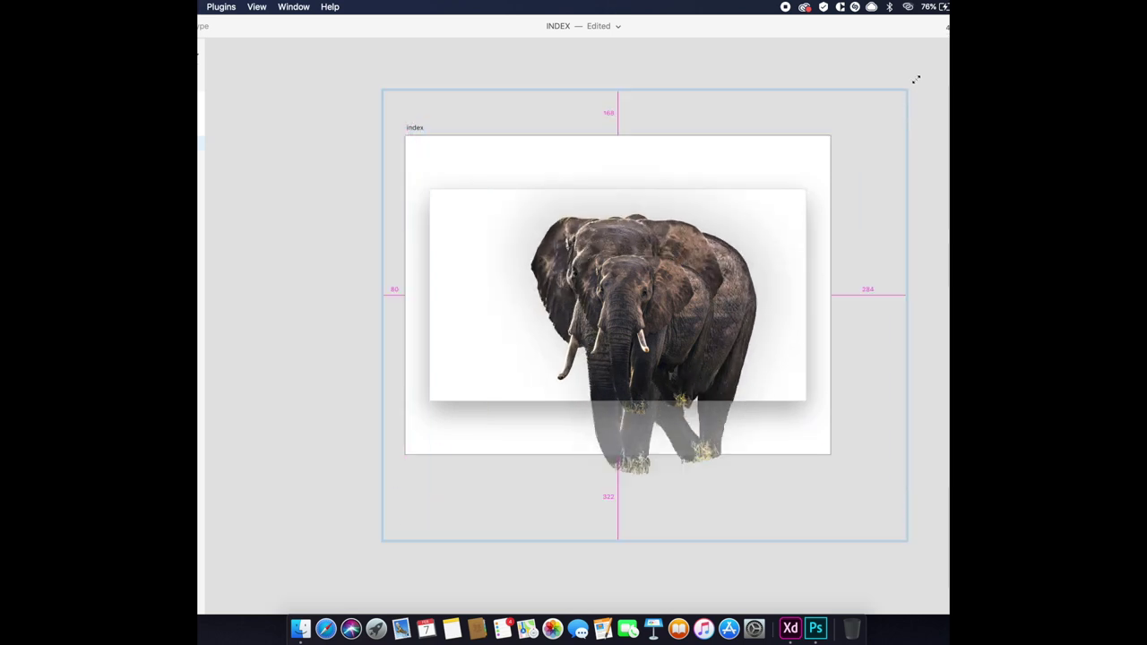
pyautogui.moveTo(656, 174); pyautogui.dragTo(366, 127)
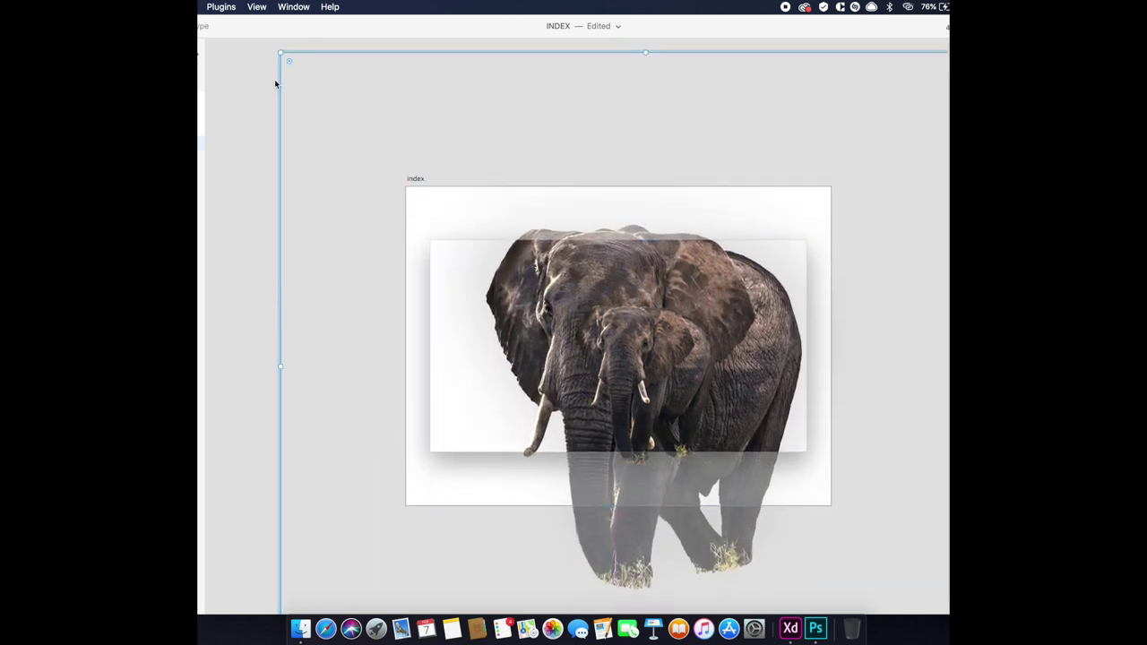
pyautogui.moveTo(545, 296); pyautogui.dragTo(570, 281)
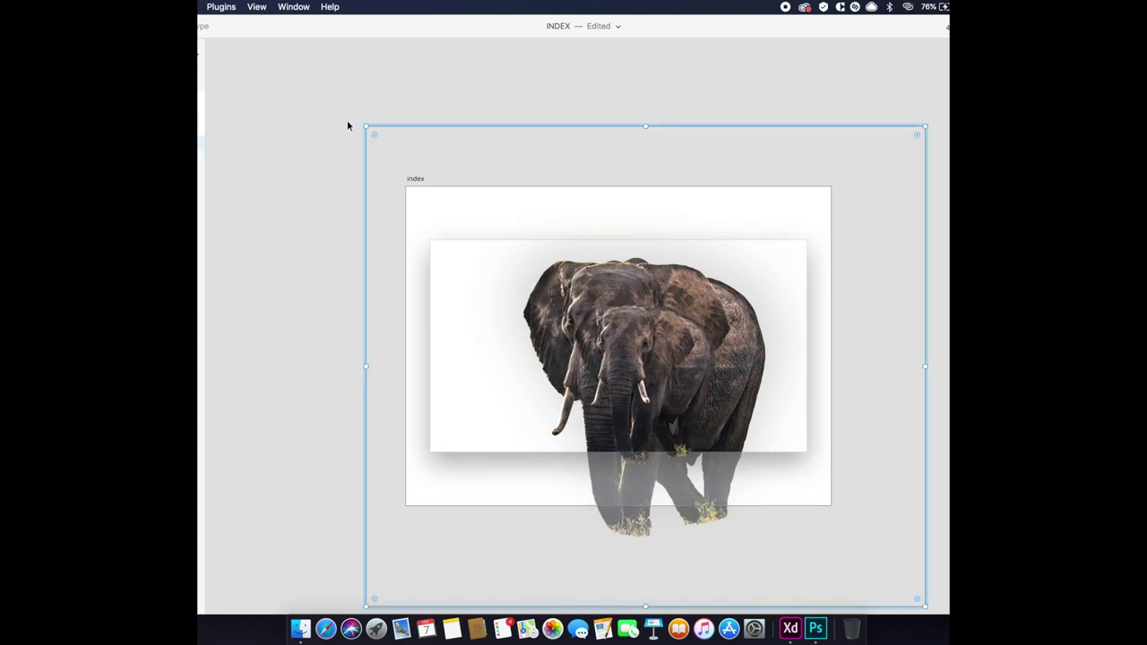
pyautogui.click(366, 137)
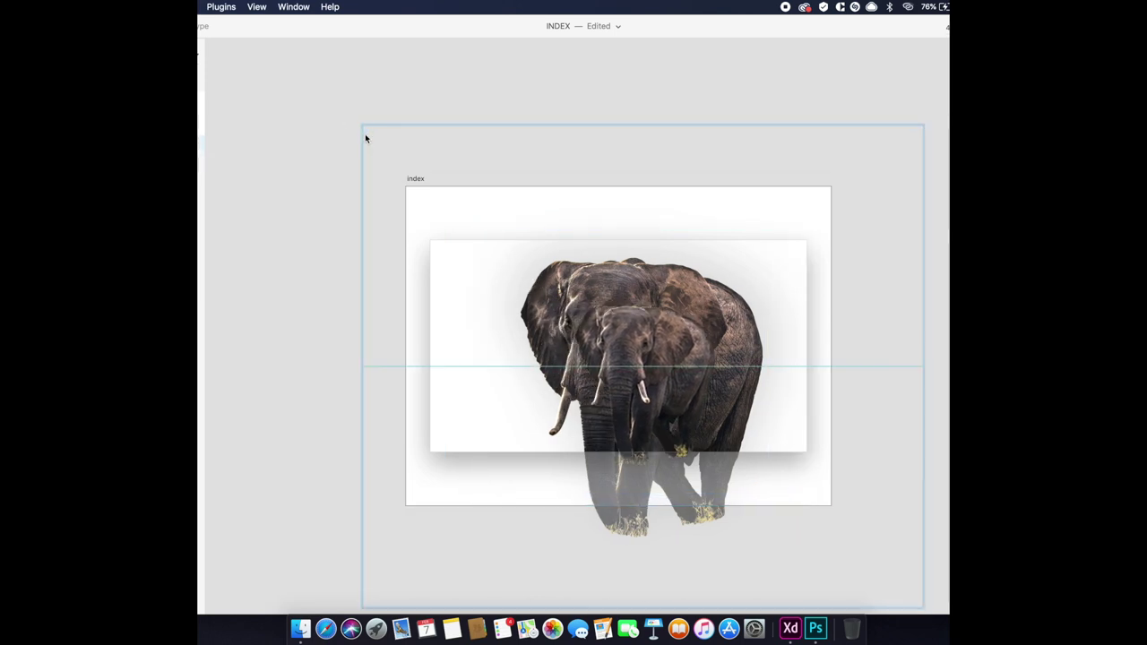
pyautogui.hotkey('shift', 'Left')
pyautogui.hotkey('shift', 'Left')
pyautogui.hotkey('shift', 'Left')
pyautogui.click(366, 138)
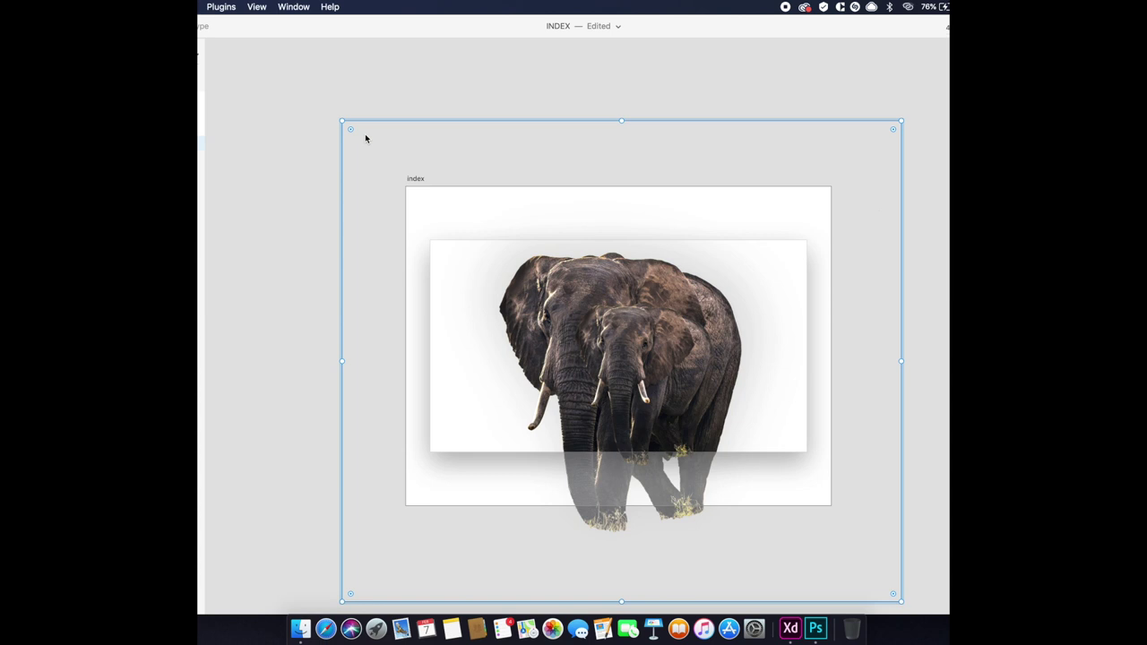
pyautogui.press('Right')
pyautogui.press('Right')
pyautogui.press('Right')
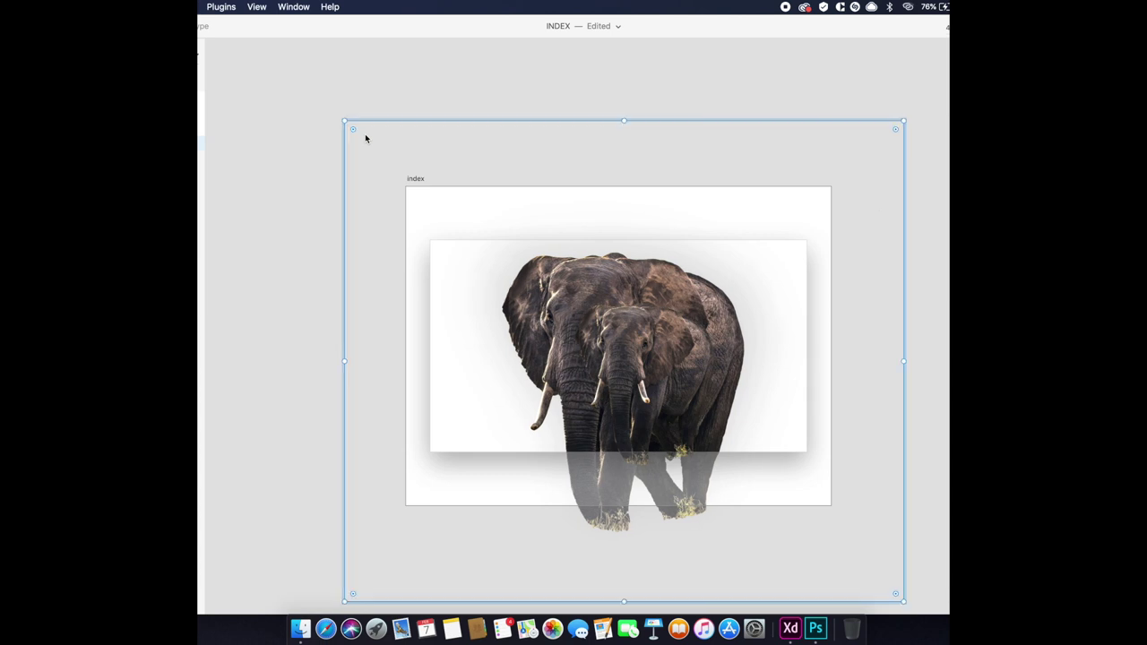
pyautogui.moveTo(345, 121); pyautogui.dragTo(294, 57)
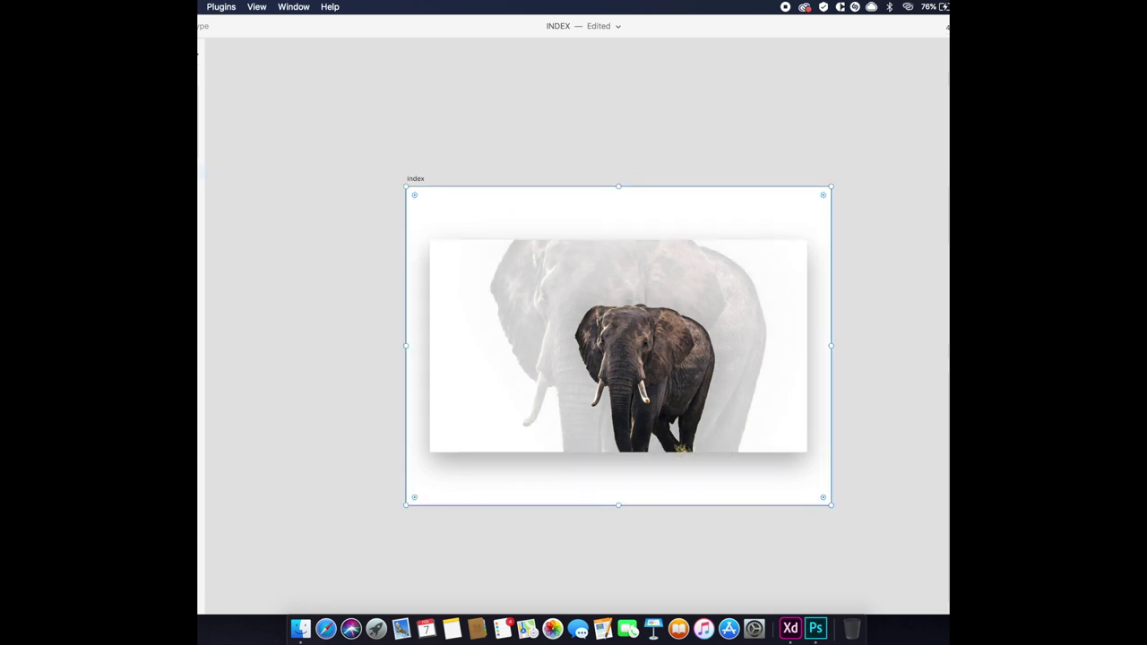
pyautogui.moveTo(833, 313); pyautogui.dragTo(843, 316)
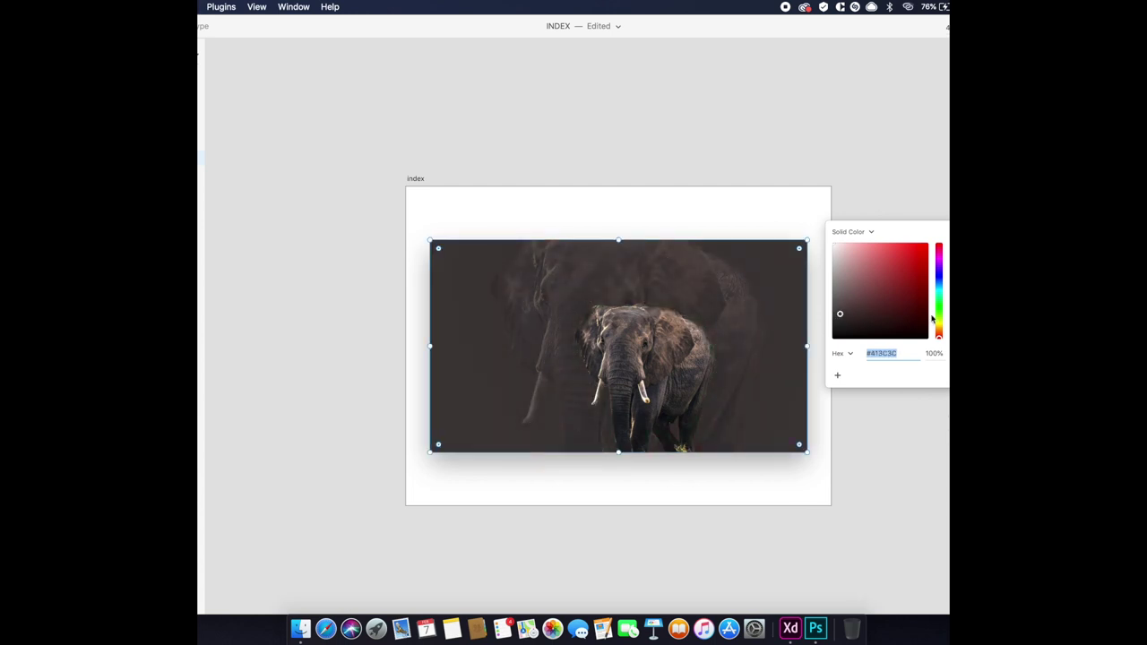
# Change the card fill to dark slate grey #3C4041 and move the faded elephant left behind the cutout.
pyautogui.moveTo(937, 320); pyautogui.dragTo(939, 288)
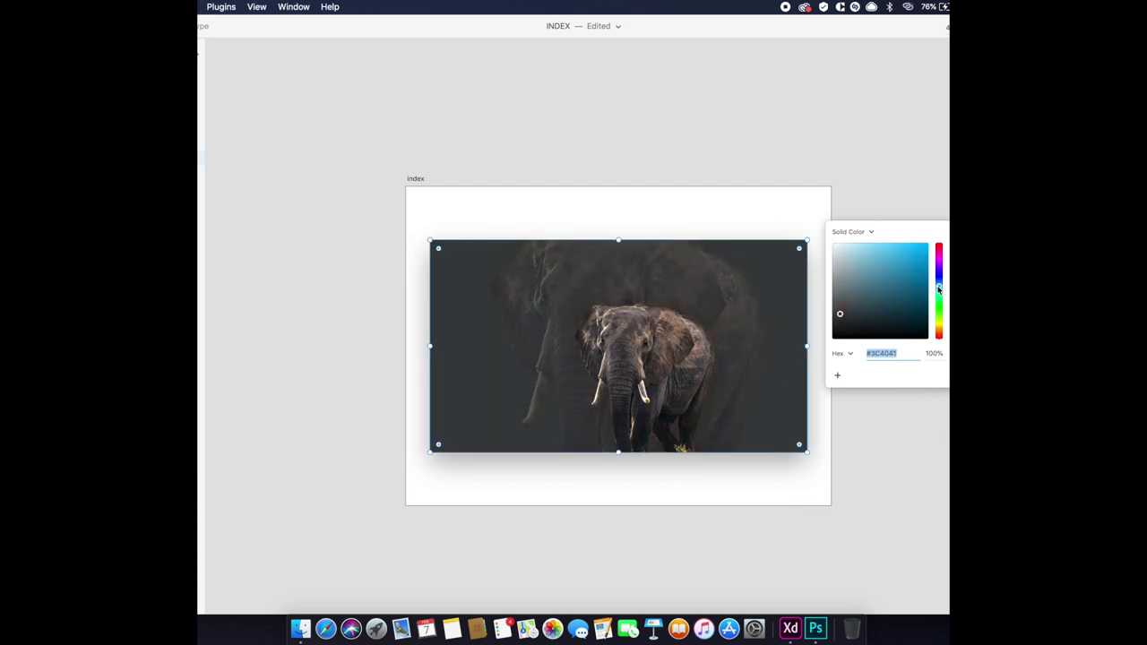
pyautogui.click(656, 356)
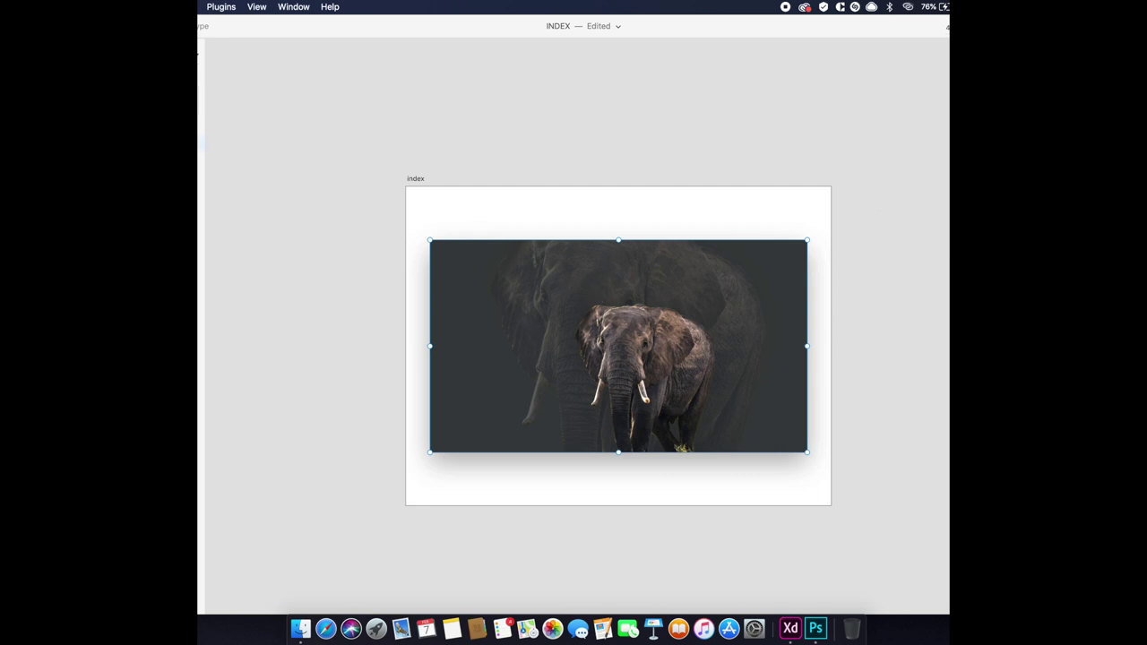
pyautogui.moveTo(656, 356); pyautogui.dragTo(526, 319)
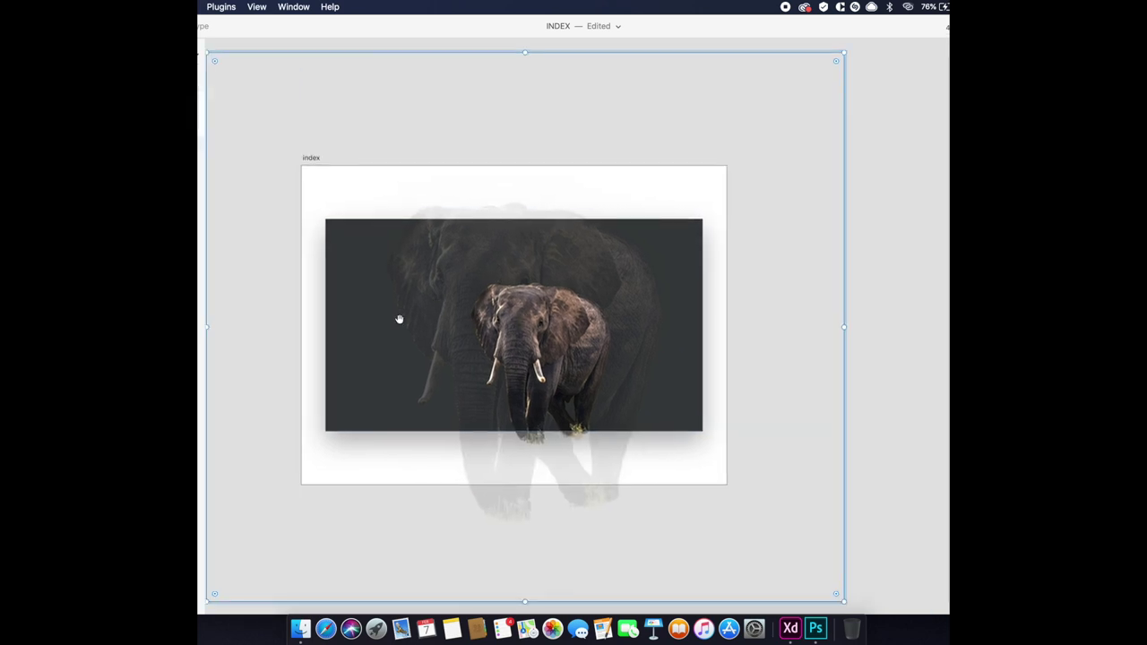
pyautogui.moveTo(399, 319); pyautogui.dragTo(398, 320)
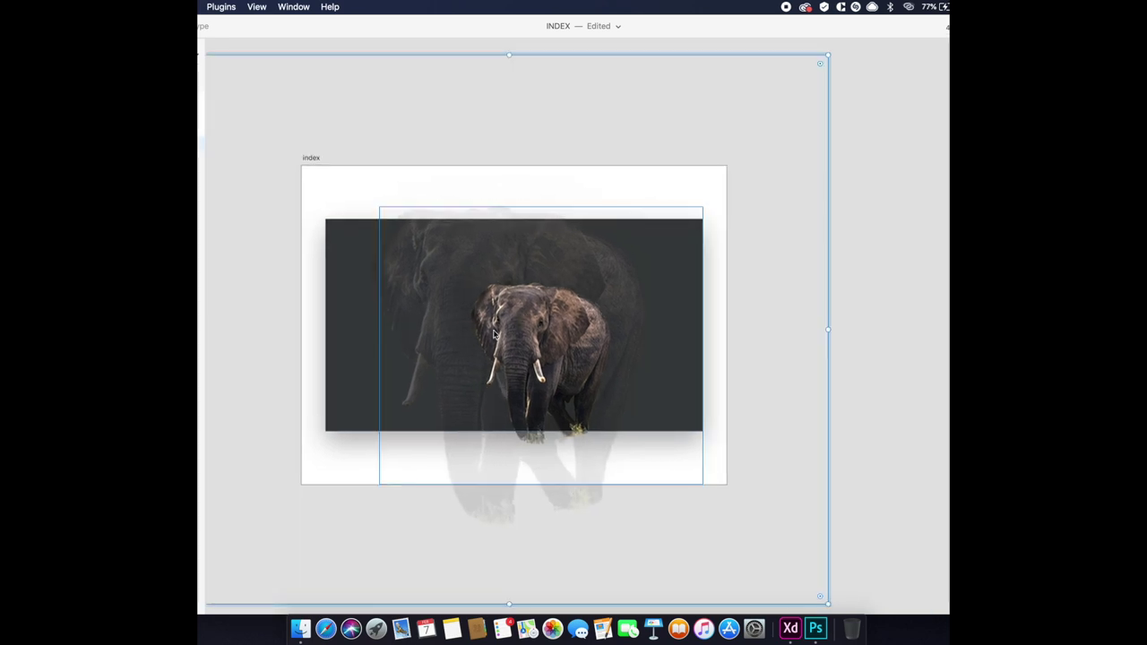
pyautogui.scroll(2, 534, 301)
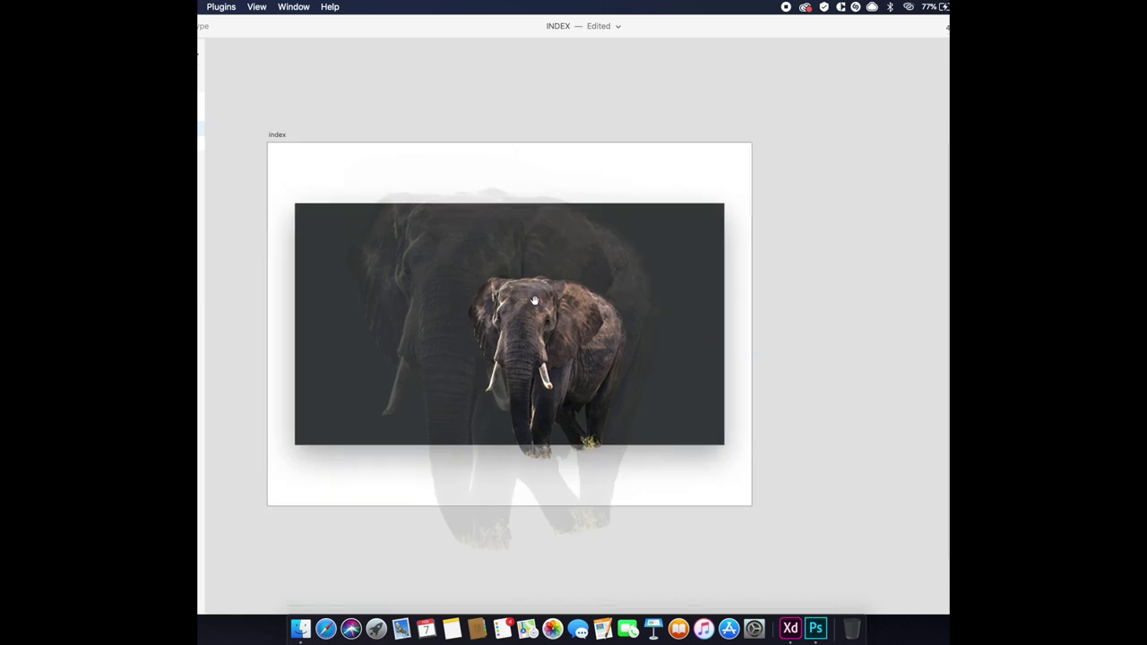
pyautogui.hscroll(-2, 567, 117)
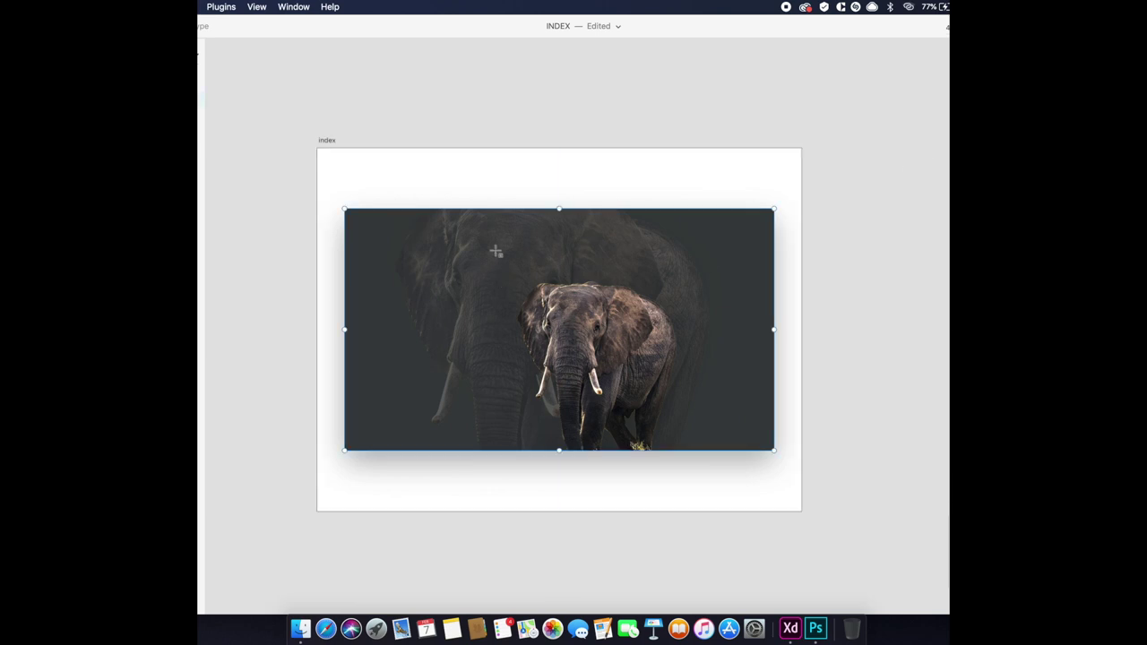
# Draw a single vertical line down the full height of the elephant panel.
pyautogui.moveTo(493, 255); pyautogui.dragTo(617, 260)
pyautogui.press('v')
pyautogui.press('super+z')
pyautogui.moveTo(385, 211); pyautogui.dragTo(385, 450)
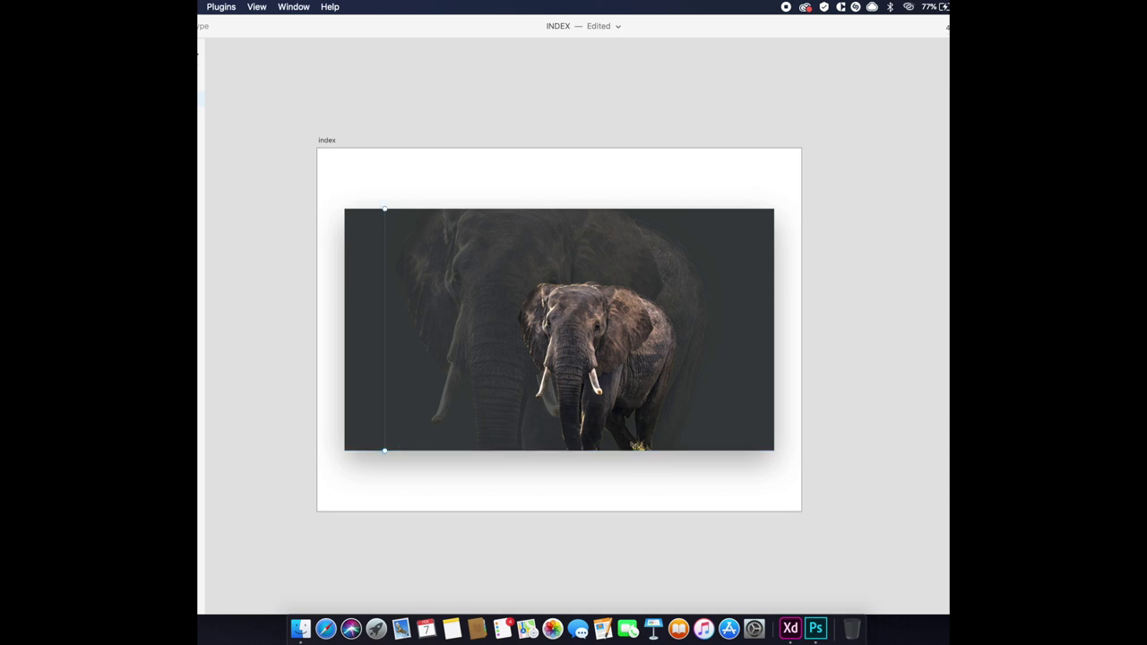
pyautogui.click(976, 269)
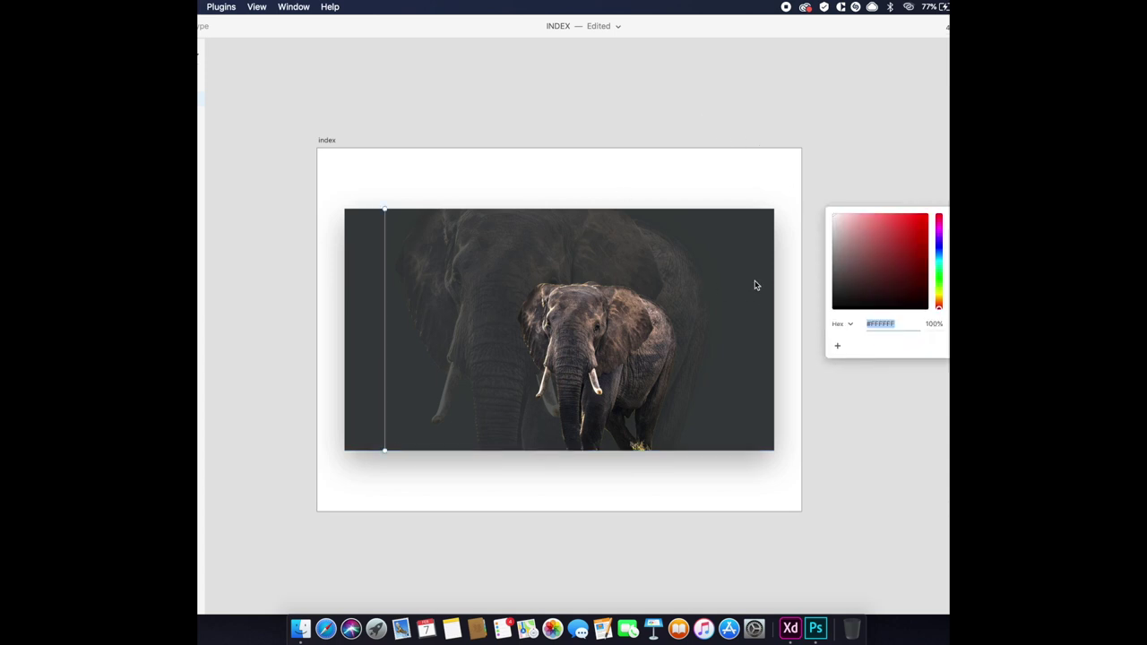
pyautogui.press('Escape')
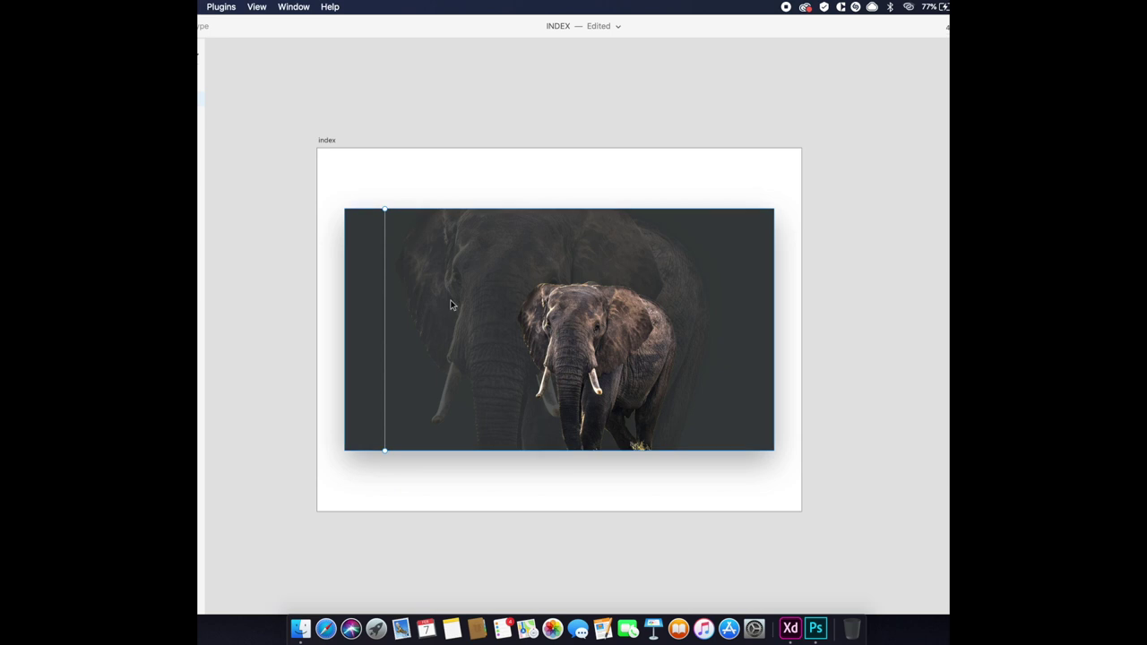
# Duplicate the vertical line five times, shifting each copy to the right.
pyautogui.press('super+d')
pyautogui.hotkey('shift', 'Right')
pyautogui.press('super+d')
pyautogui.hotkey('shift', 'Right')
pyautogui.press('super+d')
pyautogui.hotkey('shift', 'Right')
pyautogui.press('super+d')
pyautogui.hotkey('shift', 'Right')
pyautogui.press('super+d')
pyautogui.hotkey('shift', 'Right')
# Delete the extra leftmost line, leaving four evenly spaced column lines.
pyautogui.click(743, 252)
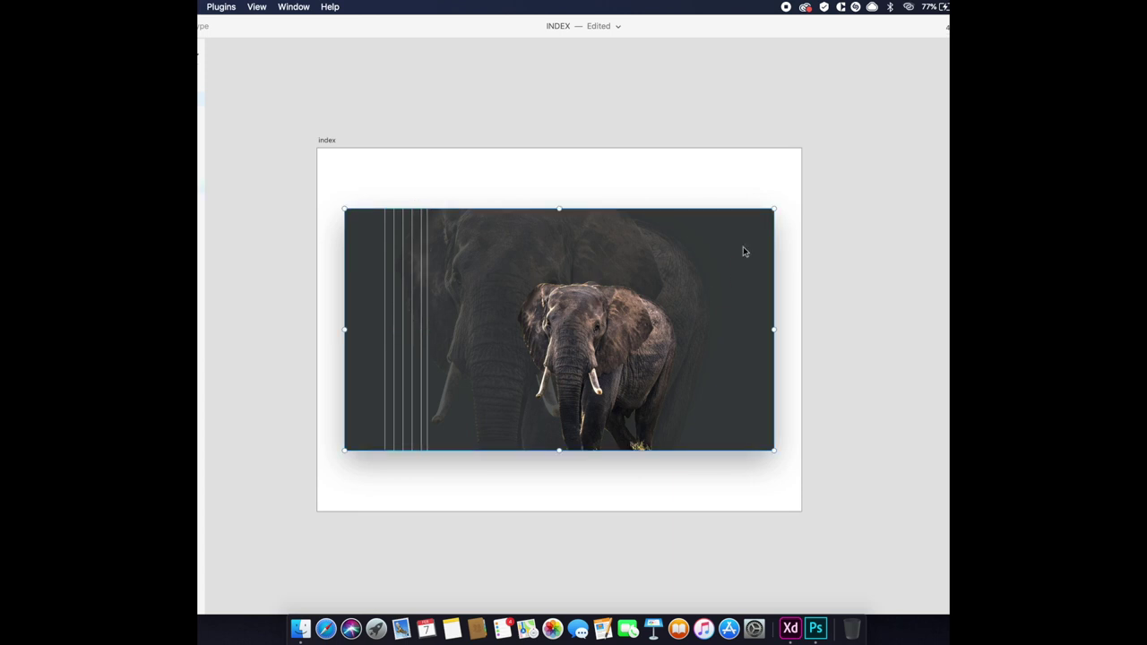
pyautogui.click(384, 278)
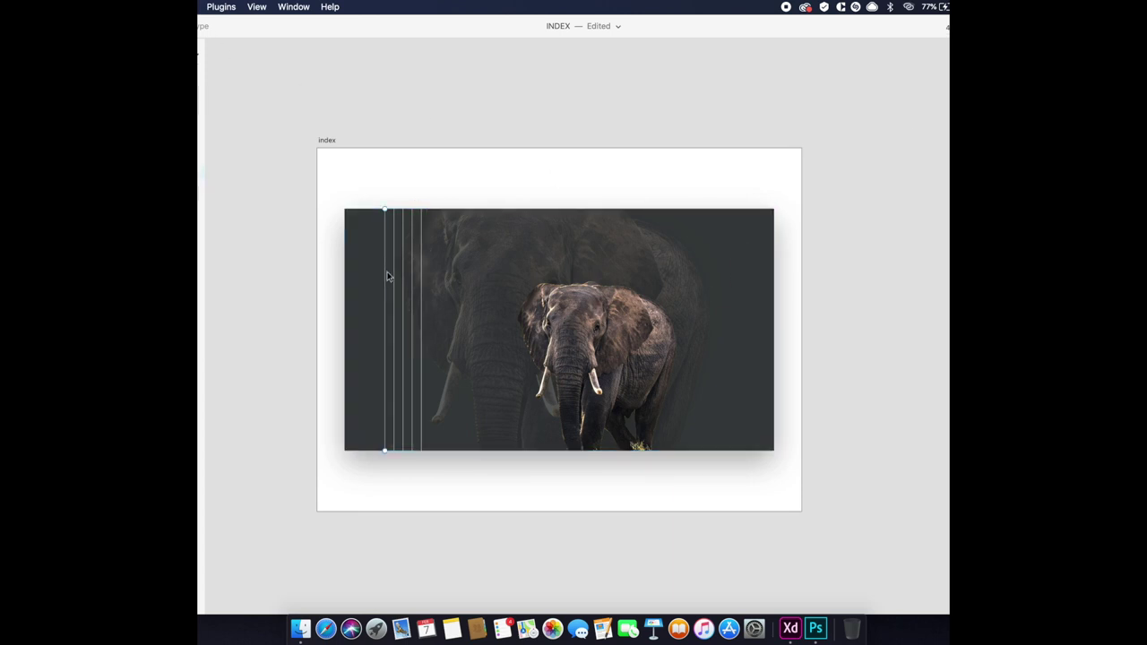
pyautogui.press('Delete')
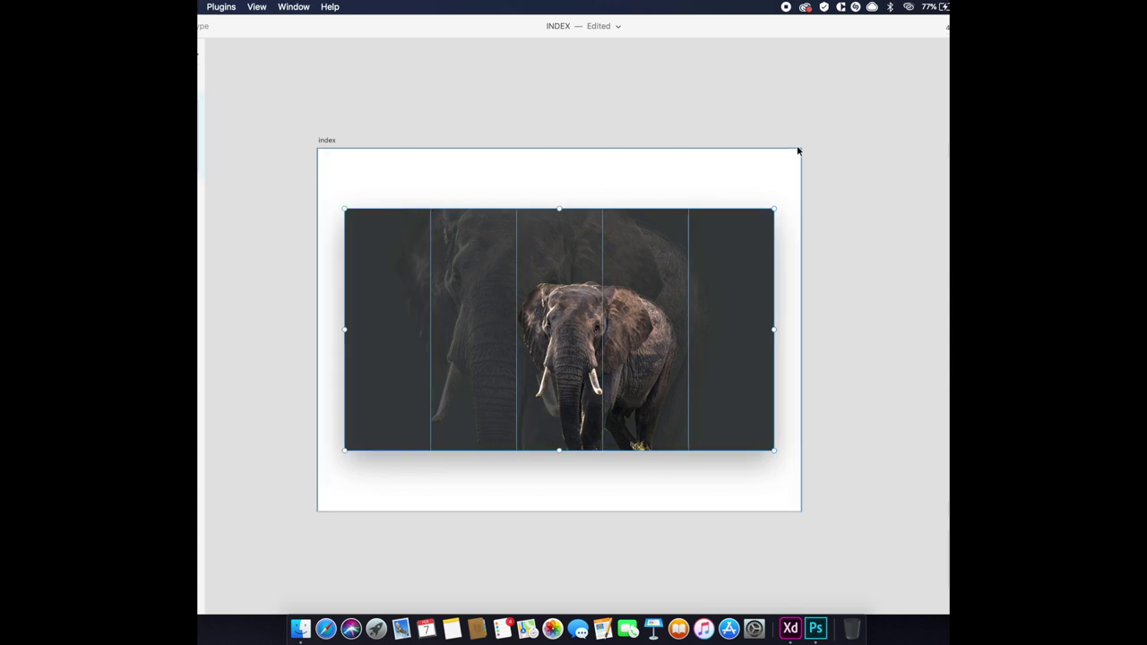
pyautogui.press('Escape')
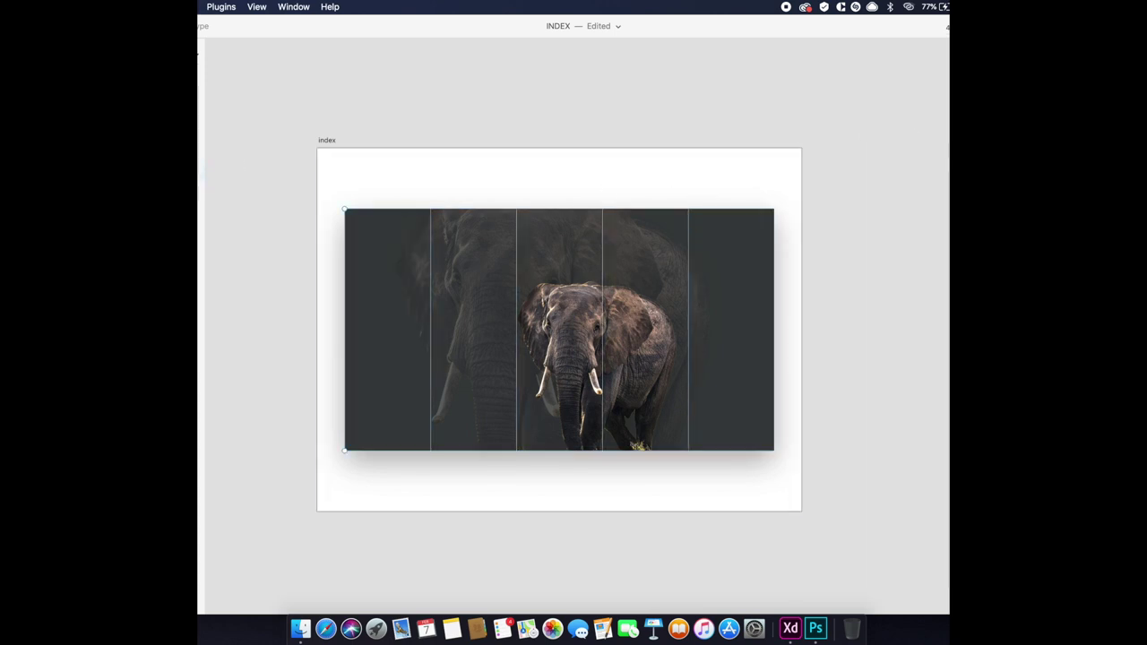
pyautogui.click(516, 329)
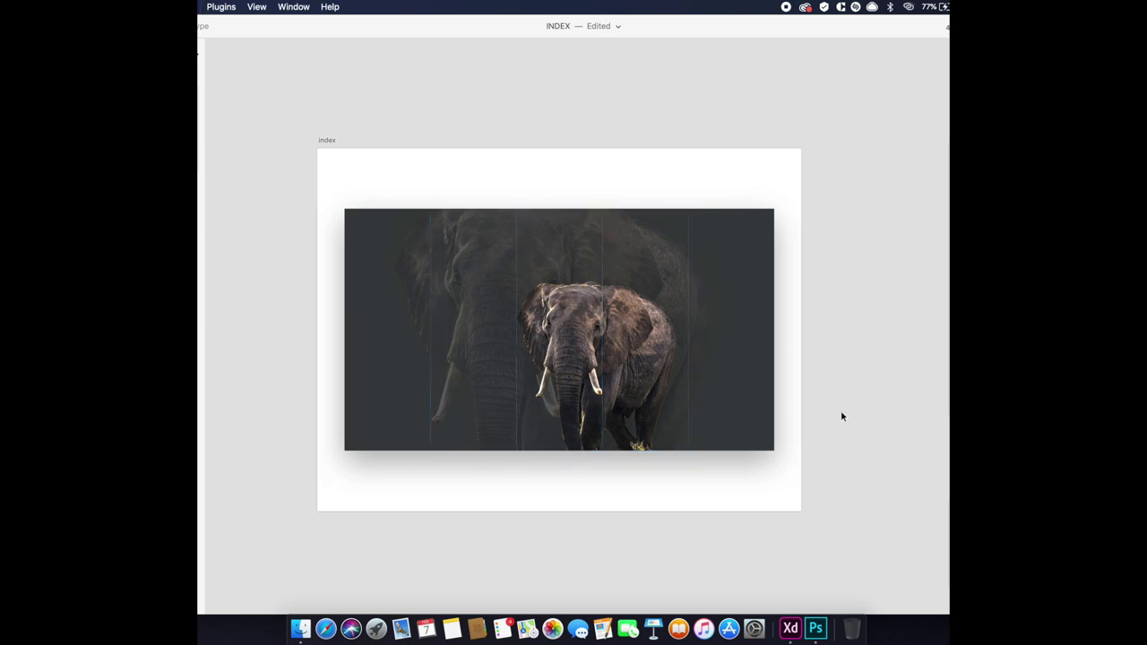
# Draw a rectangle over the panel's left column, snapped to its top-left corner.
pyautogui.click(559, 317)
pyautogui.press('r')
pyautogui.moveTo(354, 213); pyautogui.dragTo(402, 455)
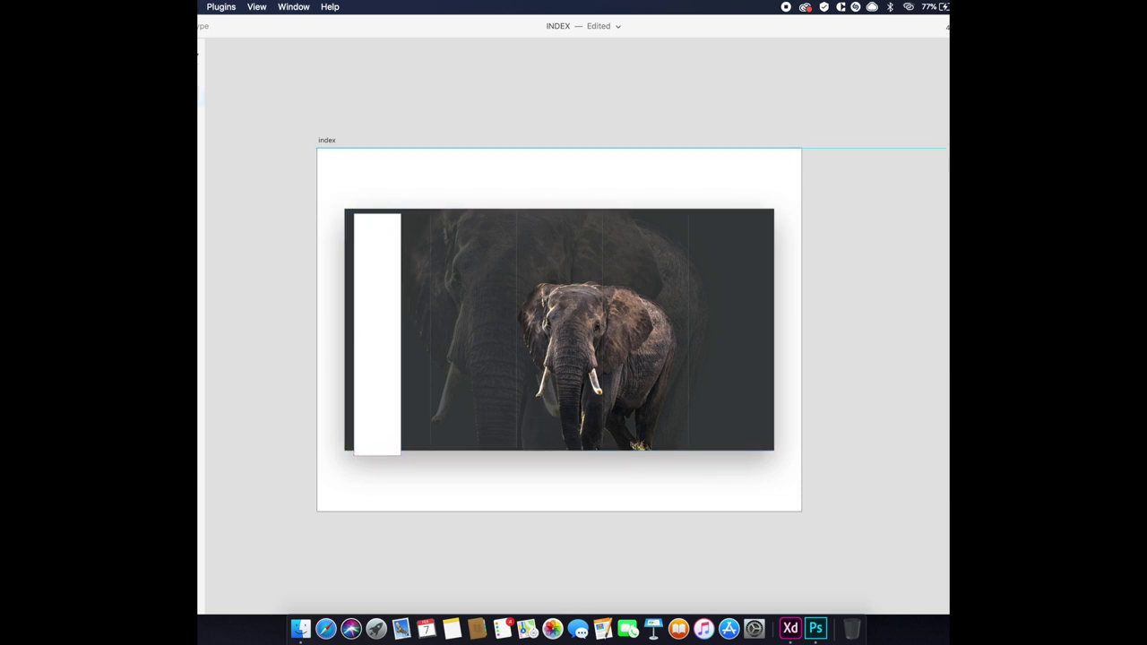
pyautogui.moveTo(367, 287); pyautogui.dragTo(359, 281)
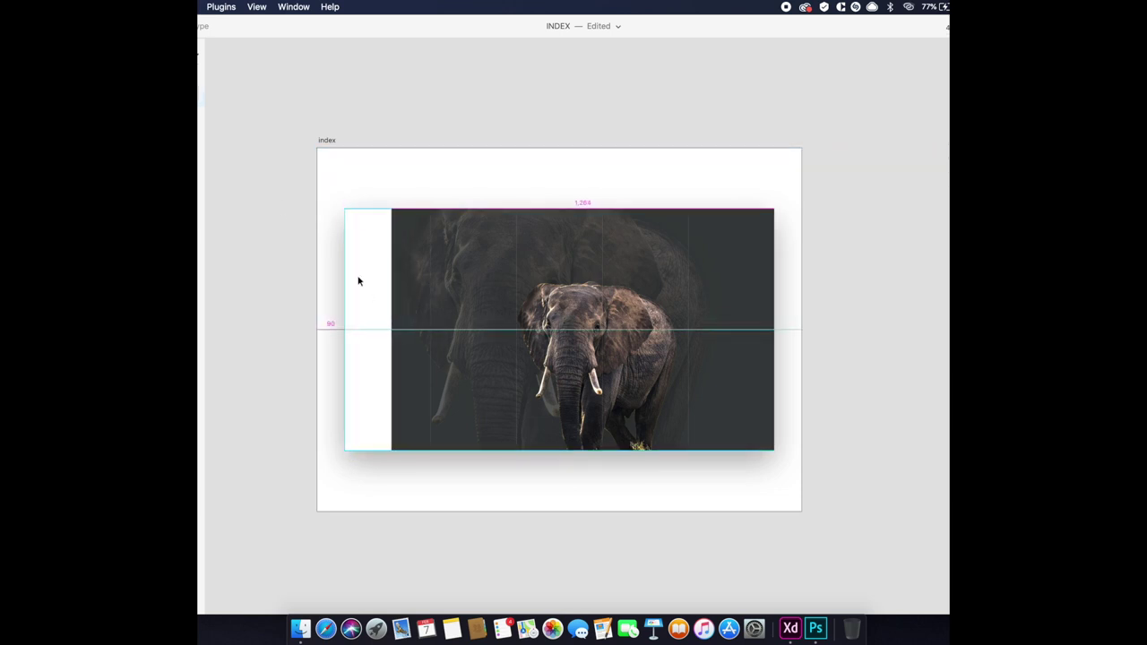
# Give the rectangle a deep yellow fill.
pyautogui.click(378, 264)
pyautogui.click(963, 314)
pyautogui.moveTo(939, 342); pyautogui.dragTo(940, 344)
pyautogui.click(926, 257)
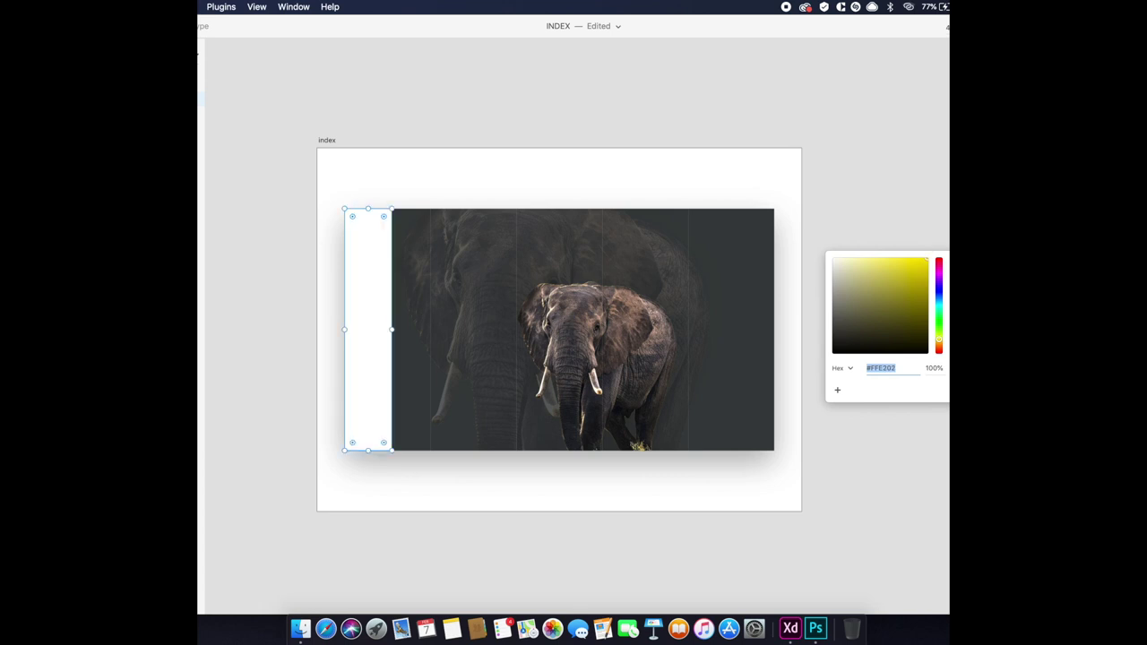
pyautogui.press('Escape')
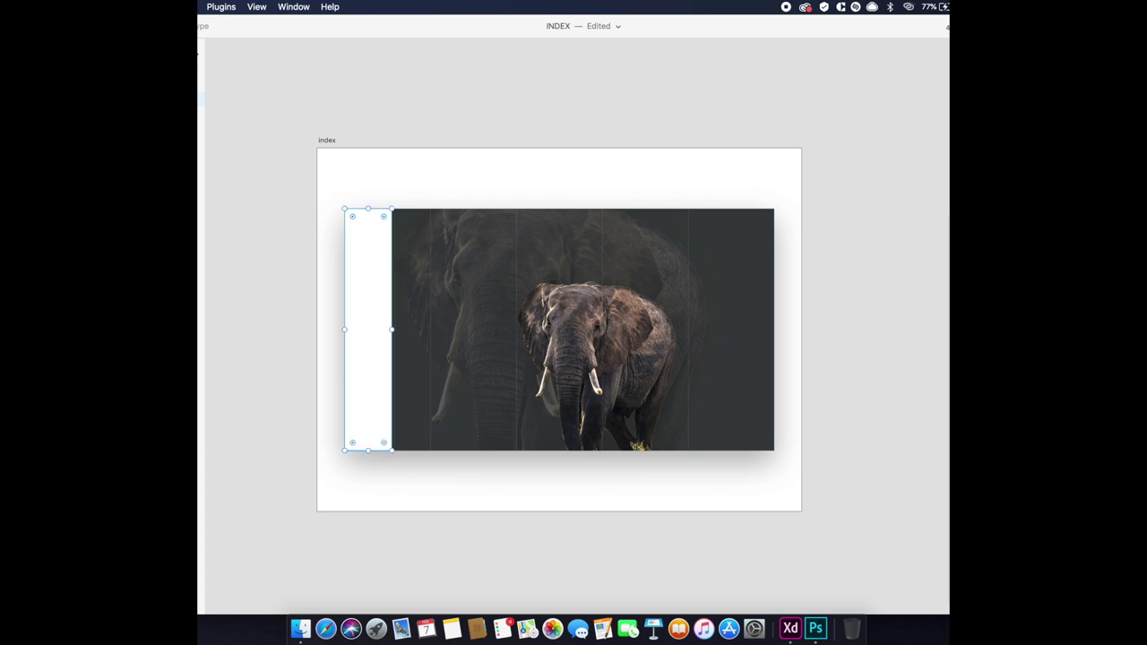
pyautogui.click(967, 231)
pyautogui.moveTo(939, 338); pyautogui.dragTo(939, 329)
pyautogui.click(904, 244)
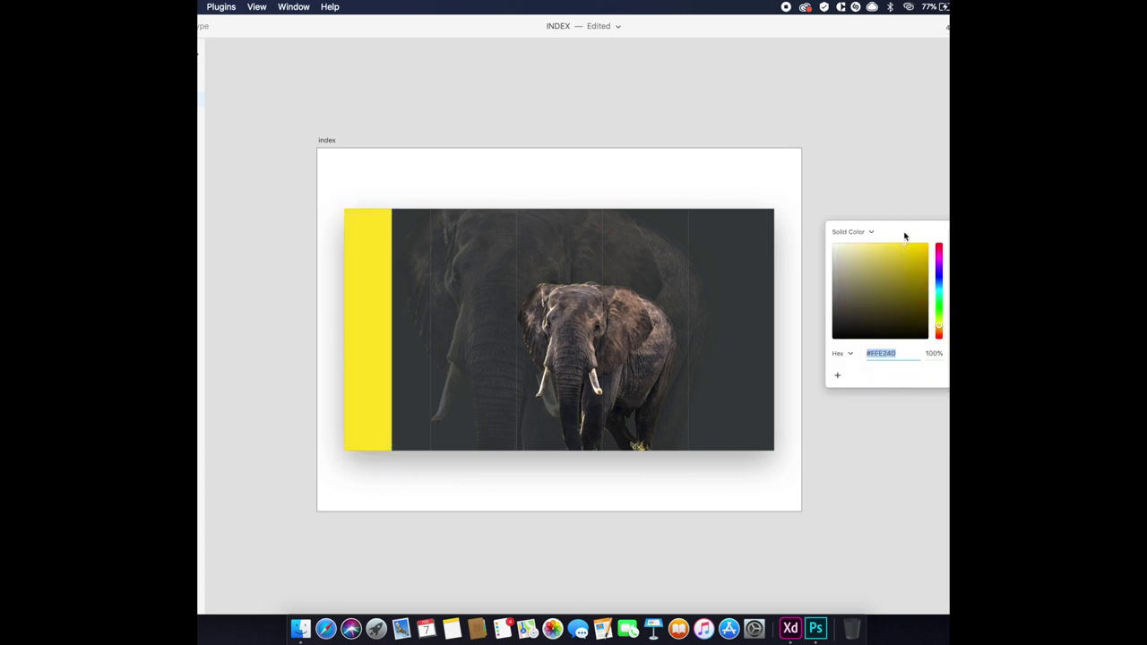
pyautogui.click(918, 251)
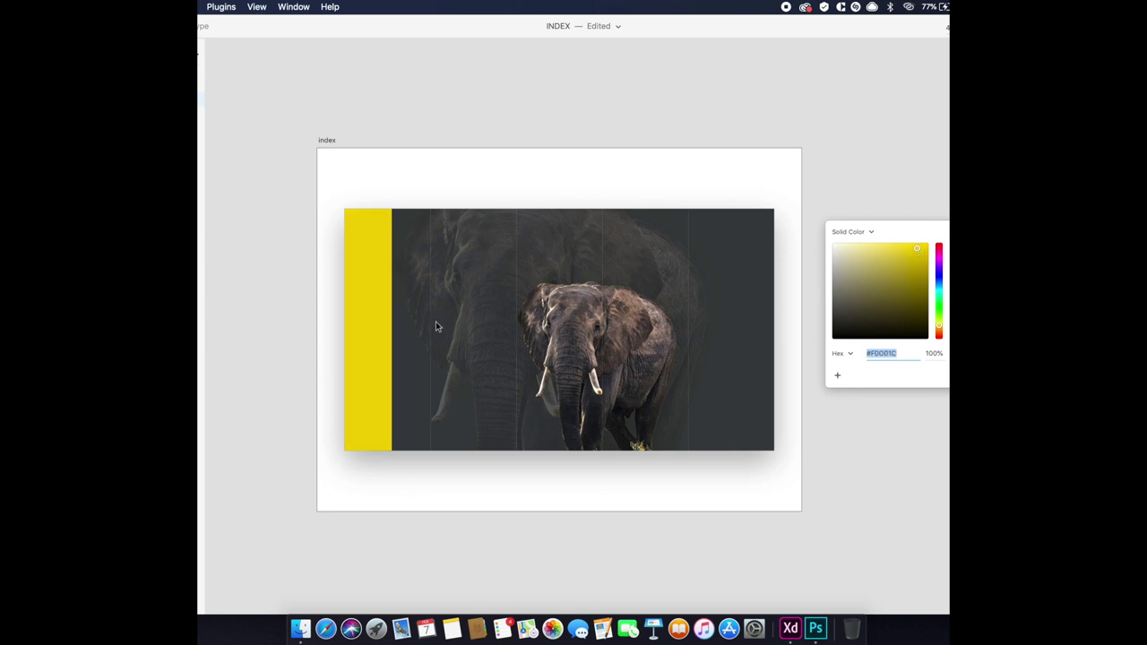
# Shorten the yellow box from its bottom edge and draw a short horizontal line near its top.
pyautogui.moveTo(361, 451); pyautogui.dragTo(376, 295)
pyautogui.scroll(5, 364, 237)
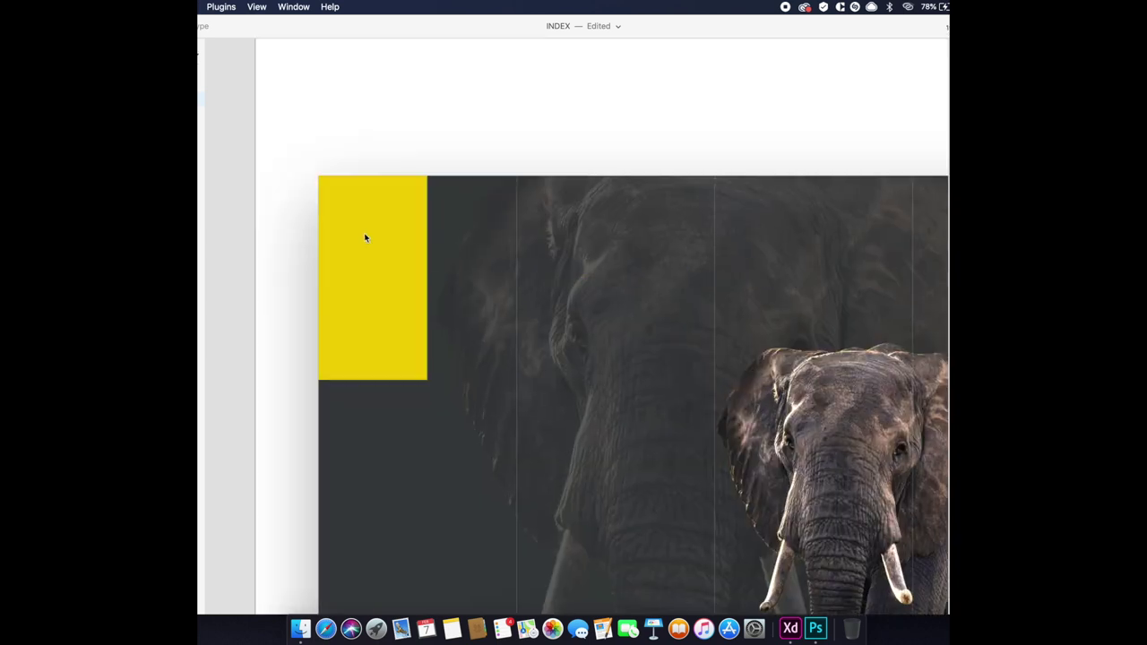
pyautogui.scroll(2, 364, 238)
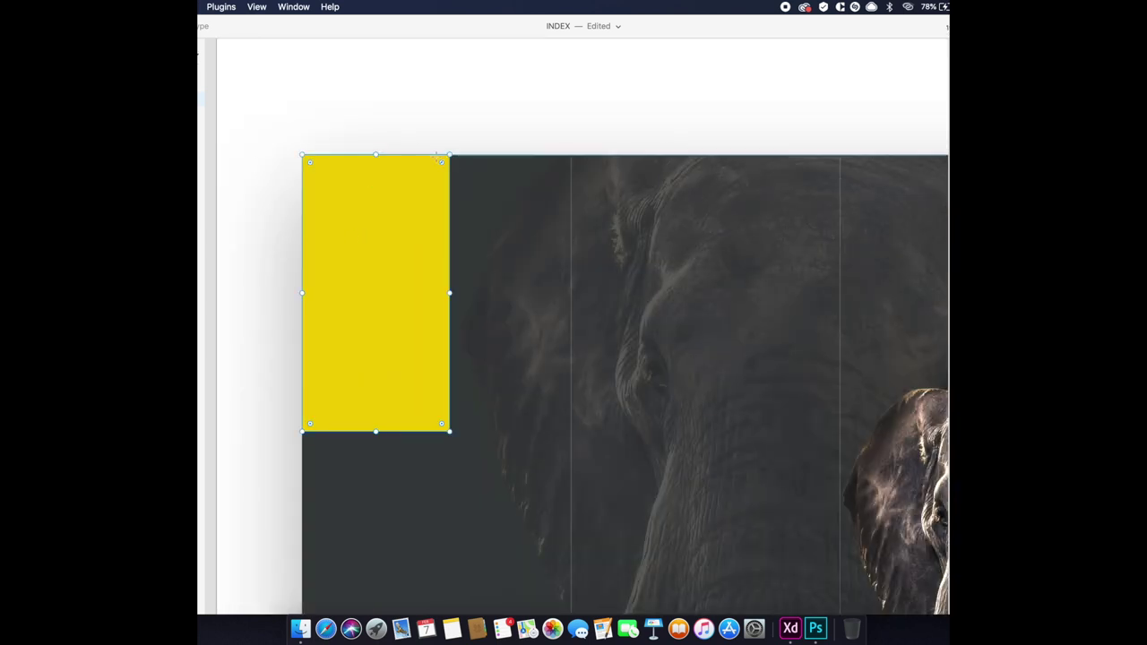
pyautogui.moveTo(368, 188); pyautogui.dragTo(399, 189)
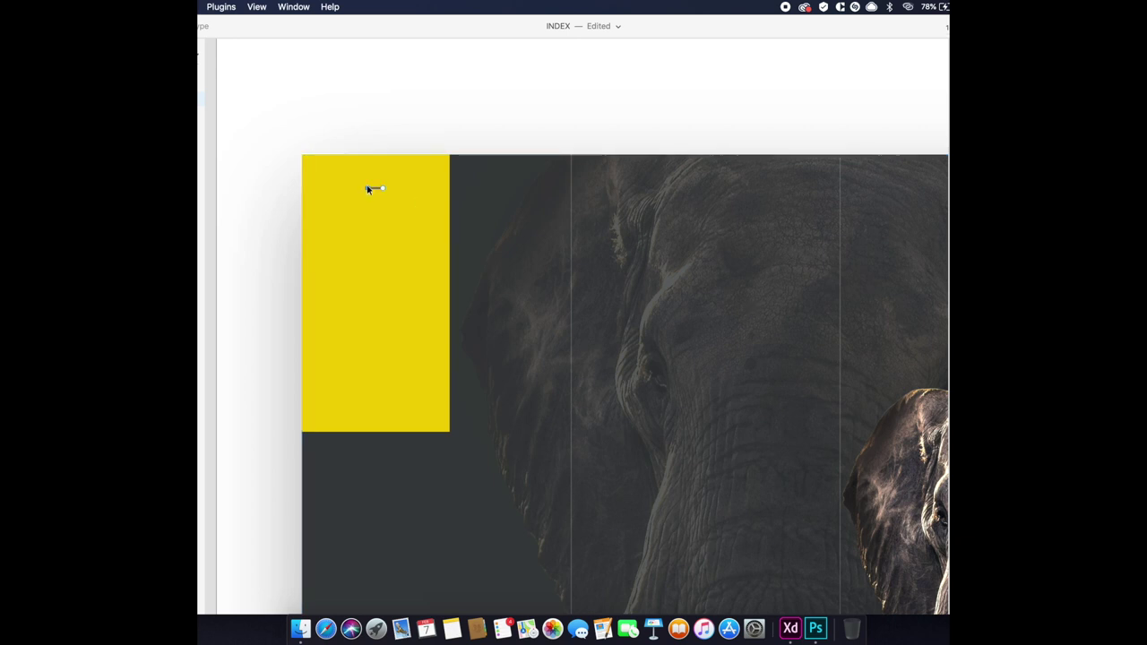
# Set the short line's stroke to dark grey #333333 and move it onto the yellow box.
pyautogui.scroll(5, 369, 186)
pyautogui.click(383, 198)
pyautogui.moveTo(896, 295); pyautogui.dragTo(831, 302)
pyautogui.click(940, 265)
pyautogui.moveTo(413, 197)
pyautogui.mouseDown()
pyautogui.moveTo(527, 240)
pyautogui.moveTo(520, 280)
pyautogui.mouseUp()
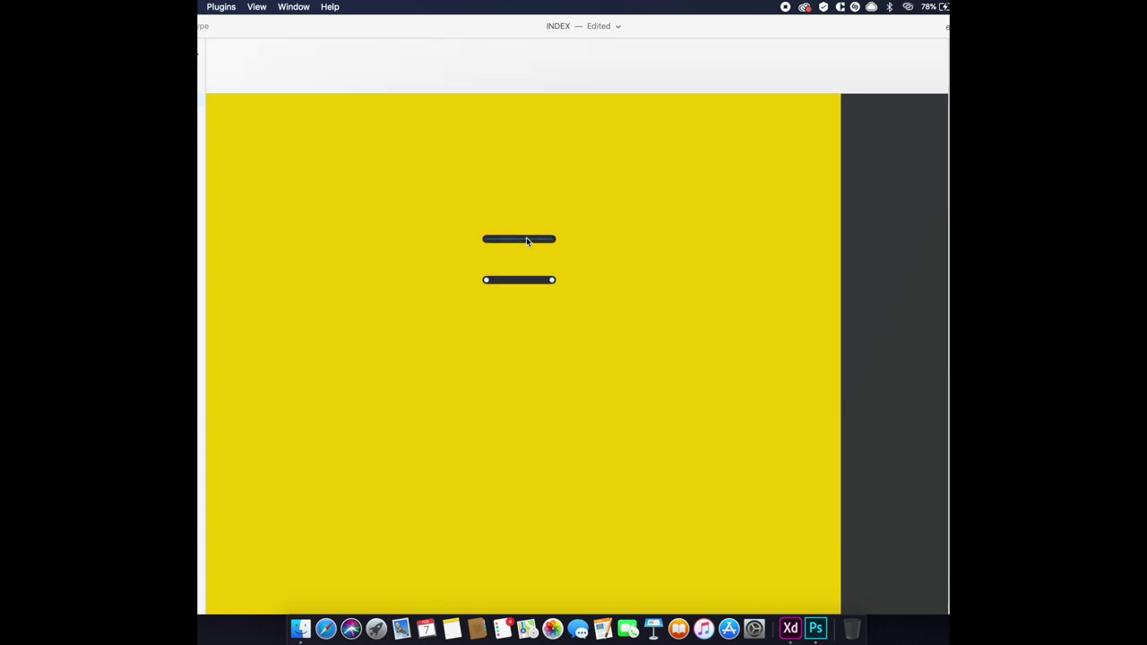
# Duplicate the line into three bars and distribute them evenly vertically.
pyautogui.press('super+d')
pyautogui.keyDown('shift'); pyautogui.click(518, 279); pyautogui.keyUp('shift')
pyautogui.keyDown('shift'); pyautogui.click(512, 239); pyautogui.keyUp('shift')
pyautogui.click(527, 326)
pyautogui.click(527, 321)
pyautogui.press('Up')
pyautogui.press('Up')
pyautogui.press('Up')
pyautogui.press('Up')
pyautogui.press('Up')
pyautogui.keyDown('shift'); pyautogui.click(518, 280); pyautogui.keyUp('shift')
pyautogui.keyDown('shift'); pyautogui.click(518, 239); pyautogui.keyUp('shift')
pyautogui.press('super+shift+v')
# Shorten the middle and top bars from their right ends.
pyautogui.click(850, 141)
pyautogui.click(525, 305)
pyautogui.click(551, 273)
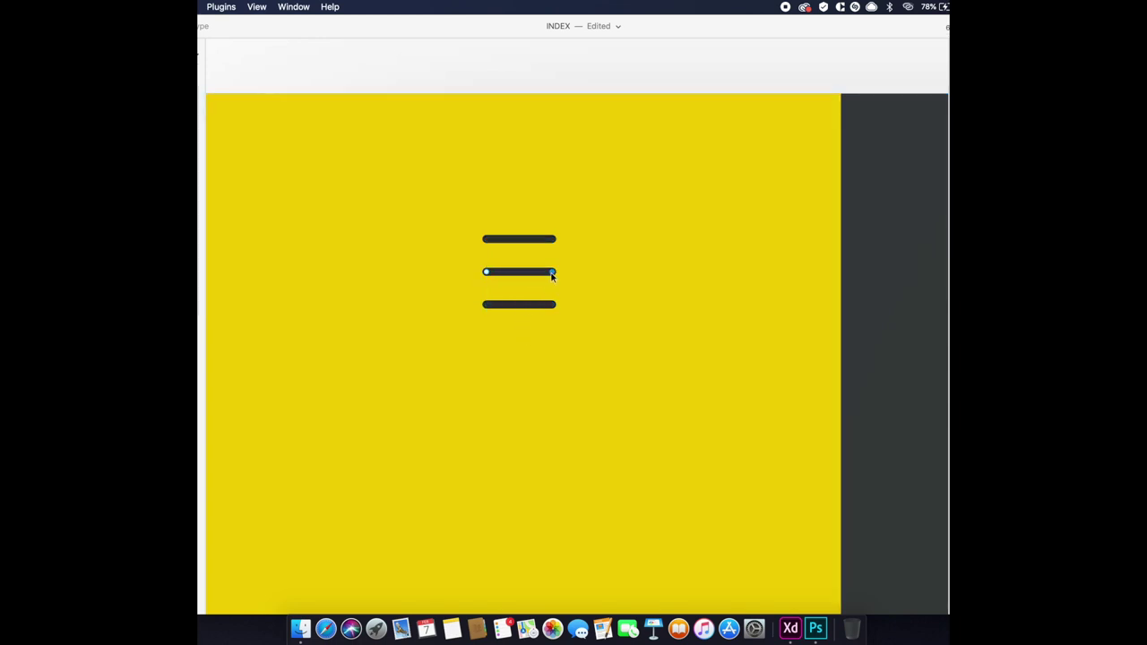
pyautogui.moveTo(552, 272); pyautogui.dragTo(512, 272)
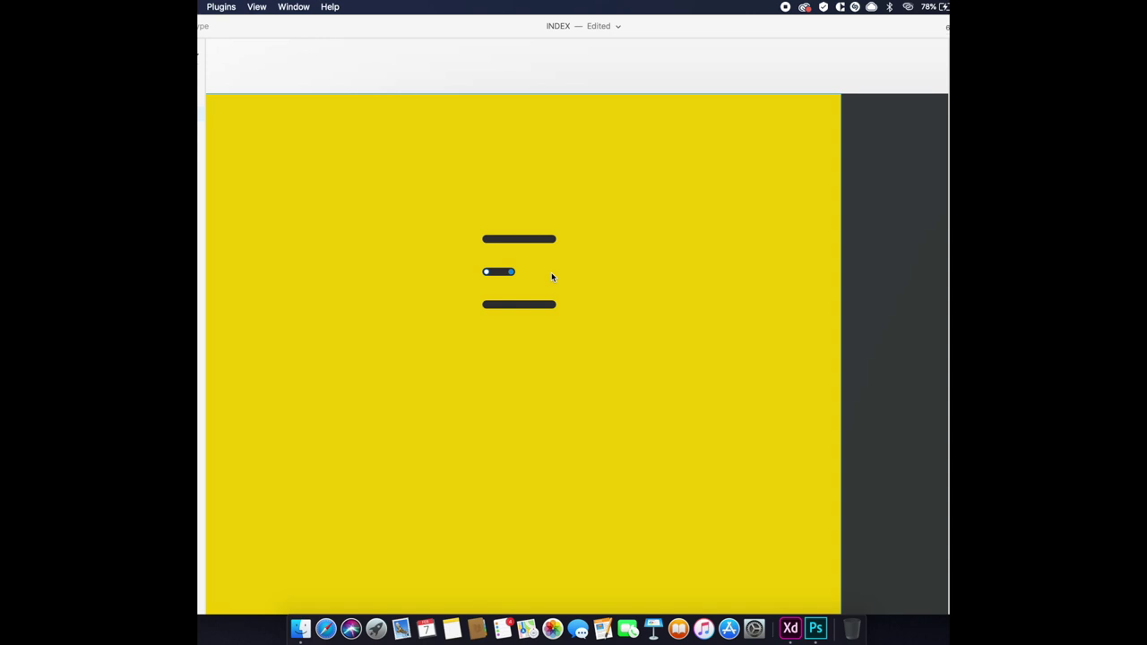
pyautogui.click(553, 240)
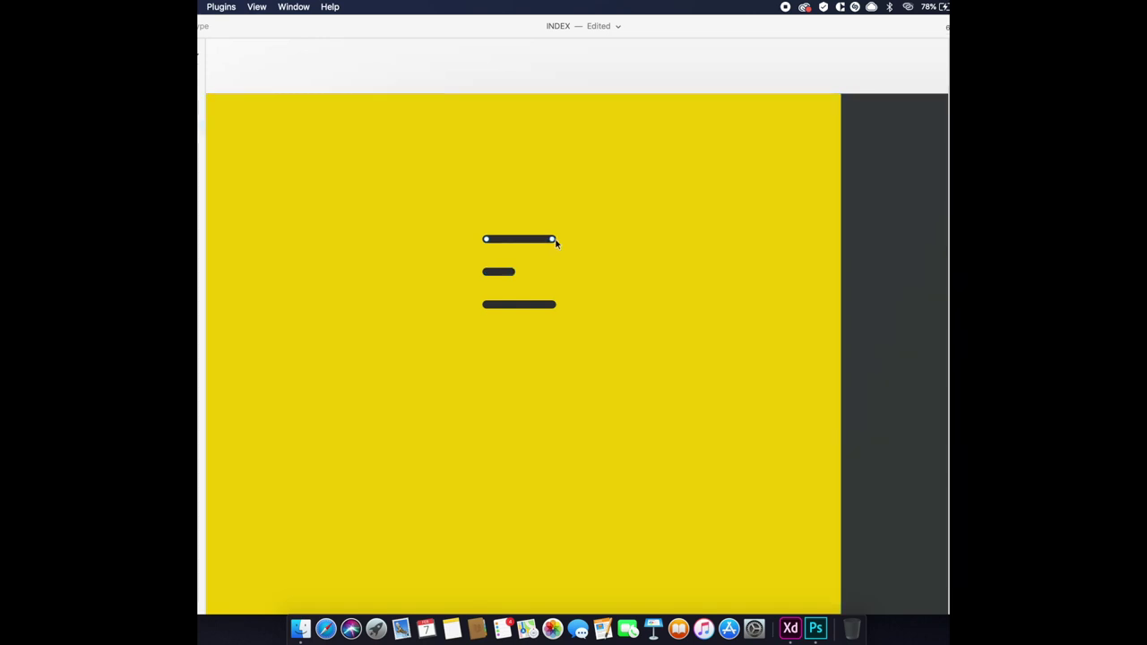
pyautogui.click(553, 239)
pyautogui.hotkey('shift', 'Left')
pyautogui.hotkey('shift', 'Left')
# Select all three menu bars and cut them.
pyautogui.click(520, 305)
pyautogui.keyDown('shift'); pyautogui.click(501, 272); pyautogui.keyUp('shift')
pyautogui.keyDown('shift'); pyautogui.click(525, 240); pyautogui.keyUp('shift')
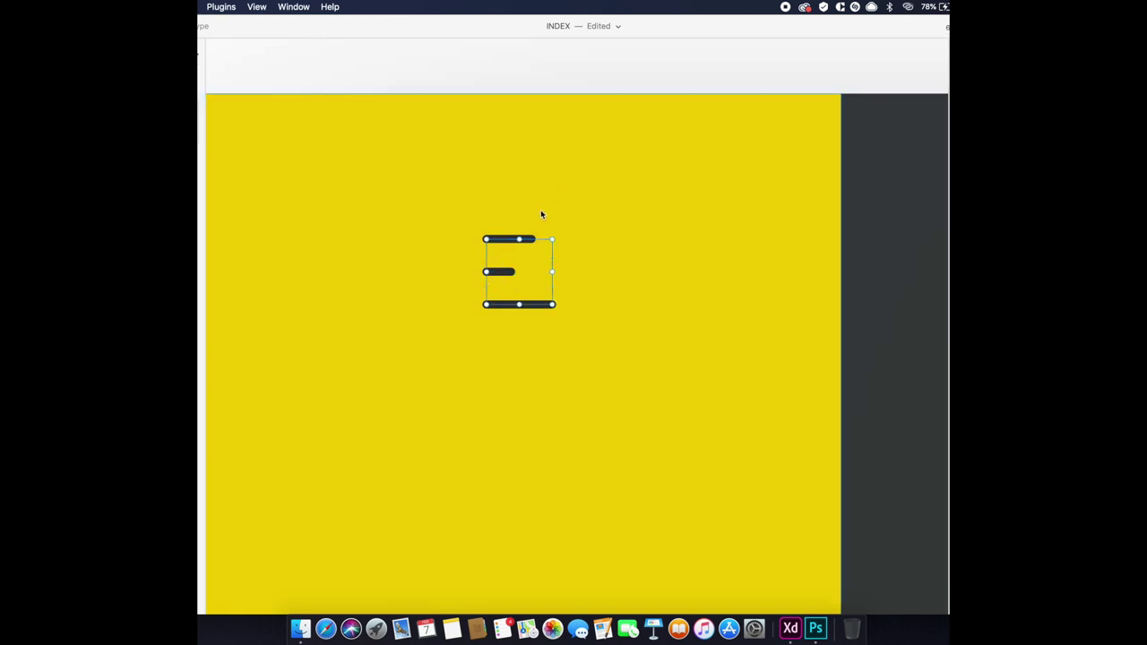
pyautogui.press('BackSpace')
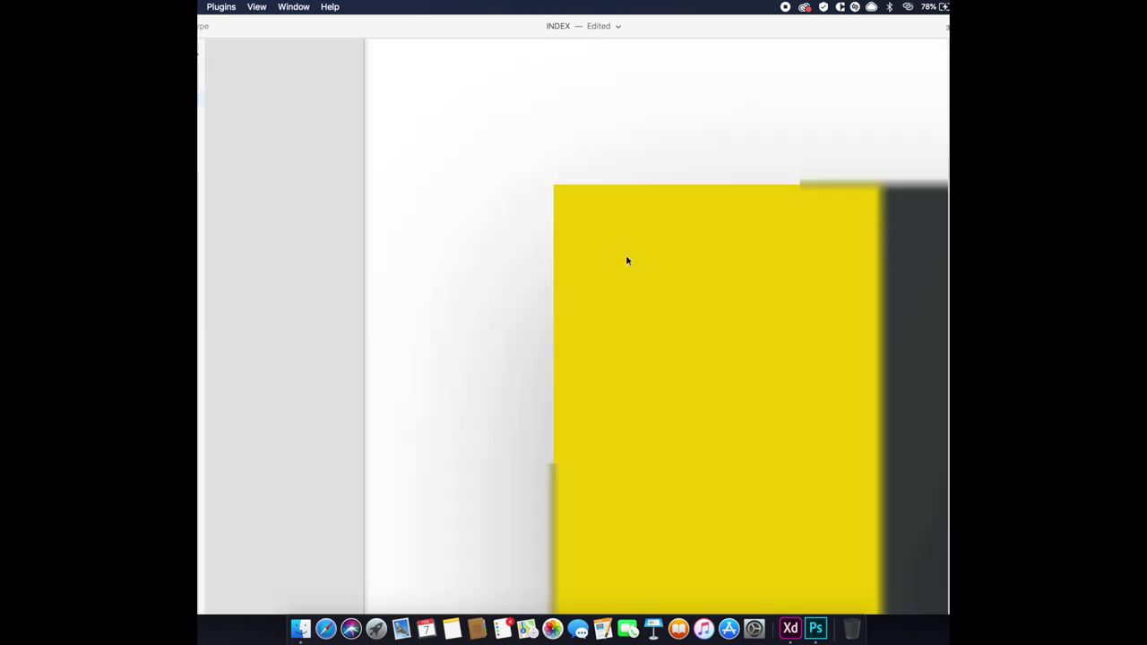
# Paste the menu icon, align it to the artboard's top-left corner, and nudge it inward.
pyautogui.press('super+v')
pyautogui.press('shift+super+Up')
pyautogui.press('shift+super+Left')
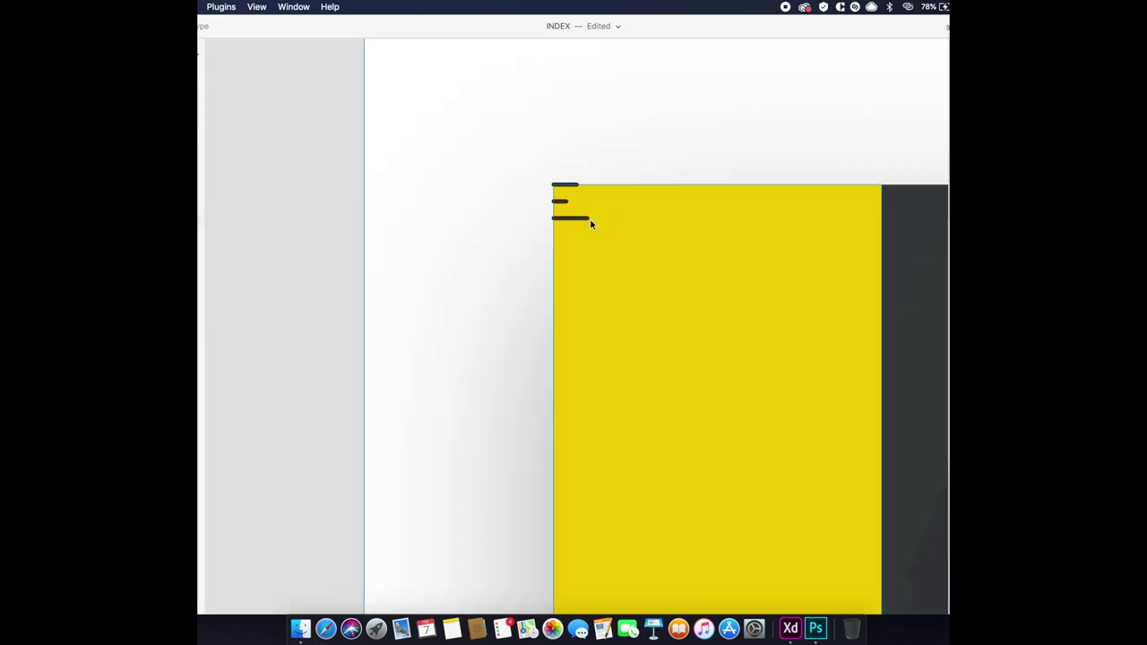
pyautogui.hotkey('shift', 'Down')
pyautogui.hotkey('shift', 'Down')
pyautogui.hotkey('shift', 'Down')
pyautogui.hotkey('shift', 'Right')
pyautogui.hotkey('shift', 'Right')
pyautogui.hotkey('shift', 'Right')
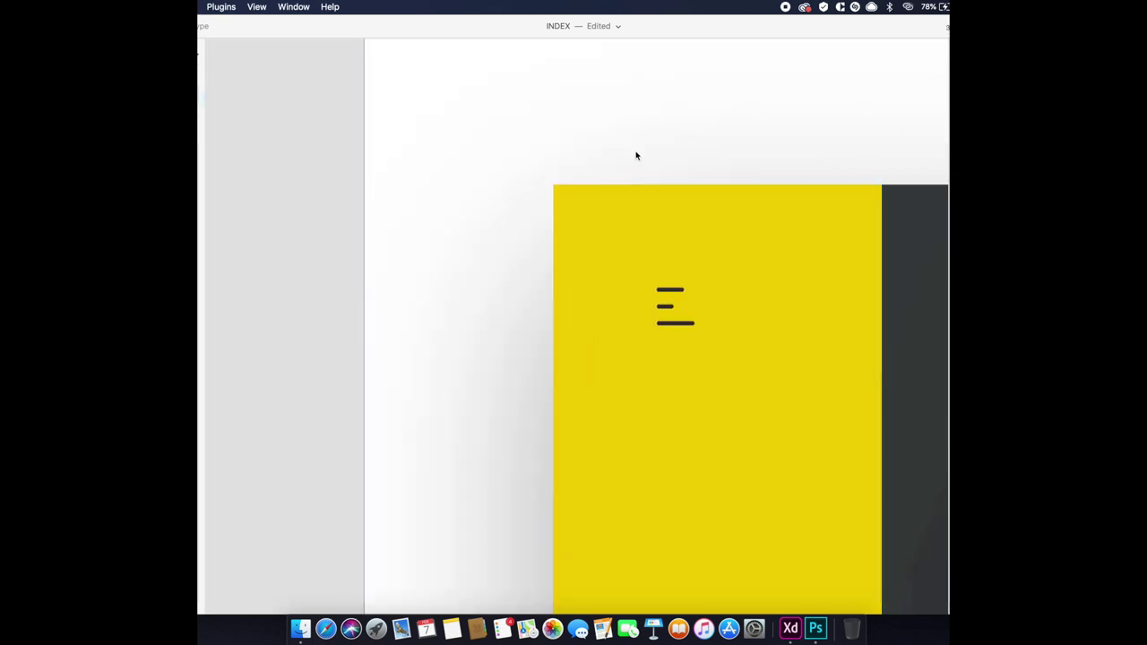
# Resize the yellow box into a compact square framing the hamburger icon.
pyautogui.scroll(-2, 699, 238)
pyautogui.hscroll(2, 699, 238)
pyautogui.click(762, 367)
pyautogui.moveTo(790, 448); pyautogui.dragTo(598, 314)
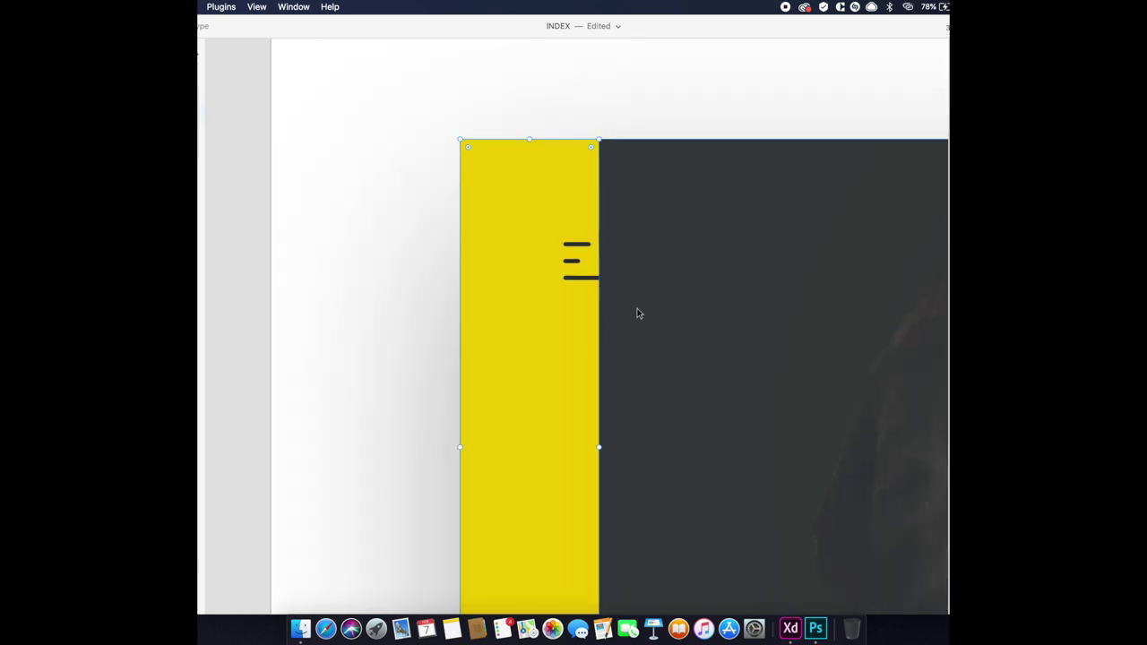
pyautogui.scroll(-3, 637, 314)
pyautogui.moveTo(568, 599); pyautogui.dragTo(614, 307)
pyautogui.scroll(2, 614, 308)
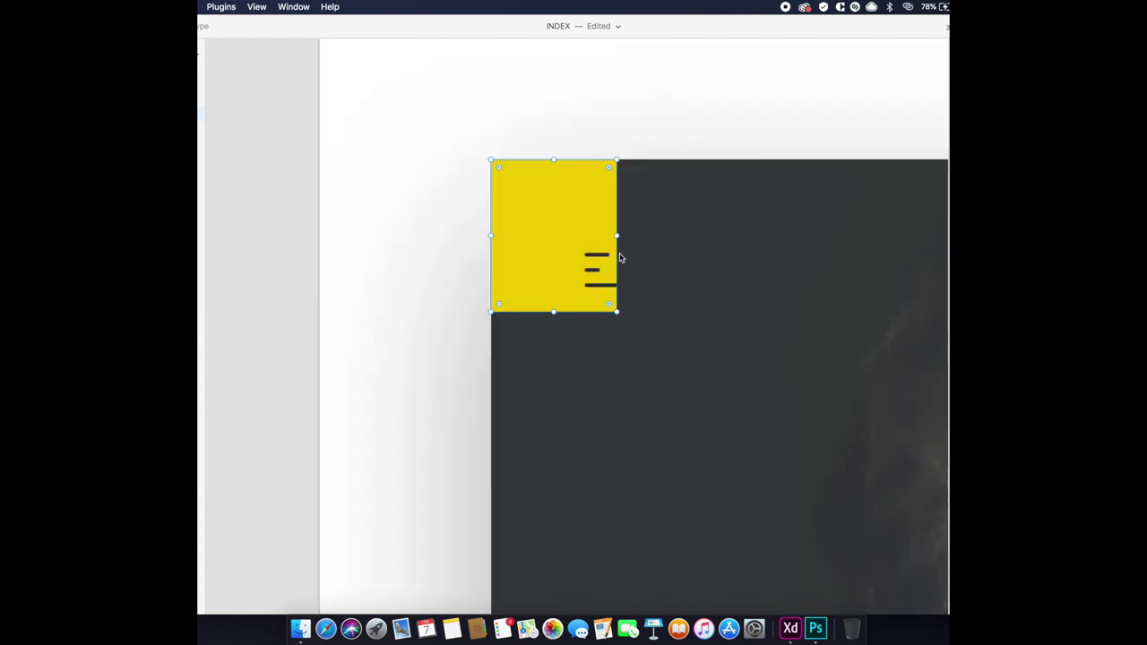
pyautogui.press('Escape')
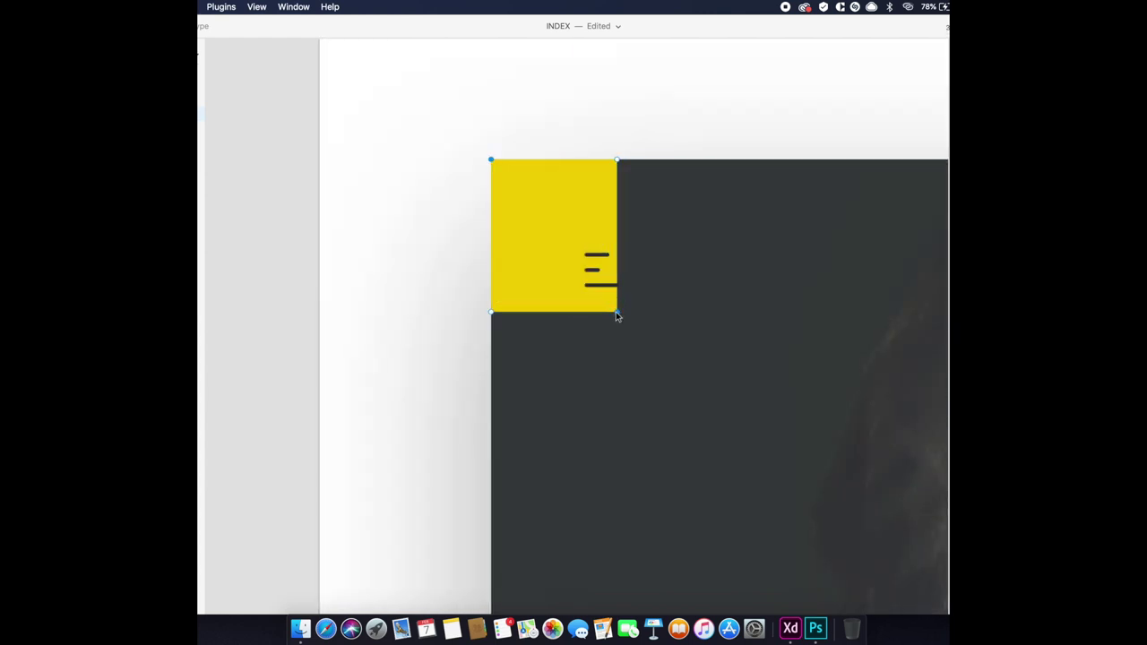
pyautogui.moveTo(619, 162); pyautogui.dragTo(712, 161)
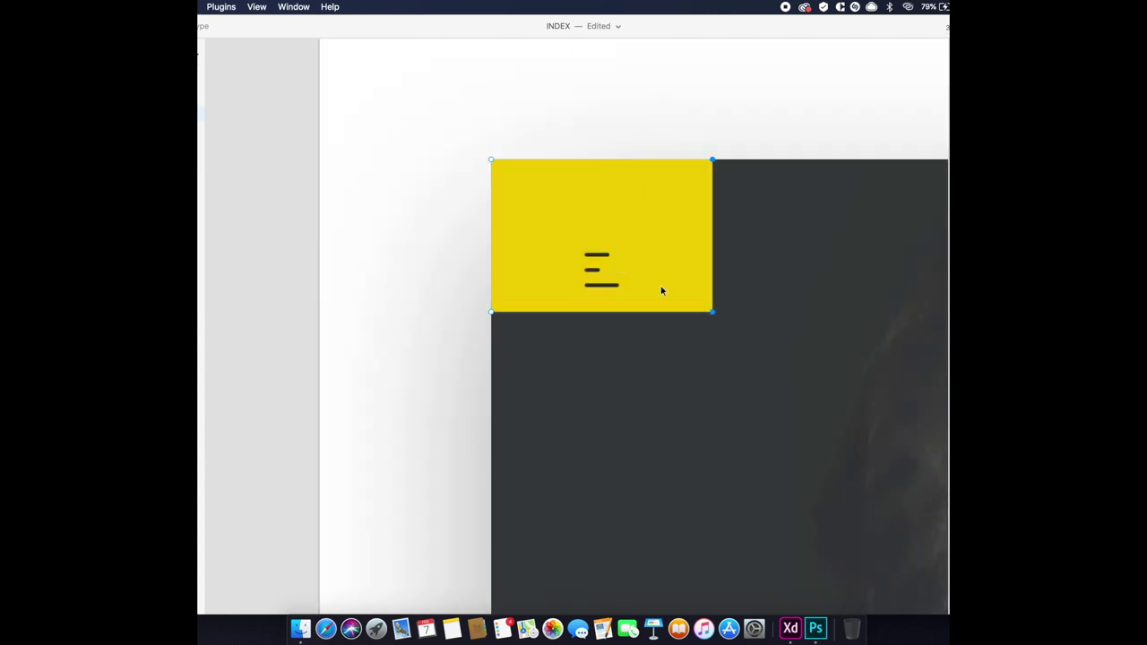
pyautogui.moveTo(600, 312); pyautogui.dragTo(601, 285)
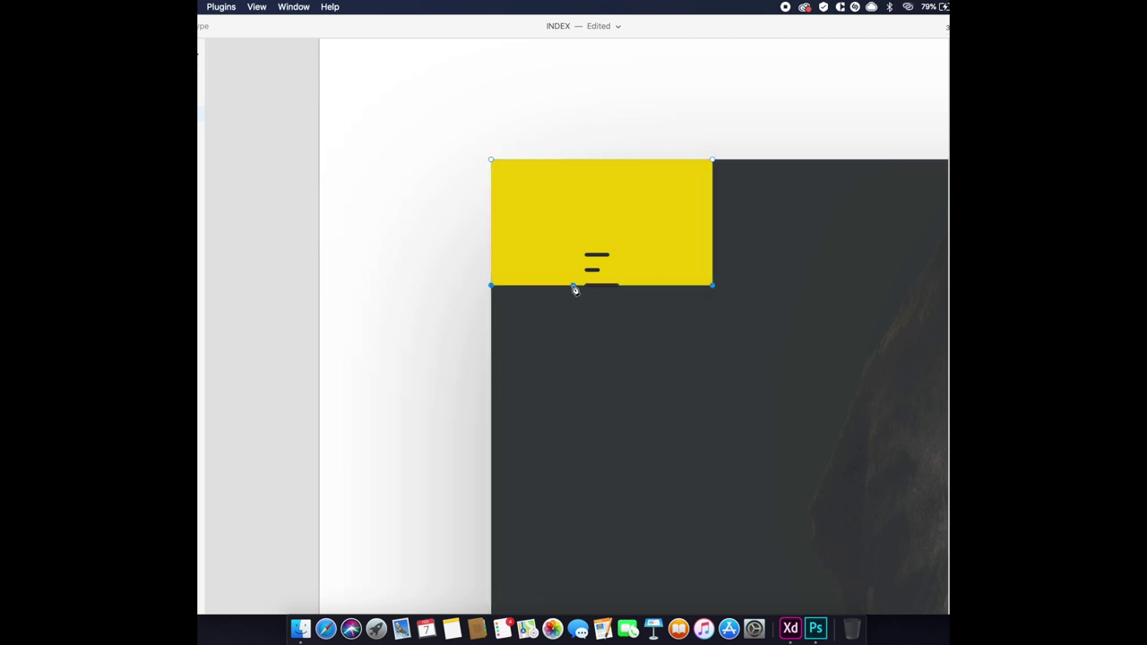
pyautogui.scroll(-5, 568, 298)
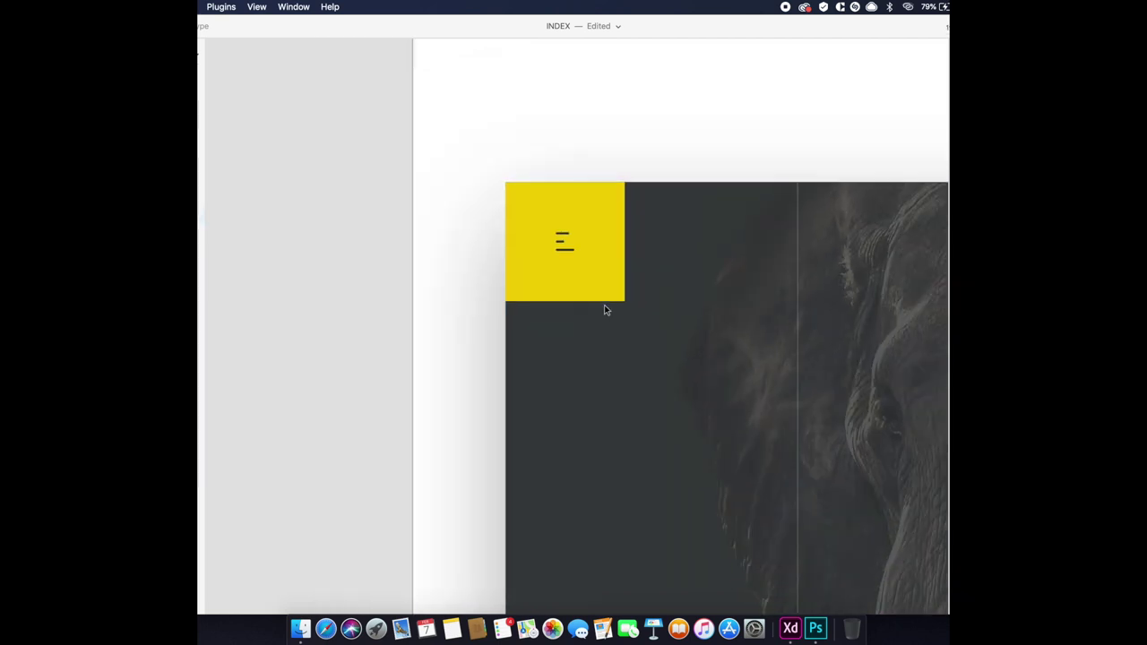
pyautogui.scroll(-5, 602, 233)
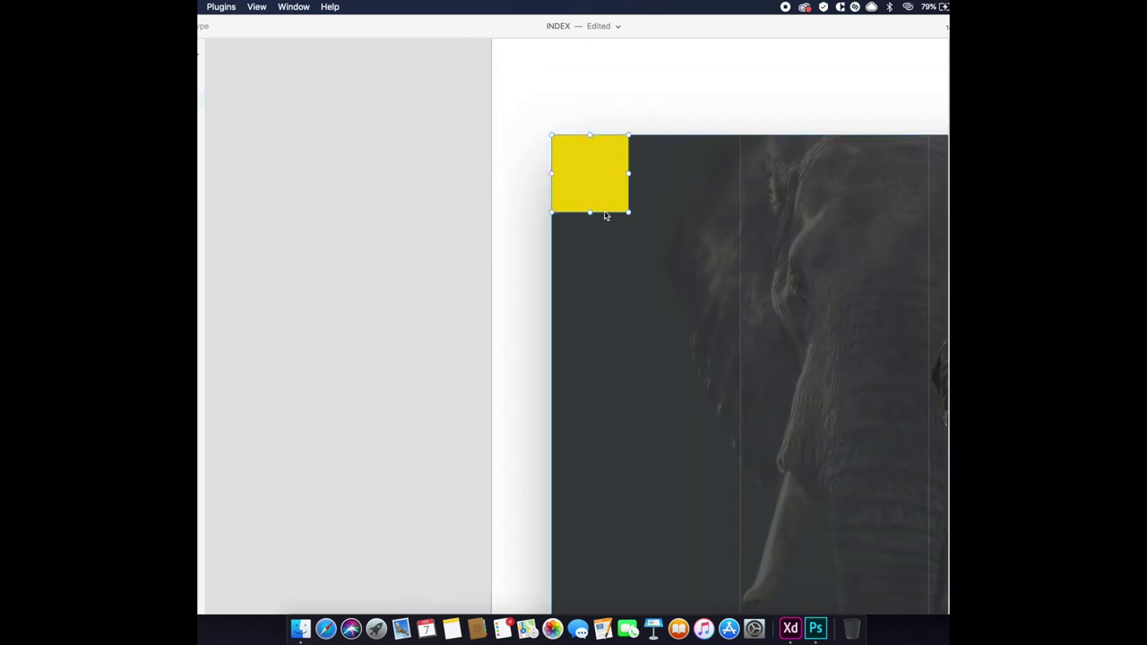
# Extend a tall strip from under the yellow square to the card's bottom, colour it black, then remove its fill.
pyautogui.moveTo(589, 134); pyautogui.dragTo(593, 524)
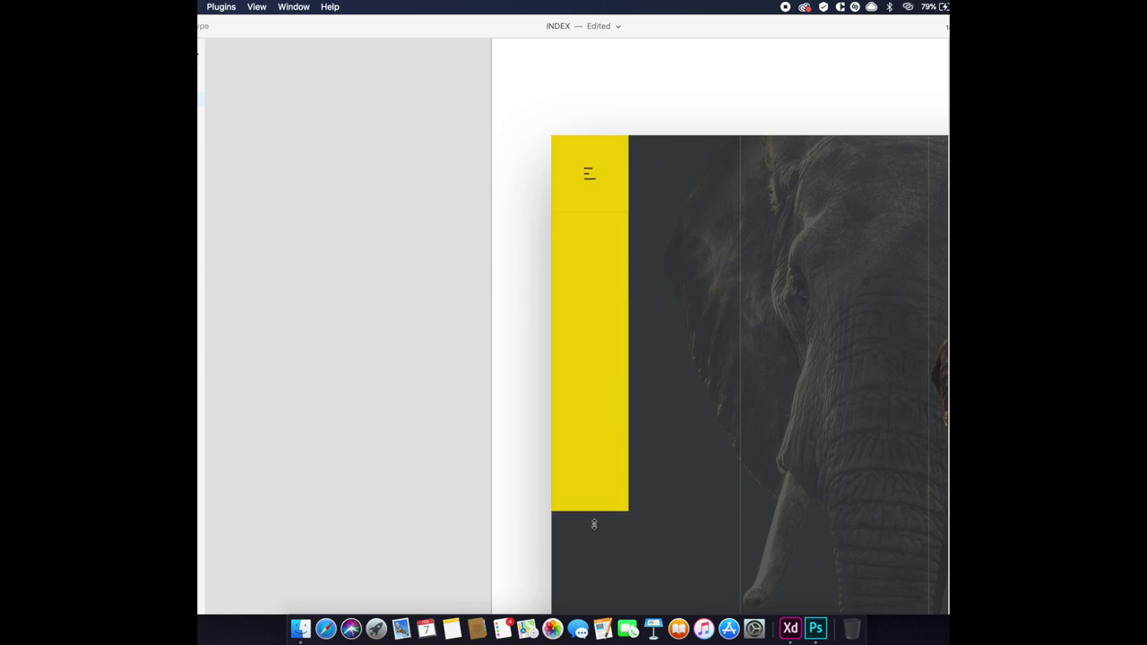
pyautogui.scroll(-5, 593, 524)
pyautogui.moveTo(584, 342); pyautogui.dragTo(594, 487)
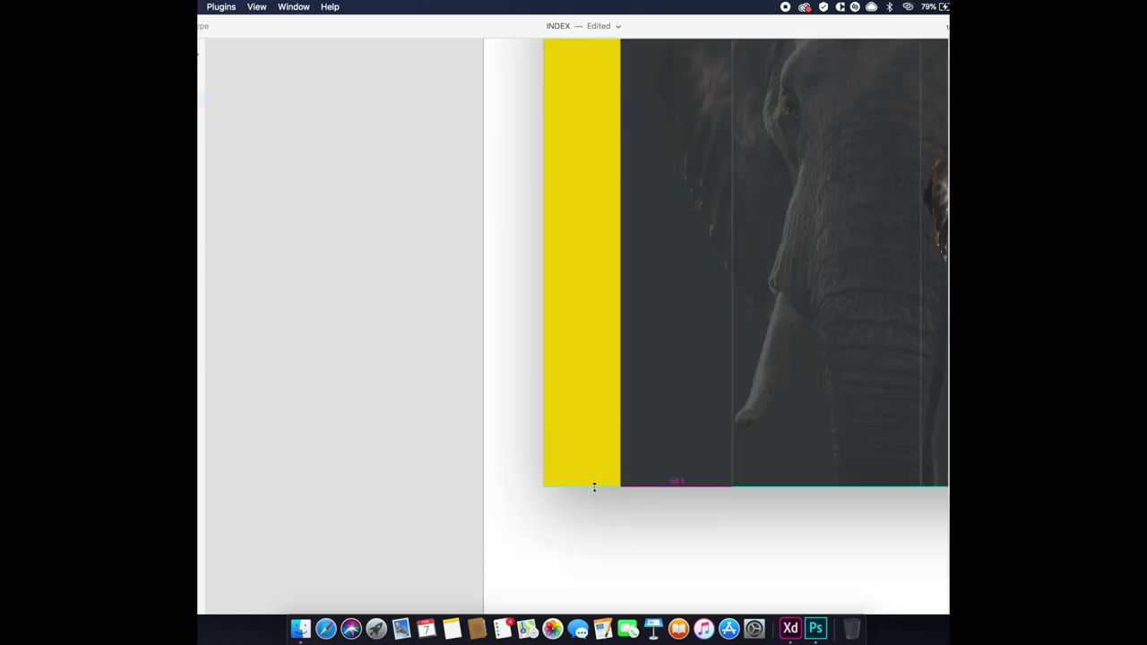
pyautogui.scroll(2, 593, 486)
pyautogui.moveTo(851, 296); pyautogui.dragTo(842, 324)
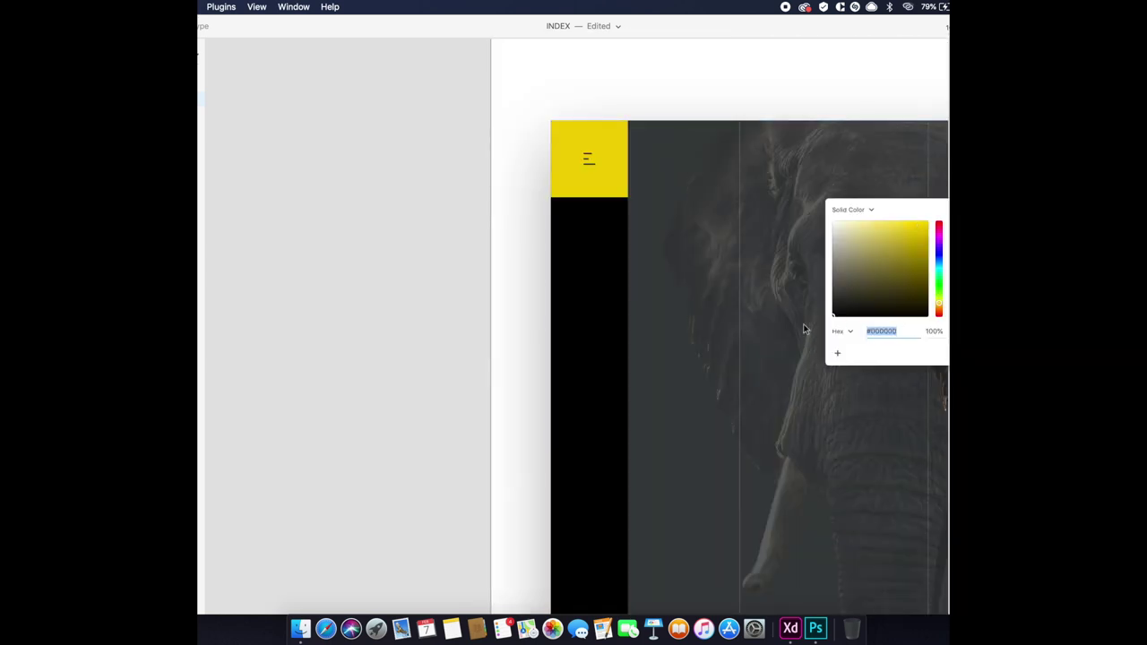
pyautogui.press('Escape')
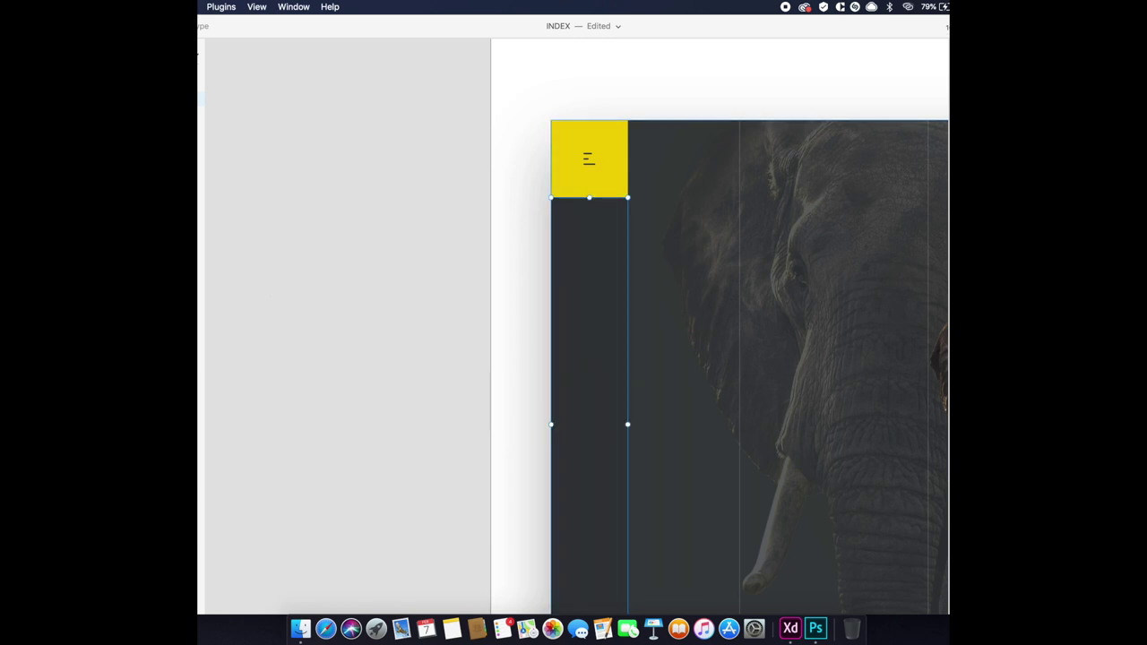
pyautogui.press('Escape')
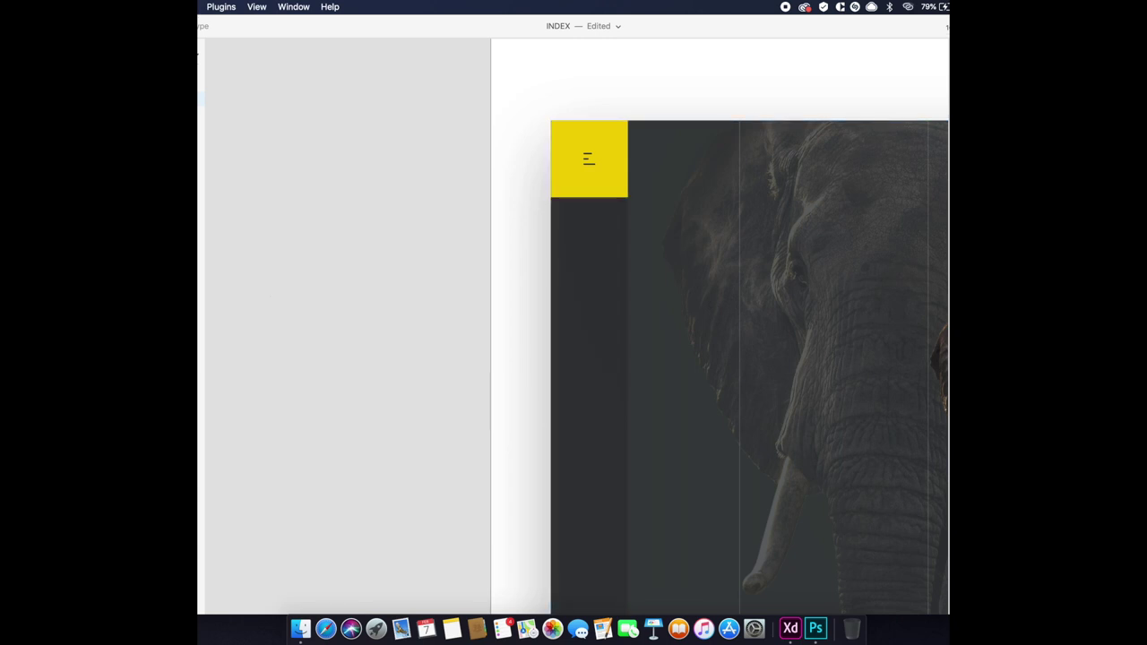
pyautogui.scroll(-5, 503, 296)
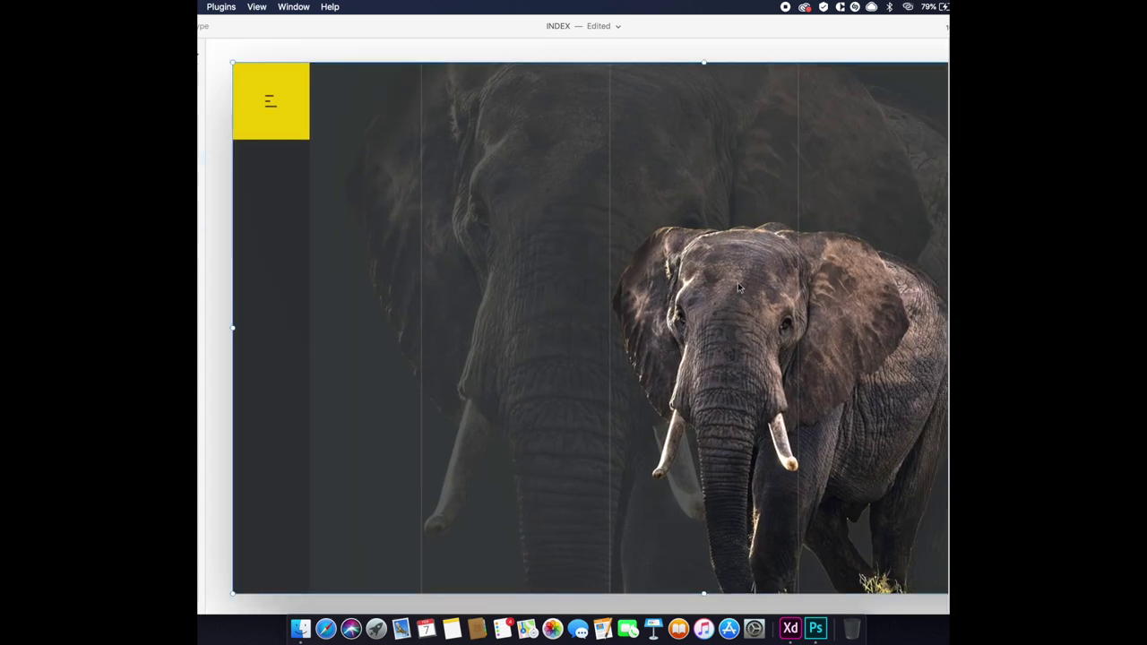
pyautogui.scroll(2, 483, 209)
pyautogui.scroll(-2, 483, 212)
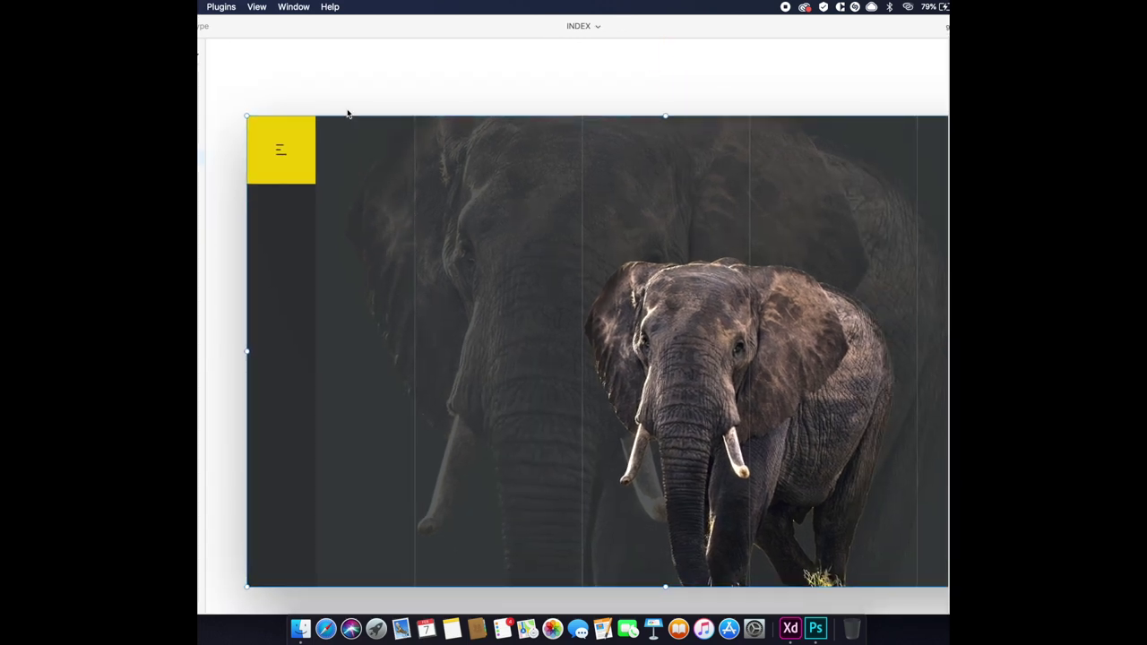
# Type the title 'Dawn Elephant' on two lines in a new text box.
pyautogui.click(450, 266)
pyautogui.write('Dawn')
pyautogui.press('Return')
pyautogui.write('WWnt')
pyautogui.press('Escape')
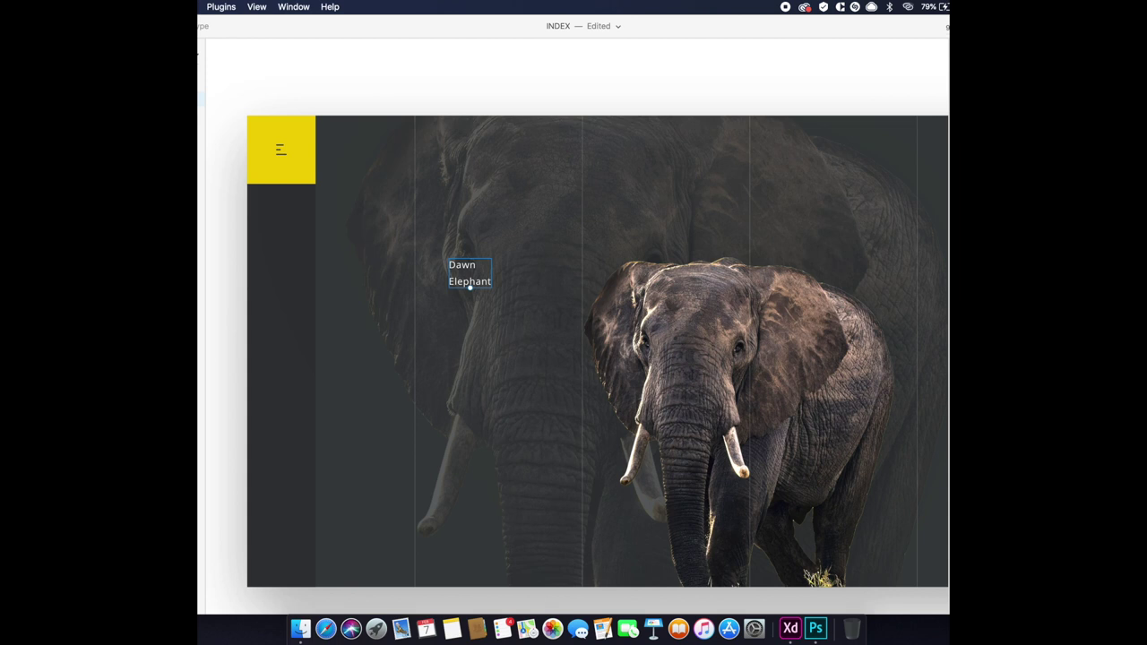
# Switch the title to a serif font, enlarge it, and position it left of the elephant.
pyautogui.press('Down')
pyautogui.press('Up')
pyautogui.press('Up')
pyautogui.press('Up')
pyautogui.press('Up')
pyautogui.press('Up')
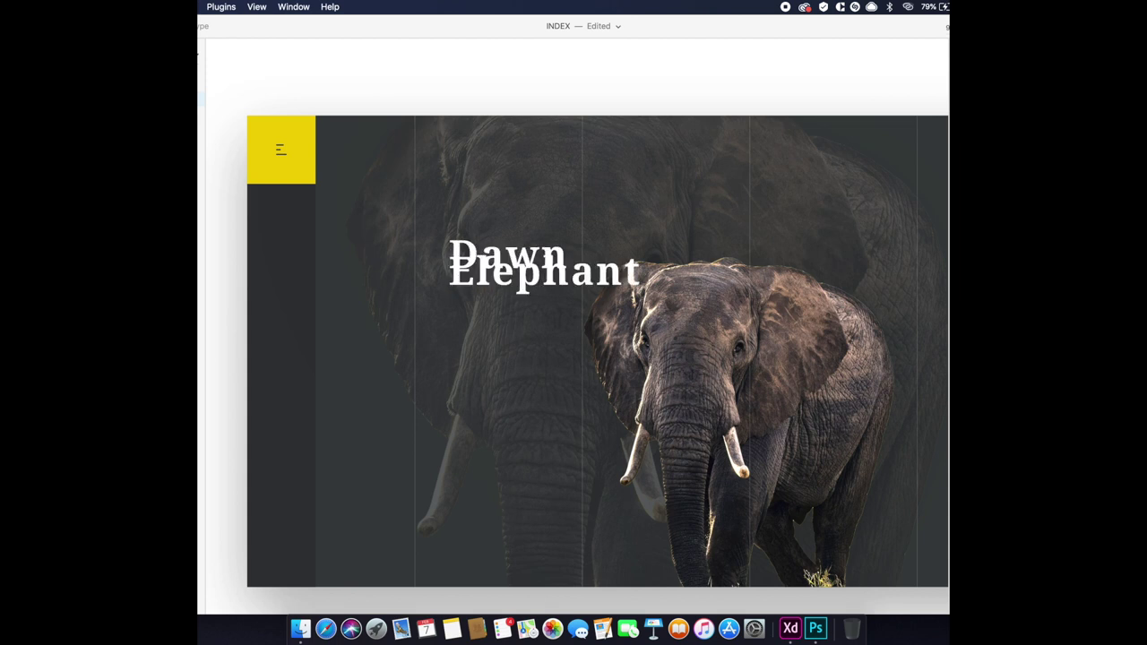
pyautogui.press('Up')
pyautogui.press('Up')
pyautogui.press('Up')
pyautogui.press('Up')
pyautogui.press('Up')
pyautogui.press('Up')
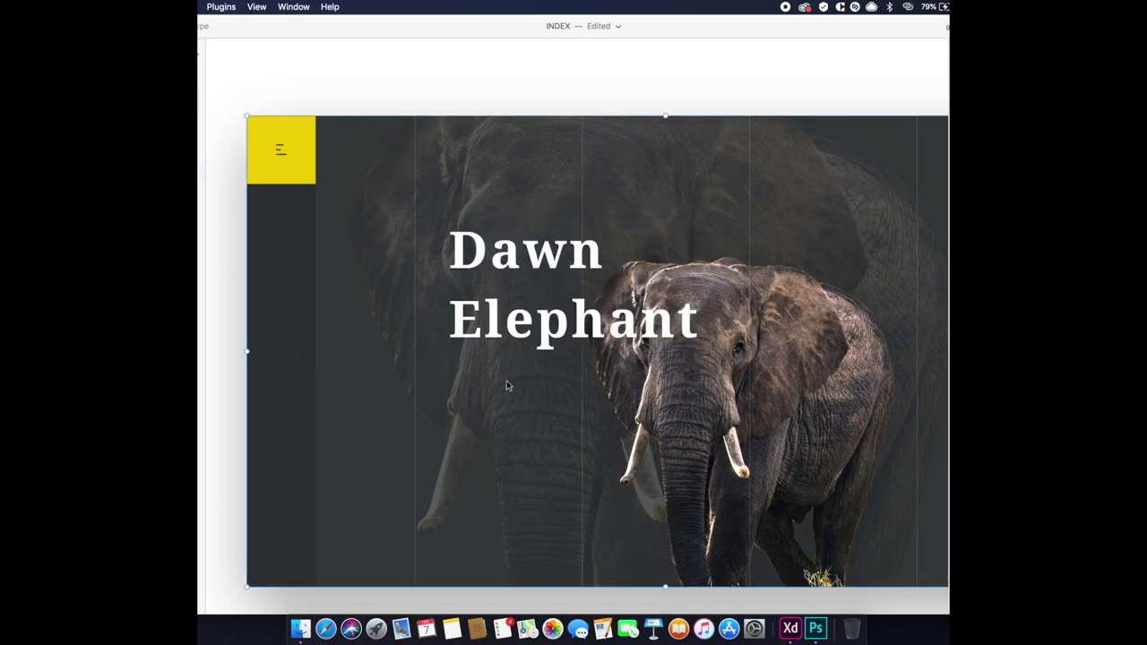
pyautogui.moveTo(508, 329); pyautogui.dragTo(402, 341)
pyautogui.press('Right')
pyautogui.press('Right')
pyautogui.press('Right')
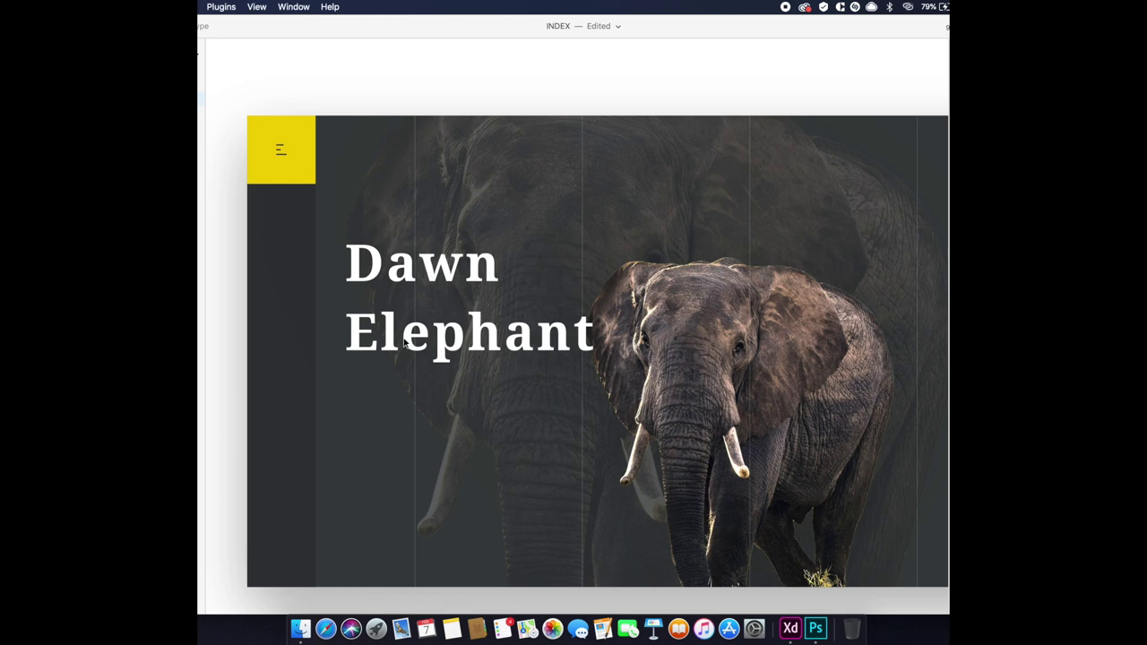
pyautogui.hotkey('shift', 'Down')
pyautogui.hotkey('shift', 'Down')
pyautogui.hotkey('shift', 'Down')
pyautogui.hotkey('shift', 'Right')
pyautogui.moveTo(390, 303); pyautogui.dragTo(391, 310)
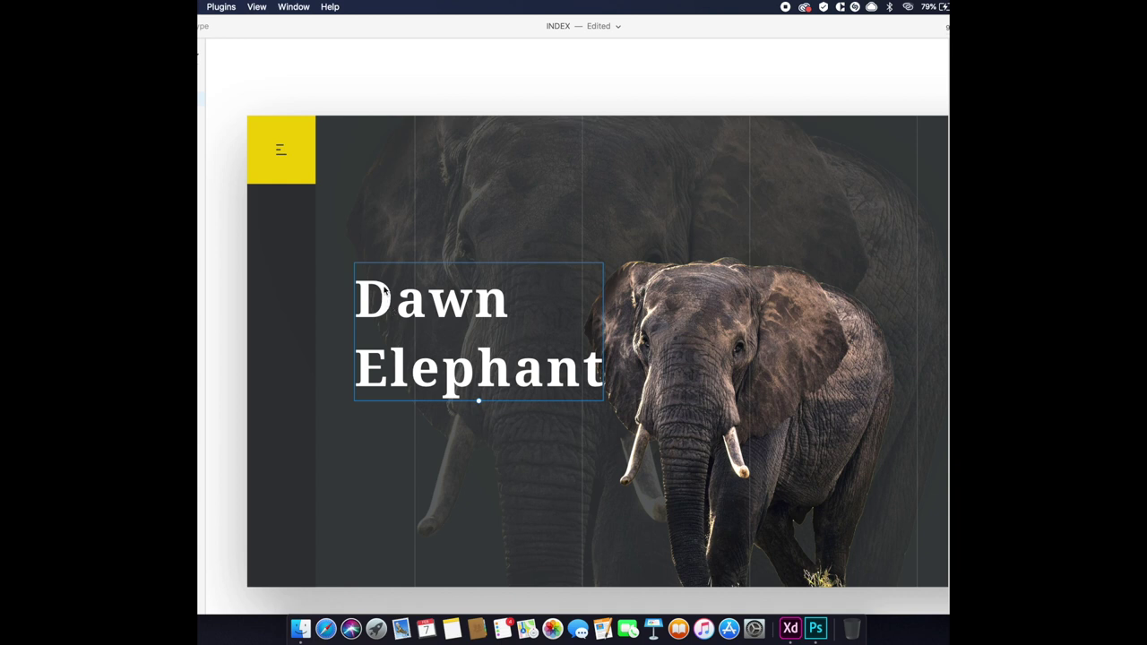
# Set the Dawn Elephant title's font size to 60.
pyautogui.click(591, 305)
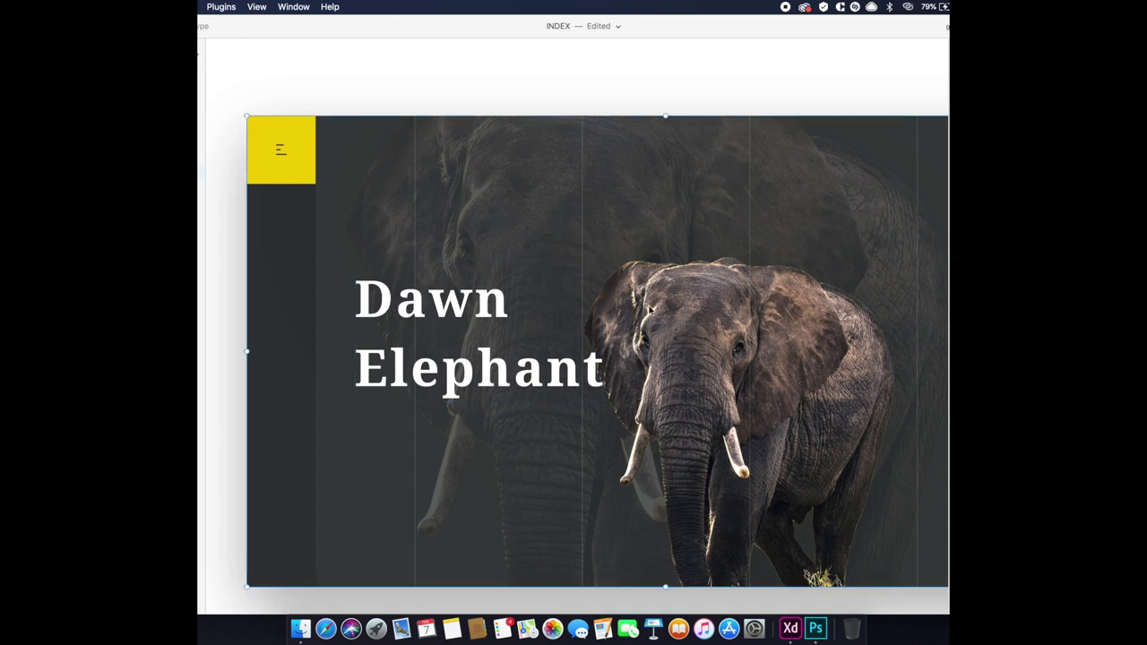
pyautogui.click(469, 297)
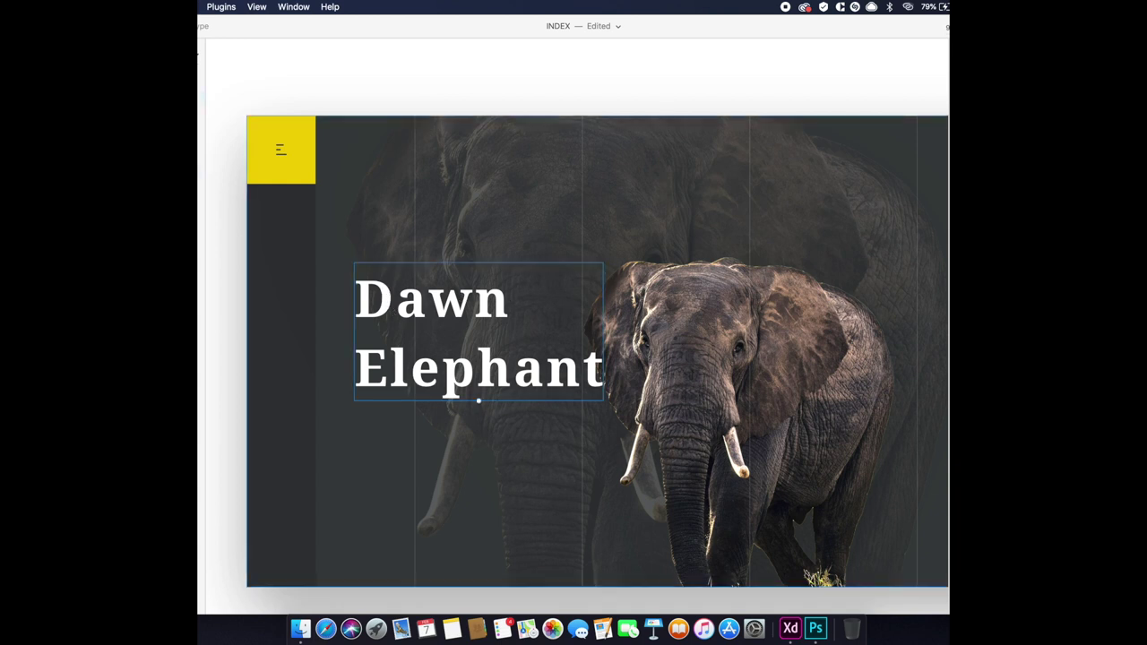
pyautogui.write('60')
pyautogui.press('Return')
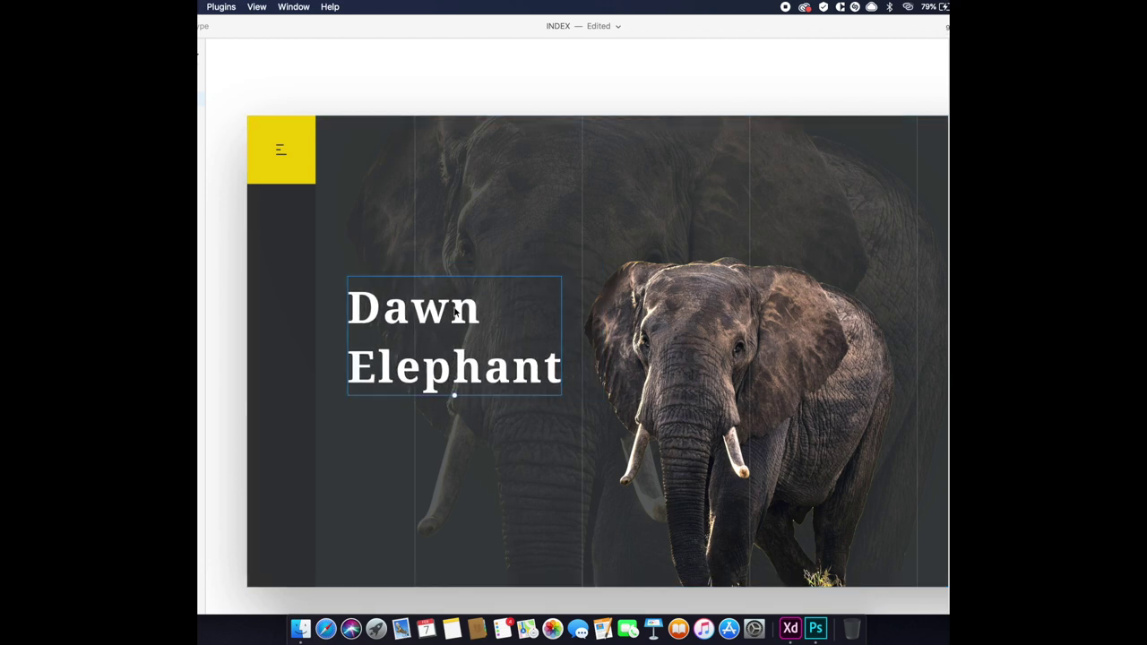
pyautogui.hscroll(2, 627, 330)
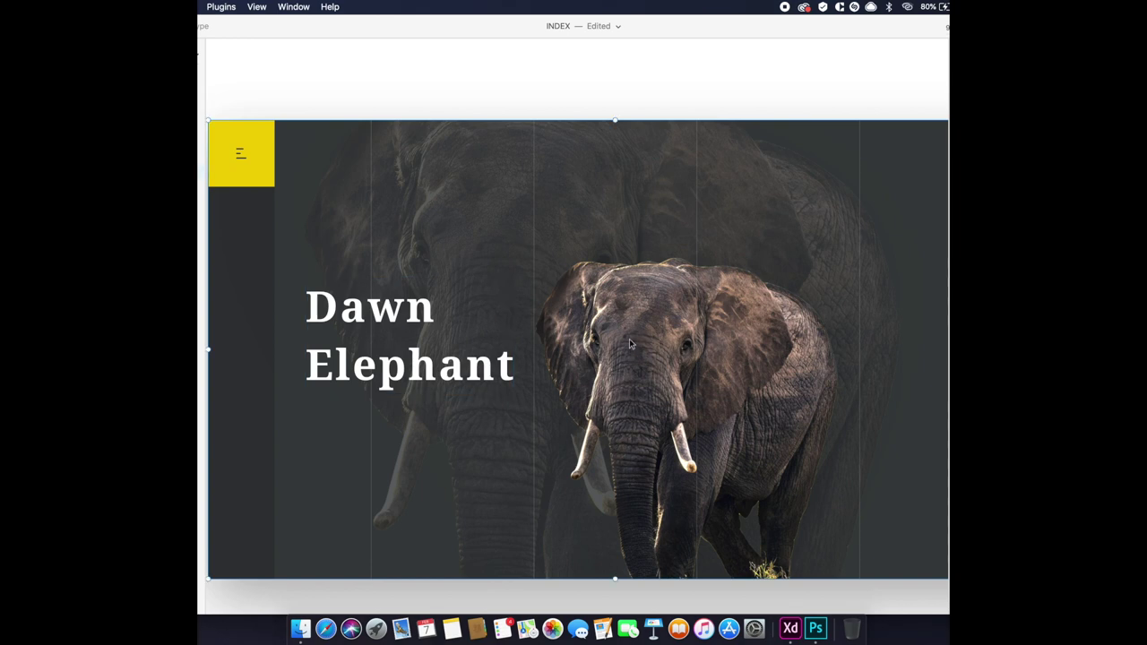
# Nudge the cutout elephant, then duplicate the title above and retype it 'African Bush Elephant'.
pyautogui.moveTo(630, 338); pyautogui.dragTo(661, 356)
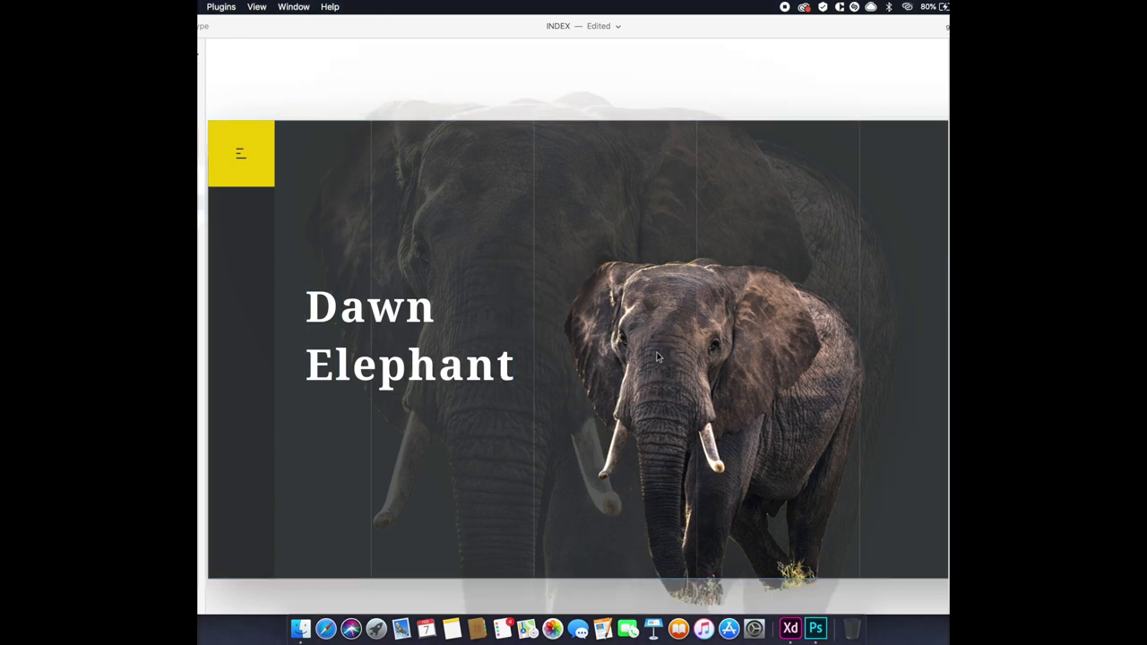
pyautogui.scroll(-5, 275, 145)
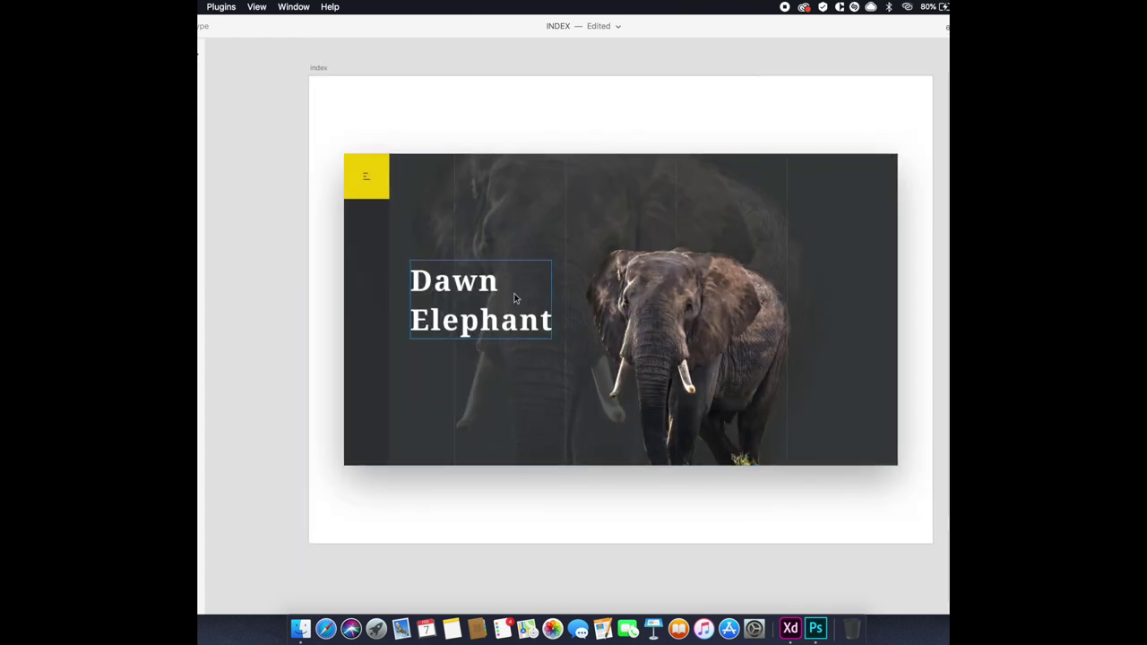
pyautogui.moveTo(454, 283); pyautogui.dragTo(453, 240)
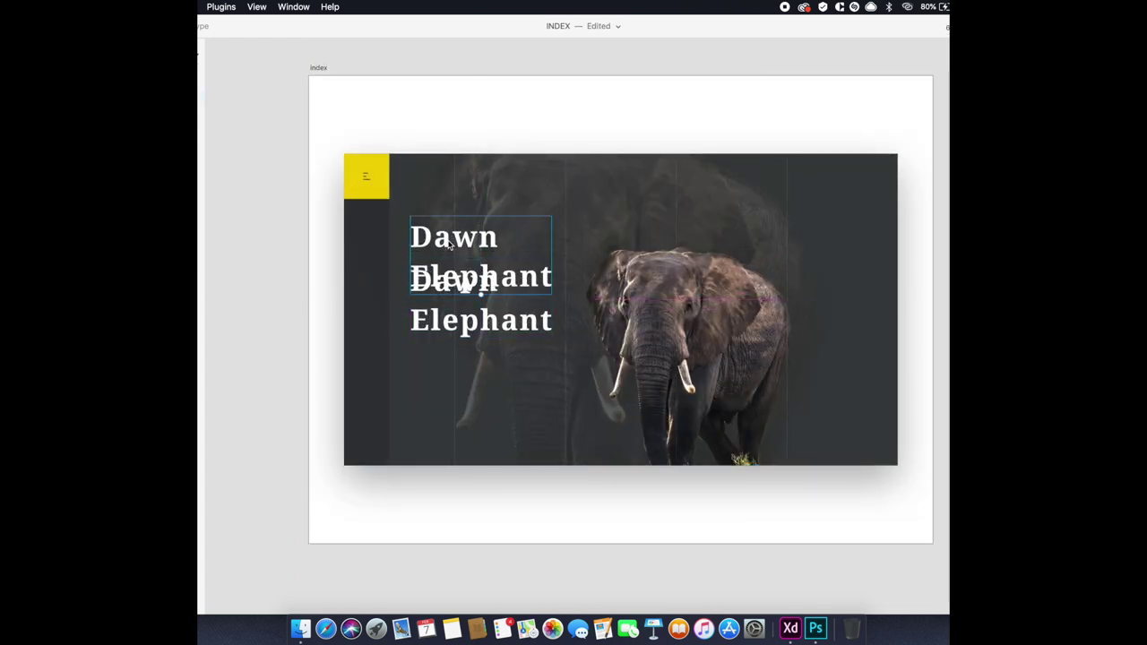
pyautogui.doubleClick(448, 241)
pyautogui.press('super+a')
pyautogui.write('African Bush Elephant')
pyautogui.press('Escape')
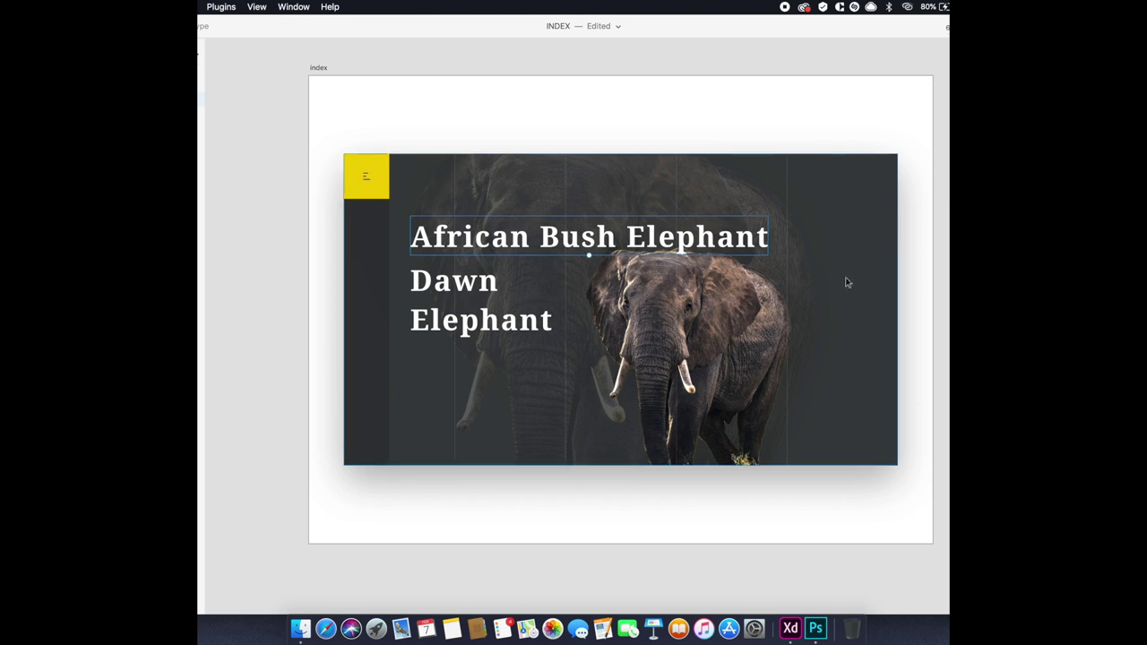
# Make the subtitle small Open Sans Regular and retype it in uppercase as 'AFRICAN BUSH ELEPHANT'.
pyautogui.press('Return')
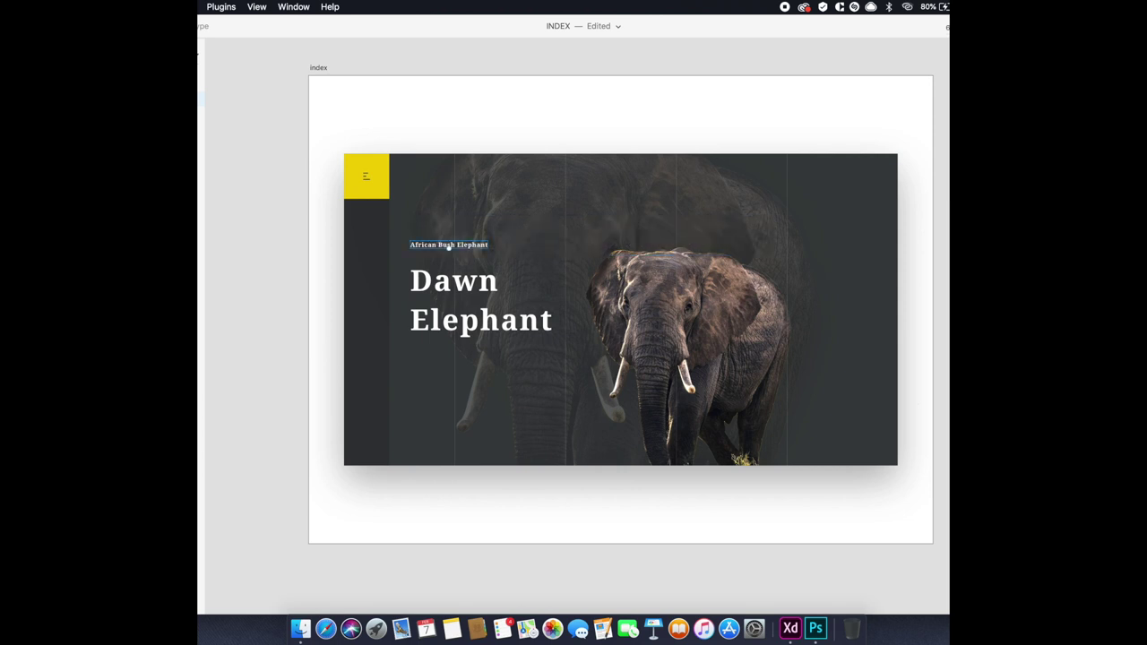
pyautogui.write('Open Sans')
pyautogui.press('Return')
pyautogui.scroll(3, 466, 250)
pyautogui.doubleClick(420, 251)
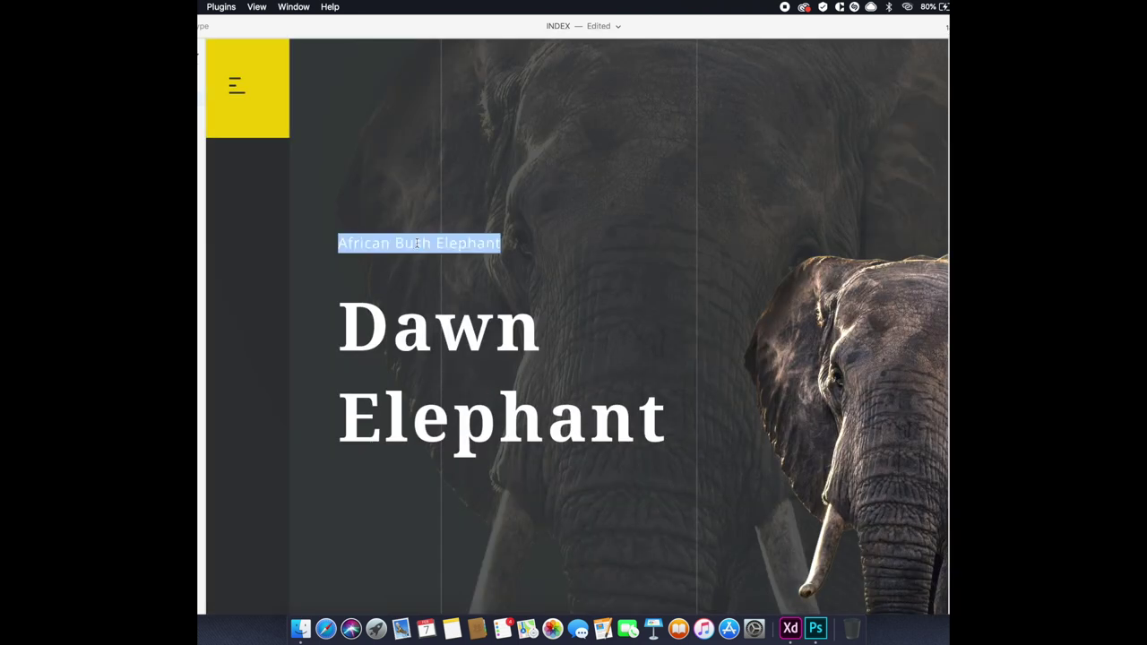
pyautogui.write('AFRICAN BUSH EL')
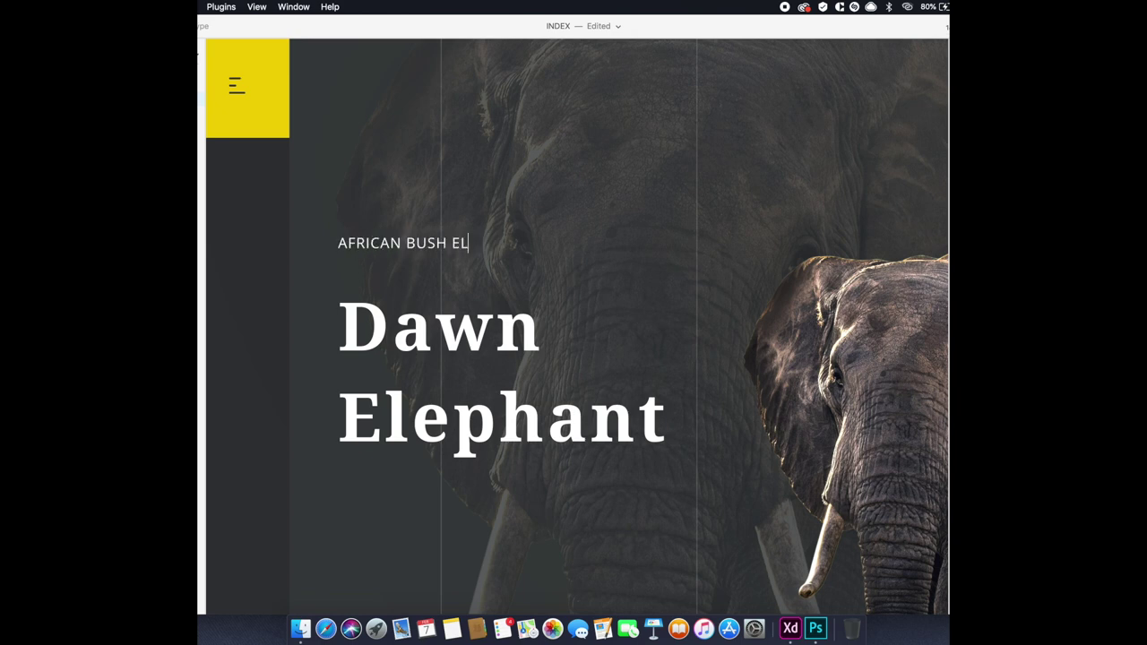
pyautogui.write('EPHANT')
pyautogui.press('Escape')
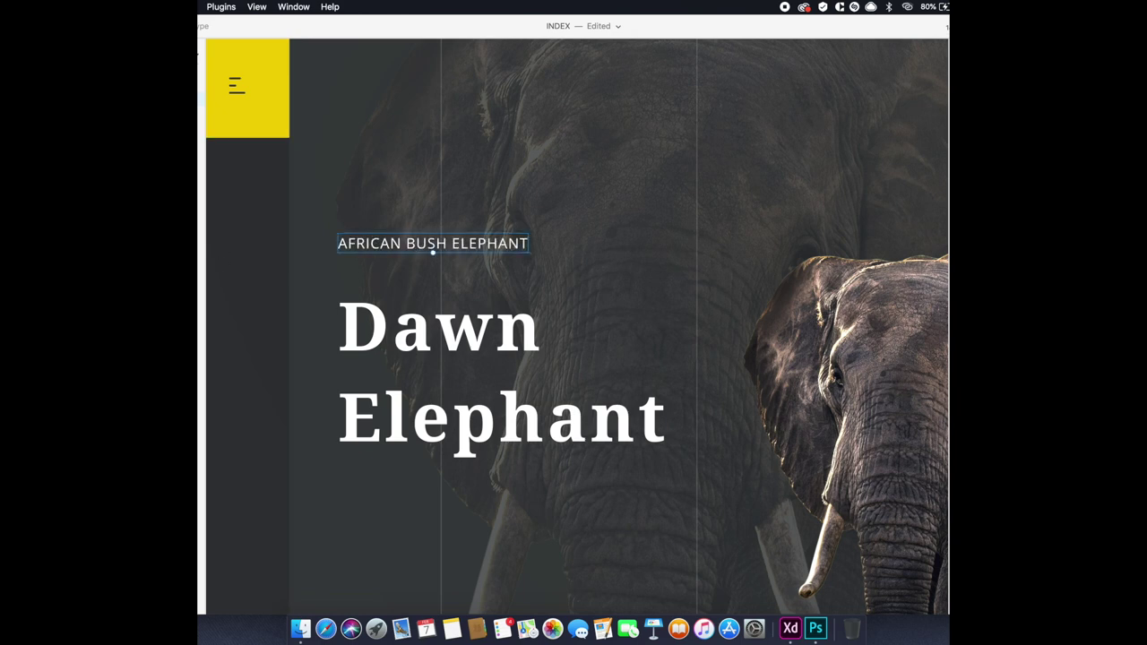
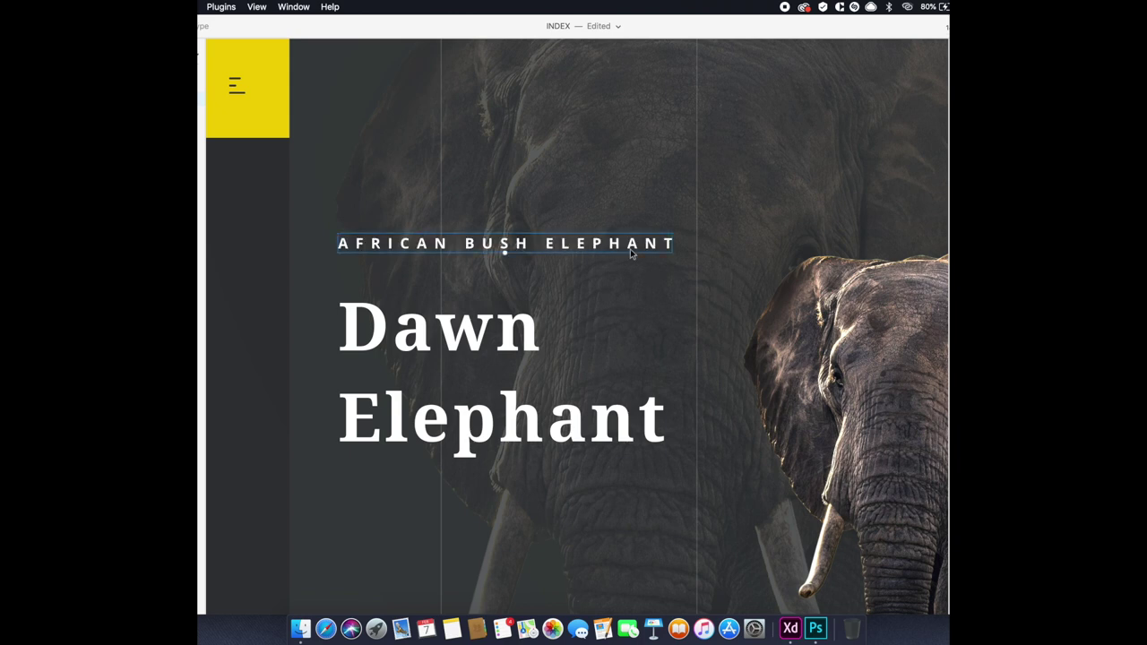
# Draw a placeholder body-copy text box just below the Dawn Elephant headline.
pyautogui.scroll(1, 507, 340)
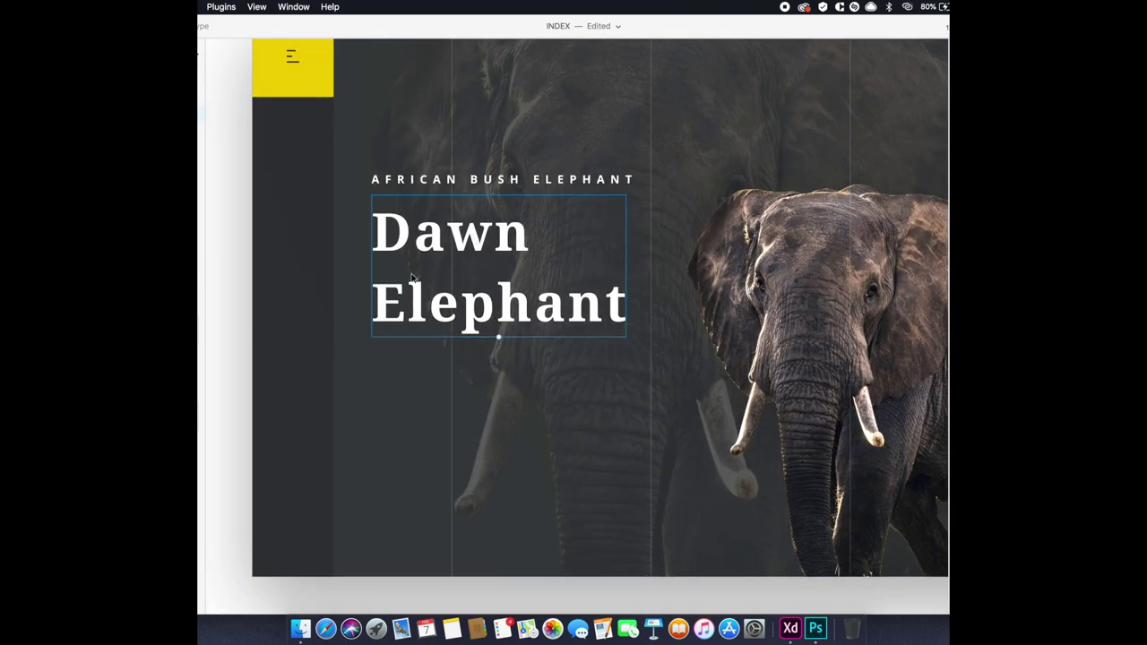
pyautogui.press('t')
pyautogui.moveTo(375, 366); pyautogui.dragTo(673, 479)
pyautogui.press('super+z')
pyautogui.press('super+z')
pyautogui.moveTo(382, 403)
pyautogui.mouseDown()
pyautogui.moveTo(424, 445)
pyautogui.moveTo(668, 495)
pyautogui.mouseUp()
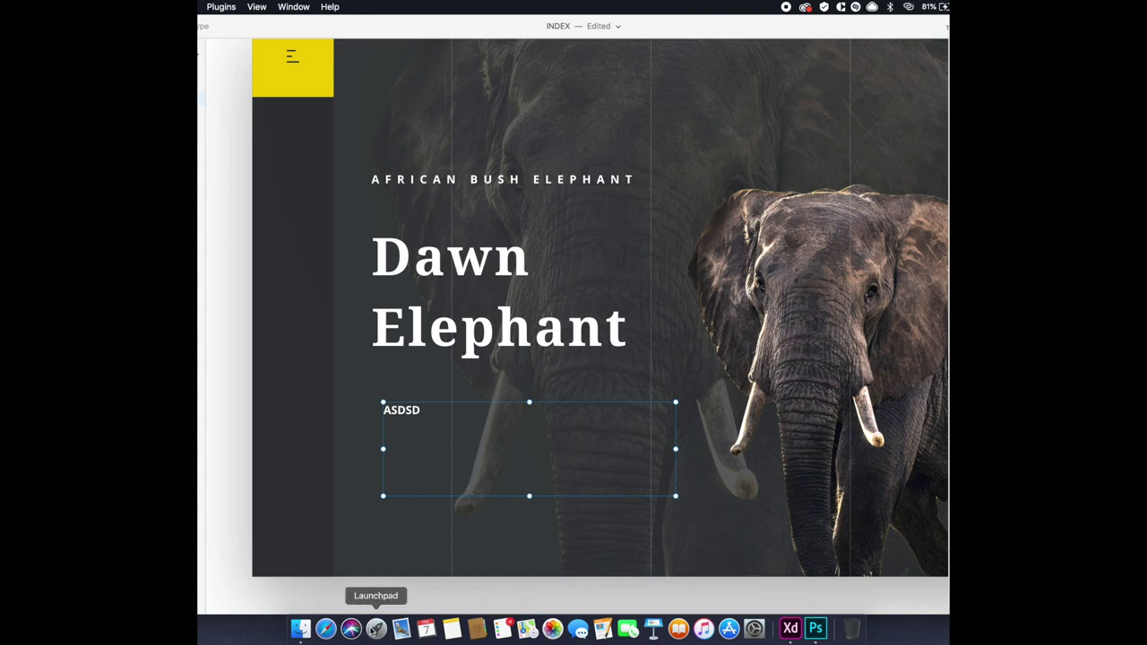
pyautogui.click(375, 630)
# Google 'african elephant' in Safari and select the African elephant description paragraph.
pyautogui.press('Escape')
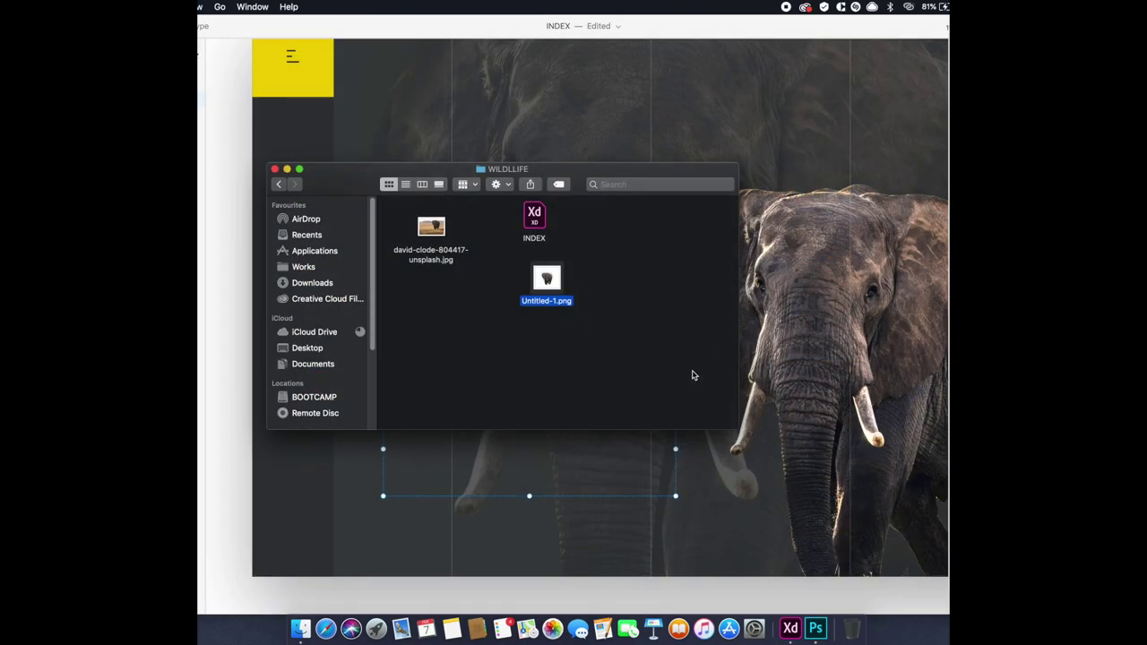
pyautogui.click(326, 628)
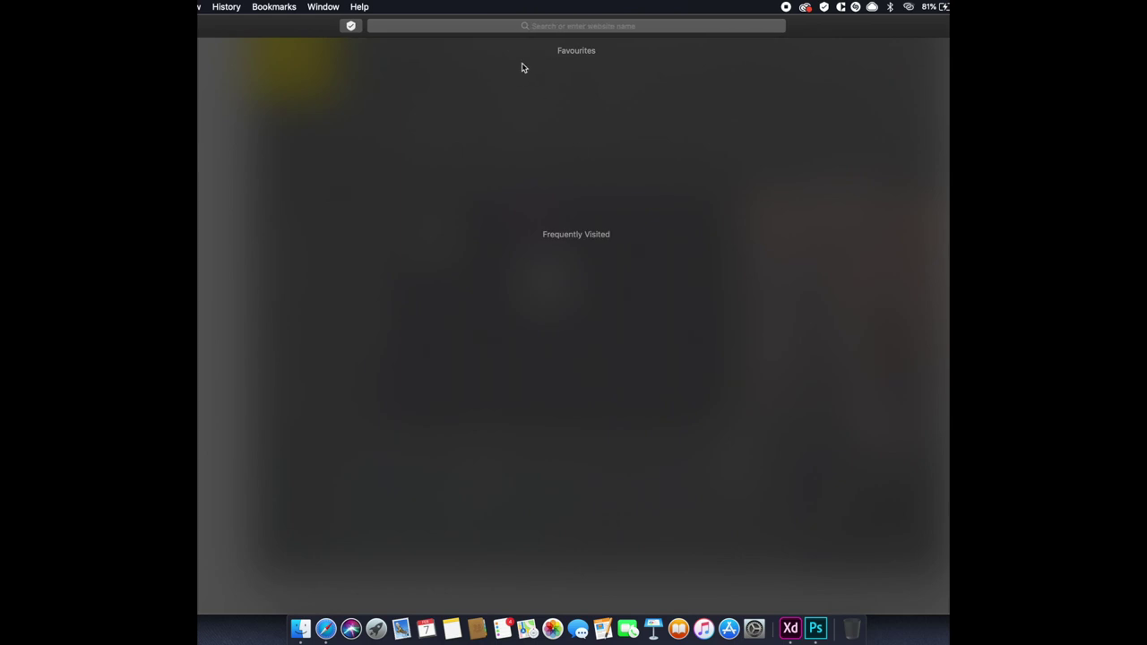
pyautogui.click(560, 27)
pyautogui.write('af')
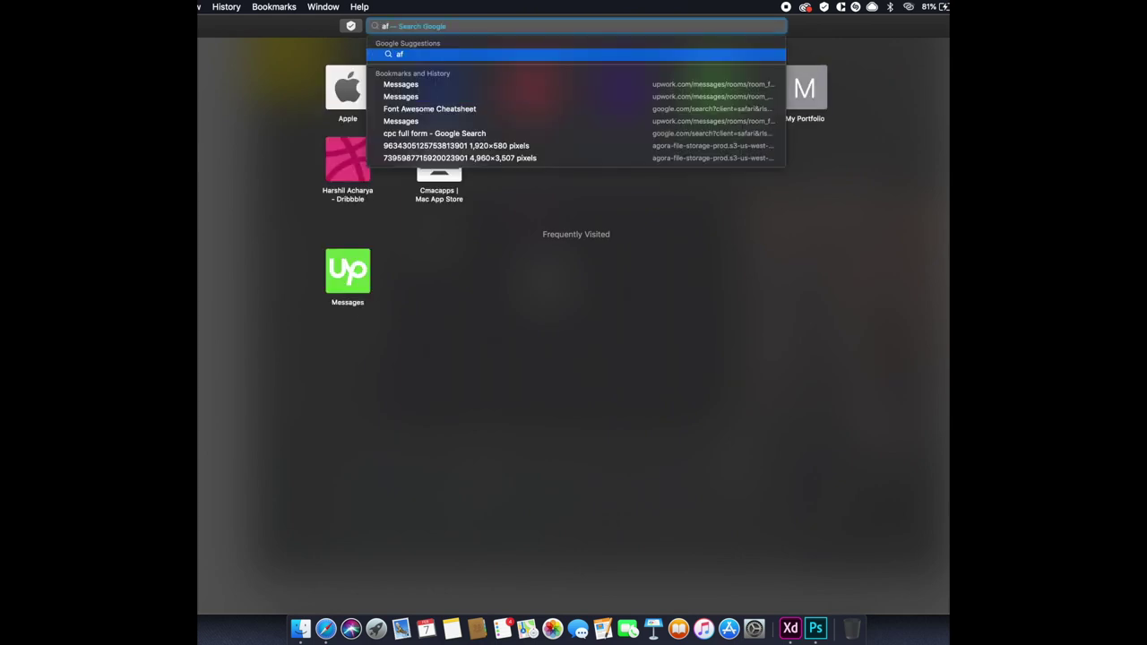
pyautogui.write('rican e')
pyautogui.press('Down')
pyautogui.press('Return')
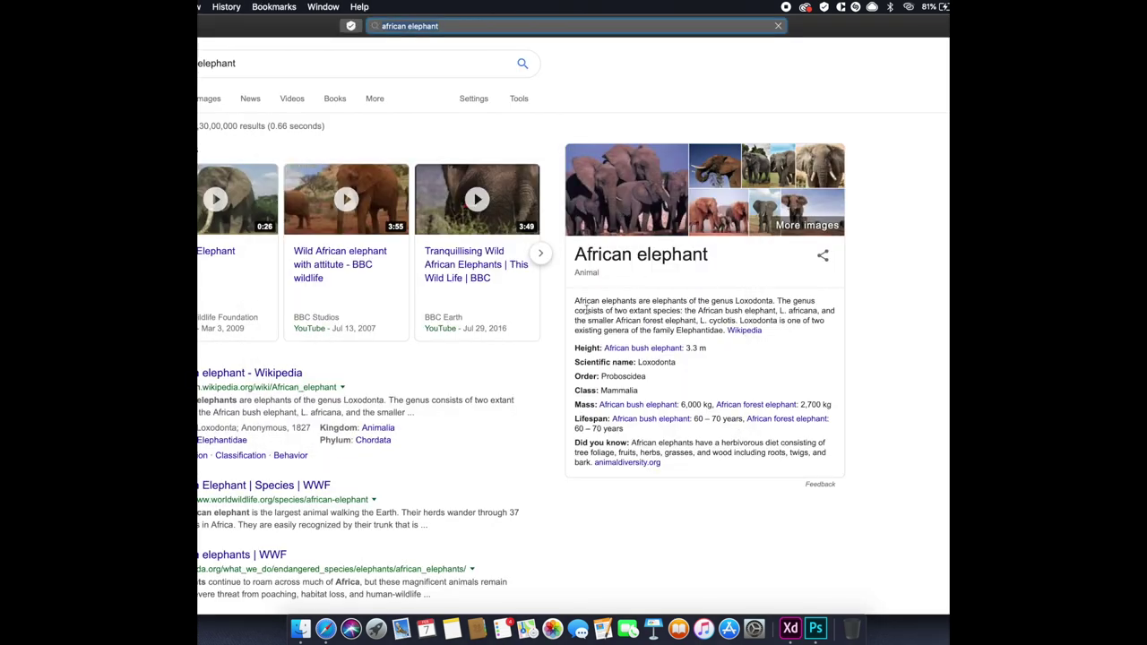
pyautogui.moveTo(583, 302); pyautogui.dragTo(645, 322)
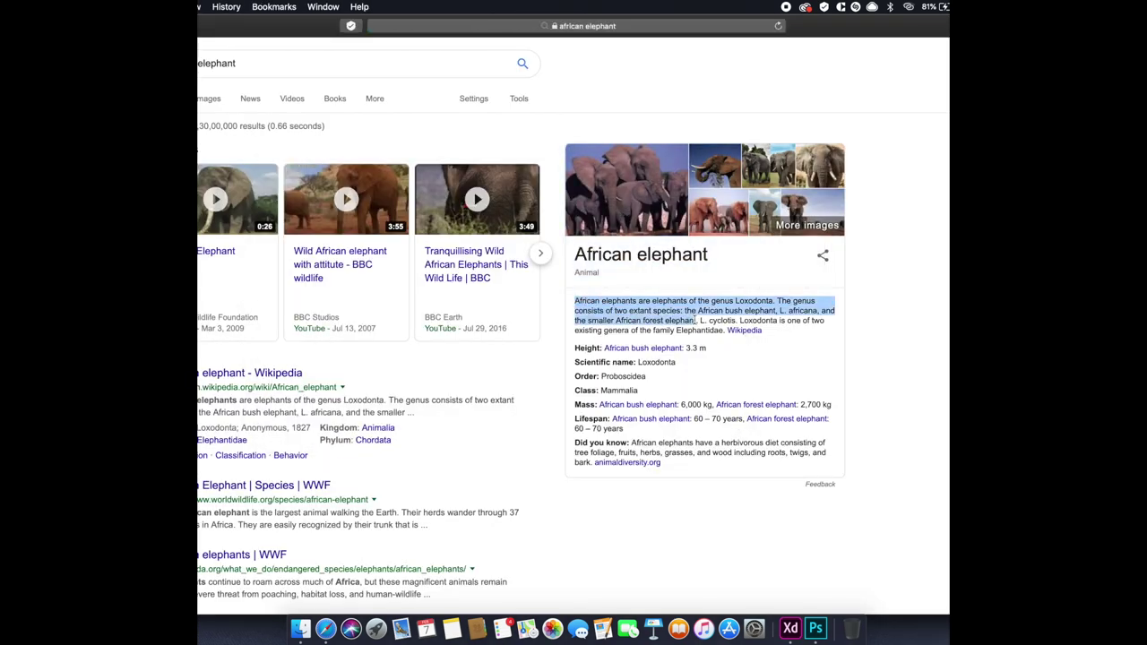
pyautogui.click(816, 629)
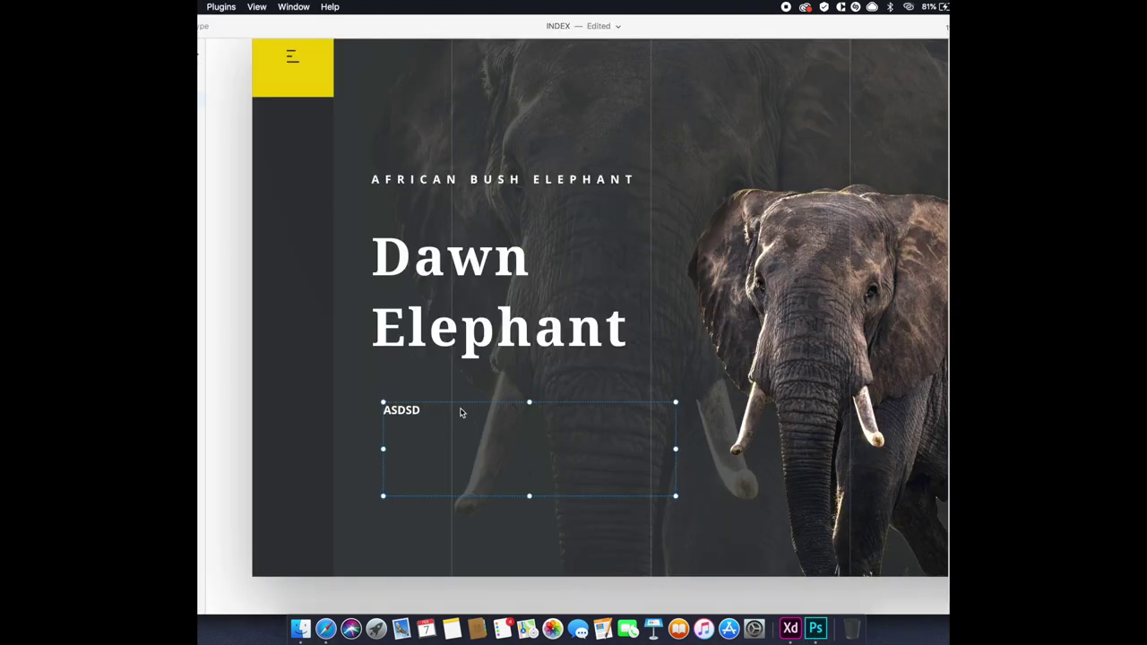
# Paste the African elephant description over the ASDSD placeholder text.
pyautogui.doubleClick(410, 409)
pyautogui.write('African elephants are elephants of the genus Loxodonta. The genus consists of two extant species: the African bush elephant, L. africana, and the smaller African forest elephant,')
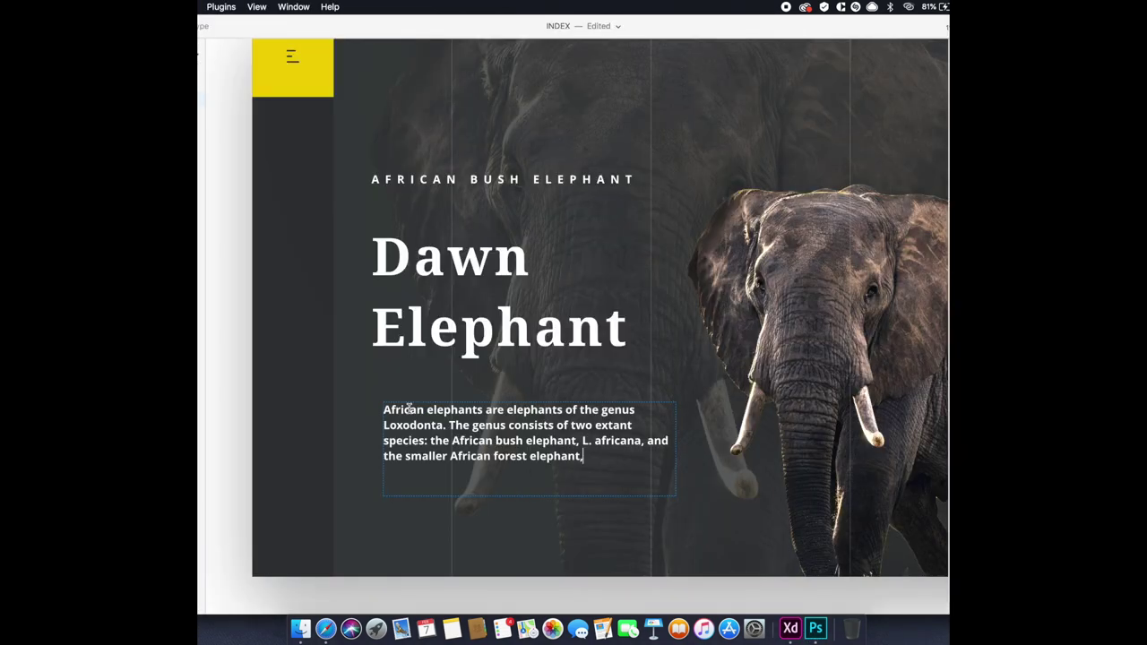
pyautogui.press('Escape')
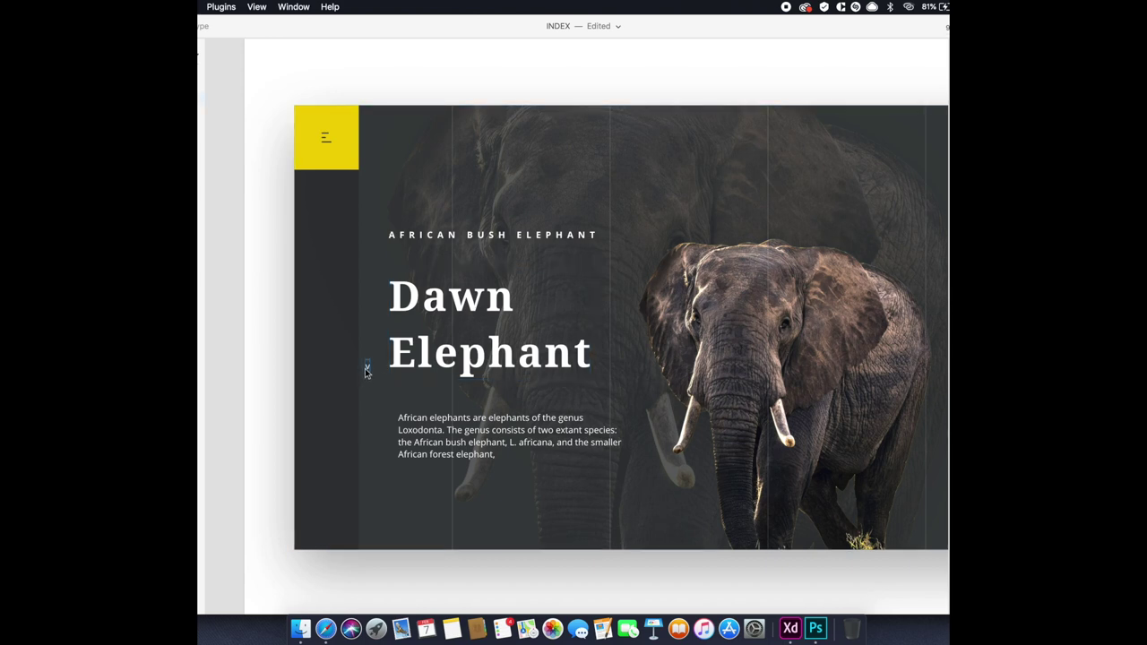
# Move the headline and paragraph up closer together and shift the text block left.
pyautogui.moveTo(415, 371); pyautogui.dragTo(416, 352)
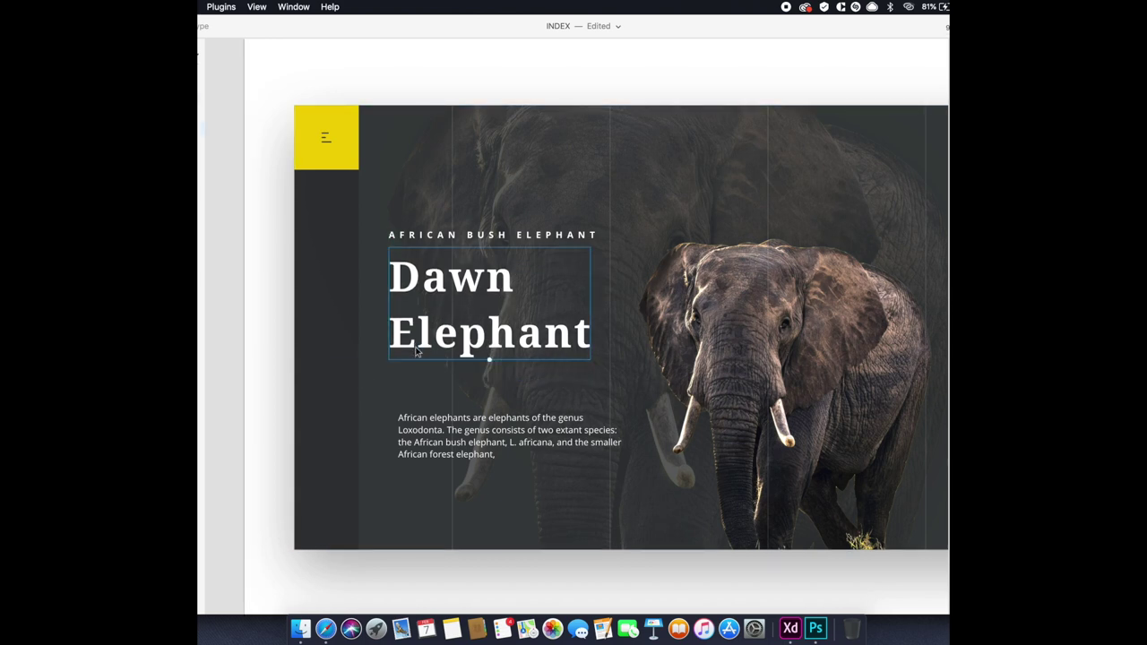
pyautogui.moveTo(423, 421); pyautogui.dragTo(422, 403)
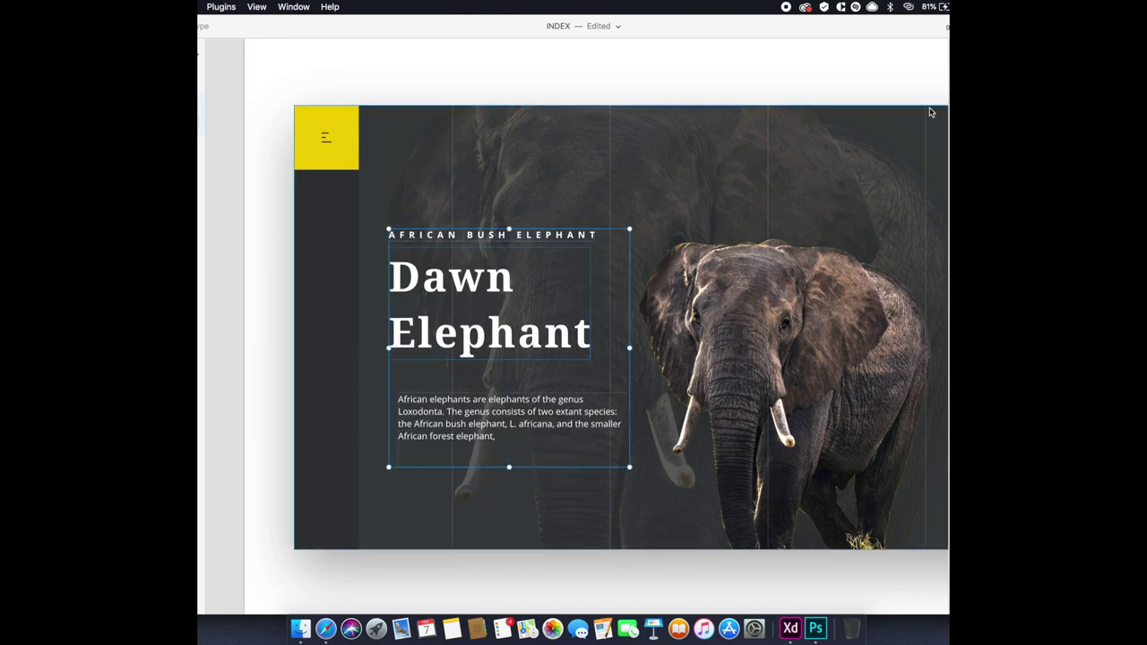
pyautogui.moveTo(434, 332); pyautogui.dragTo(423, 332)
pyautogui.click(279, 372)
# Shift the elephant photo slightly right inside its mask.
pyautogui.moveTo(615, 501)
pyautogui.mouseDown()
pyautogui.moveTo(481, 476)
pyautogui.moveTo(500, 484)
pyautogui.mouseUp()
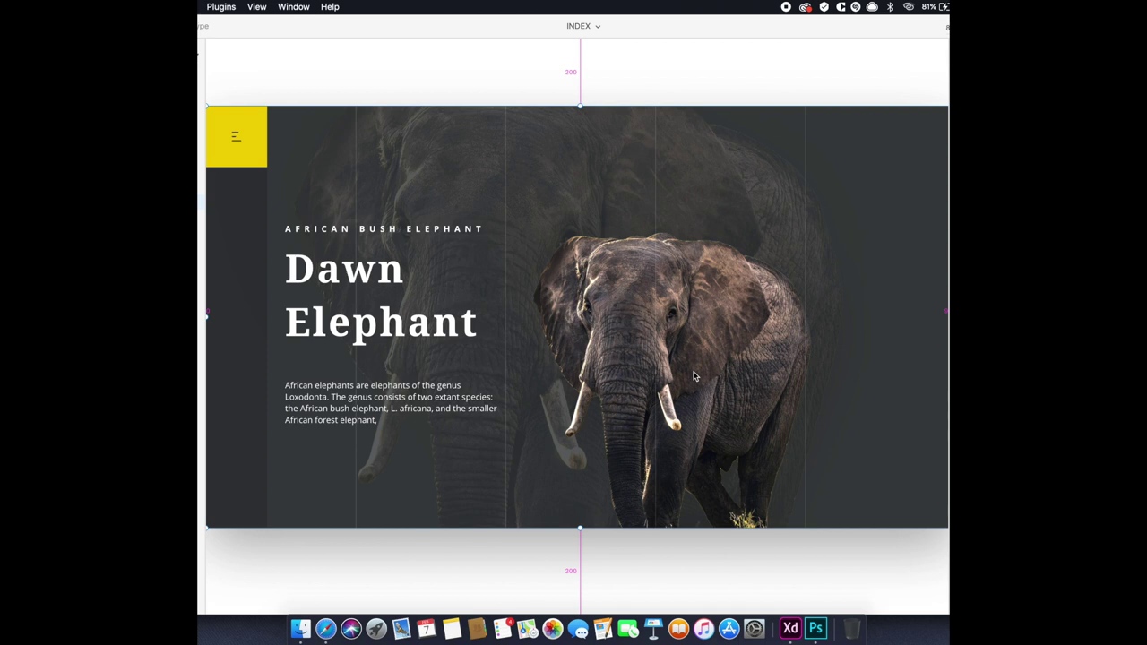
pyautogui.doubleClick(632, 317)
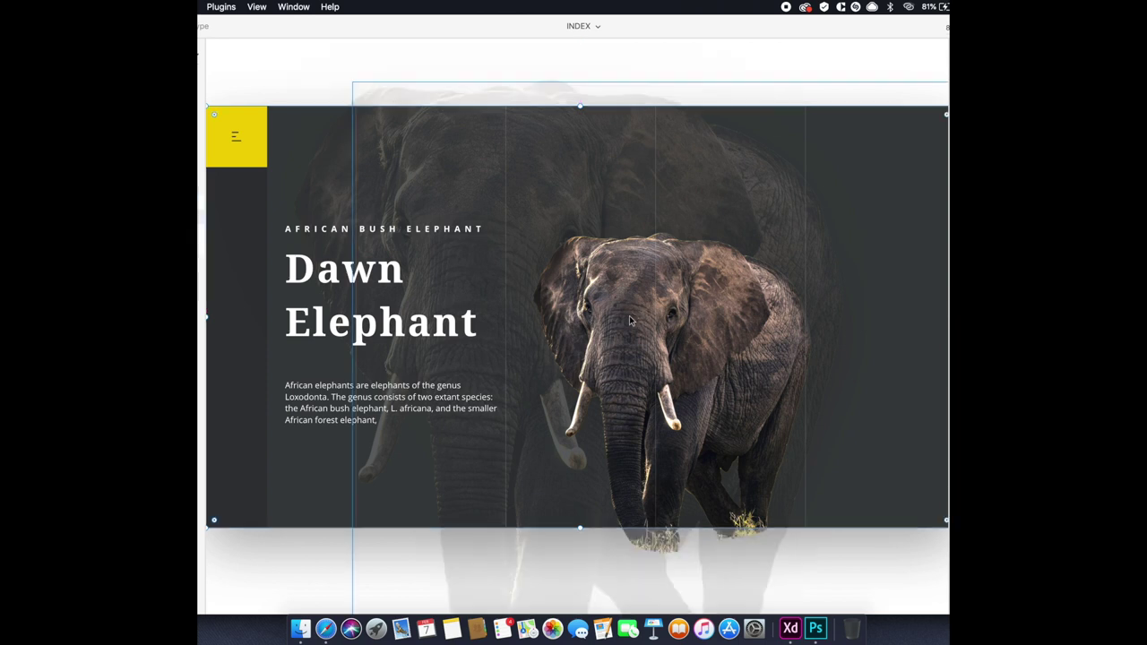
pyautogui.moveTo(631, 328); pyautogui.dragTo(633, 352)
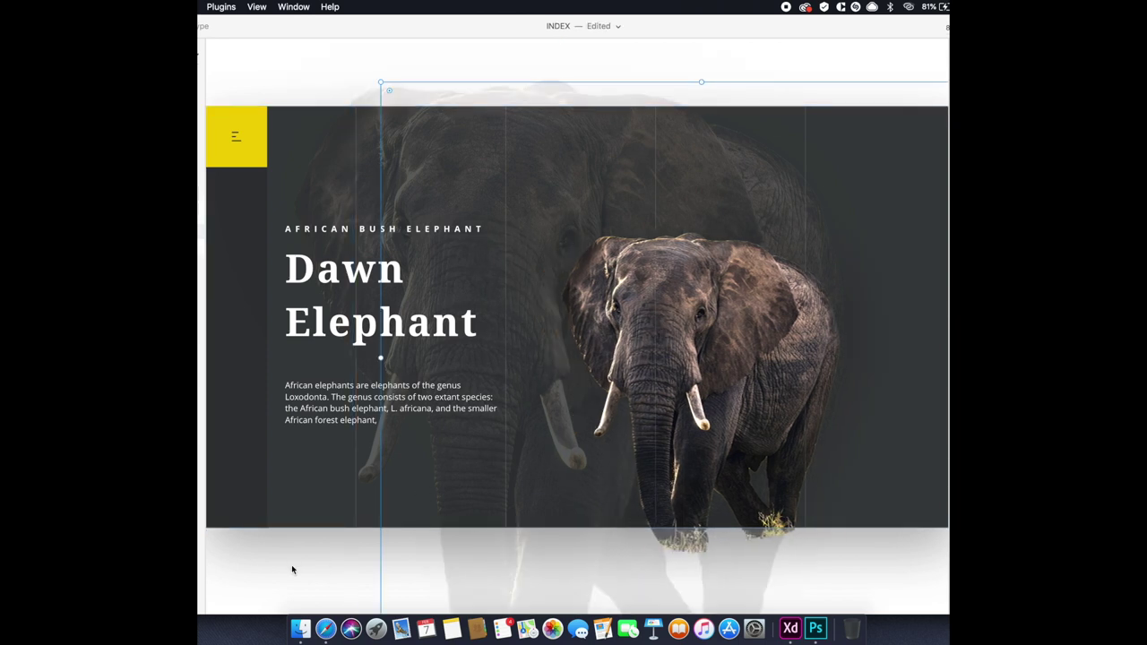
pyautogui.press('Escape')
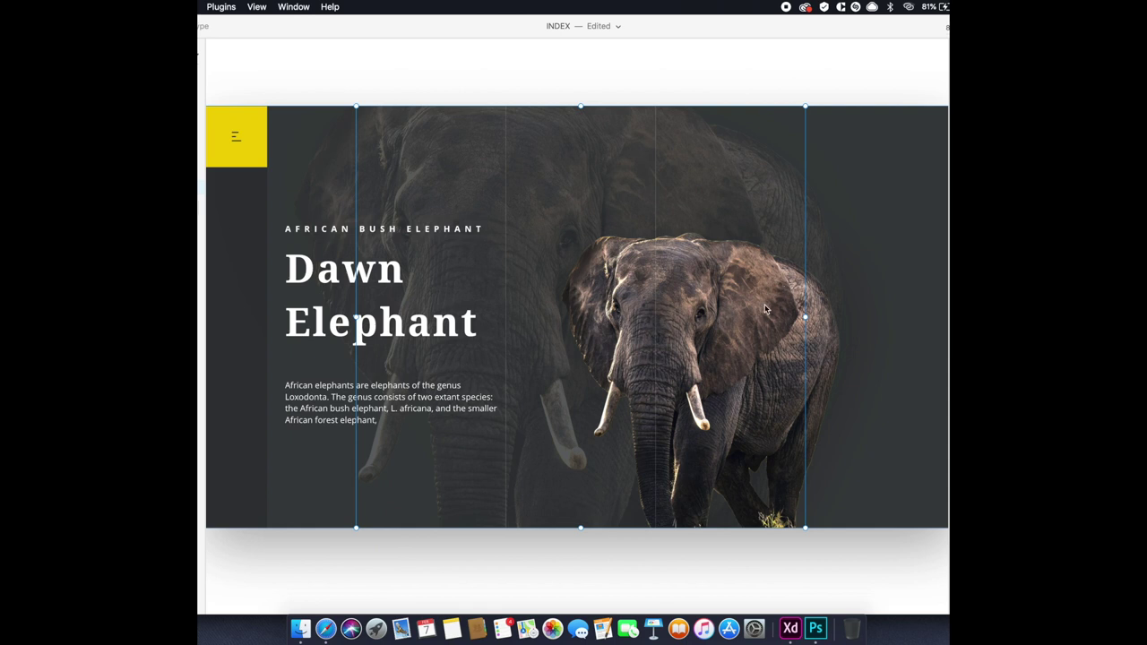
# Draw a vertical yellow line between the text block and the elephant.
pyautogui.press('Escape')
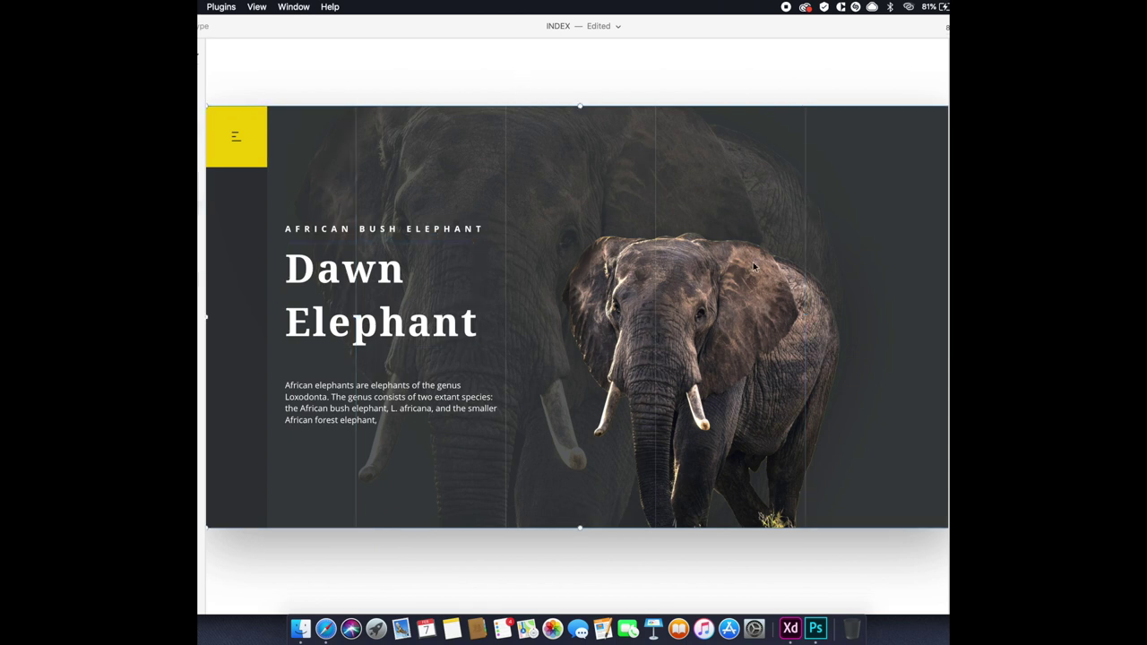
pyautogui.moveTo(533, 210); pyautogui.dragTo(533, 418)
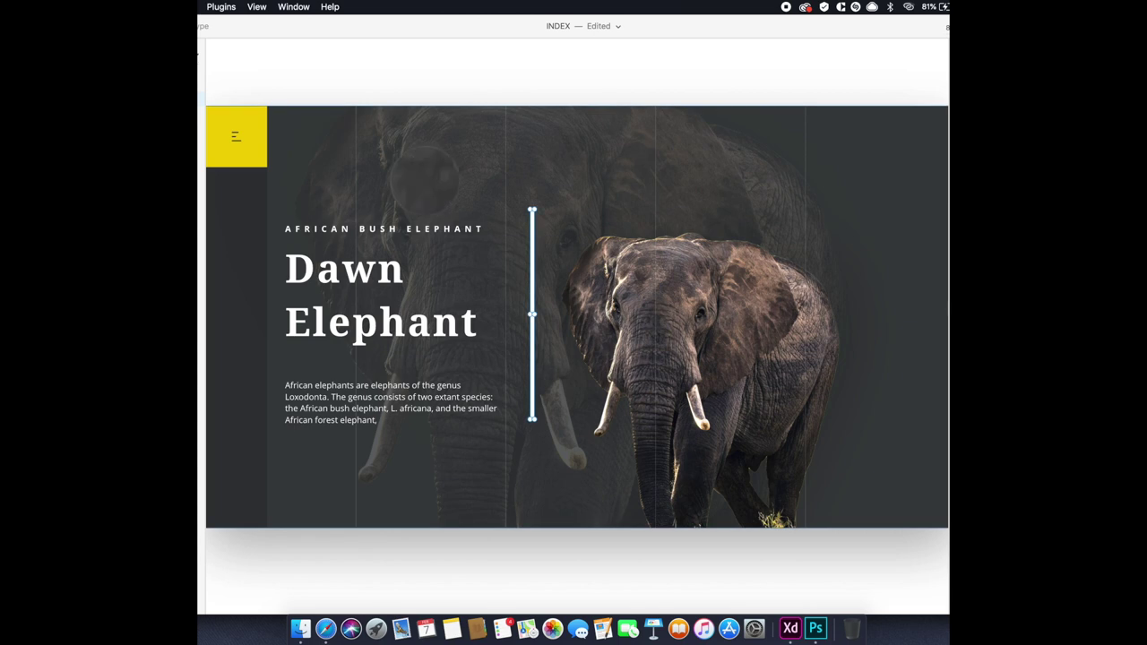
pyautogui.click(230, 155)
# Nudge the yellow line up and lengthen it downward as the frame's left edge.
pyautogui.click(529, 216)
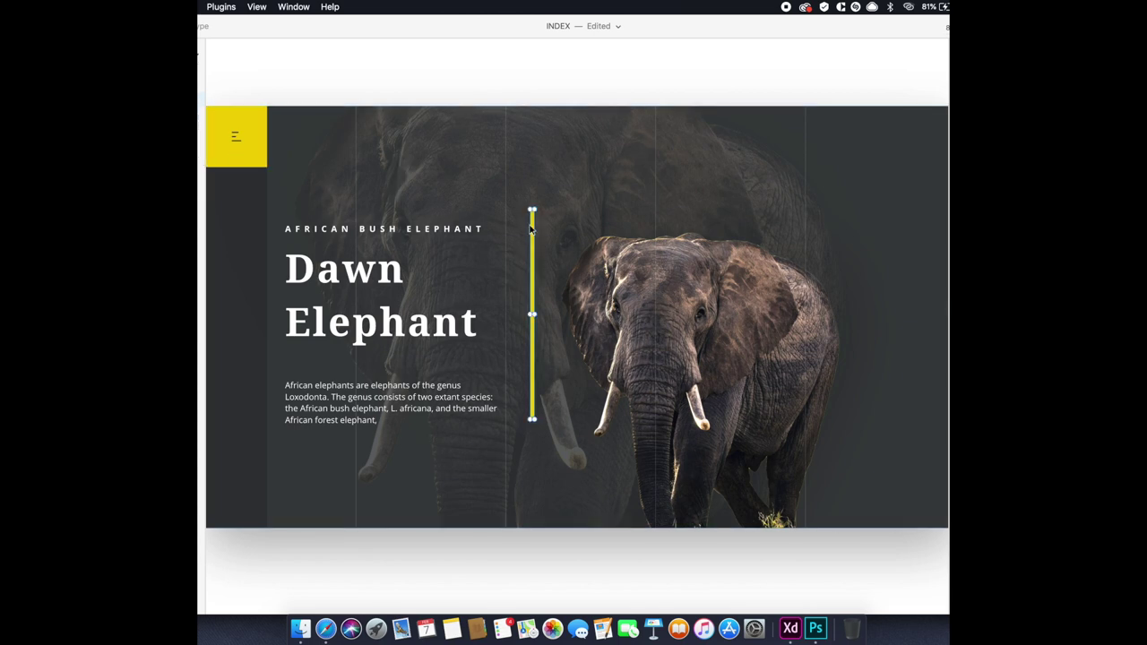
pyautogui.moveTo(534, 230); pyautogui.dragTo(531, 222)
pyautogui.scroll(3, 533, 416)
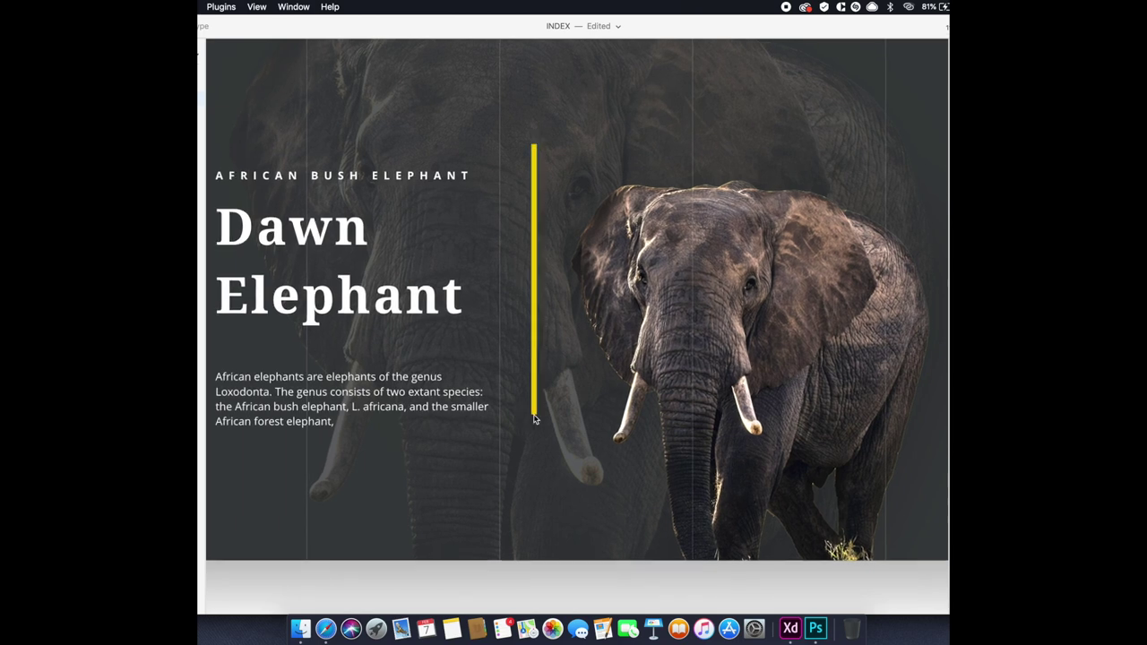
pyautogui.scroll(2, 534, 418)
pyautogui.moveTo(536, 415); pyautogui.dragTo(535, 520)
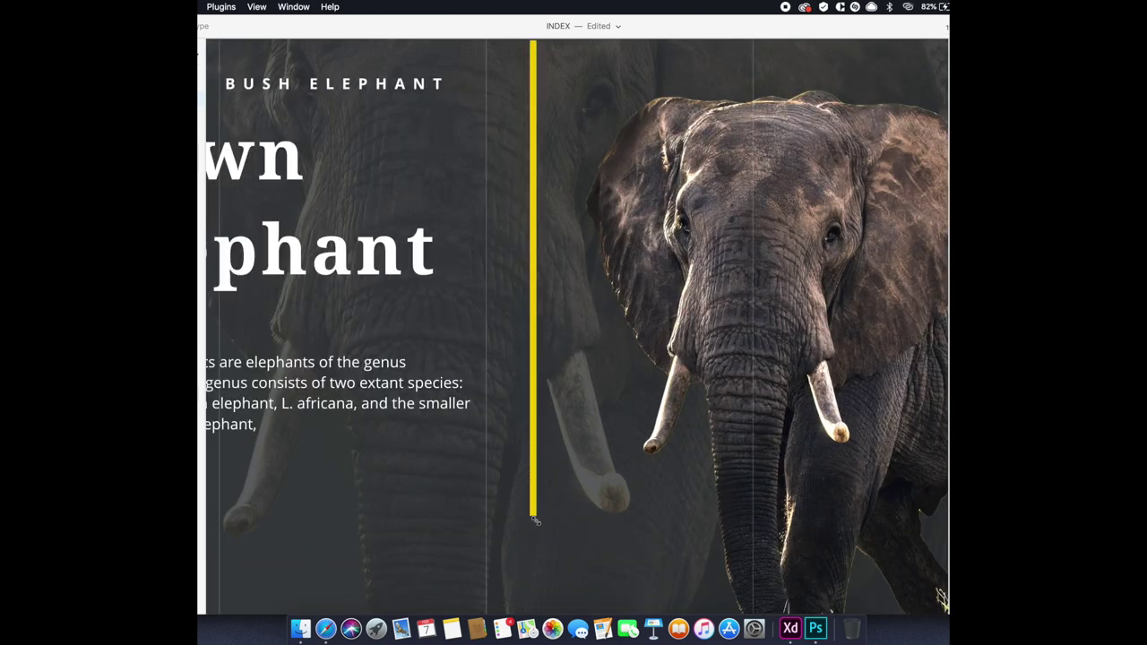
pyautogui.scroll(-2, 536, 522)
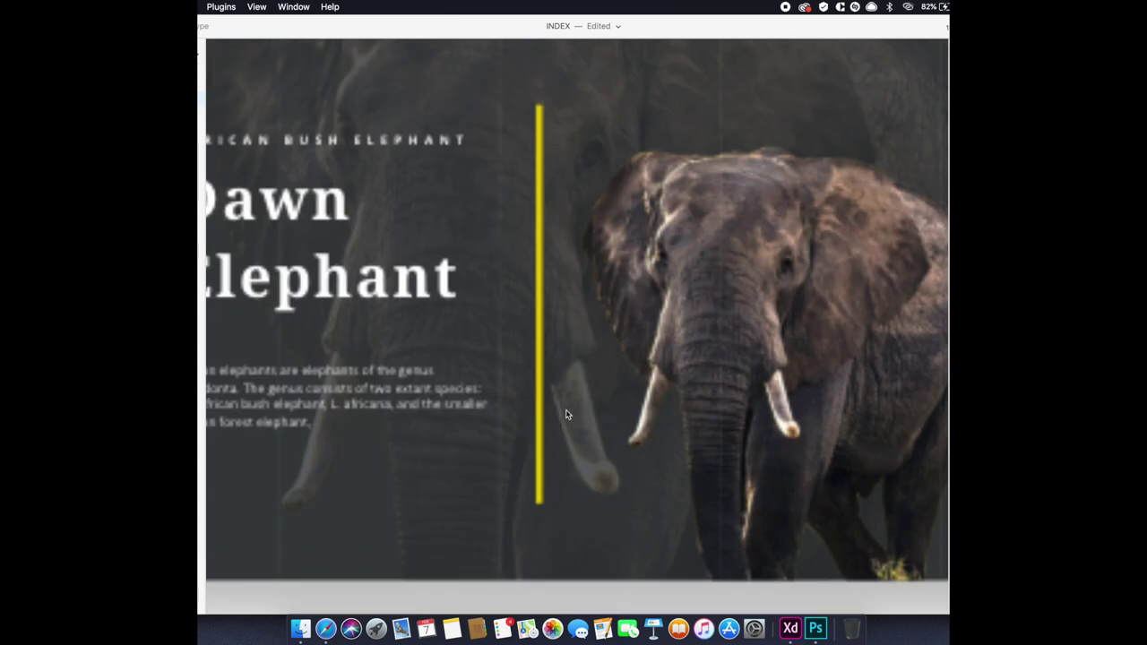
pyautogui.scroll(-2, 536, 523)
pyautogui.scroll(-1, 536, 523)
# Copy the yellow line to form the right and top edges, shortening the top to meet the right.
pyautogui.moveTo(540, 392); pyautogui.dragTo(839, 395)
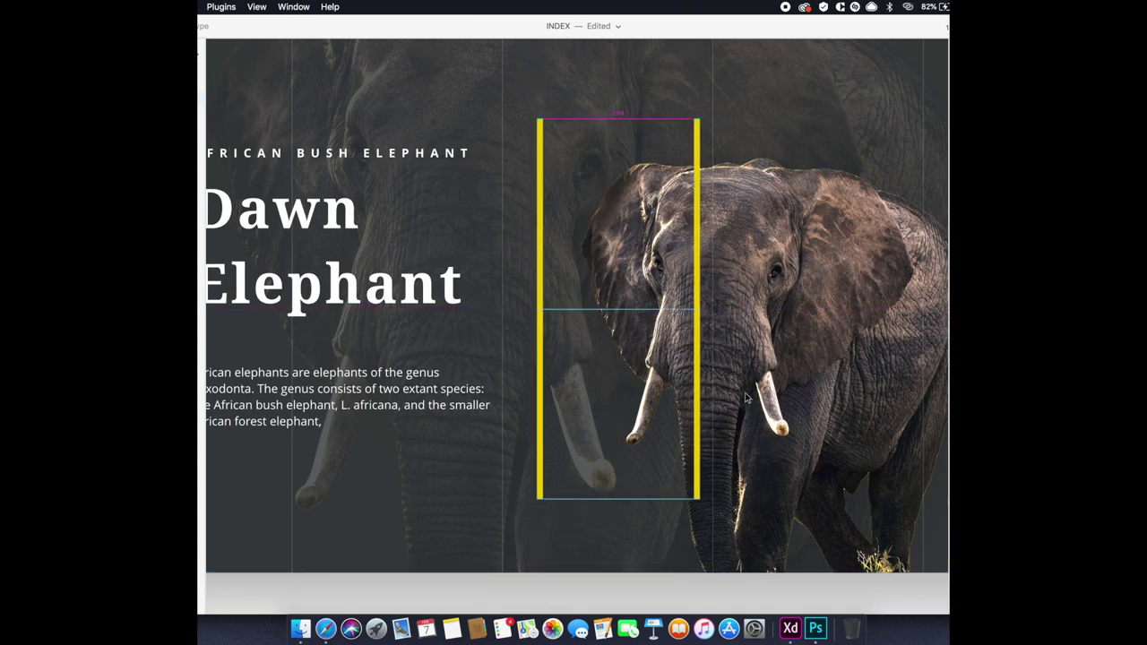
pyautogui.hscroll(2, 665, 319)
pyautogui.scroll(1, 665, 319)
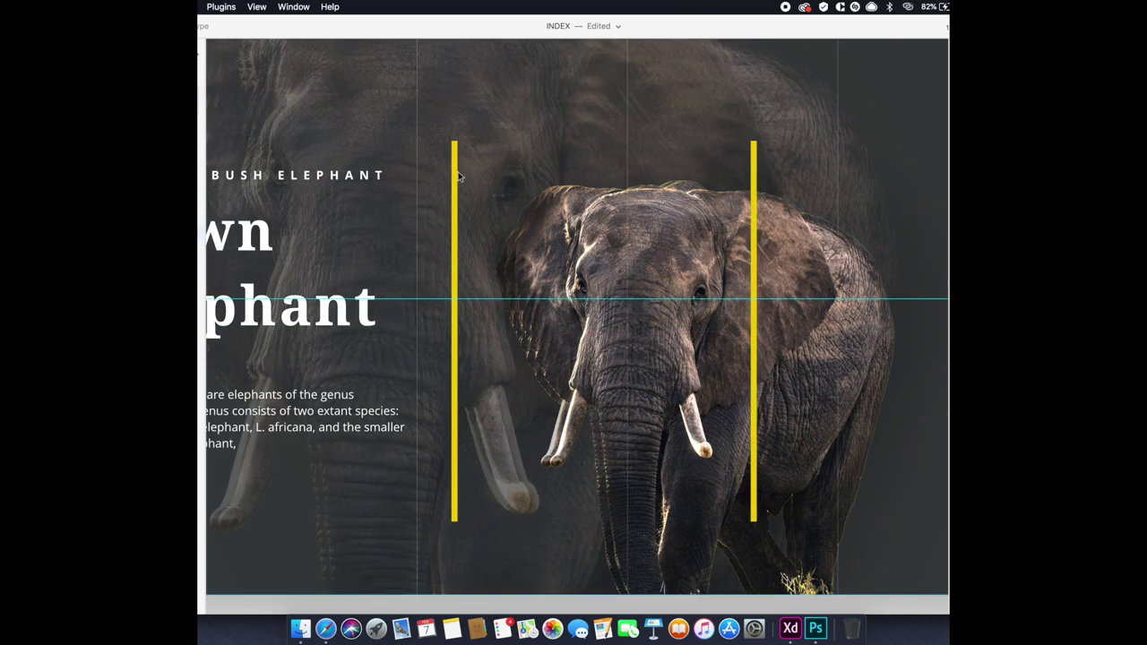
pyautogui.moveTo(456, 176)
pyautogui.mouseDown()
pyautogui.moveTo(550, 159)
pyautogui.moveTo(486, 331)
pyautogui.moveTo(581, 256)
pyautogui.moveTo(865, 150)
pyautogui.mouseUp()
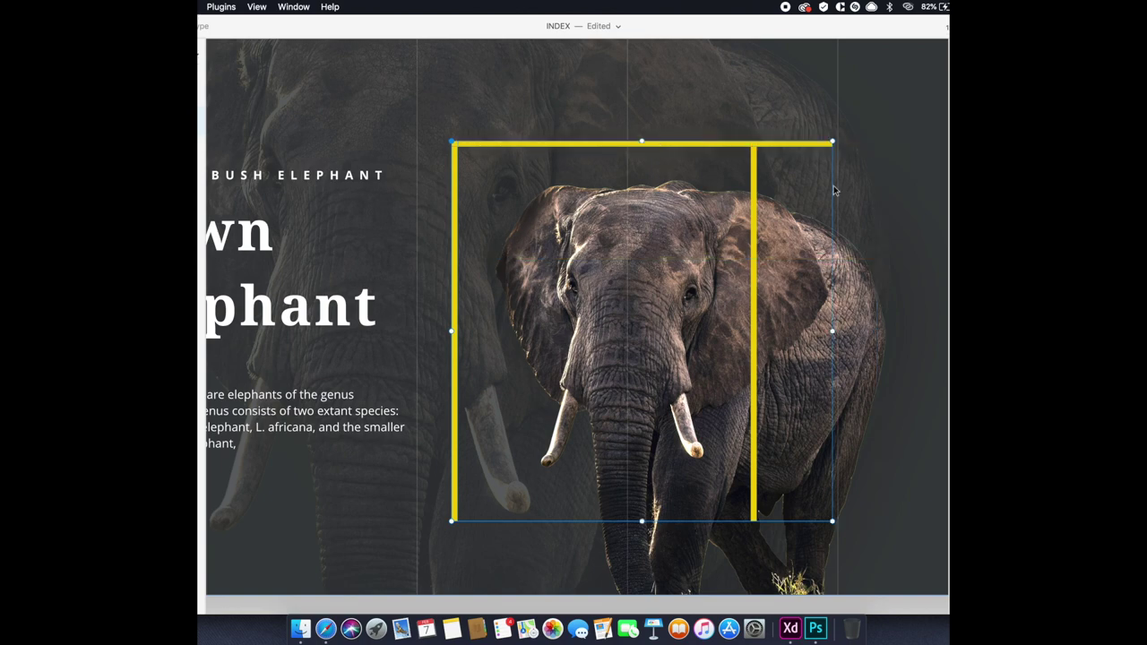
pyautogui.click(833, 144)
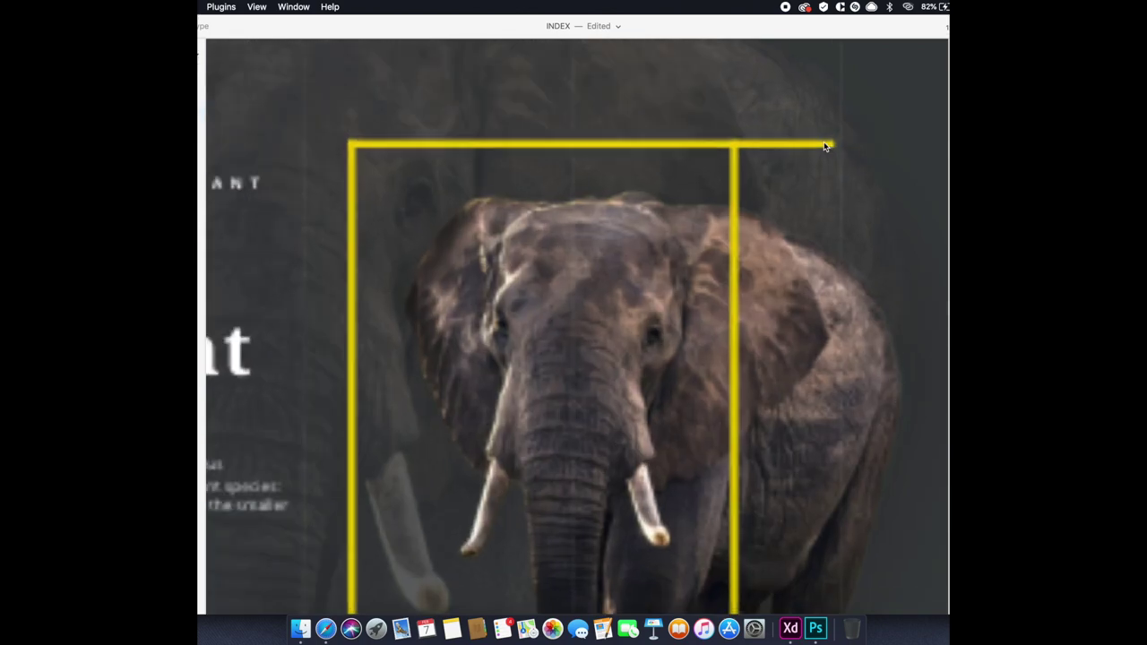
pyautogui.scroll(2, 826, 147)
pyautogui.scroll(2, 826, 147)
pyautogui.moveTo(833, 143); pyautogui.dragTo(706, 153)
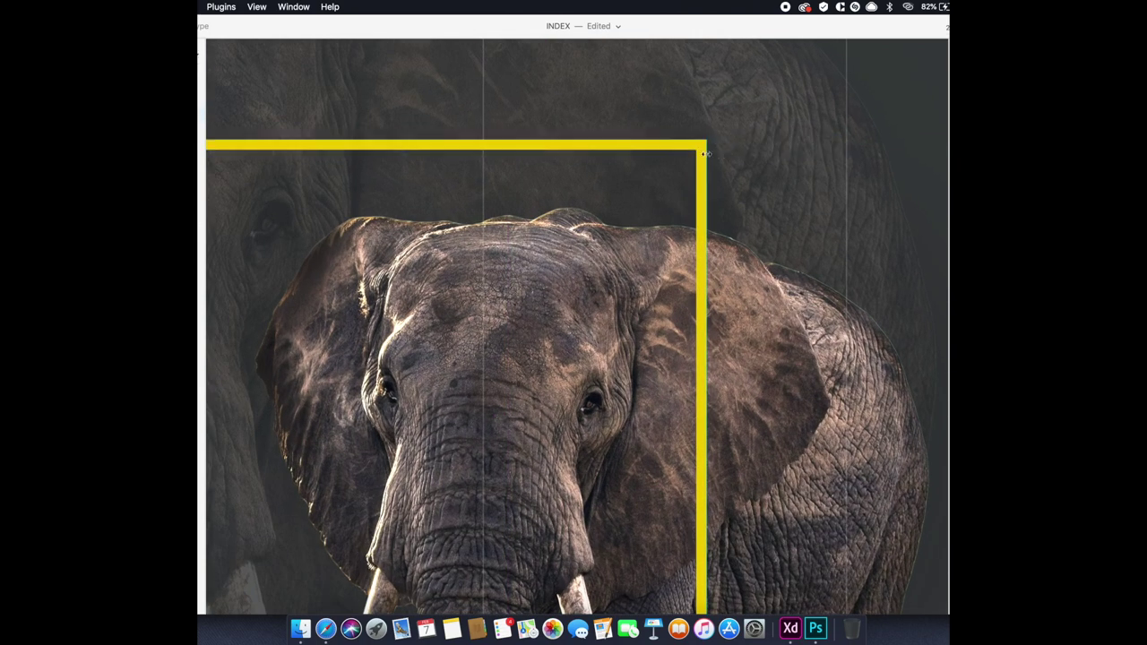
pyautogui.scroll(-3, 729, 285)
pyautogui.scroll(-2, 729, 285)
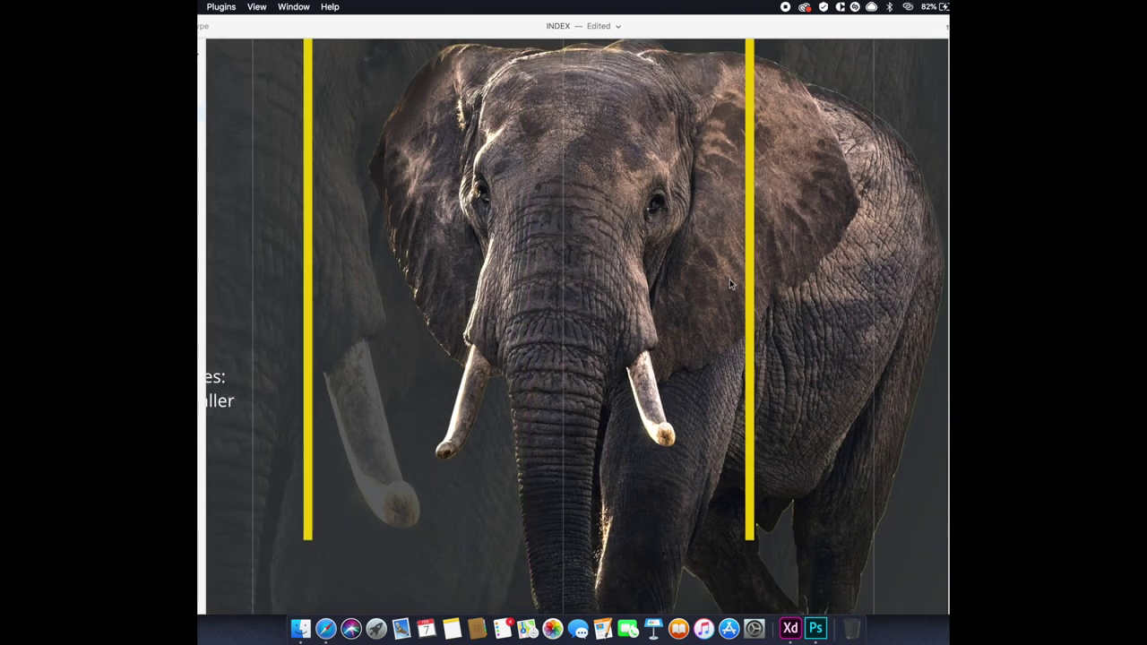
pyautogui.scroll(-3, 730, 285)
# Copy the top line down as the bottom edge, trimmed to end at the trunk.
pyautogui.moveTo(530, 63); pyautogui.dragTo(535, 467)
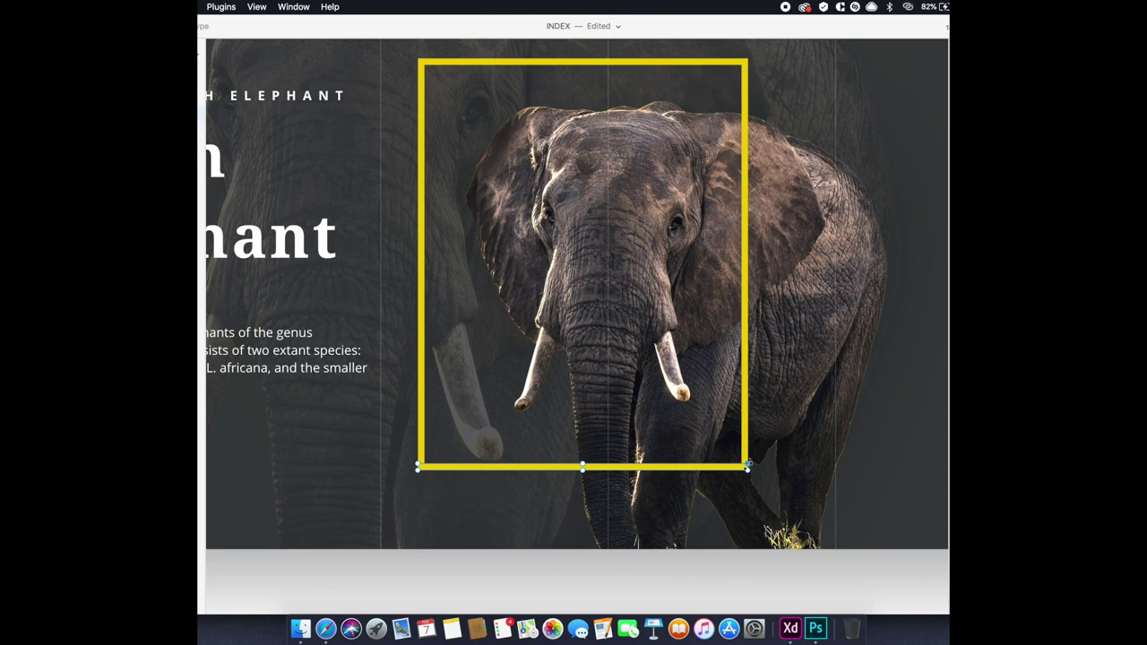
pyautogui.scroll(5, 749, 466)
pyautogui.moveTo(743, 468); pyautogui.dragTo(457, 469)
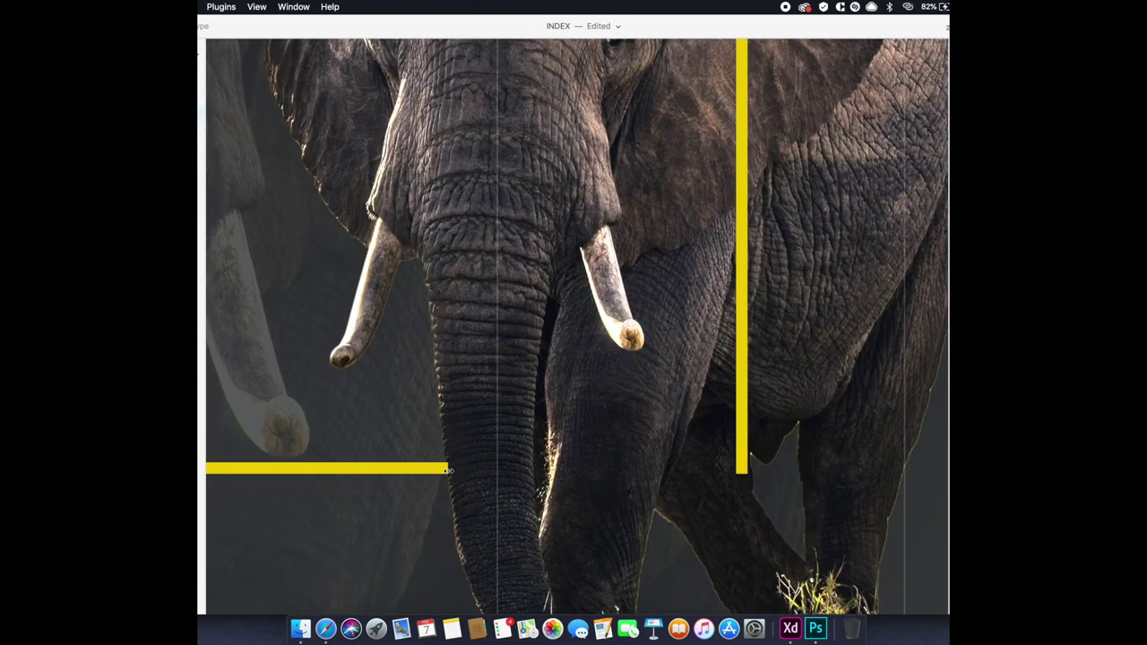
pyautogui.scroll(5, 448, 470)
pyautogui.scroll(3, 448, 474)
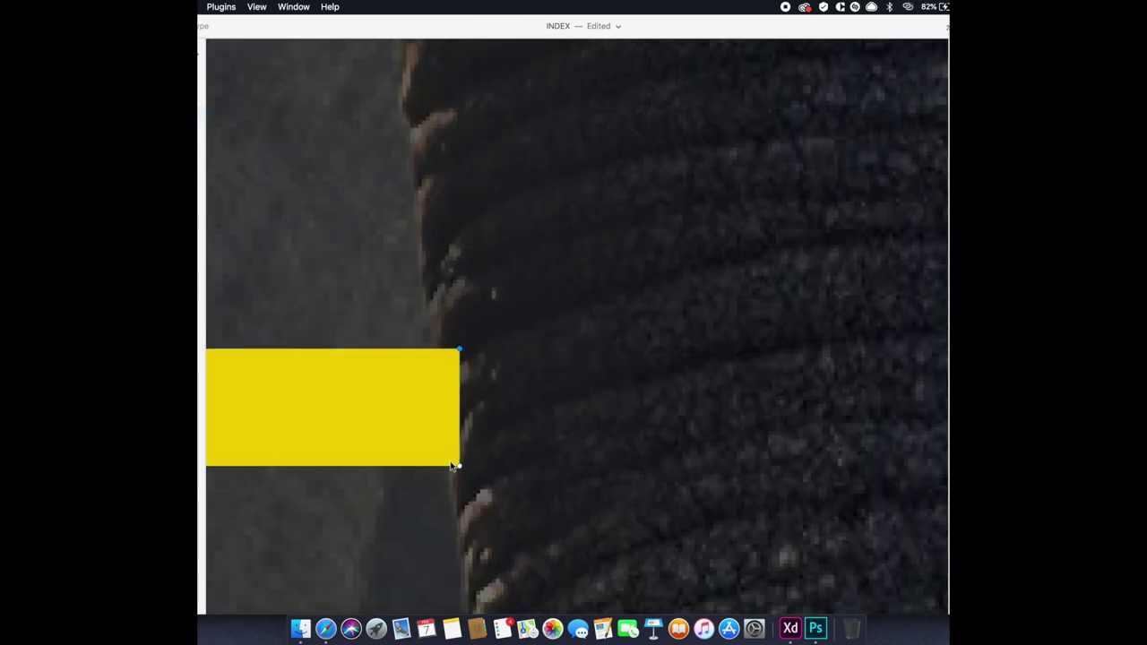
pyautogui.moveTo(459, 468); pyautogui.dragTo(459, 472)
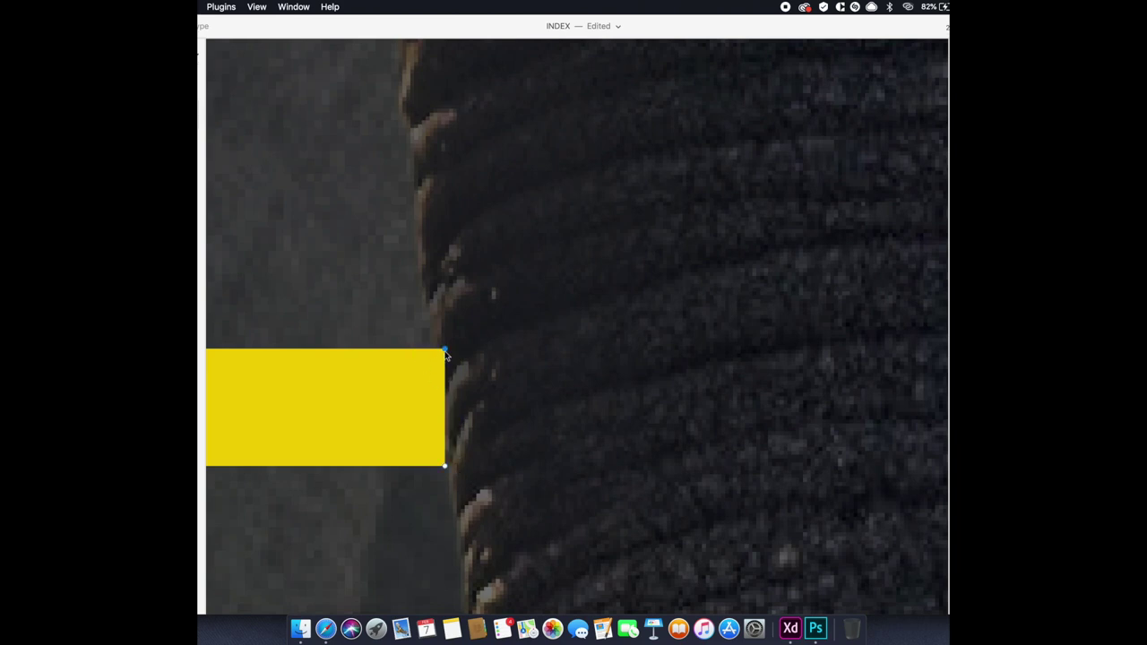
pyautogui.scroll(-5, 469, 330)
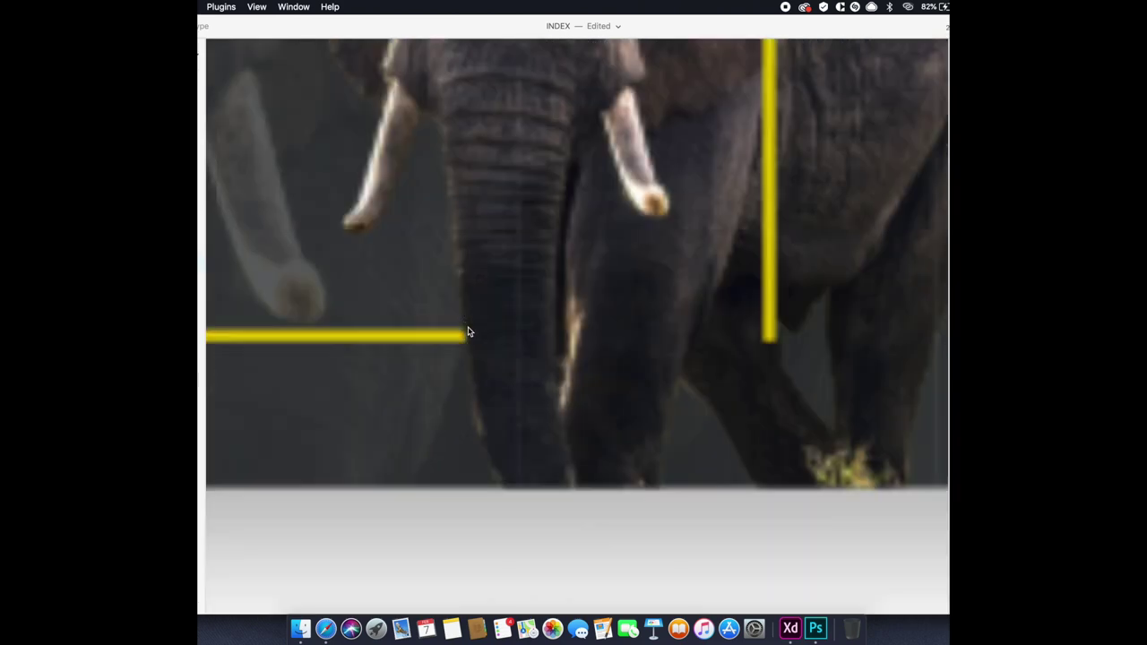
pyautogui.scroll(-3, 484, 332)
pyautogui.scroll(1, 548, 331)
pyautogui.scroll(2, 655, 295)
pyautogui.scroll(2, 635, 328)
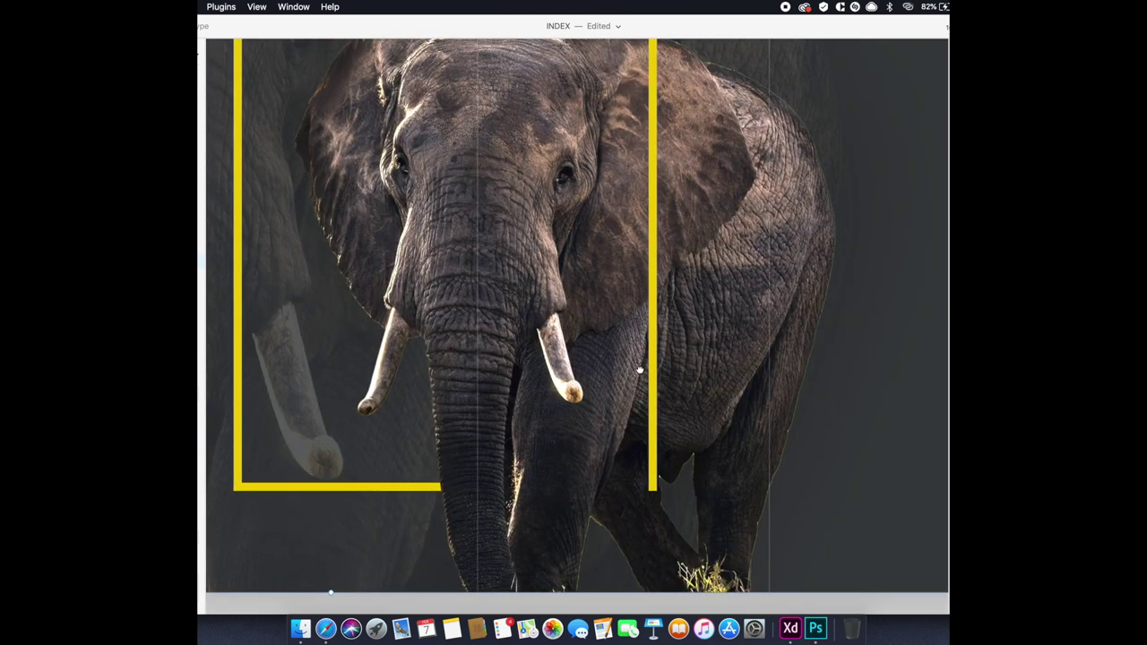
# Check the frame's right yellow line and select the elephant image.
pyautogui.moveTo(639, 370); pyautogui.dragTo(672, 327)
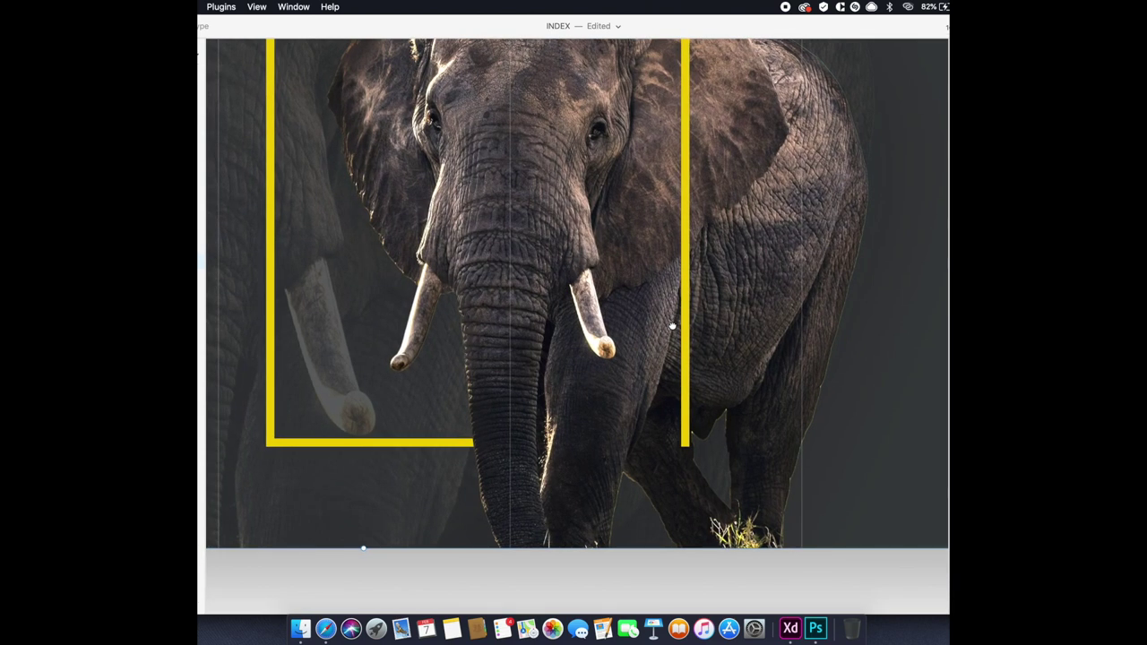
pyautogui.click(686, 394)
pyautogui.scroll(1, 685, 399)
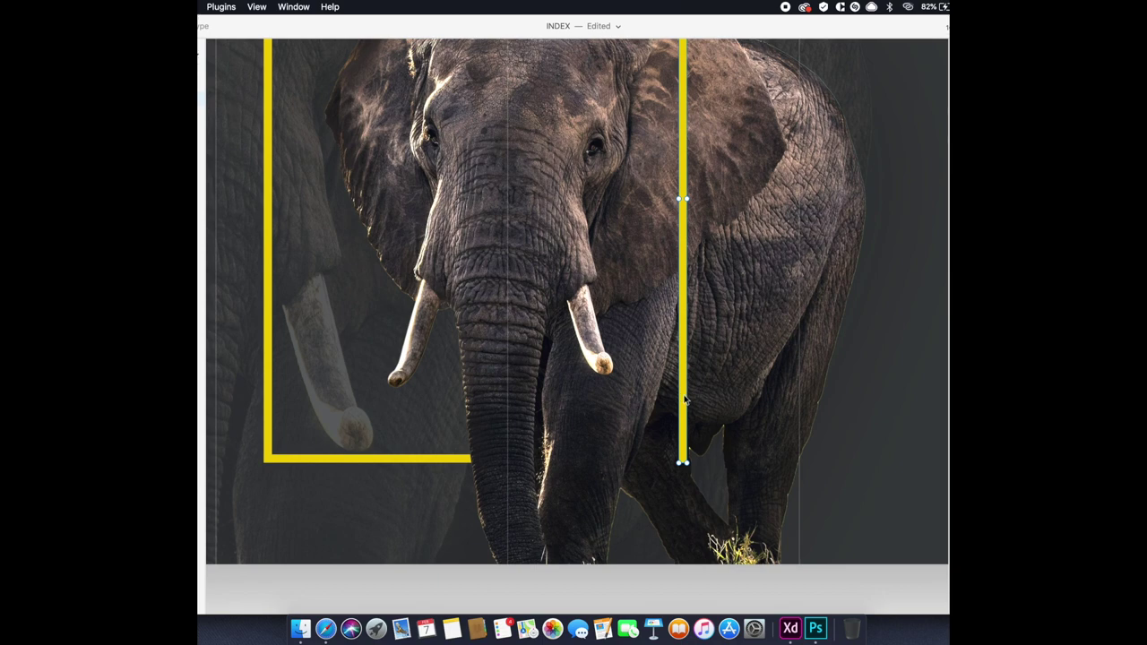
pyautogui.scroll(-2, 690, 354)
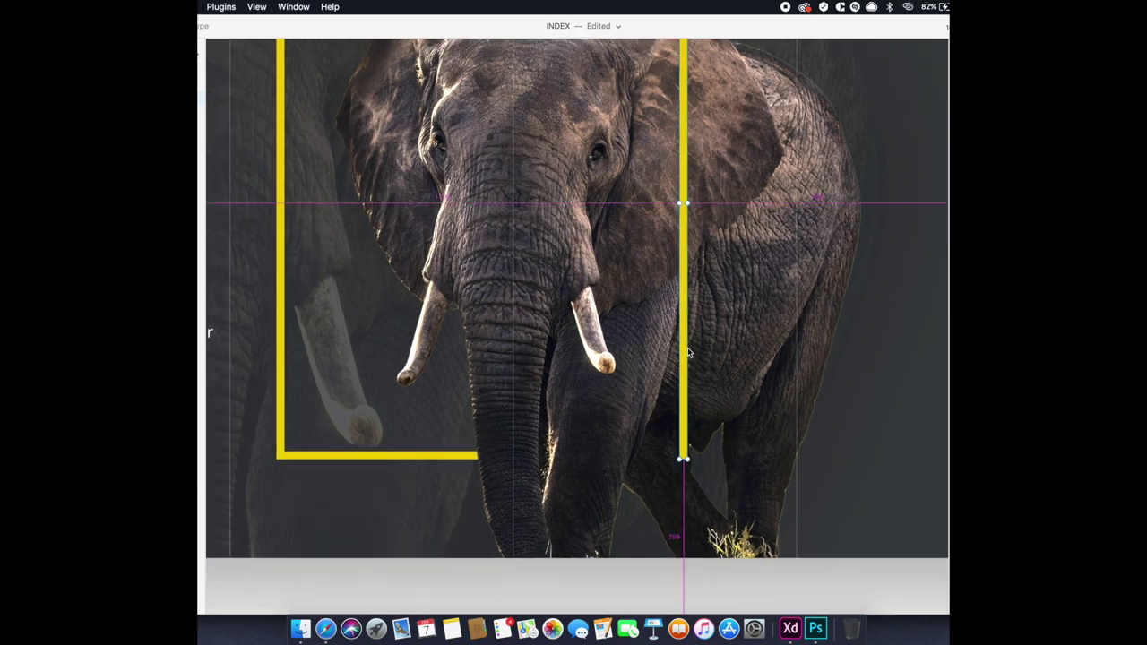
pyautogui.scroll(-3, 699, 345)
pyautogui.scroll(-3, 712, 327)
pyautogui.click(717, 323)
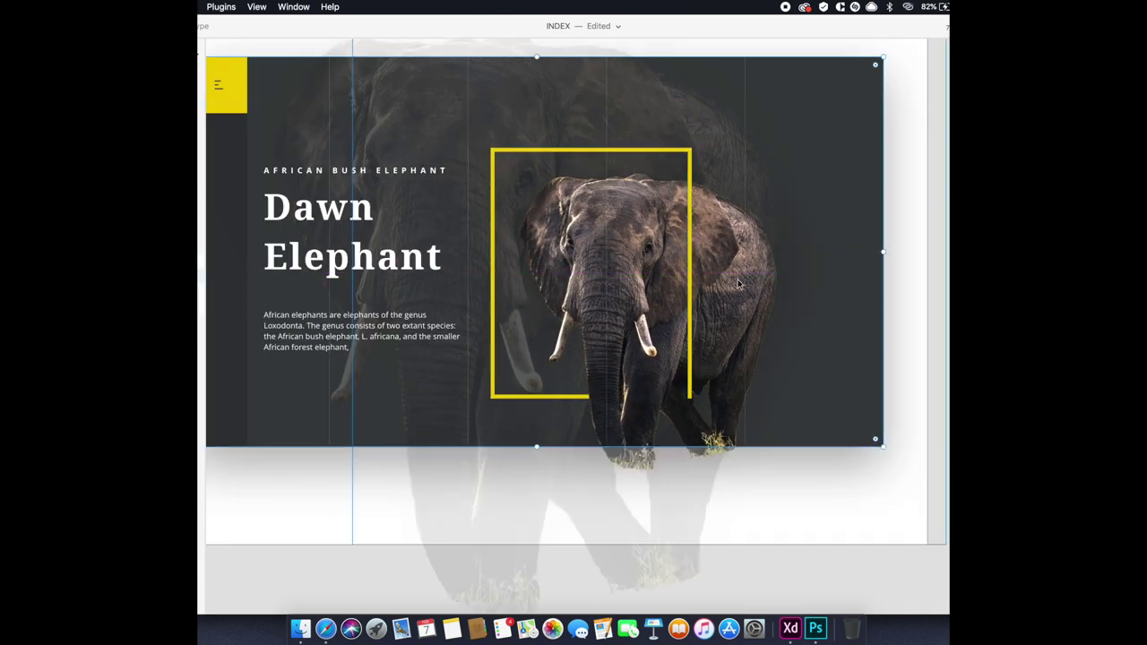
# Enlarge the elephant image and move the yellow frame up.
pyautogui.scroll(-3, 478, 455)
pyautogui.moveTo(478, 455); pyautogui.dragTo(440, 499)
pyautogui.click(453, 500)
pyautogui.click(552, 390)
pyautogui.click(276, 586)
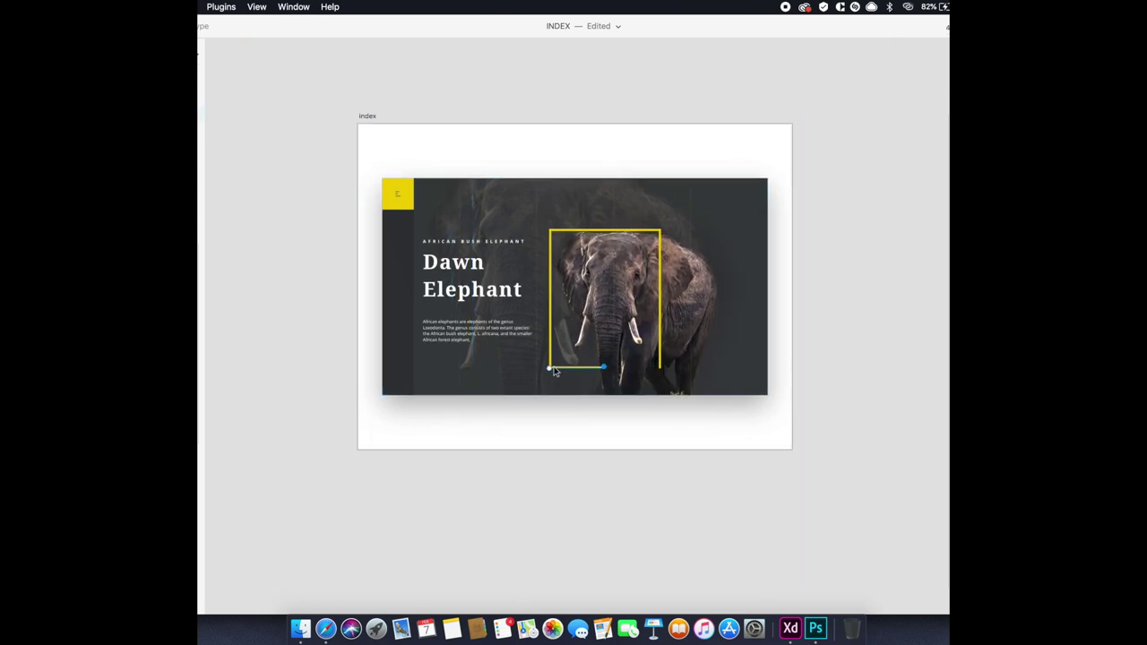
pyautogui.click(550, 363)
pyautogui.moveTo(659, 260); pyautogui.dragTo(658, 249)
pyautogui.hotkey('shift', 'Up')
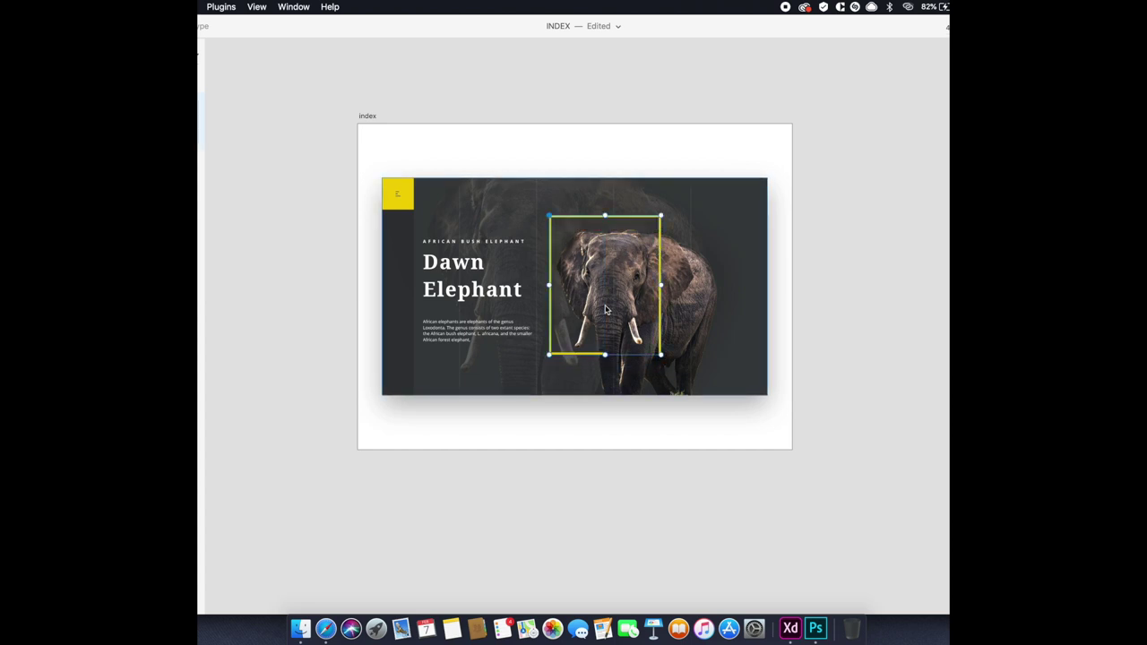
pyautogui.click(566, 407)
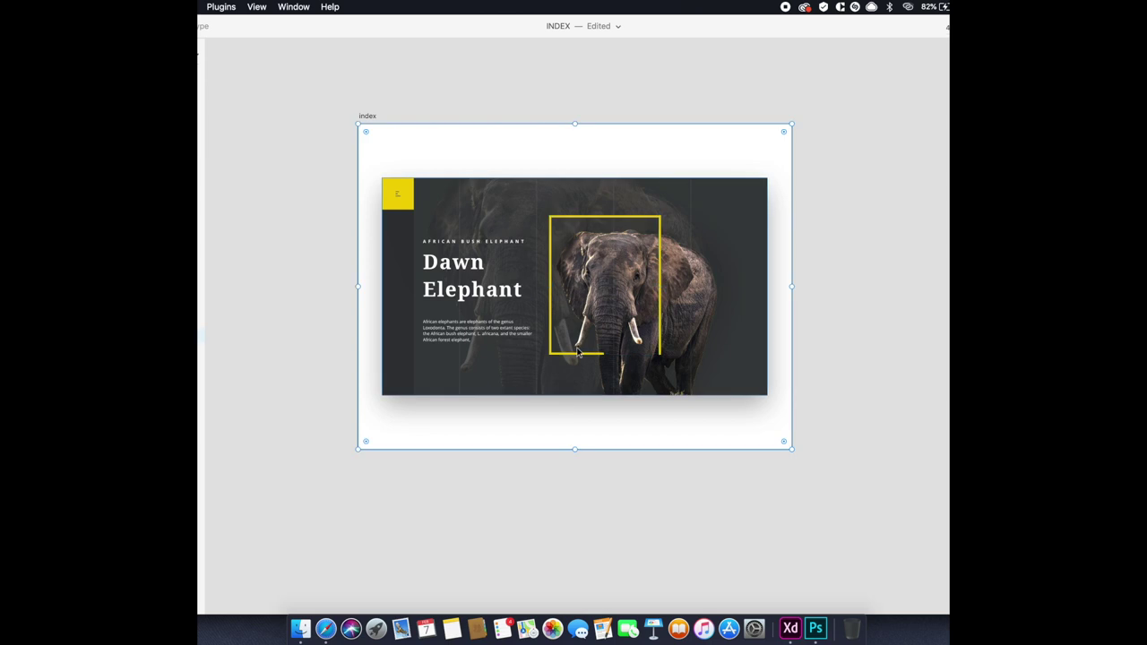
# Lower the frame's bottom line and extend the left line down toward it.
pyautogui.moveTo(574, 355); pyautogui.dragTo(574, 362)
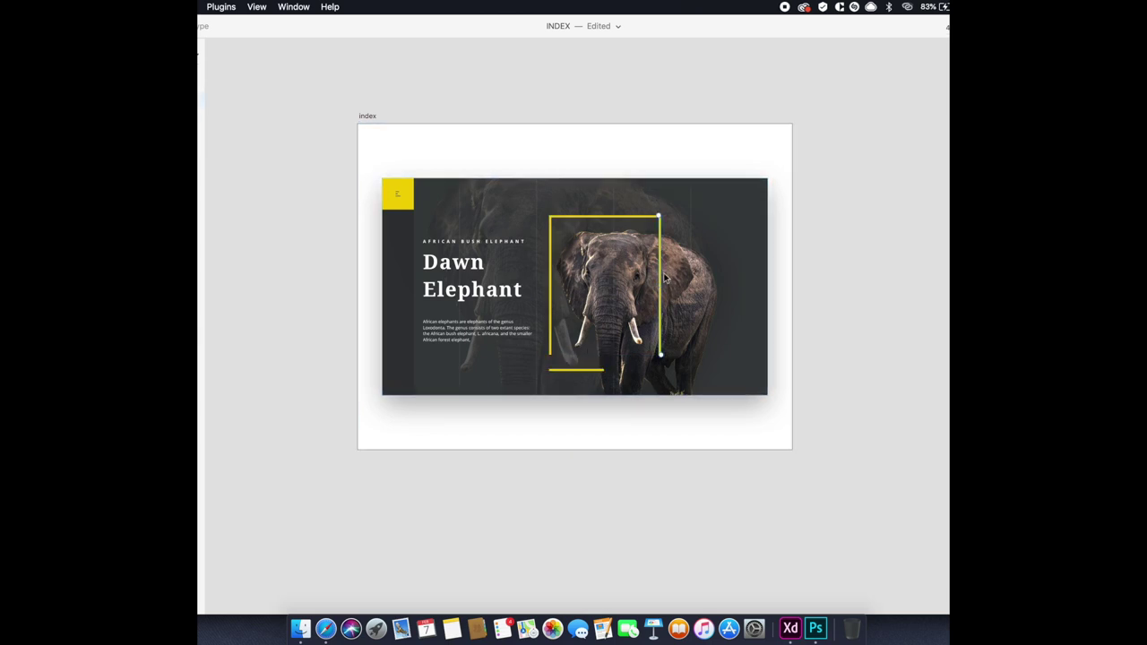
pyautogui.scroll(1, 570, 336)
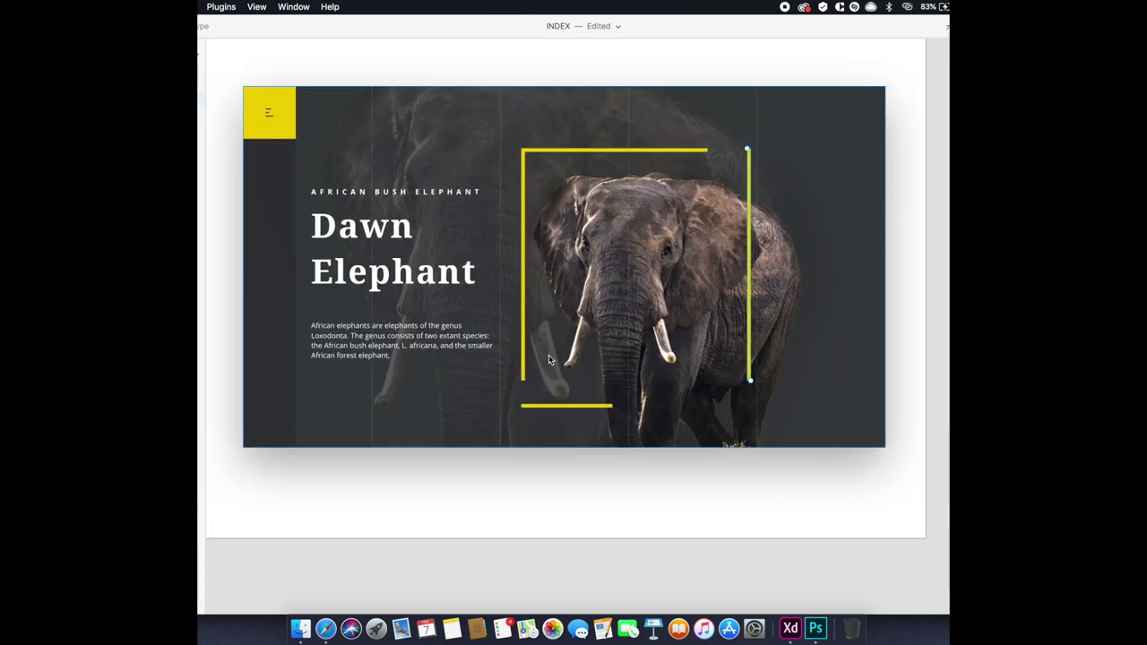
pyautogui.scroll(3, 535, 406)
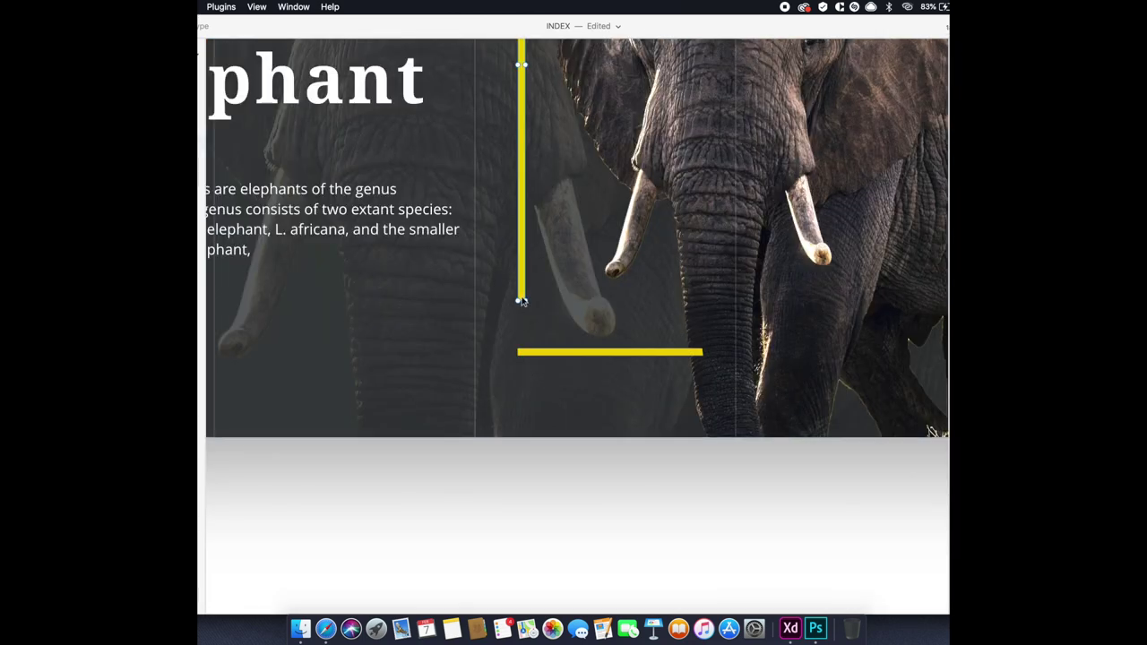
pyautogui.scroll(2, 521, 298)
pyautogui.moveTo(521, 299); pyautogui.dragTo(522, 378)
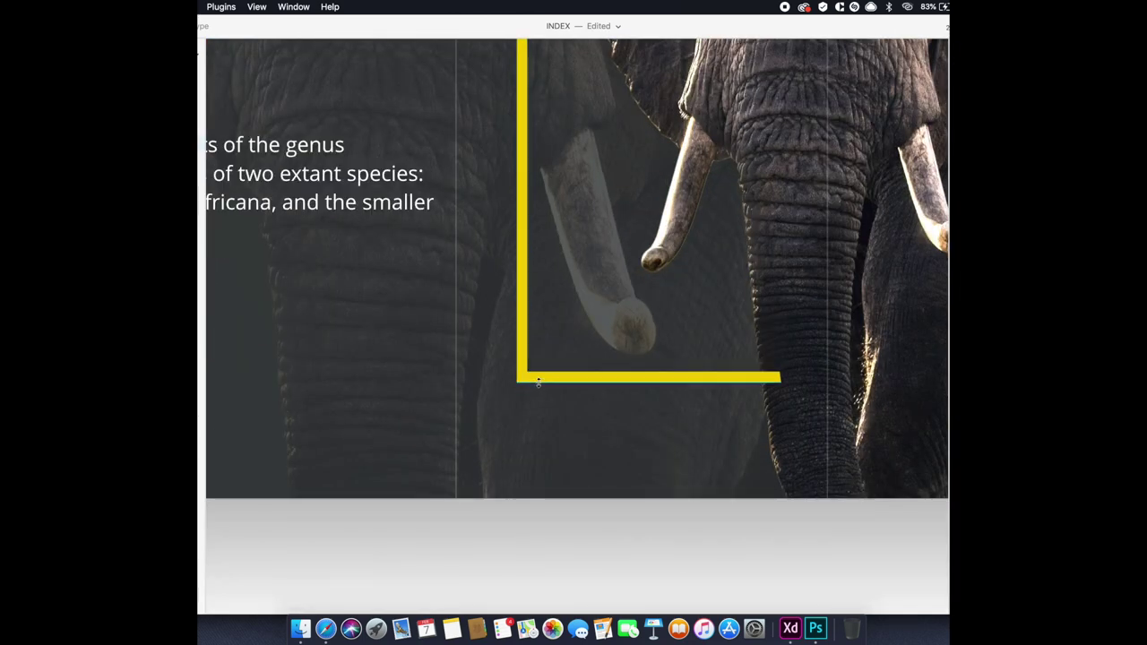
pyautogui.hscroll(4, 524, 428)
pyautogui.hscroll(2, 524, 428)
# Nudge the bottom line down and rejoin the left line's end to it.
pyautogui.click(468, 439)
pyautogui.hscroll(-2, 529, 408)
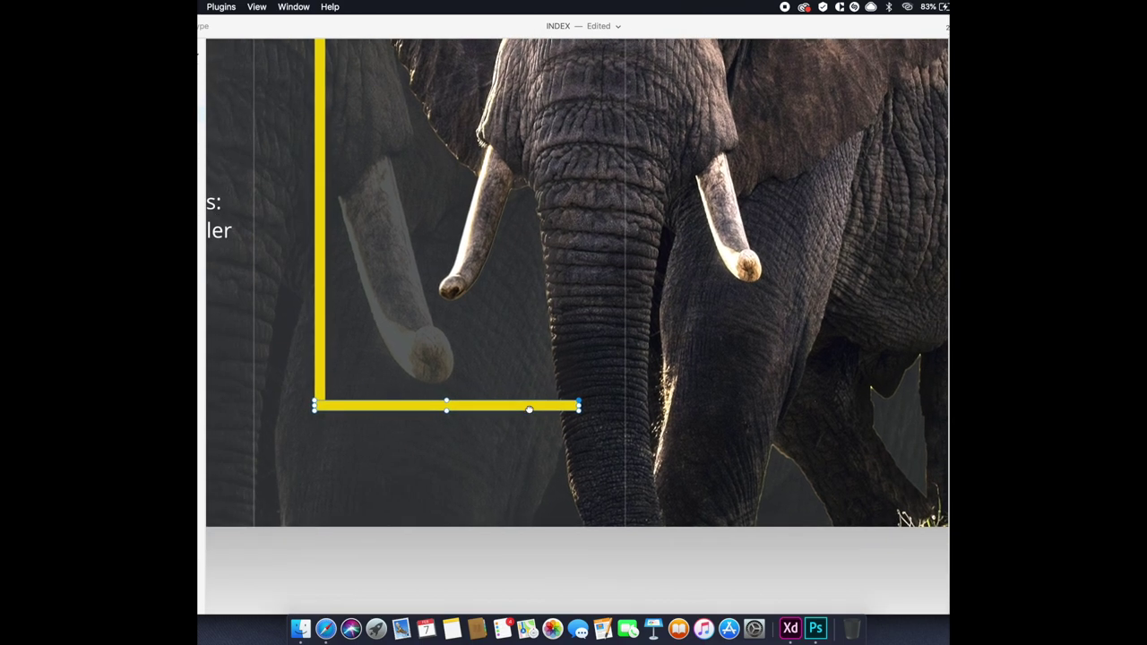
pyautogui.press('Down')
pyautogui.press('Down')
pyautogui.press('Down')
pyautogui.press('Down')
pyautogui.press('Down')
pyautogui.click(319, 410)
pyautogui.moveTo(319, 409); pyautogui.dragTo(321, 443)
pyautogui.hscroll(4, 701, 454)
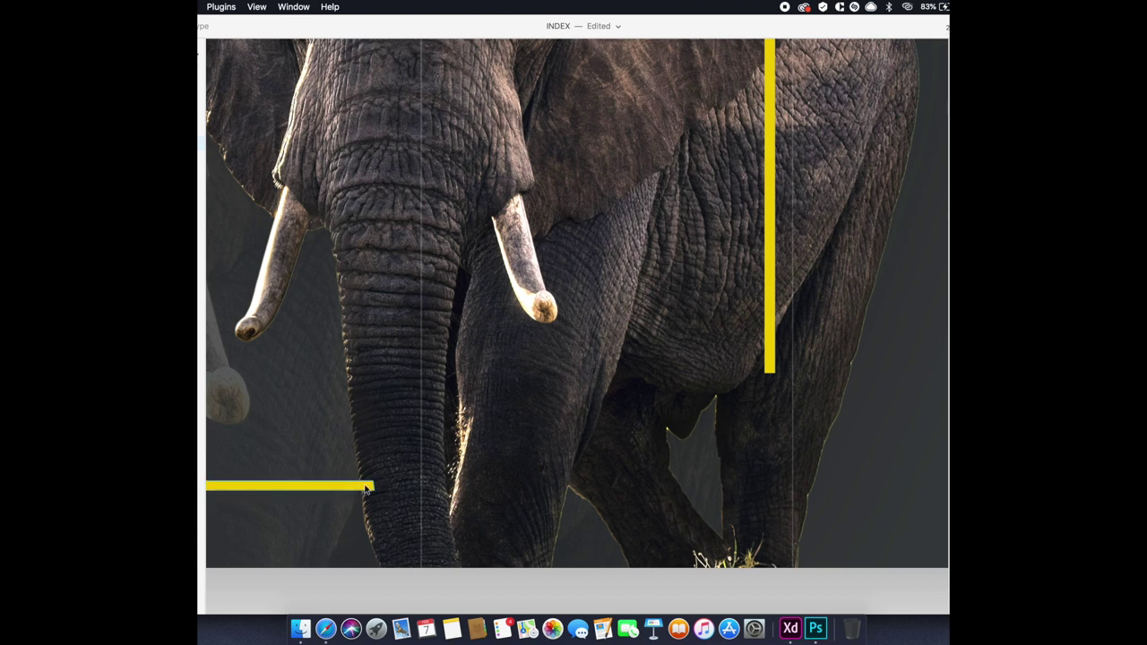
pyautogui.scroll(5, 357, 489)
pyautogui.click(357, 488)
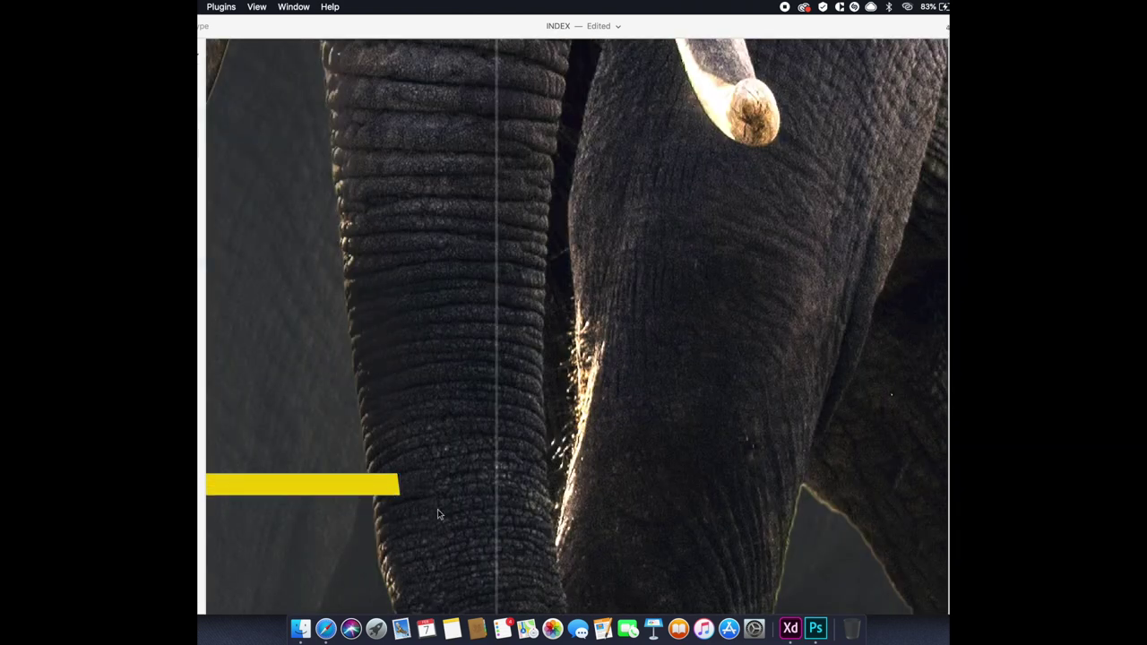
pyautogui.click(335, 485)
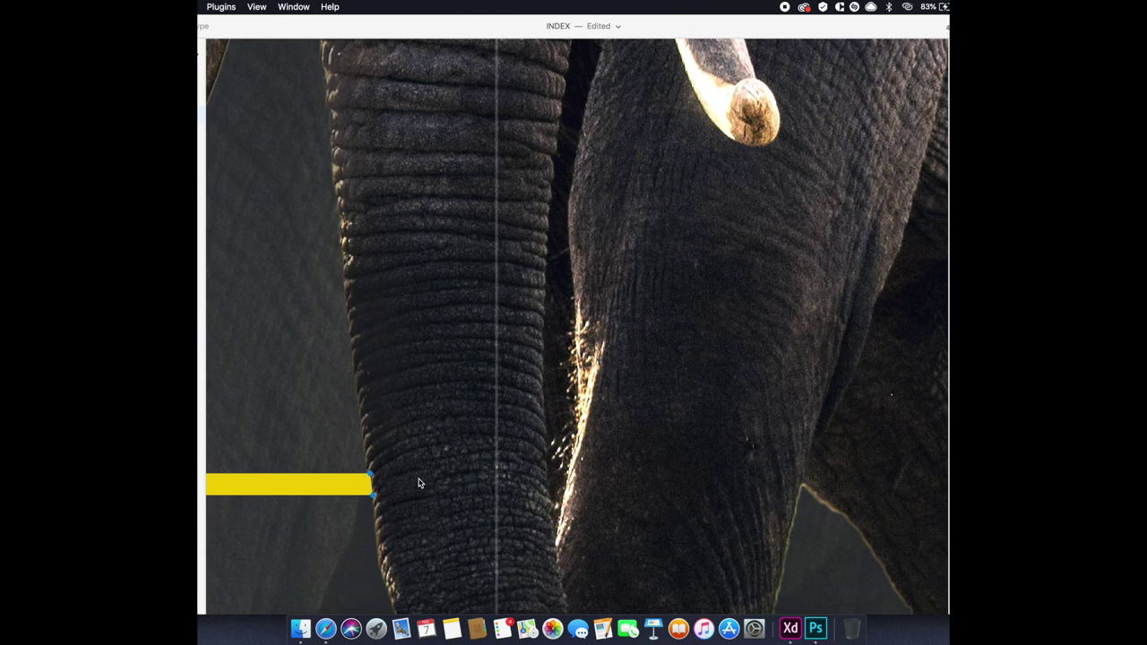
# Shorten the right yellow line so it stops above the elephant's back.
pyautogui.scroll(-5, 445, 432)
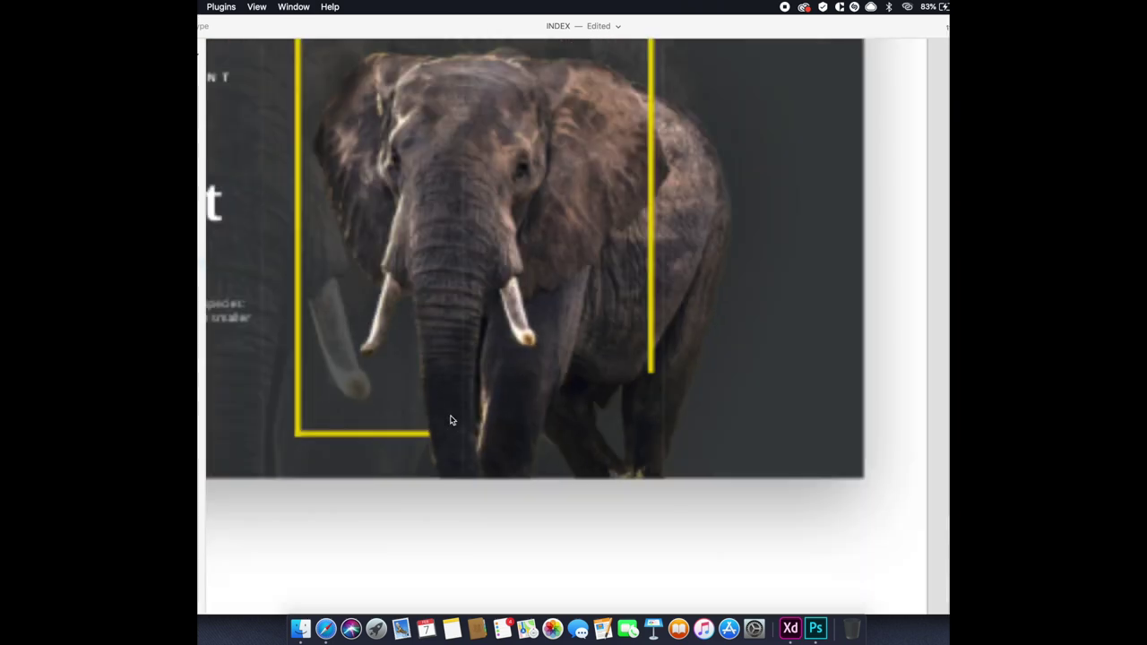
pyautogui.scroll(2, 633, 445)
pyautogui.click(633, 445)
pyautogui.scroll(1, 633, 448)
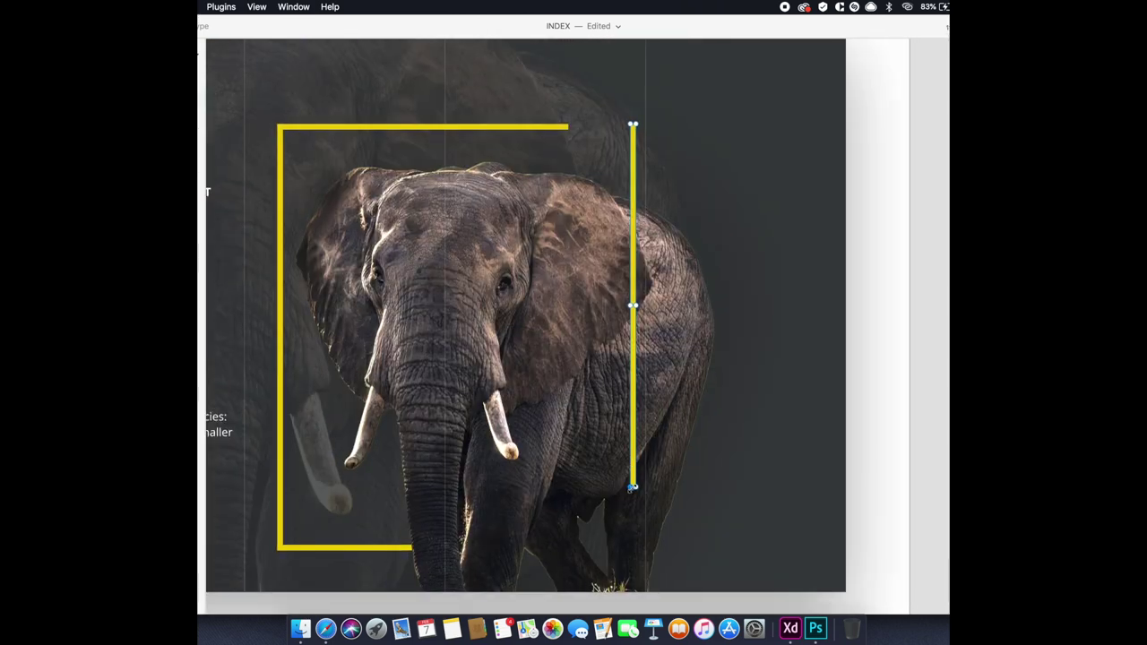
pyautogui.scroll(3, 634, 489)
pyautogui.scroll(1, 635, 491)
pyautogui.moveTo(634, 486); pyautogui.dragTo(626, 344)
pyautogui.scroll(5, 619, 403)
pyautogui.scroll(2, 609, 431)
# Lengthen the top line to join the shortened right line.
pyautogui.click(484, 211)
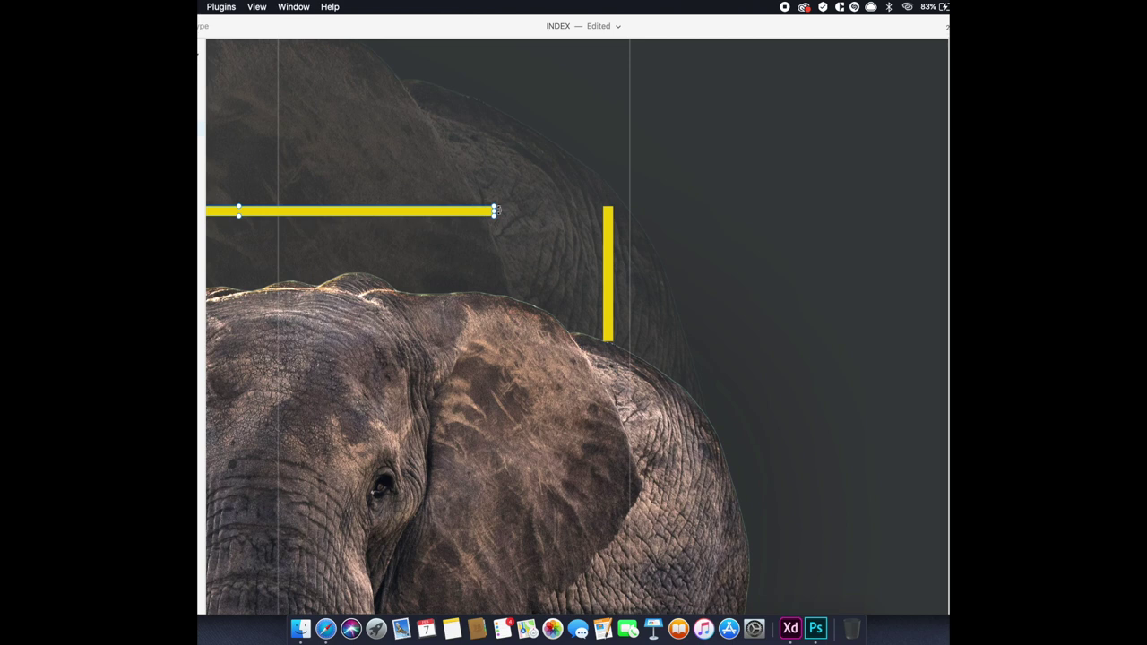
pyautogui.moveTo(494, 212); pyautogui.dragTo(582, 224)
pyautogui.click(608, 231)
pyautogui.click(603, 212)
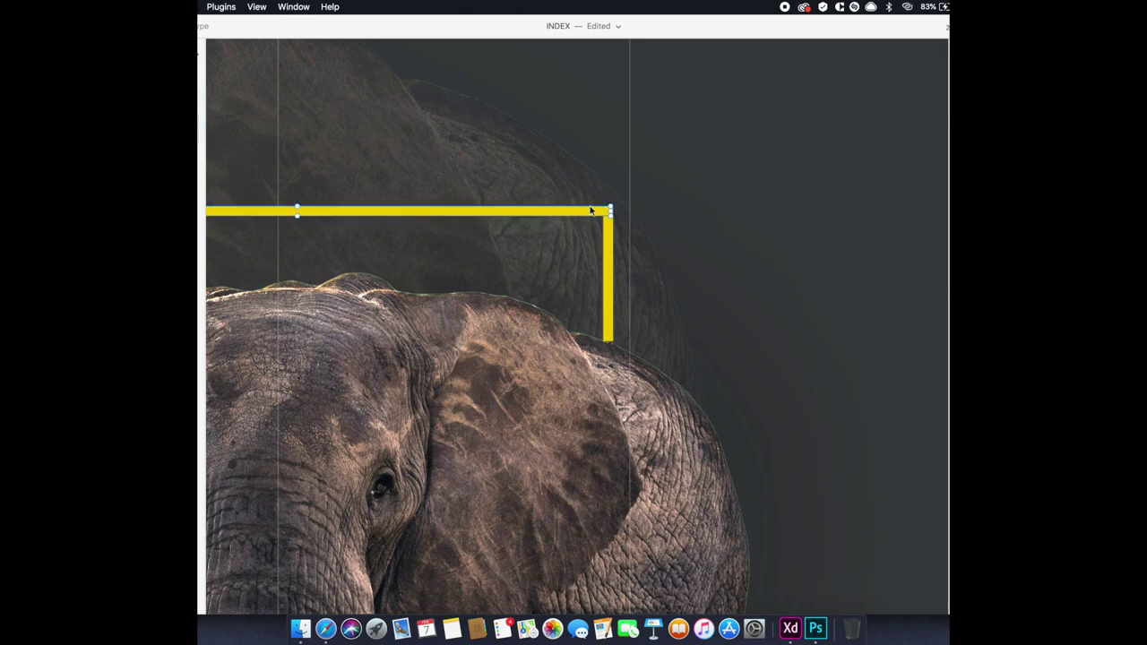
pyautogui.scroll(2, 611, 213)
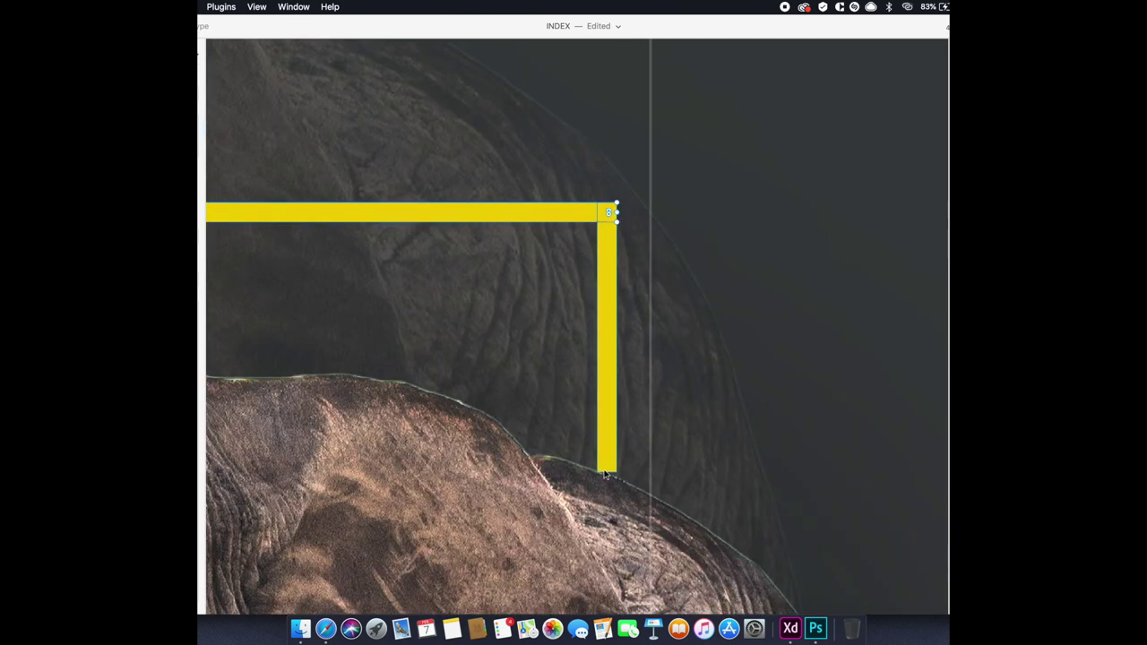
pyautogui.click(607, 472)
pyautogui.scroll(3, 607, 472)
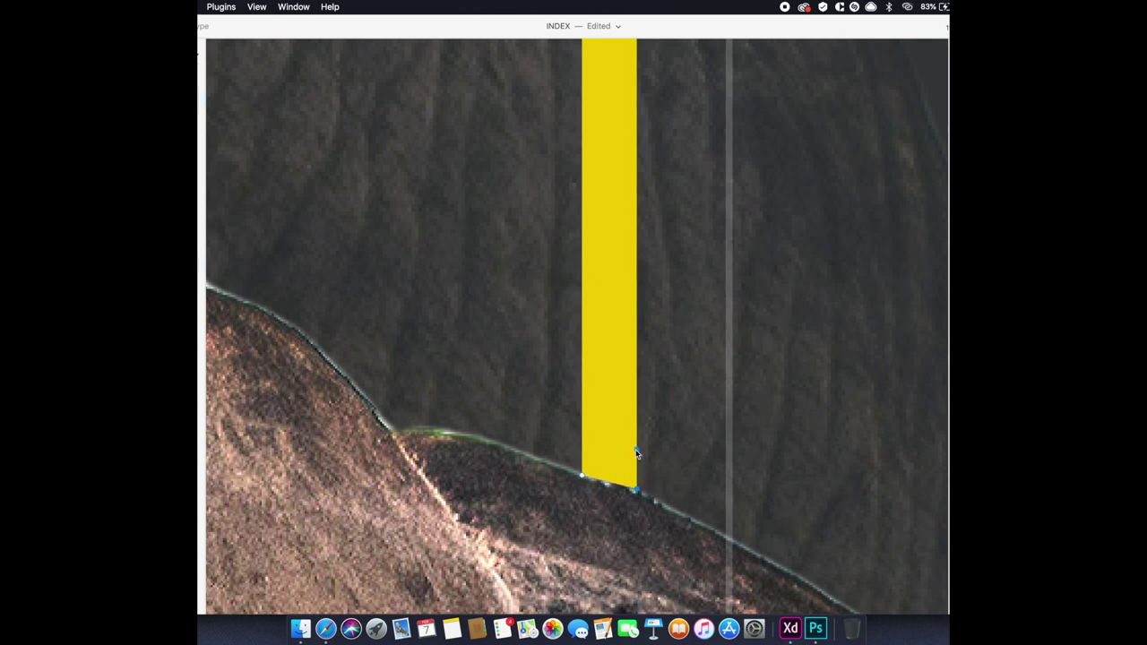
pyautogui.scroll(-5, 635, 453)
pyautogui.scroll(-3, 636, 454)
pyautogui.scroll(-3, 625, 257)
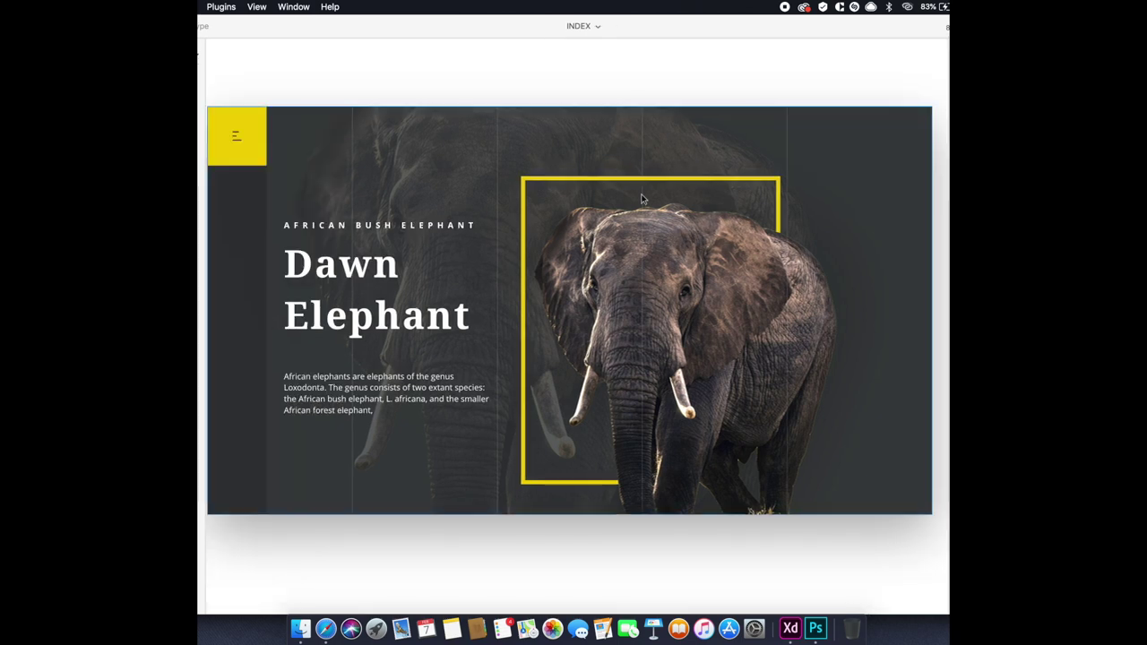
# Raise the description paragraph's line spacing in the Text section of the Property Inspector.
pyautogui.click(379, 327)
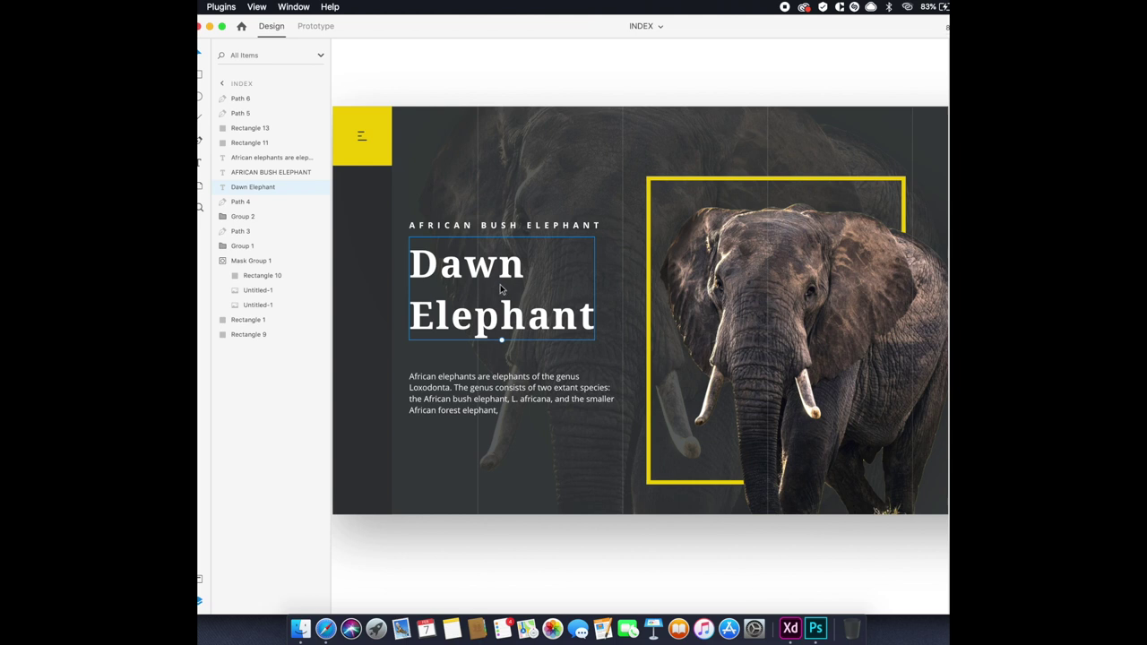
pyautogui.doubleClick(561, 30)
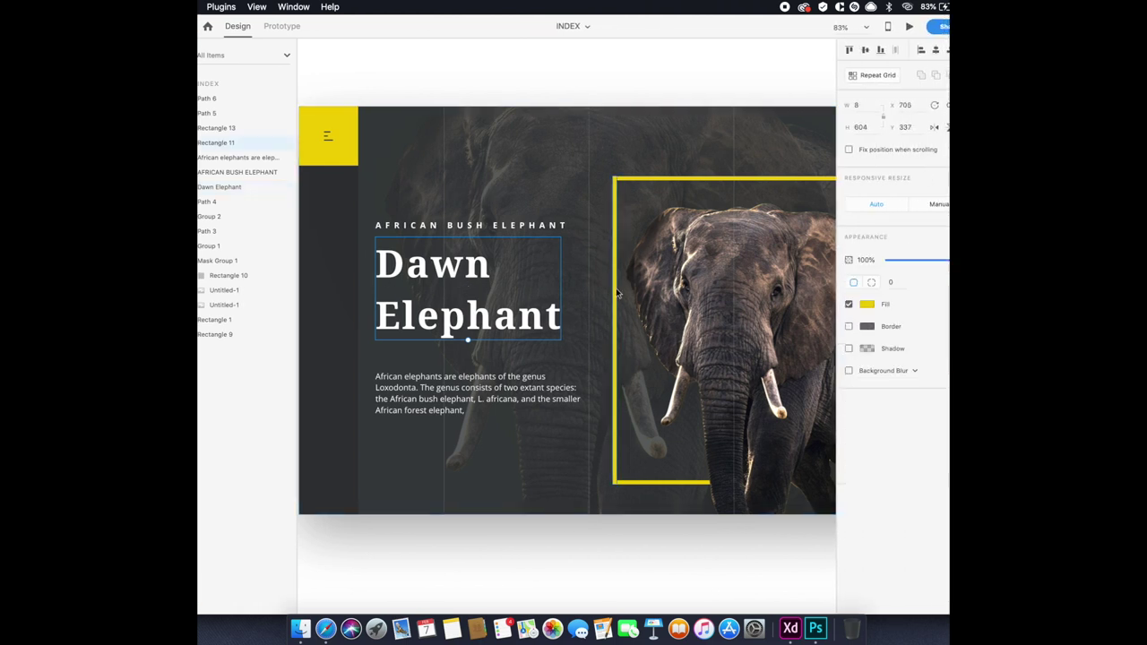
pyautogui.click(613, 340)
pyautogui.hscroll(2, 297, 346)
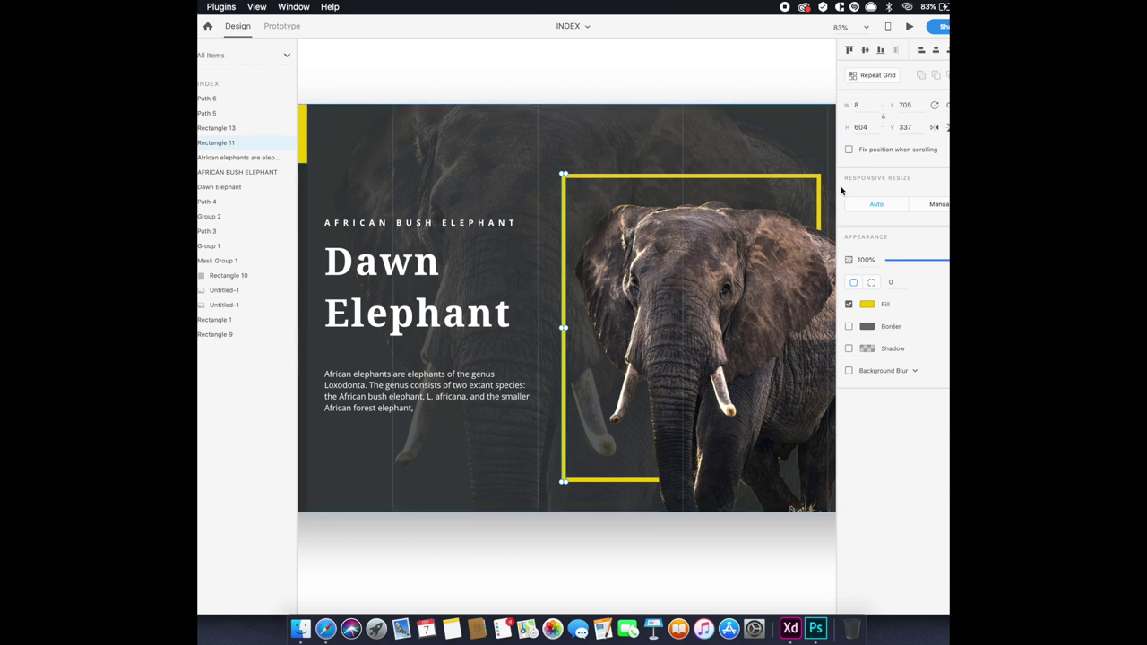
pyautogui.click(835, 186)
pyautogui.scroll(-2, 837, 224)
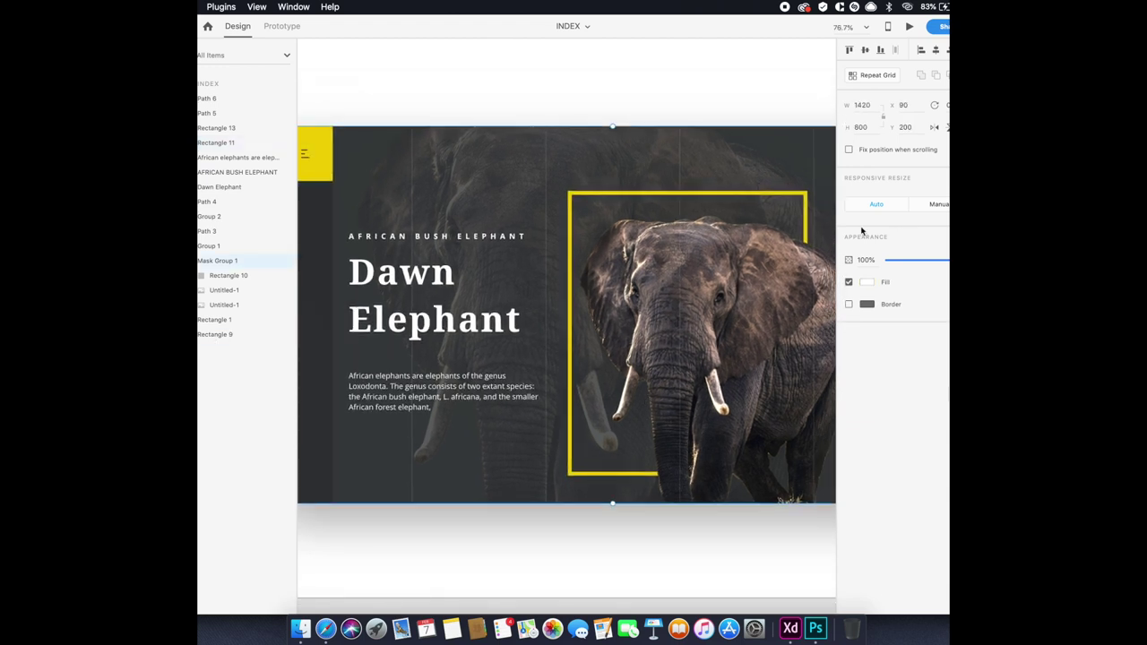
pyautogui.click(442, 378)
pyautogui.click(945, 322)
pyautogui.press('Up')
pyautogui.press('Up')
pyautogui.press('Up')
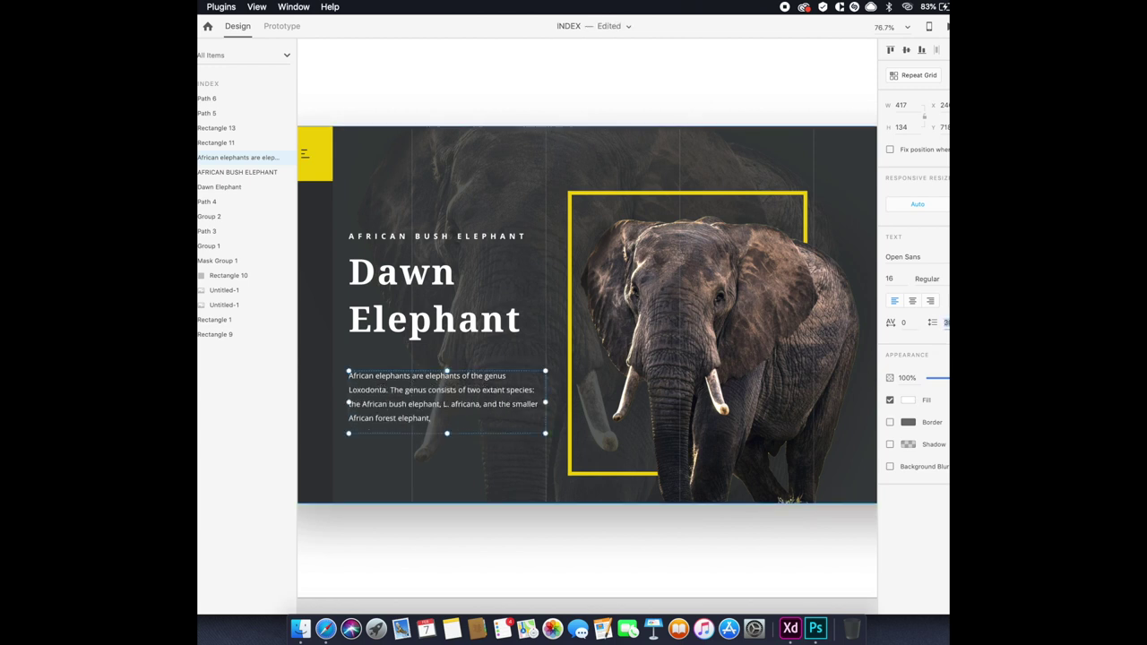
pyautogui.click(373, 184)
pyautogui.hscroll(-5, 468, 235)
pyautogui.moveTo(468, 235); pyautogui.dragTo(468, 155)
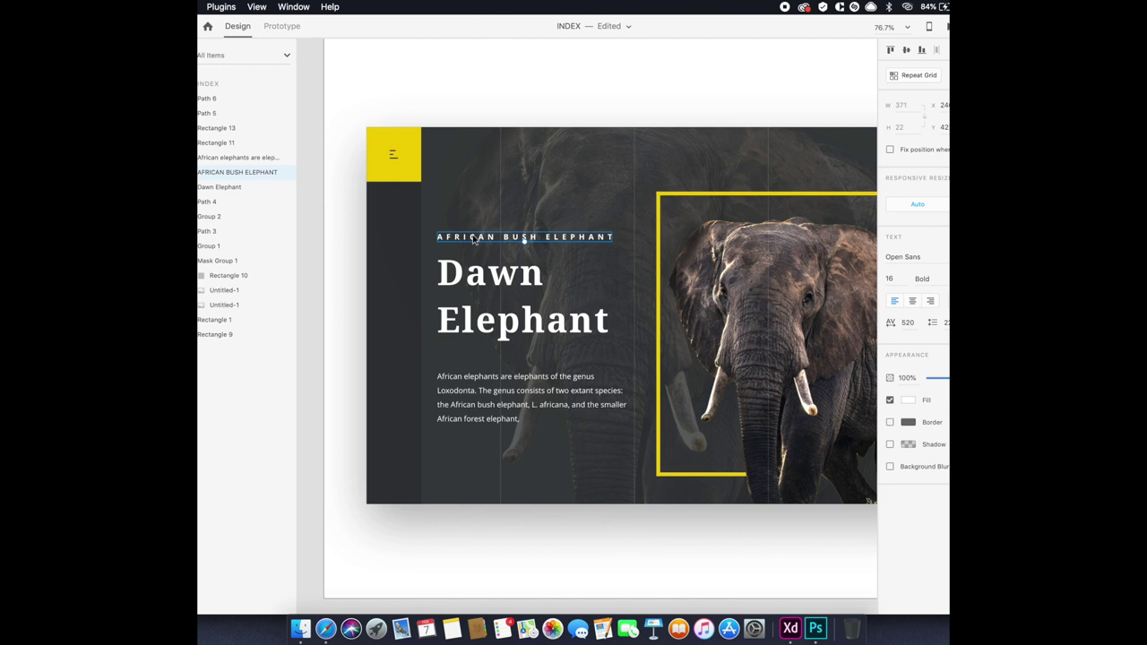
# Retype the copied heading at the top as WILDLIFE and select it.
pyautogui.doubleClick(468, 156)
pyautogui.write('w')
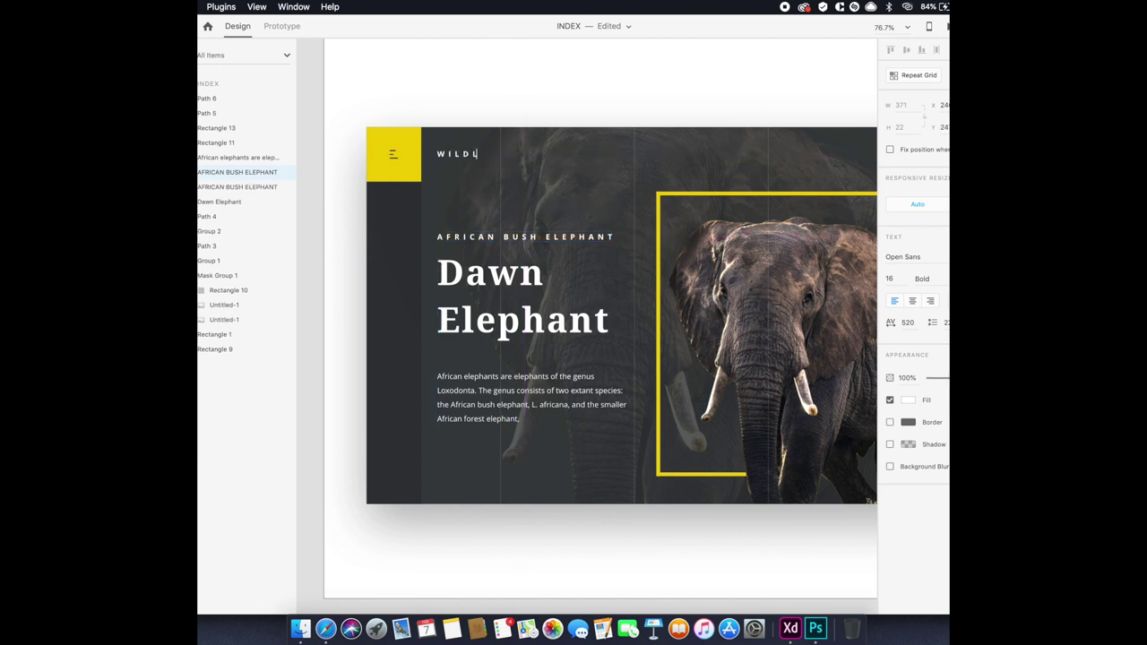
pyautogui.press('Escape')
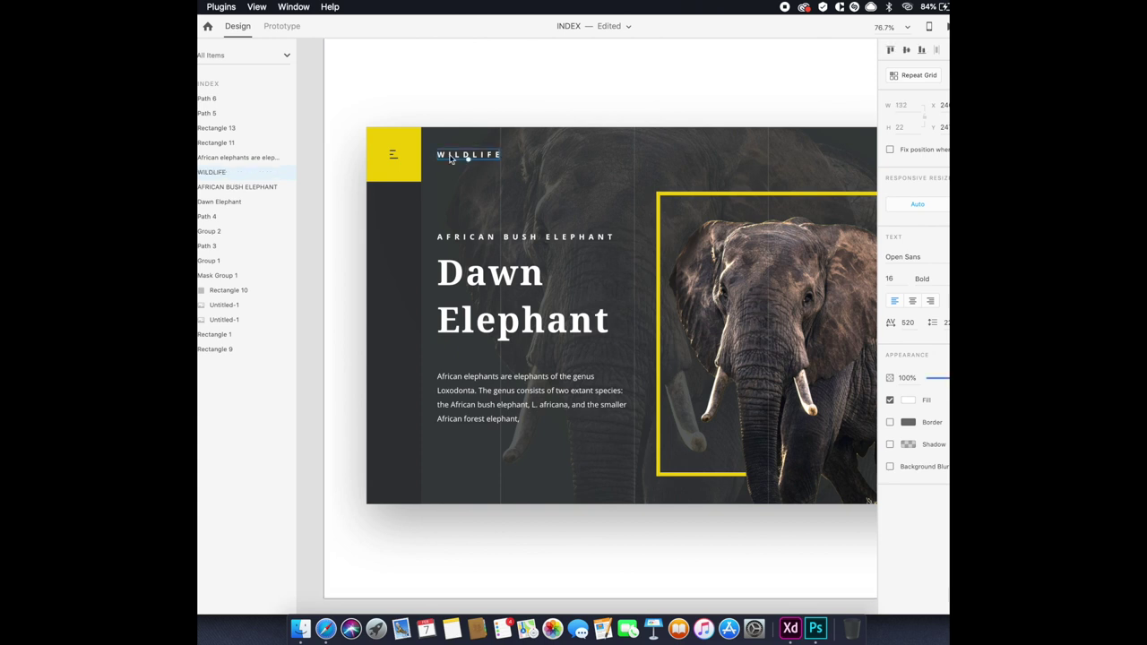
pyautogui.keyDown('shift'); pyautogui.click(392, 154); pyautogui.keyUp('shift')
pyautogui.click(635, 88)
pyautogui.click(466, 157)
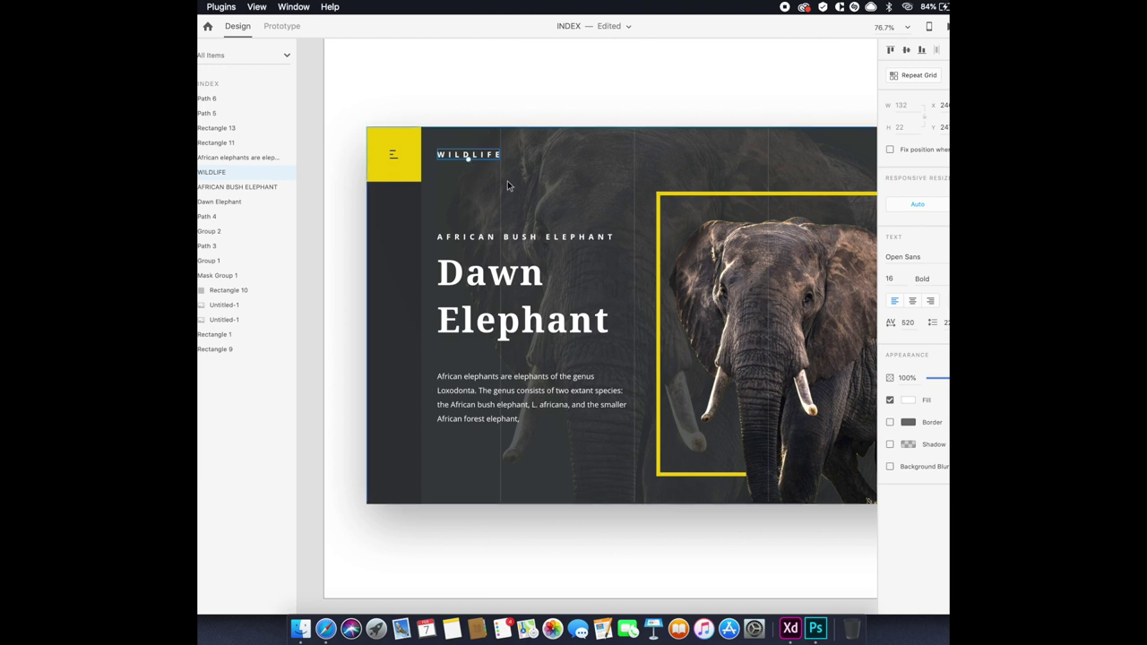
pyautogui.click(394, 154)
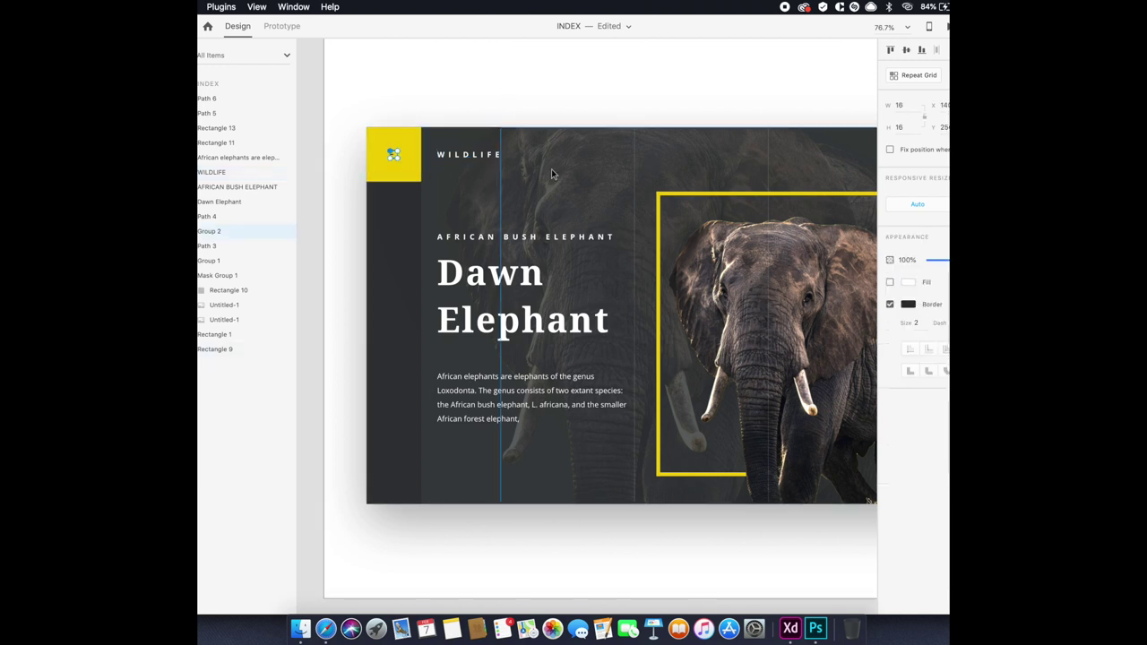
pyautogui.hscroll(5, 730, 171)
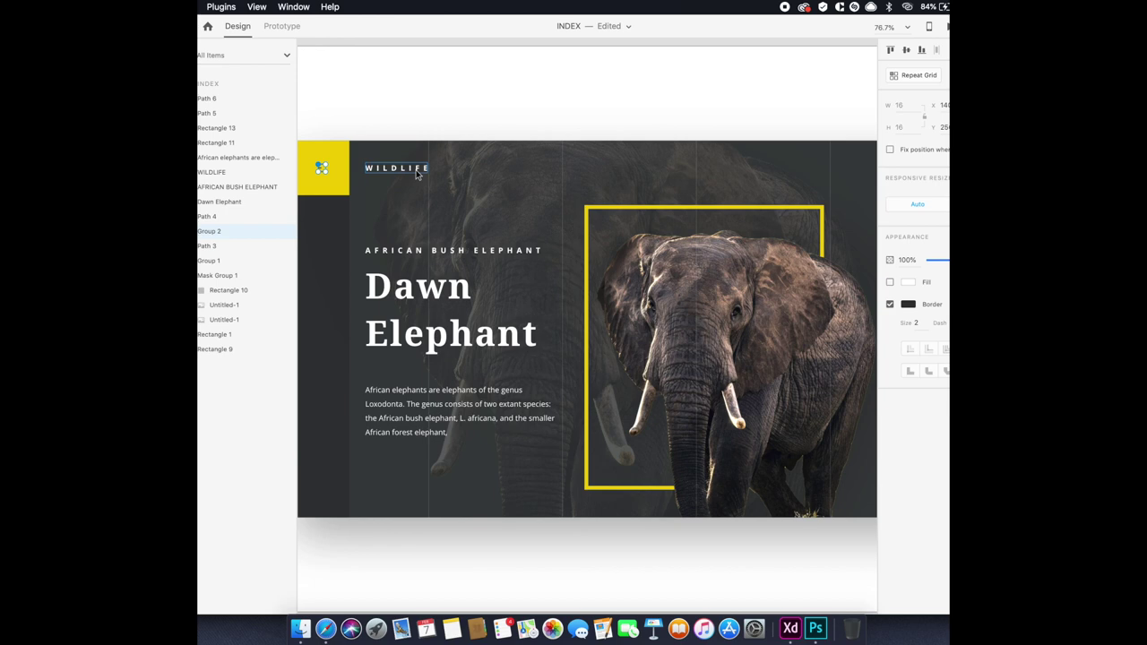
pyautogui.click(412, 175)
pyautogui.scroll(5, 402, 175)
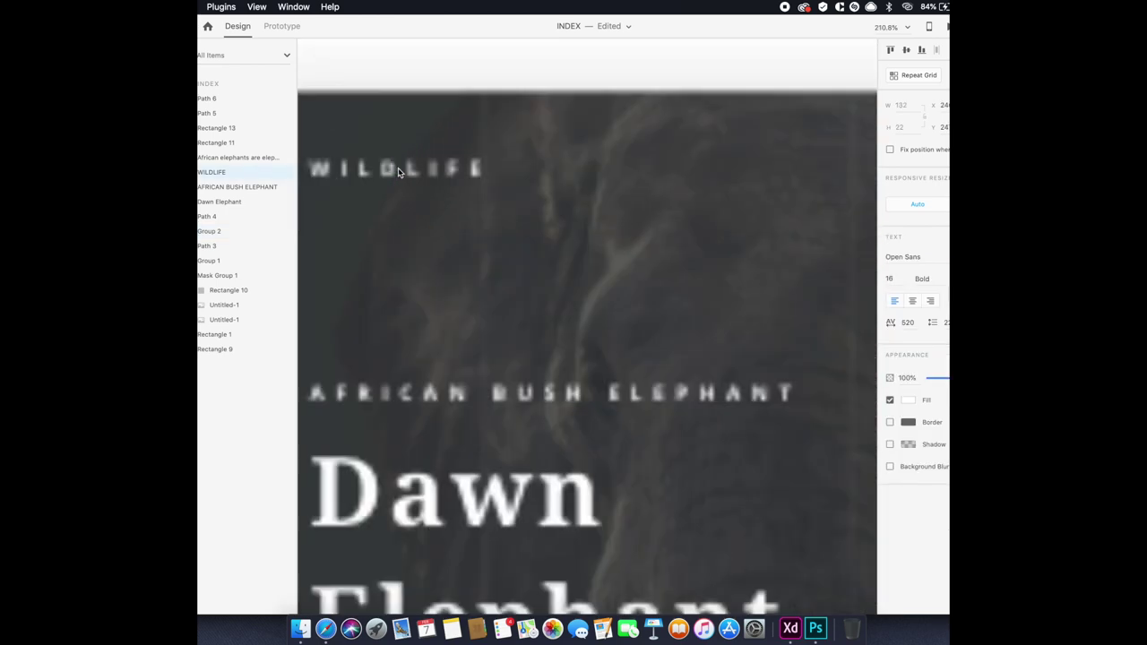
# Set the AFRICAN BUSH ELEPHANT heading to size 14 with wider letter spacing, undoing a 620 attempt.
pyautogui.click(581, 427)
pyautogui.press('Down')
pyautogui.press('Down')
pyautogui.scroll(-5, 736, 406)
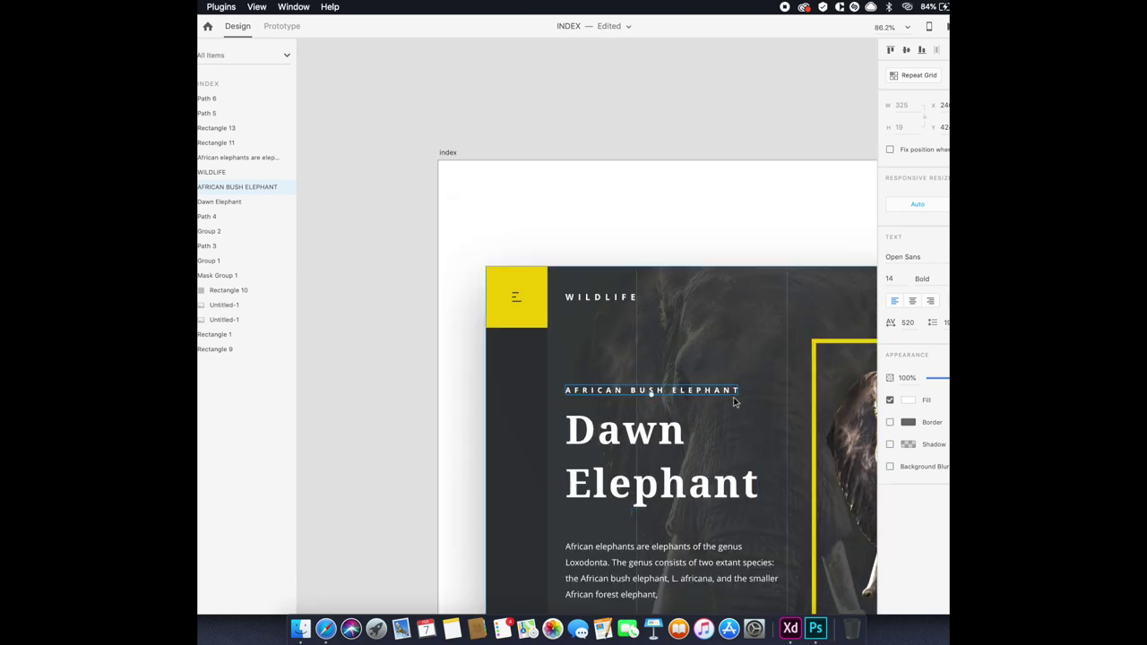
pyautogui.hotkey('shift', 'Up')
pyautogui.hotkey('shift', 'Up')
pyautogui.hotkey('shift', 'Up')
pyautogui.hotkey('shift', 'Up')
pyautogui.hotkey('shift', 'Up')
pyautogui.hotkey('shift', 'Up')
pyautogui.hotkey('shift', 'Up')
pyautogui.hotkey('shift', 'Up')
pyautogui.click(583, 551)
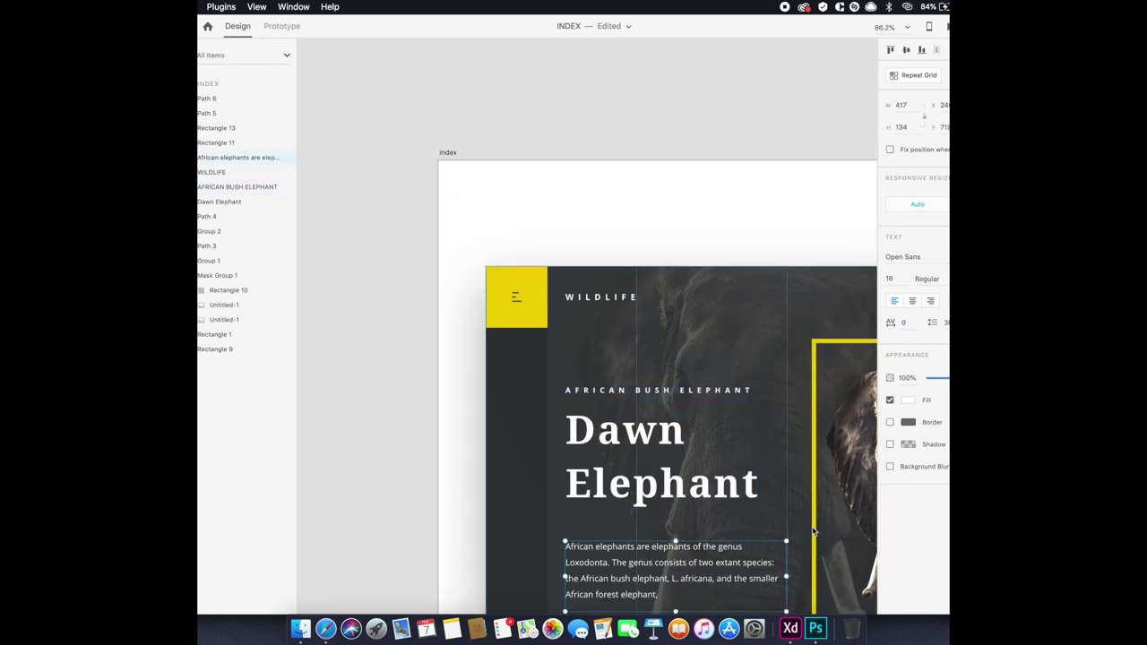
pyautogui.click(607, 391)
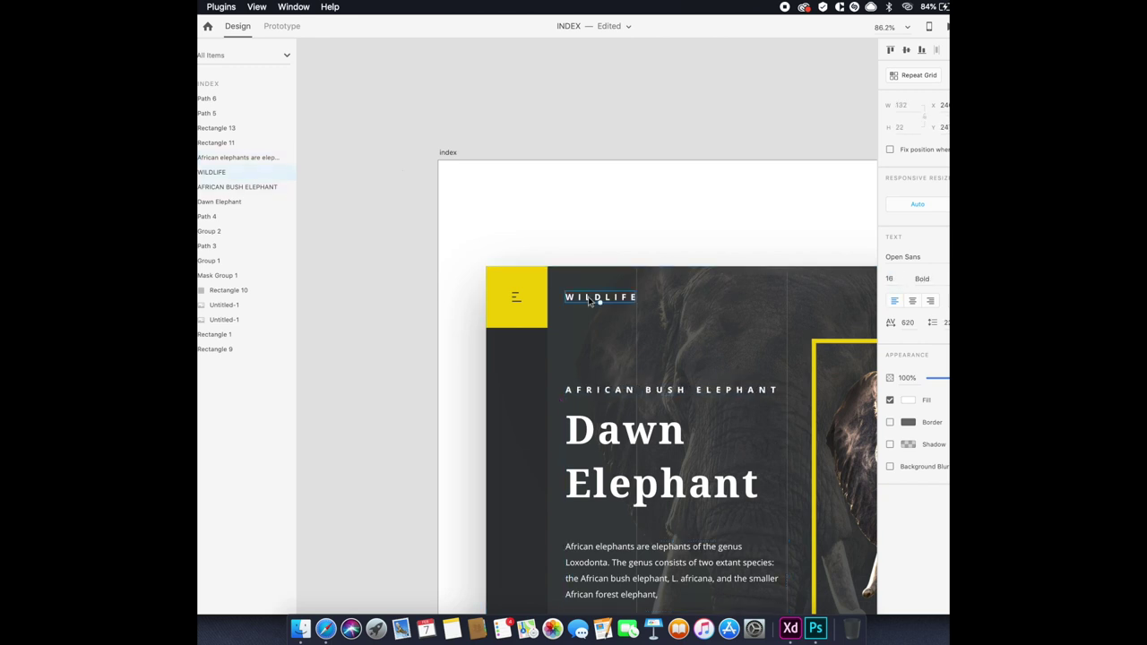
pyautogui.click(908, 322)
pyautogui.write('620')
pyautogui.press('Return')
pyautogui.hotkey('ctrl', 'z')
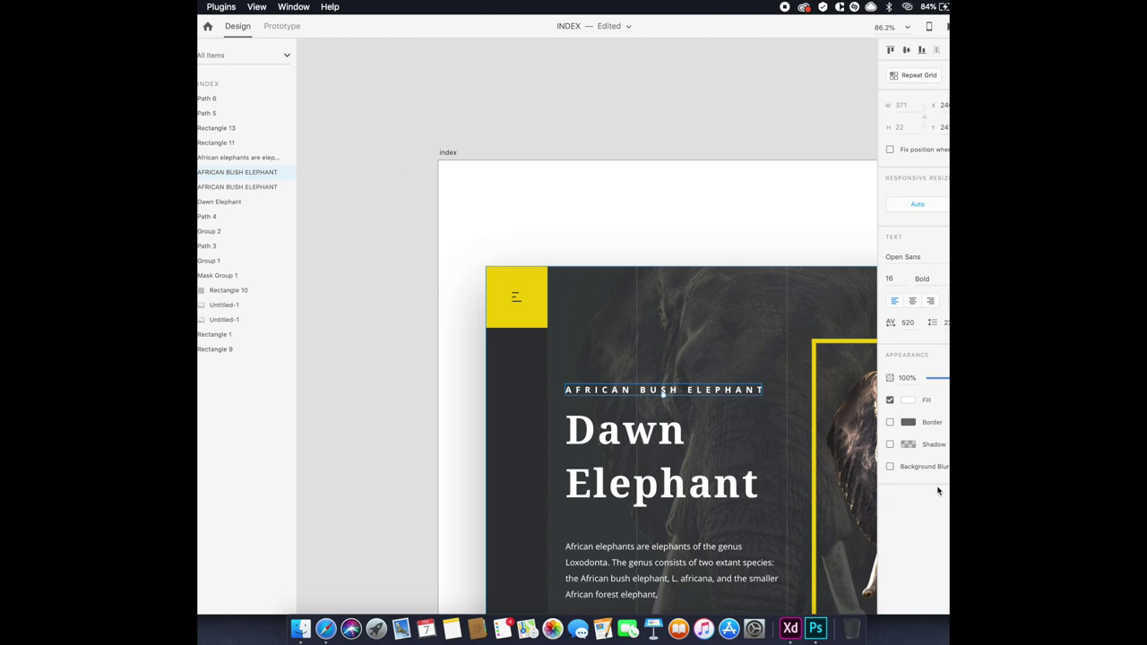
# Open a gap between WILD and LIFE and draw a small square in it.
pyautogui.doubleClick(616, 312)
pyautogui.click(602, 298)
pyautogui.write('.')
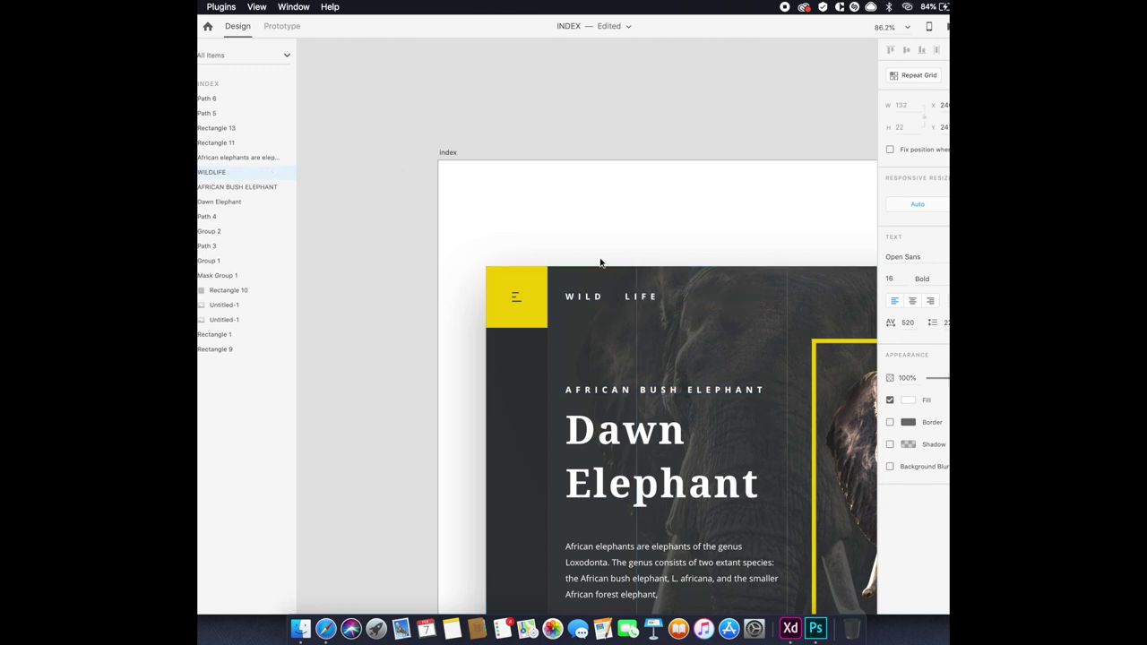
pyautogui.press('super+3')
pyautogui.press('r')
pyautogui.moveTo(584, 283); pyautogui.dragTo(623, 322)
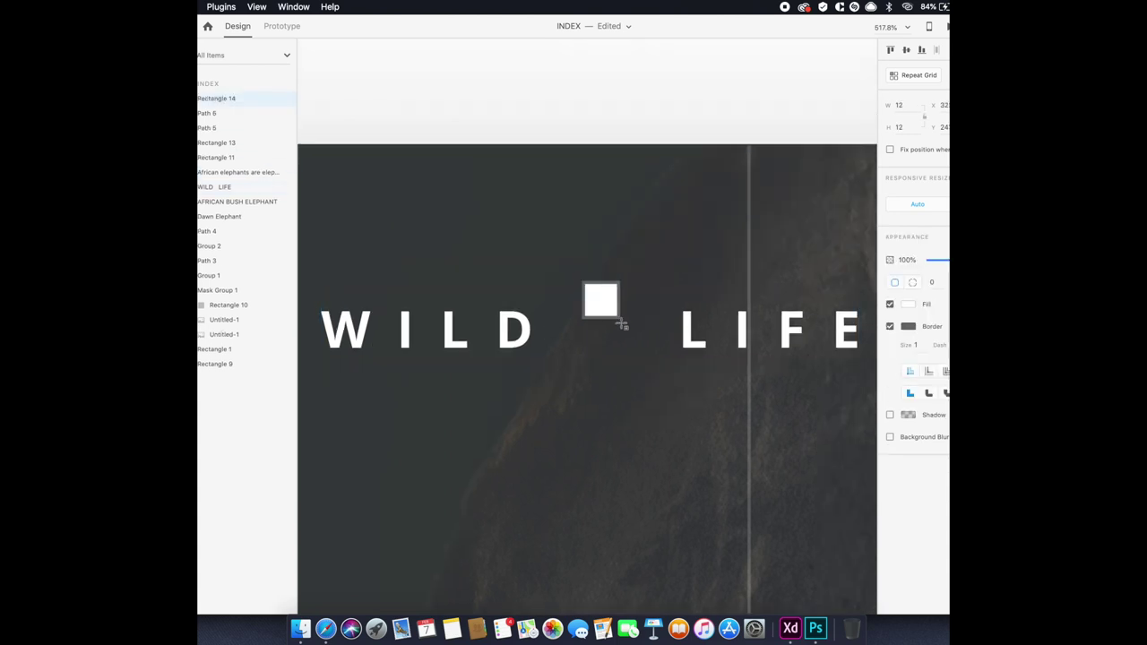
# Position the square in the gap and make it hollow with a yellow border.
pyautogui.moveTo(604, 306); pyautogui.dragTo(600, 315)
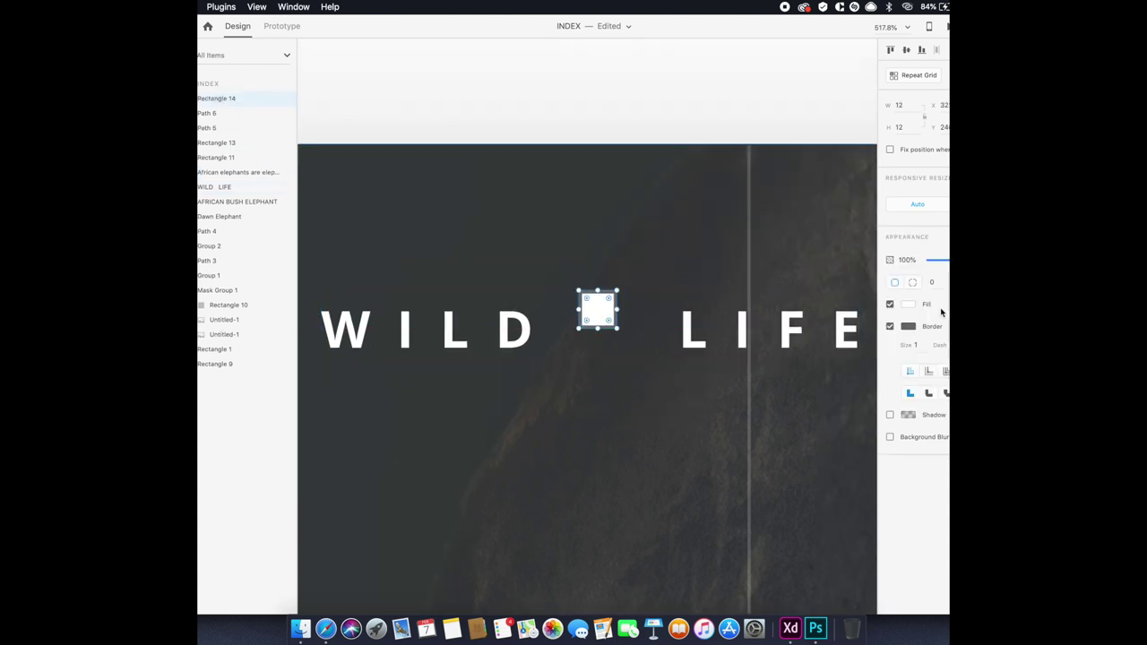
pyautogui.click(890, 304)
pyautogui.scroll(-5, 608, 325)
pyautogui.click(349, 296)
pyautogui.scroll(5, 592, 327)
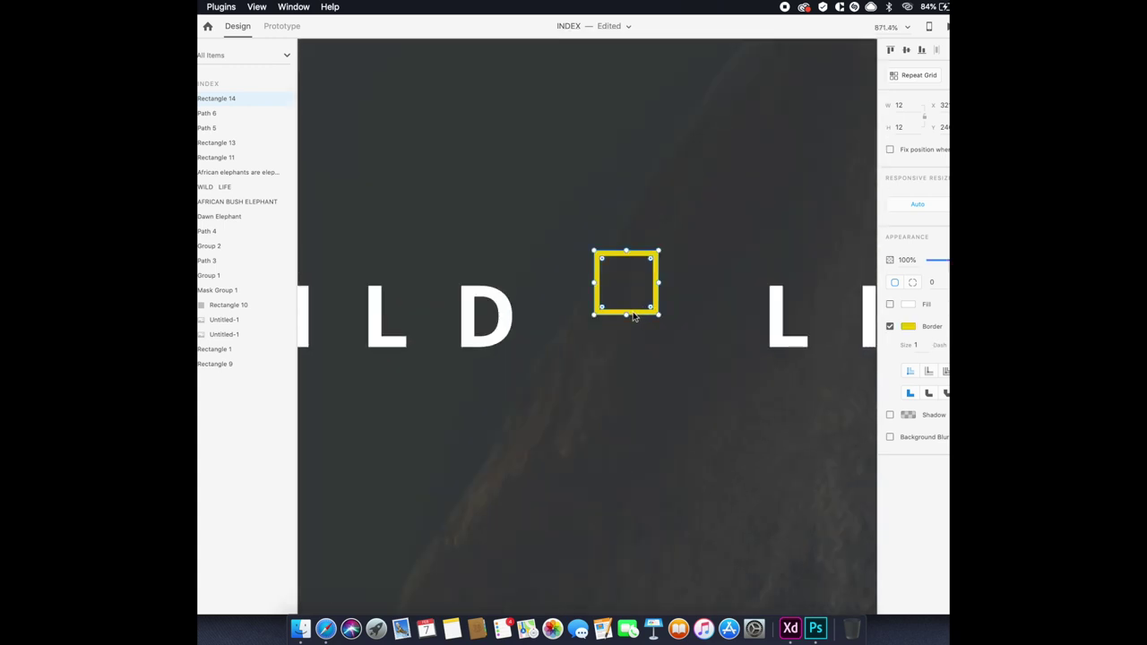
# Duplicate the square offset down-right and group the two squares.
pyautogui.moveTo(633, 315); pyautogui.dragTo(623, 328)
pyautogui.press('Right')
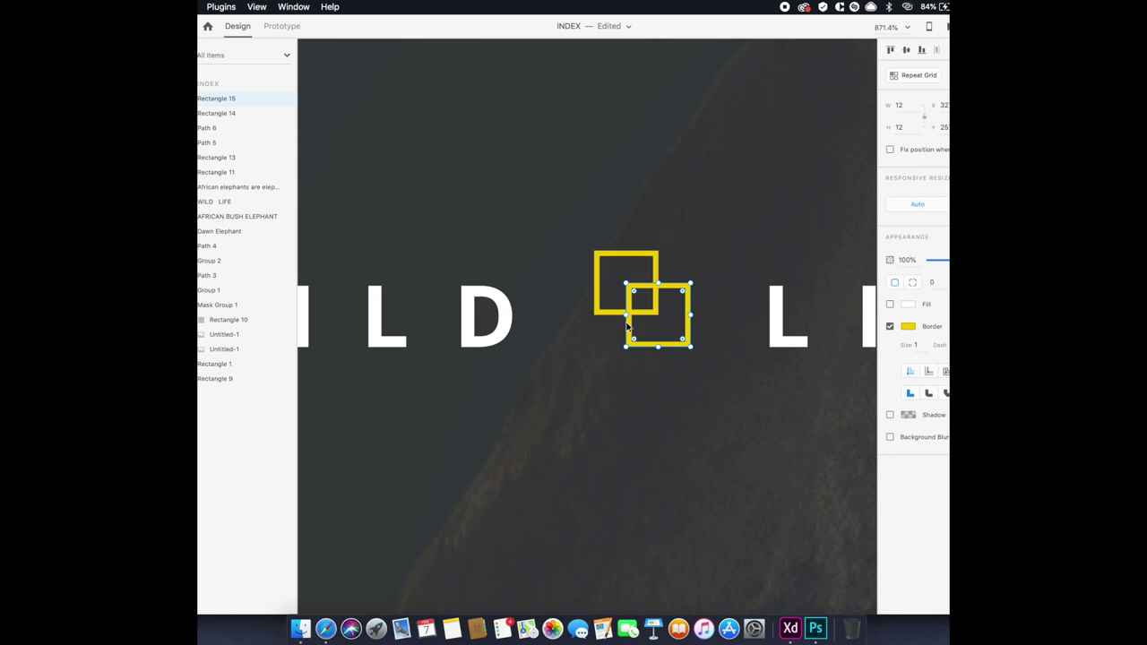
pyautogui.keyDown('shift'); pyautogui.click(604, 318); pyautogui.keyUp('shift')
pyautogui.press('super+g')
pyautogui.scroll(-3, 604, 318)
pyautogui.click(591, 341)
pyautogui.scroll(2, 627, 322)
pyautogui.scroll(-3, 779, 171)
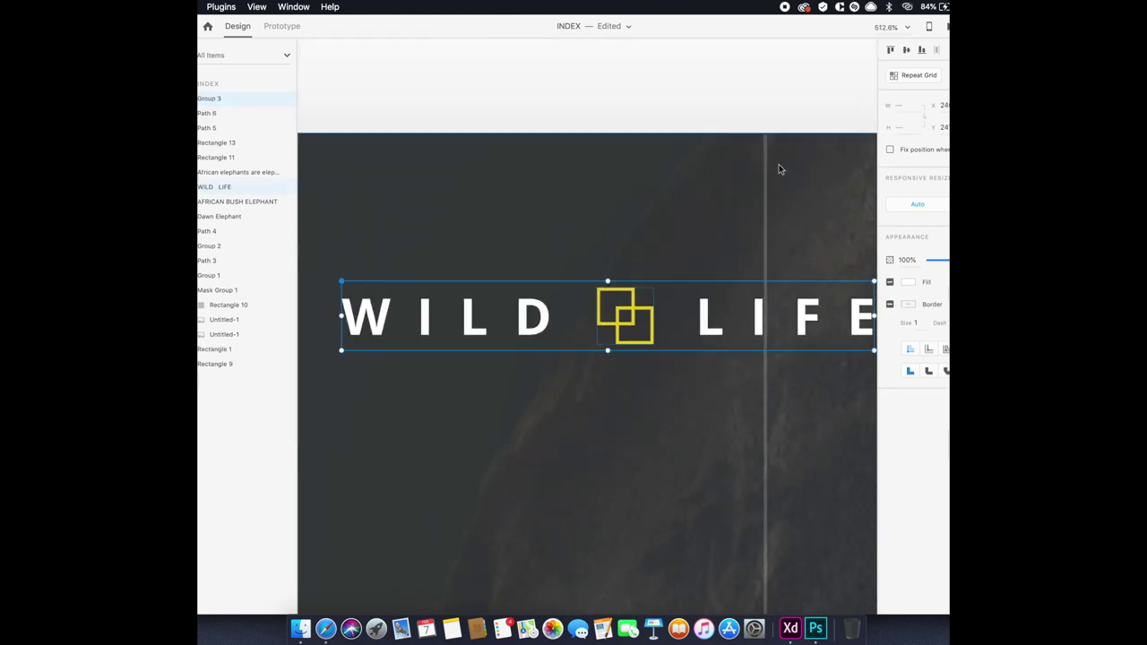
pyautogui.click(778, 171)
pyautogui.scroll(-5, 778, 171)
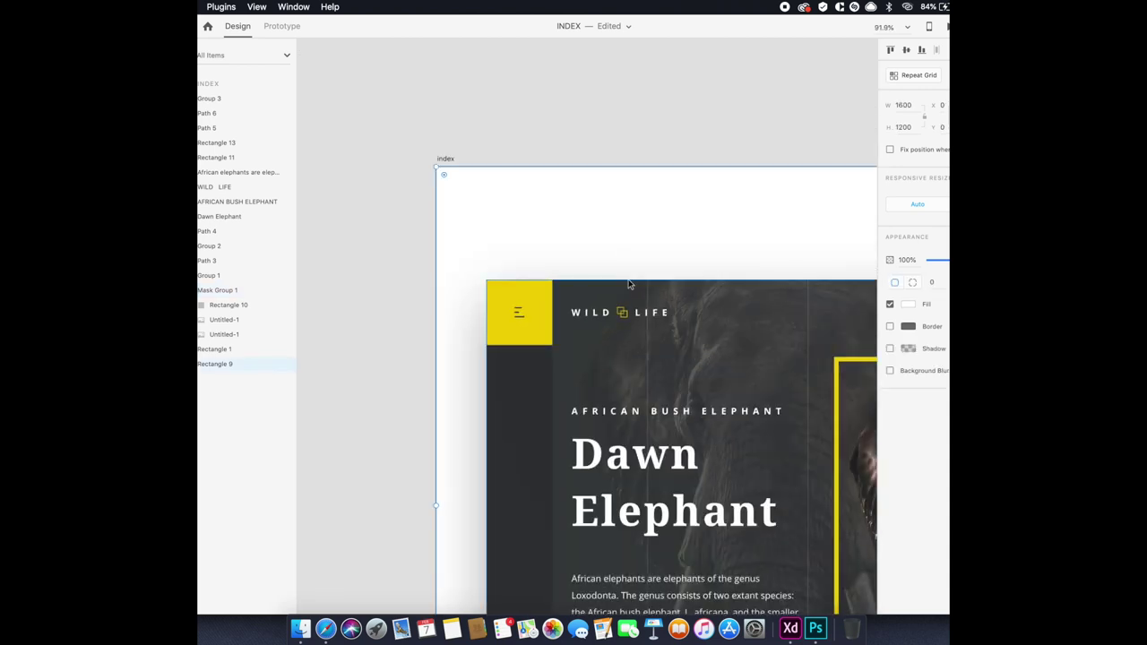
# Left-align WILD LIFE with AFRICAN BUSH ELEPHANT, placing the subtitle under the Dawn Elephant title.
pyautogui.hscroll(3, 615, 332)
pyautogui.click(495, 306)
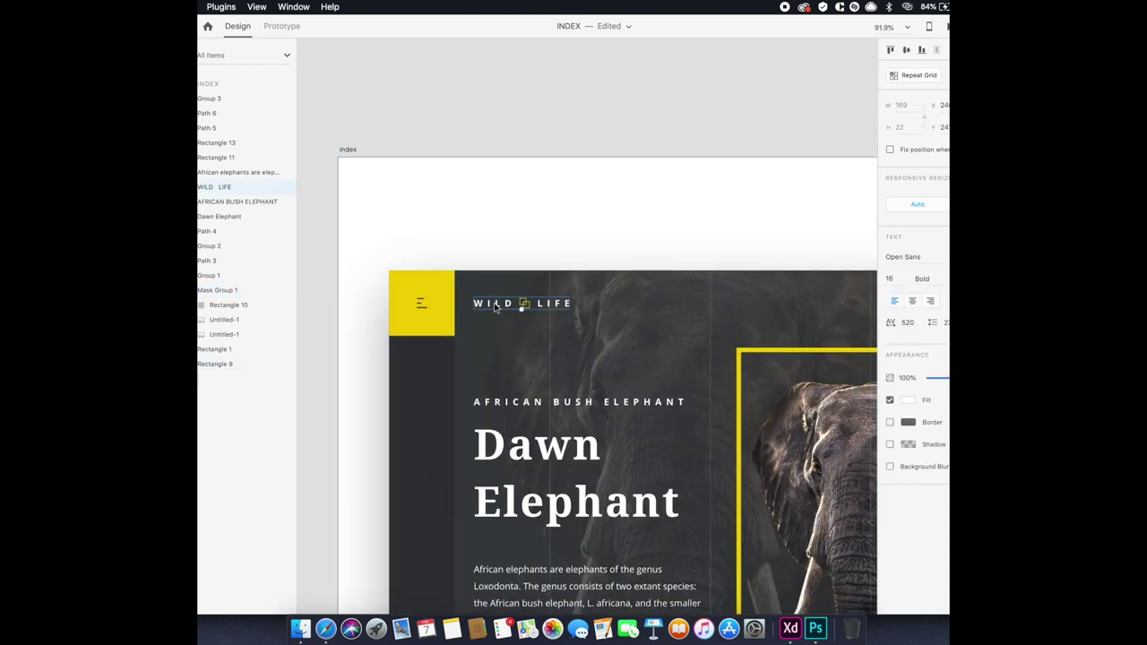
pyautogui.keyDown('shift'); pyautogui.click(528, 401); pyautogui.keyUp('shift')
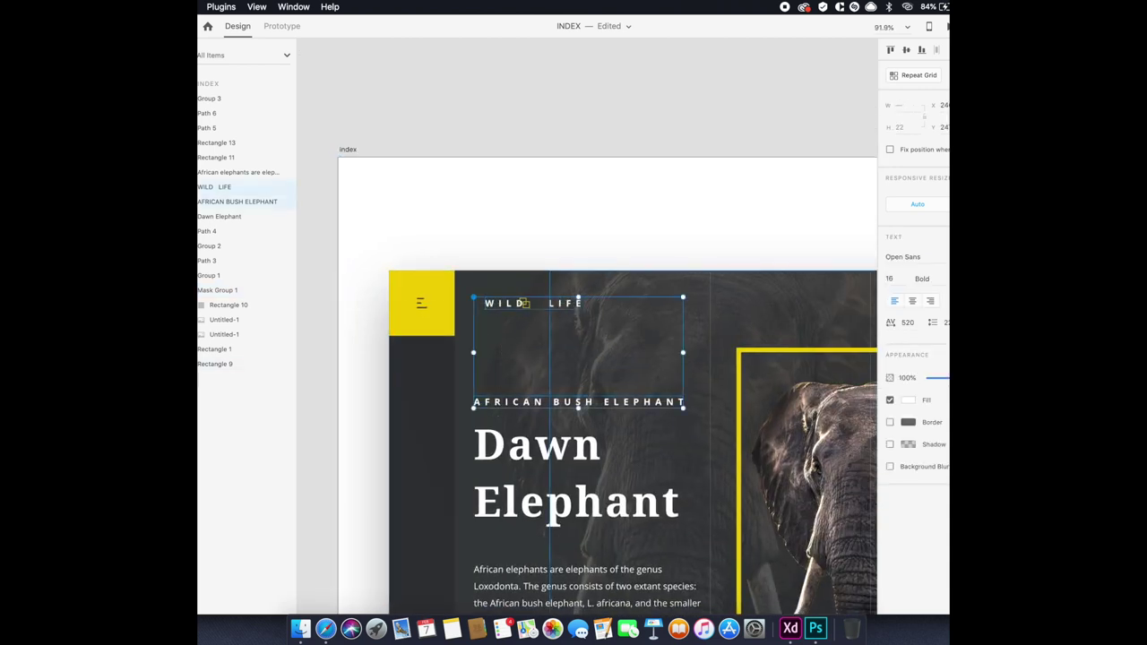
pyautogui.click(906, 52)
pyautogui.moveTo(578, 402)
pyautogui.mouseDown()
pyautogui.moveTo(673, 502)
pyautogui.moveTo(673, 551)
pyautogui.mouseUp()
pyautogui.moveTo(622, 448); pyautogui.dragTo(622, 428)
pyautogui.click(493, 310)
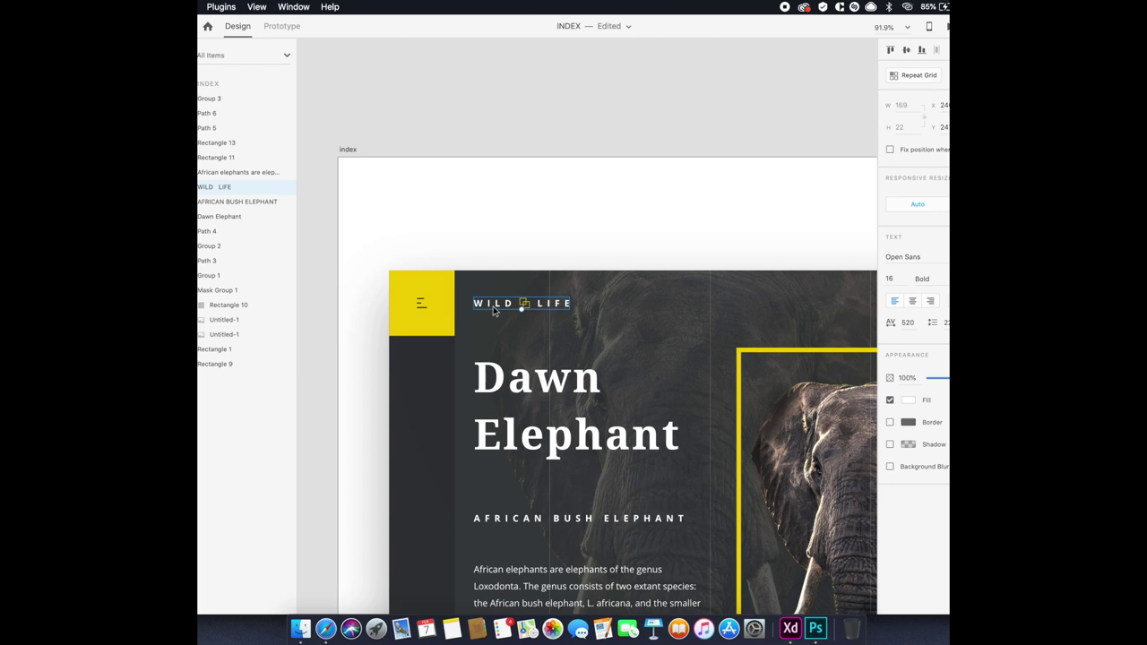
pyautogui.doubleClick(493, 310)
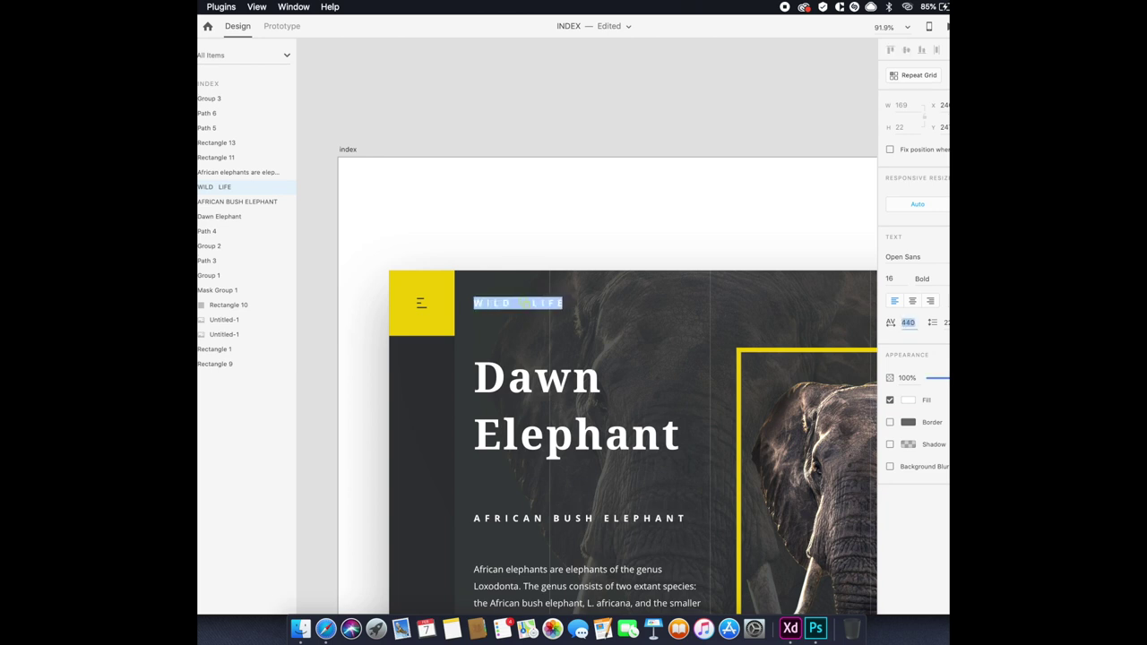
pyautogui.click(606, 205)
pyautogui.scroll(5, 515, 305)
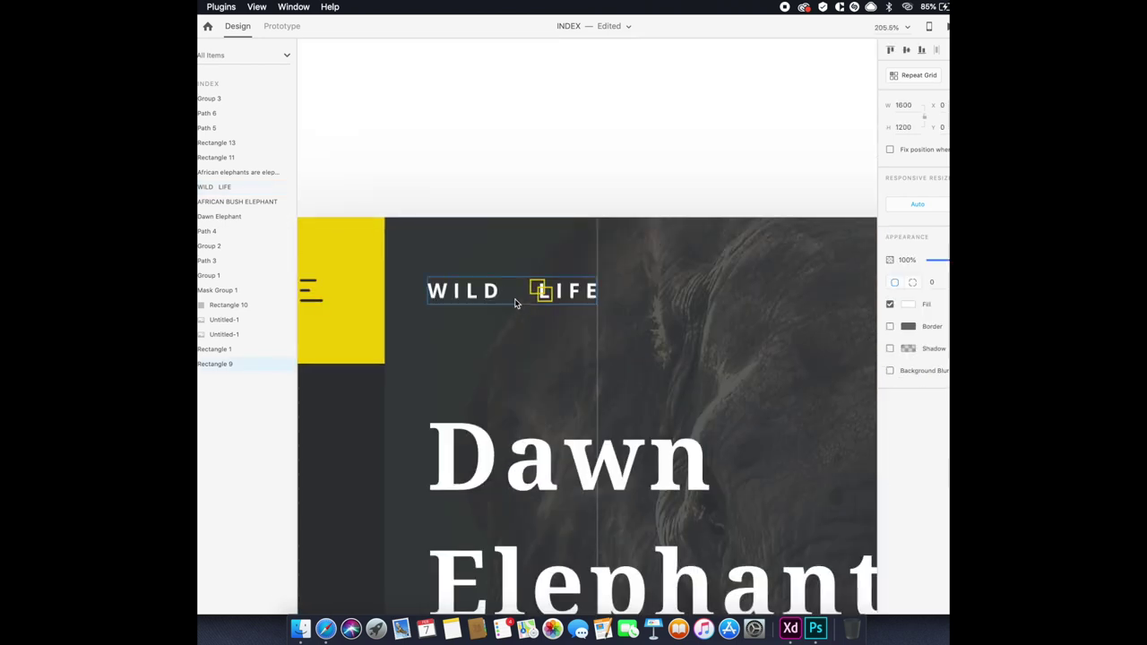
pyautogui.scroll(5, 515, 305)
# Drag the two-square icon group into the gap between WILD and LIFE.
pyautogui.click(525, 289)
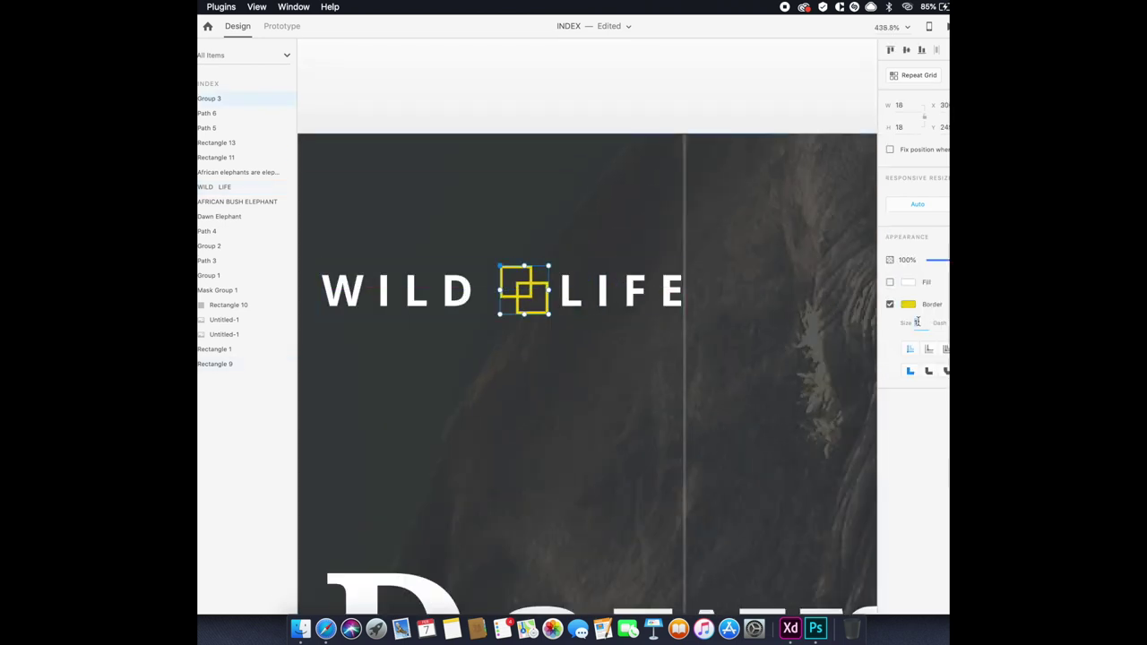
pyautogui.scroll(5, 541, 294)
pyautogui.doubleClick(538, 279)
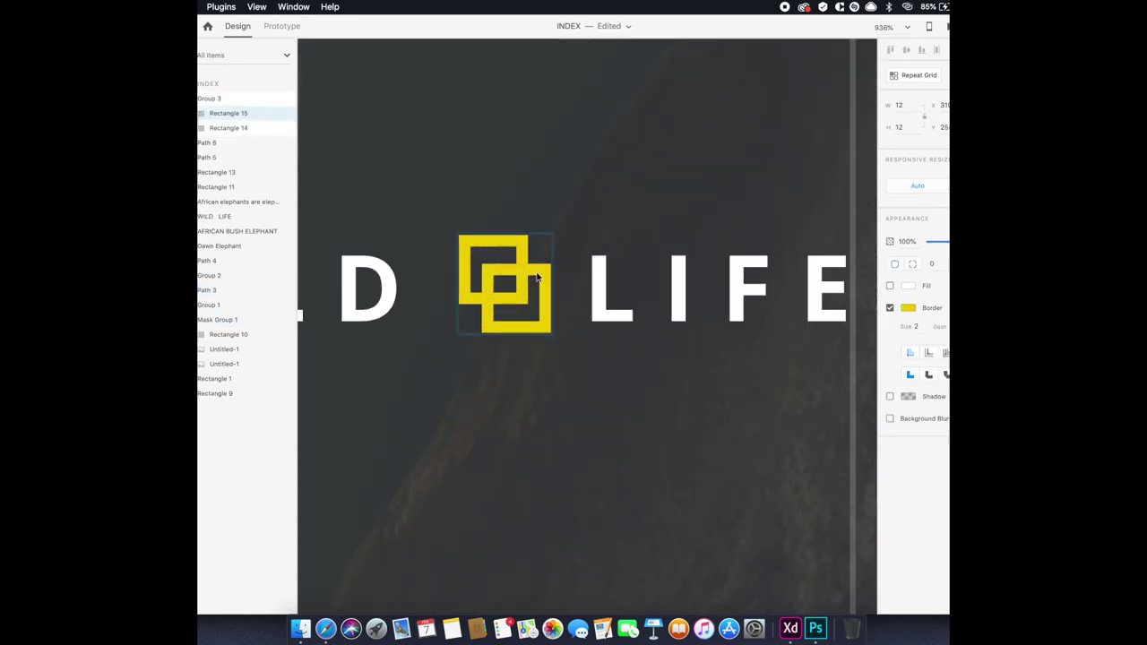
pyautogui.press('Escape')
pyautogui.scroll(-10, 579, 290)
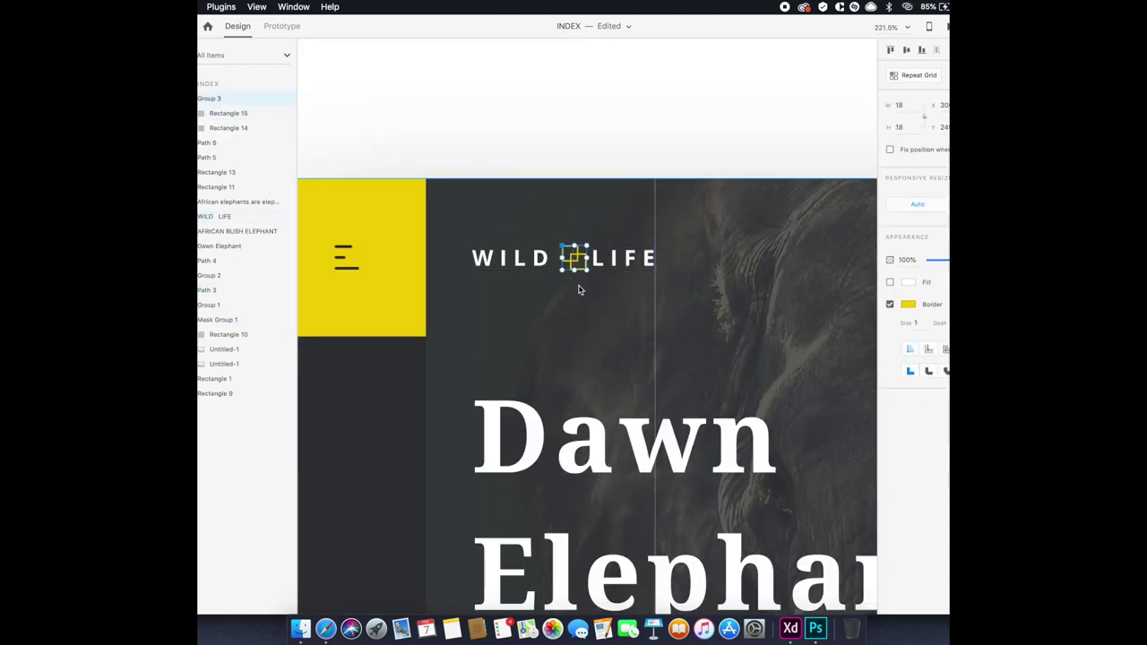
pyautogui.click(574, 260)
pyautogui.scroll(3, 568, 264)
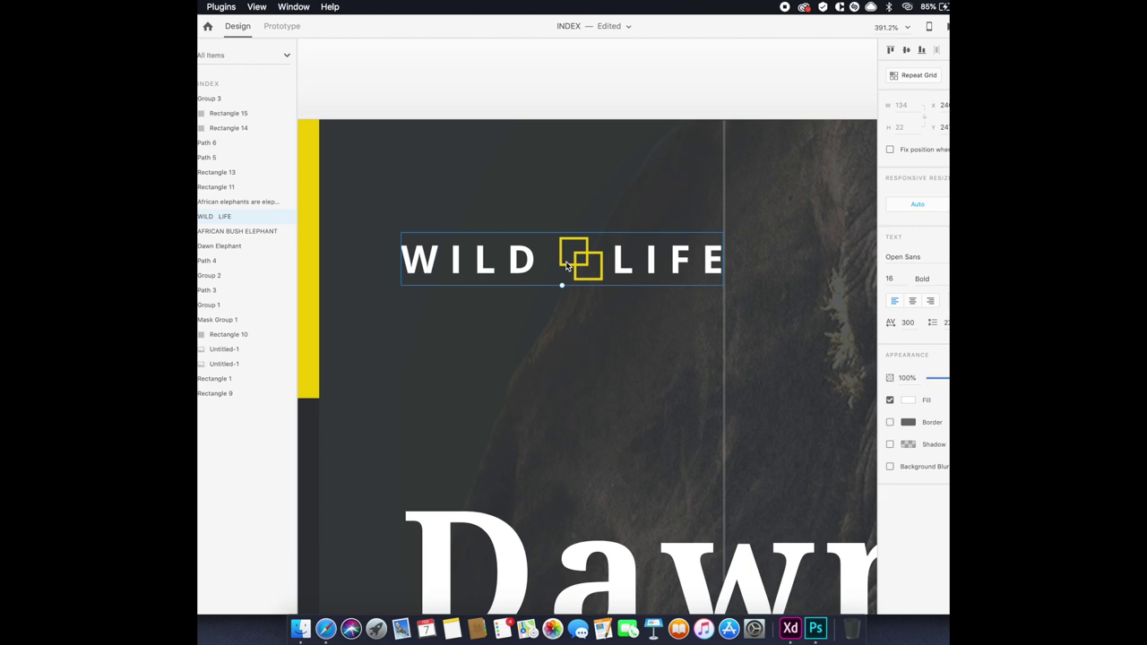
pyautogui.moveTo(566, 264); pyautogui.dragTo(571, 269)
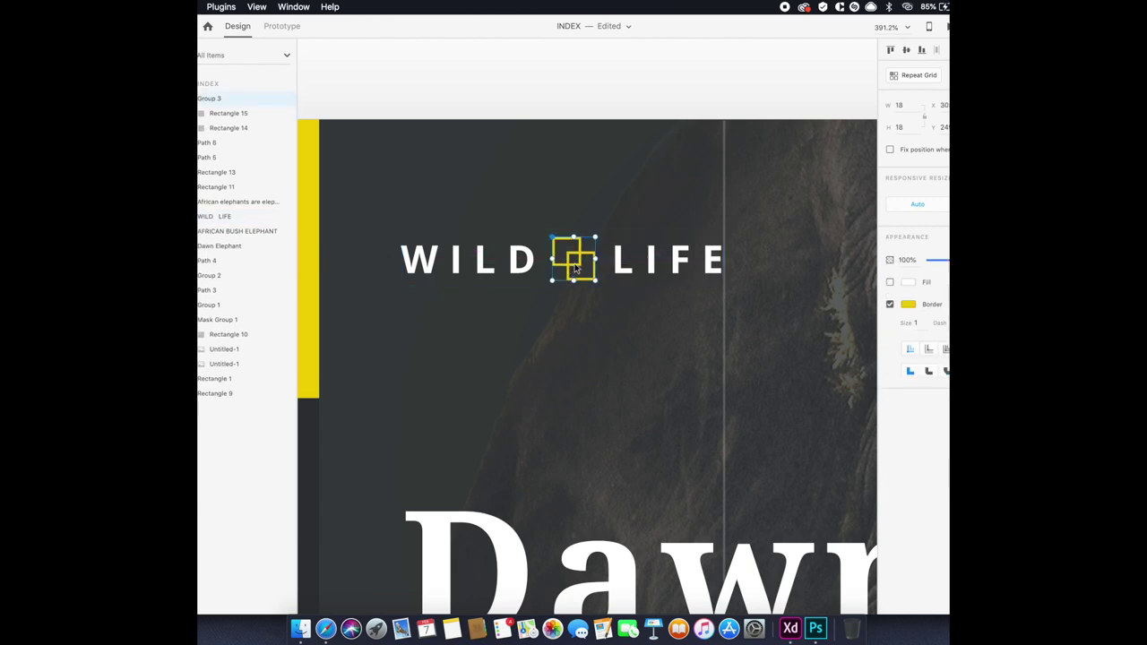
# Check the WILD LIFE logo and Dawn Elephant heading across the full artboard.
pyautogui.scroll(-5, 582, 264)
pyautogui.click(592, 260)
pyautogui.scroll(-2, 591, 263)
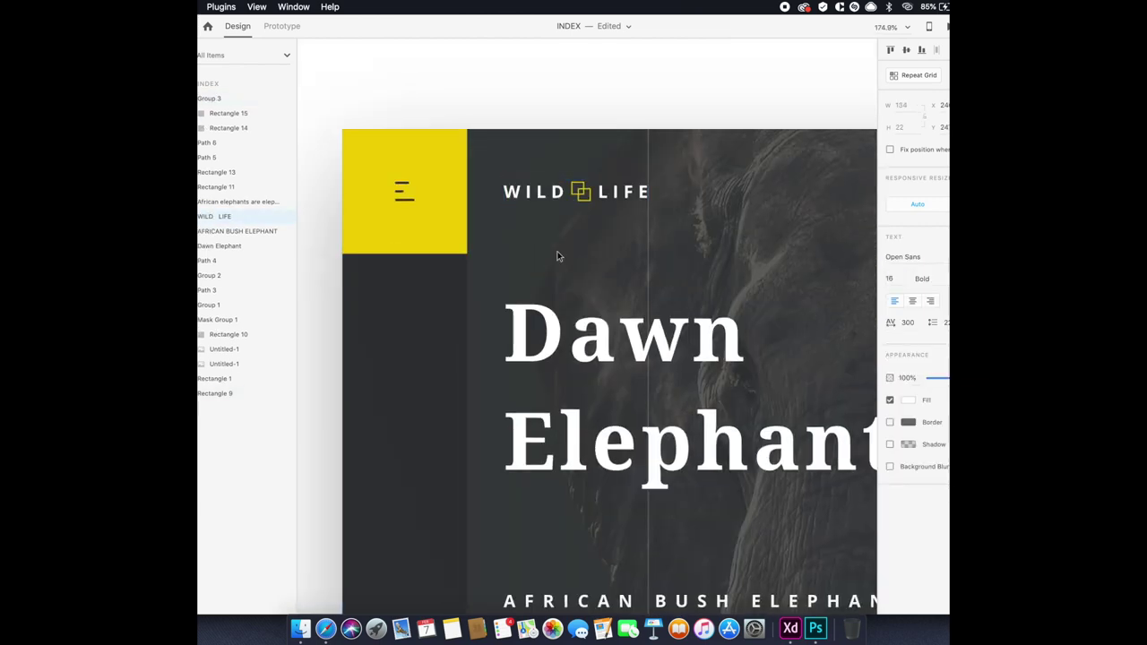
pyautogui.scroll(-4, 591, 262)
pyautogui.click(565, 314)
pyautogui.scroll(-2, 552, 317)
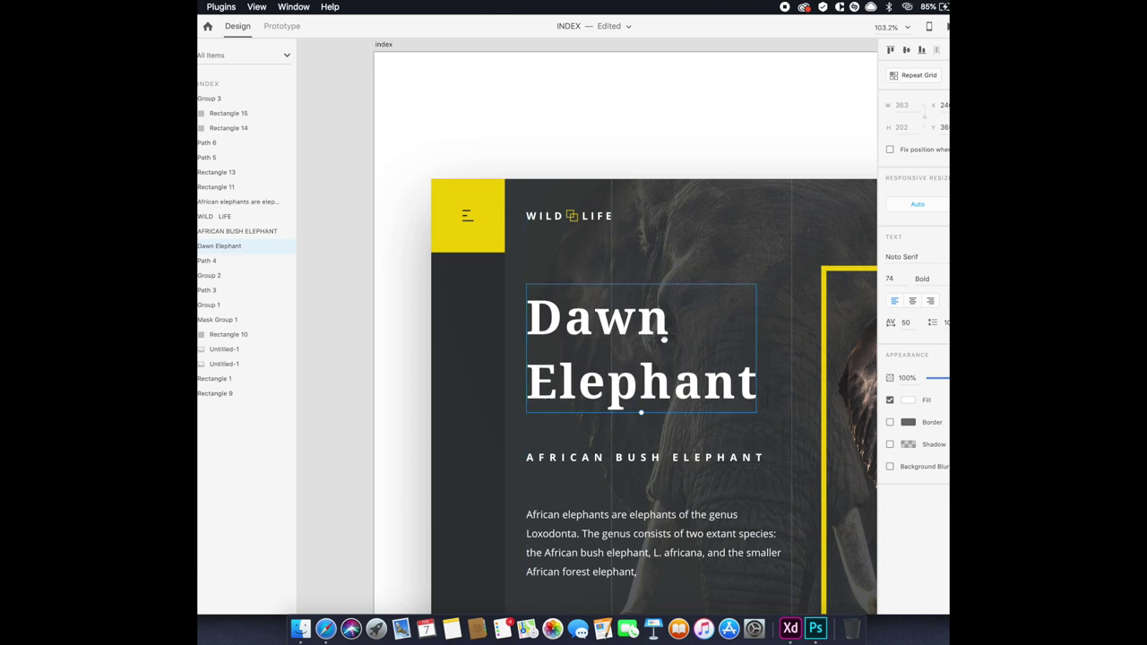
pyautogui.scroll(-2, 582, 351)
pyautogui.scroll(-3, 489, 289)
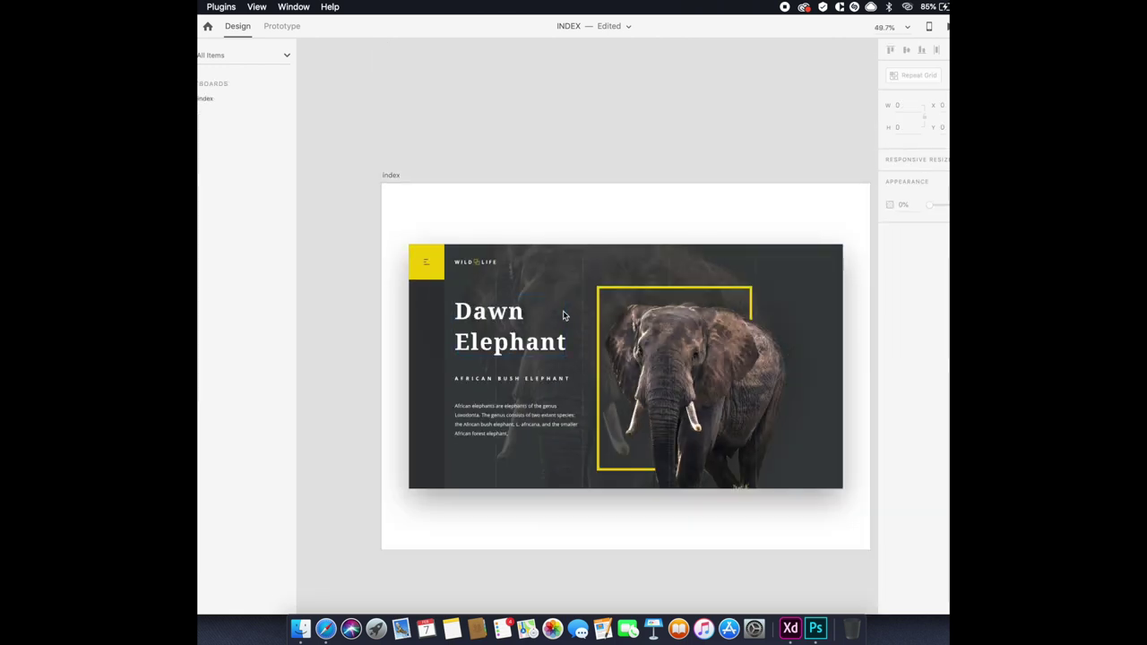
# Draw a line under AFRICAN BUSH ELEPHANT, colour it the frame's yellow, and nudge it up.
pyautogui.hscroll(2, 565, 315)
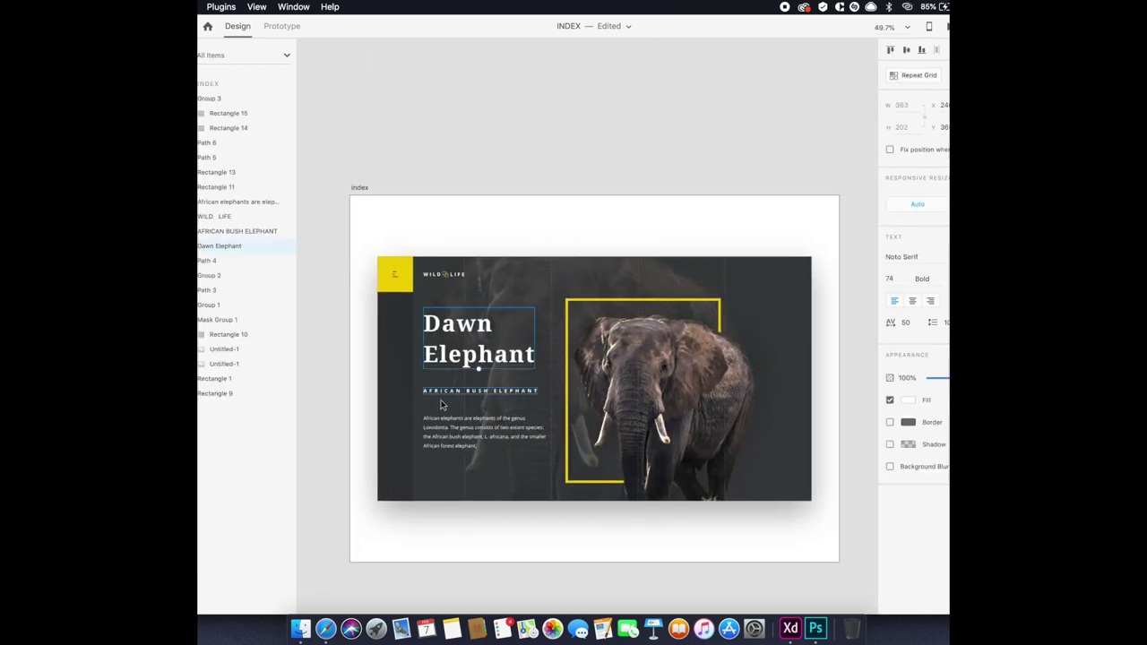
pyautogui.click(449, 394)
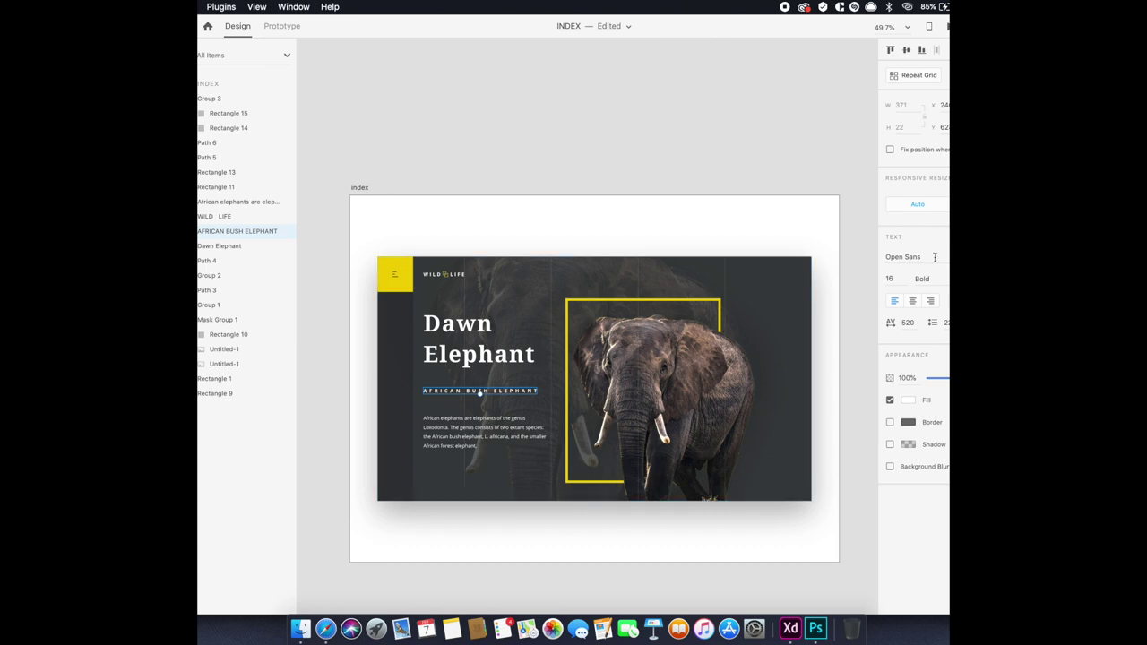
pyautogui.scroll(5, 428, 404)
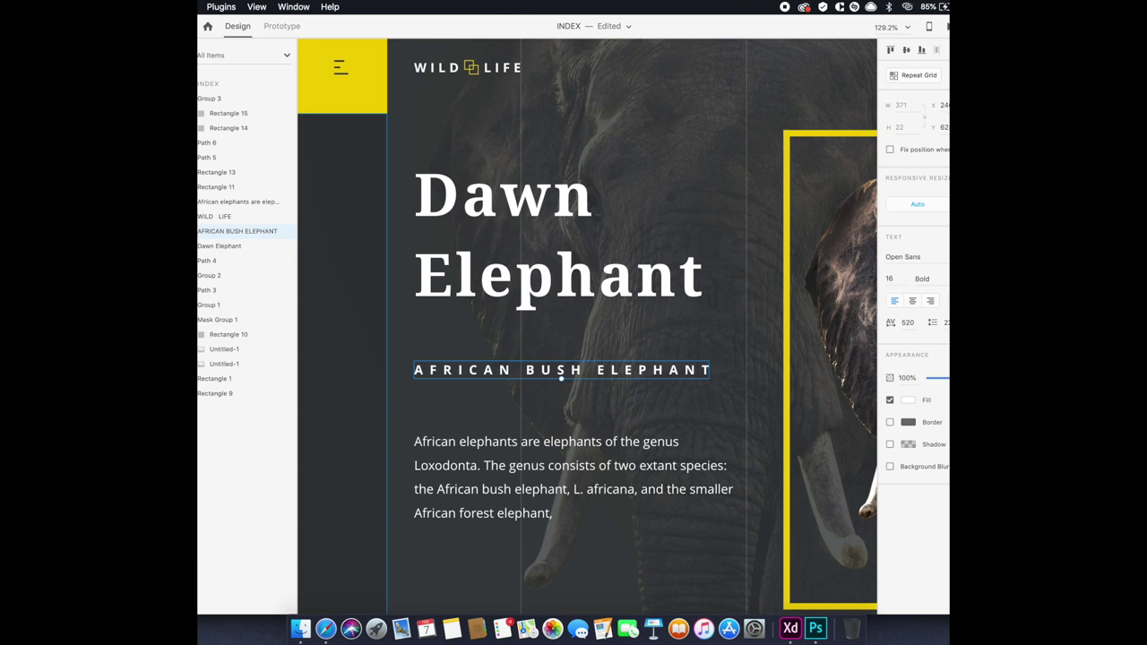
pyautogui.press('l')
pyautogui.moveTo(414, 388); pyautogui.dragTo(709, 387)
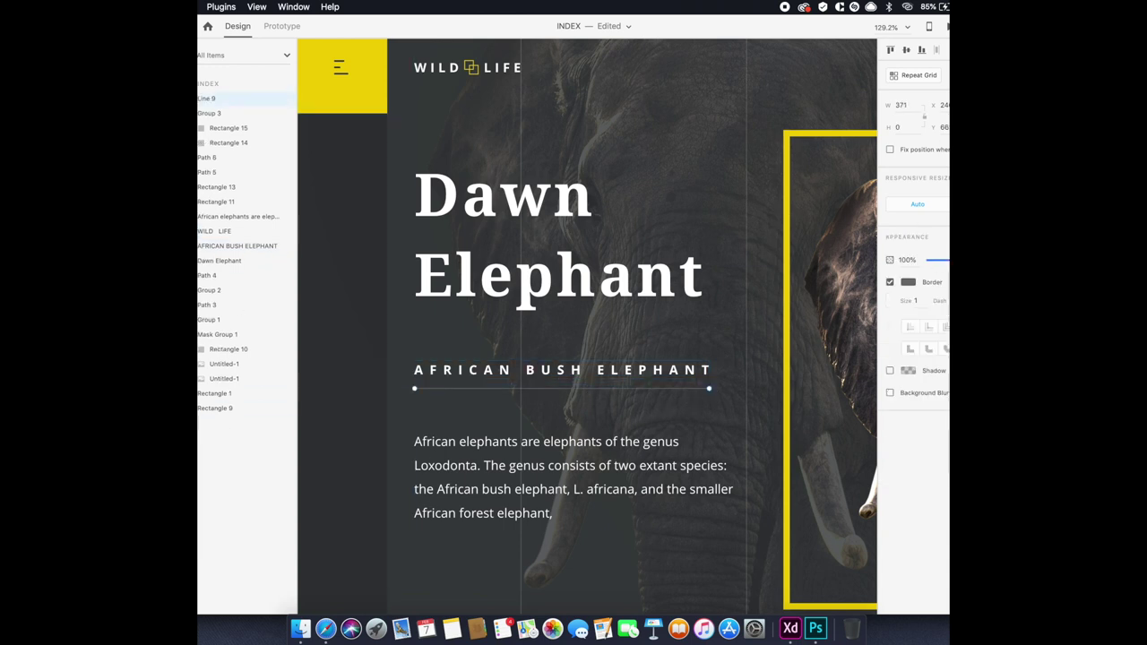
pyautogui.click(786, 161)
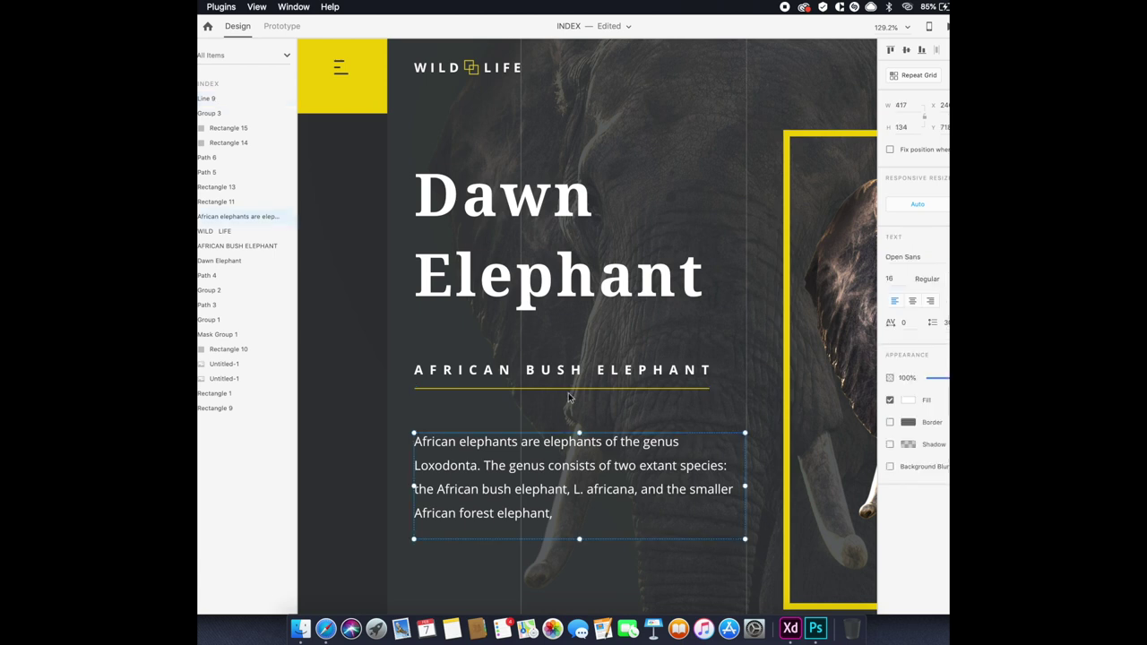
pyautogui.hotkey('shift', 'Up')
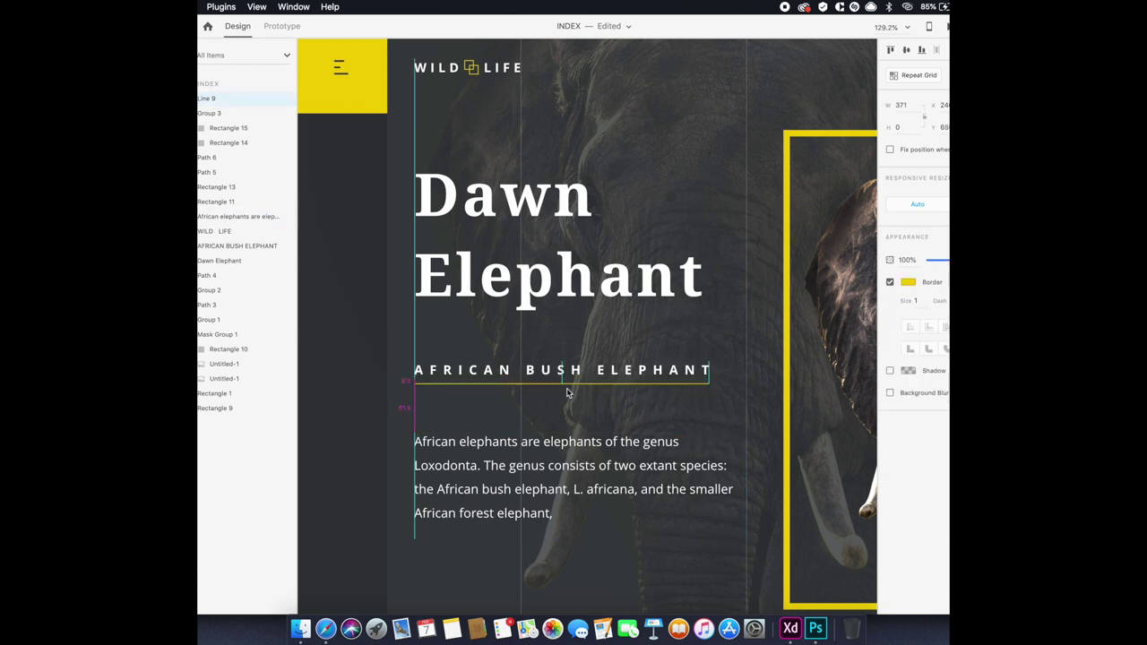
pyautogui.keyDown('shift'); pyautogui.click(582, 381); pyautogui.keyUp('shift')
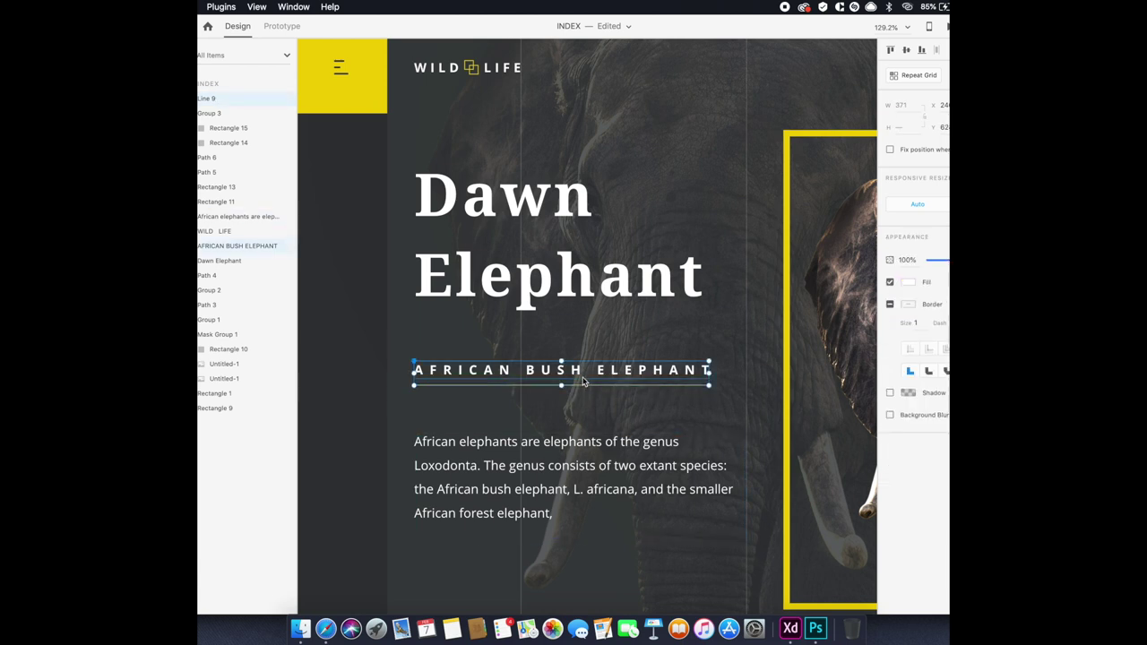
pyautogui.click(631, 456)
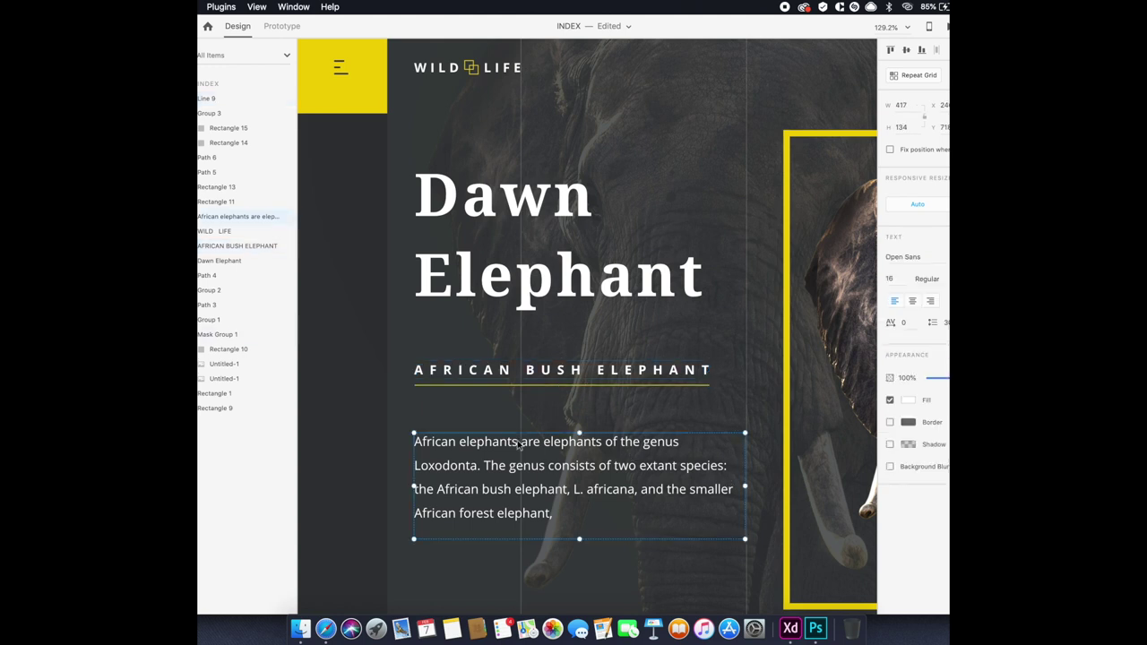
pyautogui.click(585, 383)
# Group the subtitle with its underline and narrow the description paragraph so it rewraps.
pyautogui.press('super+g')
pyautogui.click(618, 444)
pyautogui.moveTo(745, 488); pyautogui.dragTo(714, 489)
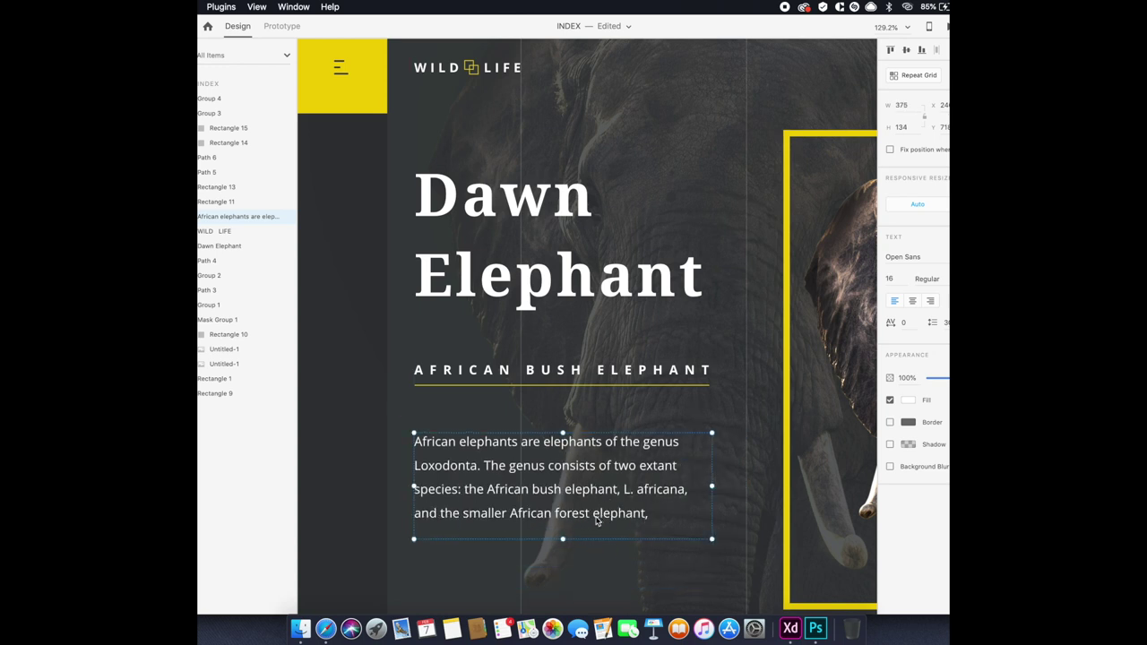
pyautogui.doubleClick(653, 517)
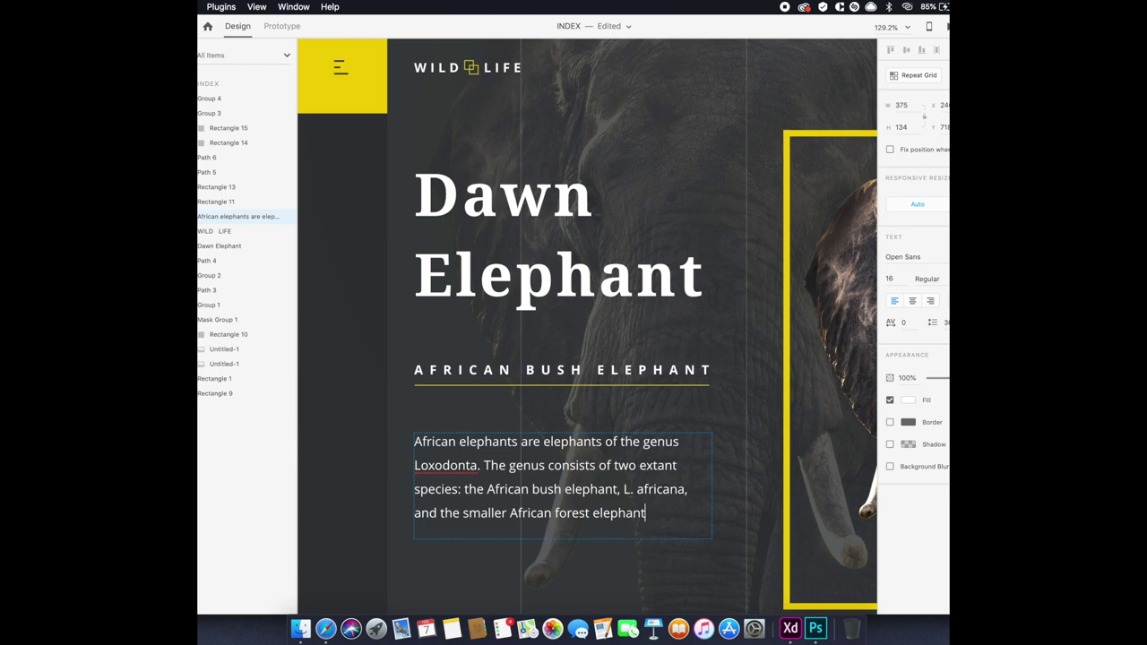
pyautogui.write('.')
pyautogui.press('Escape')
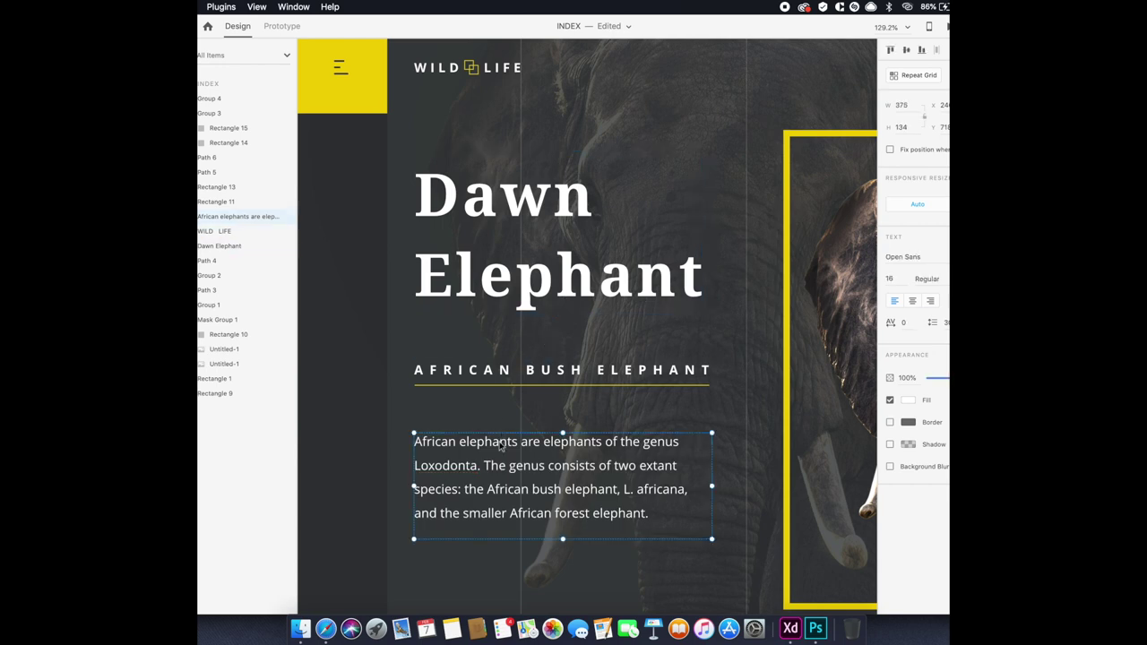
# Reposition the subtitle group and move the paragraph up beneath it with even spacing.
pyautogui.click(490, 380)
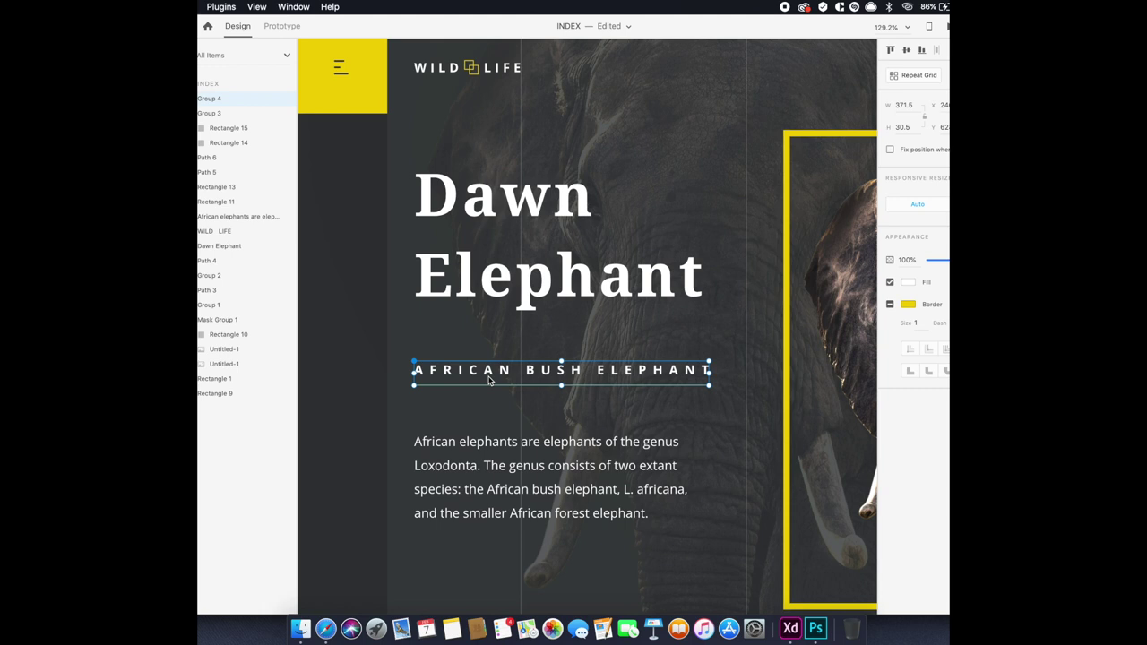
pyautogui.hotkey('shift', 'Up')
pyautogui.hotkey('shift', 'Up')
pyautogui.hotkey('shift', 'Up')
pyautogui.hotkey('shift', 'Up')
pyautogui.hotkey('shift', 'Up')
pyautogui.hotkey('shift', 'Down')
pyautogui.hotkey('shift', 'Down')
pyautogui.hotkey('shift', 'Down')
pyautogui.hotkey('shift', 'Down')
pyautogui.press('Up')
pyautogui.press('Up')
pyautogui.press('Up')
pyautogui.moveTo(475, 446); pyautogui.dragTo(475, 378)
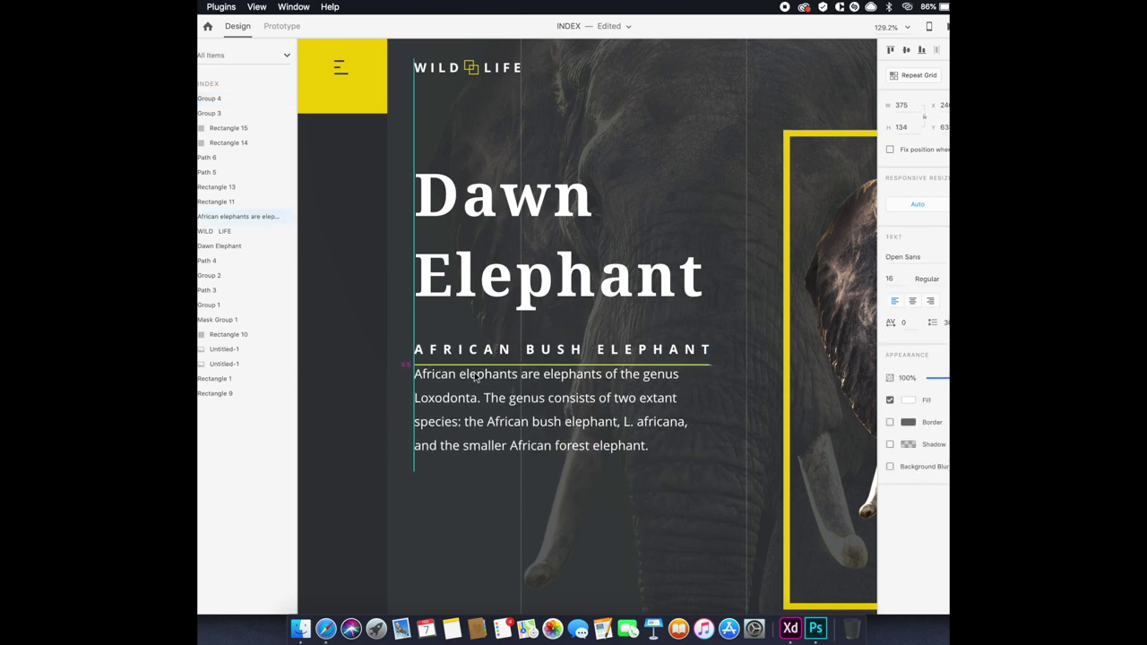
pyautogui.hotkey('shift', 'Down')
pyautogui.hotkey('shift', 'Down')
pyautogui.hotkey('shift', 'Down')
pyautogui.hotkey('shift', 'Down')
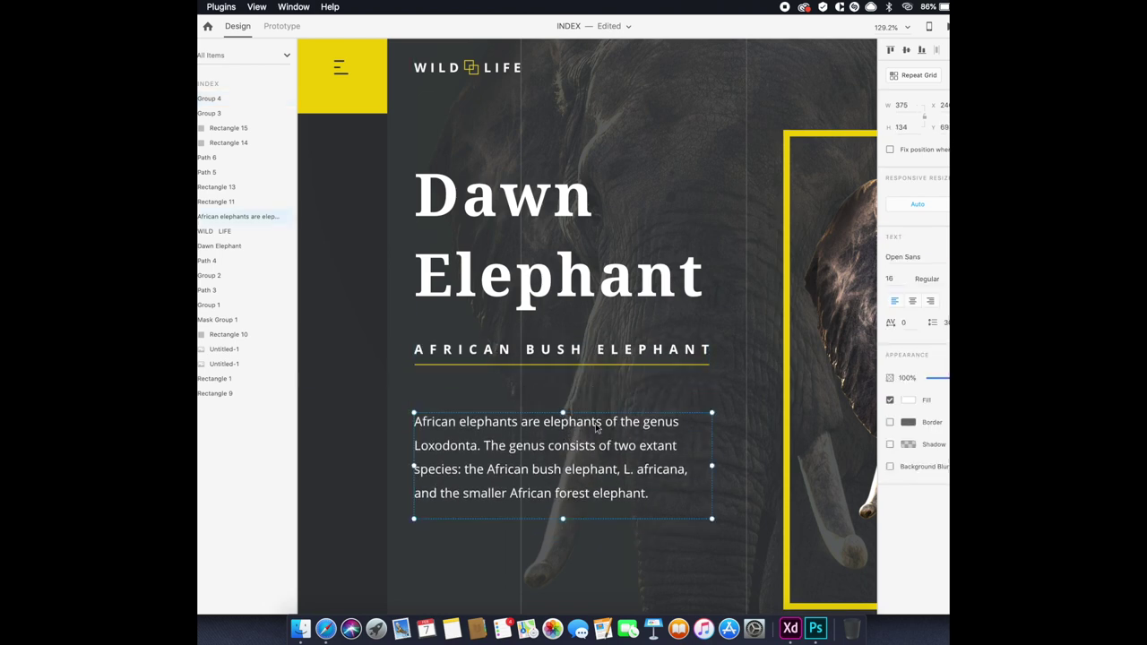
pyautogui.scroll(-5, 597, 428)
pyautogui.scroll(2, 615, 500)
# Set the description paragraph's font size to 18.
pyautogui.click(892, 279)
pyautogui.write('18')
pyautogui.press('Return')
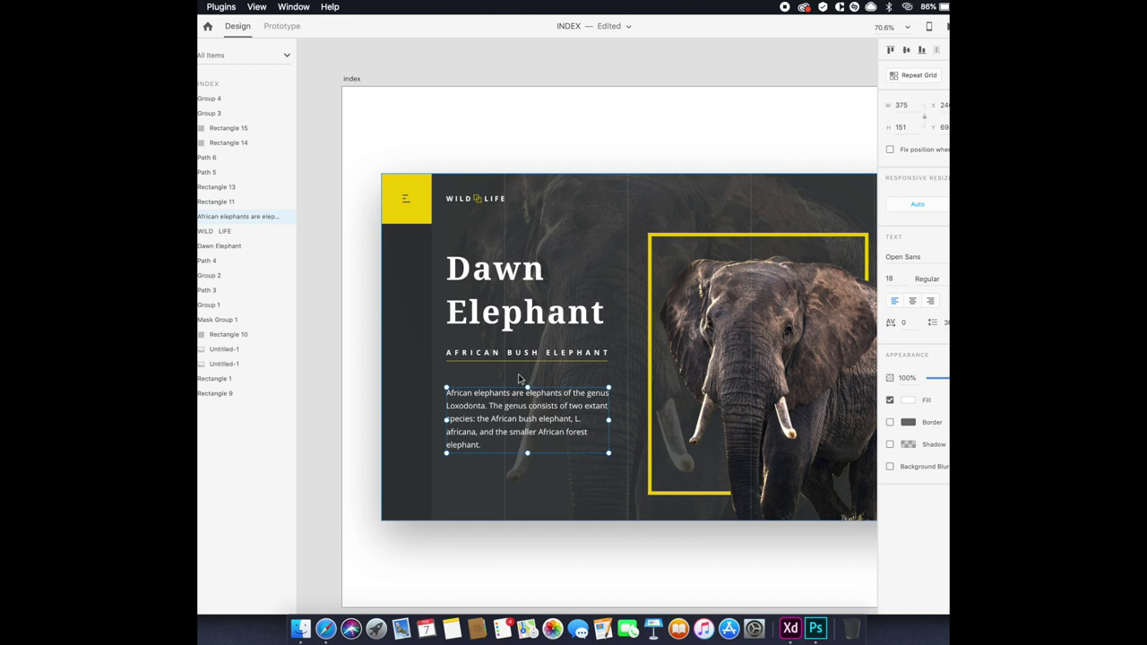
pyautogui.click(609, 212)
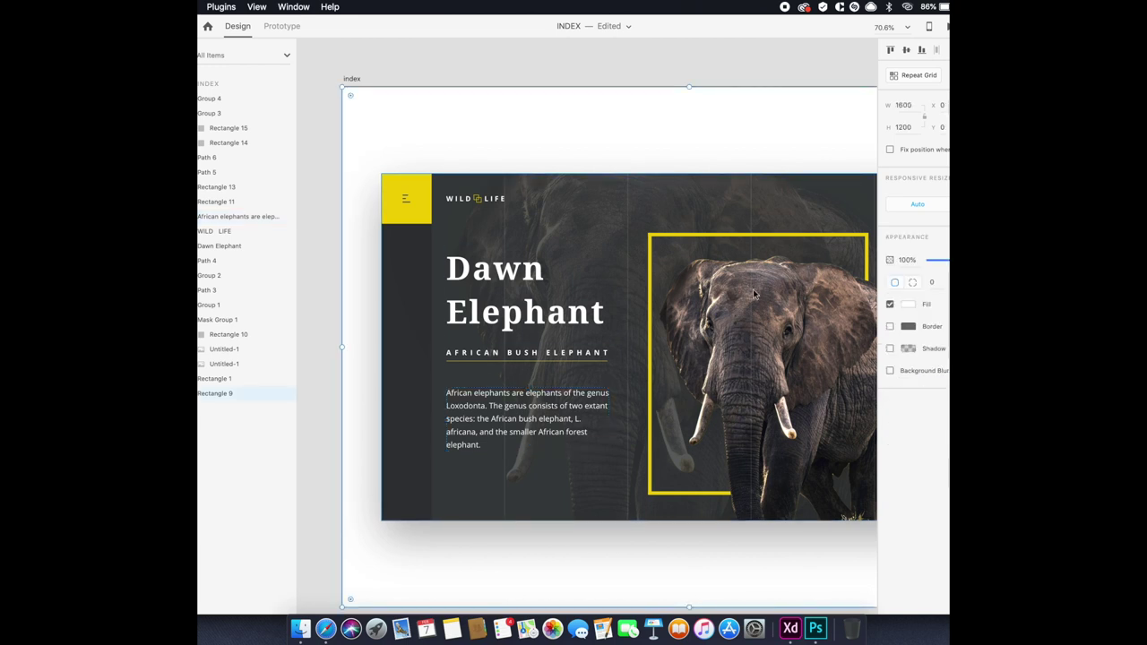
pyautogui.moveTo(756, 295); pyautogui.dragTo(691, 278)
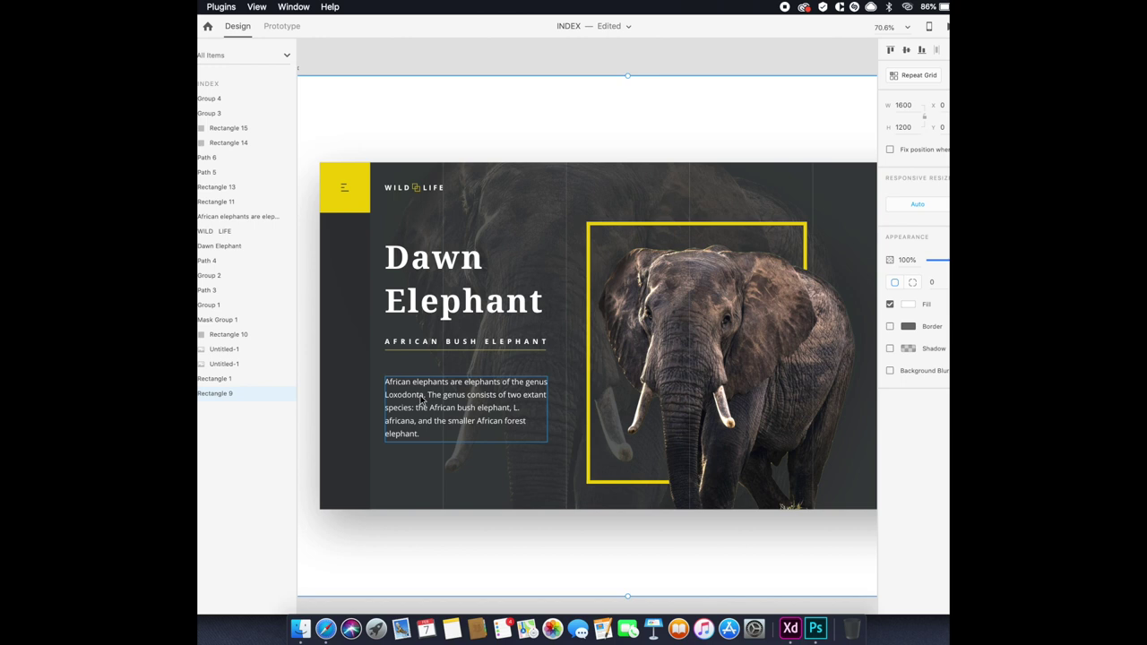
pyautogui.hscroll(3, 421, 400)
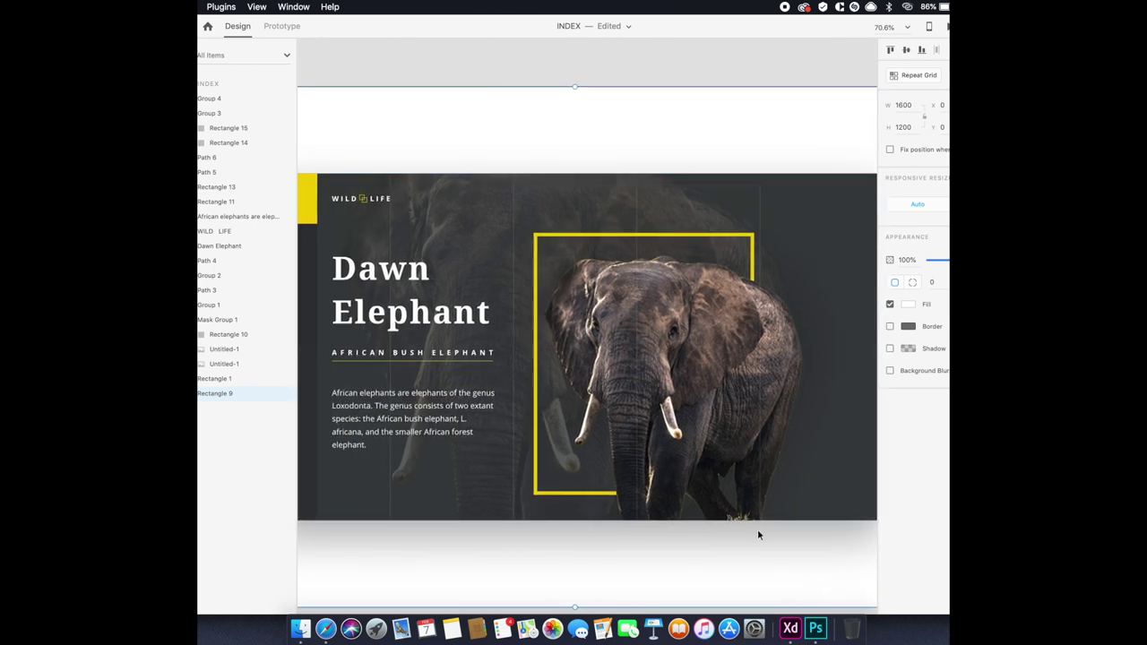
pyautogui.hscroll(5, 805, 216)
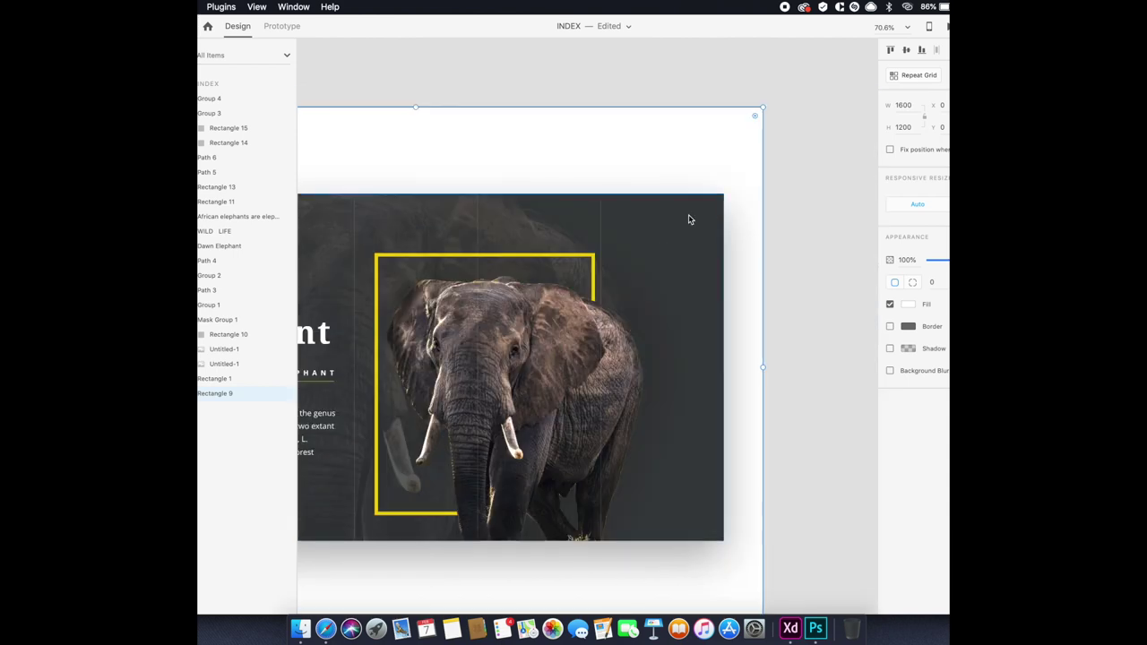
pyautogui.scroll(5, 689, 219)
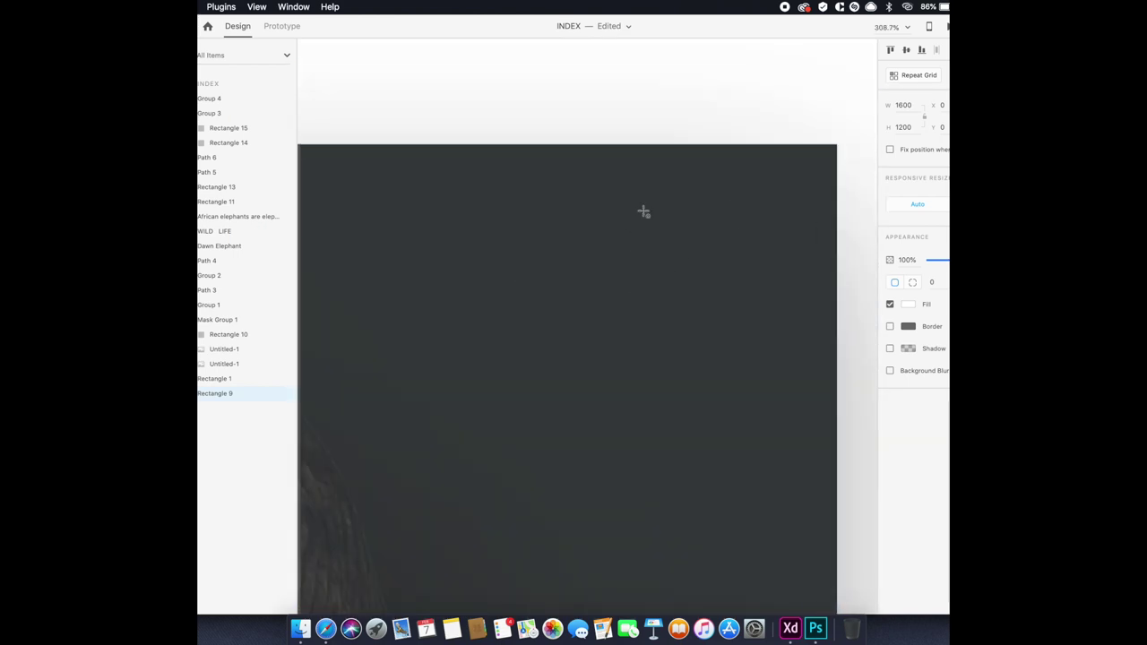
# Draw a 14×14 circle with no fill and a 2 px white outline.
pyautogui.moveTo(655, 195); pyautogui.dragTo(681, 221)
pyautogui.click(890, 282)
pyautogui.click(890, 304)
pyautogui.click(908, 304)
pyautogui.click(915, 322)
pyautogui.write('2')
pyautogui.scroll(3, 676, 220)
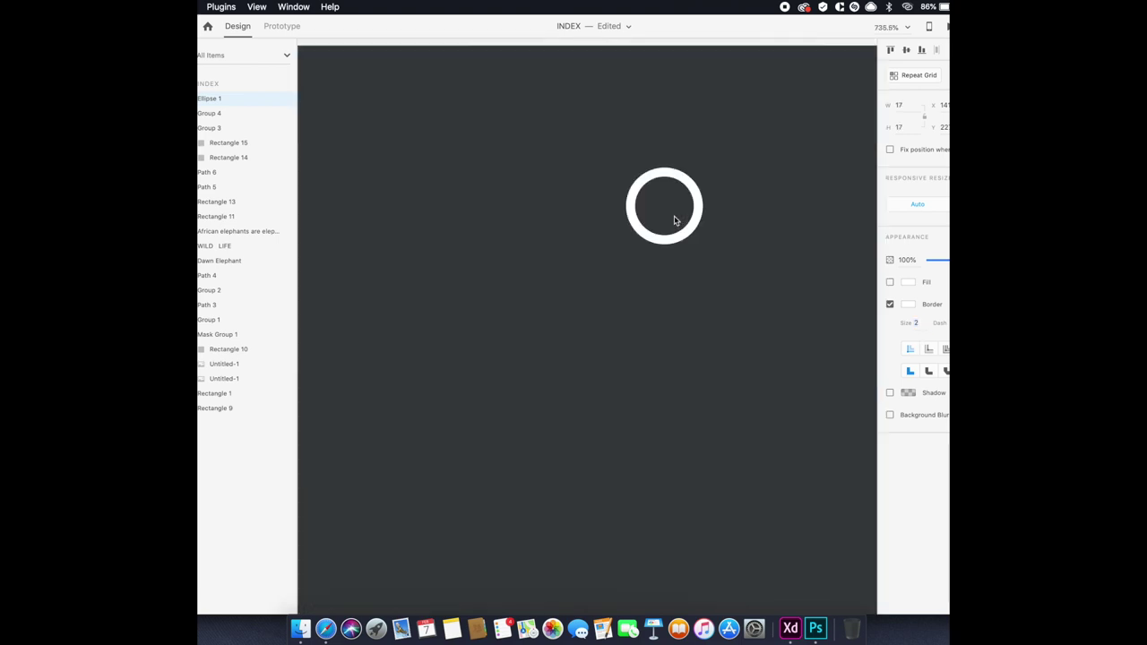
pyautogui.click(676, 221)
pyautogui.scroll(3, 676, 221)
pyautogui.hscroll(2, 676, 221)
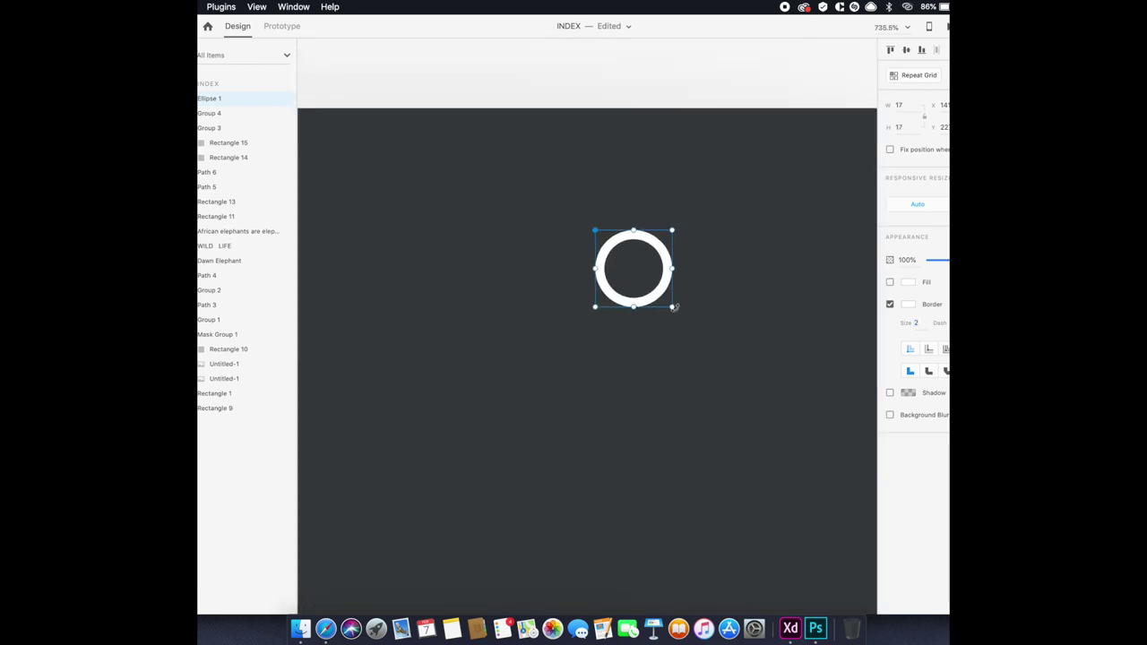
pyautogui.moveTo(672, 306); pyautogui.dragTo(659, 294)
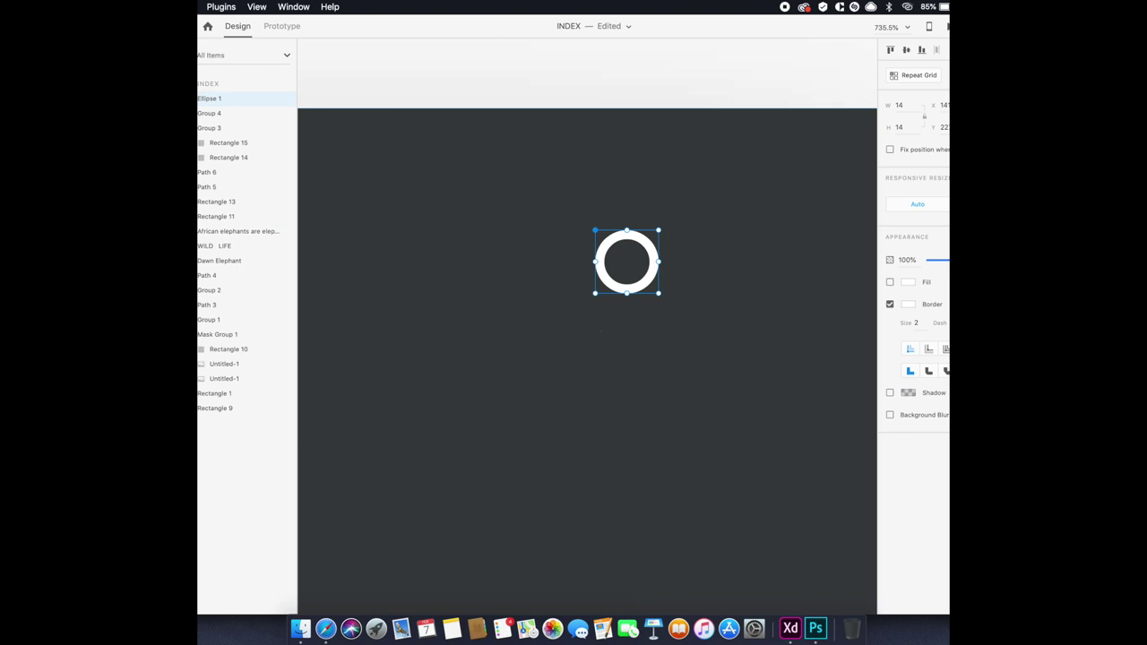
# Draw a white vertical handle line under the ring and enlarge the ring slightly.
pyautogui.moveTo(628, 289); pyautogui.dragTo(628, 323)
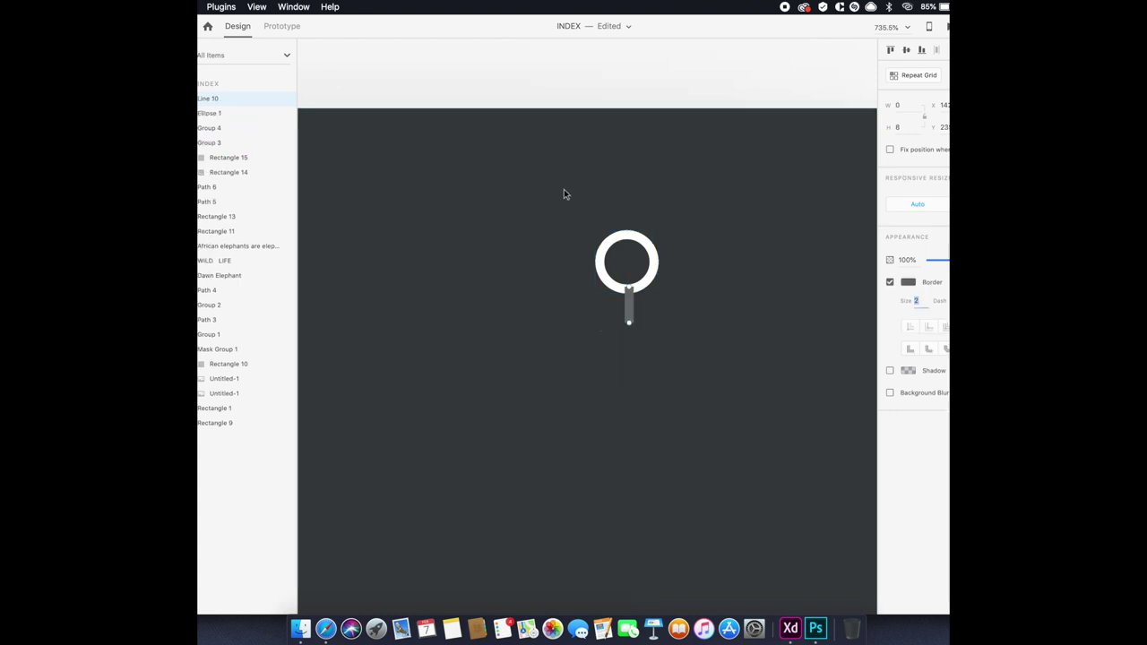
pyautogui.click(908, 281)
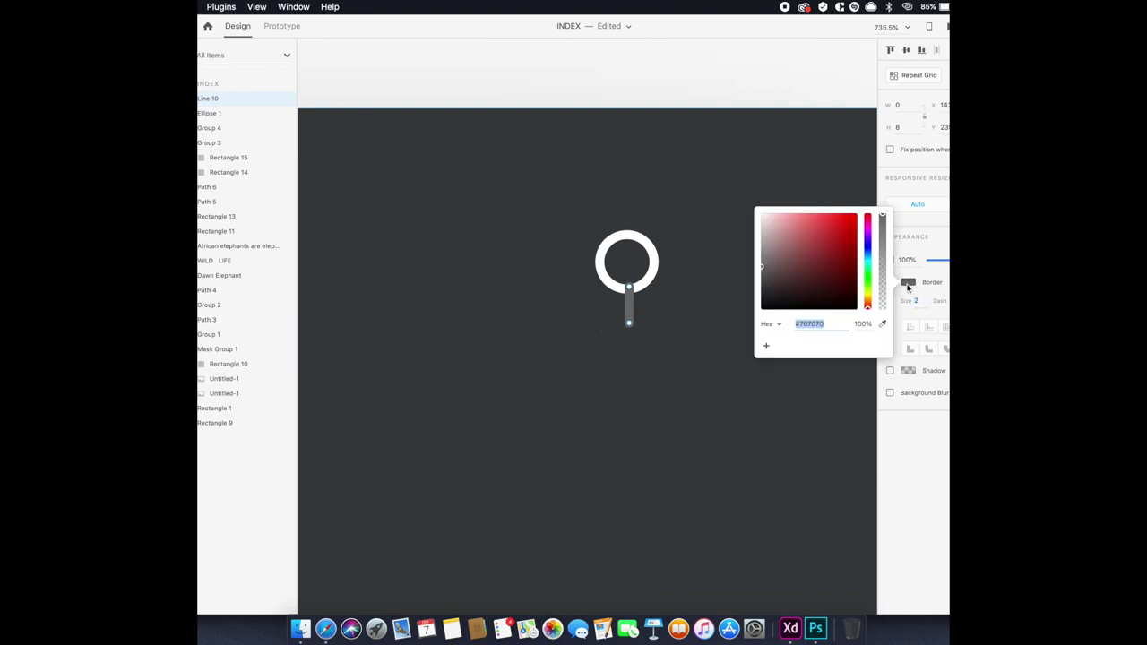
pyautogui.click(739, 184)
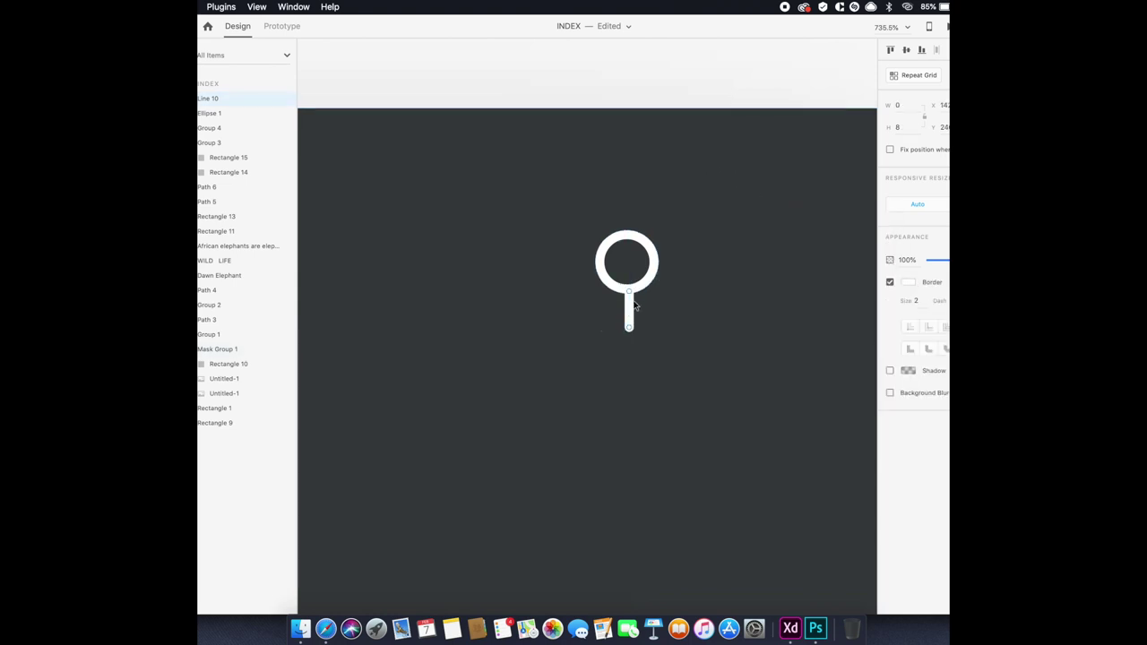
pyautogui.scroll(5, 645, 305)
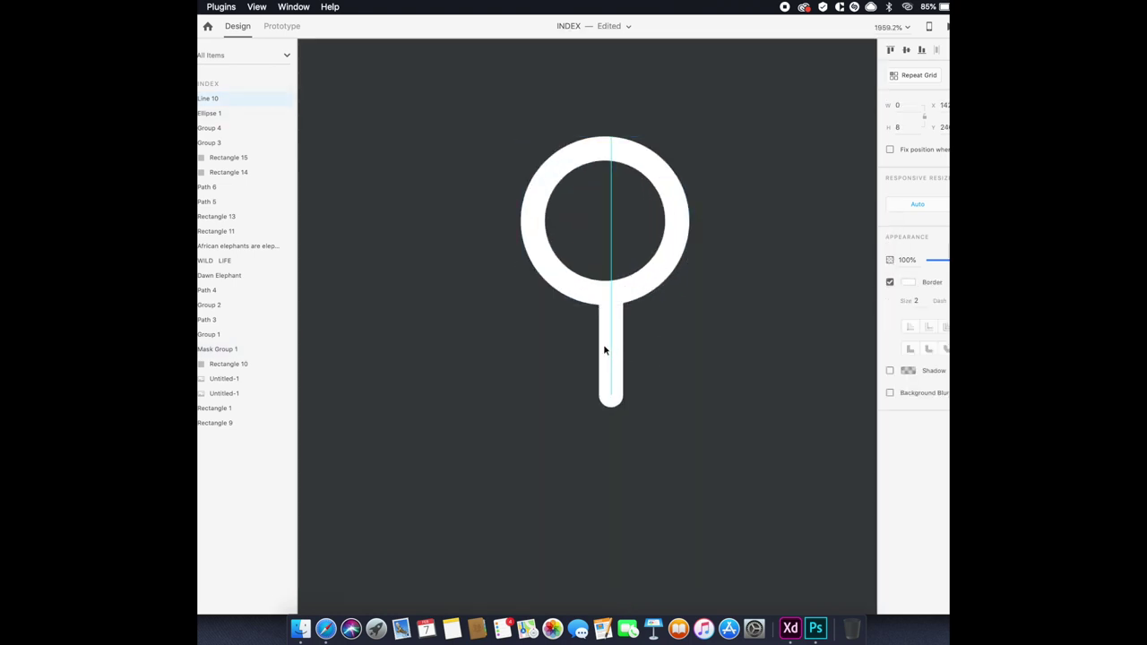
pyautogui.moveTo(604, 350); pyautogui.dragTo(592, 350)
pyautogui.click(644, 298)
pyautogui.moveTo(690, 306); pyautogui.dragTo(701, 317)
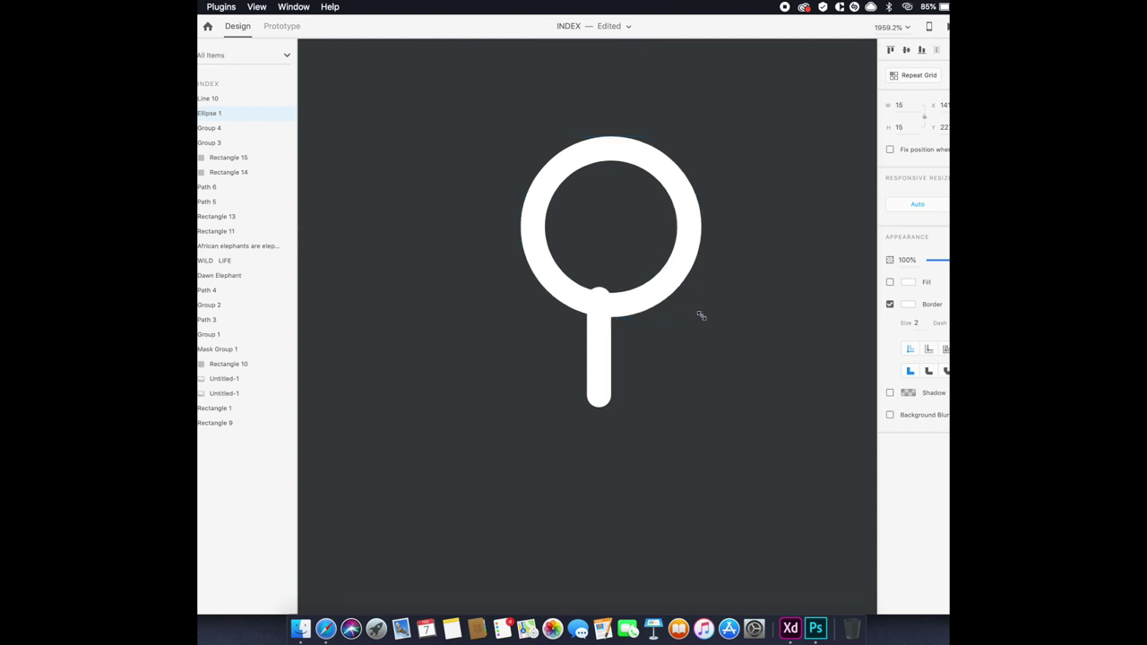
pyautogui.moveTo(600, 353); pyautogui.dragTo(609, 366)
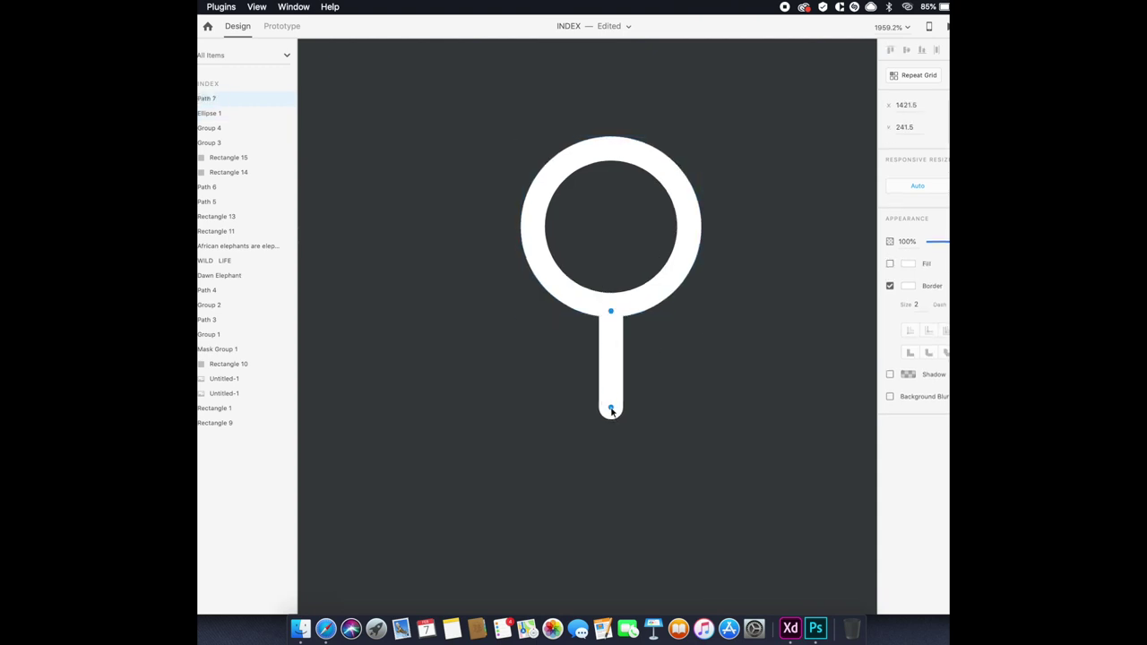
# Shorten the handle line from its top anchor so it meets the ring.
pyautogui.doubleClick(603, 380)
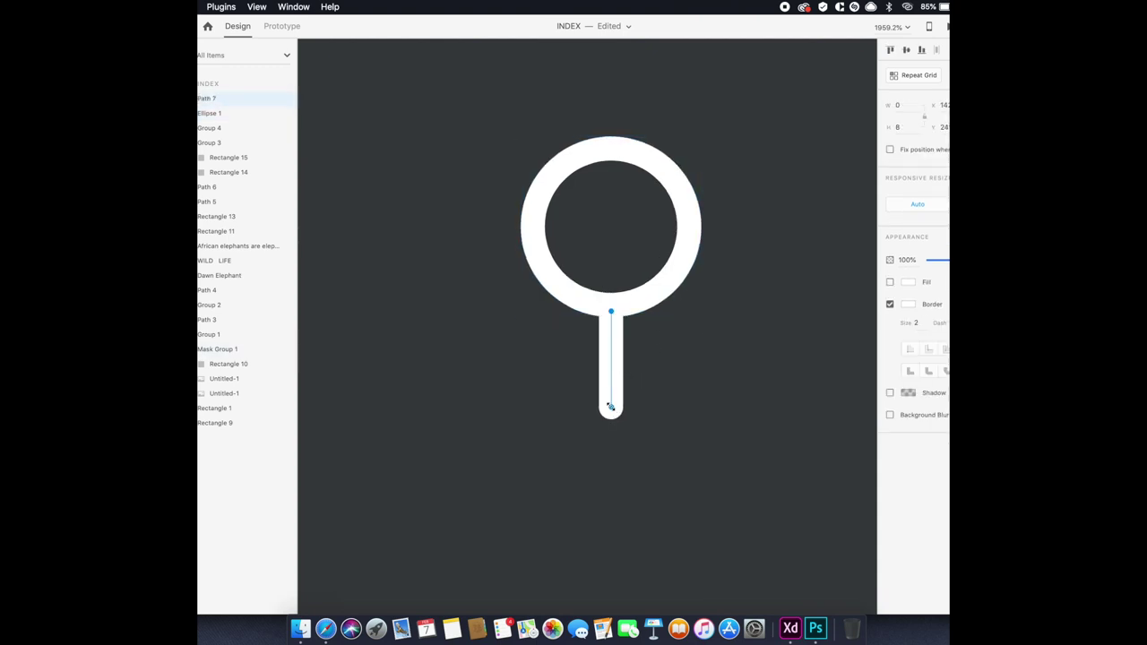
pyautogui.moveTo(612, 410); pyautogui.dragTo(612, 373)
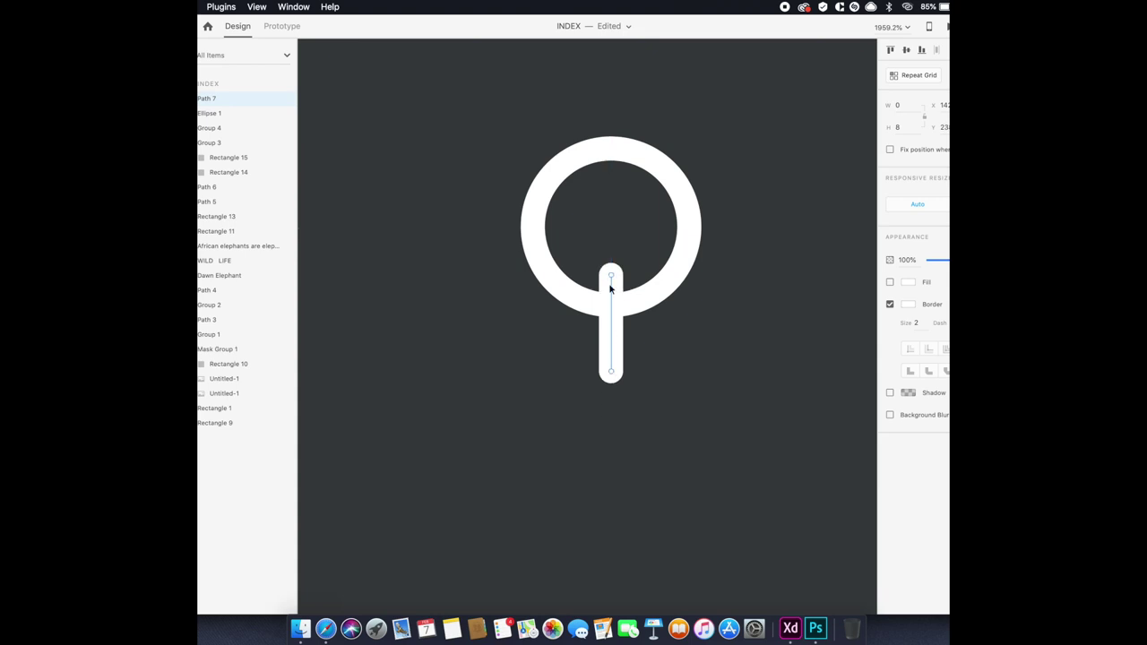
pyautogui.click(611, 277)
pyautogui.moveTo(611, 279); pyautogui.dragTo(610, 306)
pyautogui.press('Escape')
# Rotate the ring and handle 45°, group them, and set the width to 16.
pyautogui.keyDown('shift'); pyautogui.click(640, 308); pyautogui.keyUp('shift')
pyautogui.moveTo(704, 375); pyautogui.dragTo(784, 287)
pyautogui.press('super+g')
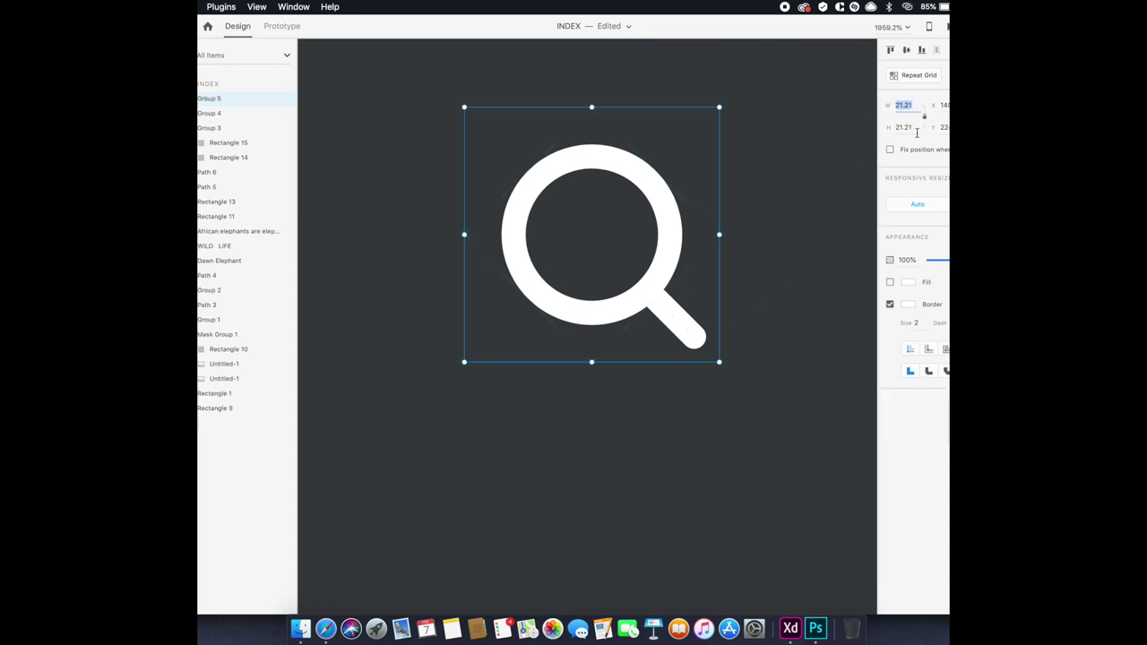
pyautogui.write('16')
pyautogui.press('Return')
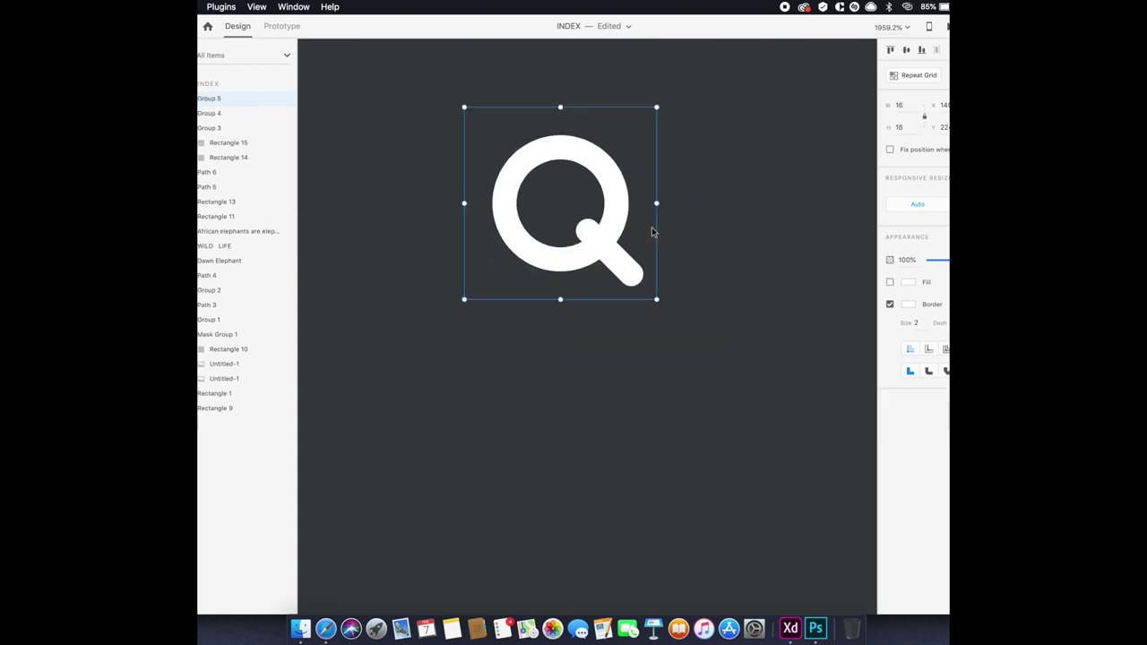
# Drag the magnifier handle's (Path 7) anchor points to shorten the handle.
pyautogui.scroll(-5, 652, 232)
pyautogui.scroll(3, 653, 232)
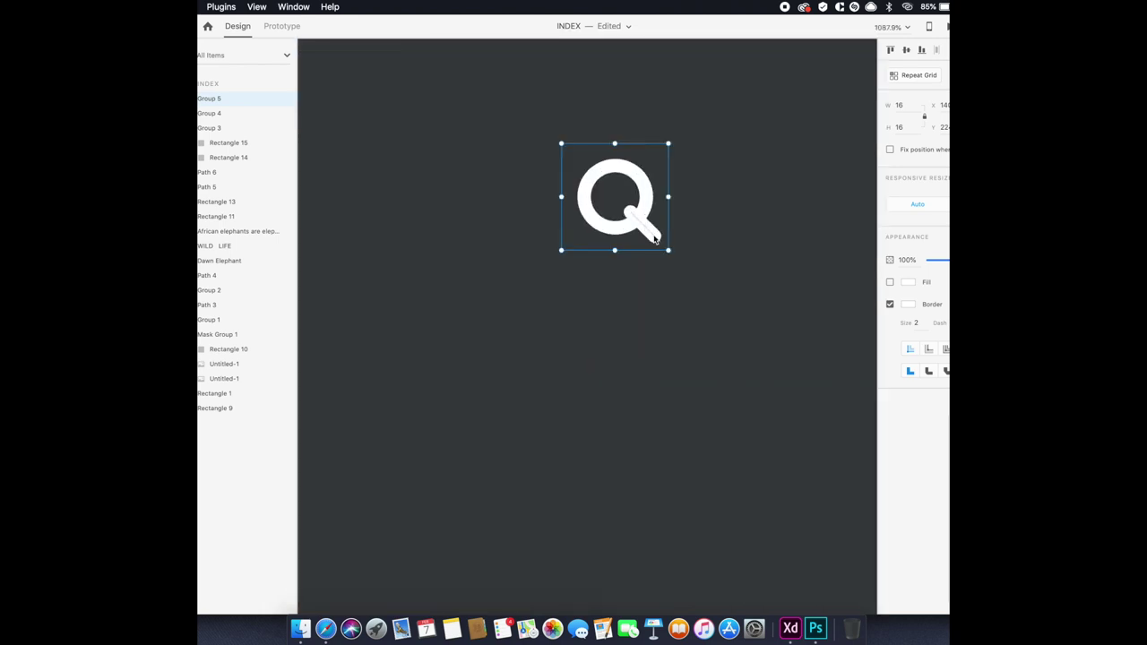
pyautogui.doubleClick(652, 235)
pyautogui.scroll(5, 631, 211)
pyautogui.moveTo(626, 215); pyautogui.dragTo(656, 245)
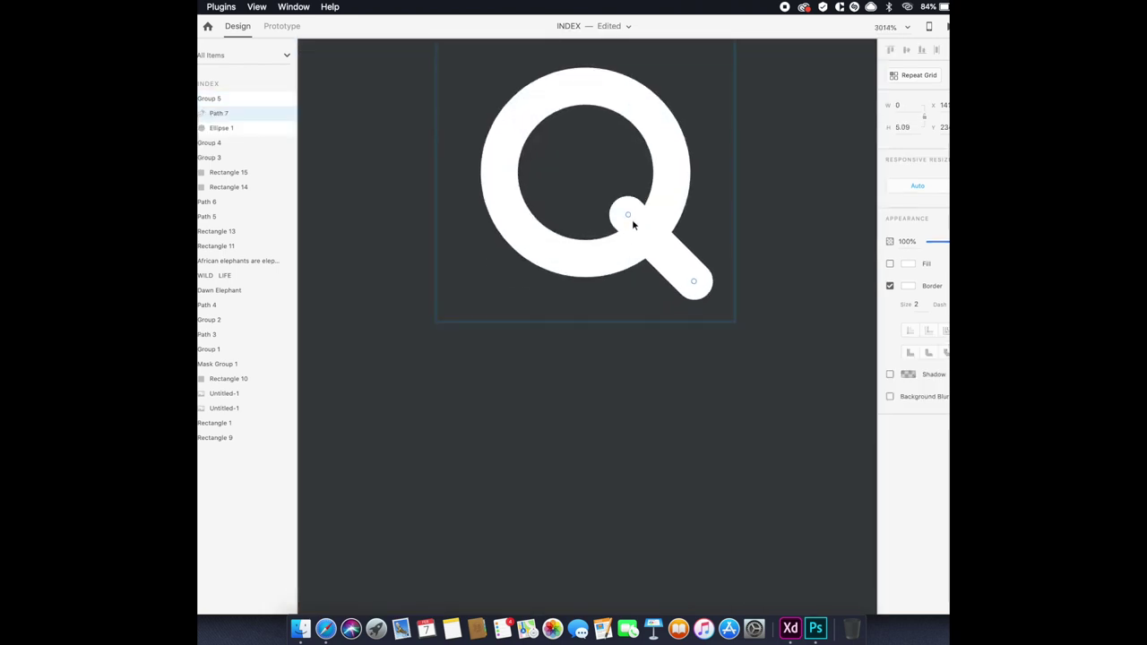
pyautogui.moveTo(656, 246); pyautogui.dragTo(648, 237)
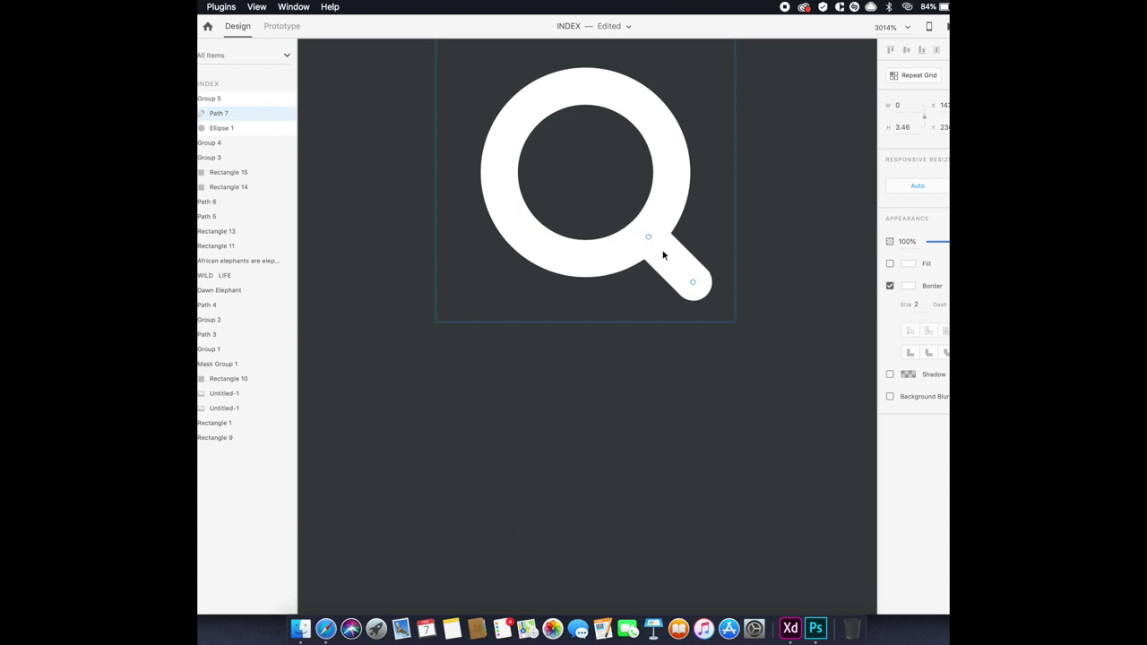
pyautogui.click(637, 337)
pyautogui.click(569, 296)
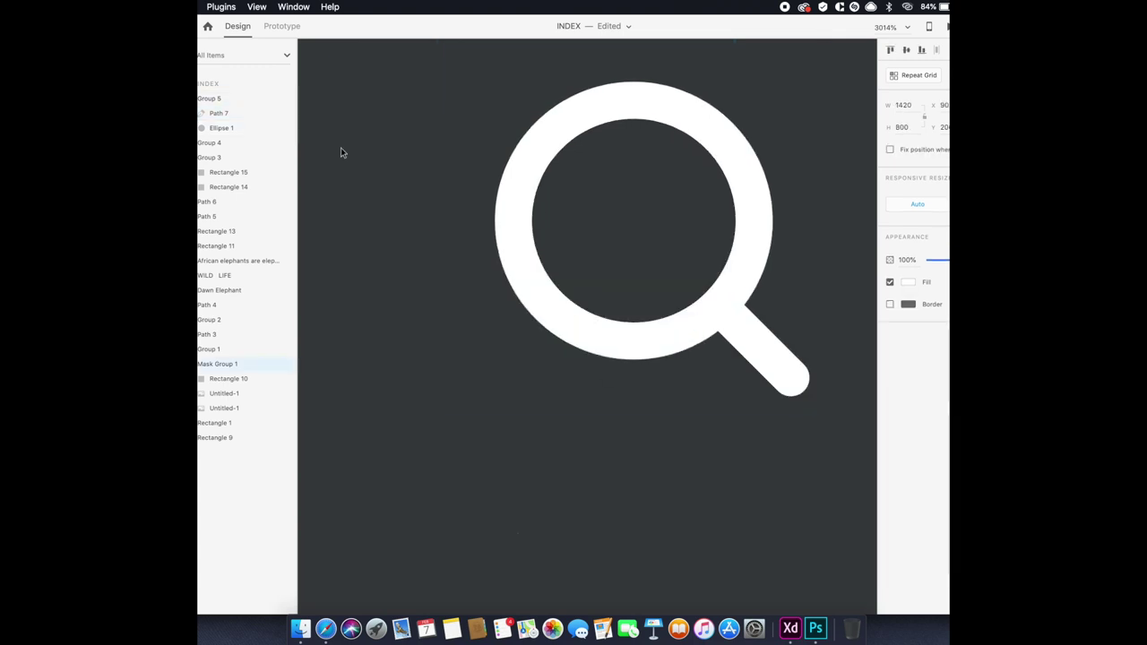
# Try framing the magnifier with a borderless, transparent helper square, then delete the square.
pyautogui.moveTo(338, 106); pyautogui.dragTo(643, 413)
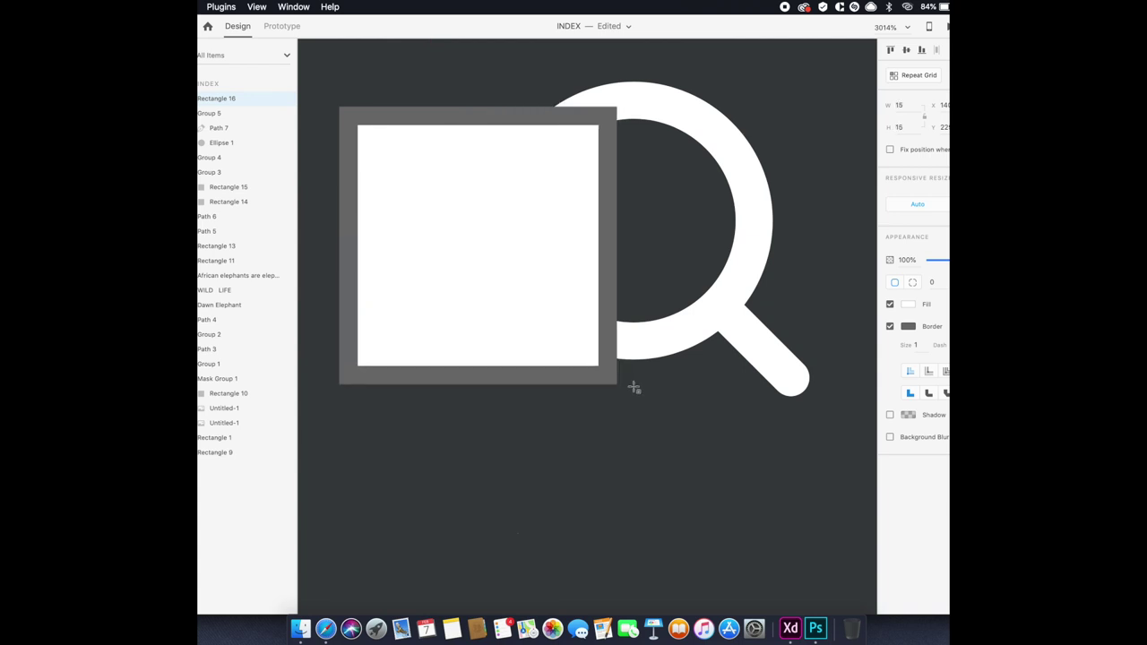
pyautogui.click(889, 326)
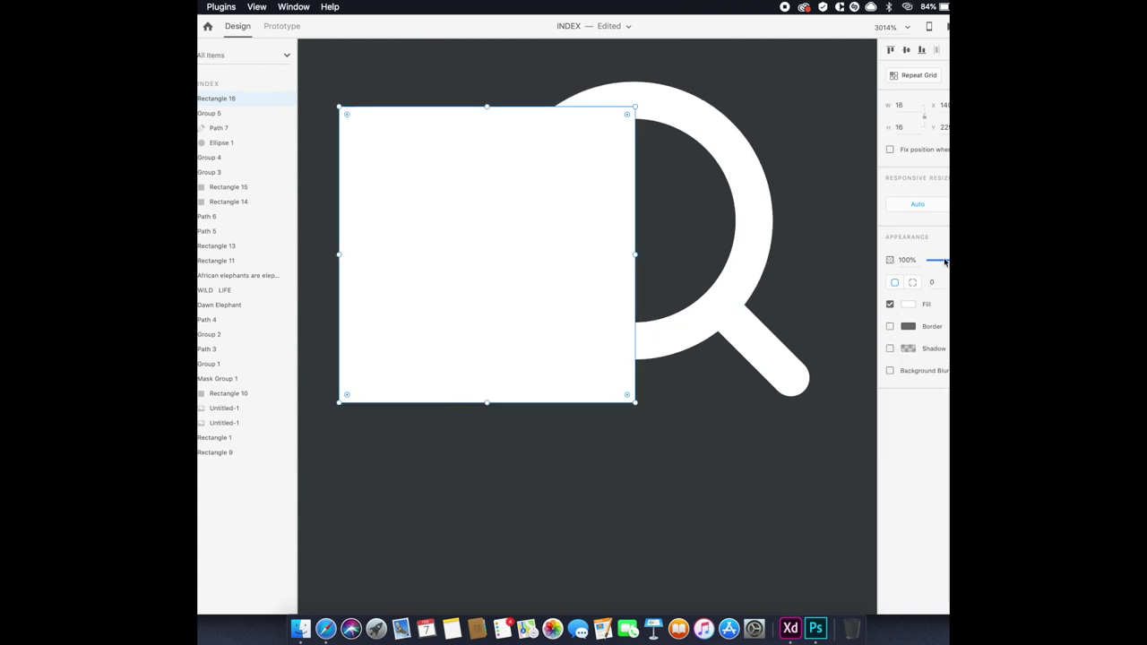
pyautogui.press('1')
pyautogui.moveTo(749, 329)
pyautogui.mouseDown()
pyautogui.moveTo(565, 348)
pyautogui.moveTo(584, 374)
pyautogui.mouseUp()
pyautogui.keyDown('shift'); pyautogui.click(623, 130); pyautogui.keyUp('shift')
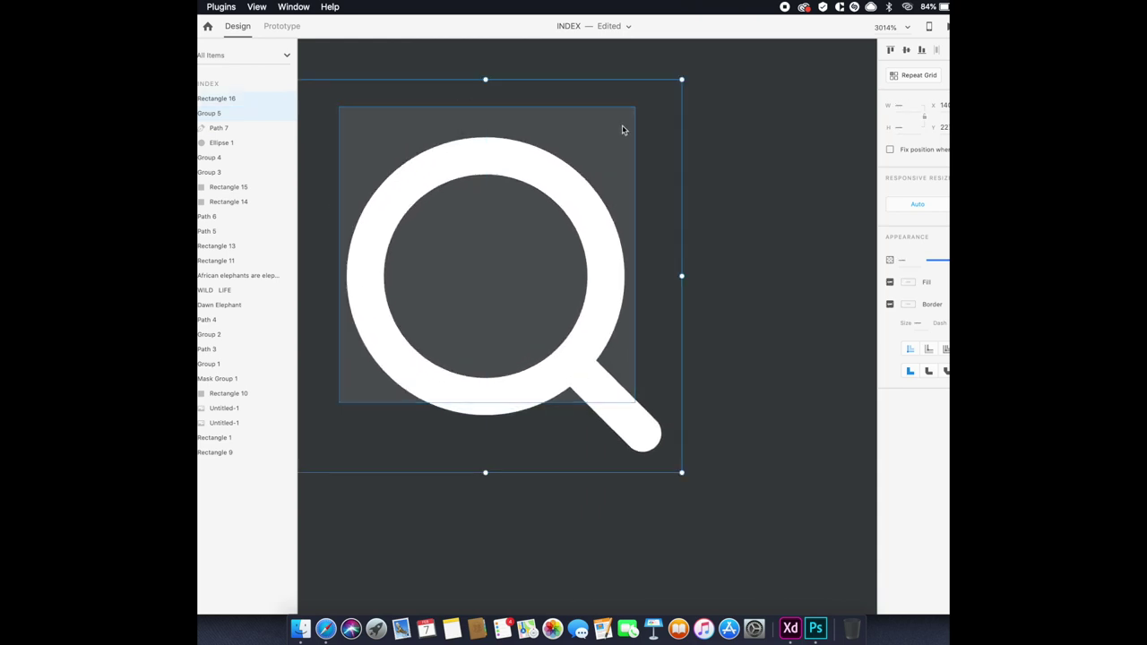
pyautogui.click(892, 51)
pyautogui.moveTo(609, 287); pyautogui.dragTo(610, 324)
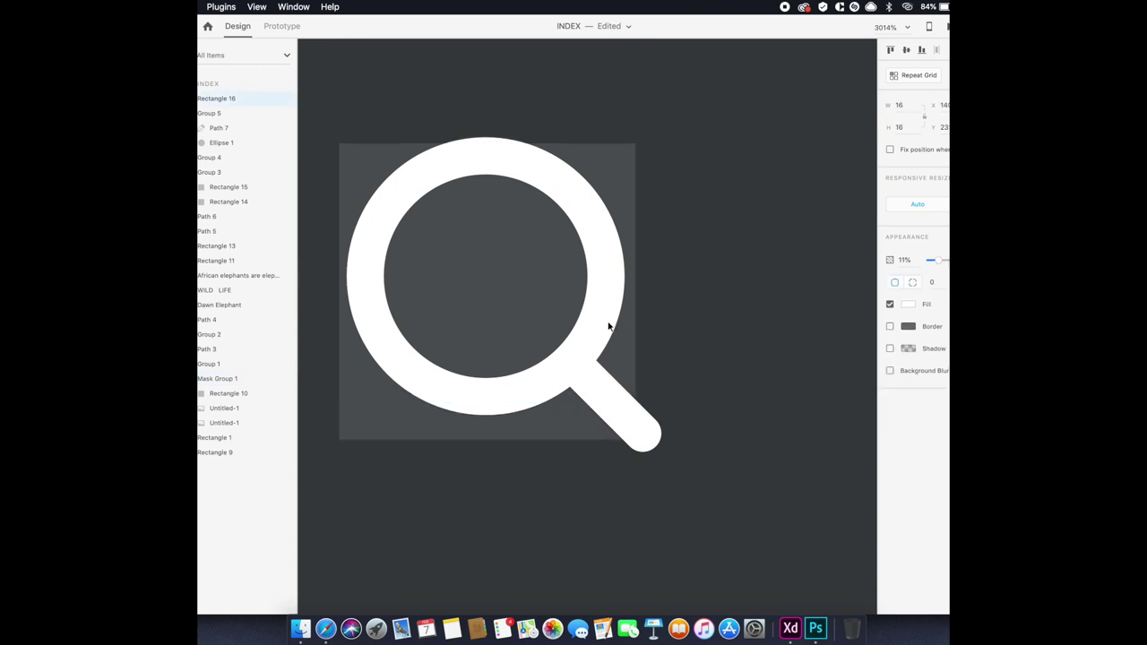
pyautogui.click(627, 410)
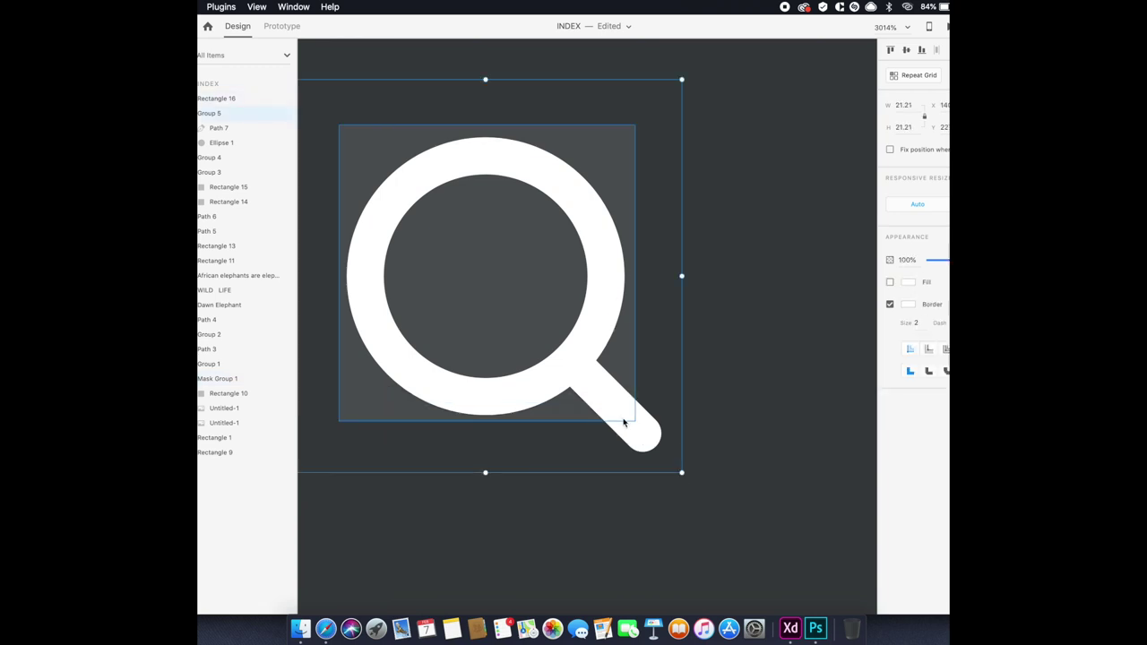
pyautogui.click(607, 399)
pyautogui.press('Delete')
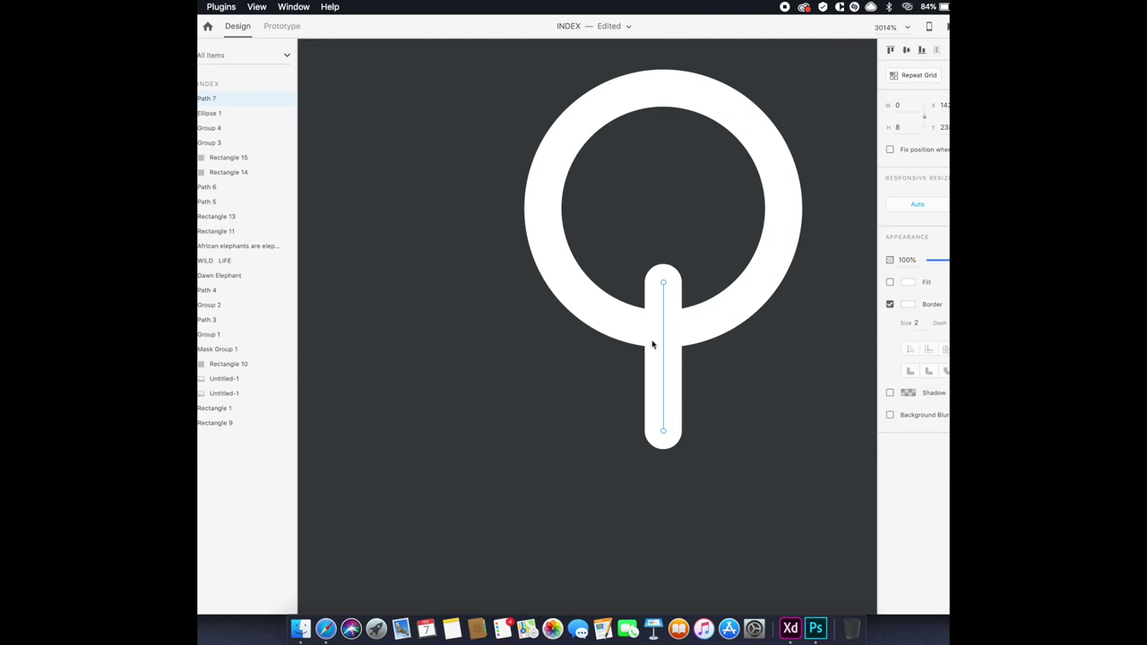
# Shorten the handle further from its top end and zoom out to the whole design.
pyautogui.moveTo(663, 283); pyautogui.dragTo(663, 349)
pyautogui.press('super+0')
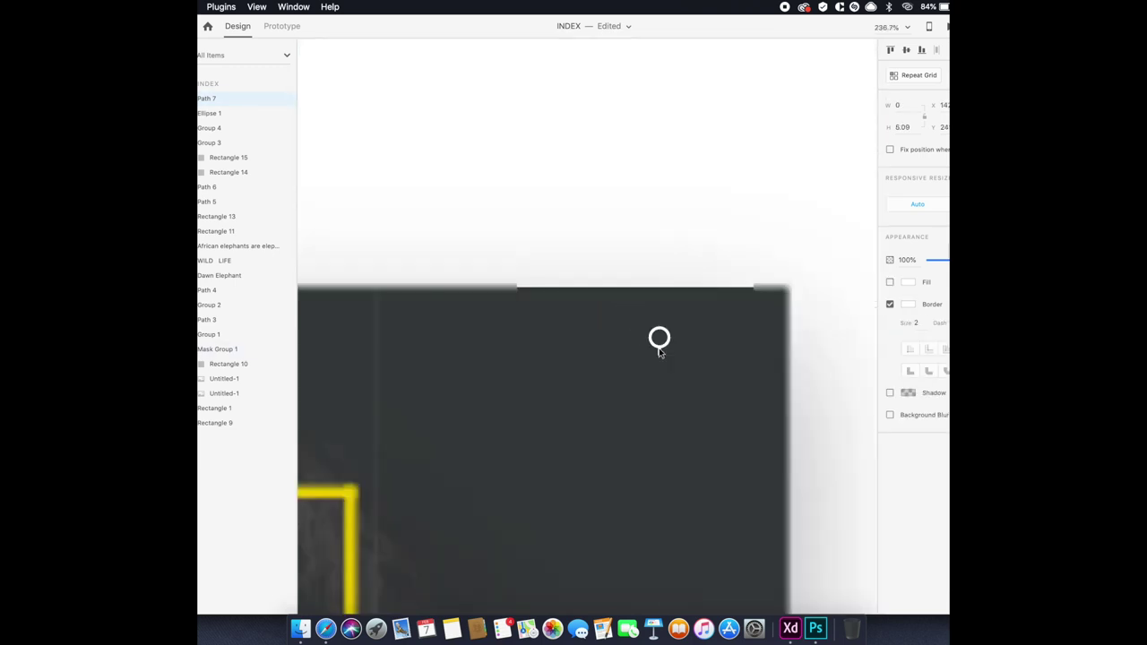
pyautogui.scroll(-3, 659, 347)
pyautogui.scroll(5, 660, 328)
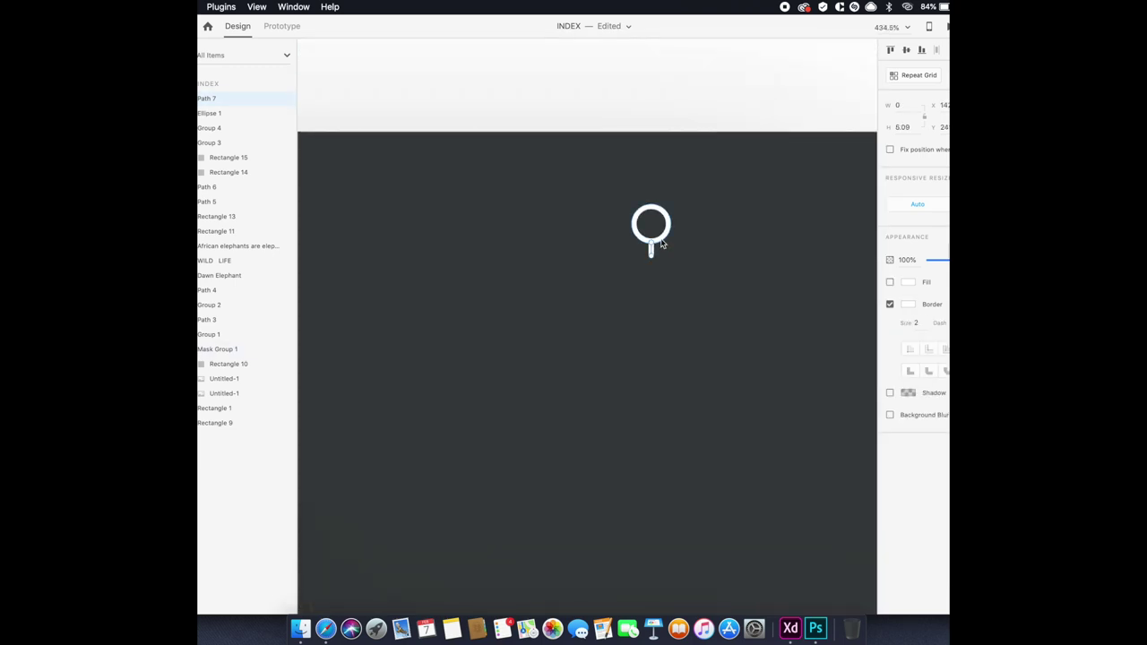
pyautogui.scroll(3, 648, 242)
# Try an outside stroke on the ring and centre the handle under it, undoing the ring changes.
pyautogui.click(654, 262)
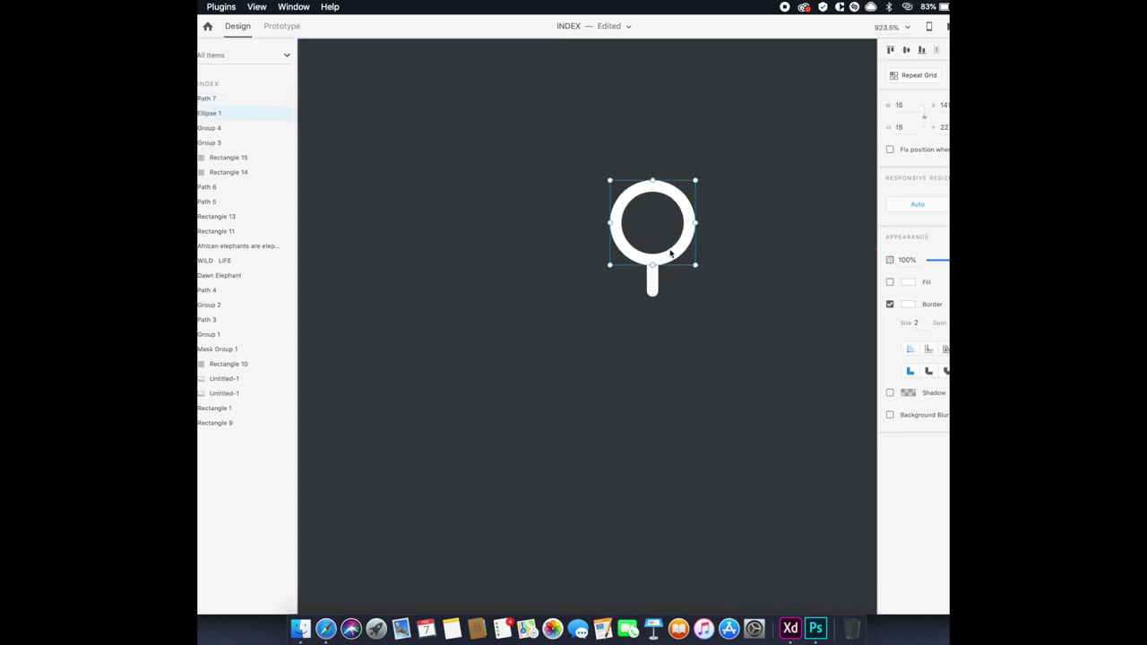
pyautogui.click(944, 350)
pyautogui.hotkey('shift', 'Tab')
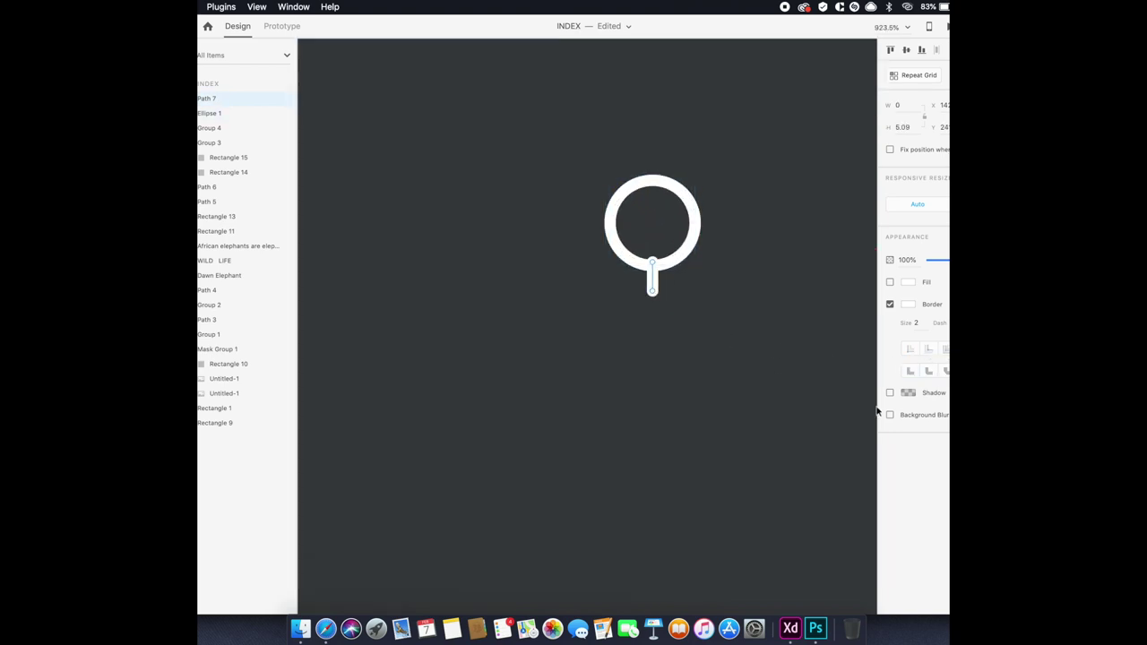
pyautogui.click(694, 258)
pyautogui.moveTo(696, 261); pyautogui.dragTo(645, 283)
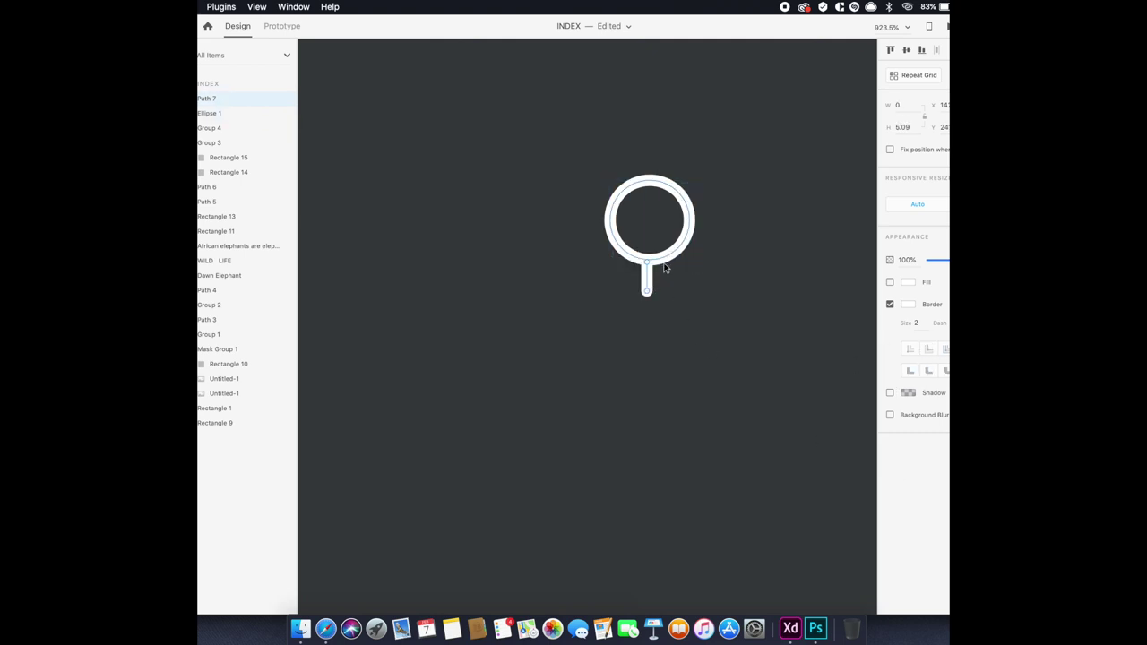
pyautogui.click(682, 241)
pyautogui.hotkey('ctrl', 'z')
pyautogui.hotkey('ctrl', 'z')
# Group the ring and handle and rotate the magnifier 45°.
pyautogui.keyDown('shift'); pyautogui.click(683, 261); pyautogui.keyUp('shift')
pyautogui.hotkey('ctrl', 'g')
pyautogui.moveTo(704, 282); pyautogui.dragTo(744, 248)
pyautogui.scroll(-5, 653, 284)
# Align the magnifier with the other icon and place it in the hero's top-right corner.
pyautogui.scroll(-10, 651, 284)
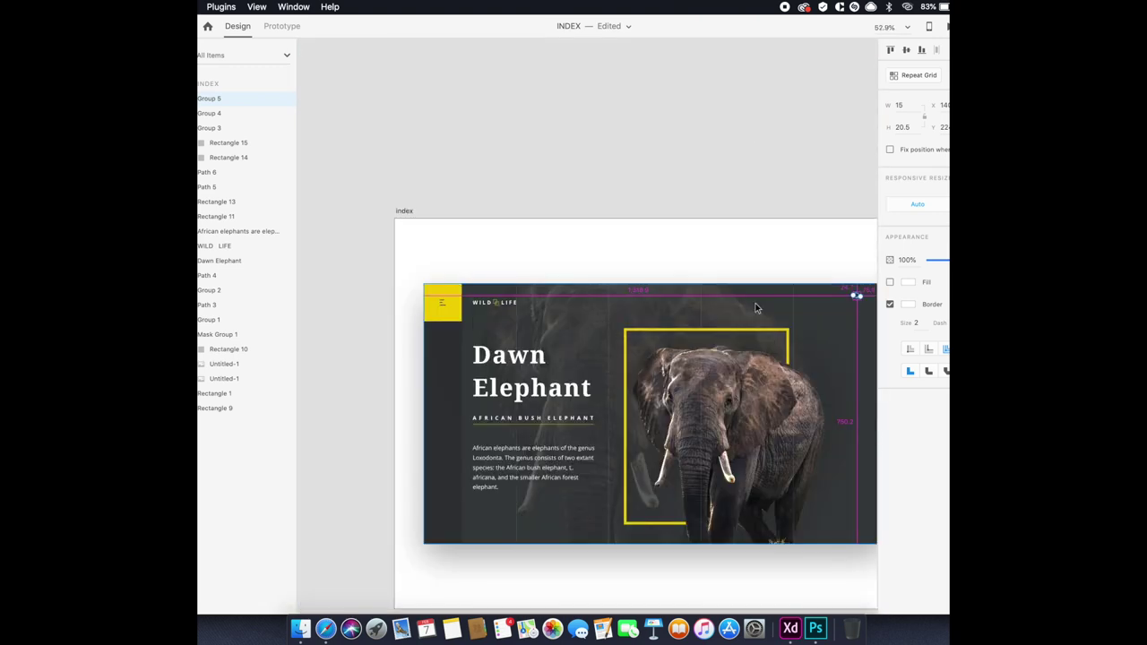
pyautogui.keyDown('shift'); pyautogui.click(859, 296); pyautogui.keyUp('shift')
pyautogui.click(921, 50)
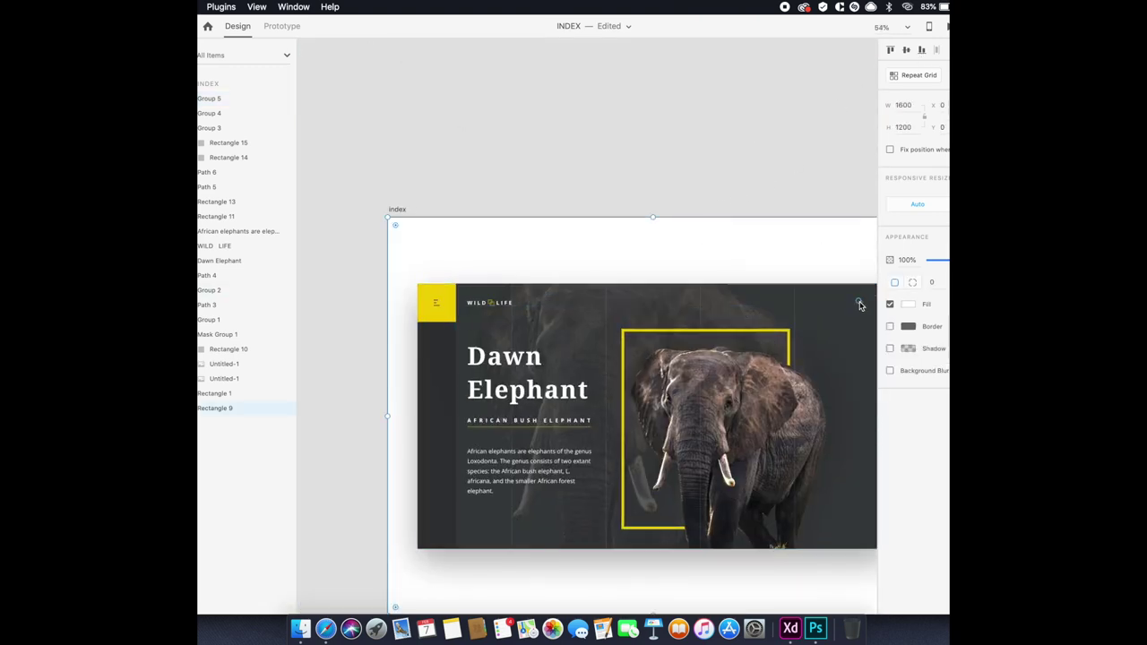
pyautogui.click(461, 301)
pyautogui.scroll(10, 441, 298)
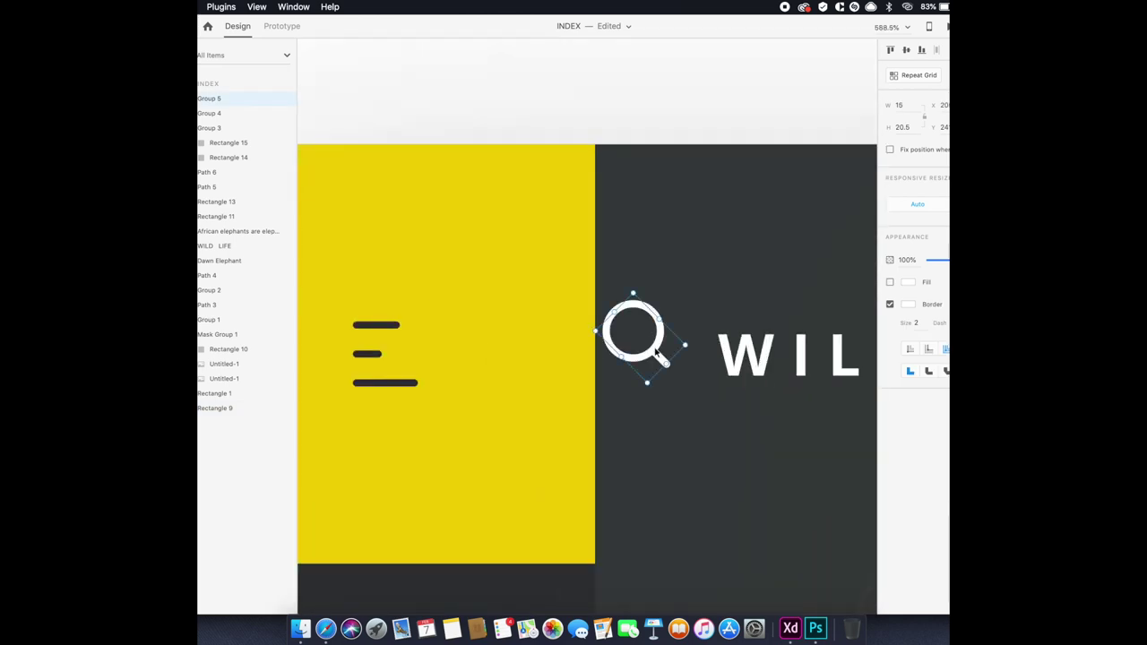
pyautogui.scroll(-5, 651, 363)
pyautogui.hscroll(5, 751, 360)
pyautogui.click(392, 359)
pyautogui.click(790, 354)
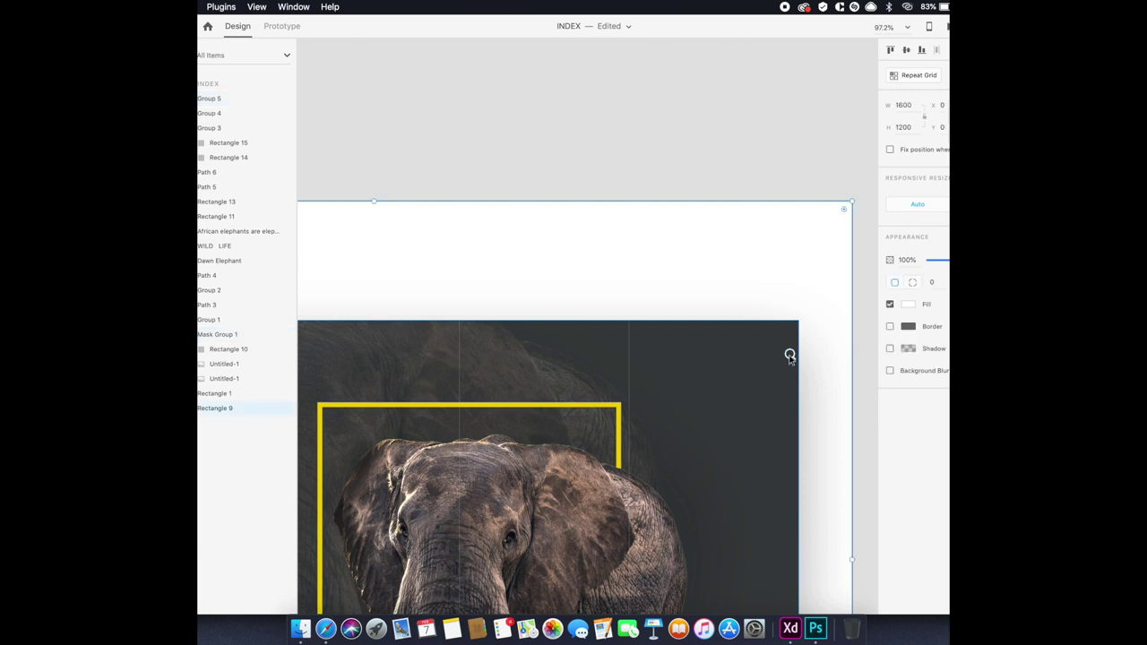
pyautogui.moveTo(790, 354); pyautogui.dragTo(760, 354)
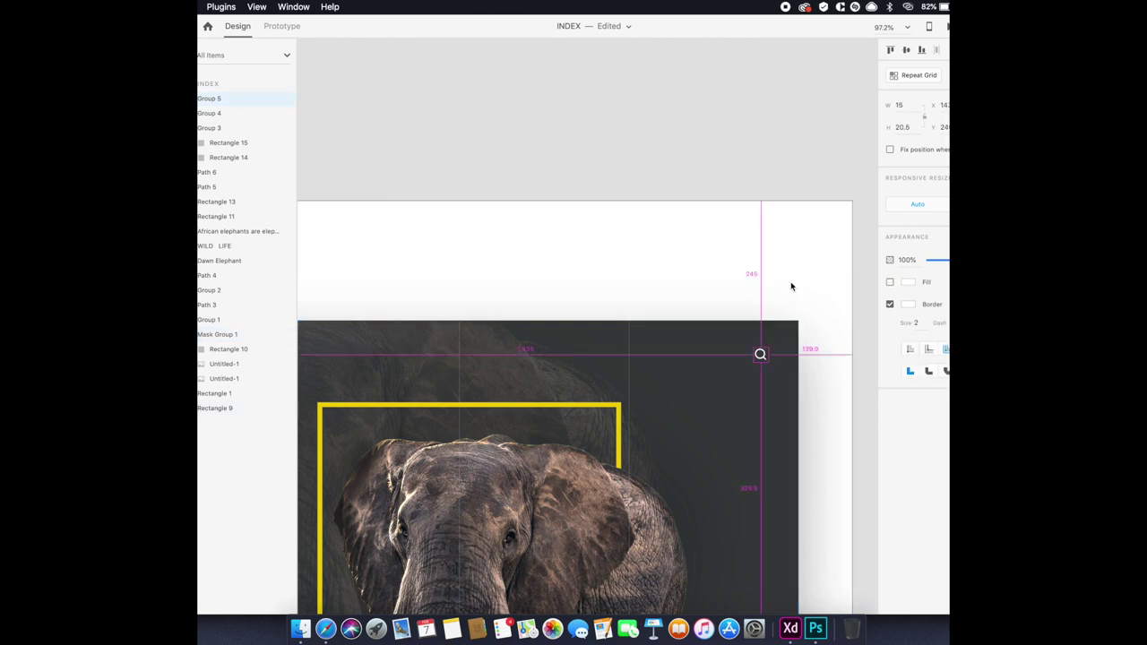
# Select the logo, title, subtitle and paragraph together and nudge them sideways.
pyautogui.scroll(-5, 791, 287)
pyautogui.keyDown('shift'); pyautogui.click(379, 322); pyautogui.keyUp('shift')
pyautogui.keyDown('shift'); pyautogui.click(379, 352); pyautogui.keyUp('shift')
pyautogui.keyDown('shift'); pyautogui.click(388, 395); pyautogui.keyUp('shift')
pyautogui.hotkey('shift', 'Left')
pyautogui.hotkey('shift', 'Left')
pyautogui.hotkey('shift', 'Right')
pyautogui.hotkey('shift', 'Right')
pyautogui.hotkey('shift', 'Right')
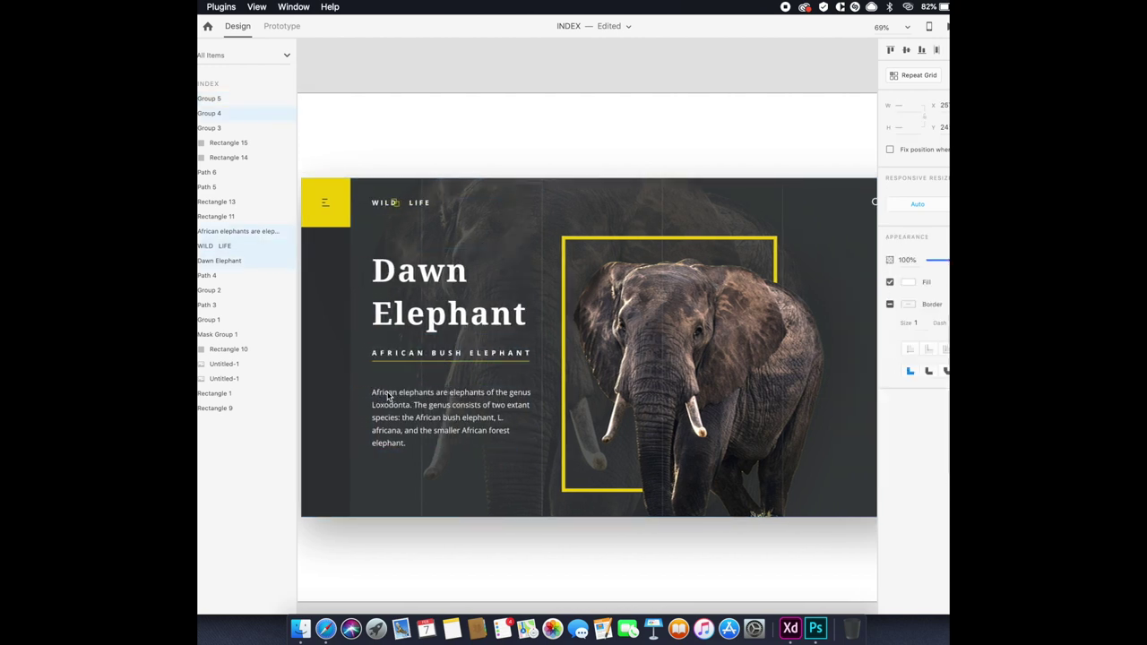
# Group the yellow squares icon with the WILD LIFE text.
pyautogui.scroll(5, 398, 209)
pyautogui.click(399, 206)
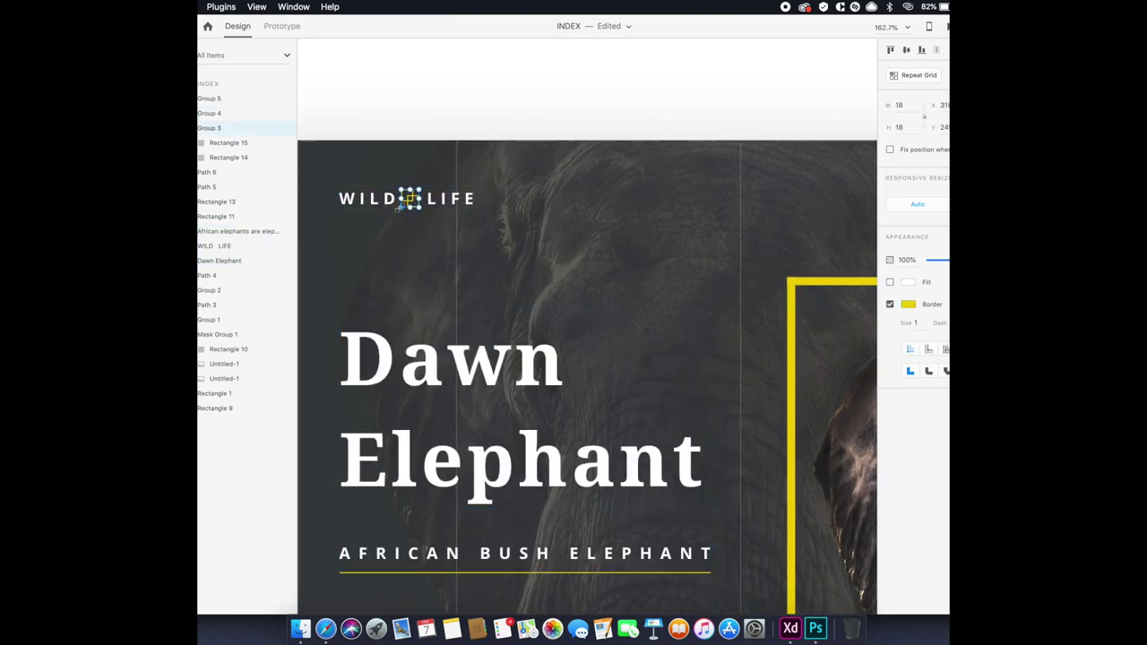
pyautogui.press('super+g')
pyautogui.click(410, 118)
# Set the WILD LIFE lettering to the Light font weight.
pyautogui.doubleClick(433, 208)
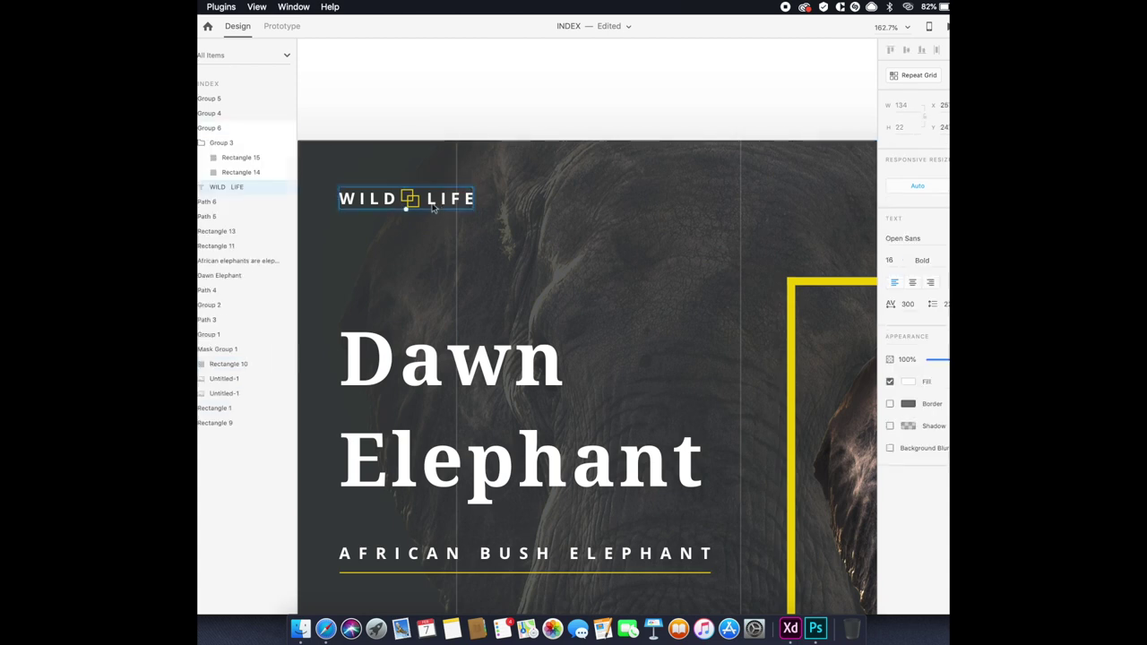
pyautogui.write('Light')
pyautogui.press('Return')
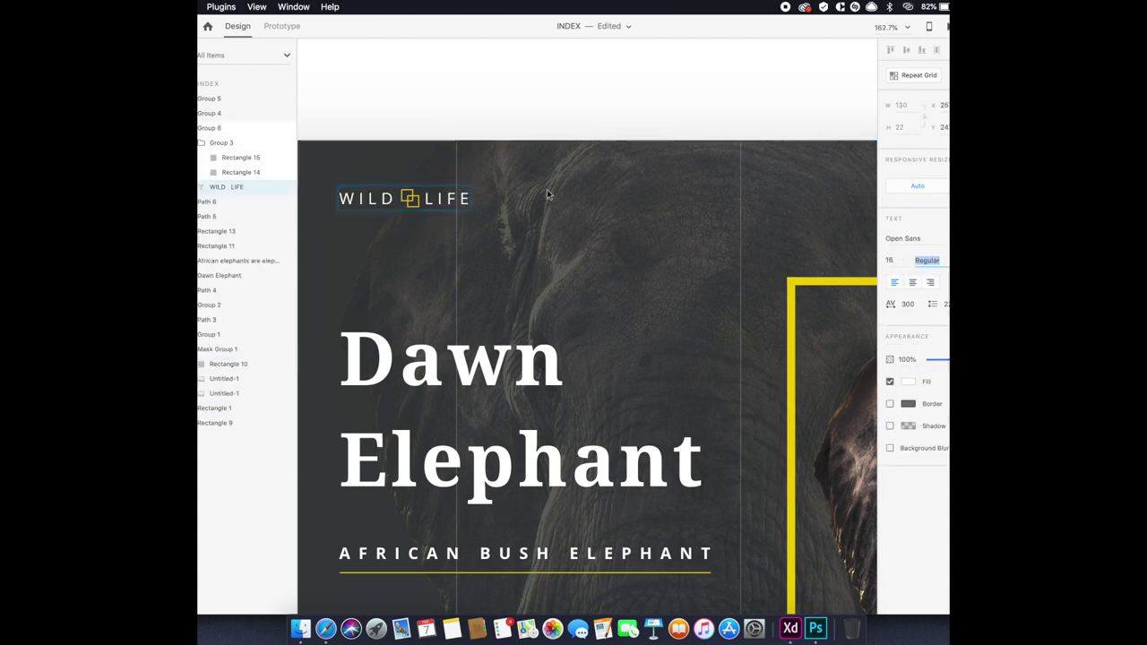
pyautogui.click(576, 202)
pyautogui.scroll(5, 407, 192)
pyautogui.click(412, 220)
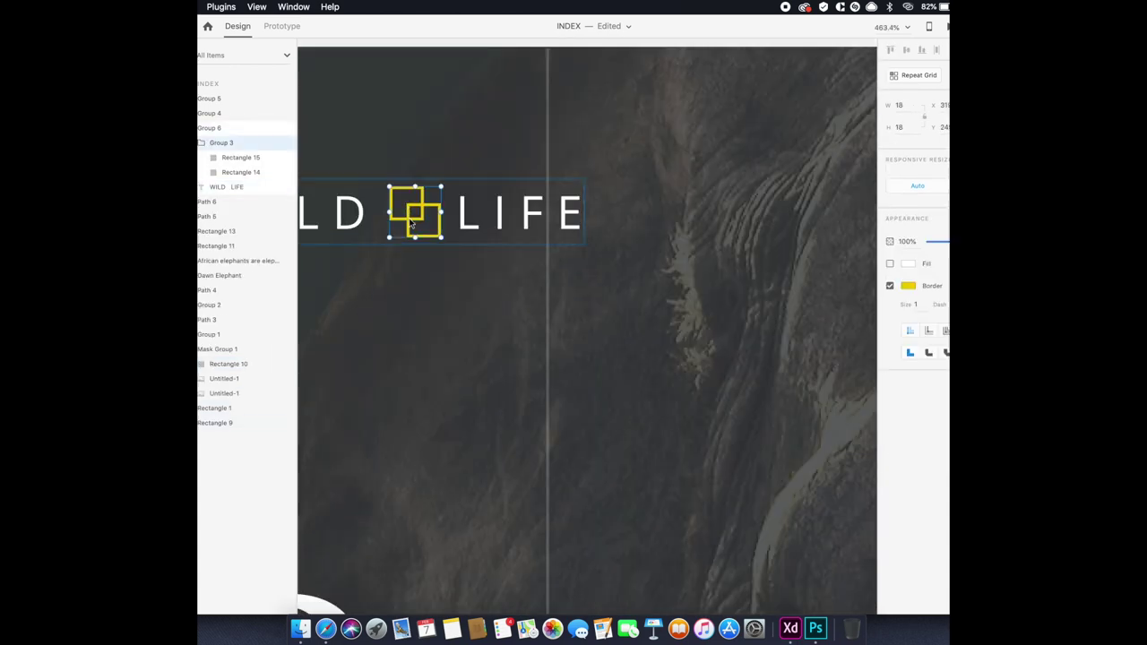
pyautogui.press('Escape')
pyautogui.scroll(-3, 439, 141)
pyautogui.scroll(-3, 448, 140)
pyautogui.scroll(-4, 502, 137)
pyautogui.hscroll(3, 430, 153)
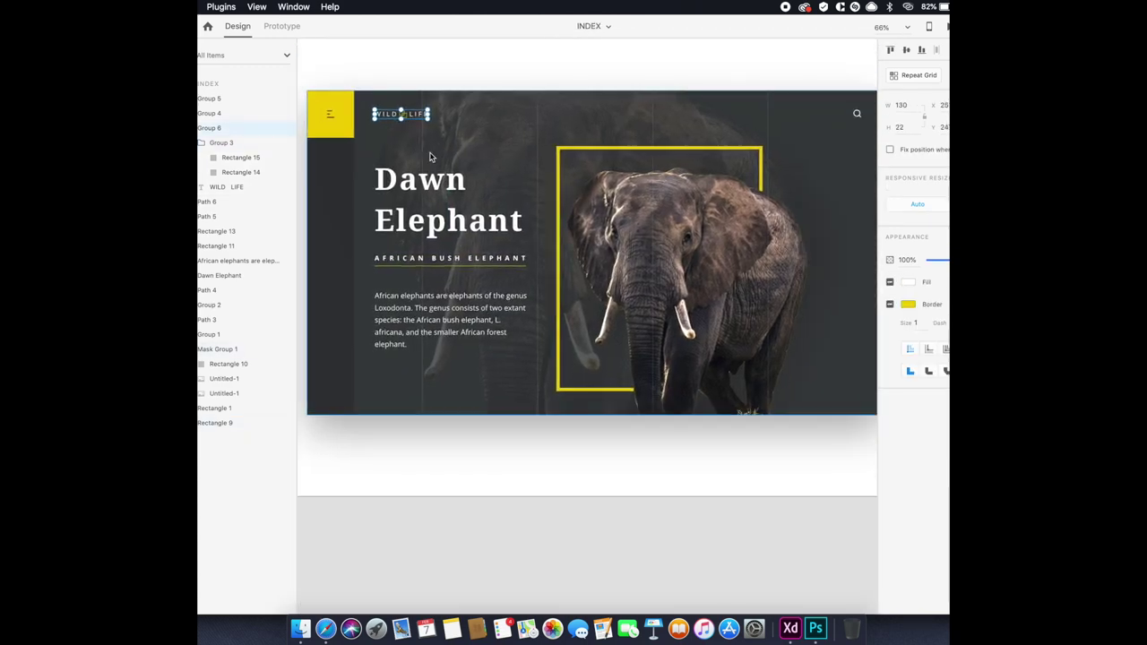
# Move the paragraph, Dawn Elephant title and AFRICAN BUSH ELEPHANT subtitle higher and closer together.
pyautogui.click(478, 333)
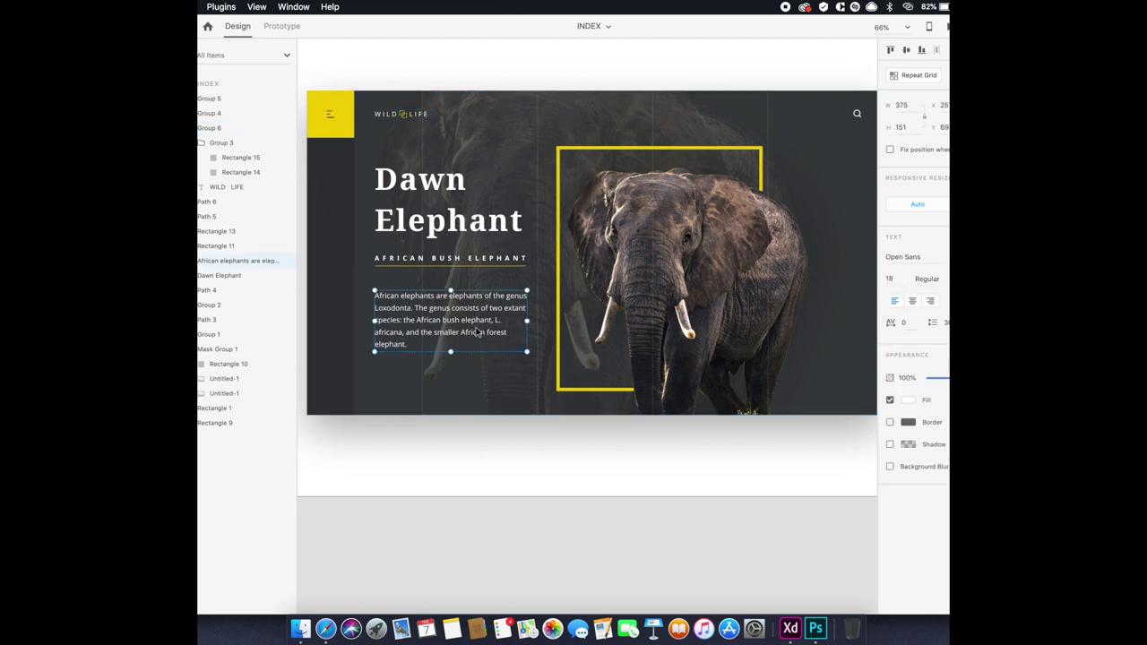
pyautogui.moveTo(419, 299); pyautogui.dragTo(444, 257)
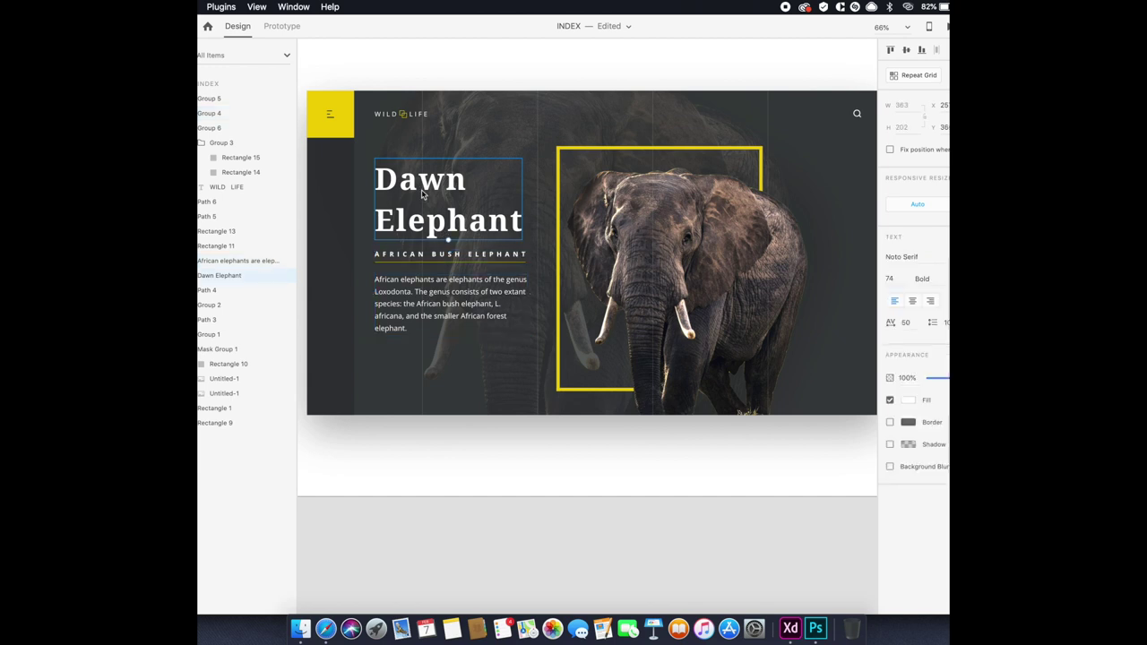
pyautogui.moveTo(422, 206); pyautogui.dragTo(422, 194)
pyautogui.moveTo(392, 257); pyautogui.dragTo(391, 248)
pyautogui.click(392, 293)
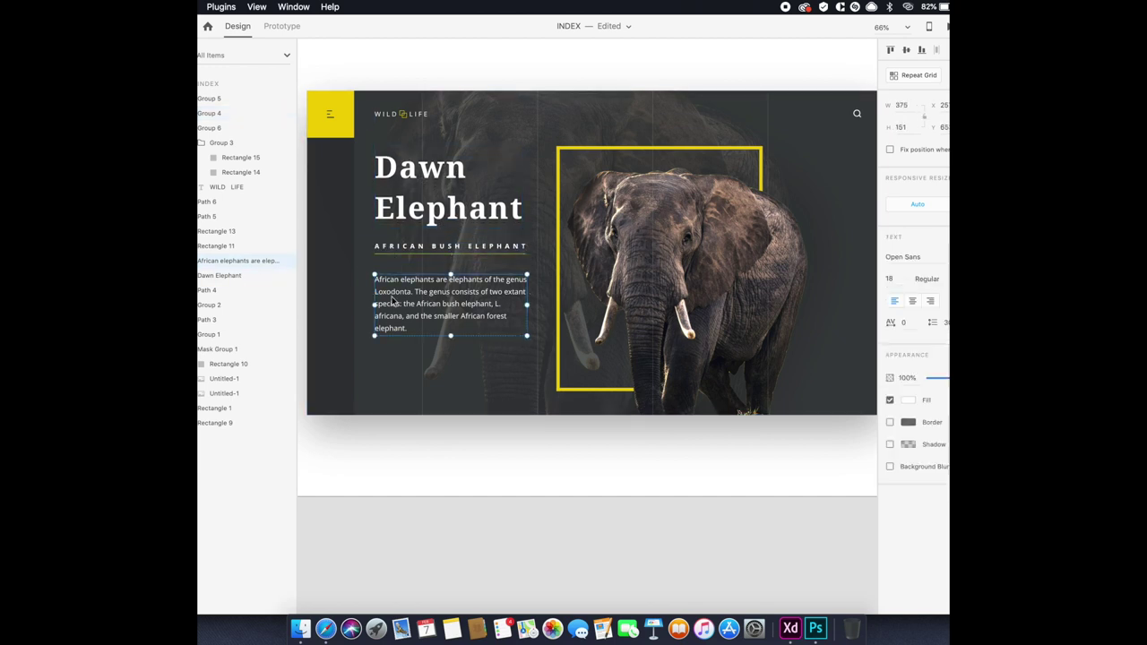
pyautogui.hscroll(-2, 628, 323)
pyautogui.scroll(1, 627, 322)
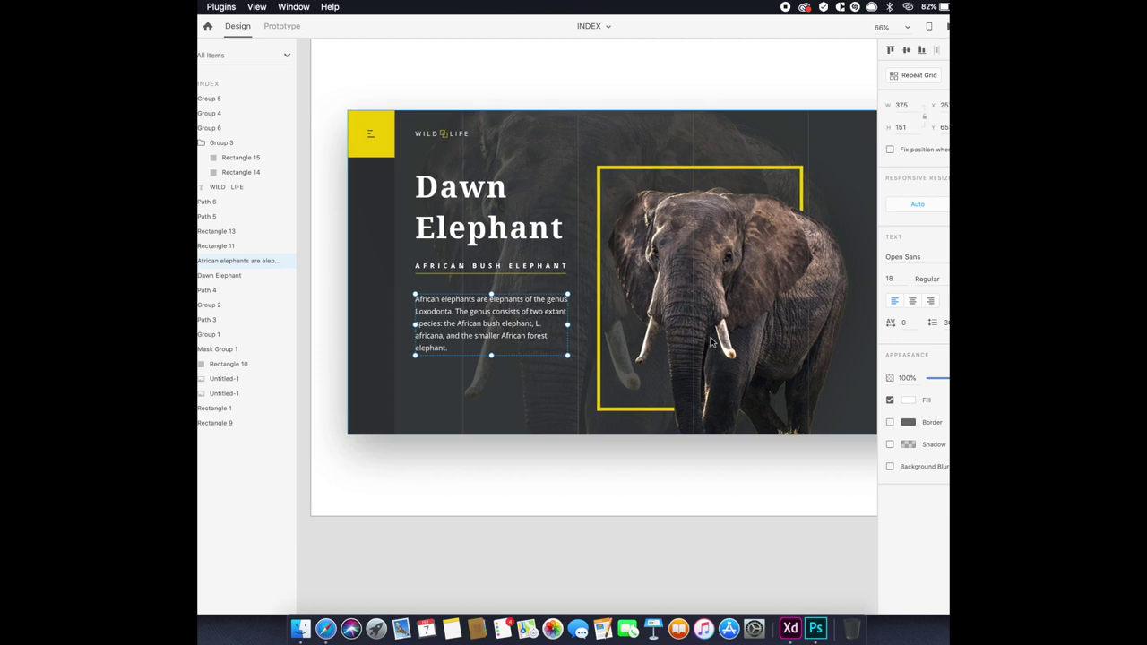
pyautogui.scroll(2, 340, 278)
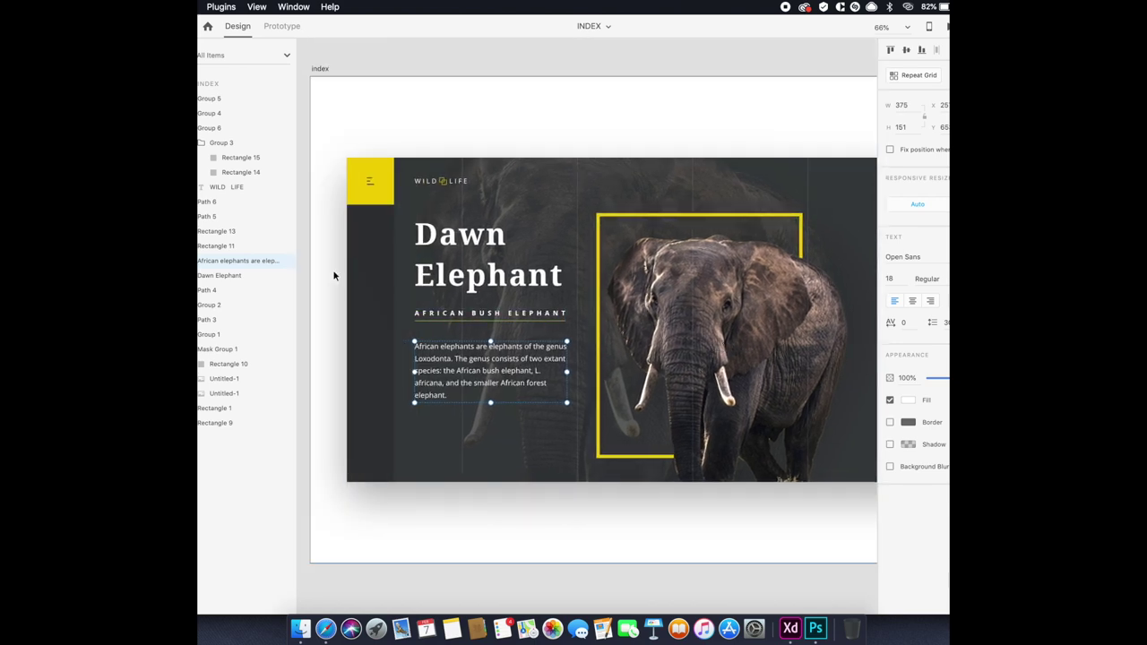
pyautogui.click(325, 629)
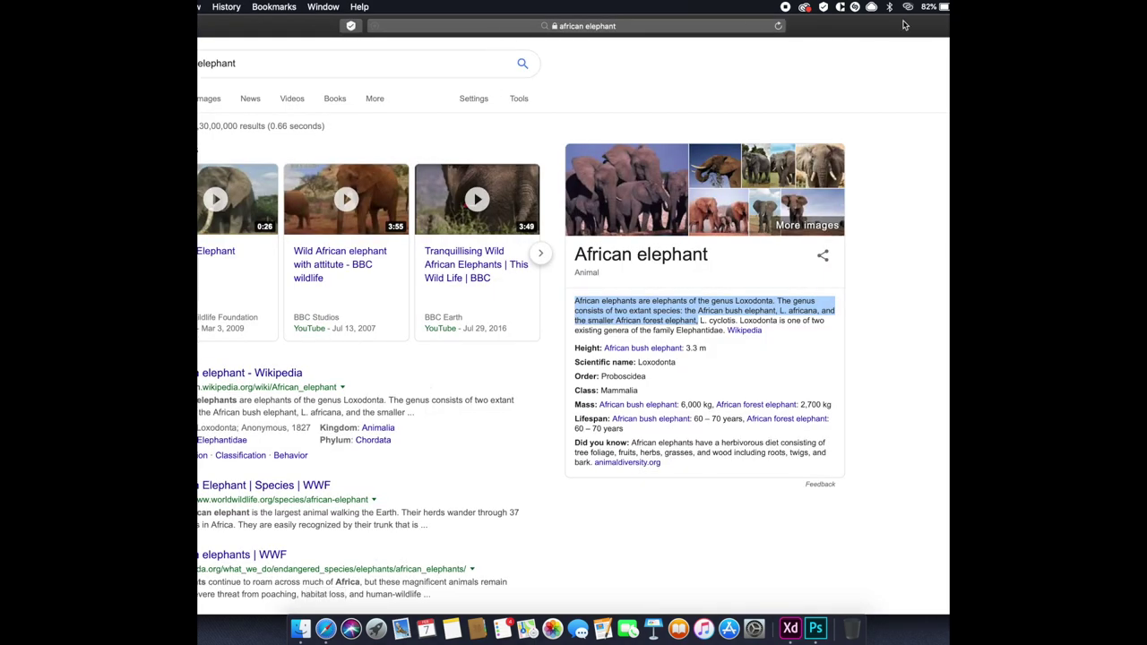
# Load the Font Awesome cheatsheet in a new Safari tab and search the page for 'face'.
pyautogui.click(856, 25)
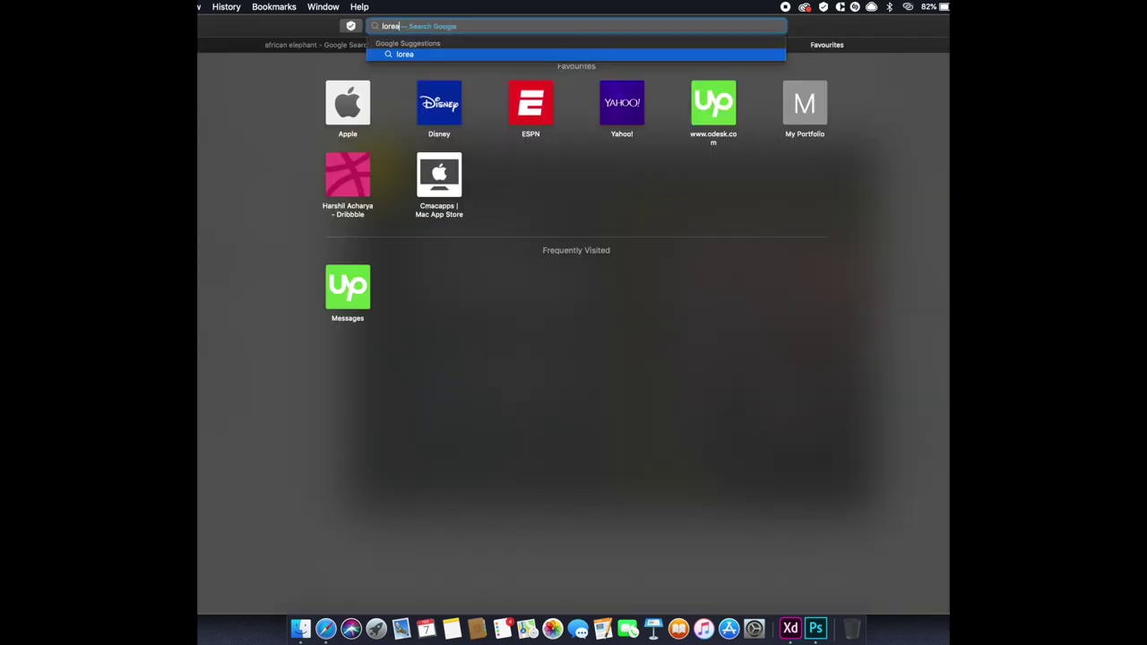
pyautogui.write('fontawesome.com')
pyautogui.press('Return')
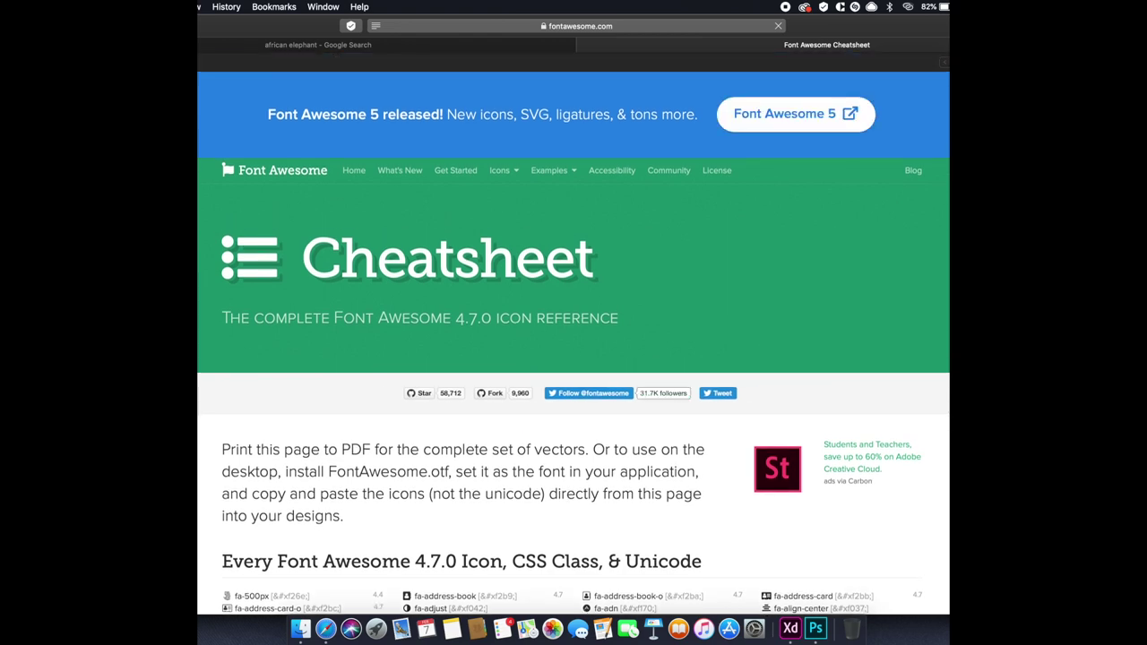
pyautogui.write('a')
pyautogui.press('BackSpace')
pyautogui.write('face')
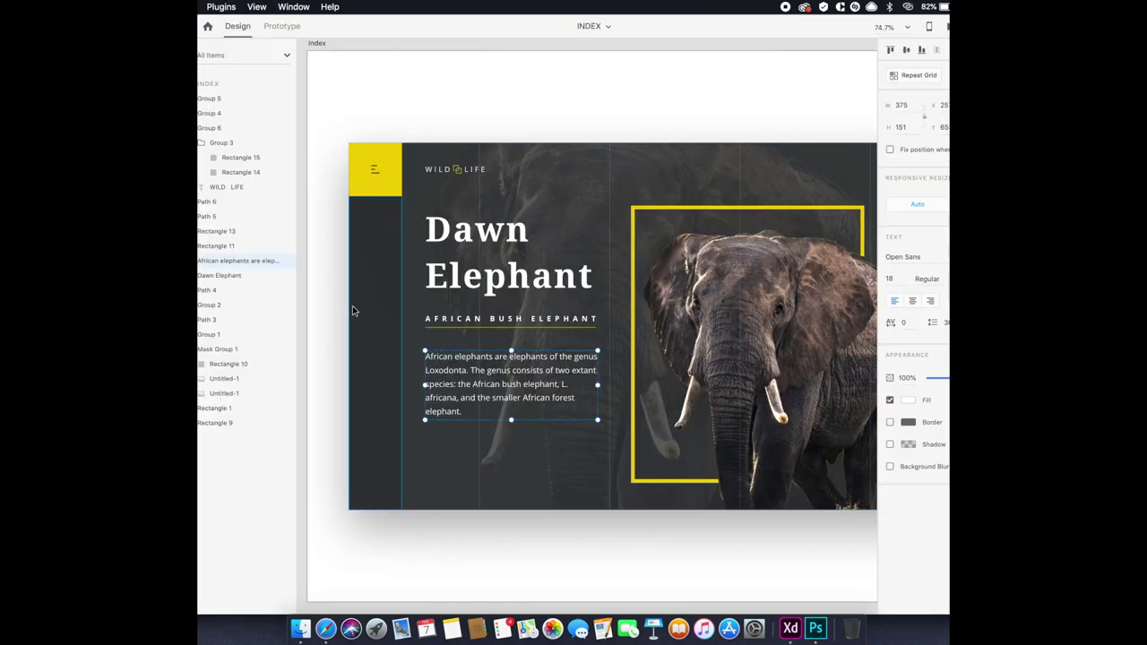
pyautogui.scroll(3, 358, 280)
# Paste the Facebook glyph into a new sidebar text box set in Font Awesome 5 Brands.
pyautogui.press('t')
pyautogui.click(367, 279)
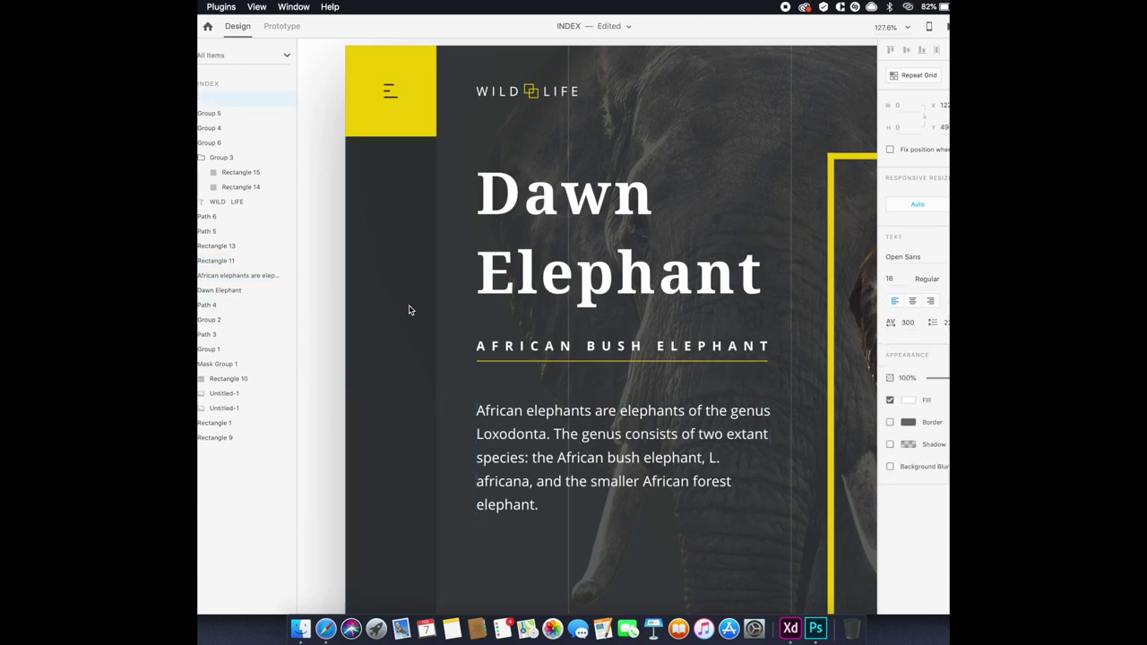
pyautogui.press('super+v')
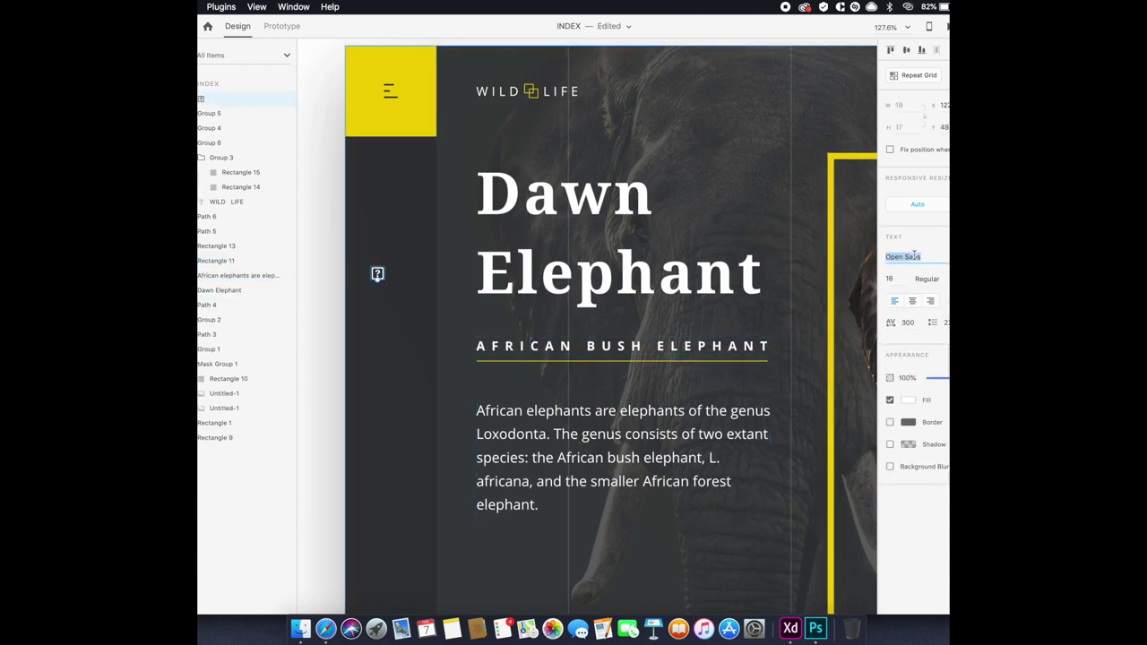
pyautogui.write('Font Awesome 5 Bra')
pyautogui.press('Return')
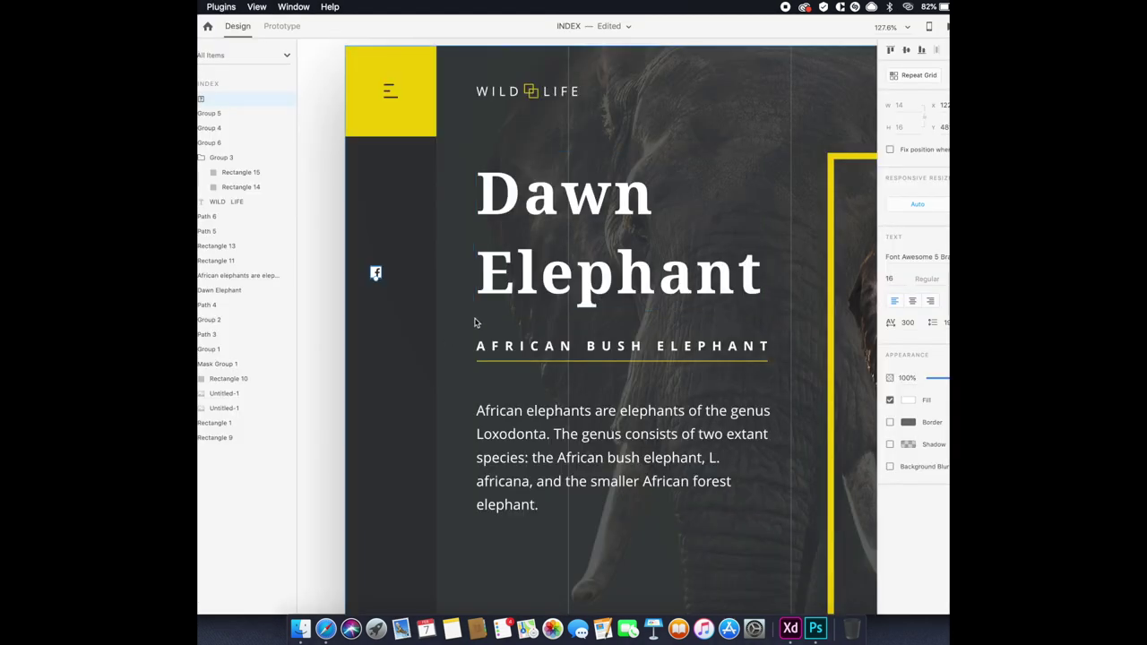
pyautogui.press('super+Tab')
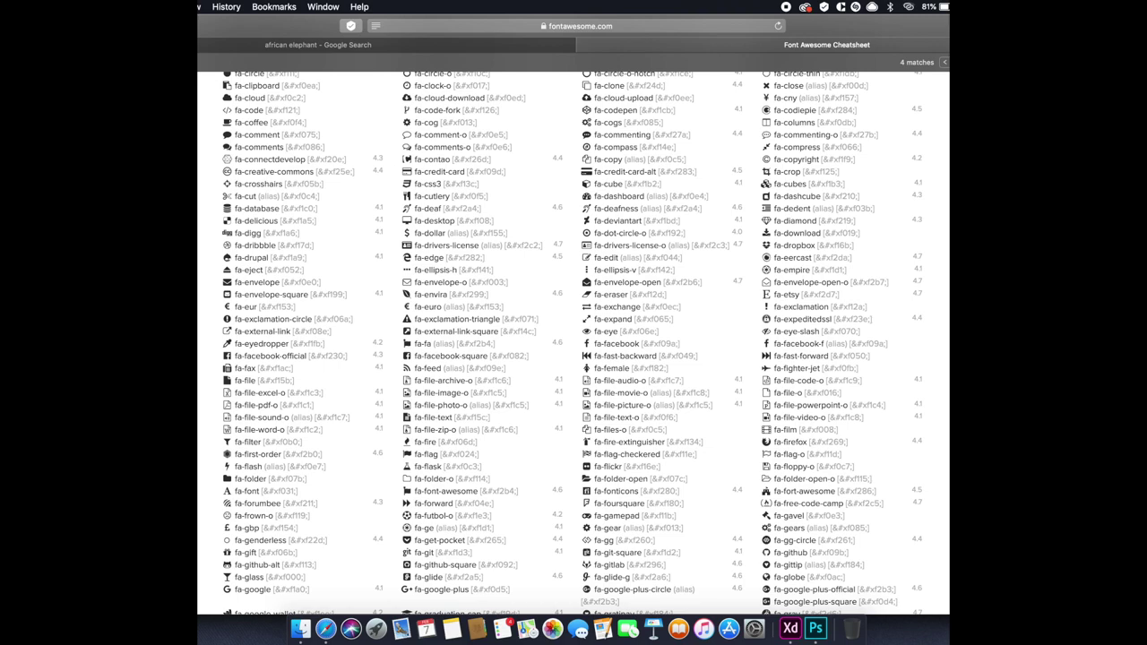
# Copy the Twitter glyph from the cheatsheet and place it below the Facebook icon.
pyautogui.press('BackSpace')
pyautogui.press('BackSpace')
pyautogui.press('BackSpace')
pyautogui.press('BackSpace')
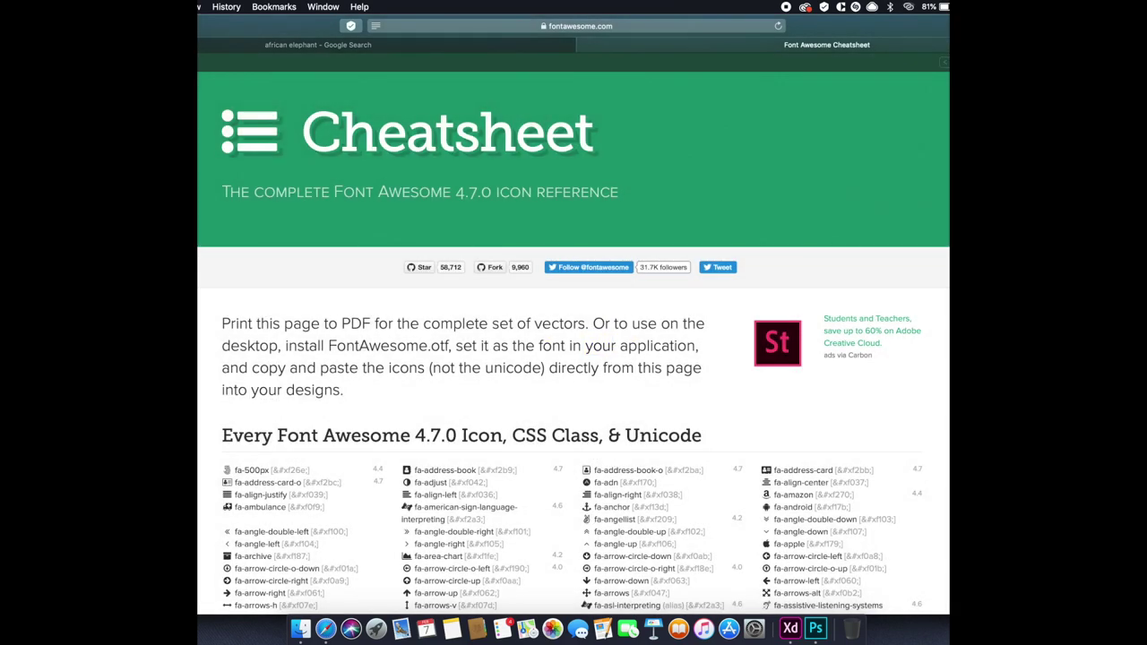
pyautogui.write('twitter')
pyautogui.click(766, 344)
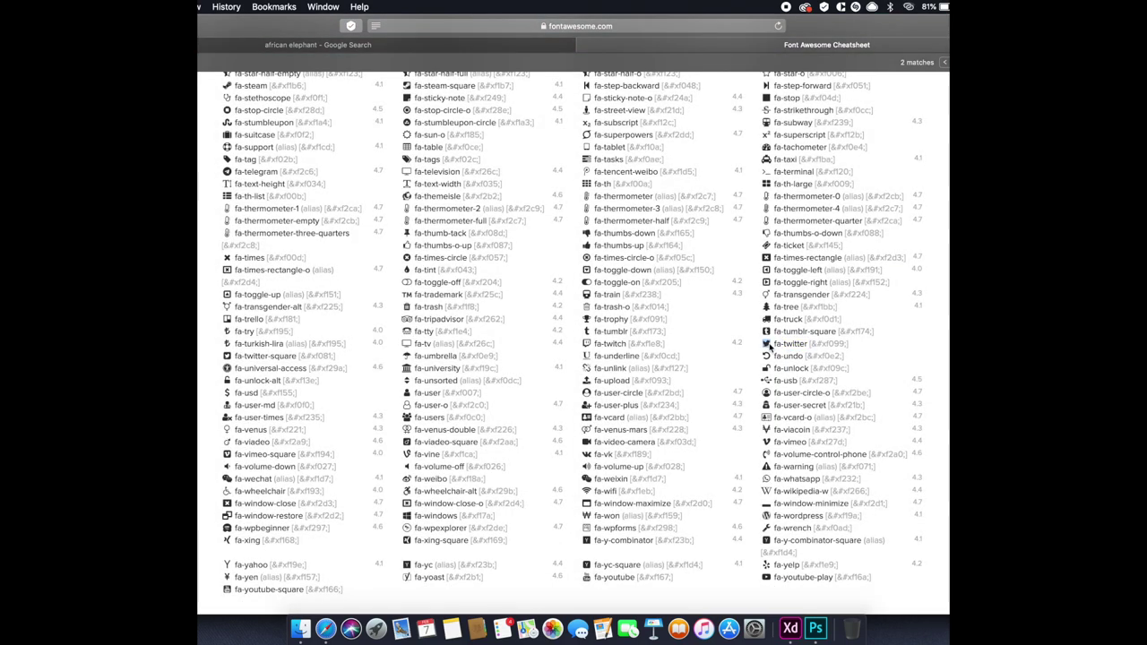
pyautogui.press('super+Tab')
pyautogui.press('super+v')
pyautogui.moveTo(383, 271); pyautogui.dragTo(377, 305)
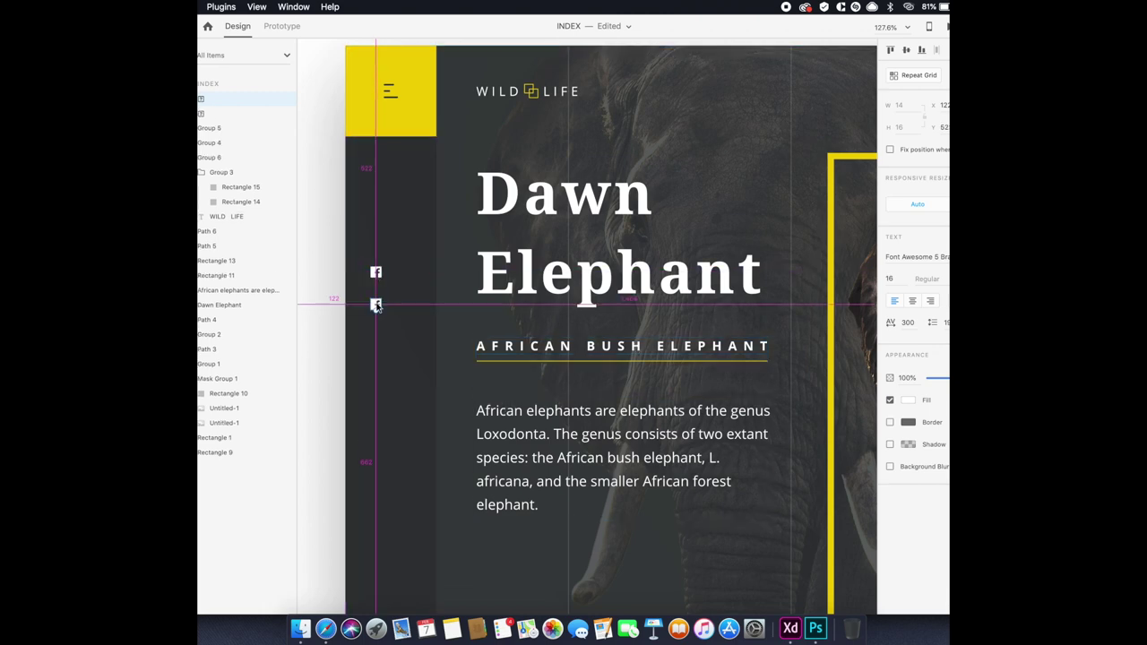
# Copy the YouTube glyph from the cheatsheet and place it below the Twitter icon.
pyautogui.press('super+Tab')
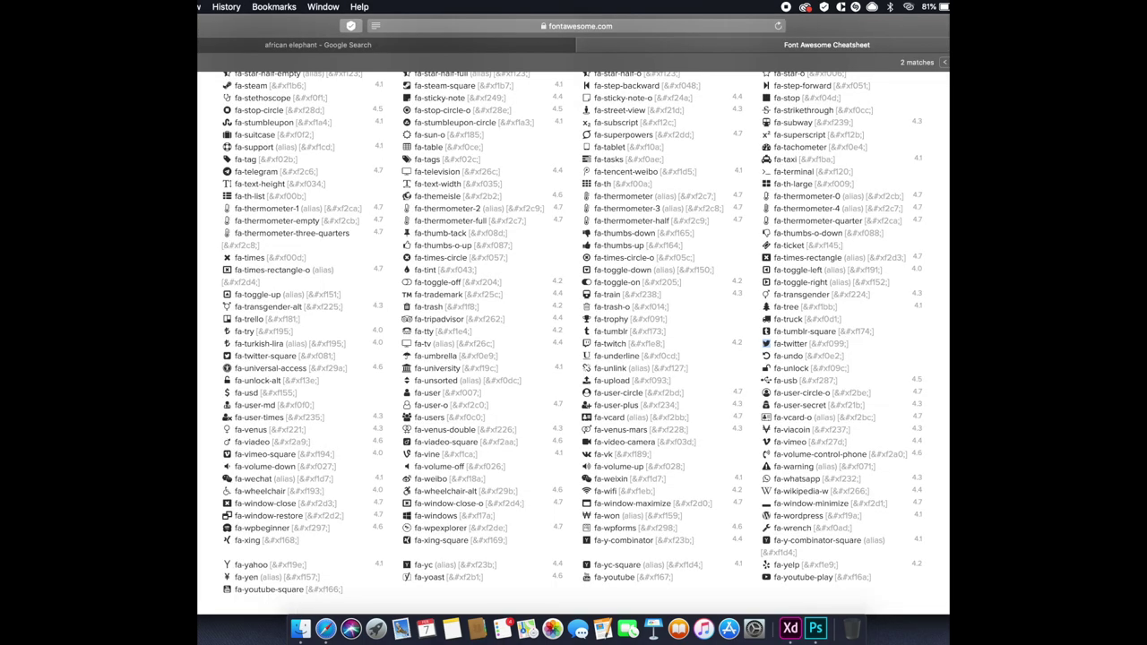
pyautogui.press('super+f')
pyautogui.write('yout')
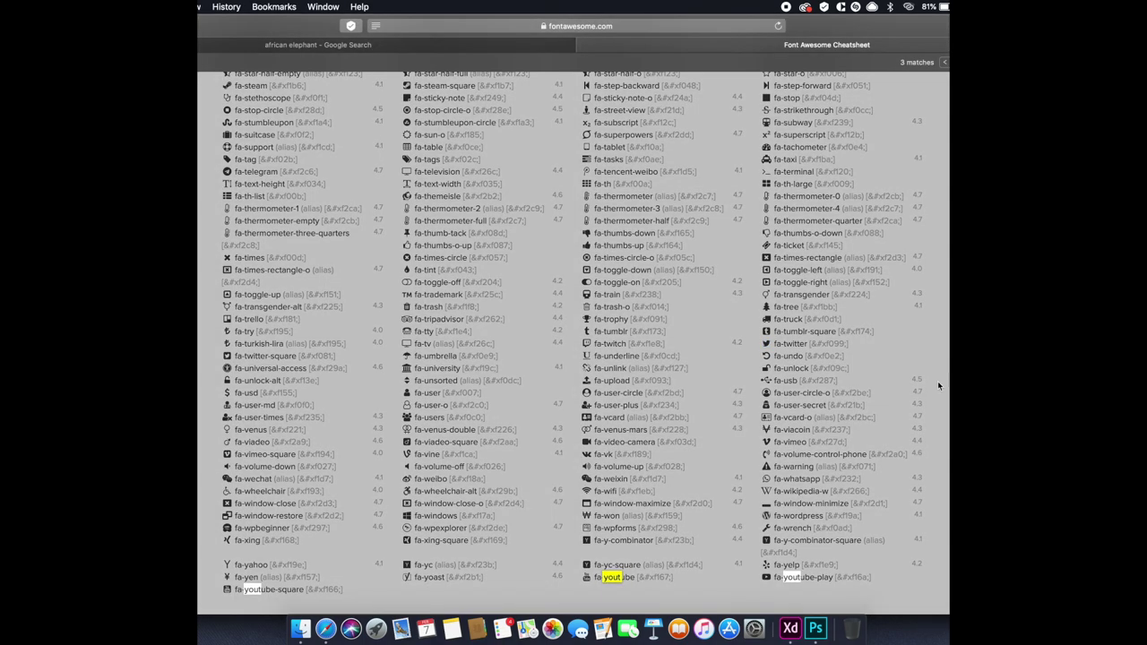
pyautogui.click(642, 580)
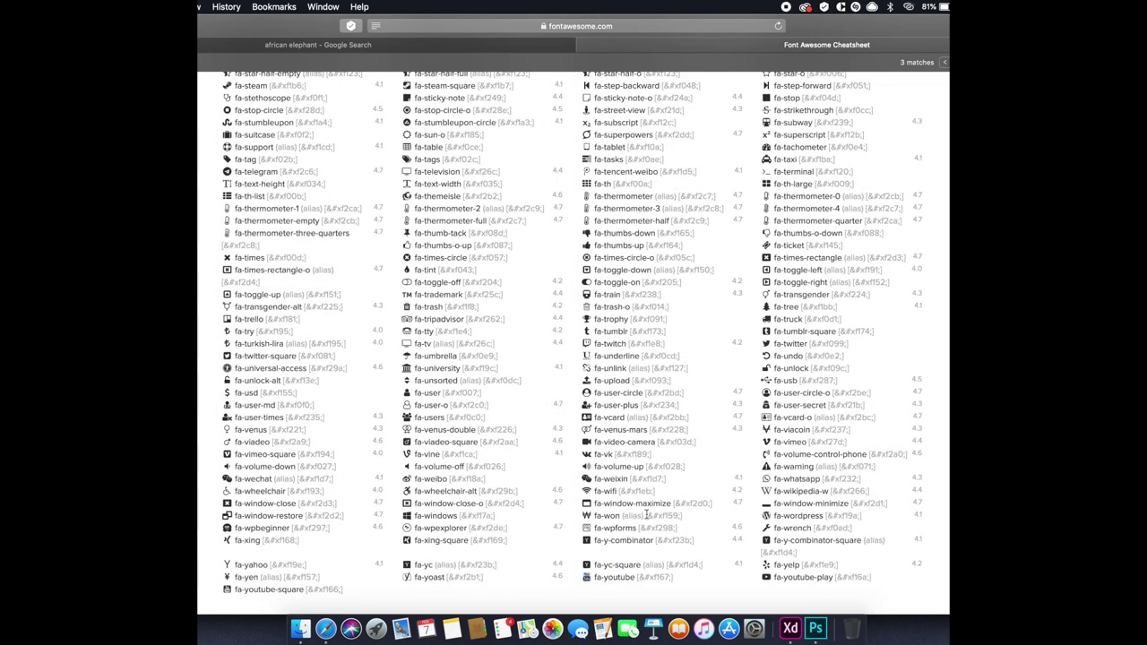
pyautogui.press('super+Tab')
pyautogui.moveTo(376, 305); pyautogui.dragTo(376, 347)
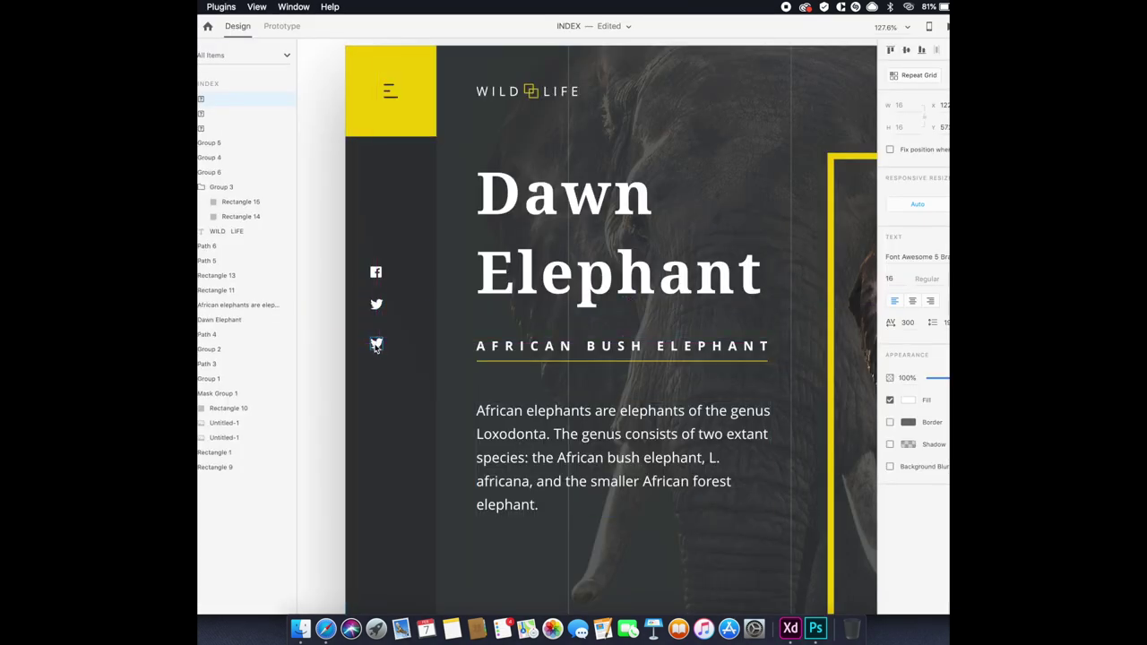
# Even the spacing of the Facebook, Twitter and YouTube icons and move them to the sidebar's bottom.
pyautogui.keyDown('shift'); pyautogui.click(377, 305); pyautogui.keyUp('shift')
pyautogui.keyDown('shift'); pyautogui.click(375, 272); pyautogui.keyUp('shift')
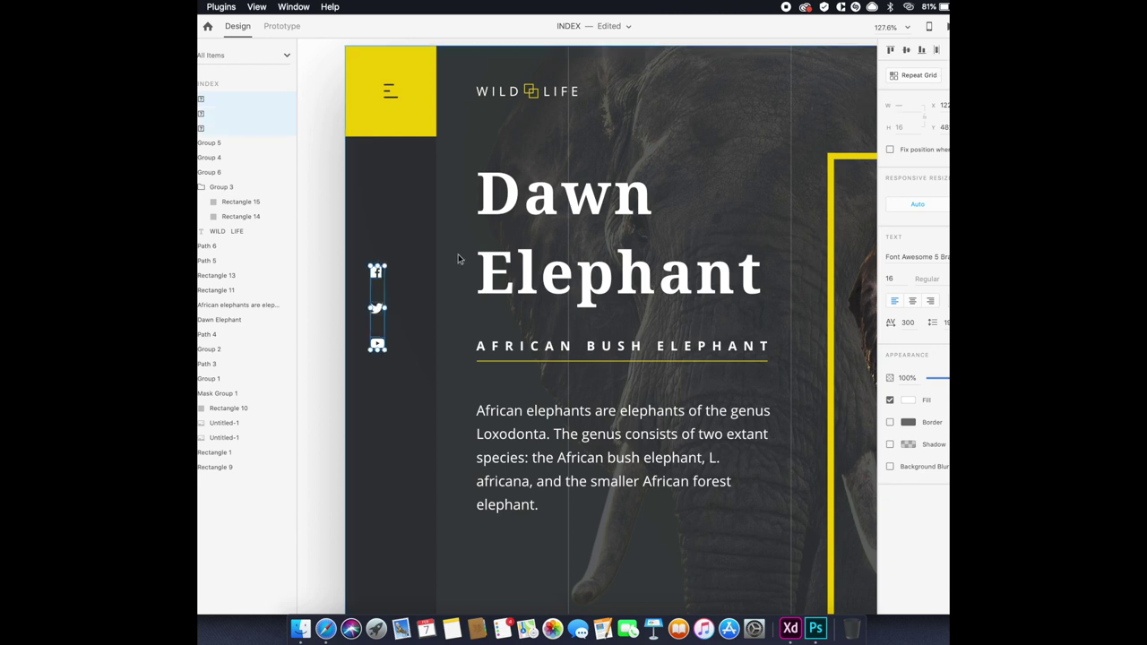
pyautogui.scroll(-5, 416, 291)
pyautogui.click(414, 285)
pyautogui.moveTo(413, 265); pyautogui.dragTo(413, 226)
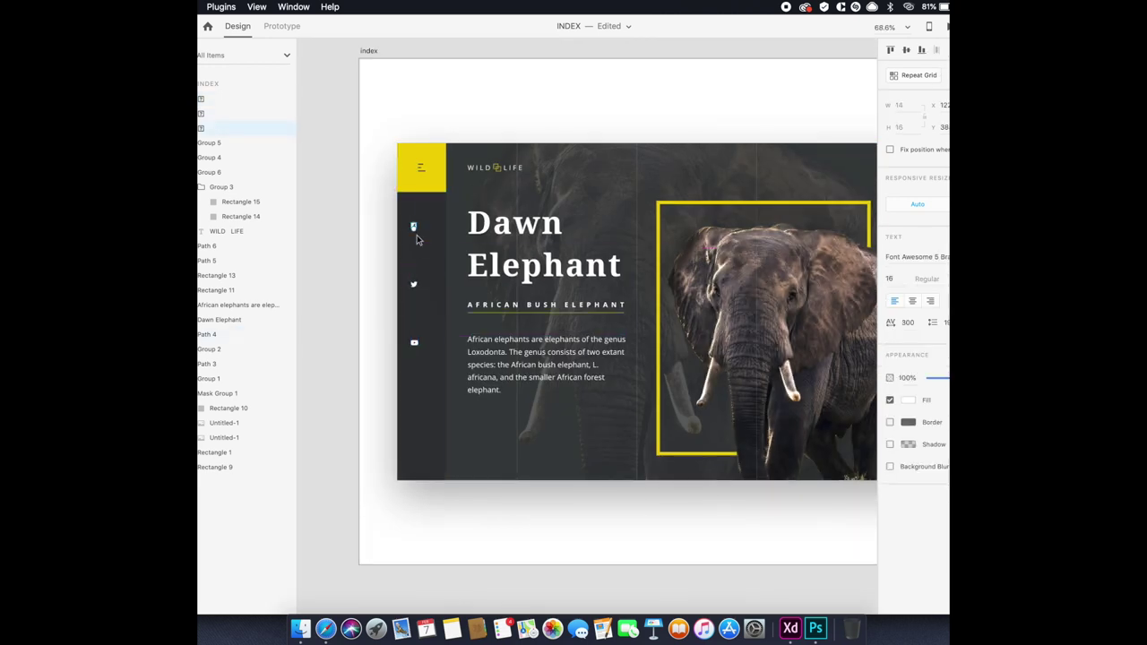
pyautogui.click(412, 376)
pyautogui.scroll(2, 406, 404)
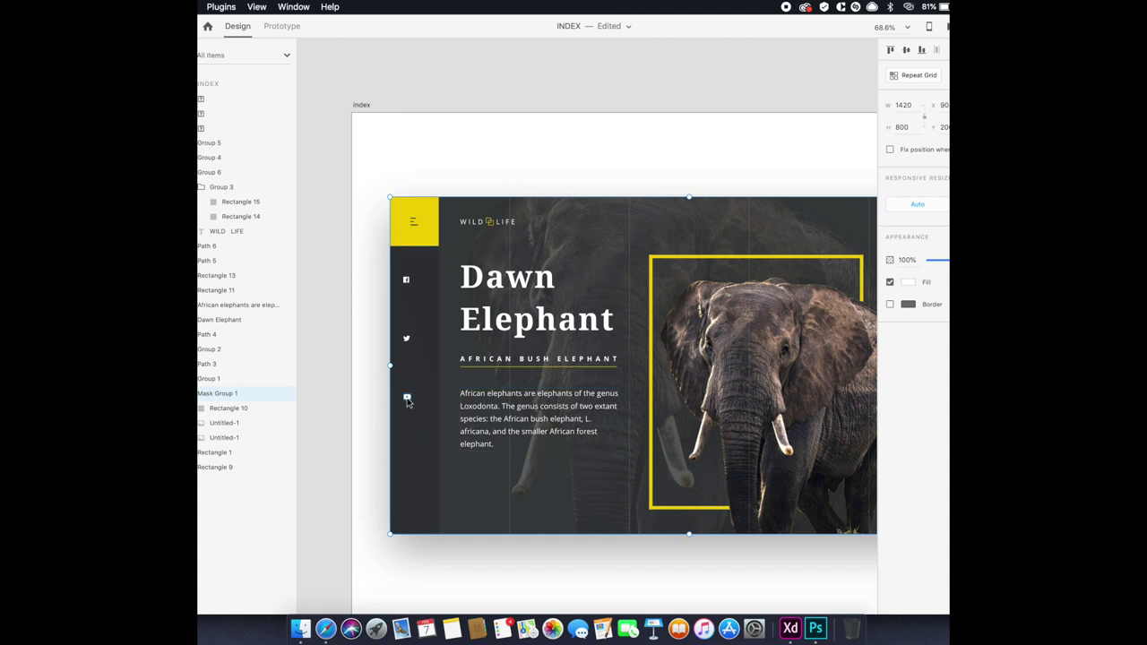
pyautogui.moveTo(408, 402)
pyautogui.mouseDown()
pyautogui.moveTo(405, 320)
pyautogui.moveTo(406, 470)
pyautogui.mouseUp()
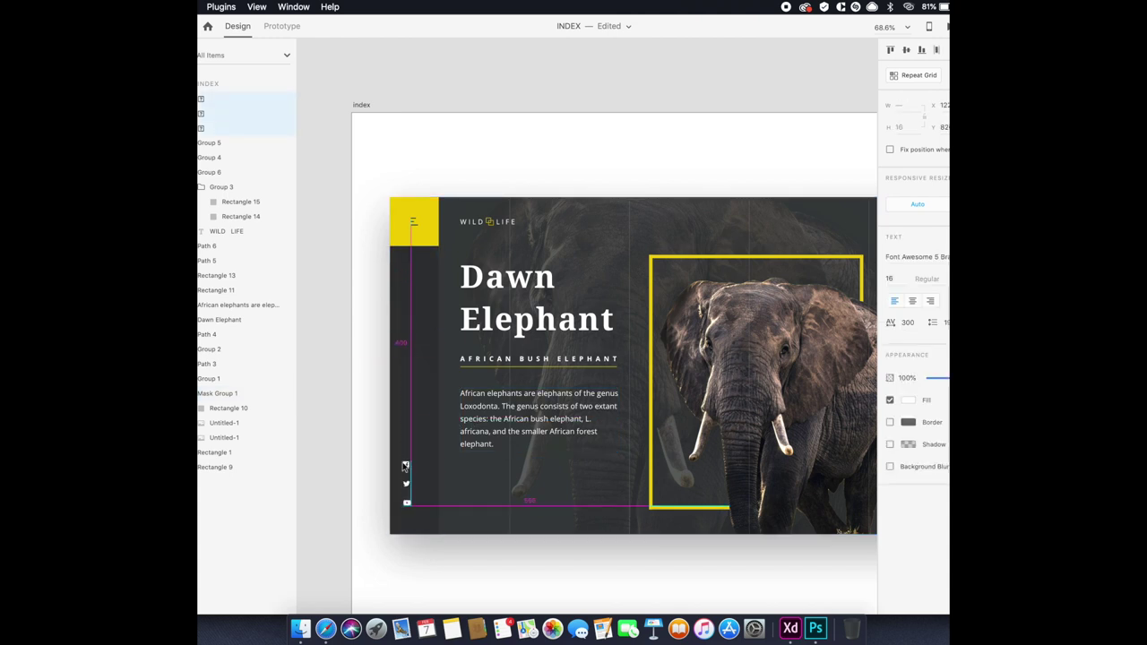
pyautogui.click(535, 360)
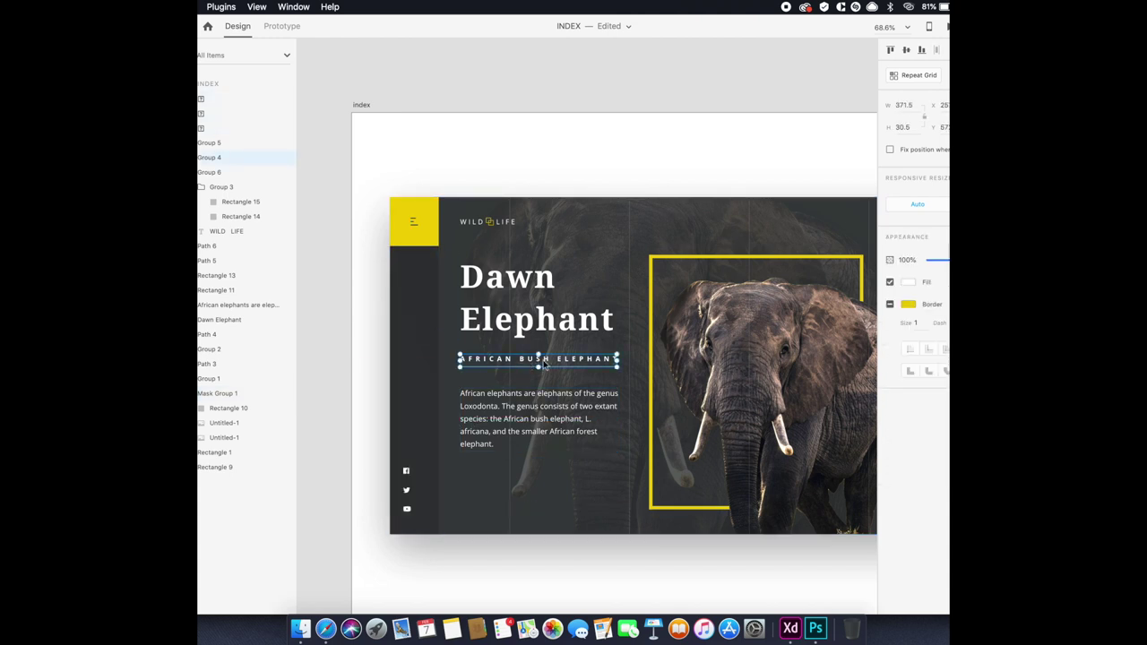
# Delete the subtitle's underline and rotate AFRICAN BUSH ELEPHANT to run vertically.
pyautogui.doubleClick(563, 368)
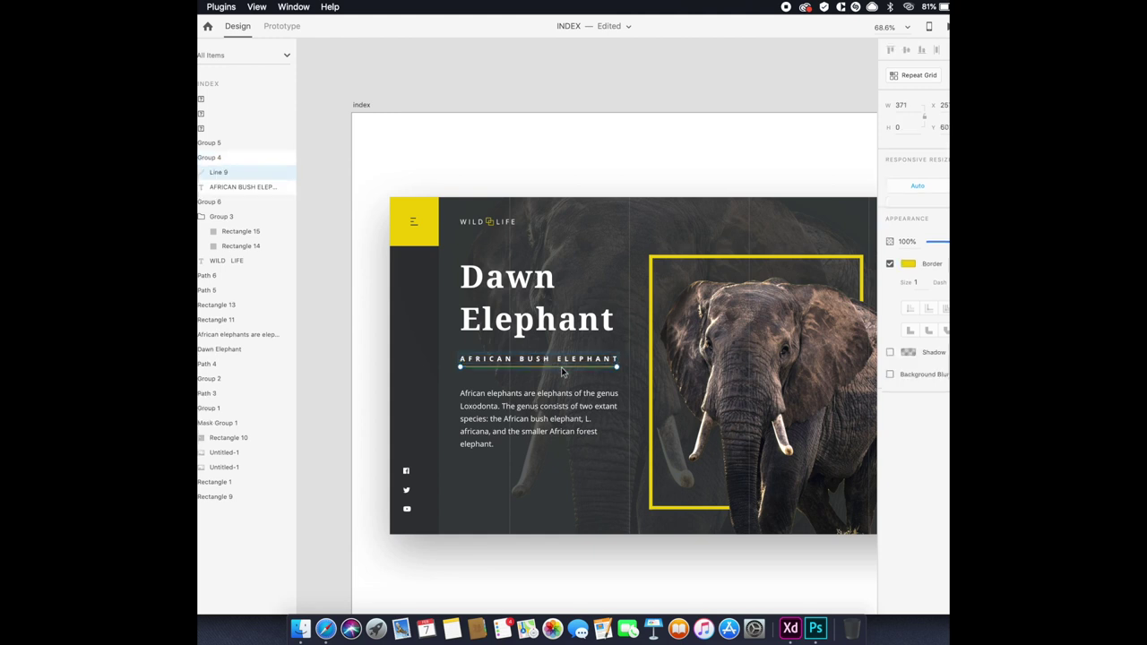
pyautogui.press('Delete')
pyautogui.click(573, 359)
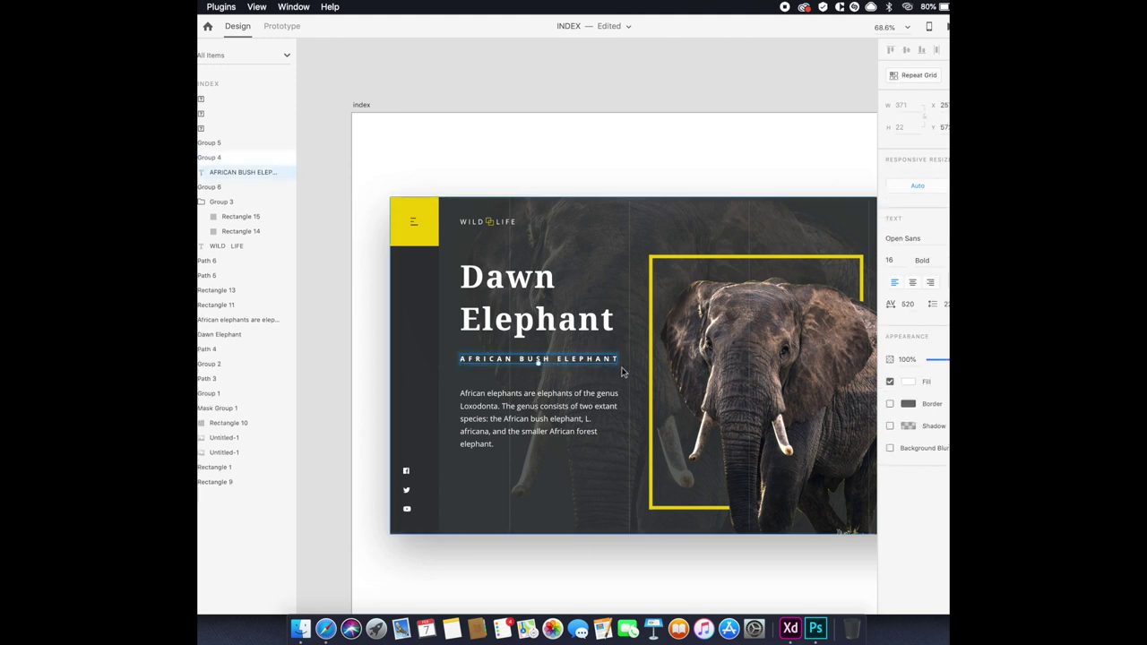
pyautogui.moveTo(623, 372); pyautogui.dragTo(545, 367)
pyautogui.moveTo(472, 363)
pyautogui.mouseDown()
pyautogui.moveTo(503, 359)
pyautogui.moveTo(414, 363)
pyautogui.mouseUp()
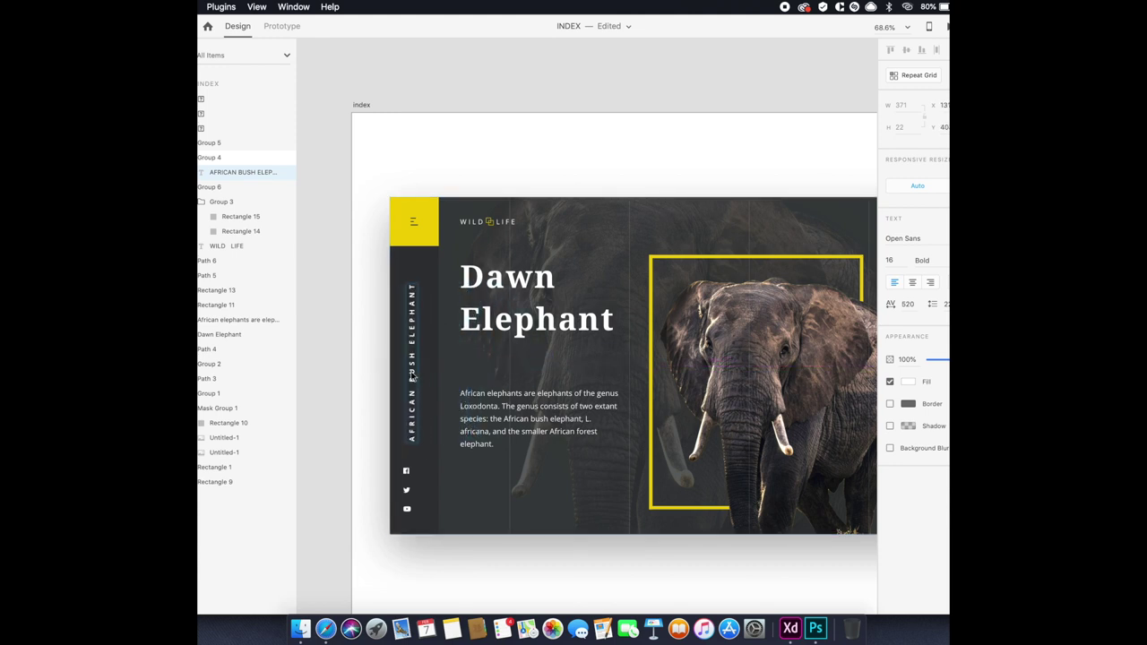
# Centre the vertical subtitle in the dark sidebar and tighten its letter spacing to 440.
pyautogui.click(430, 368)
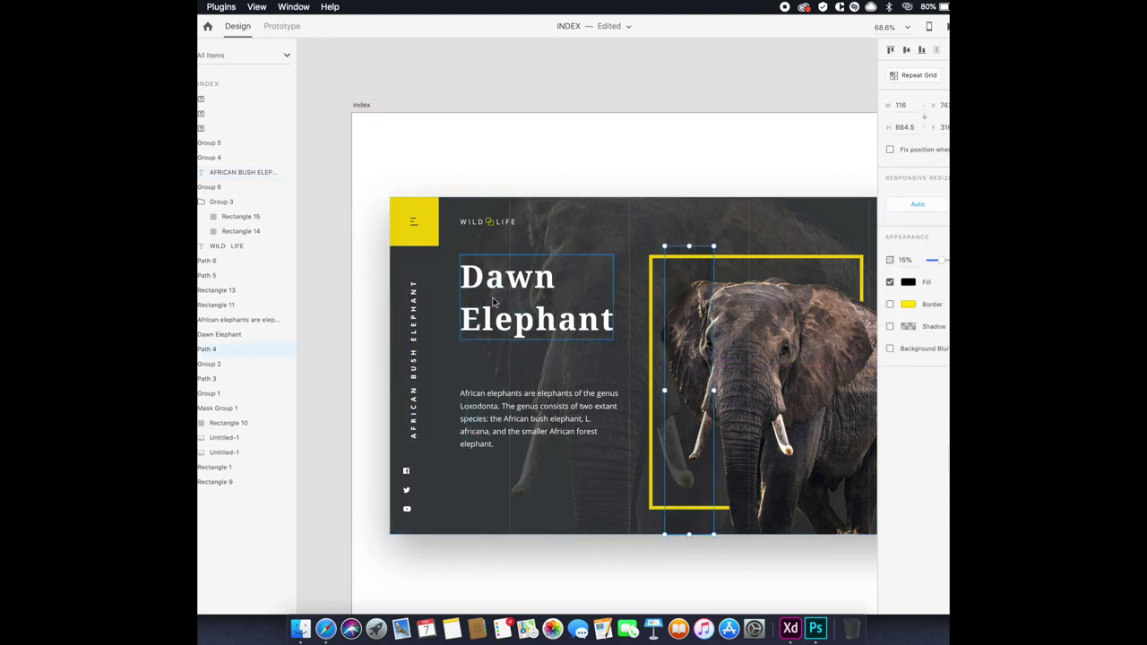
pyautogui.keyDown('shift'); pyautogui.click(413, 359); pyautogui.keyUp('shift')
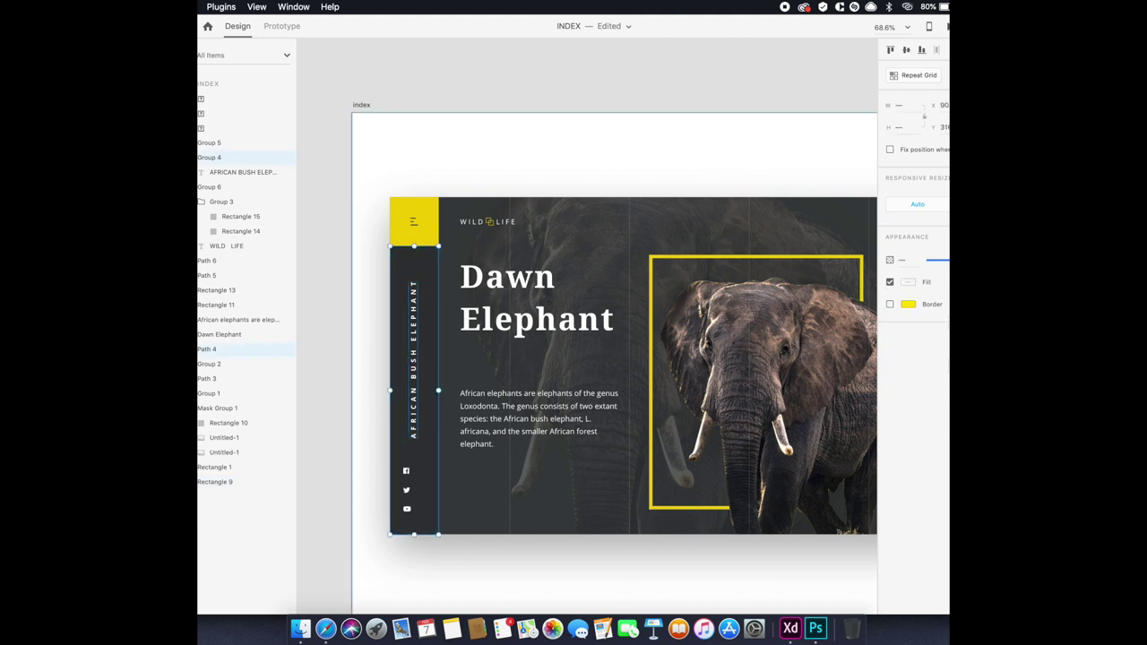
pyautogui.click(414, 359)
pyautogui.scroll(3, 398, 314)
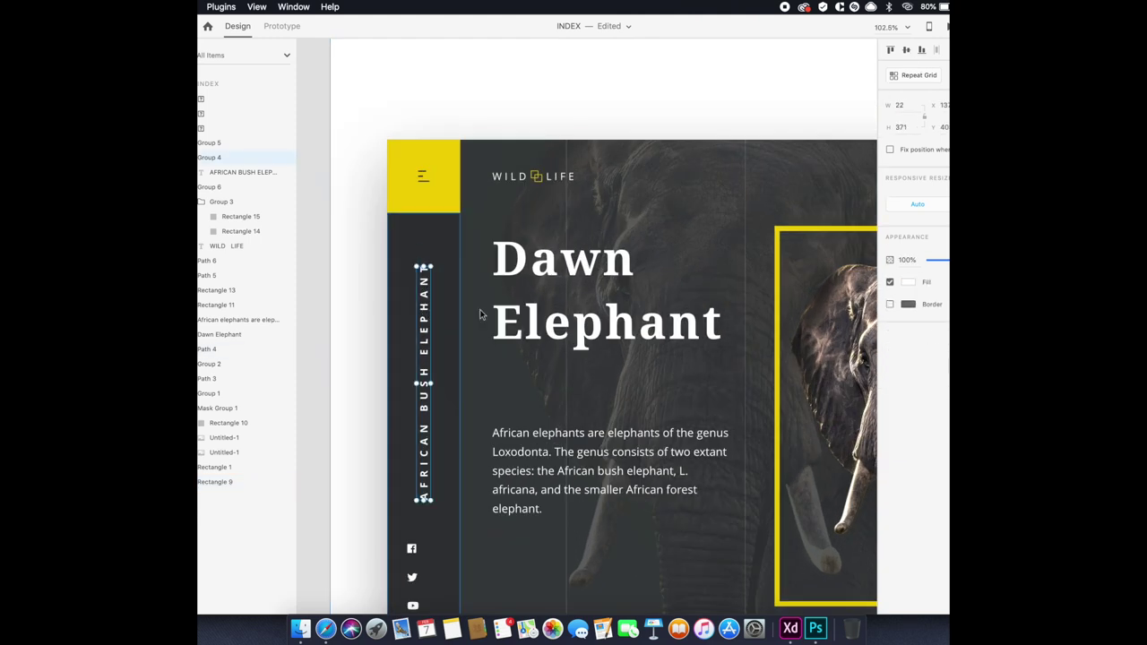
pyautogui.press('Return')
pyautogui.hotkey('shift', 'Down')
pyautogui.hotkey('shift', 'Down')
pyautogui.hotkey('shift', 'Down')
pyautogui.hotkey('shift', 'Down')
pyautogui.hotkey('shift', 'Down')
pyautogui.hotkey('shift', 'Down')
pyautogui.hotkey('shift', 'Down')
pyautogui.hotkey('shift', 'Down')
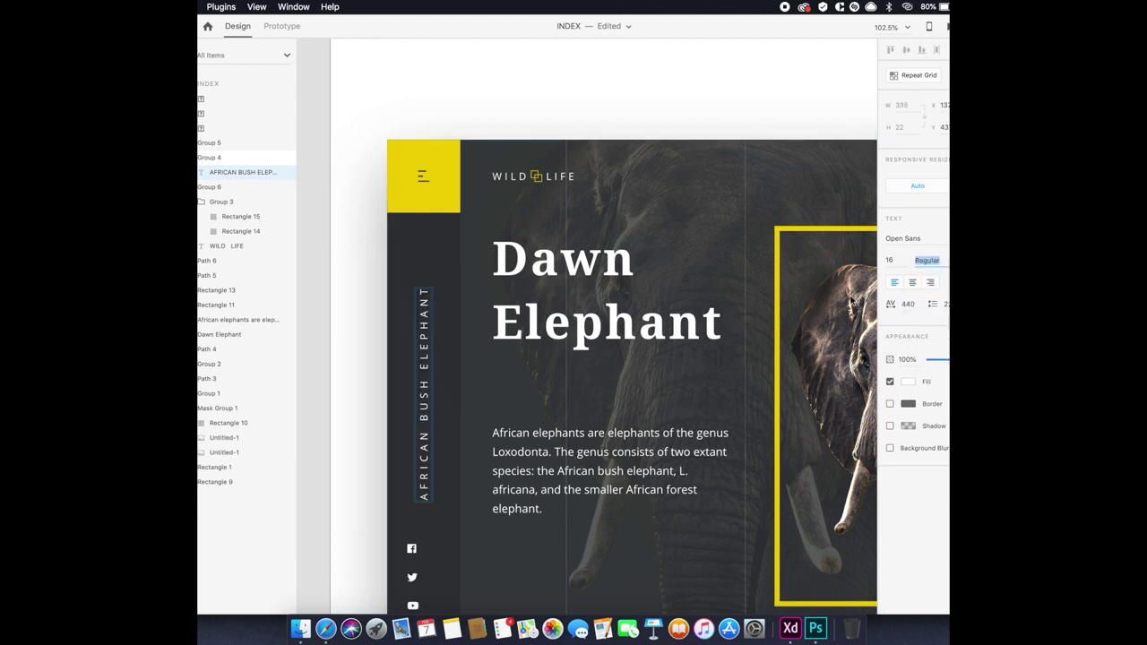
pyautogui.click(448, 402)
pyautogui.click(427, 287)
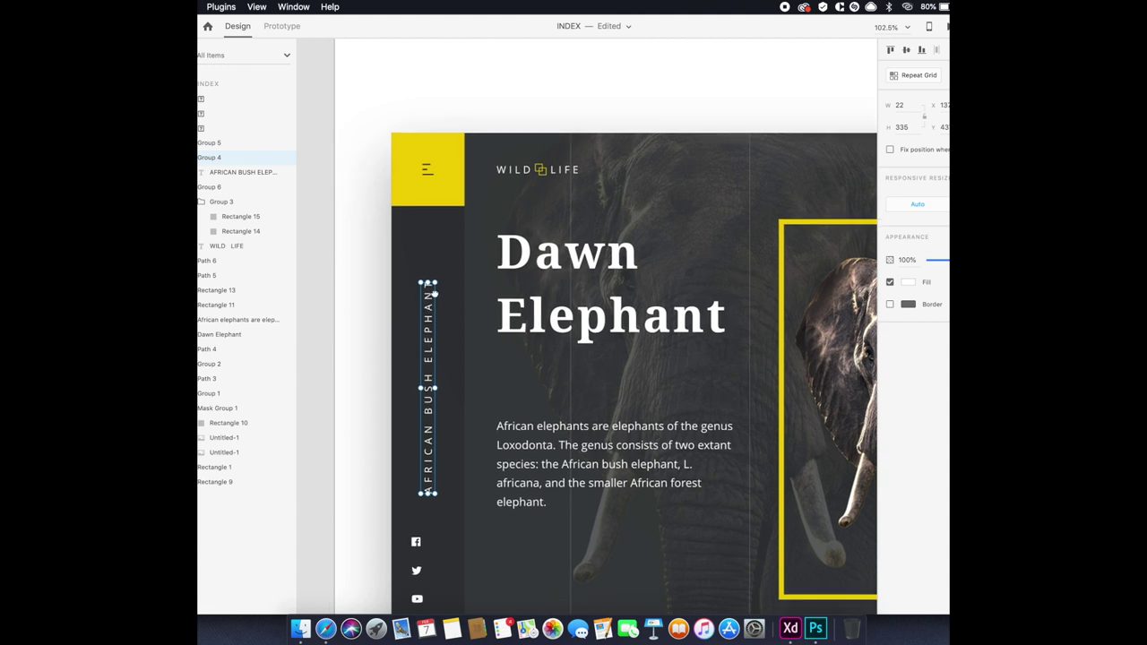
# Group the three social icons and centre them in the sidebar, moved slightly up.
pyautogui.scroll(-5, 428, 287)
pyautogui.hscroll(-3, 428, 287)
pyautogui.click(488, 451)
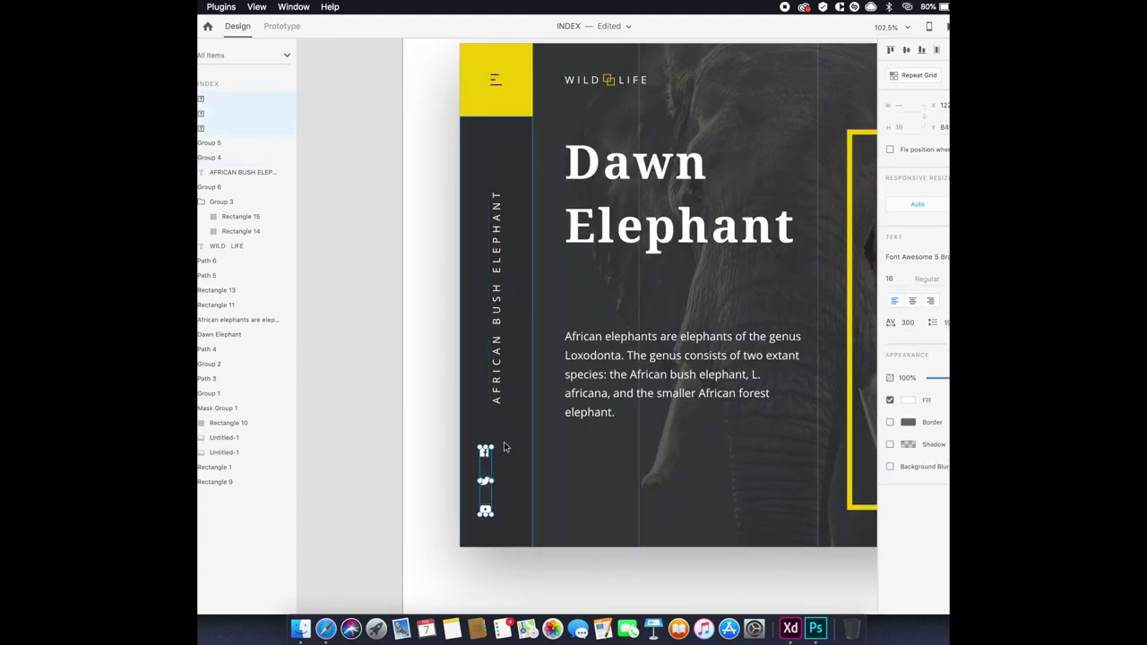
pyautogui.press('super+g')
pyautogui.moveTo(498, 450); pyautogui.dragTo(510, 451)
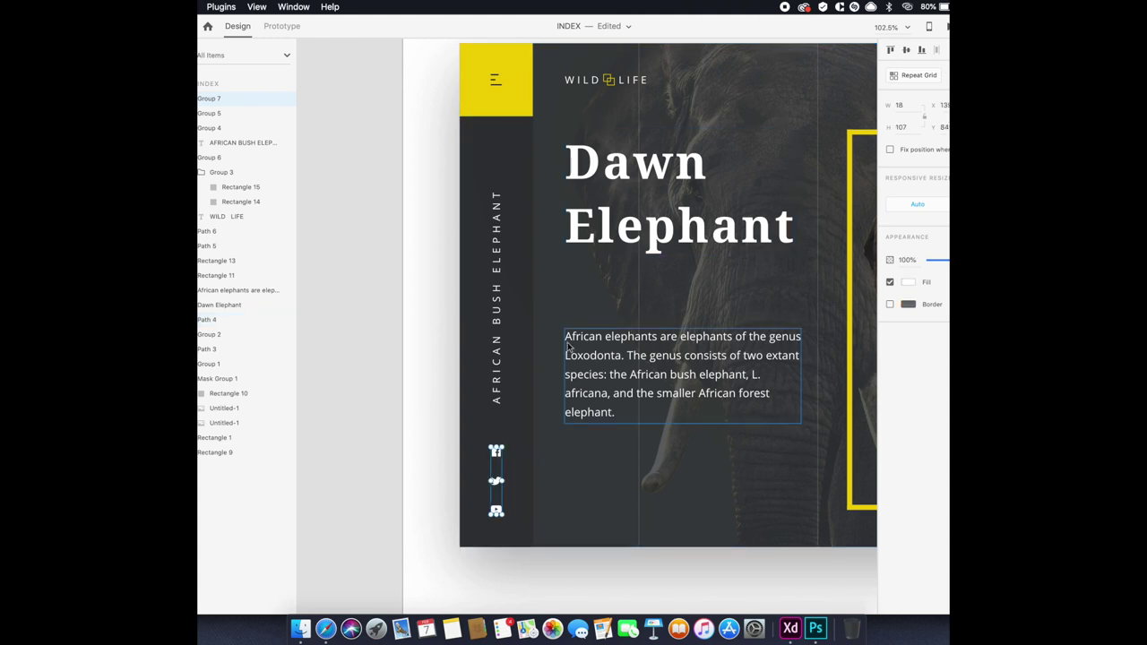
pyautogui.click(527, 435)
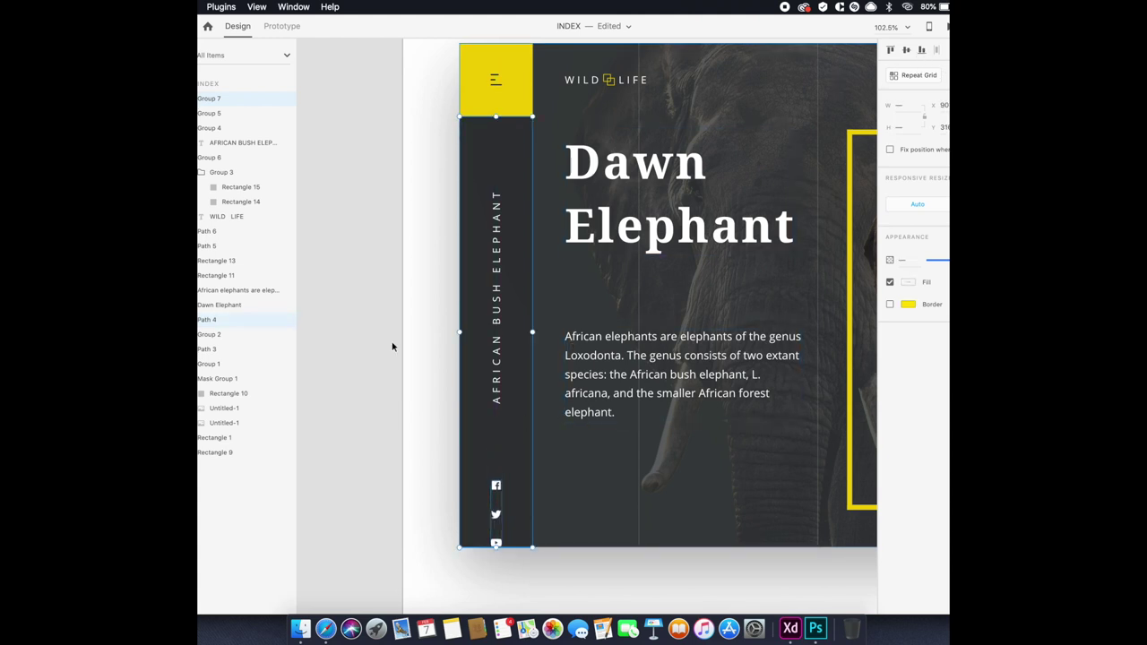
pyautogui.moveTo(497, 485); pyautogui.dragTo(496, 453)
# Nudge the vertical subtitle up and fill it with the menu block's yellow.
pyautogui.click(501, 273)
pyautogui.hotkey('shift', 'Up')
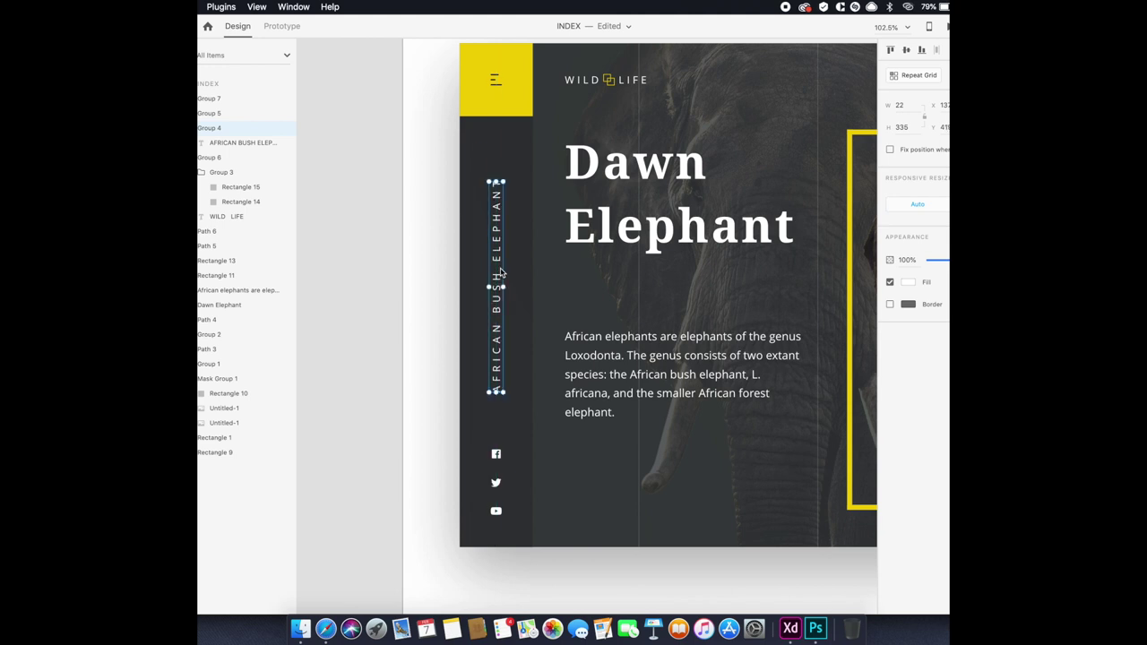
pyautogui.scroll(-5, 547, 326)
pyautogui.click(420, 428)
pyautogui.click(466, 357)
pyautogui.click(908, 282)
pyautogui.click(889, 339)
pyautogui.click(466, 261)
pyautogui.press('Escape')
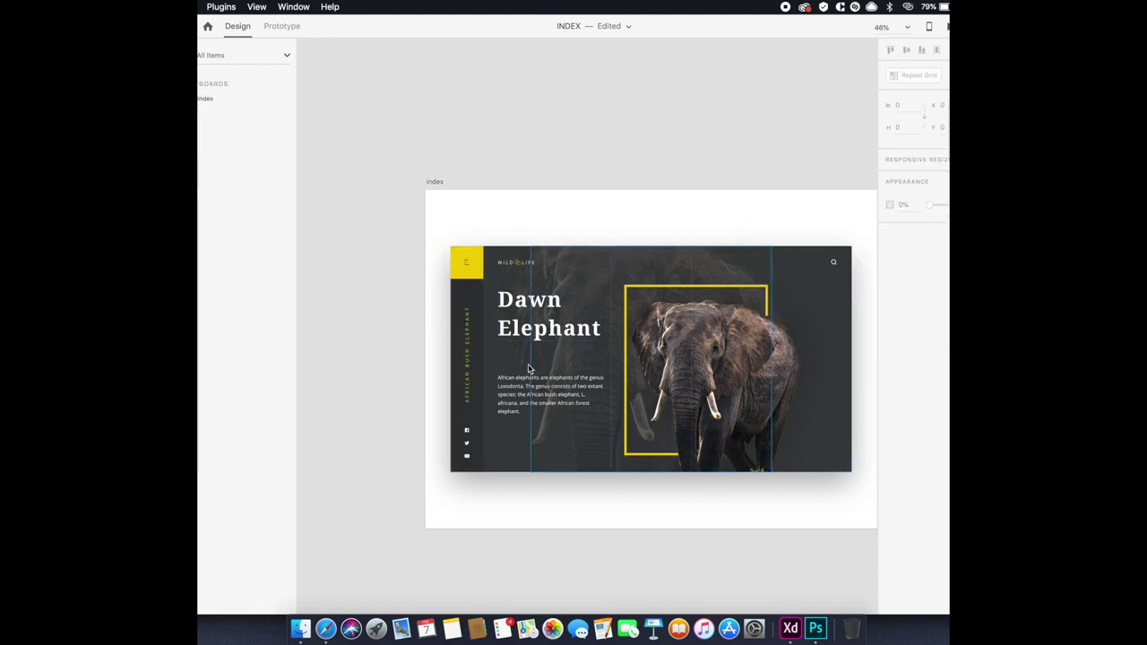
# Move the Dawn Elephant title and paragraph up together.
pyautogui.moveTo(533, 318); pyautogui.dragTo(533, 337)
pyautogui.click(524, 503)
pyautogui.click(535, 385)
pyautogui.moveTo(536, 385); pyautogui.dragTo(541, 354)
pyautogui.keyDown('shift'); pyautogui.click(537, 345); pyautogui.keyUp('shift')
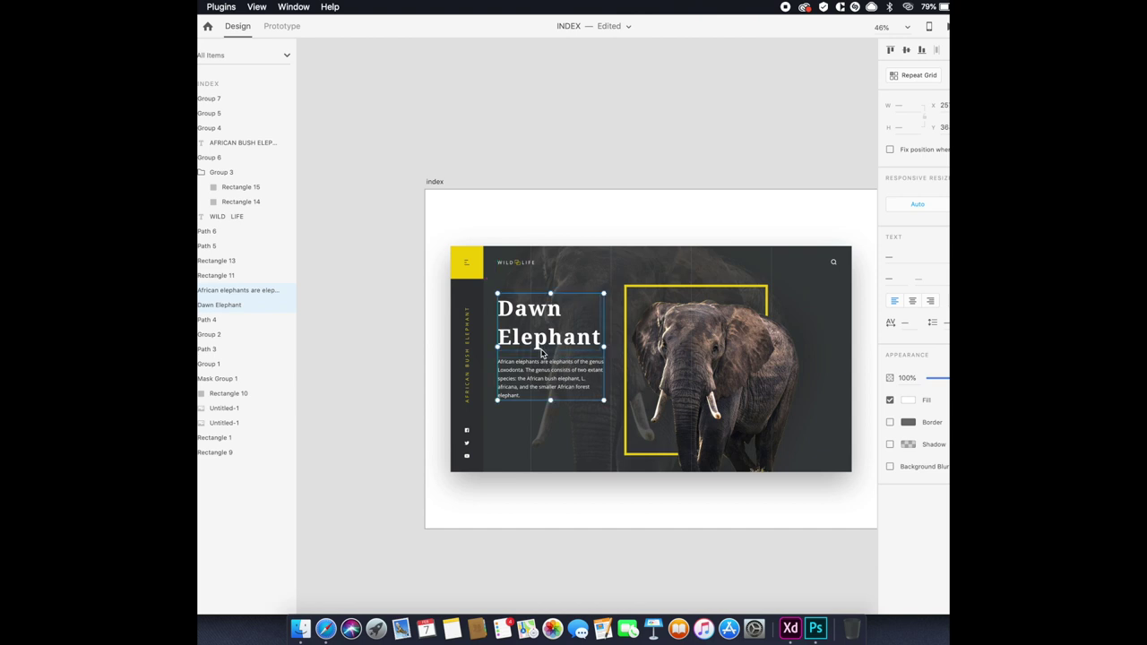
pyautogui.click(579, 144)
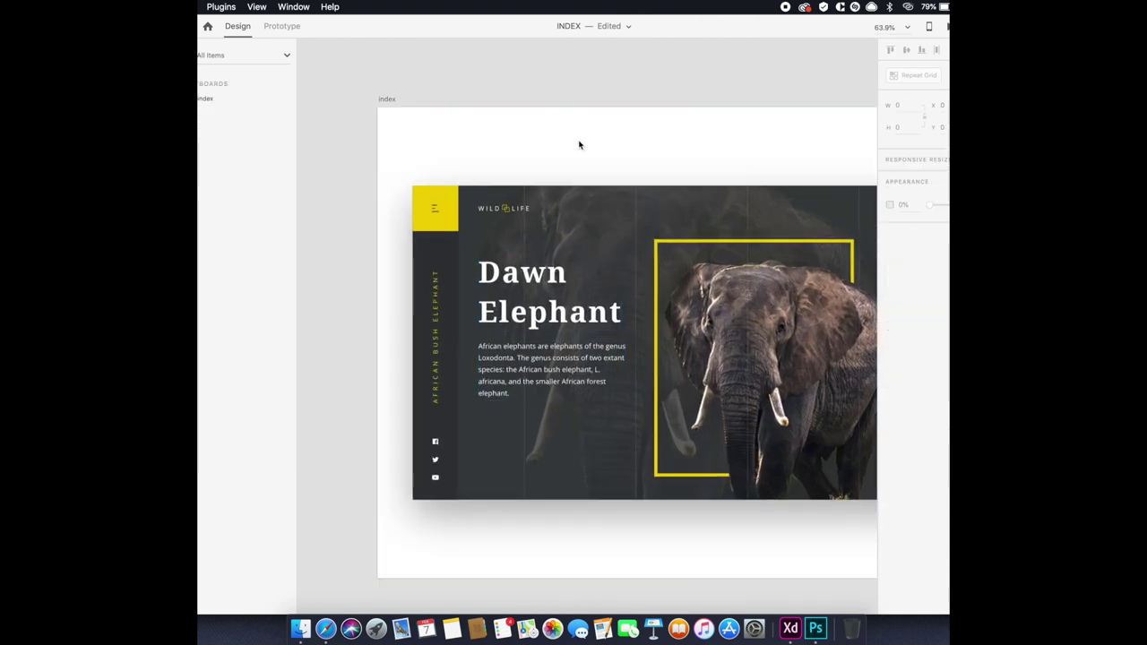
# Draw a borderless rectangle below the paragraph filled with the menu block's yellow.
pyautogui.scroll(3, 553, 295)
pyautogui.moveTo(716, 369); pyautogui.dragTo(705, 368)
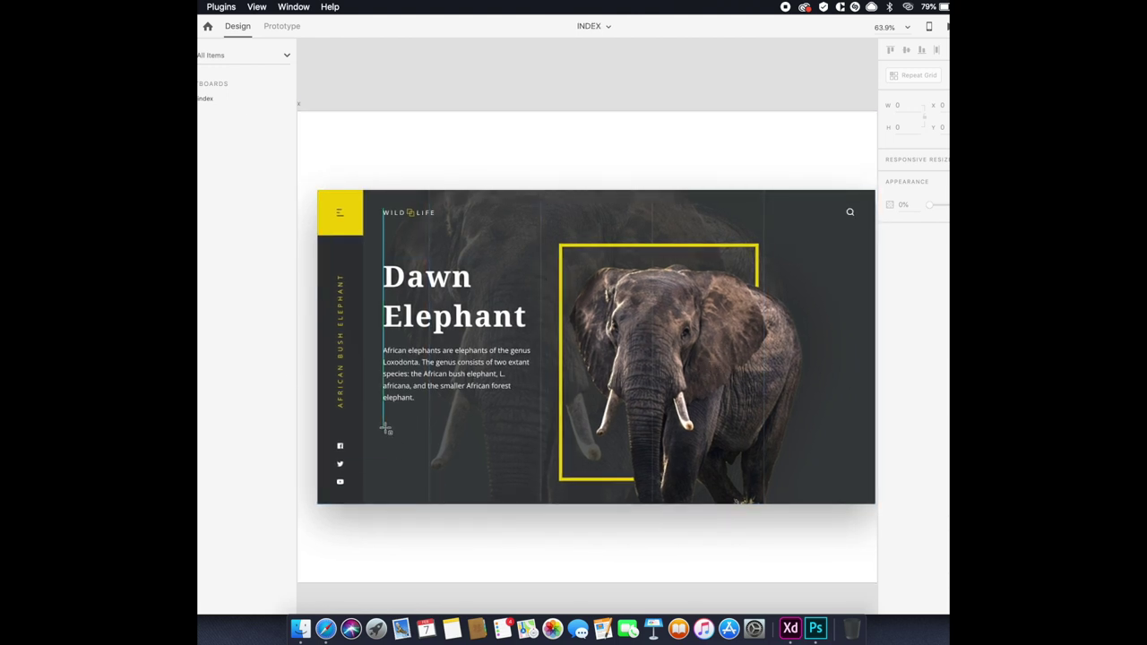
pyautogui.moveTo(384, 429); pyautogui.dragTo(500, 463)
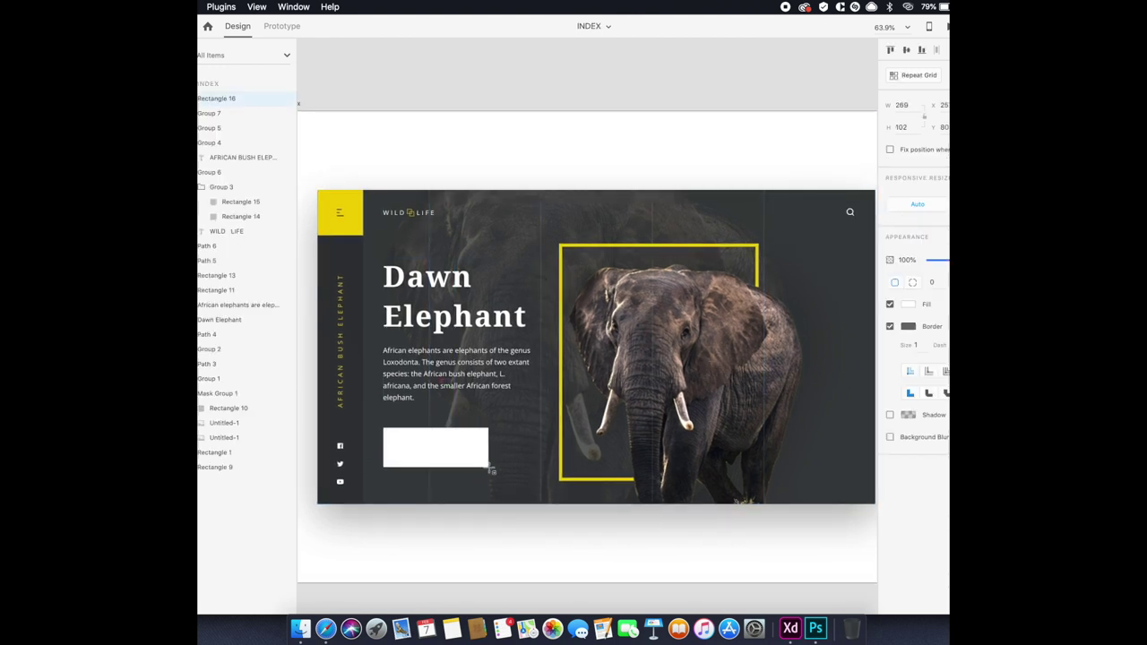
pyautogui.click(890, 326)
pyautogui.click(320, 230)
pyautogui.click(448, 458)
pyautogui.click(448, 458)
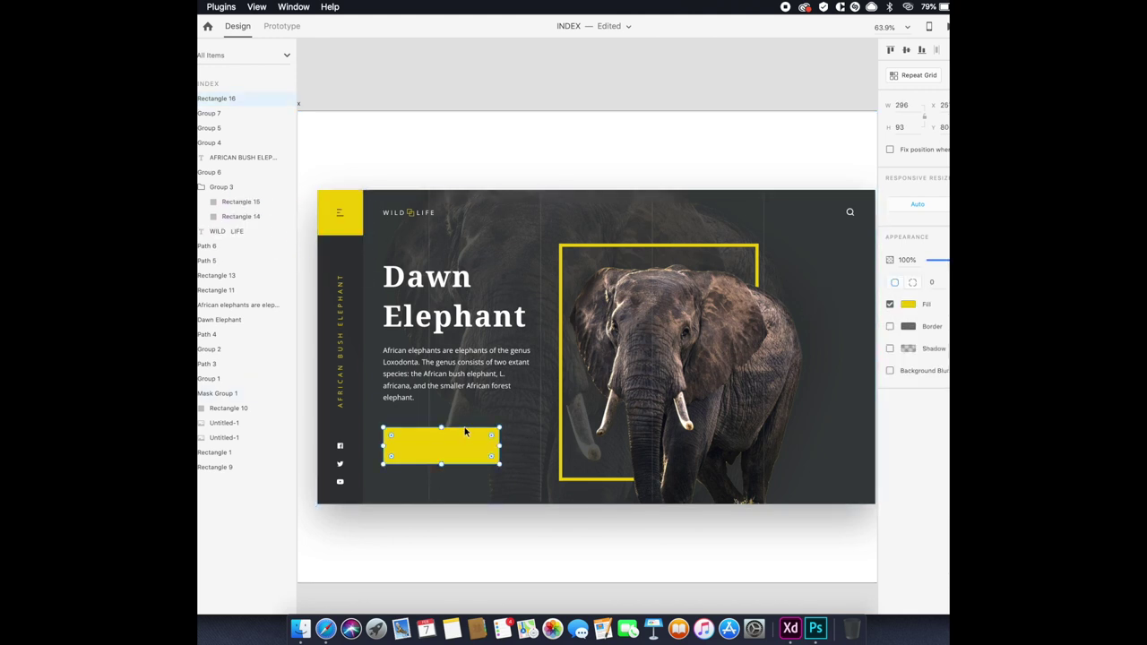
# Add a 'Know more' label coloured #222222 on the yellow button and shift the button right.
pyautogui.press('t')
pyautogui.click(434, 451)
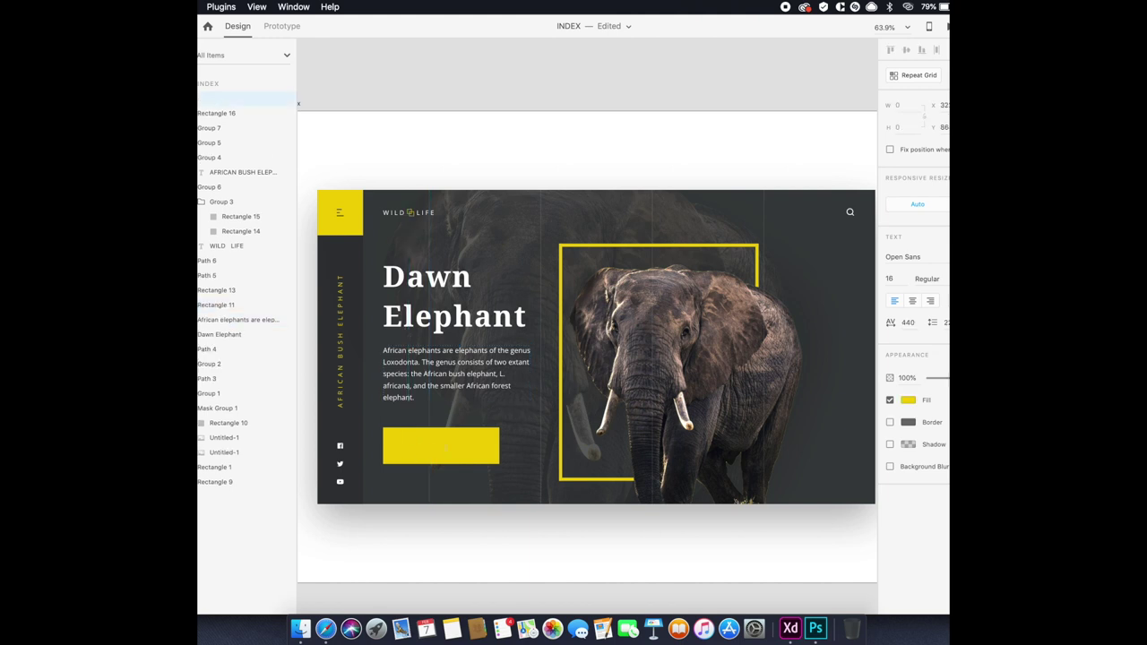
pyautogui.write('Know more')
pyautogui.click(910, 403)
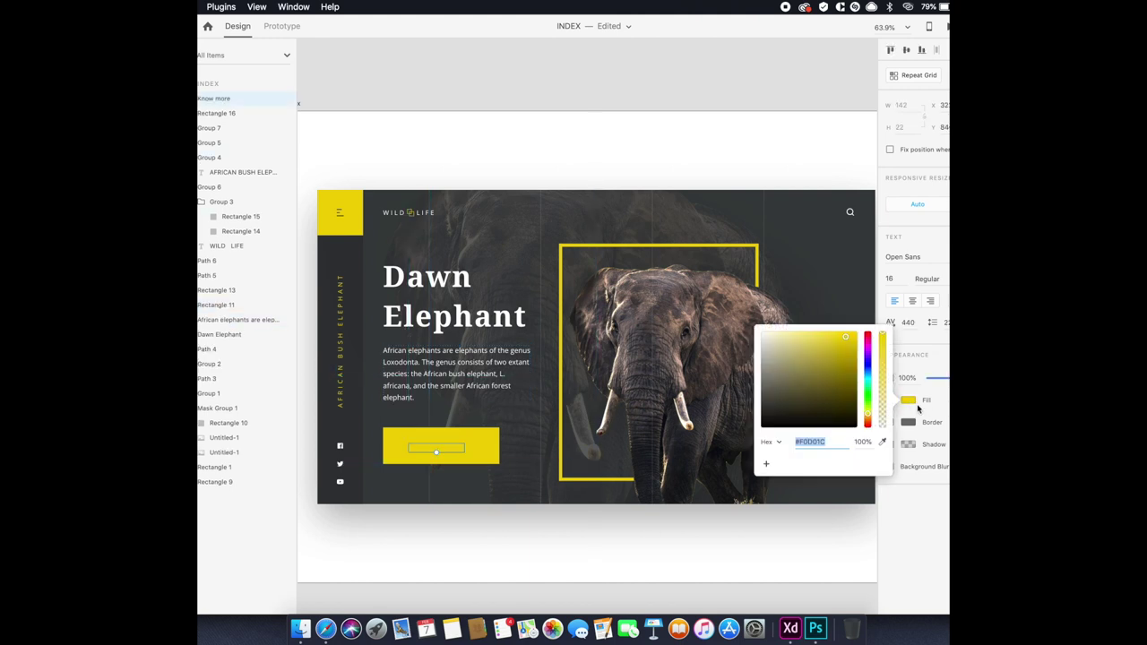
pyautogui.press('Escape')
pyautogui.click(909, 400)
pyautogui.moveTo(796, 364); pyautogui.dragTo(827, 384)
pyautogui.scroll(2, 513, 413)
pyautogui.write('222222')
pyautogui.press('Return')
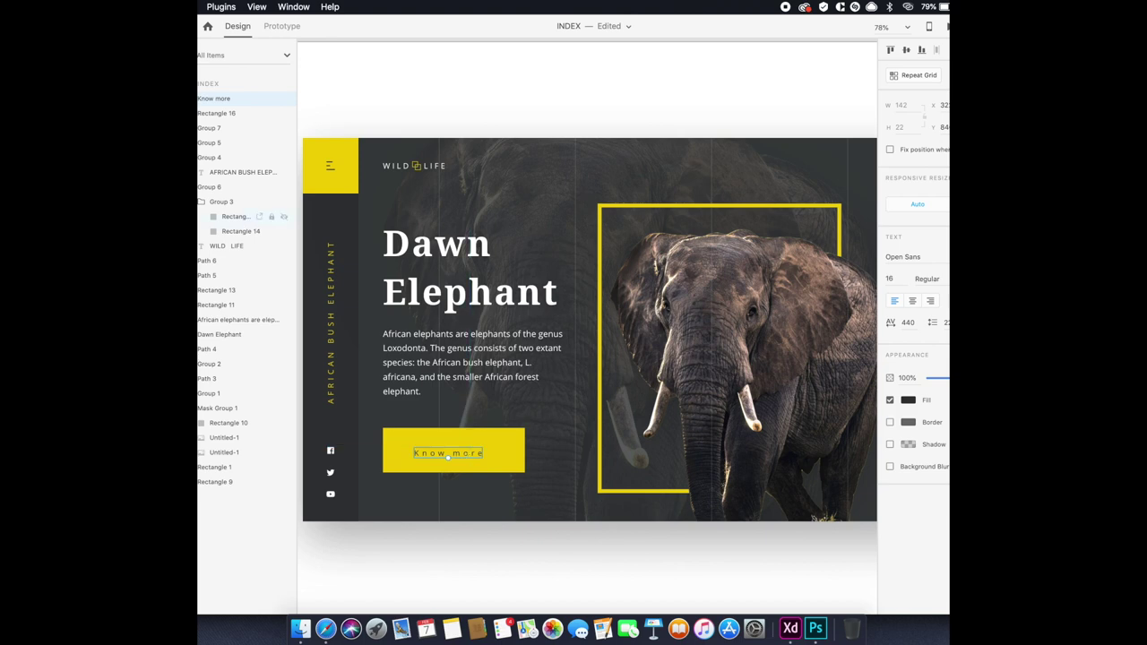
pyautogui.moveTo(409, 452)
pyautogui.mouseDown()
pyautogui.moveTo(426, 455)
pyautogui.moveTo(448, 431)
pyautogui.moveTo(462, 440)
pyautogui.mouseUp()
# Make the yellow rectangle shorter and nudge it and the Know more label into alignment.
pyautogui.scroll(2, 425, 454)
pyautogui.click(476, 474)
pyautogui.moveTo(484, 481); pyautogui.dragTo(483, 459)
pyautogui.scroll(4, 389, 459)
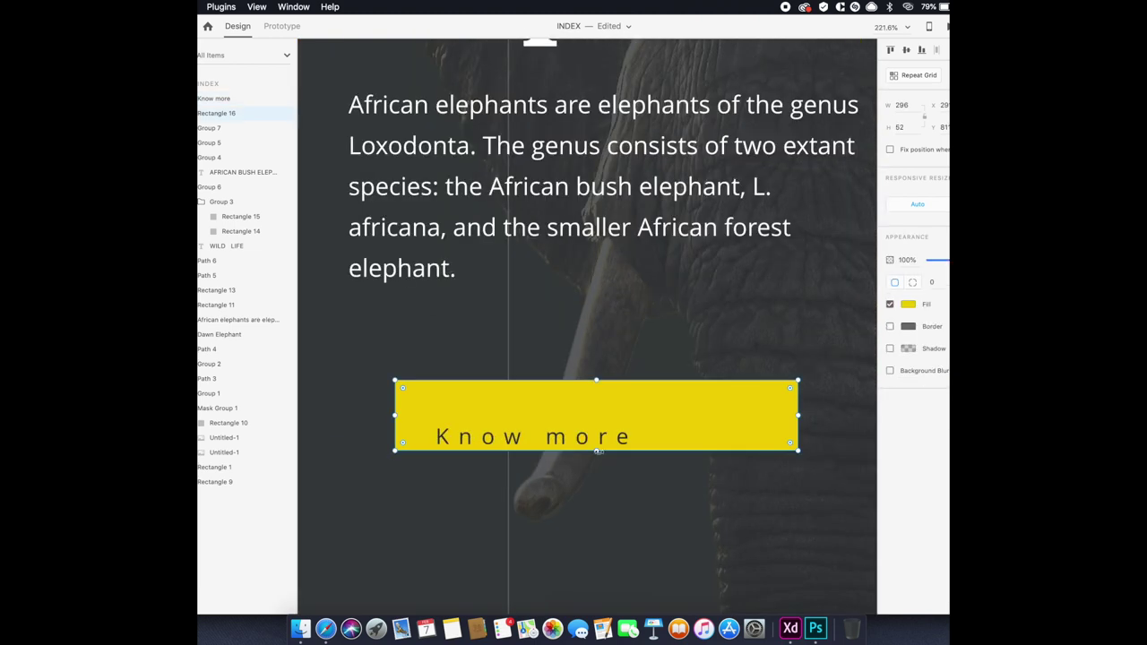
pyautogui.hotkey('shift', 'Down')
pyautogui.hotkey('shift', 'Down')
pyautogui.hotkey('shift', 'Right')
pyautogui.hotkey('shift', 'Right')
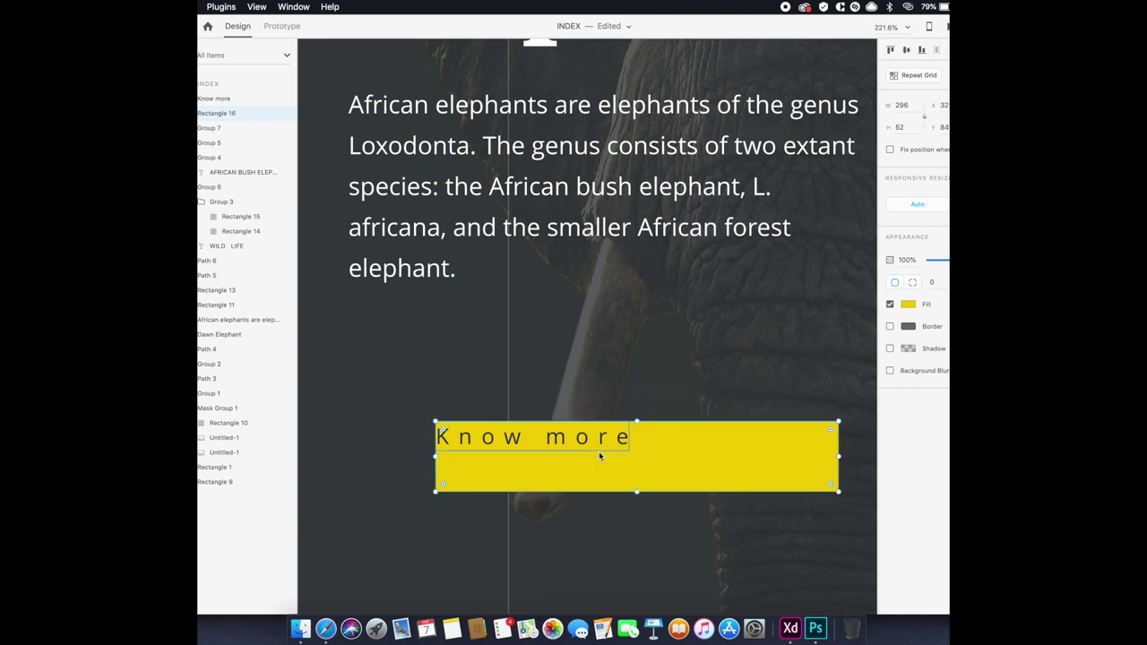
pyautogui.hotkey('ctrl', 'z')
pyautogui.click(598, 451)
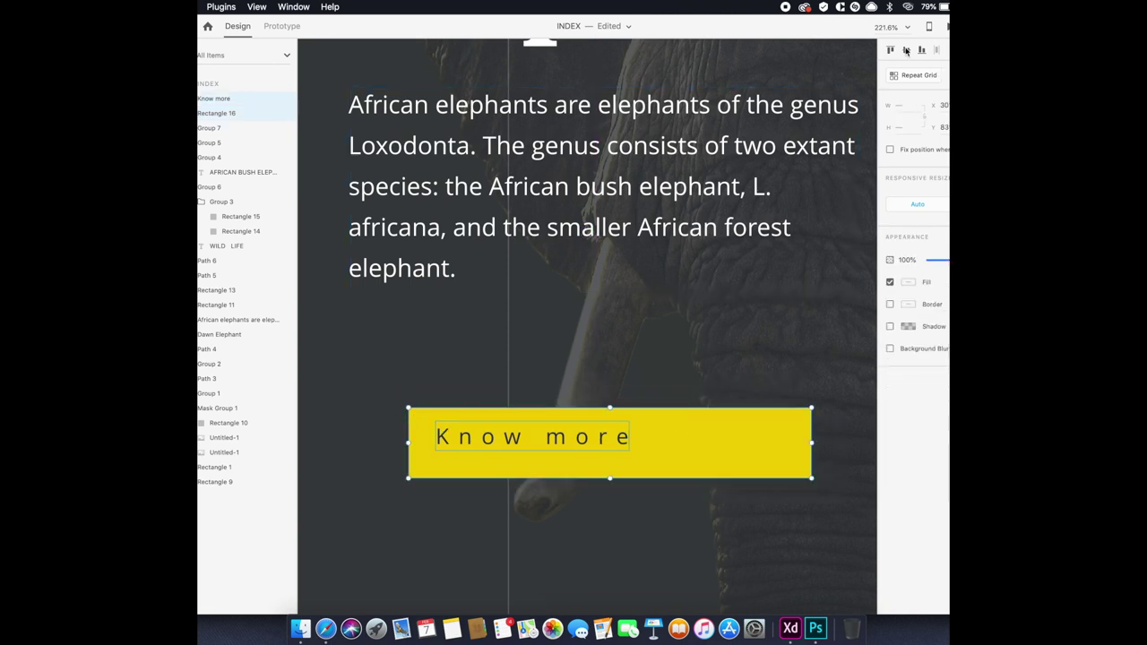
pyautogui.keyDown('shift'); pyautogui.click(599, 451); pyautogui.keyUp('shift')
pyautogui.hotkey('shift', 'Down')
pyautogui.hotkey('shift', 'Down')
pyautogui.hotkey('shift', 'Right')
# Undo the anchor-point resize so the button returns to about 247 × 82.
pyautogui.scroll(-2, 600, 403)
pyautogui.click(600, 439)
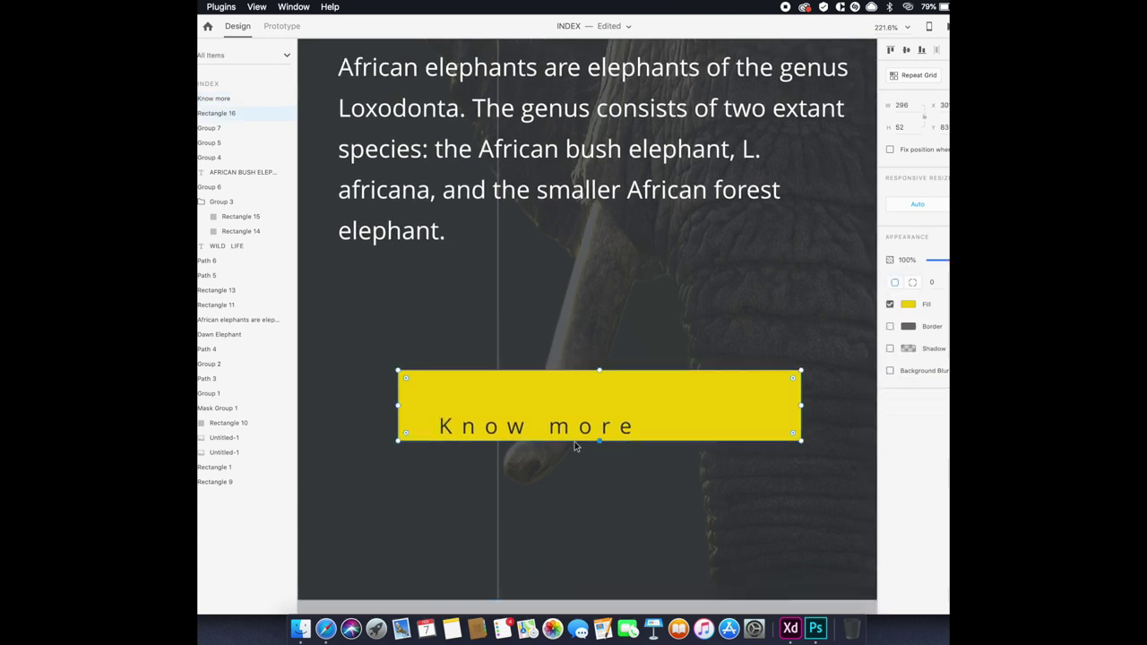
pyautogui.doubleClick(403, 441)
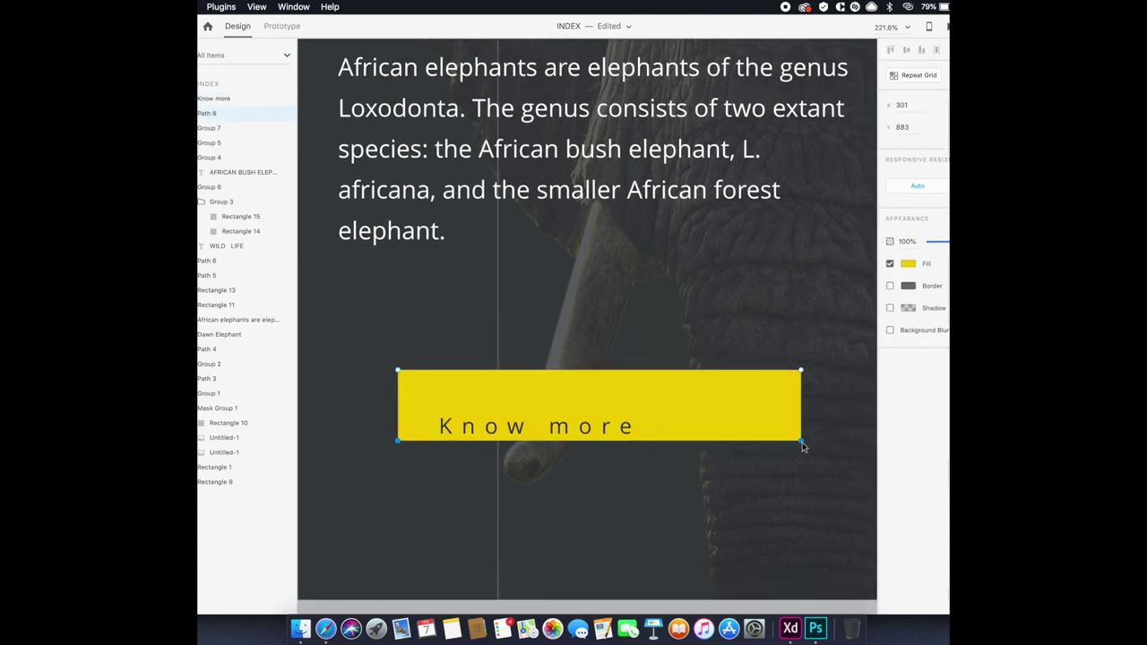
pyautogui.hotkey('shift', 'Down')
pyautogui.hotkey('shift', 'Down')
pyautogui.press('Escape')
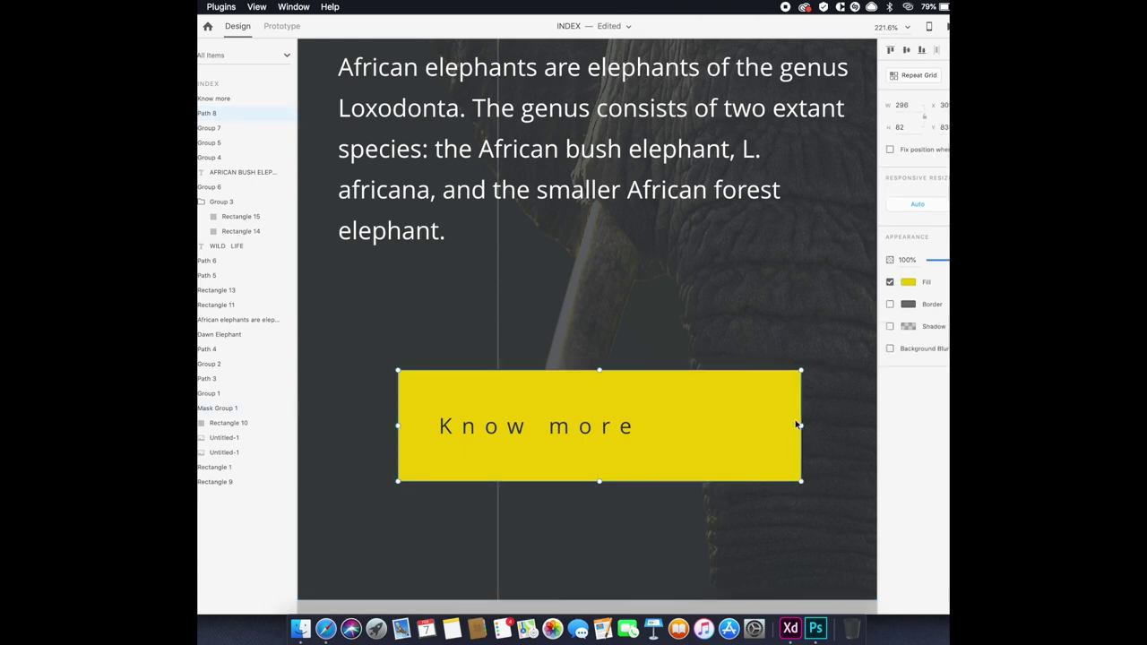
pyautogui.press('super+z')
pyautogui.press('super+z')
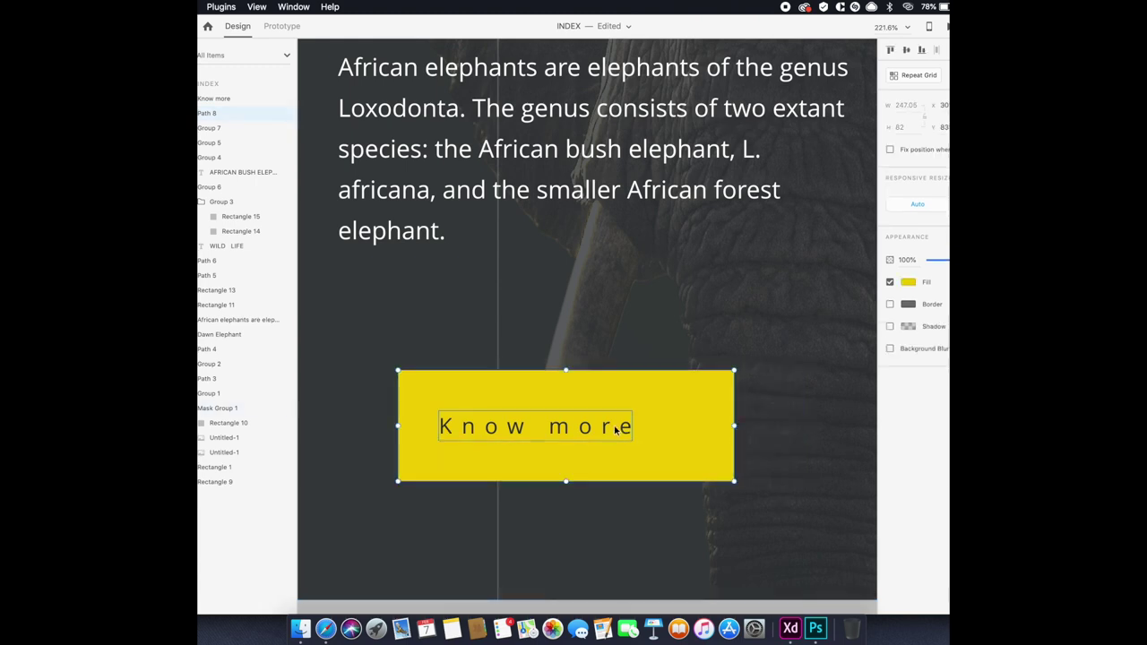
pyautogui.scroll(-5, 679, 380)
pyautogui.hscroll(2, 679, 380)
pyautogui.scroll(1, 680, 380)
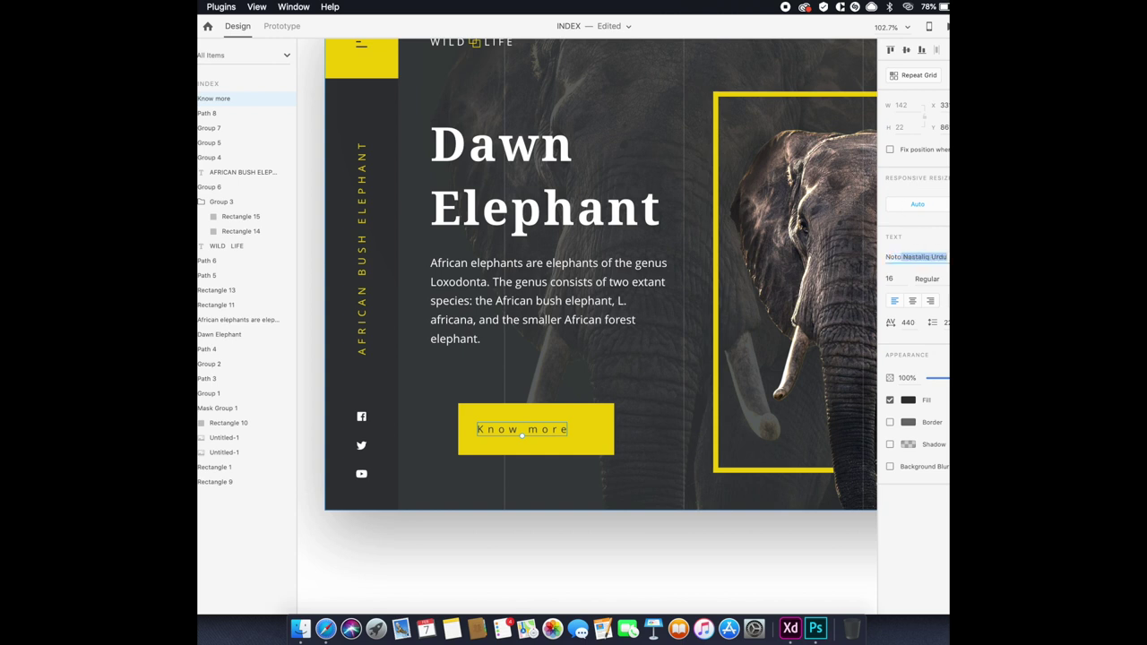
pyautogui.write('Serif')
# Set Know more letter spacing to 200, move the button up-left under the paragraph, and save.
pyautogui.moveTo(908, 323); pyautogui.dragTo(806, 318)
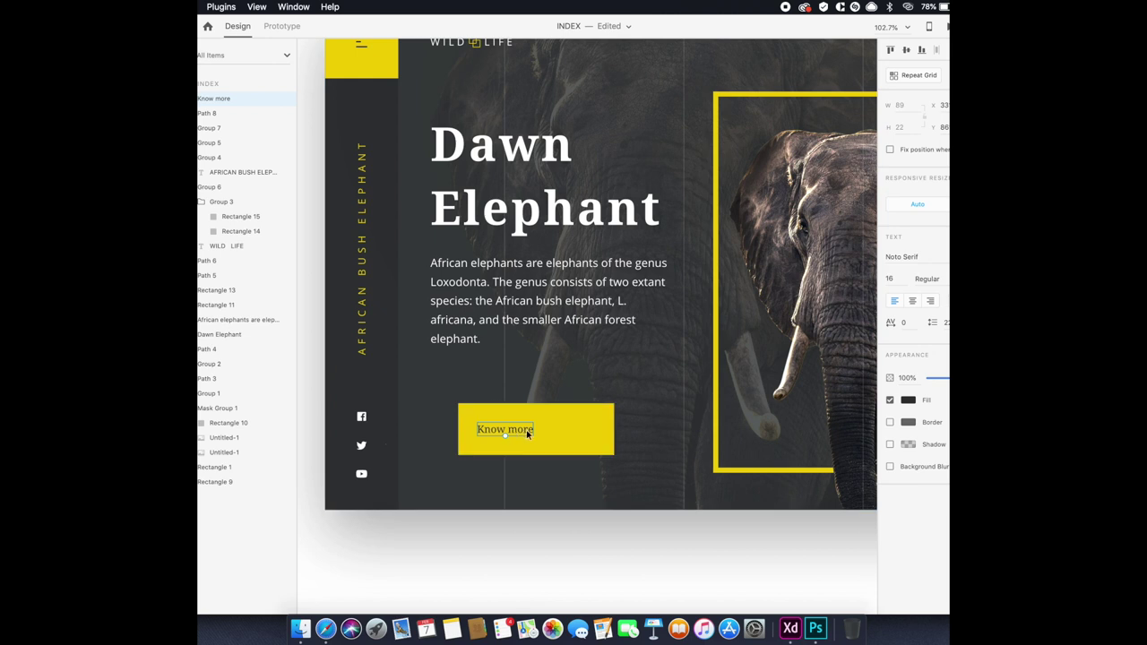
pyautogui.moveTo(525, 430); pyautogui.dragTo(498, 408)
pyautogui.click(544, 428)
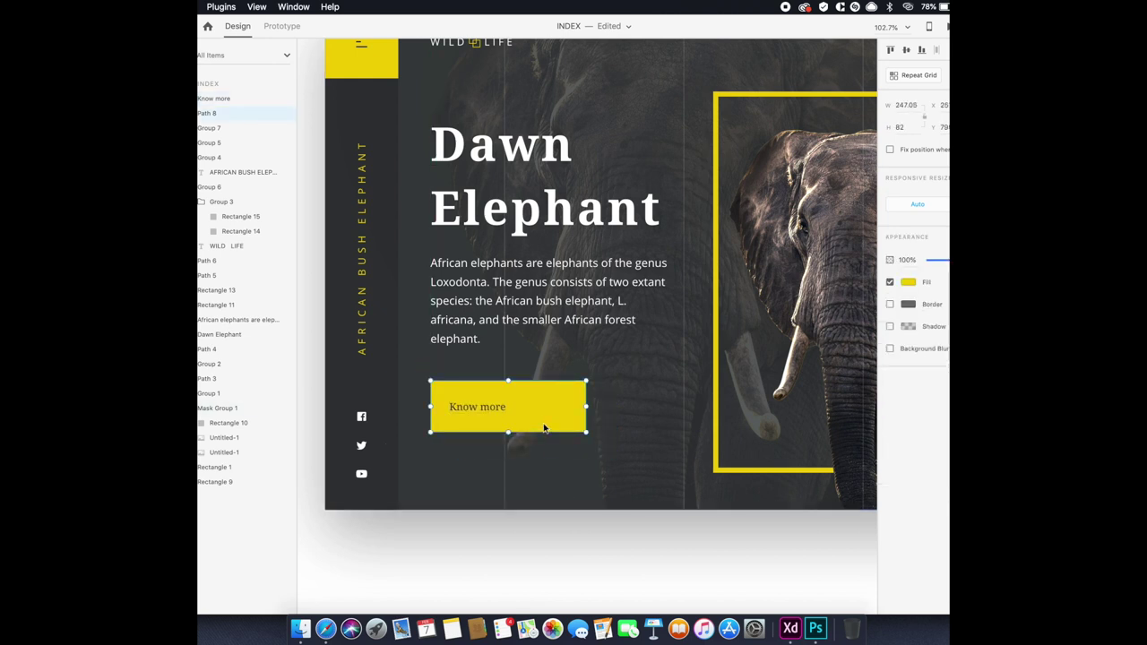
pyautogui.press('Tab')
pyautogui.write('100')
pyautogui.press('Return')
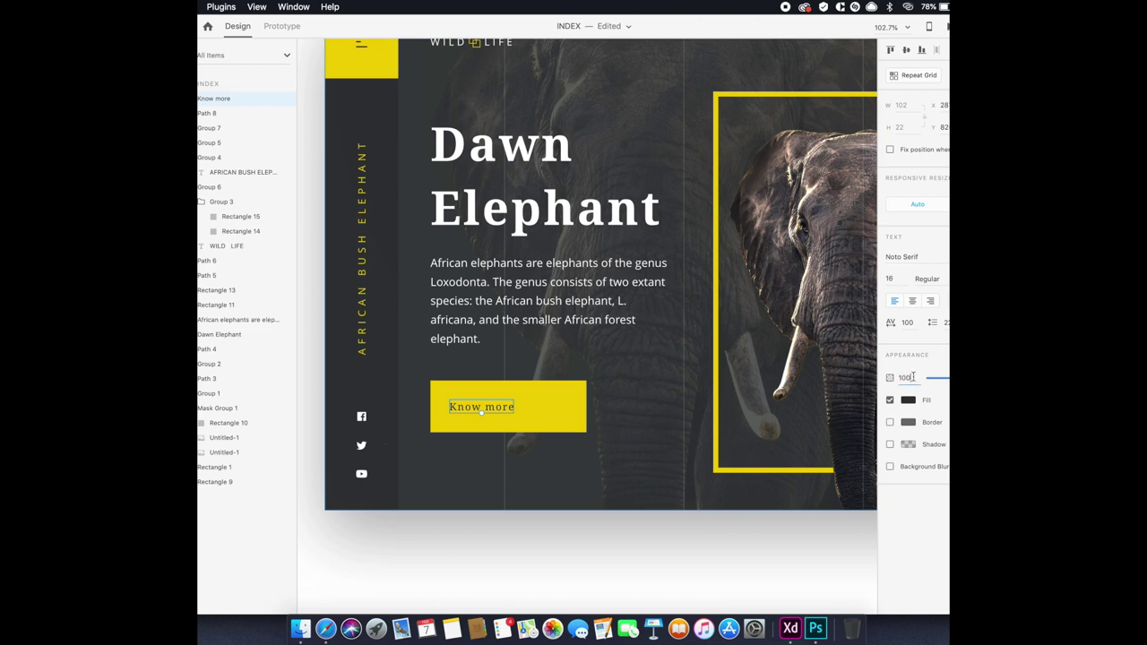
pyautogui.write('200')
pyautogui.press('Return')
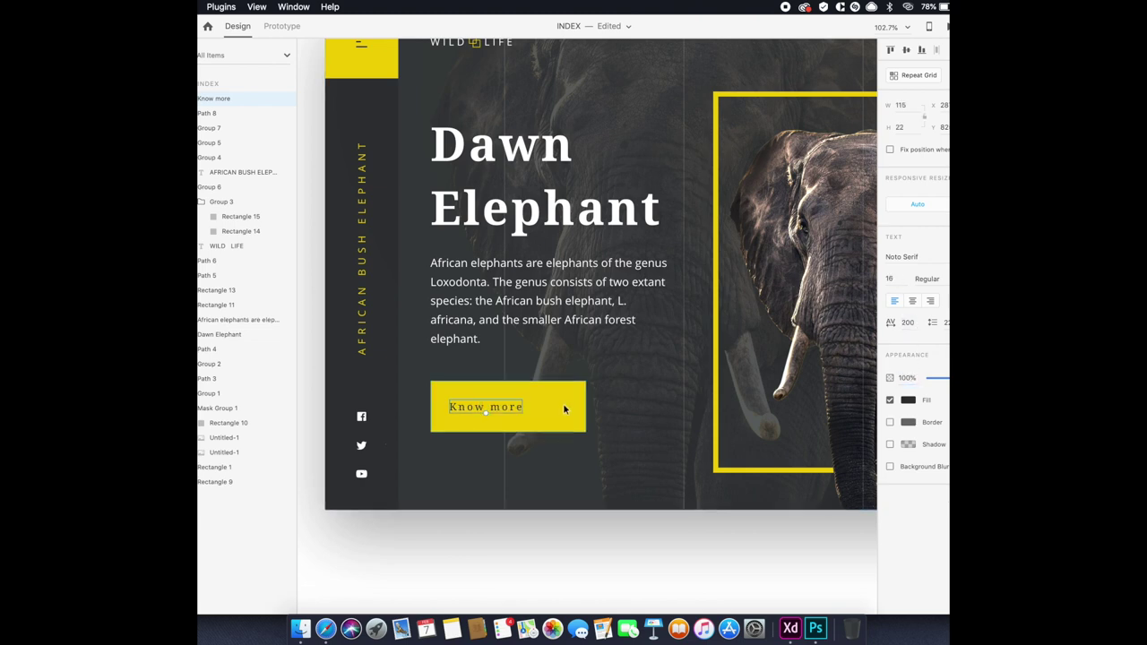
pyautogui.press('super+s')
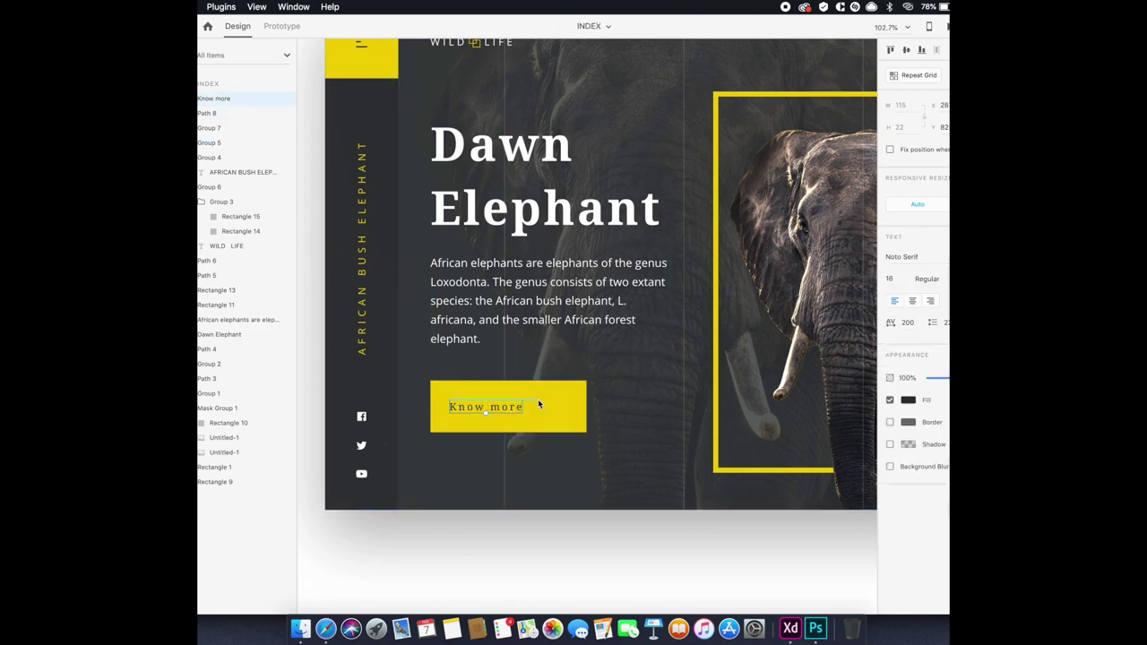
pyautogui.scroll(5, 537, 405)
# Draw a horizontal and a vertical line forming an L-shaped corner right of Know more.
pyautogui.press('l')
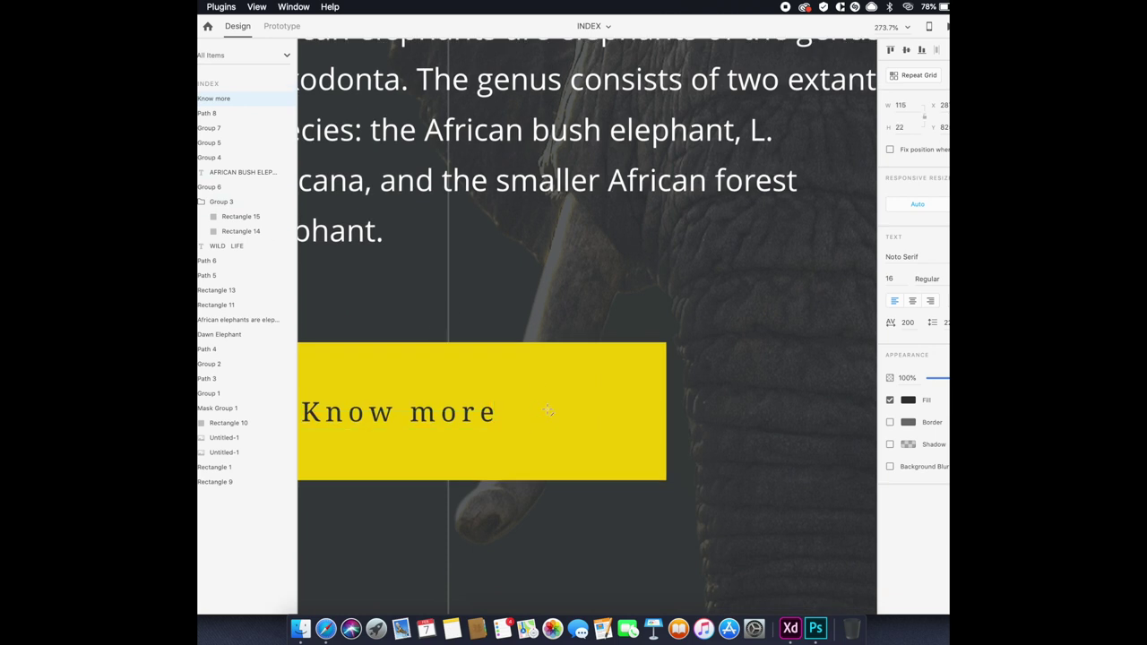
pyautogui.moveTo(537, 412); pyautogui.dragTo(574, 417)
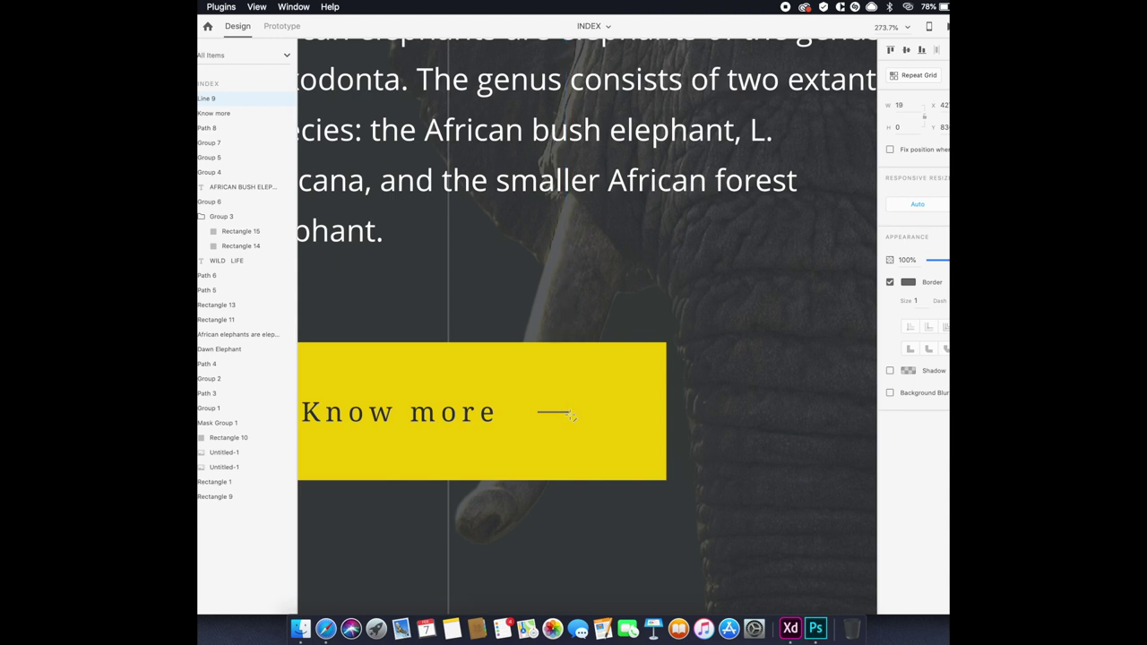
pyautogui.scroll(5, 573, 414)
pyautogui.moveTo(569, 374); pyautogui.dragTo(571, 411)
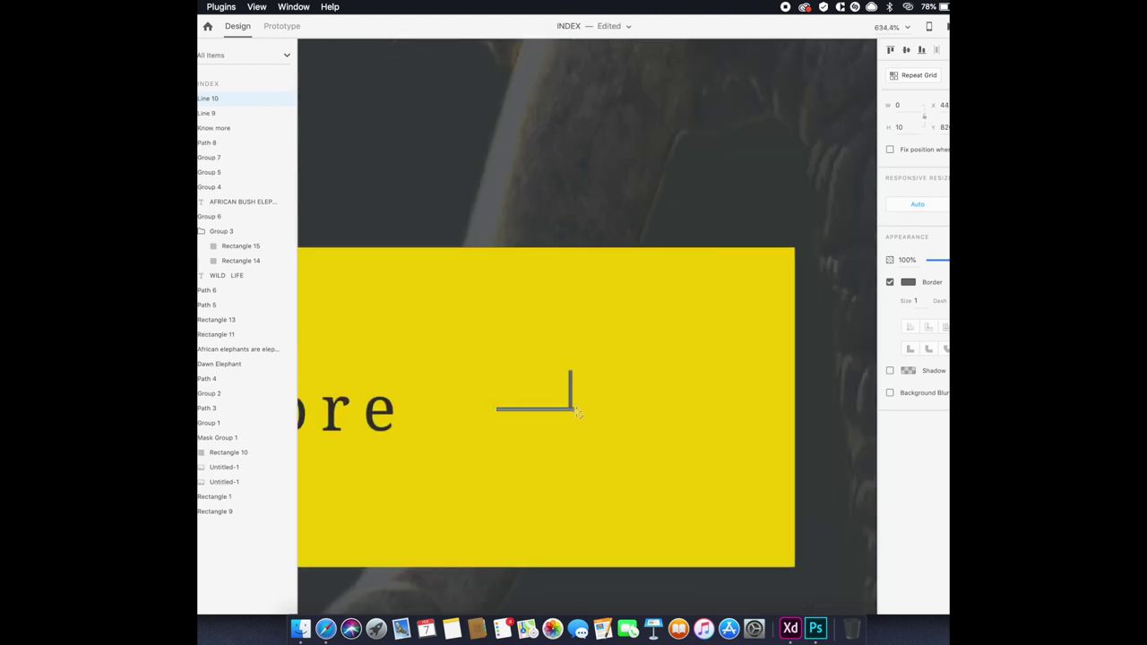
pyautogui.keyDown('shift'); pyautogui.click(541, 410); pyautogui.keyUp('shift')
pyautogui.press('Escape')
pyautogui.click(651, 340)
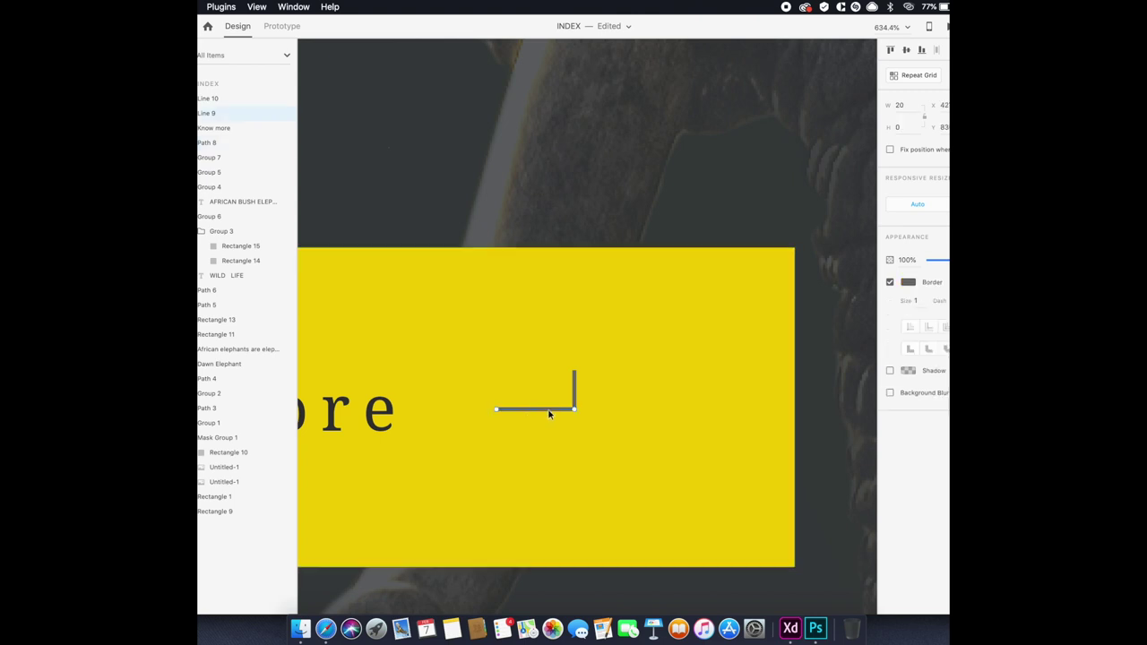
pyautogui.moveTo(572, 390); pyautogui.dragTo(574, 399)
pyautogui.click(574, 405)
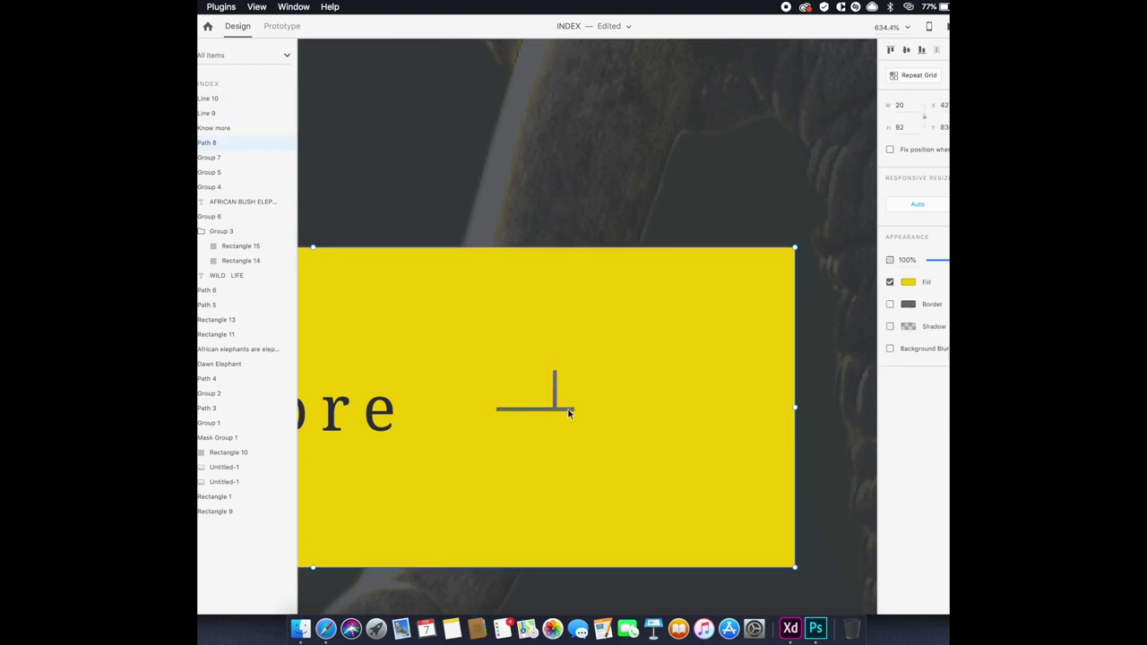
pyautogui.doubleClick(572, 410)
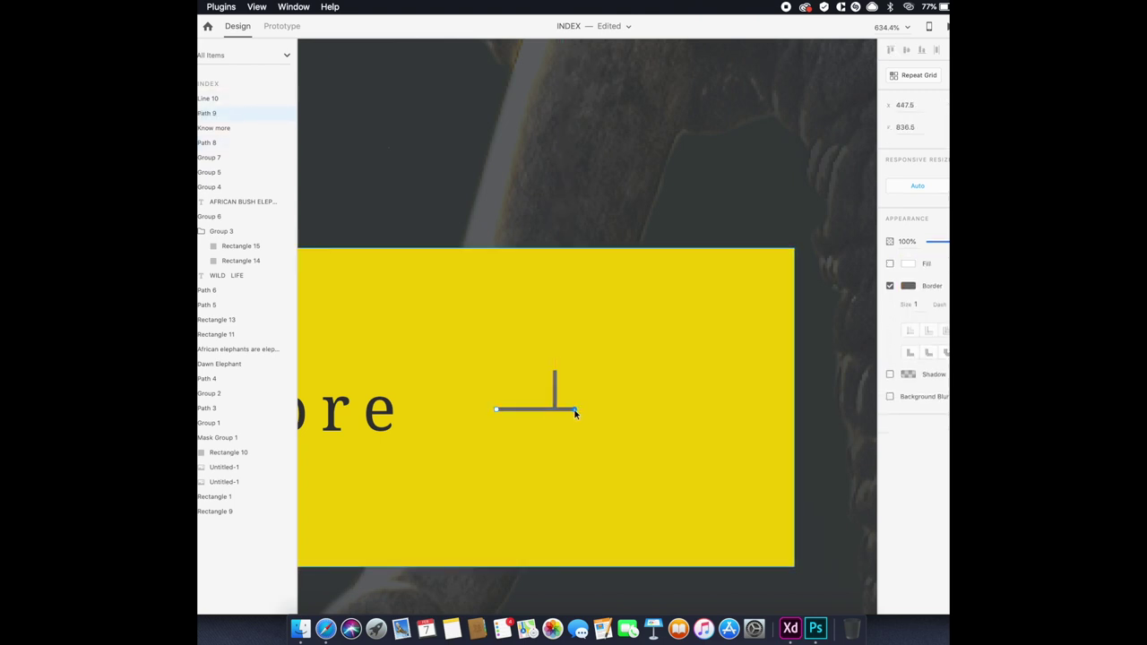
pyautogui.click(551, 423)
pyautogui.click(529, 409)
pyautogui.keyDown('shift'); pyautogui.click(555, 385); pyautogui.keyUp('shift')
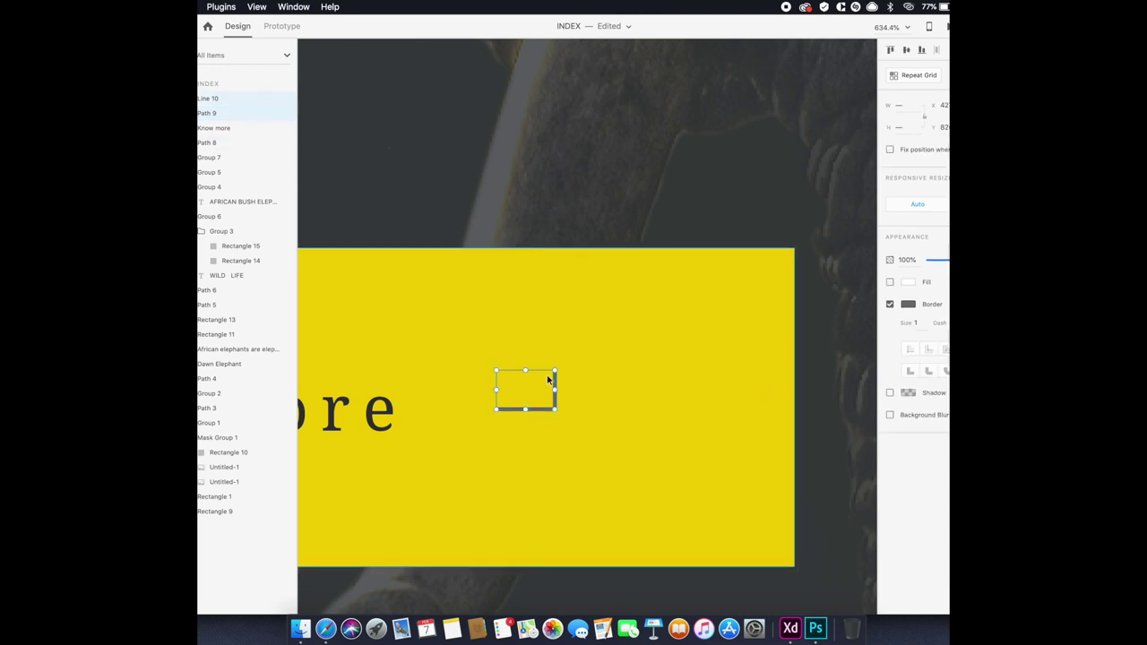
# Make a borderless square rotated 45° into a triangle tip seated atop the vertical line.
pyautogui.moveTo(537, 322); pyautogui.dragTo(566, 348)
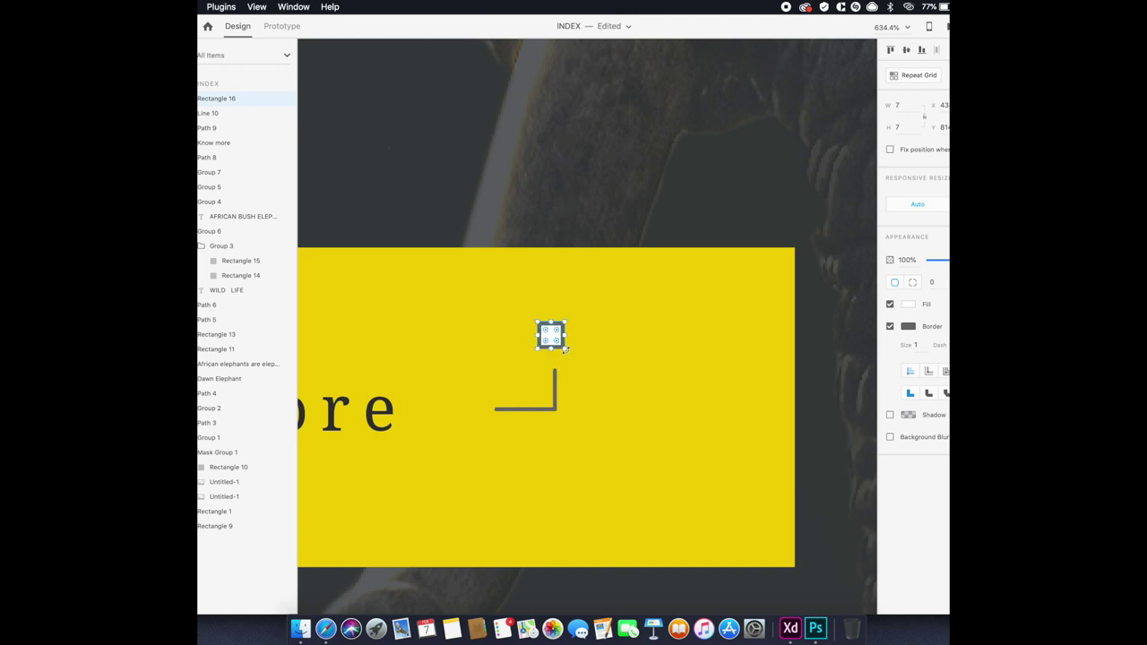
pyautogui.click(891, 327)
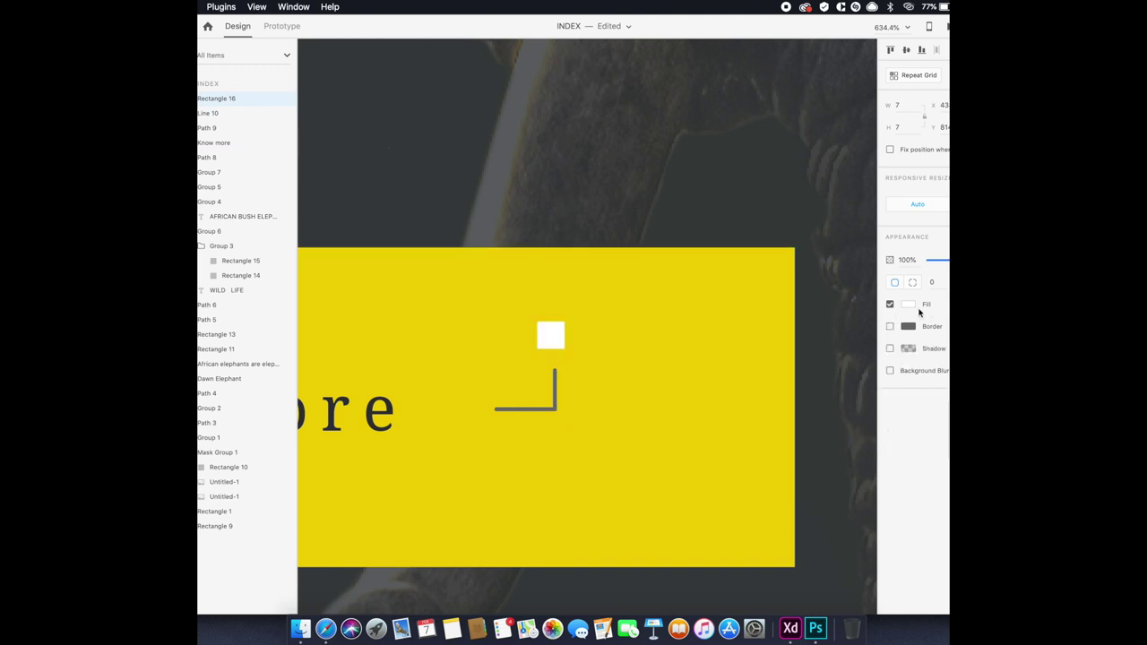
pyautogui.moveTo(565, 322); pyautogui.dragTo(574, 331)
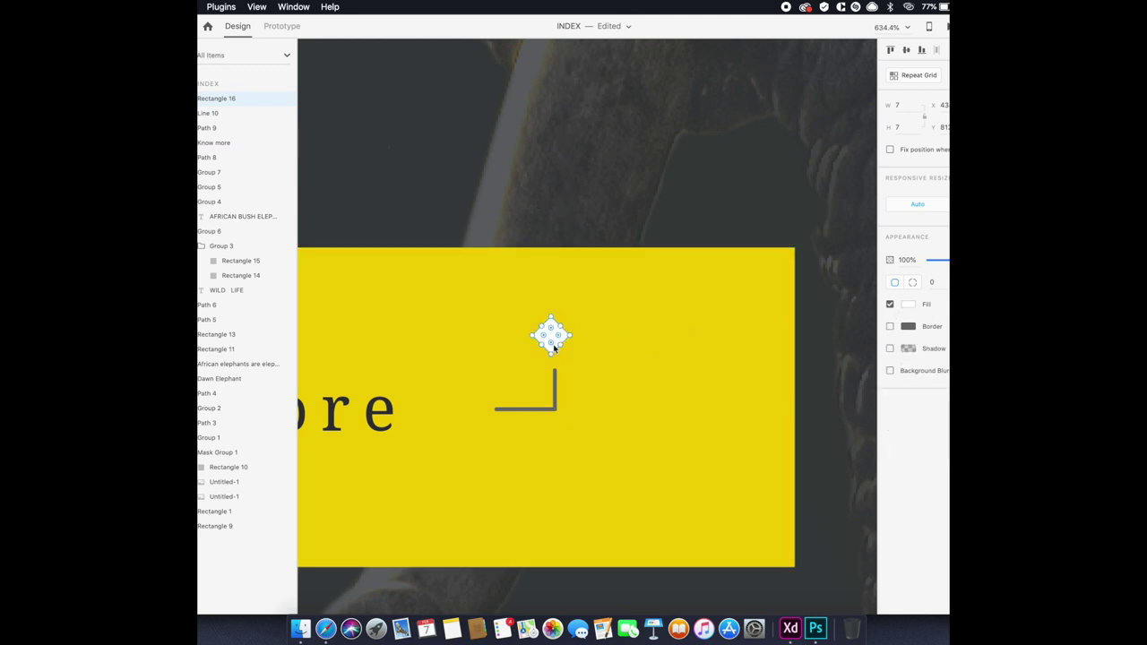
pyautogui.scroll(5, 550, 338)
pyautogui.doubleClick(545, 371)
pyautogui.press('Delete')
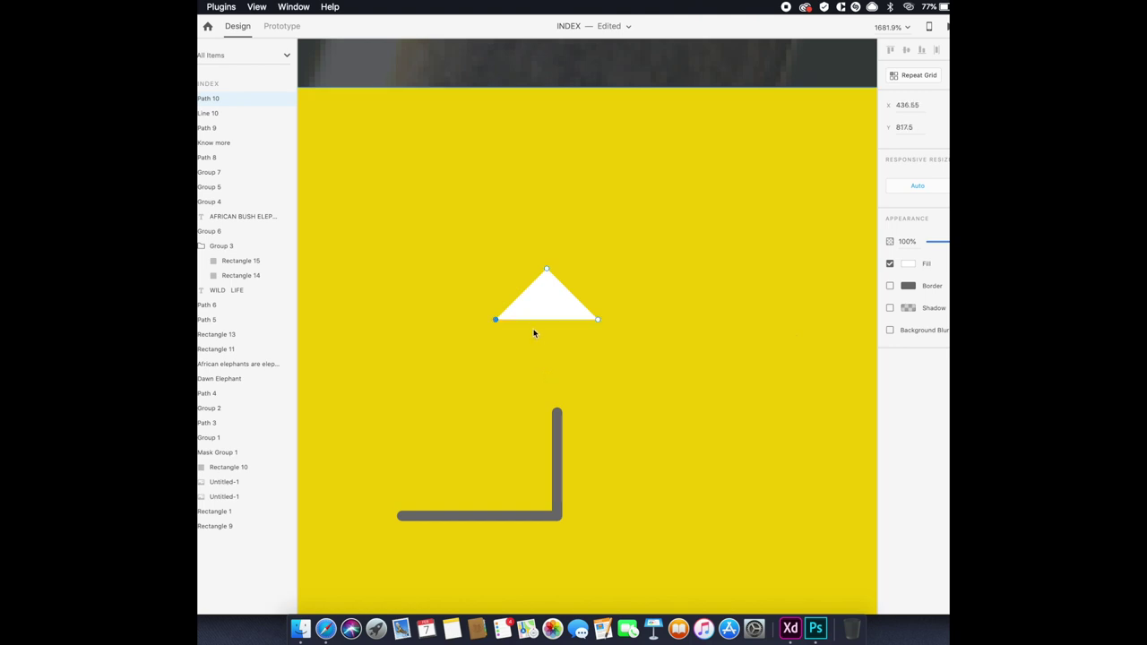
pyautogui.press('Escape')
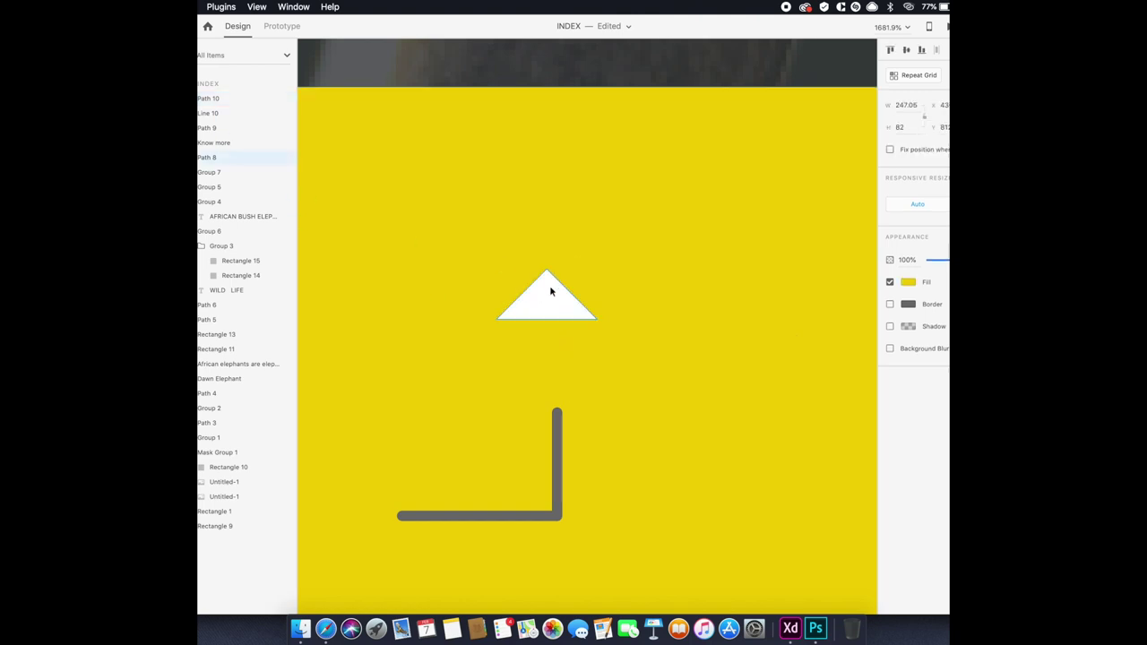
pyautogui.moveTo(549, 285); pyautogui.dragTo(560, 379)
pyautogui.moveTo(556, 464); pyautogui.dragTo(557, 497)
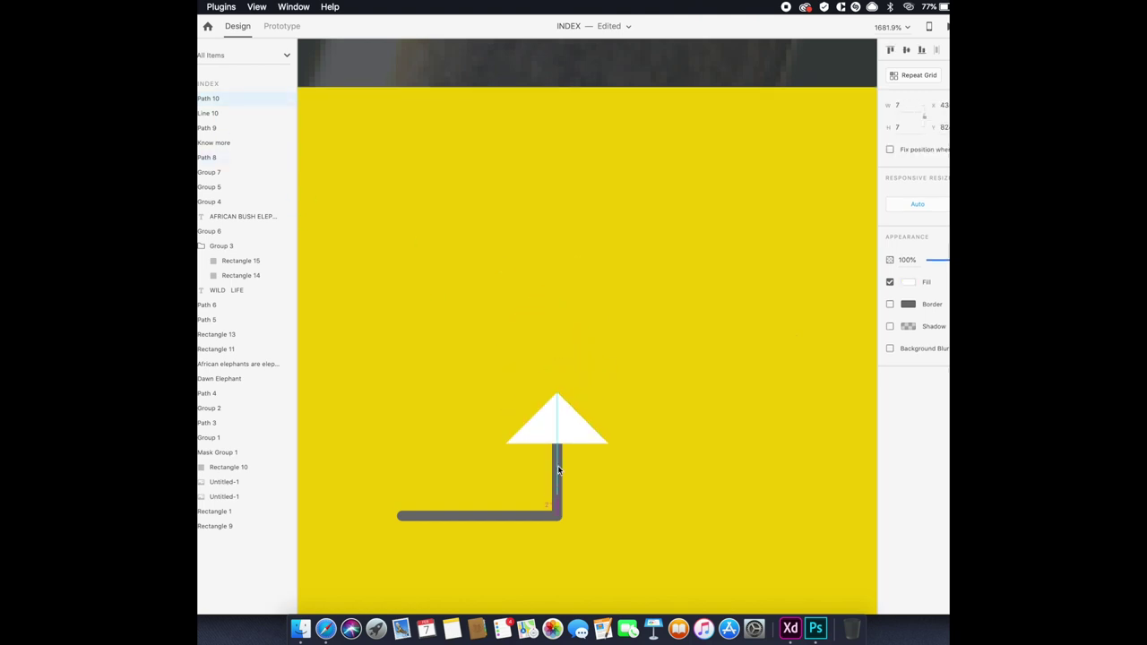
# Group the horizontal and vertical lines together.
pyautogui.click(555, 513)
pyautogui.keyDown('shift'); pyautogui.click(556, 503); pyautogui.keyUp('shift')
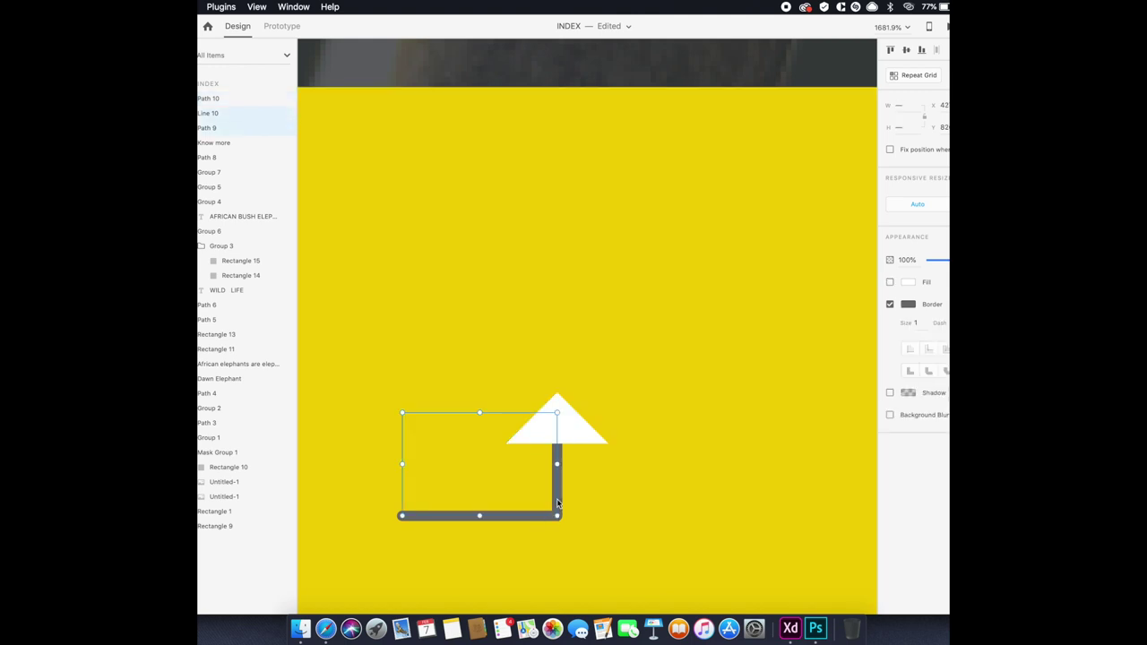
pyautogui.press('super+g')
pyautogui.scroll(-10, 549, 442)
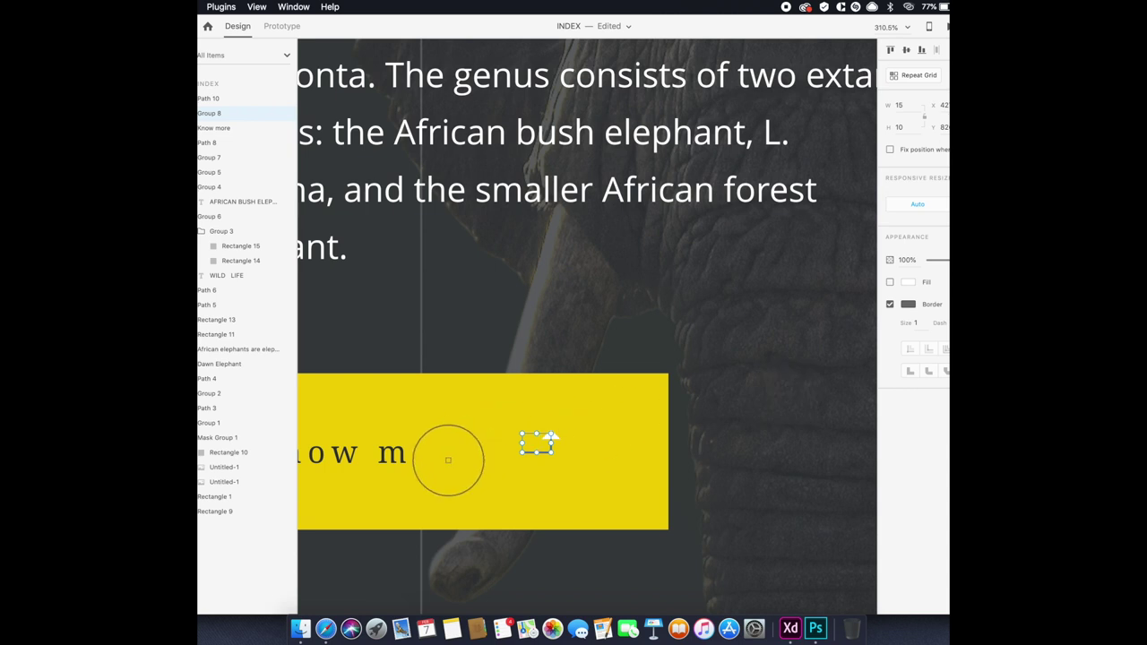
# Colour the triangle arrowhead with the line's black.
pyautogui.click(465, 454)
pyautogui.doubleClick(551, 439)
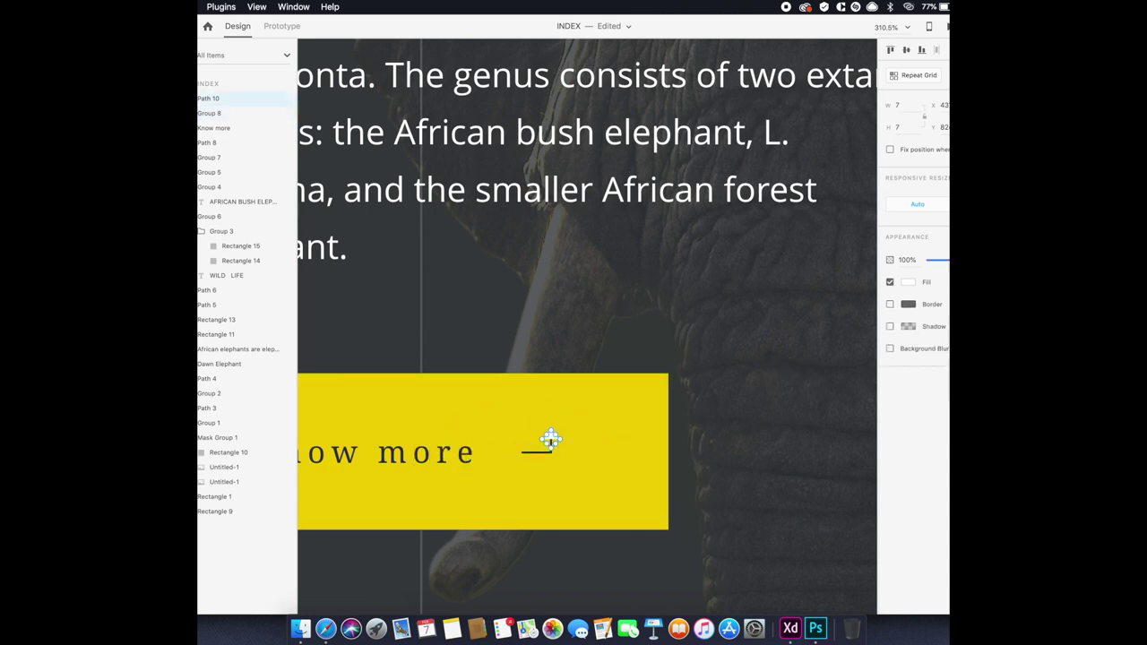
pyautogui.press('i')
pyautogui.click(536, 453)
# Group the arrowhead with the bent line and place the arrow right beside Know more.
pyautogui.scroll(5, 547, 448)
pyautogui.keyDown('shift'); pyautogui.click(536, 455); pyautogui.keyUp('shift')
pyautogui.press('super+g')
pyautogui.scroll(-5, 595, 296)
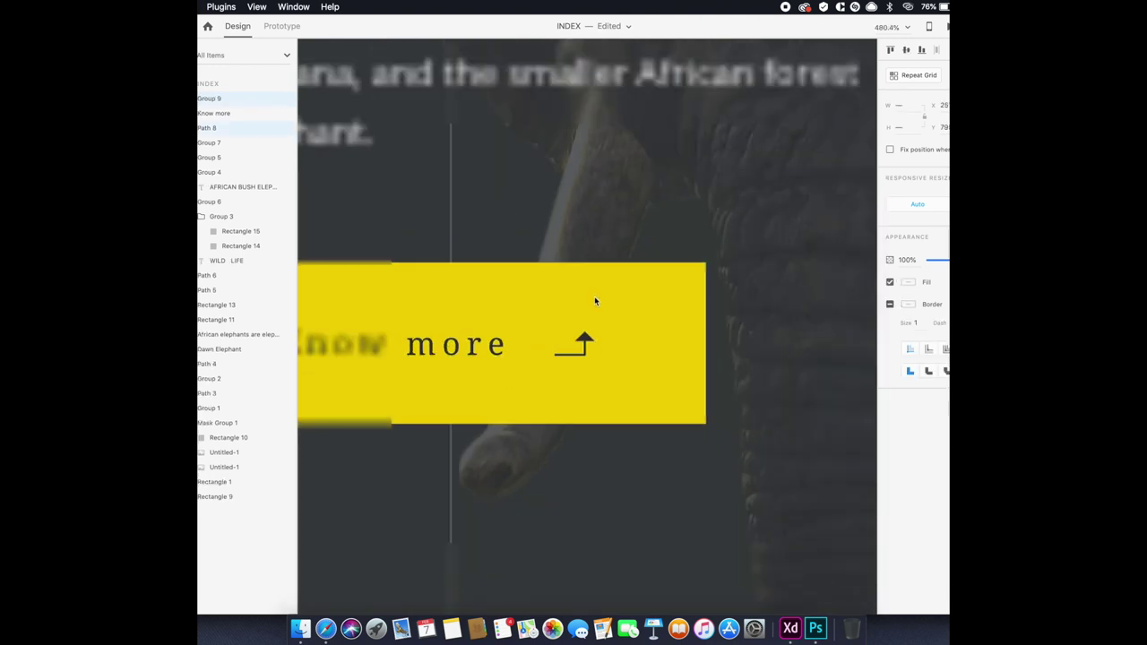
pyautogui.moveTo(586, 333); pyautogui.dragTo(554, 333)
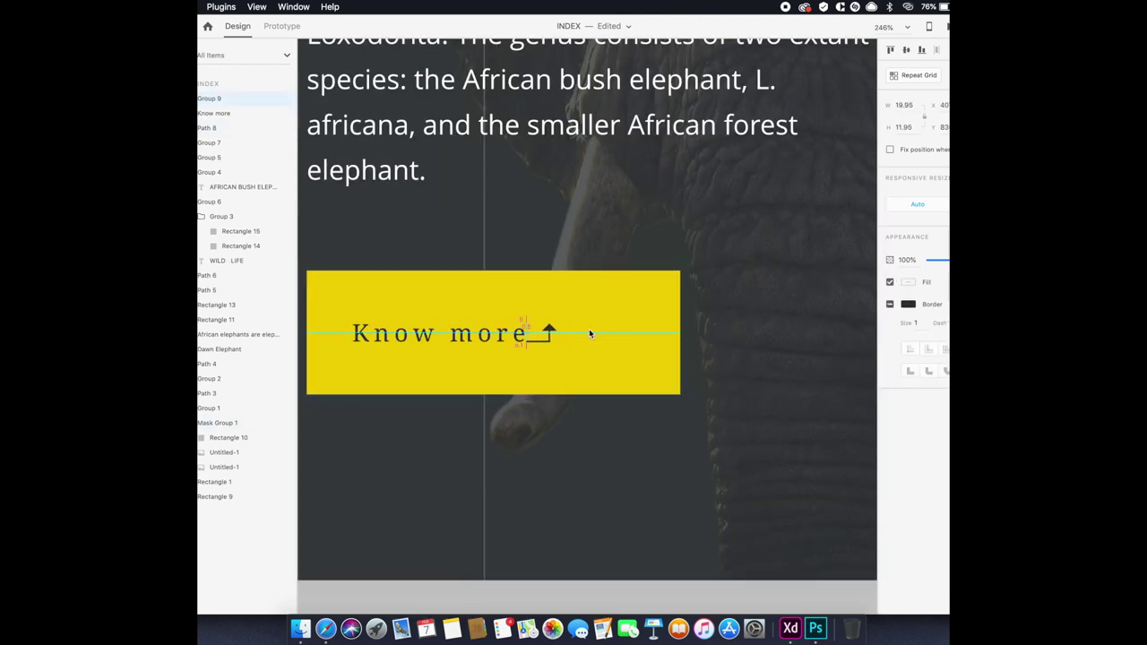
pyautogui.click(632, 328)
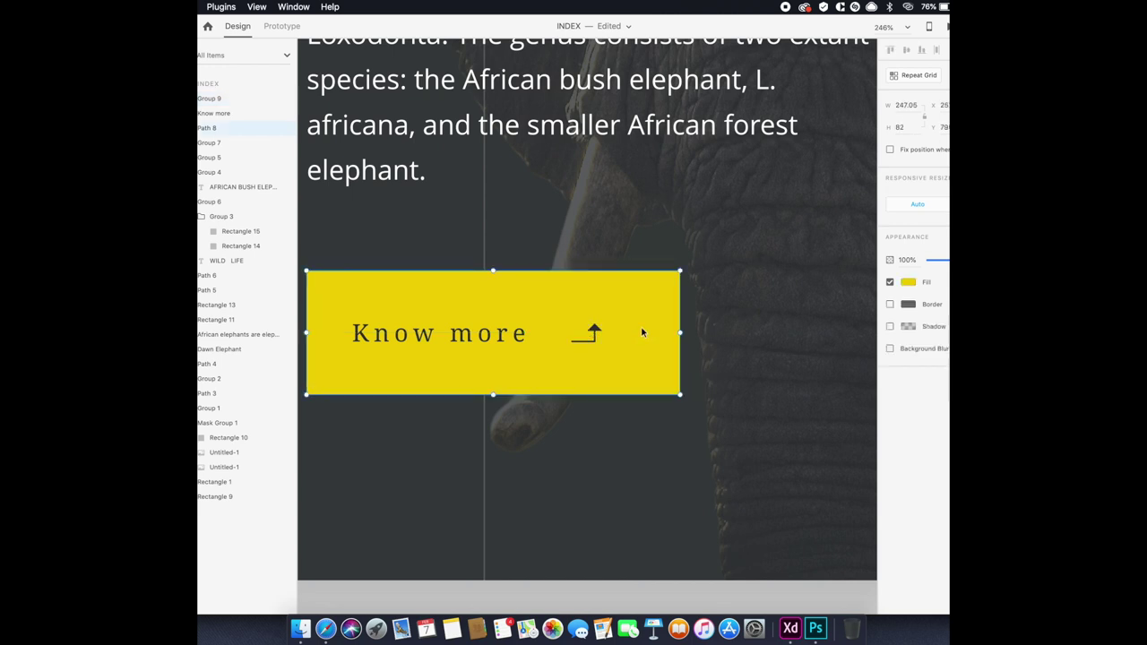
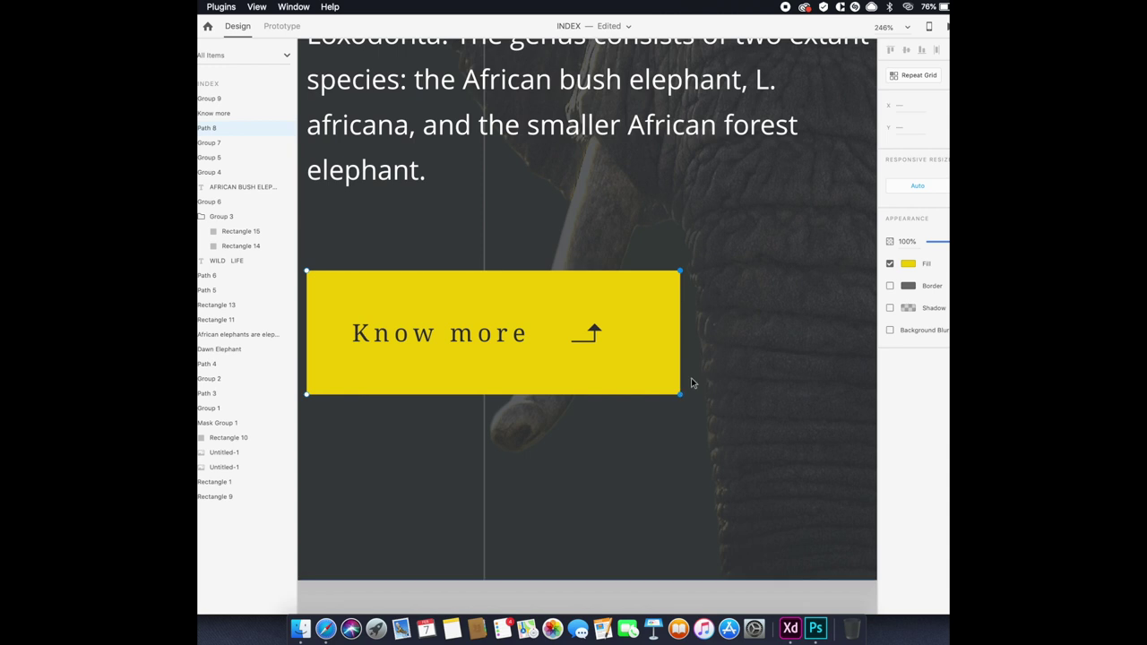
# Adjust the yellow button's width and select the Know more button shape.
pyautogui.moveTo(681, 397); pyautogui.dragTo(647, 394)
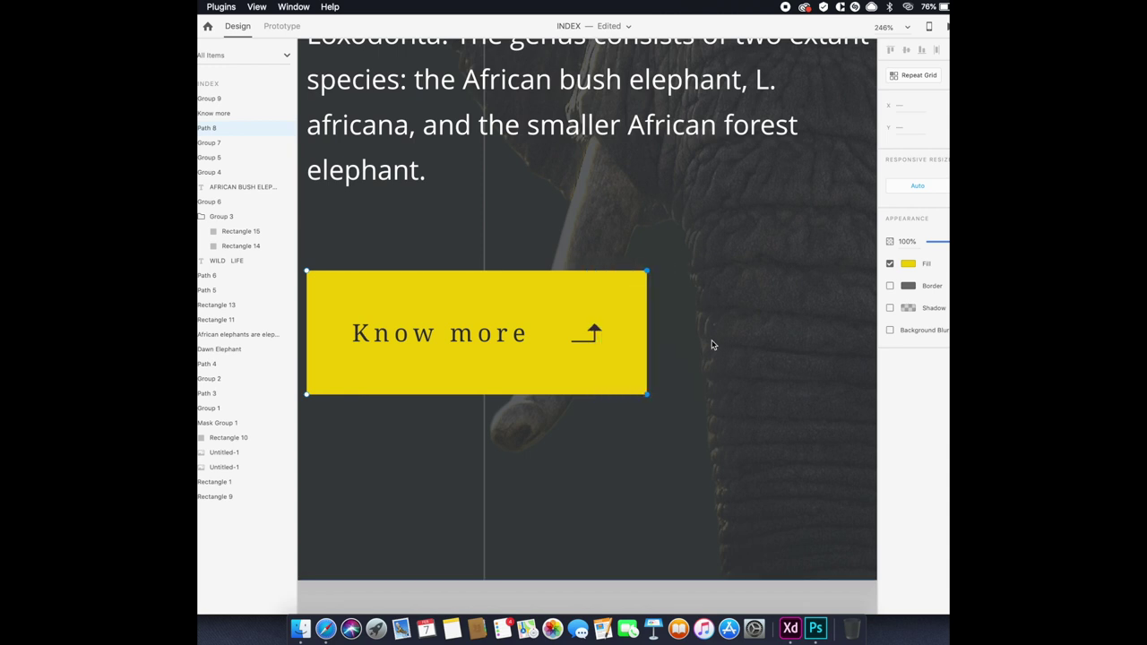
pyautogui.scroll(-5, 715, 344)
pyautogui.scroll(-3, 568, 391)
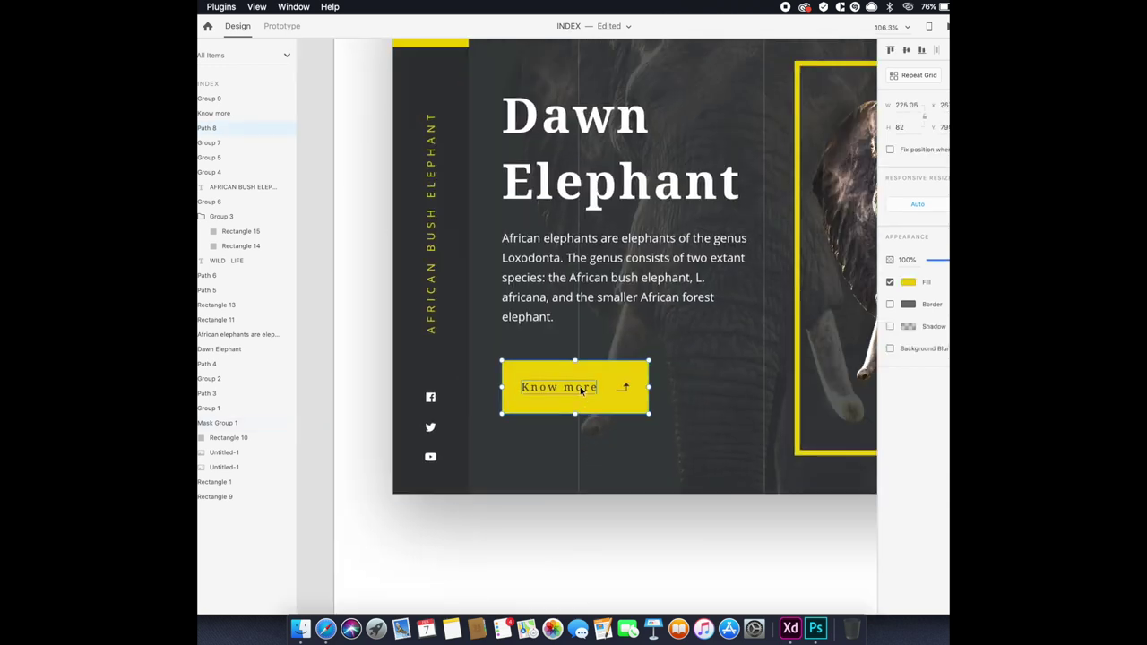
pyautogui.click(582, 421)
pyautogui.scroll(2, 596, 459)
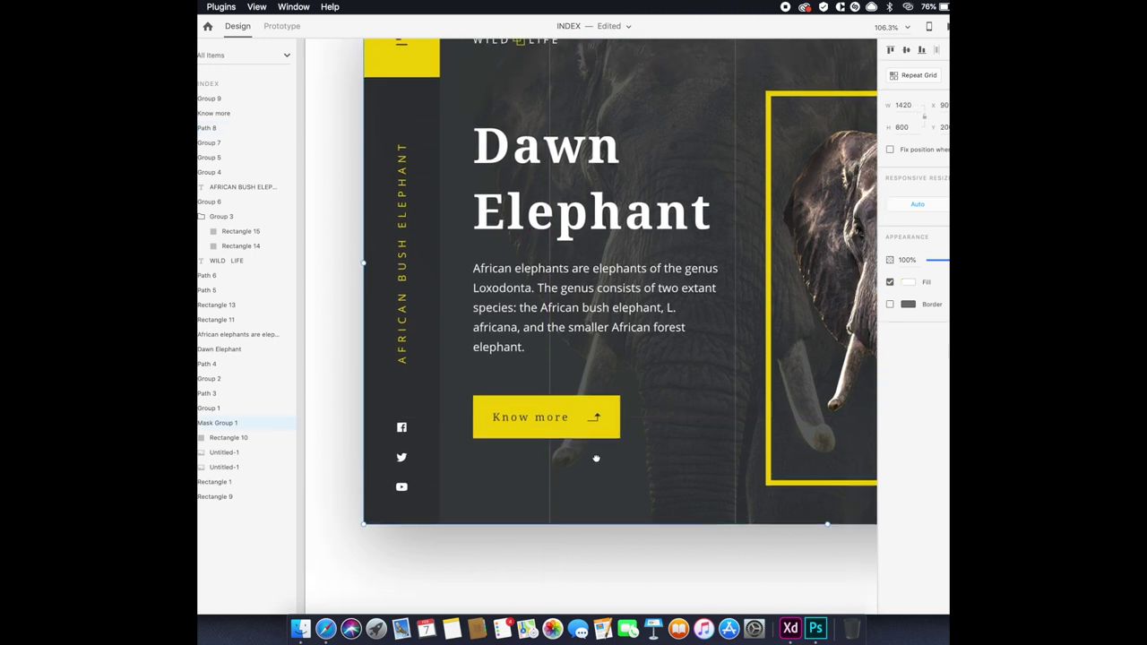
pyautogui.doubleClick(589, 446)
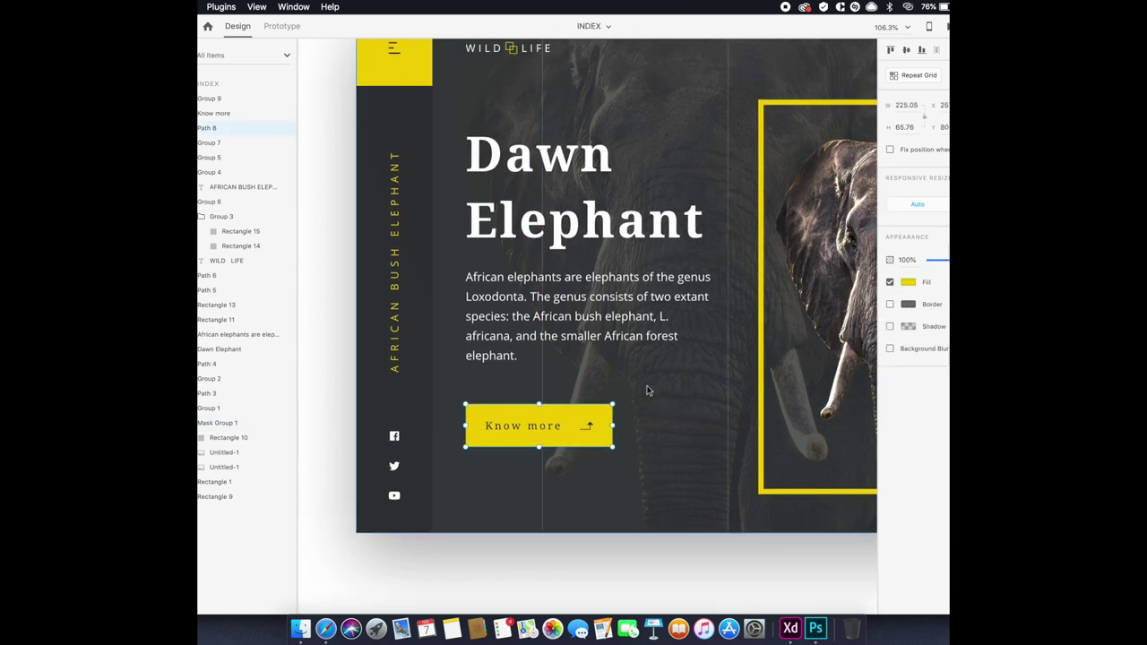
pyautogui.scroll(2, 592, 408)
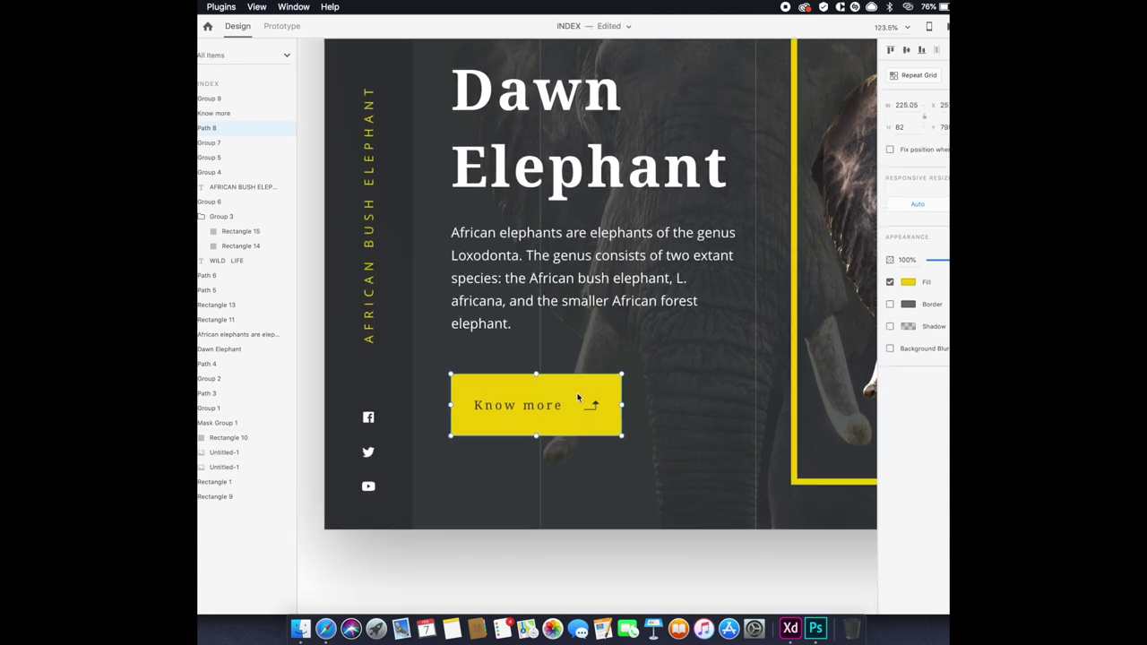
# Undo the recent button edits and draw a 216 × 66 rectangle over the button.
pyautogui.hotkey('ctrl', 'z')
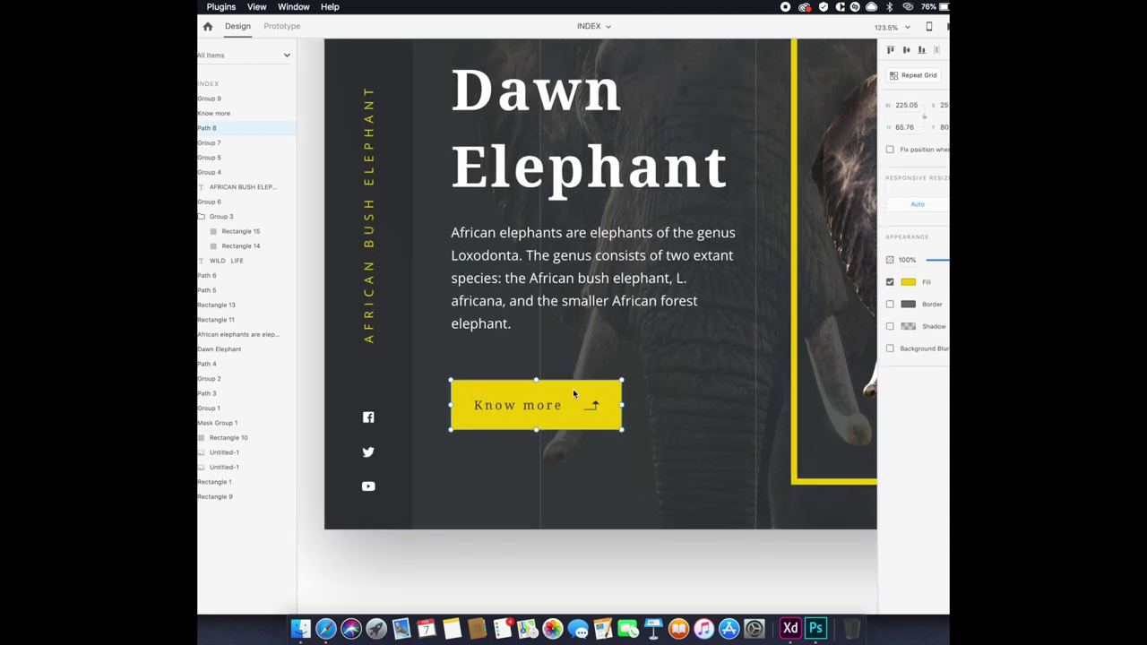
pyautogui.hotkey('ctrl', 'z')
pyautogui.hotkey('ctrl', 'z')
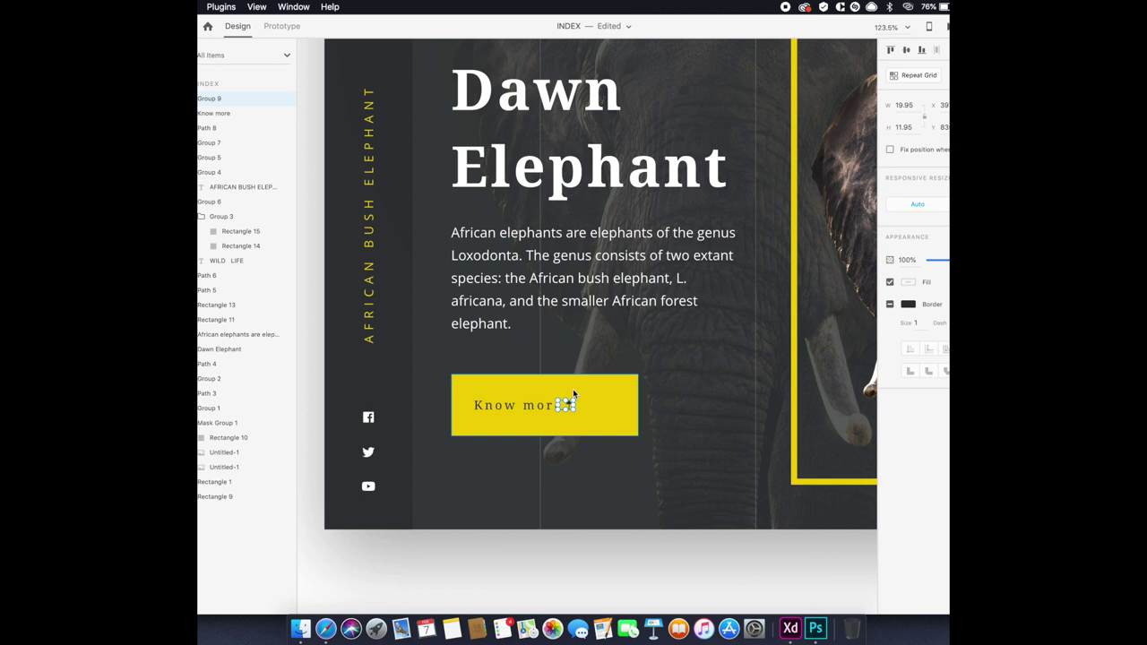
pyautogui.hotkey('ctrl', 'z')
pyautogui.hotkey('ctrl', 'z')
pyautogui.hotkey('ctrl', 'z')
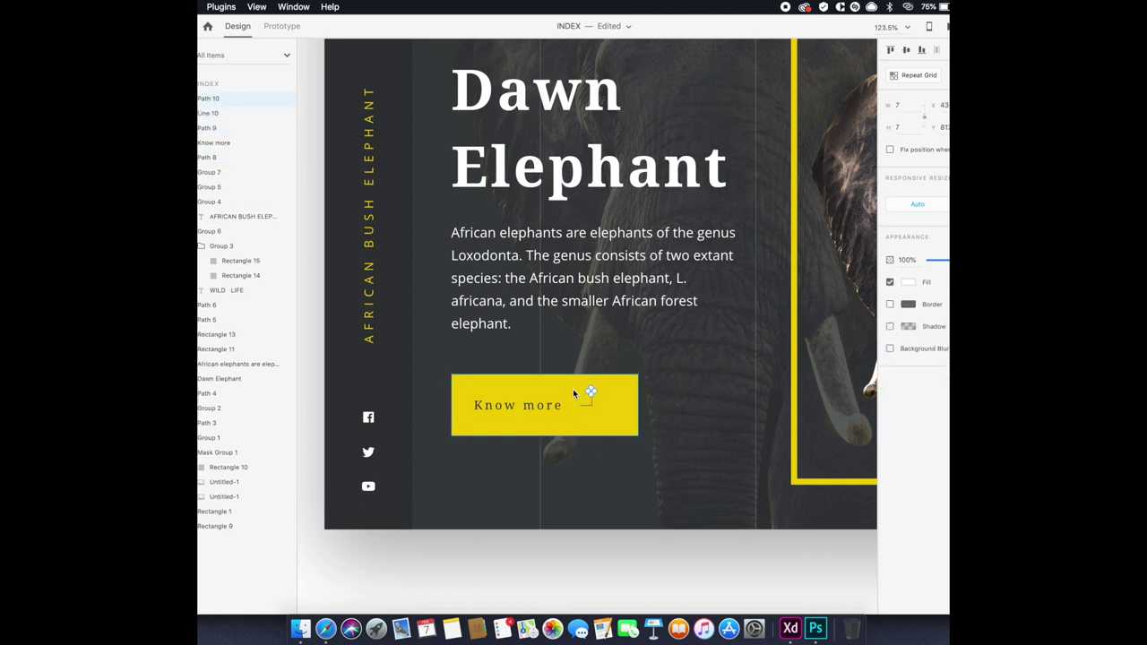
pyautogui.hotkey('ctrl', 'z')
pyautogui.hotkey('ctrl', 'z')
pyautogui.hotkey('ctrl', 'z')
pyautogui.hotkey('ctrl', 'z')
pyautogui.hotkey('ctrl', 'z')
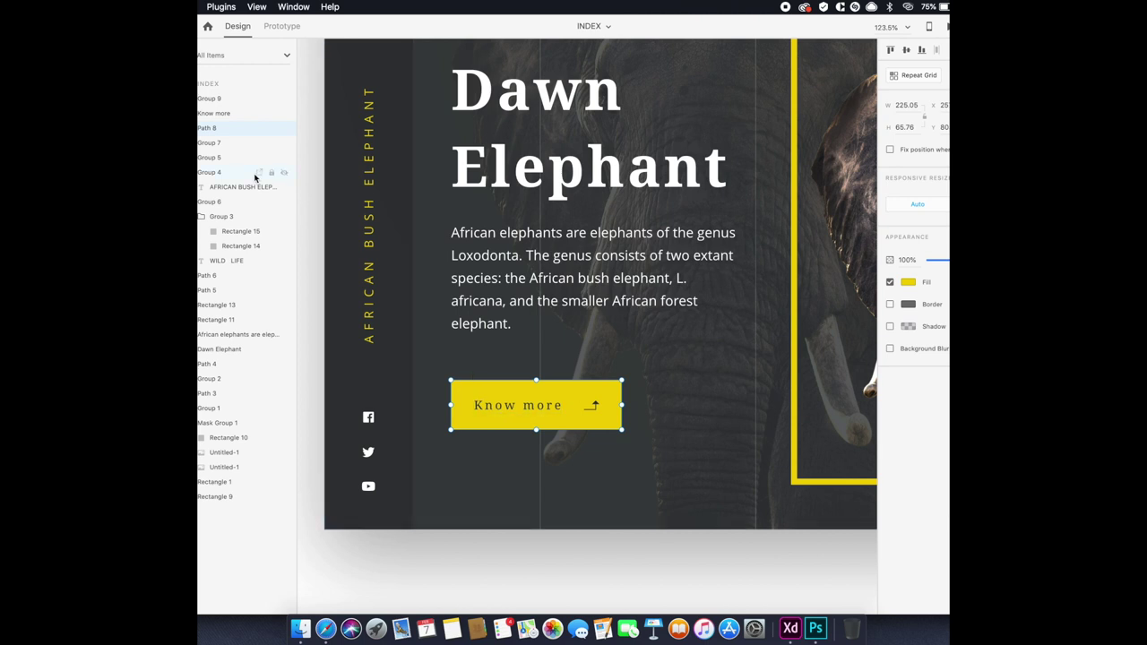
pyautogui.moveTo(453, 380); pyautogui.dragTo(625, 434)
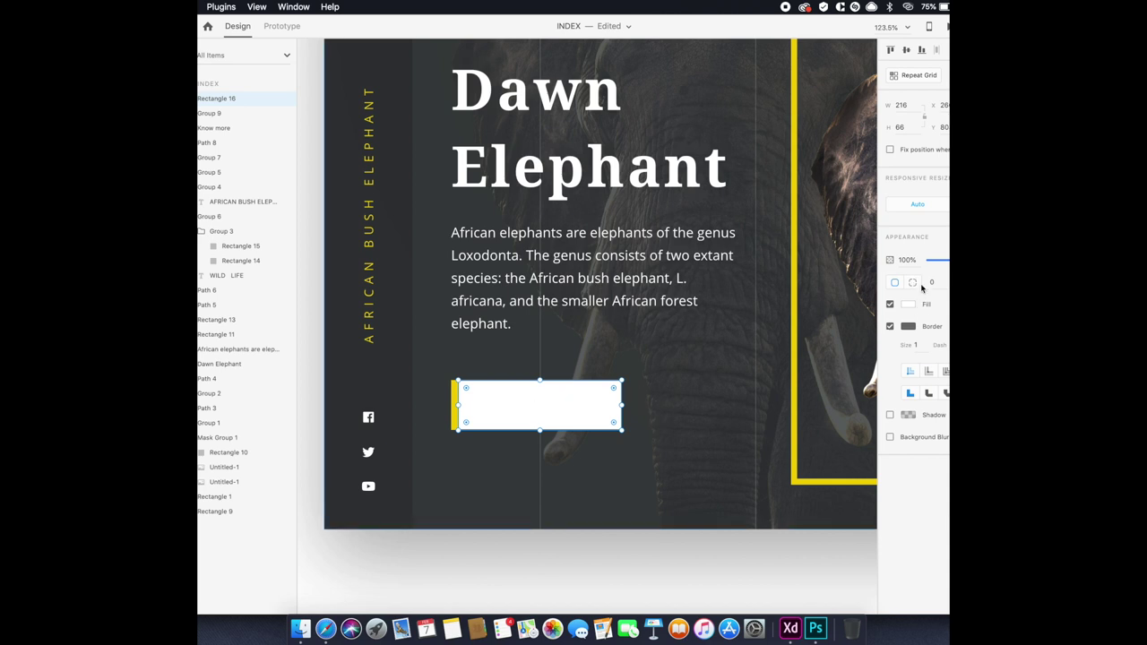
# Give the new rectangle 10 corner radius and no border, and stretch it over the button.
pyautogui.write('10')
pyautogui.press('Return')
pyautogui.click(889, 327)
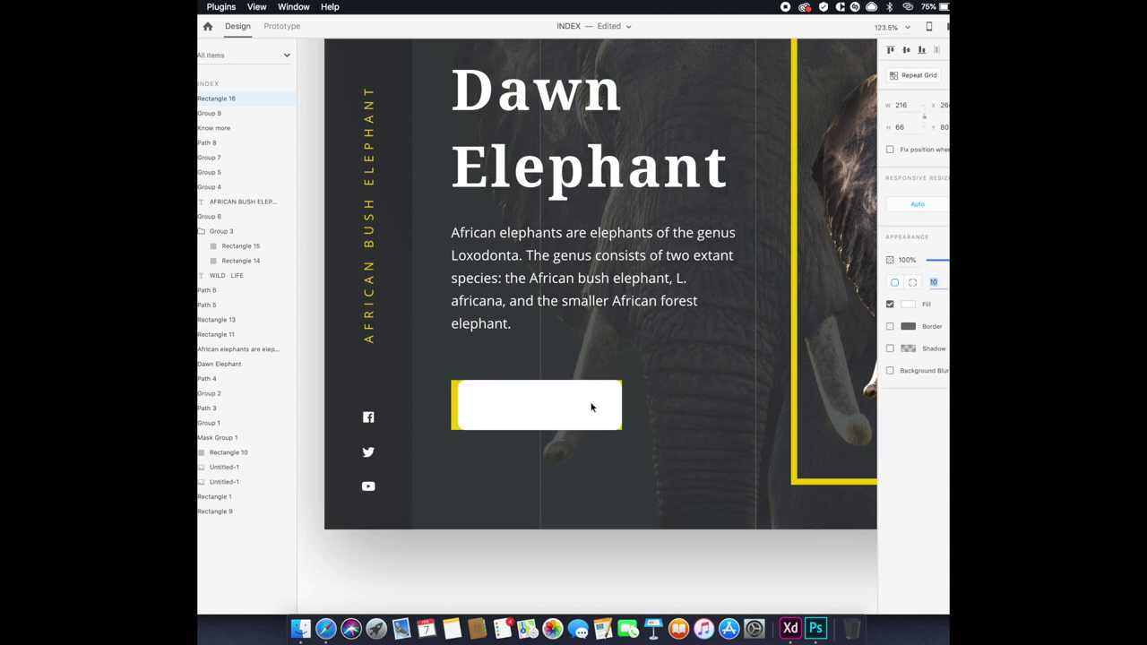
pyautogui.moveTo(457, 405); pyautogui.dragTo(451, 405)
# Fill the rectangle with the frame's yellow using the eyedropper.
pyautogui.press('i')
pyautogui.click(794, 316)
pyautogui.click(626, 388)
pyautogui.click(618, 388)
pyautogui.scroll(10, 645, 389)
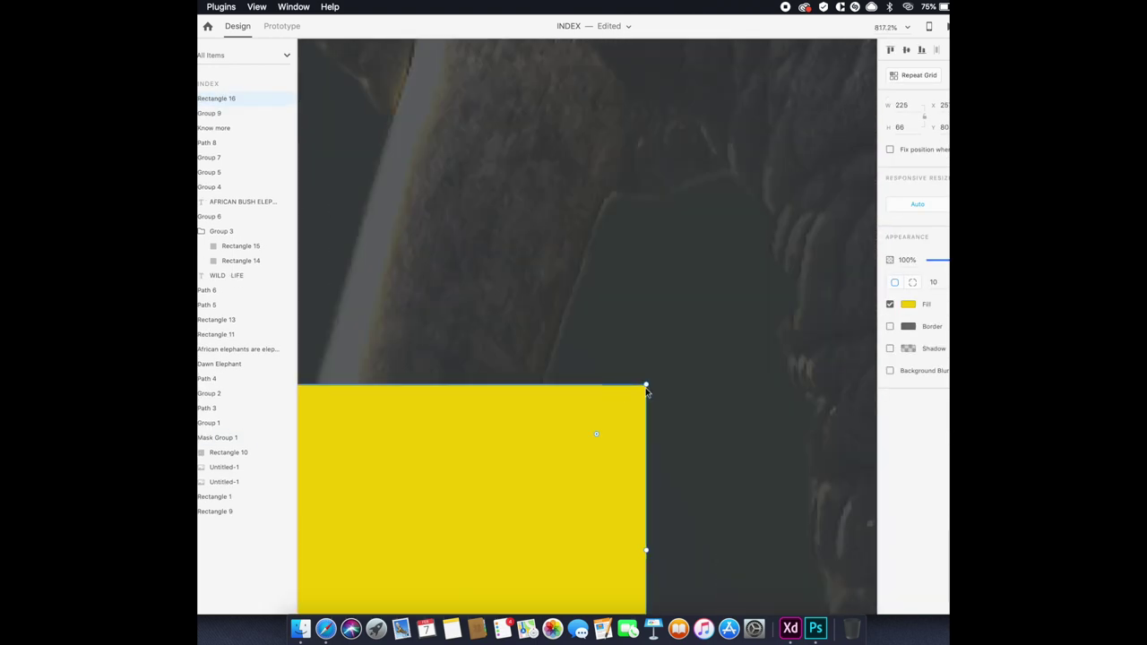
pyautogui.scroll(-5, 647, 392)
pyautogui.scroll(-3, 643, 401)
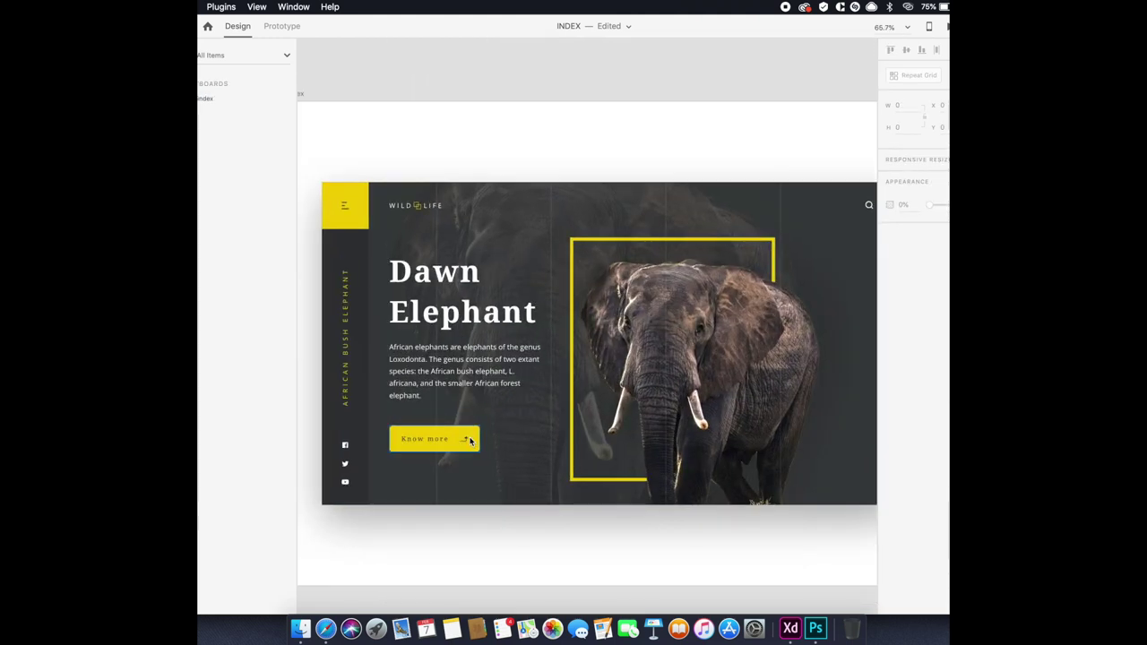
pyautogui.click(470, 440)
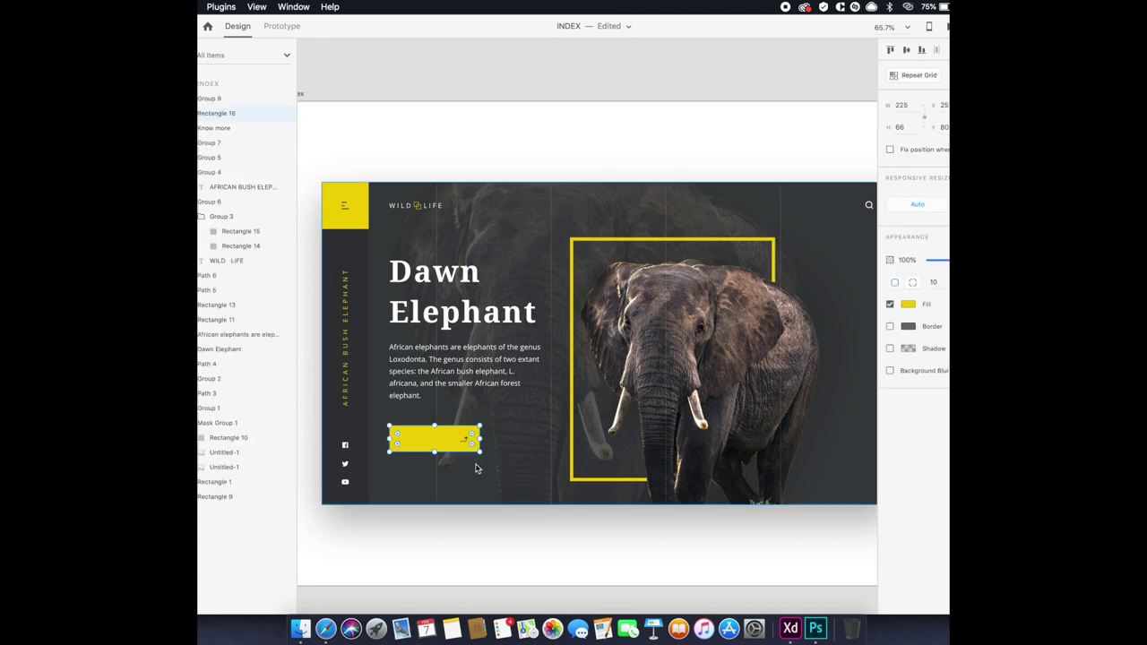
# Remove the extra yellow rectangle and set the Know more button's fill to white #FFFFFF.
pyautogui.hotkey('ctrl', 'z')
pyautogui.hotkey('ctrl', 'z')
pyautogui.hotkey('ctrl', 'z')
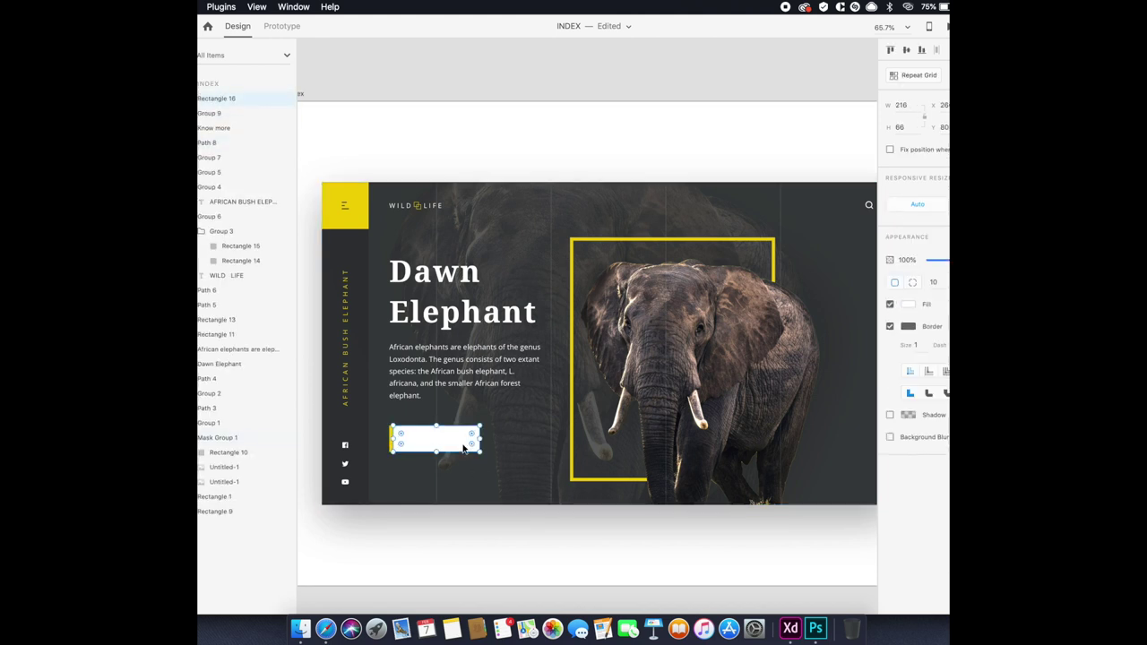
pyautogui.hotkey('ctrl', 'z')
pyautogui.click(465, 447)
pyautogui.click(908, 303)
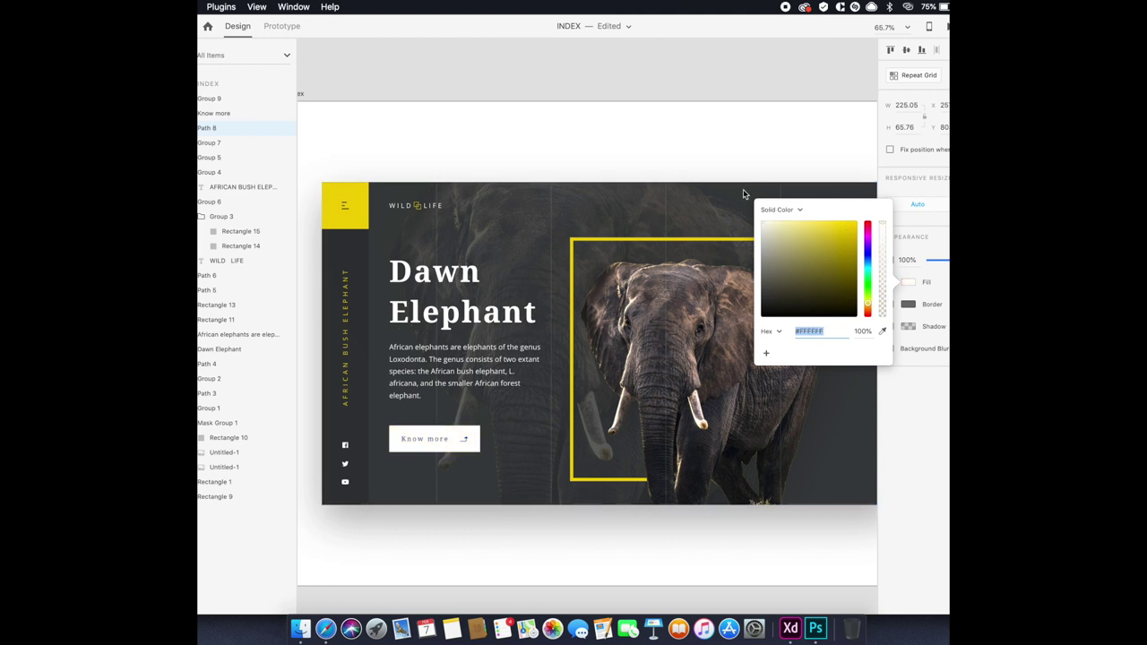
# Turn on the Know more button's border and turn off its fill.
pyautogui.click(470, 485)
pyautogui.click(472, 438)
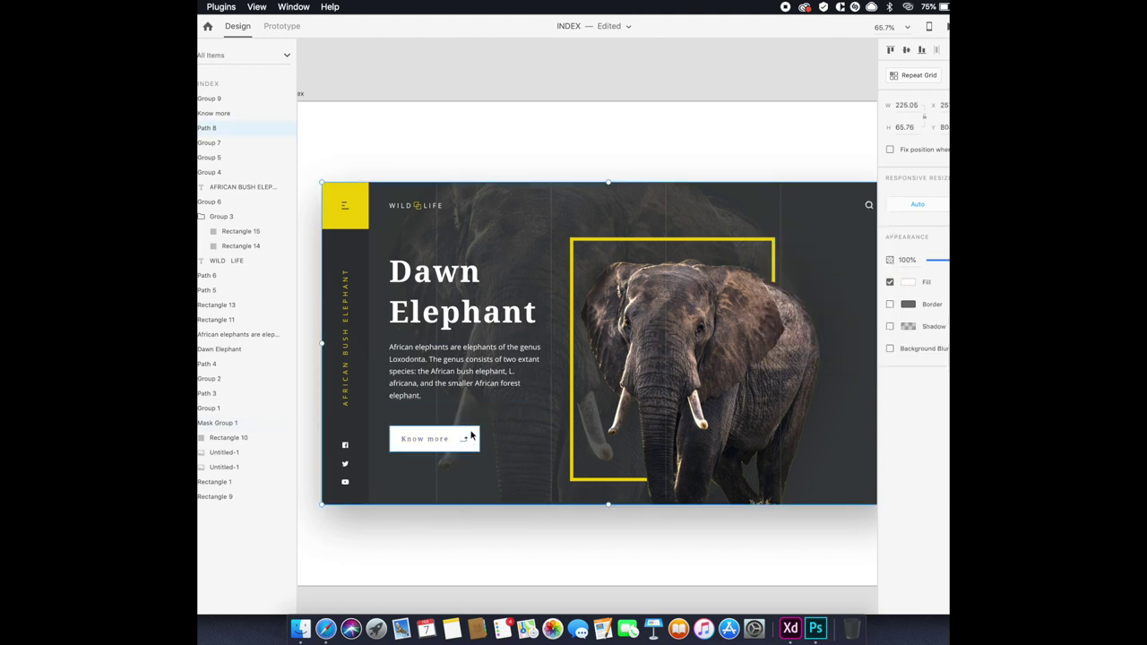
pyautogui.click(890, 303)
pyautogui.click(890, 281)
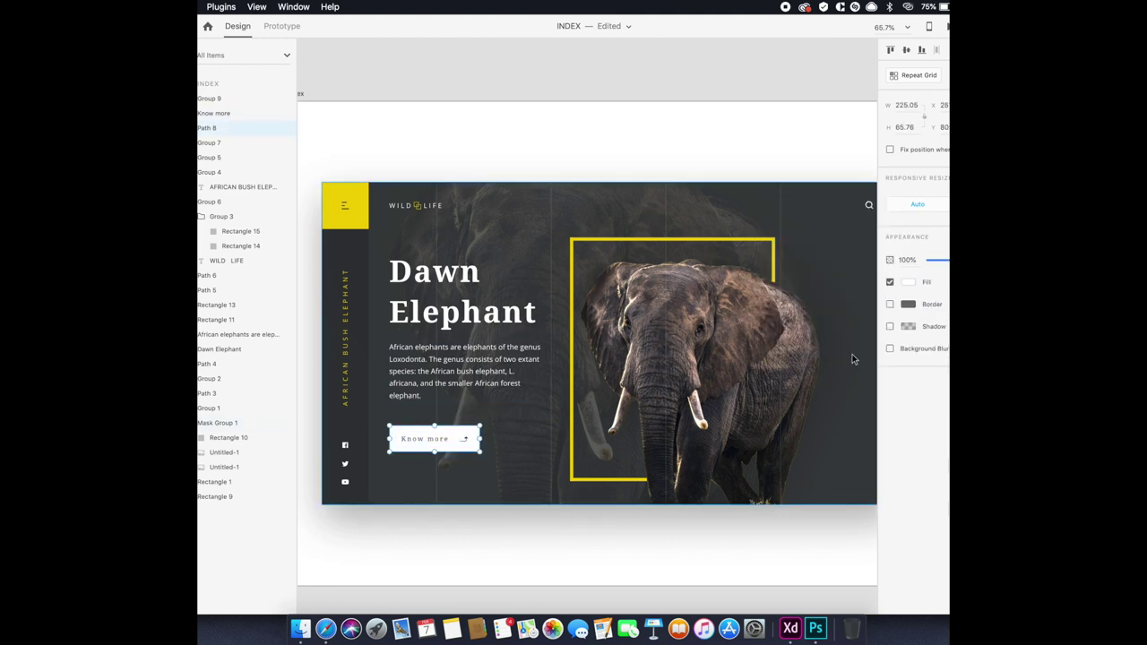
pyautogui.click(908, 282)
pyautogui.click(907, 303)
pyautogui.click(908, 304)
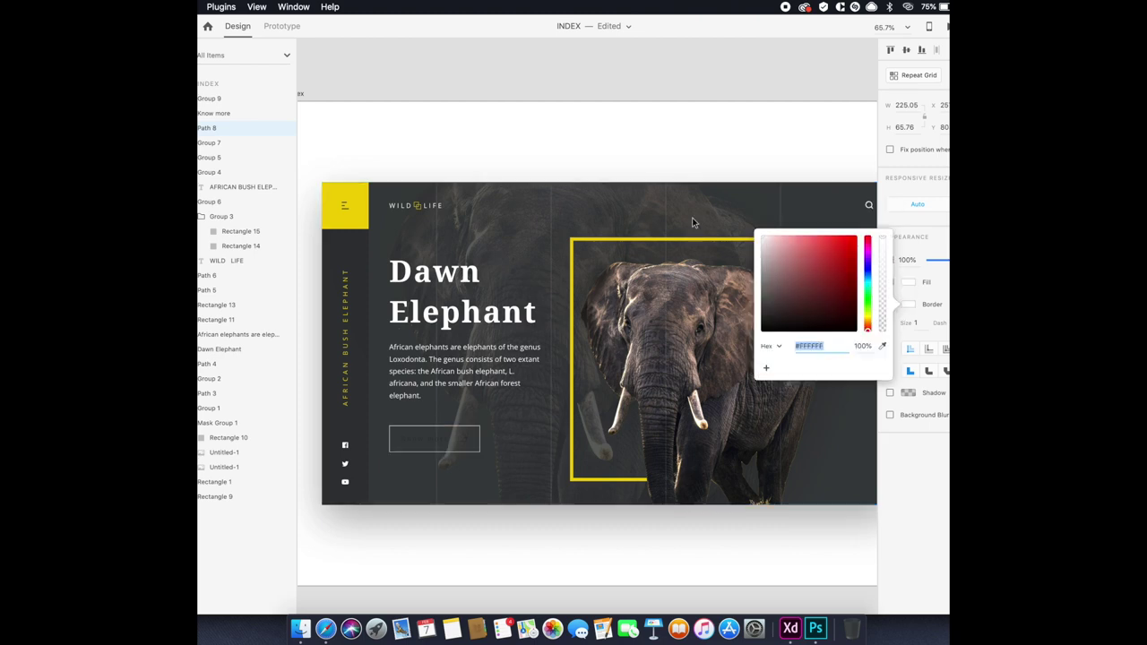
pyautogui.click(414, 441)
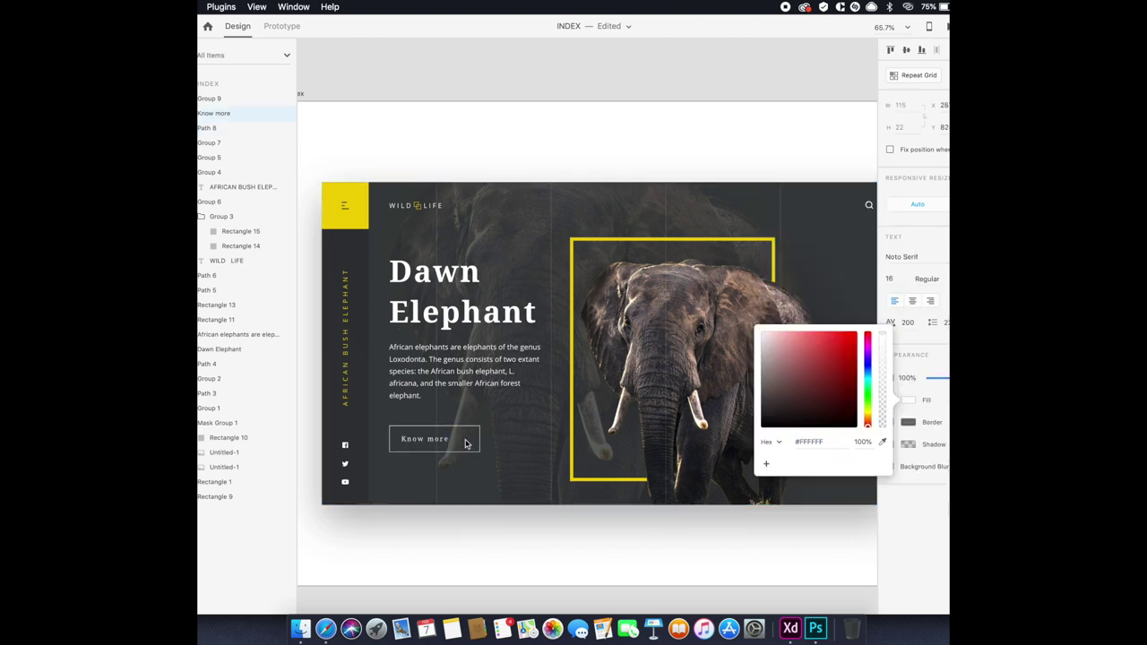
# Colour the arrow icon yellow, sampled from the AFRICAN text.
pyautogui.click(467, 443)
pyautogui.scroll(5, 465, 445)
pyautogui.scroll(-5, 465, 445)
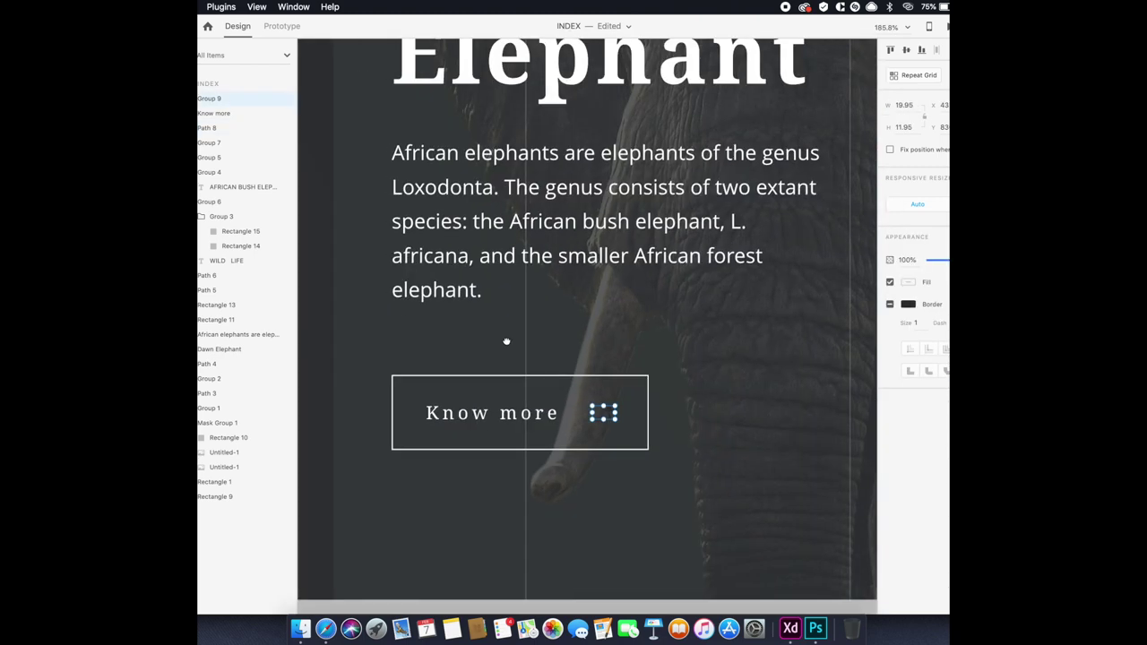
pyautogui.press('i')
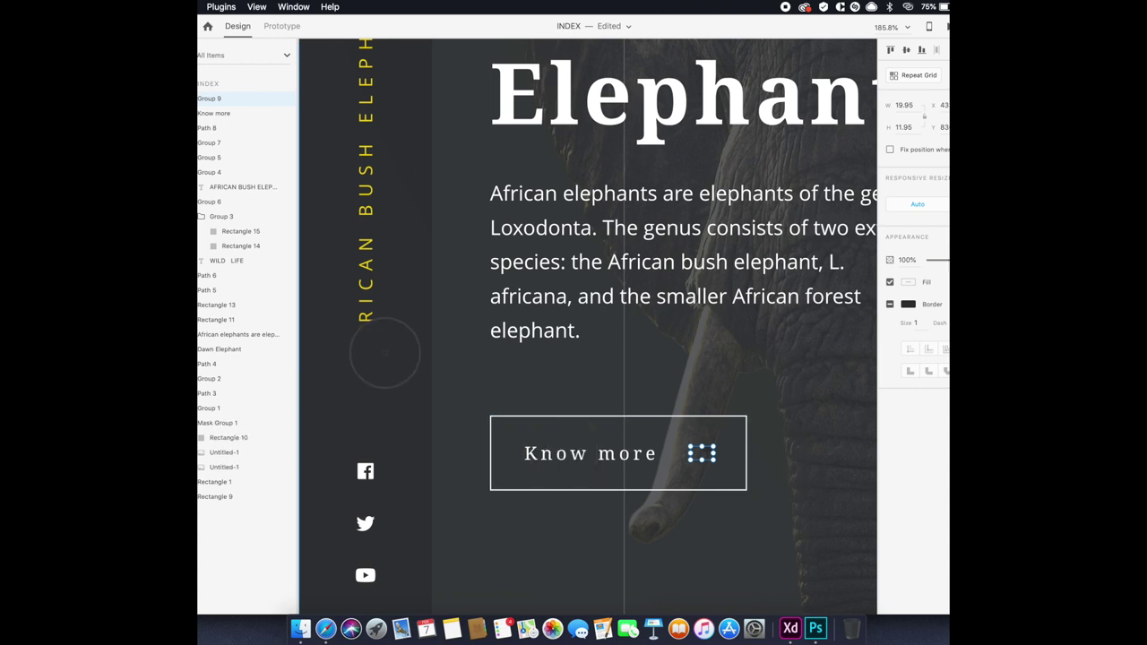
pyautogui.click(366, 340)
pyautogui.scroll(4, 699, 454)
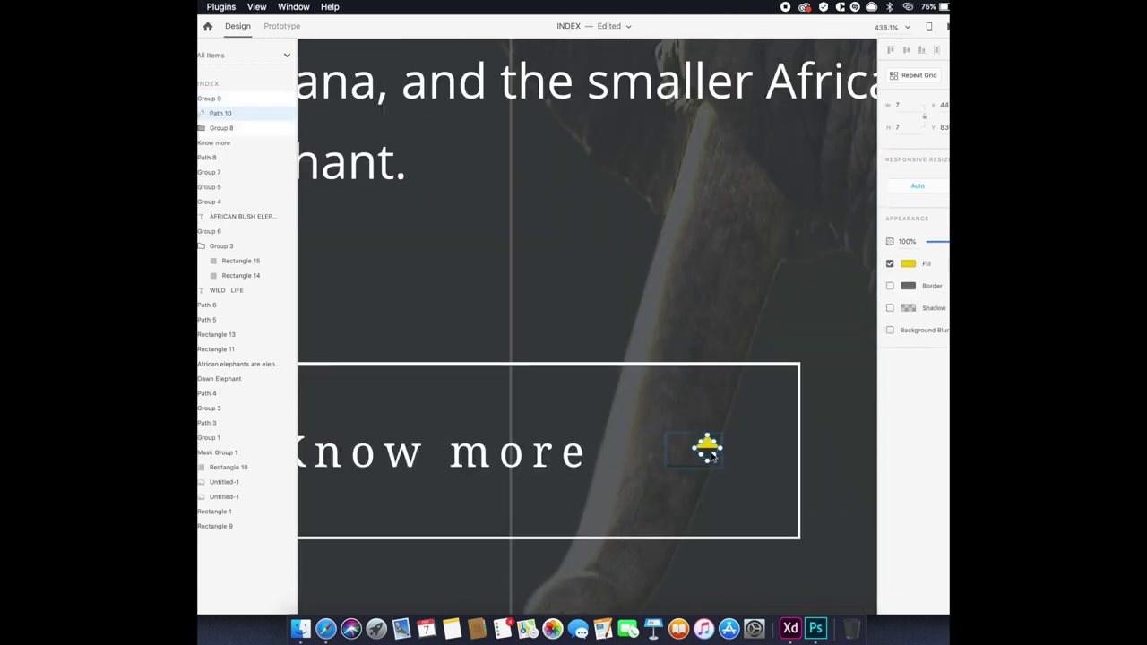
pyautogui.click(707, 461)
# Set the button outline's opacity to 38%.
pyautogui.scroll(5, 711, 465)
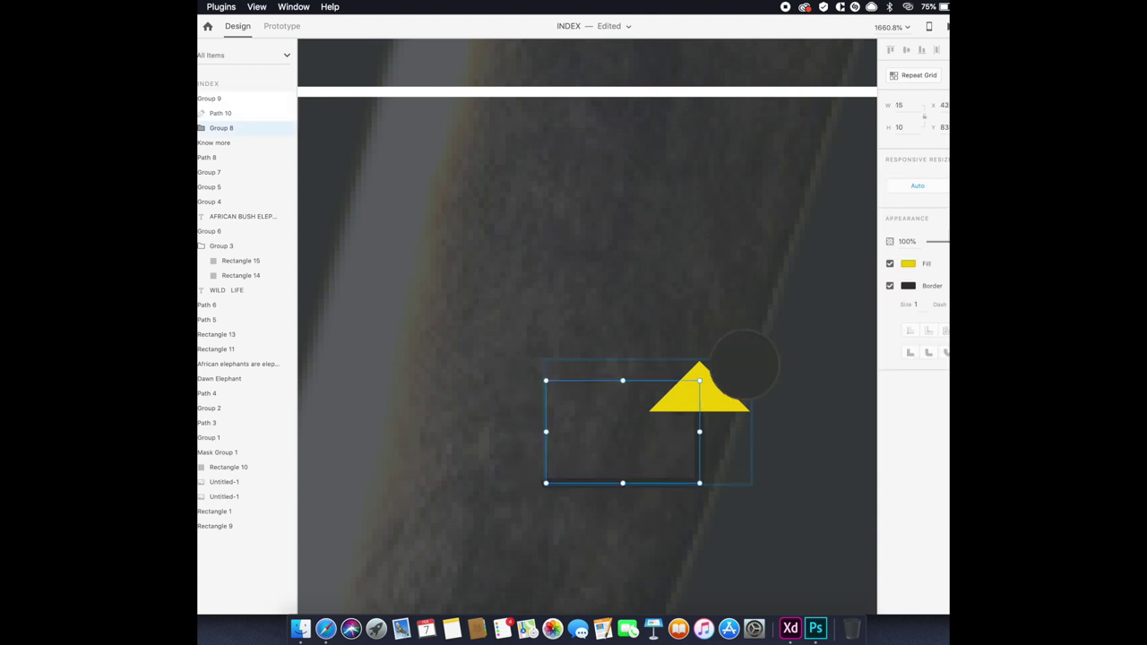
pyautogui.scroll(-10, 681, 457)
pyautogui.scroll(2, 677, 452)
pyautogui.click(704, 432)
pyautogui.press('3')
pyautogui.press('8')
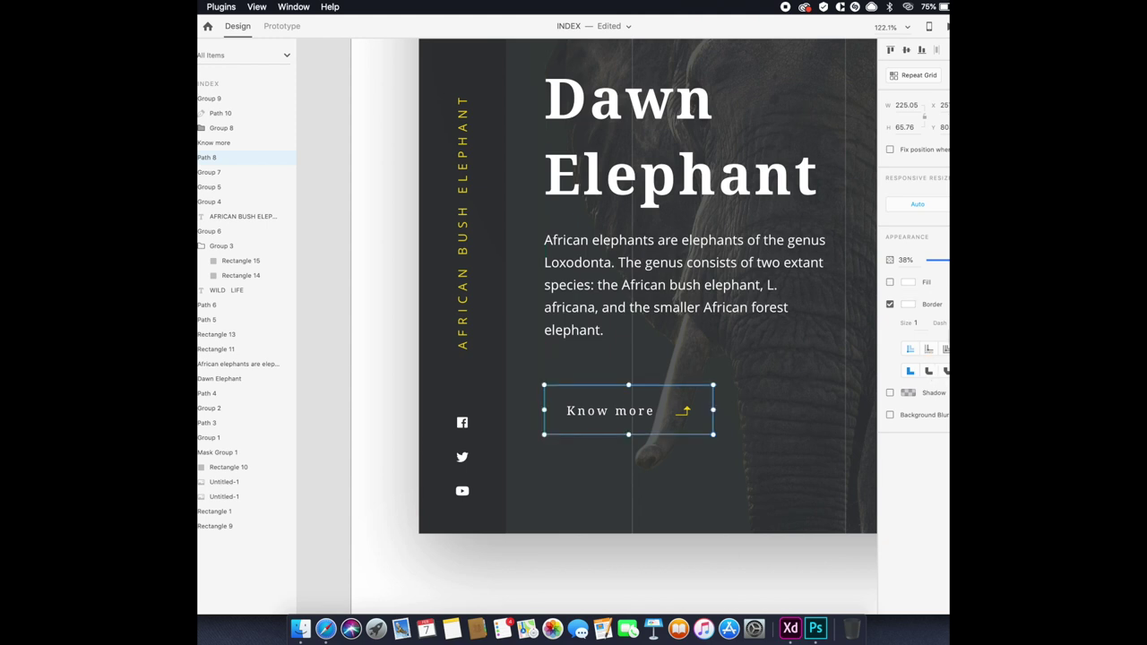
# Set the outline opacity to 39% and group the button's text, arrow and outline.
pyautogui.click(929, 371)
pyautogui.press('3')
pyautogui.press('9')
pyautogui.click(685, 411)
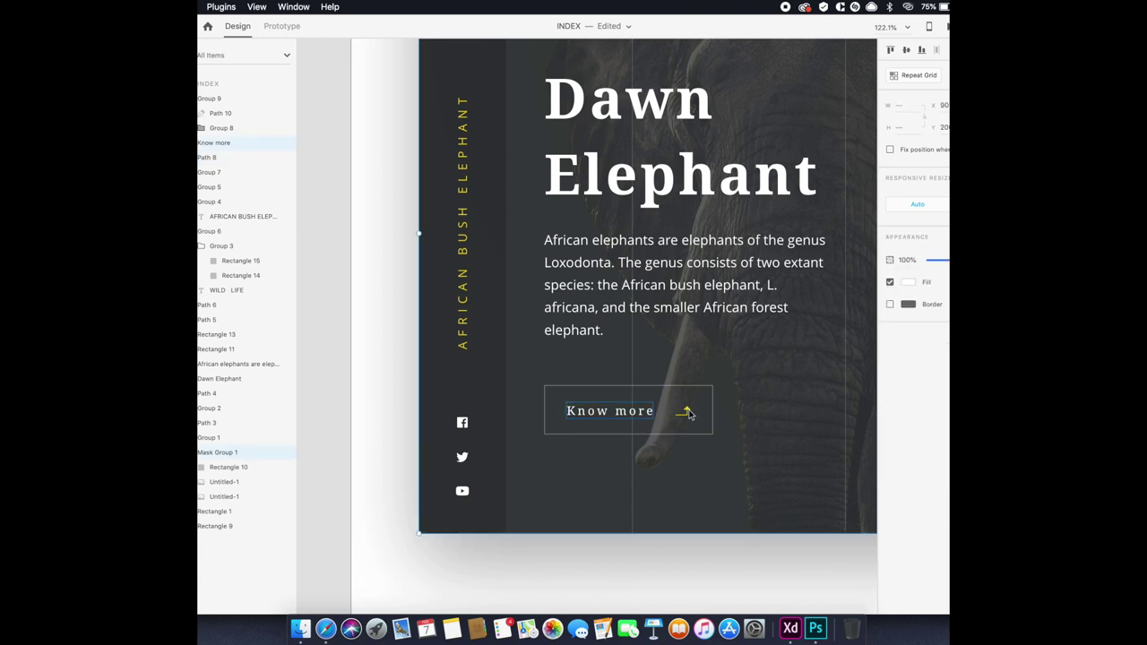
pyautogui.press('Escape')
pyautogui.keyDown('shift'); pyautogui.click(671, 386); pyautogui.keyUp('shift')
pyautogui.press('super+g')
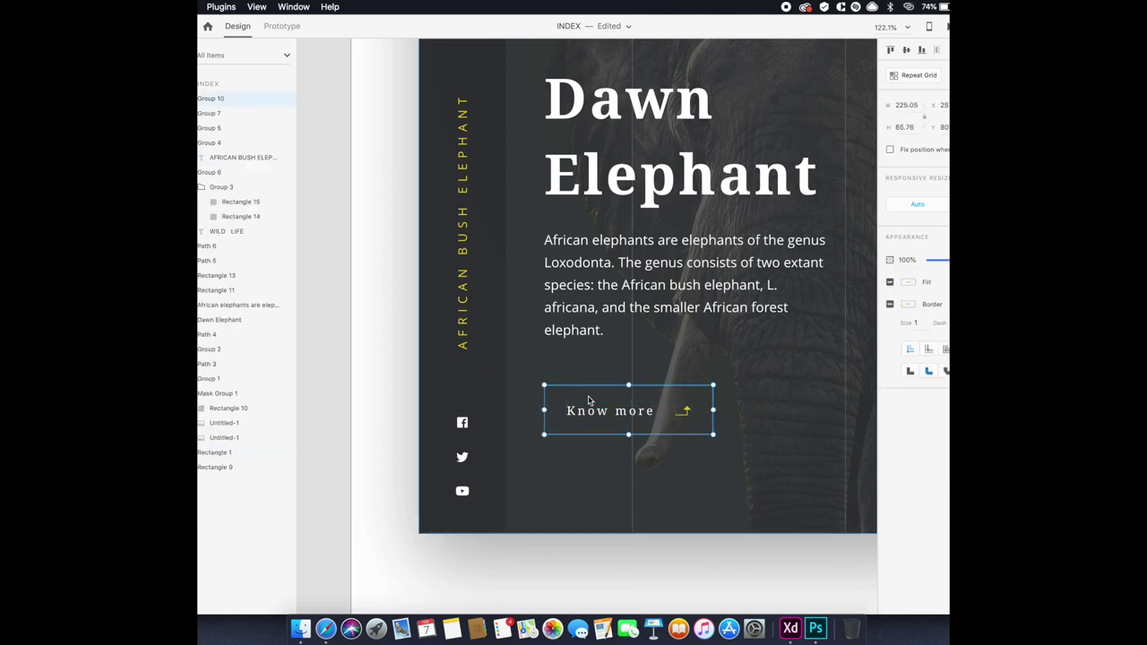
# Nudge the Know more button and the paragraph upward together.
pyautogui.hotkey('shift', 'Up')
pyautogui.hotkey('shift', 'Up')
pyautogui.hotkey('shift', 'Up')
pyautogui.hotkey('shift', 'Up')
pyautogui.press('Up')
pyautogui.press('Up')
pyautogui.press('Up')
pyautogui.hotkey('shift', 'Down')
pyautogui.hotkey('shift', 'Down')
pyautogui.hotkey('shift', 'Down')
pyautogui.hotkey('shift', 'Down')
pyautogui.keyDown('shift'); pyautogui.click(578, 338); pyautogui.keyUp('shift')
pyautogui.hotkey('shift', 'Up')
pyautogui.hotkey('shift', 'Up')
pyautogui.hotkey('shift', 'Up')
pyautogui.press('Up')
pyautogui.press('Up')
pyautogui.press('Up')
pyautogui.hotkey('shift', 'Down')
pyautogui.hotkey('shift', 'Down')
pyautogui.hotkey('shift', 'Down')
# Group the heading, description and button, then save the design.
pyautogui.scroll(-3, 576, 336)
pyautogui.keyDown('shift'); pyautogui.click(491, 260); pyautogui.keyUp('shift')
pyautogui.press('super+g')
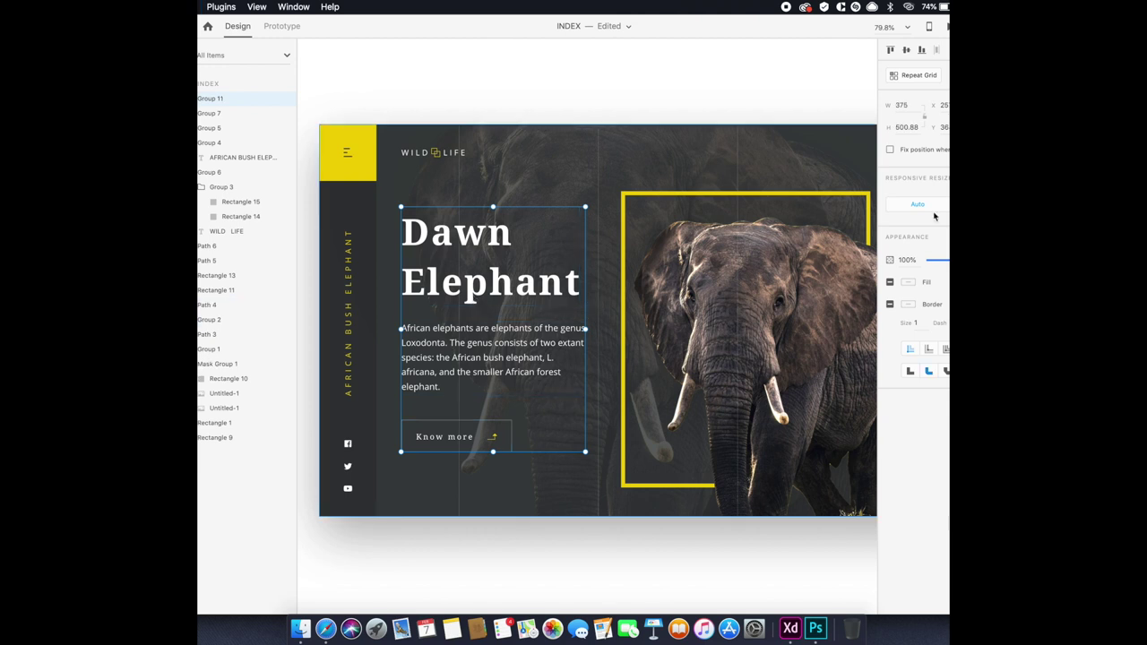
pyautogui.scroll(-1, 615, 296)
pyautogui.click(535, 550)
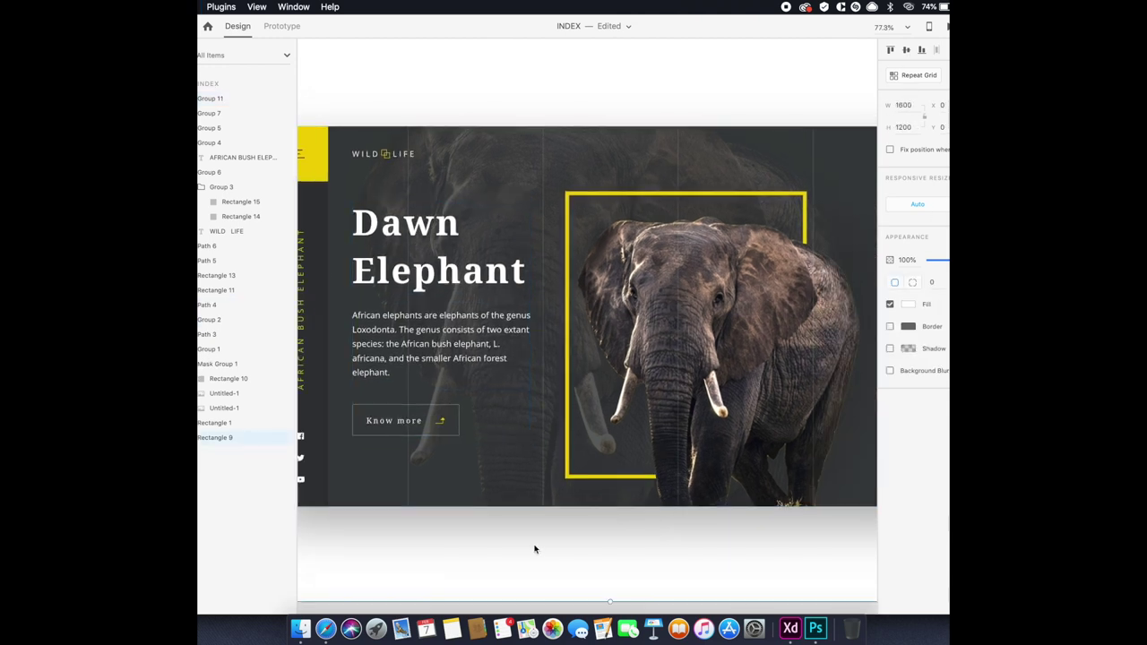
pyautogui.scroll(-3, 534, 545)
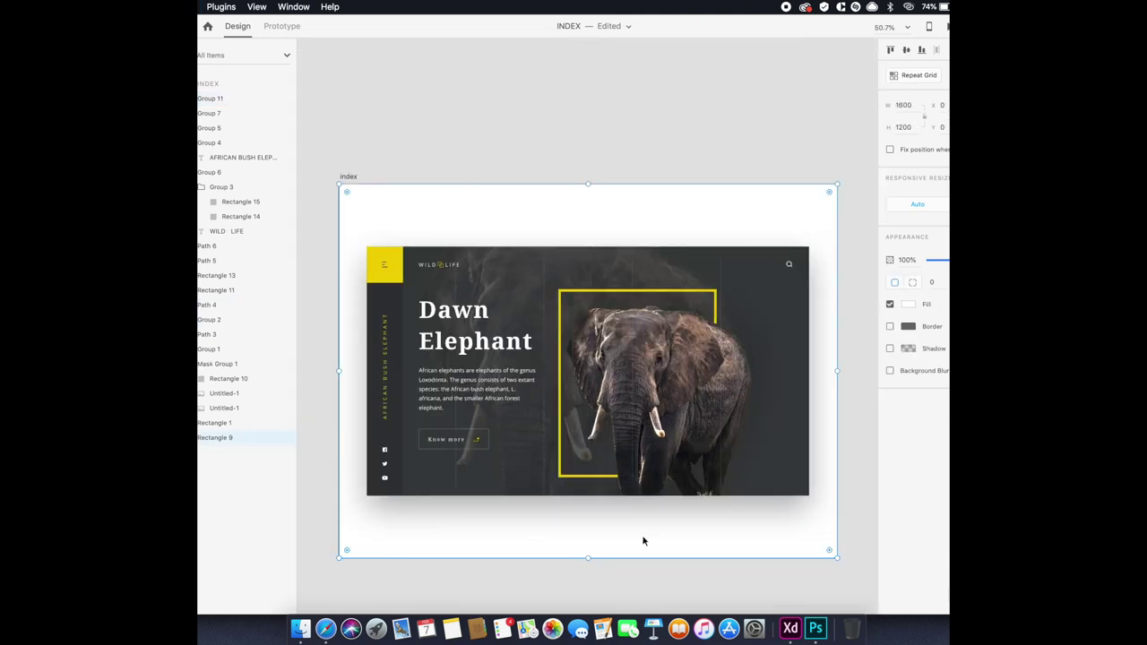
pyautogui.press('super+s')
pyautogui.click(783, 355)
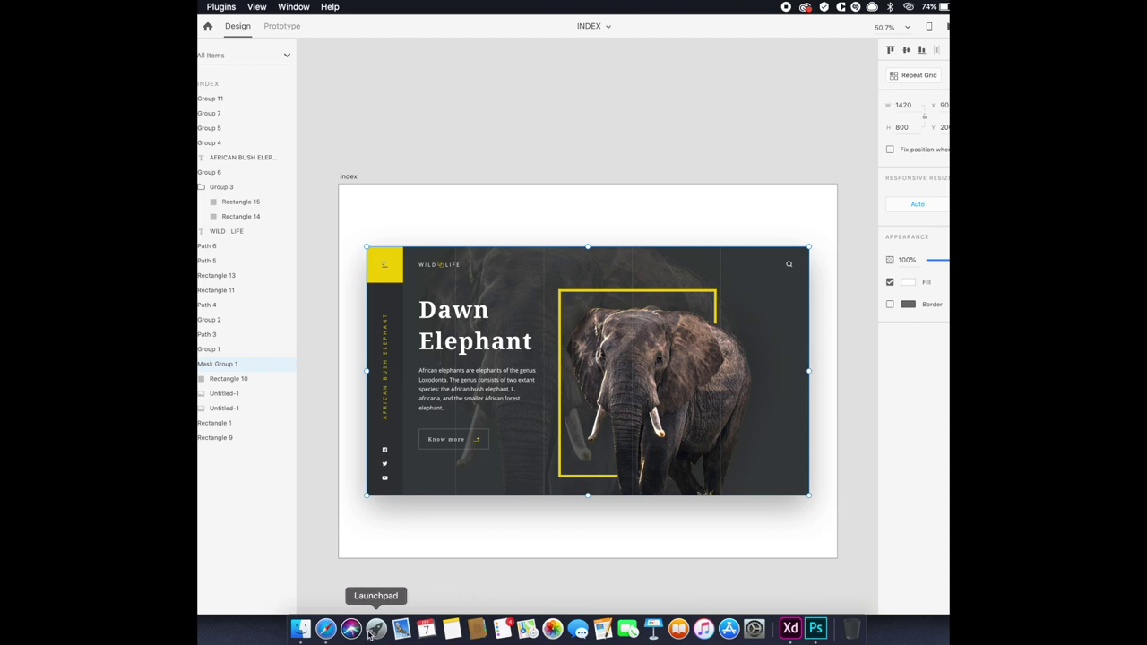
pyautogui.click(325, 629)
# Search Google for 'unsplash' and open the Unsplash website.
pyautogui.click(398, 78)
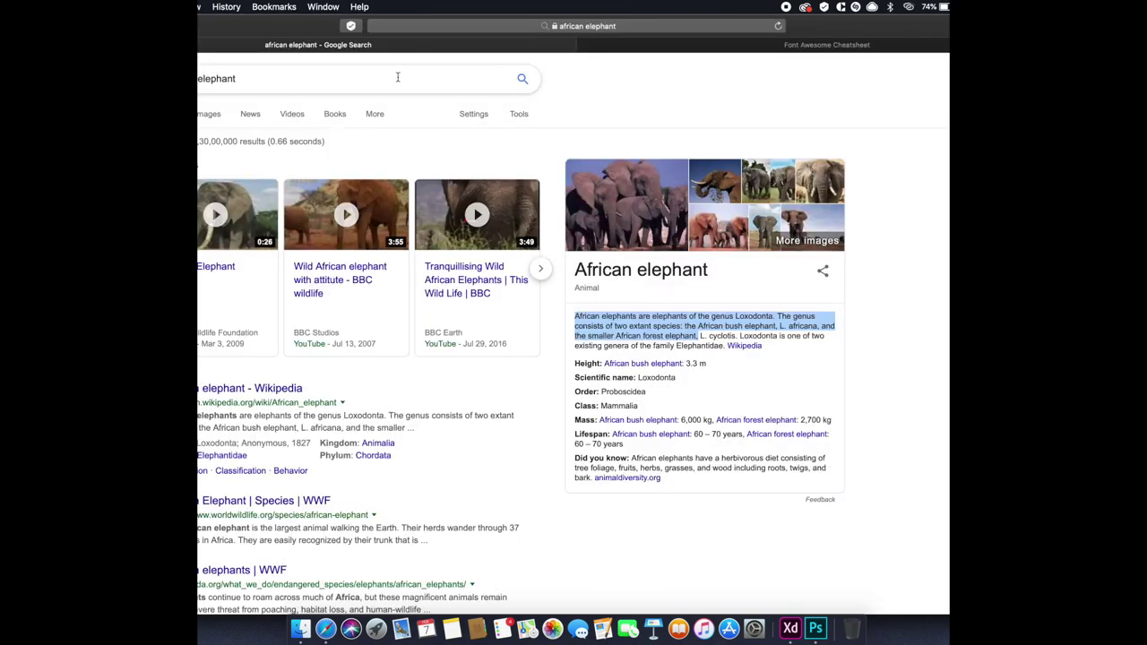
pyautogui.write('unsplash')
pyautogui.press('Return')
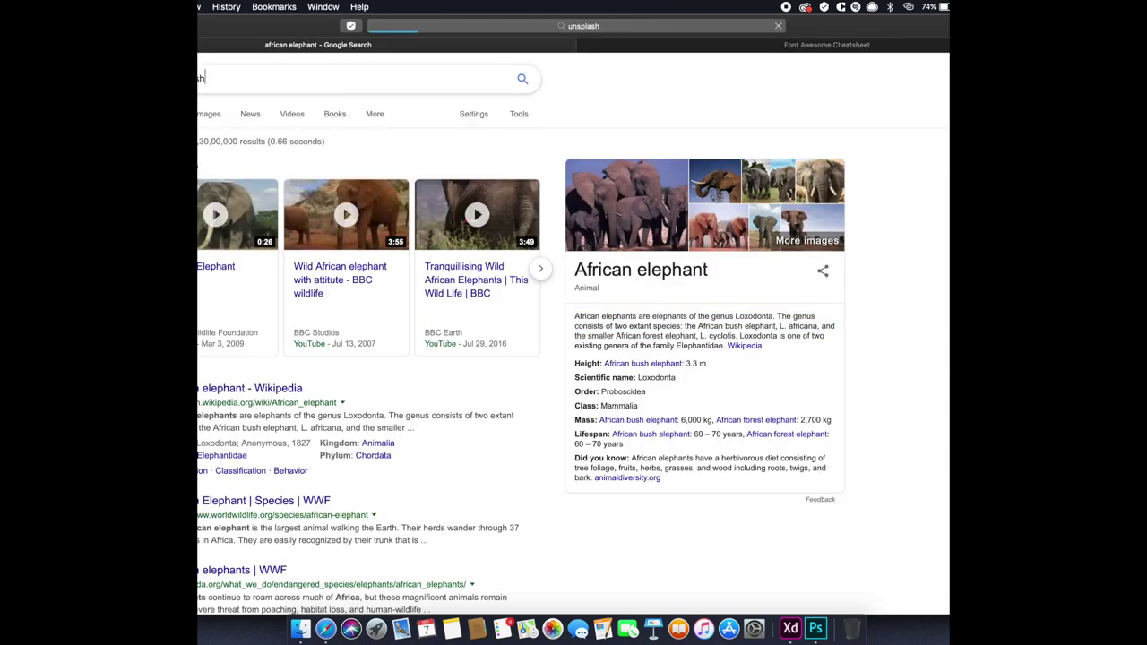
pyautogui.click(340, 165)
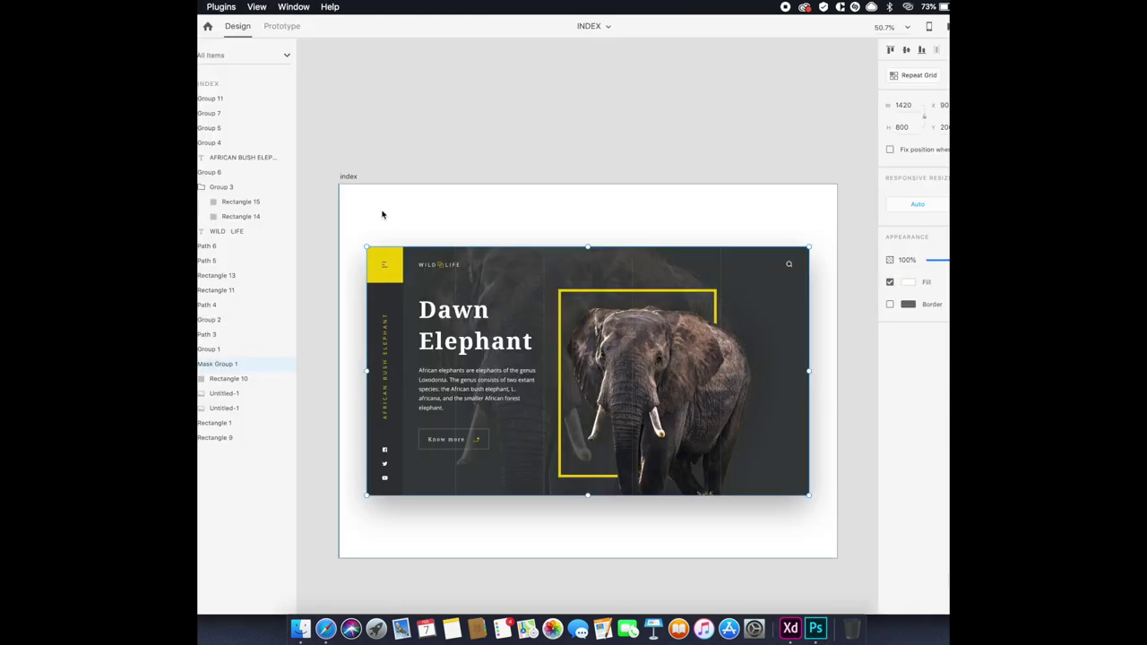
# Draw a white square beside the elephant and create a new 800-pixel-high Photoshop document.
pyautogui.moveTo(737, 318); pyautogui.dragTo(810, 396)
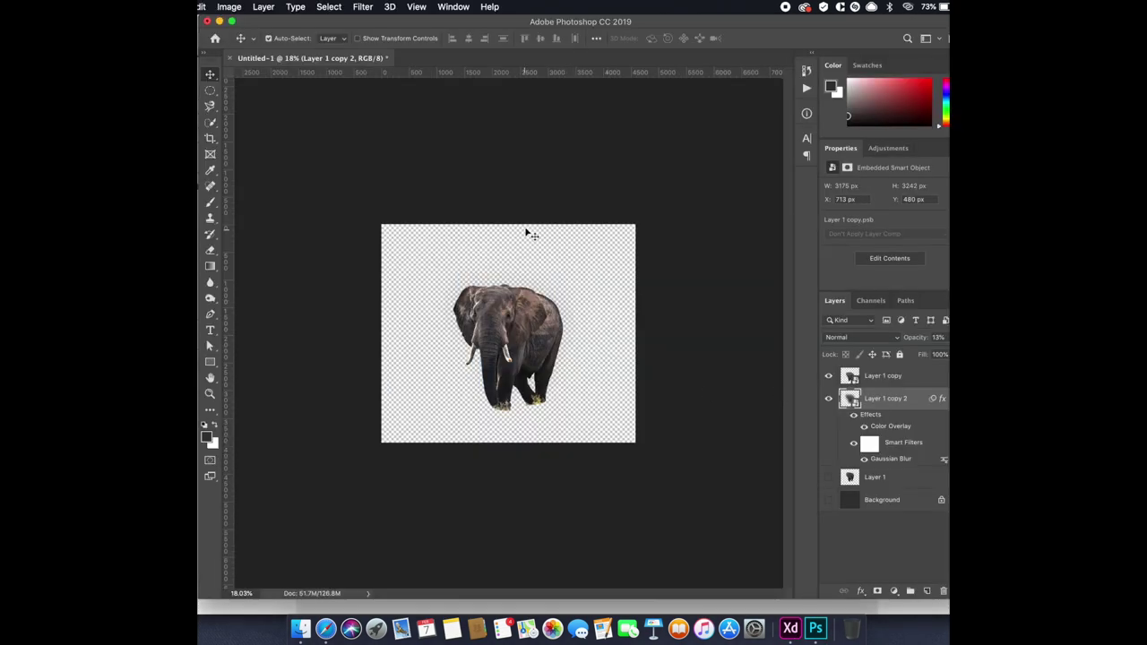
pyautogui.press('super+space')
pyautogui.press('Escape')
pyautogui.press('super+n')
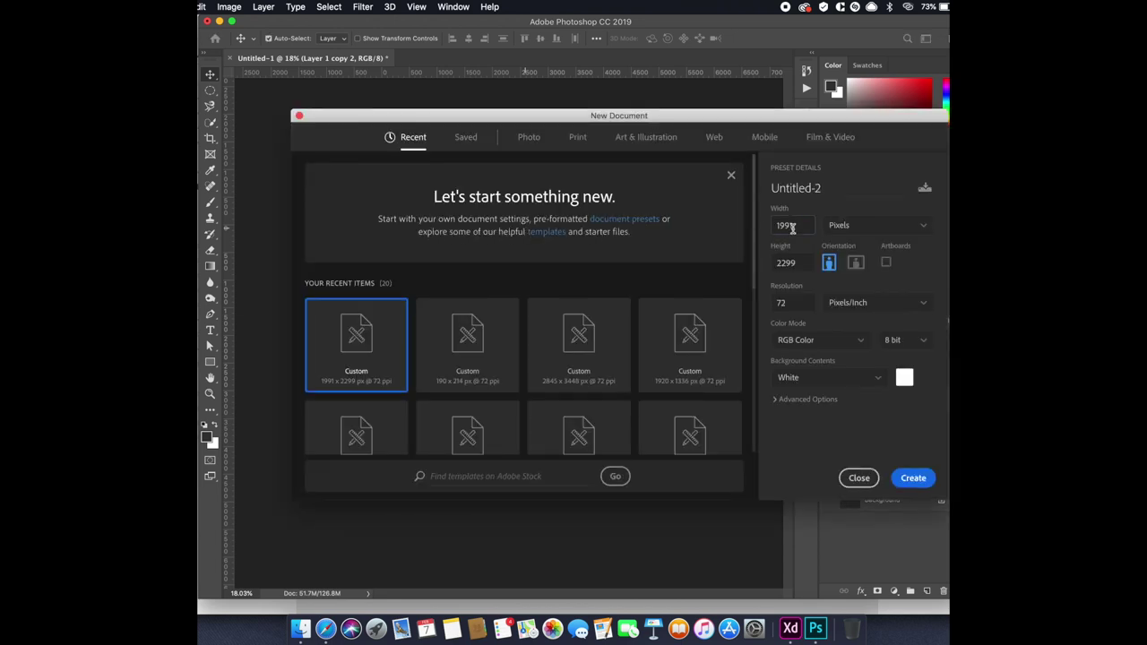
pyautogui.write('800')
pyautogui.press('Return')
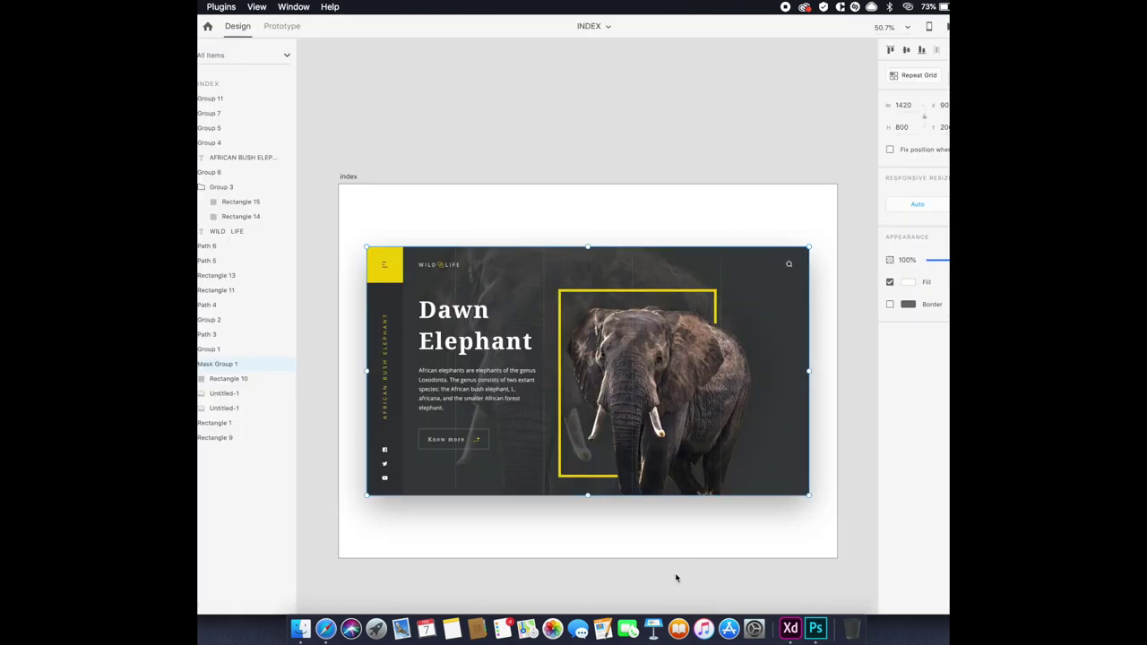
# Browse the Unsplash lion results and open the male lion photo.
pyautogui.click(325, 628)
pyautogui.scroll(-2, 833, 287)
pyautogui.scroll(-5, 834, 287)
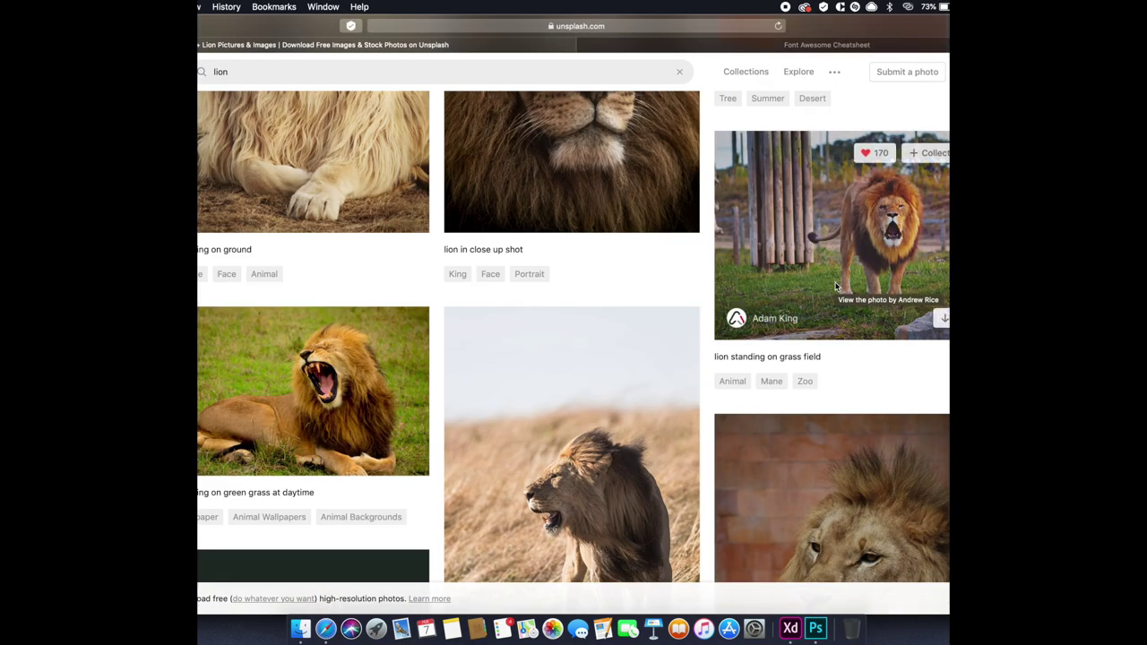
pyautogui.scroll(-3, 835, 286)
pyautogui.scroll(-2, 706, 286)
pyautogui.scroll(-3, 706, 287)
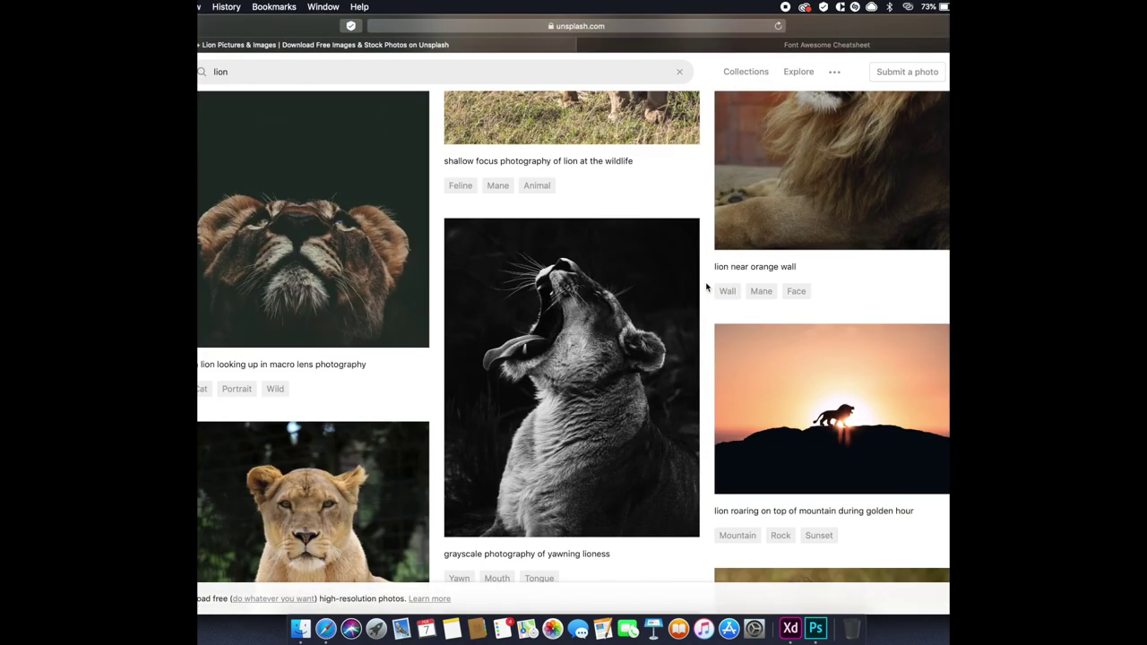
pyautogui.scroll(-3, 706, 287)
pyautogui.scroll(-3, 706, 287)
pyautogui.scroll(-3, 706, 287)
pyautogui.scroll(2, 706, 287)
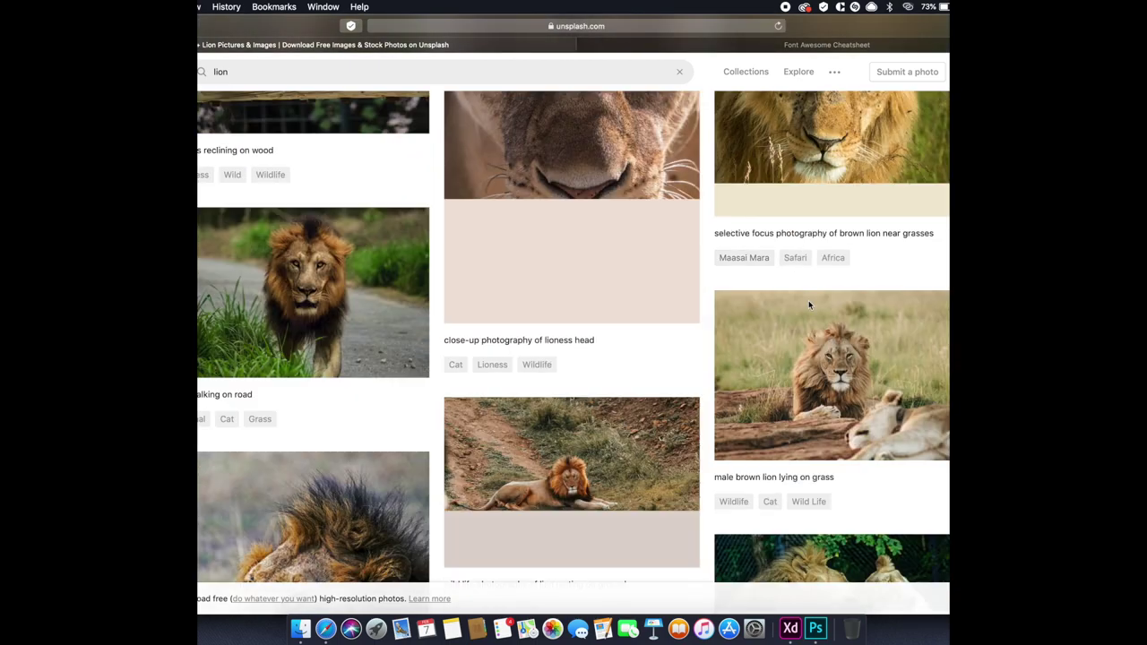
pyautogui.click(819, 346)
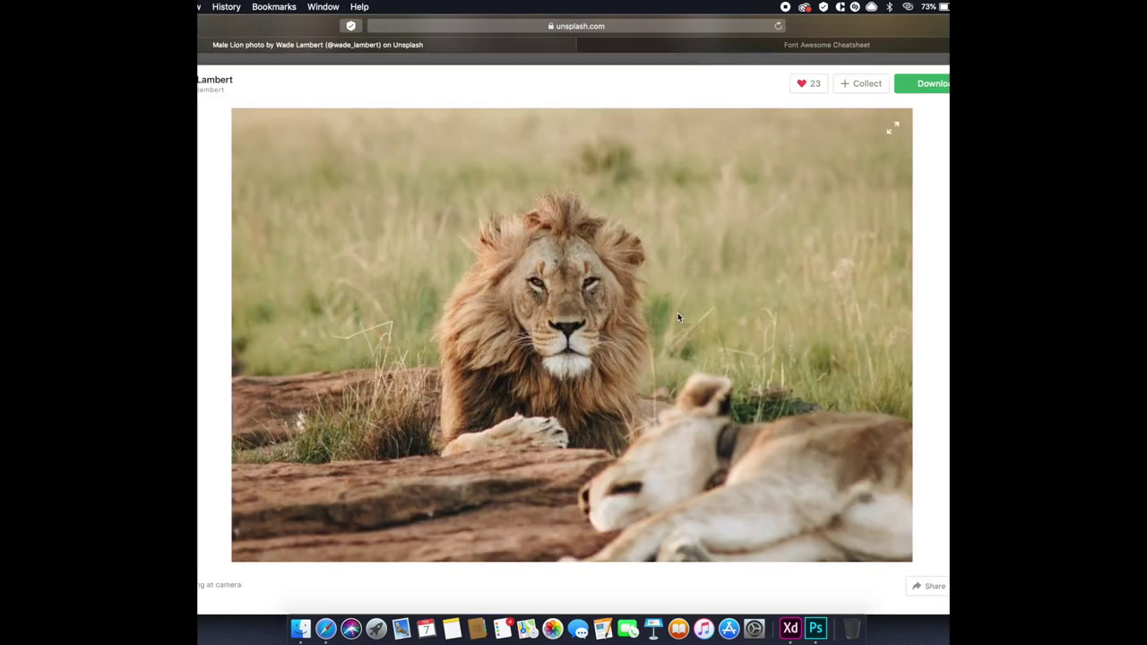
# Open the lion on red earth photo's page and download the image.
pyautogui.rightClick(679, 308)
pyautogui.click(744, 358)
pyautogui.press('Escape')
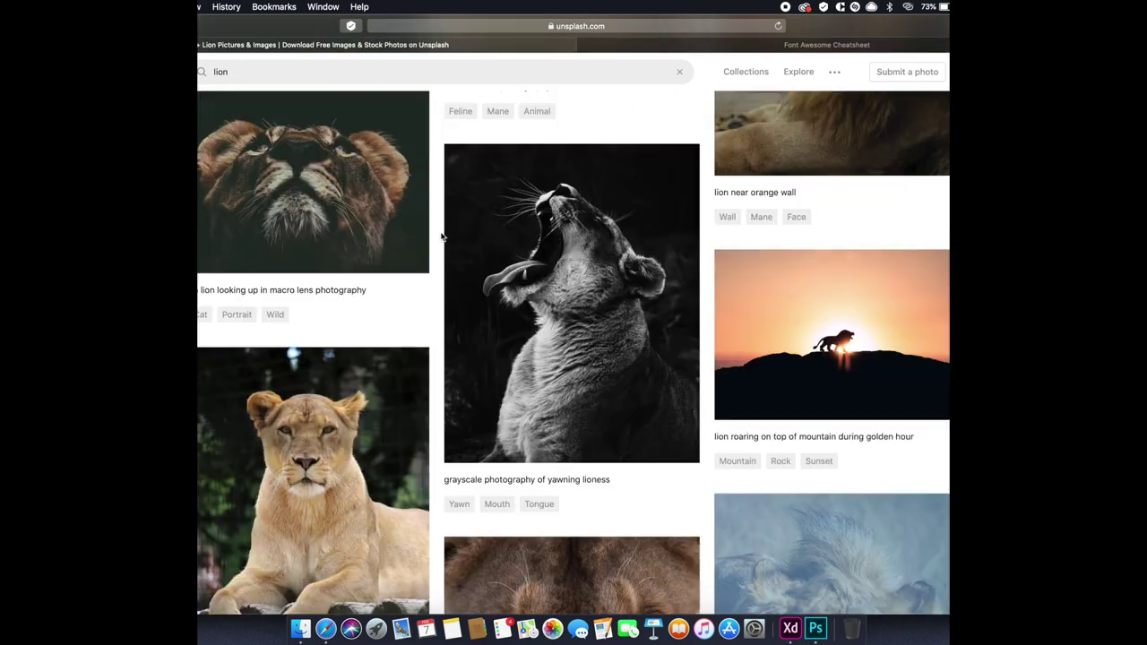
pyautogui.scroll(10, 673, 412)
pyautogui.scroll(2, 794, 238)
pyautogui.rightClick(794, 237)
pyautogui.press('Escape')
pyautogui.click(766, 235)
pyautogui.rightClick(710, 307)
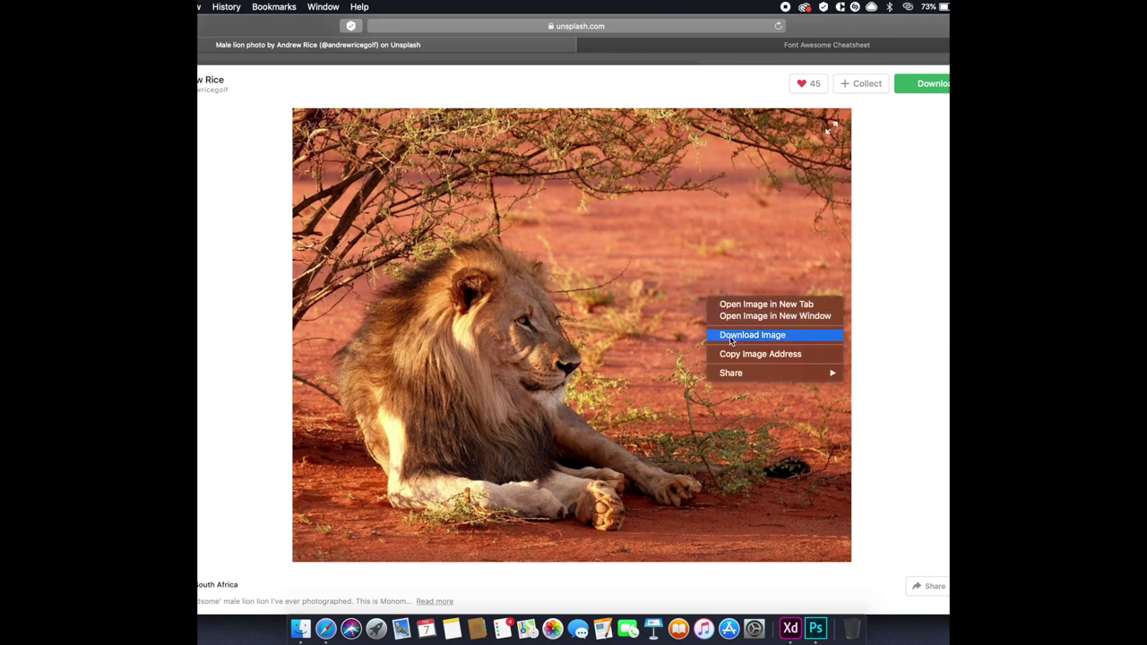
pyautogui.click(730, 336)
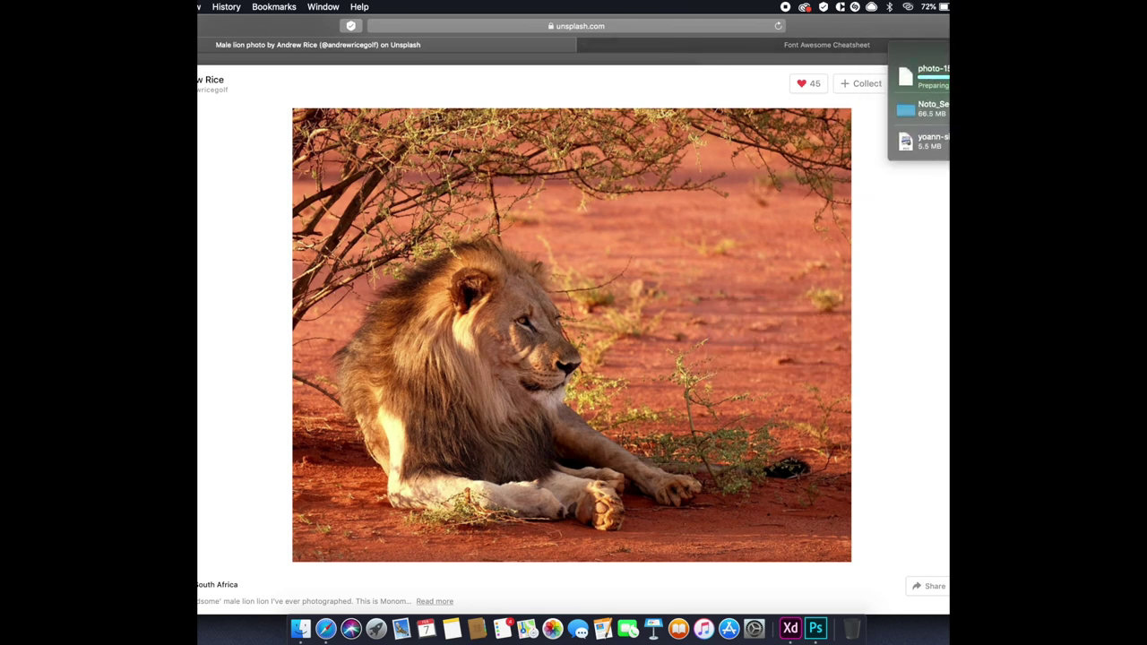
# Reveal the downloaded lion JPEG in the Downloads folder.
pyautogui.press('super+Tab')
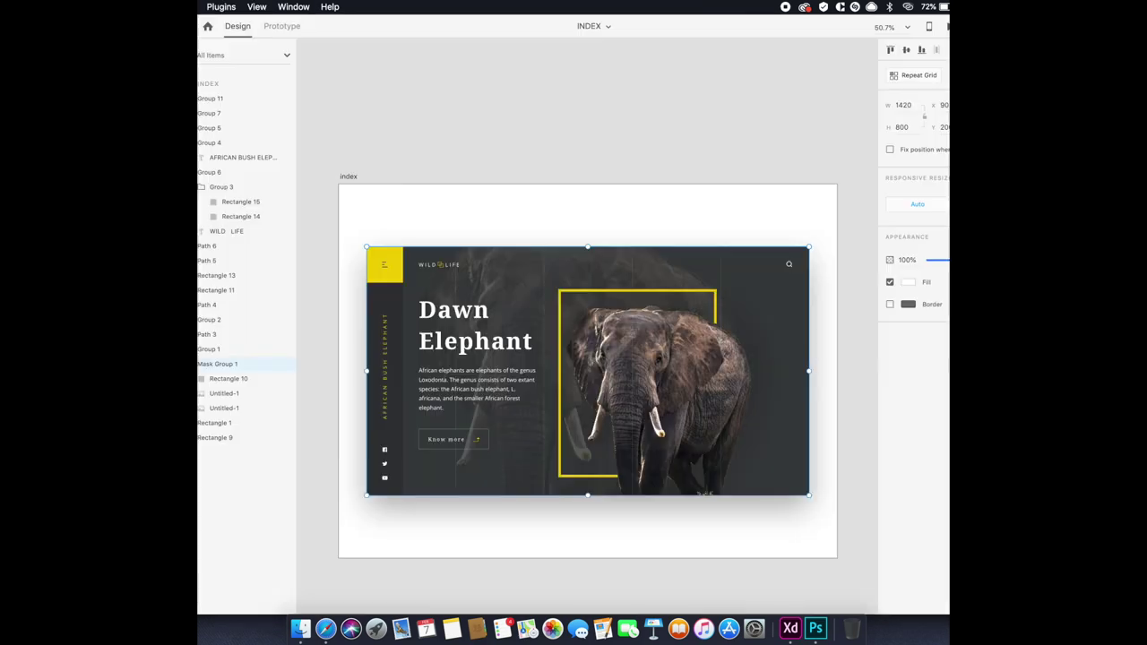
pyautogui.press('super+Tab')
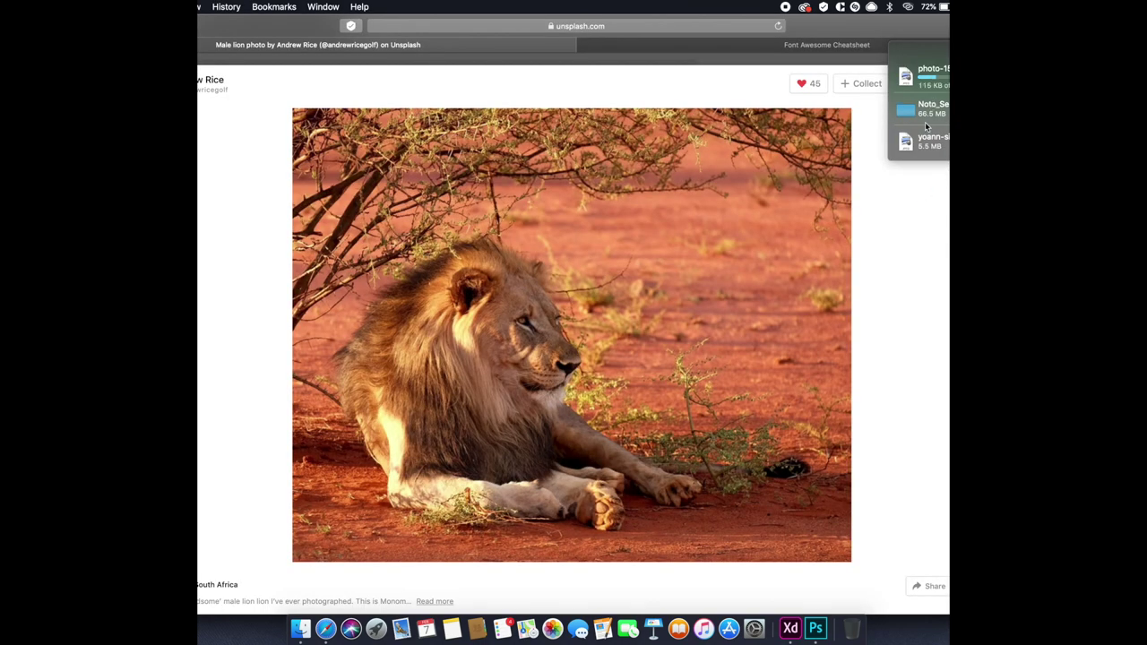
pyautogui.press('super+Tab')
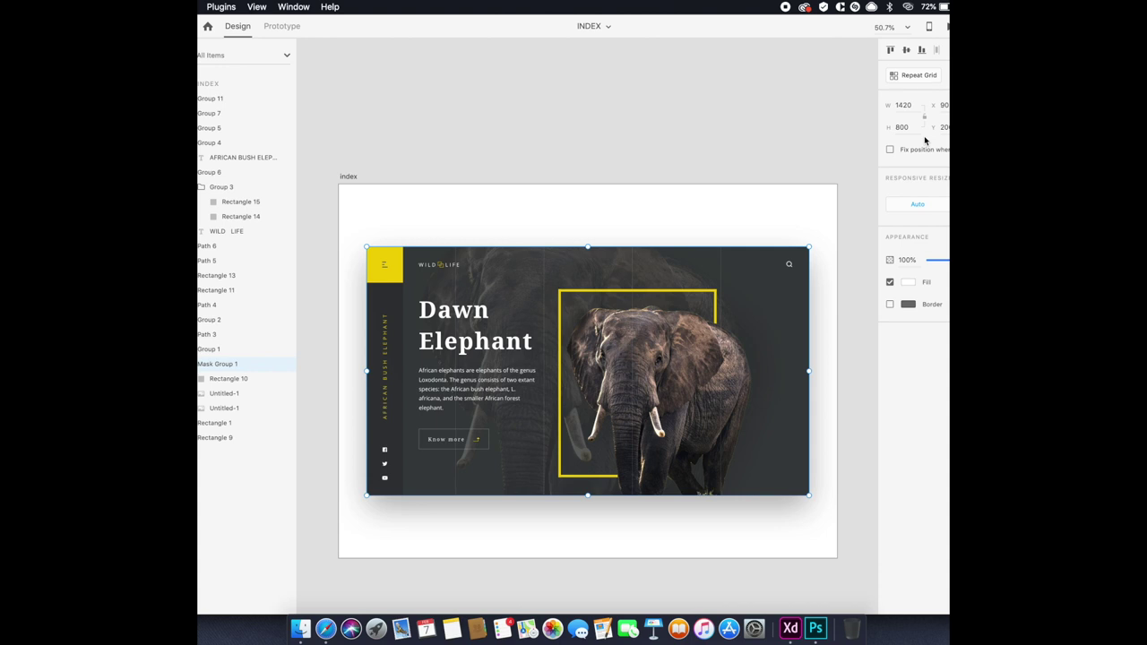
pyautogui.press('super+Tab')
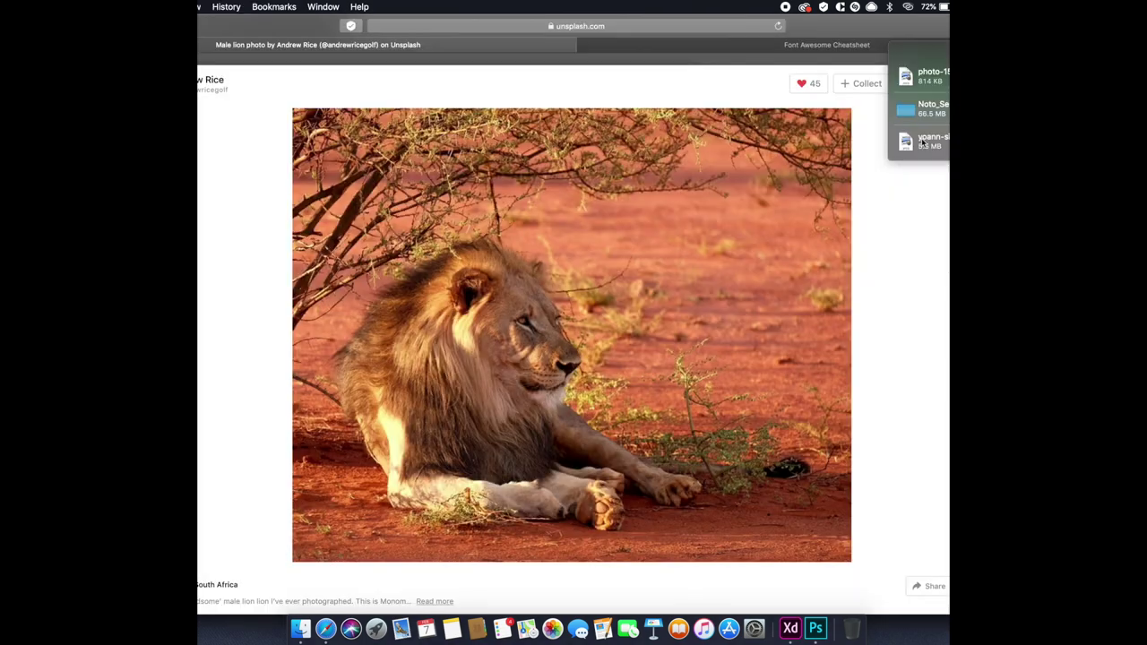
pyautogui.click(932, 77)
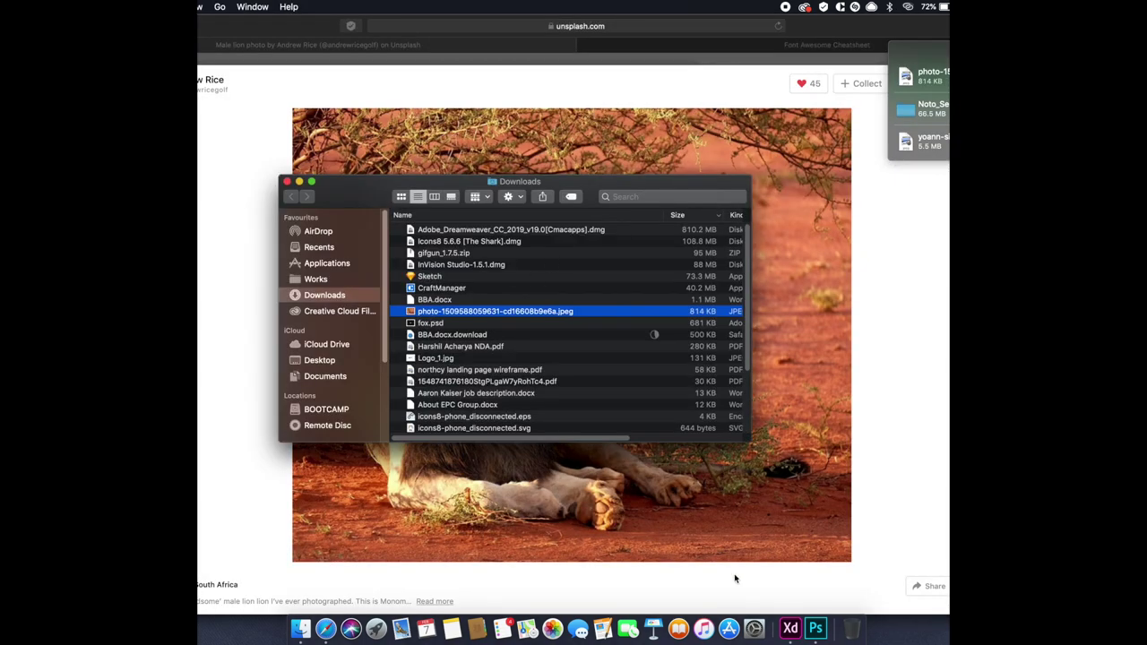
# Place the downloaded lion photo onto the new Photoshop canvas, enlarged and shifted right.
pyautogui.click(815, 628)
pyautogui.click(300, 629)
pyautogui.moveTo(495, 311); pyautogui.dragTo(501, 344)
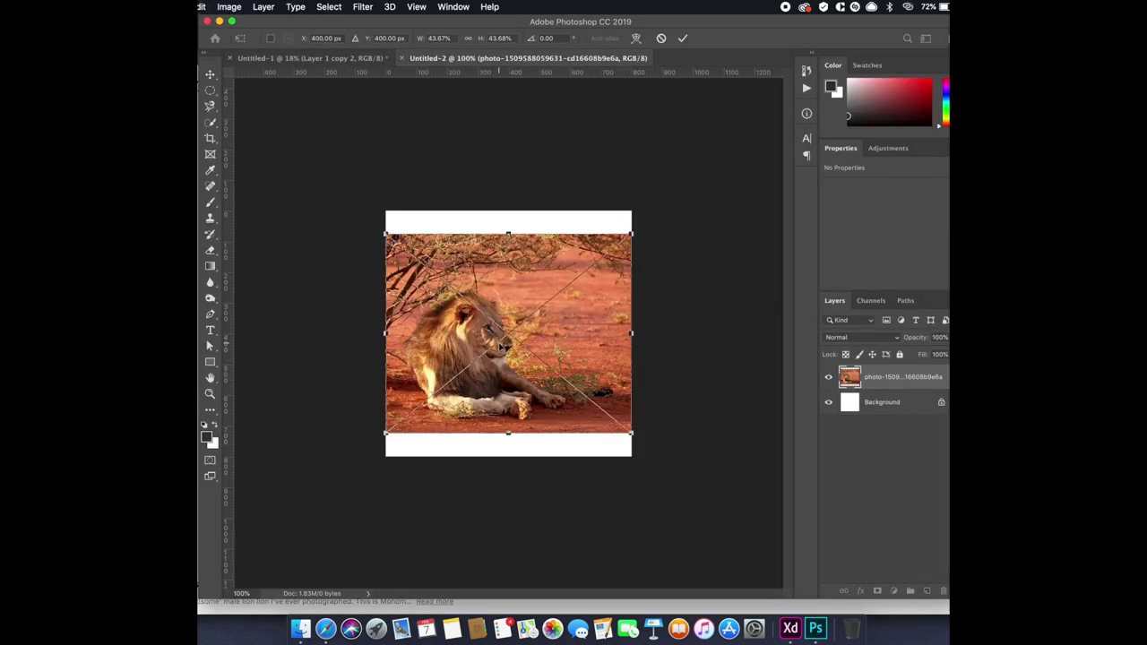
pyautogui.moveTo(633, 232); pyautogui.dragTo(659, 211)
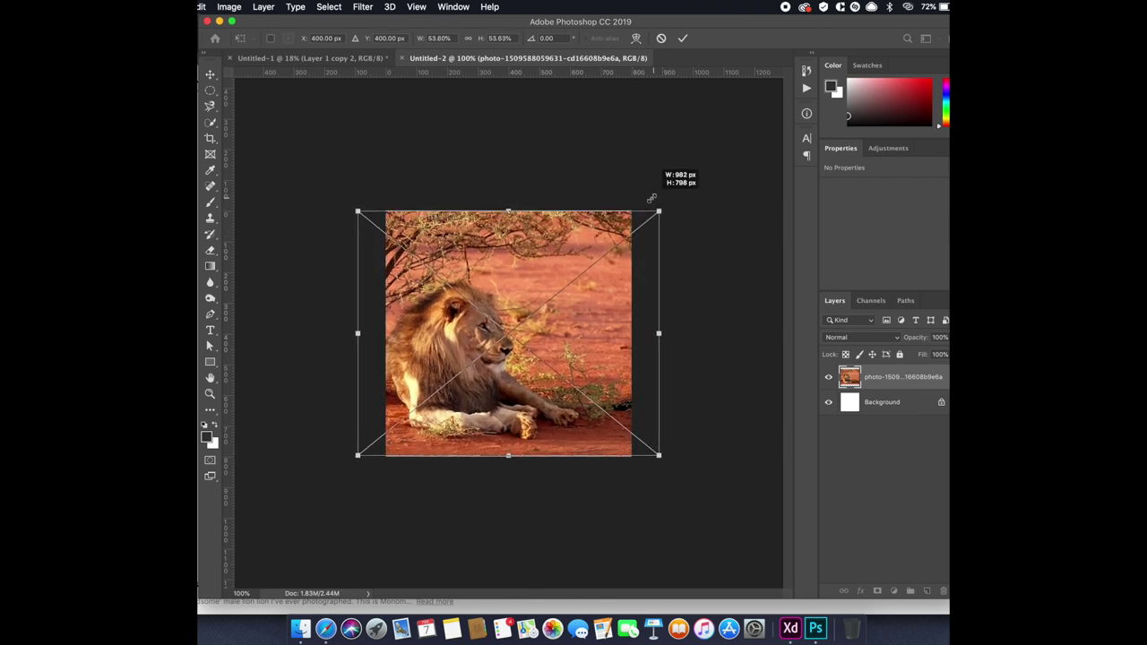
pyautogui.moveTo(585, 287); pyautogui.dragTo(610, 289)
pyautogui.press('Return')
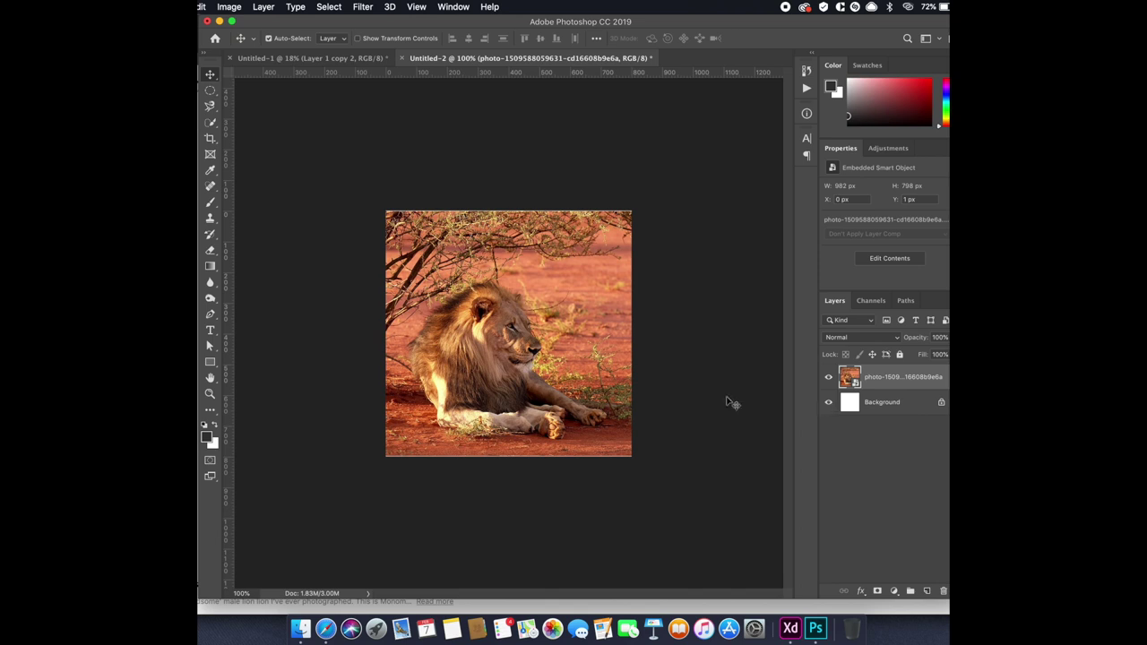
pyautogui.moveTo(495, 347); pyautogui.dragTo(511, 347)
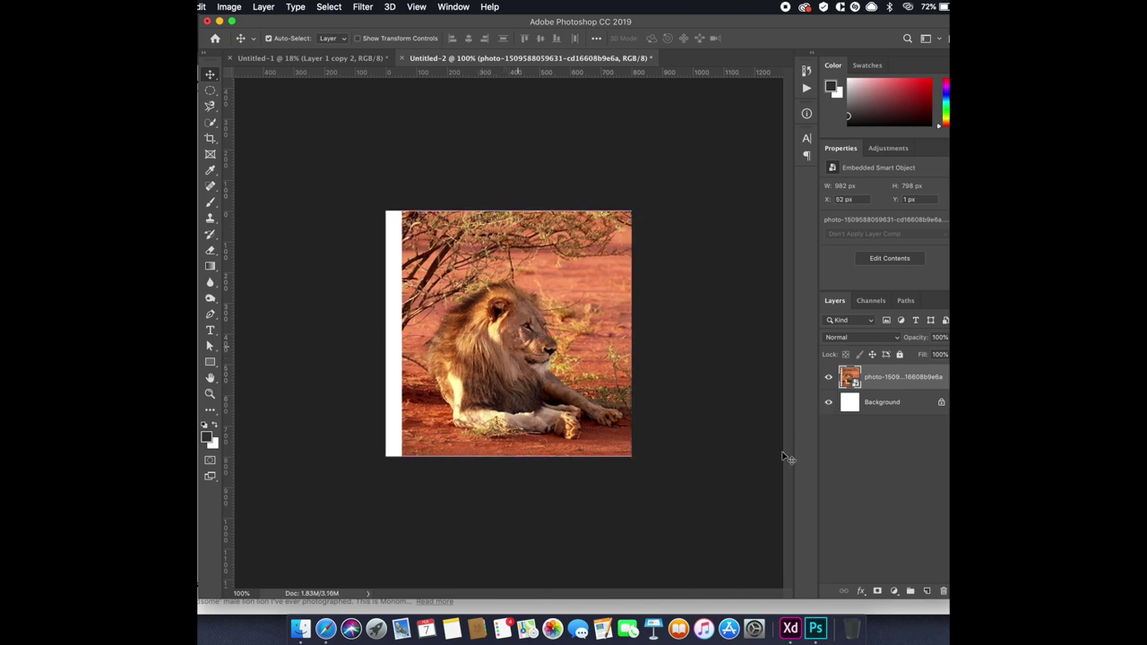
# Mask the lion layer with a gradient fading its left edge and hide the Background layer.
pyautogui.click(875, 591)
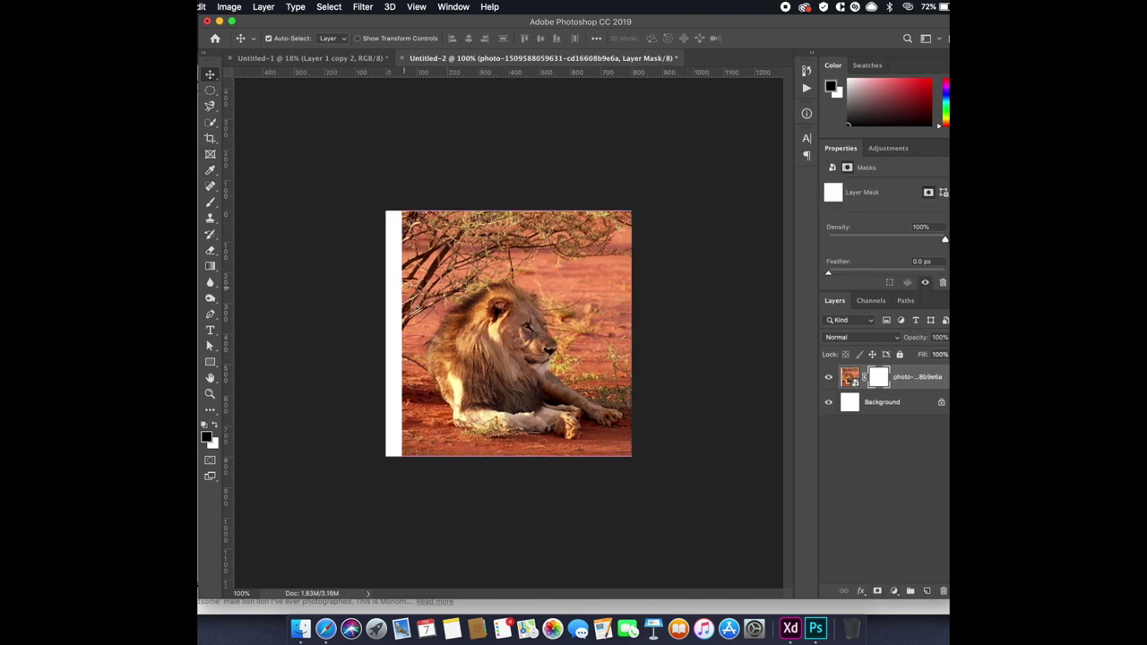
pyautogui.press('g')
pyautogui.moveTo(411, 337); pyautogui.dragTo(570, 330)
pyautogui.hotkey('ctrl', 'z')
pyautogui.moveTo(413, 341); pyautogui.dragTo(484, 342)
pyautogui.press('v')
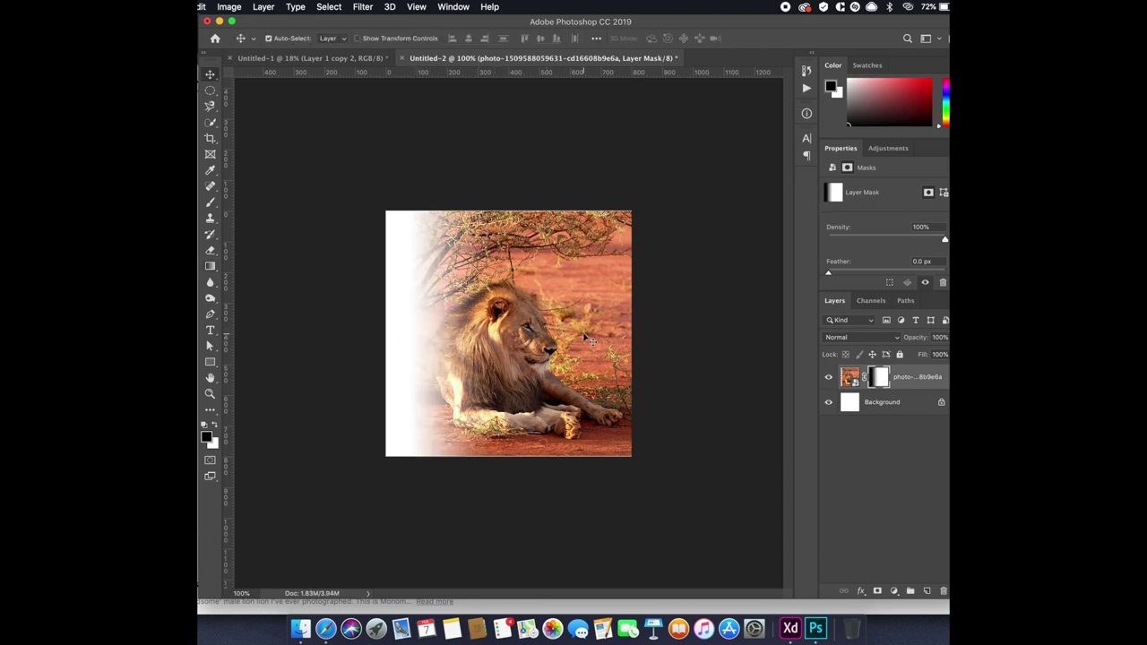
pyautogui.click(828, 402)
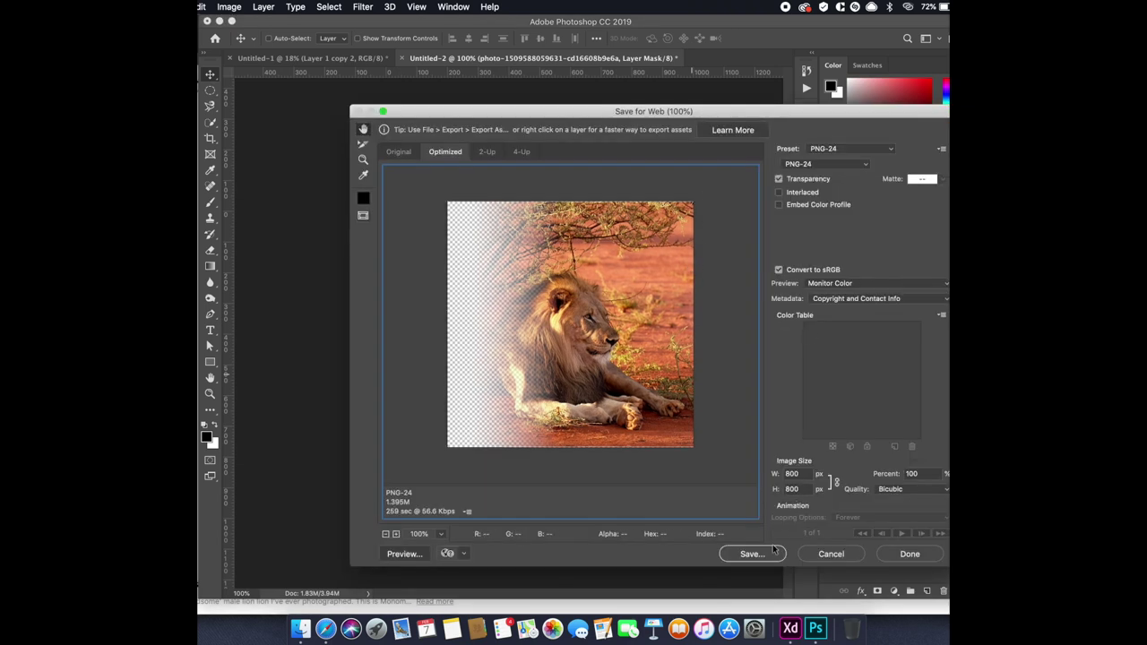
# Export the image for web as lion.png.
pyautogui.click(753, 553)
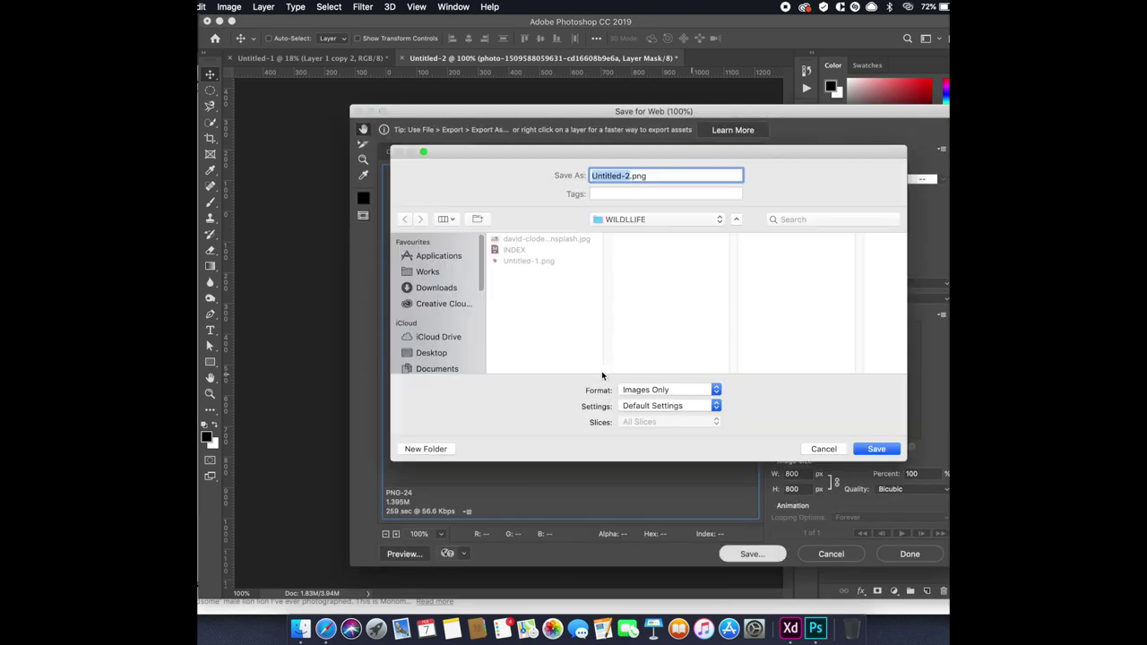
pyautogui.write('lion')
pyautogui.click(876, 452)
pyautogui.click(302, 630)
# Locate and preview lion.png in the Works > WILDLIFE folder.
pyautogui.click(316, 279)
pyautogui.doubleClick(422, 248)
pyautogui.doubleClick(486, 361)
pyautogui.click(449, 345)
pyautogui.press('space')
pyautogui.press('space')
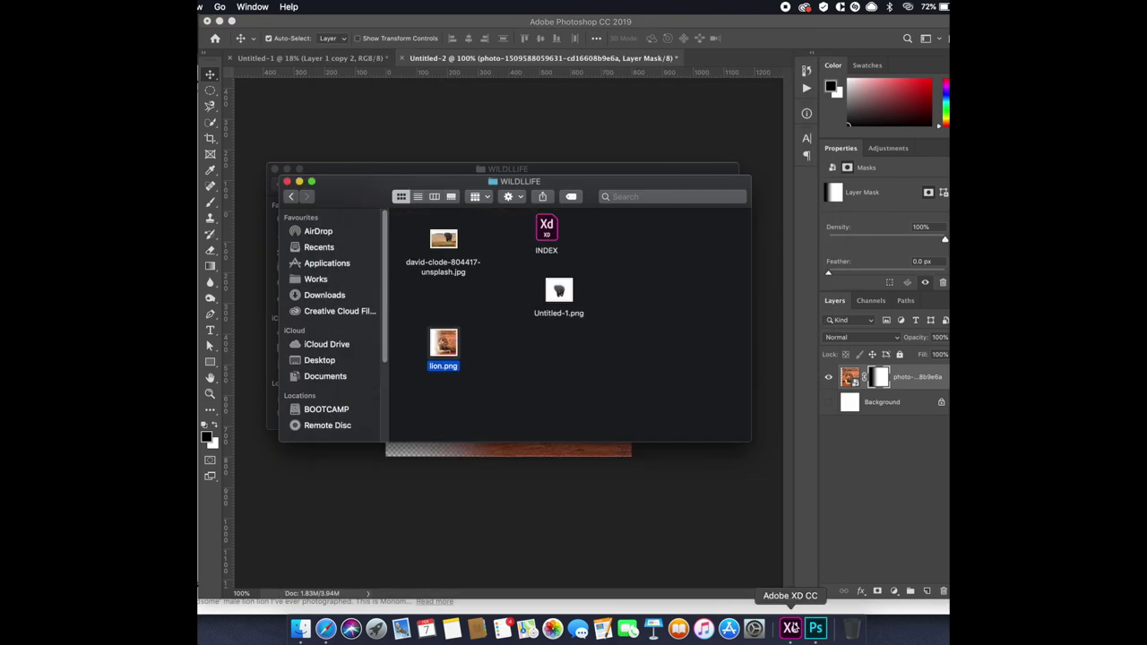
pyautogui.click(791, 628)
# Place lion.png on the hero, shrink it and move it to the right edge.
pyautogui.press('super+Tab')
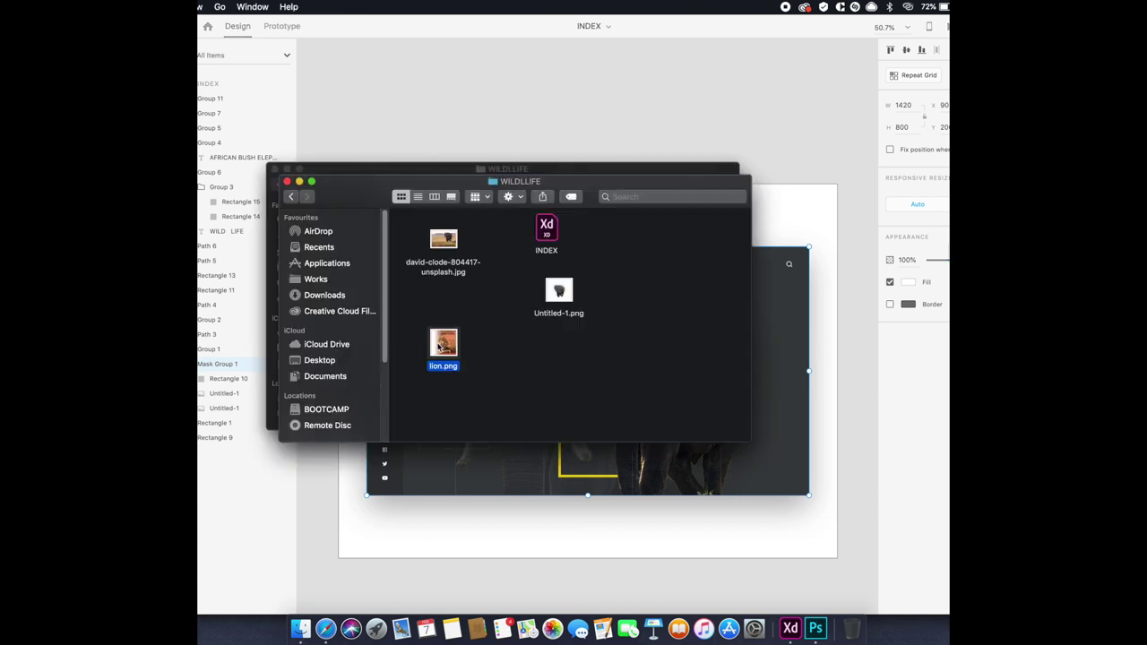
pyautogui.moveTo(441, 345); pyautogui.dragTo(771, 352)
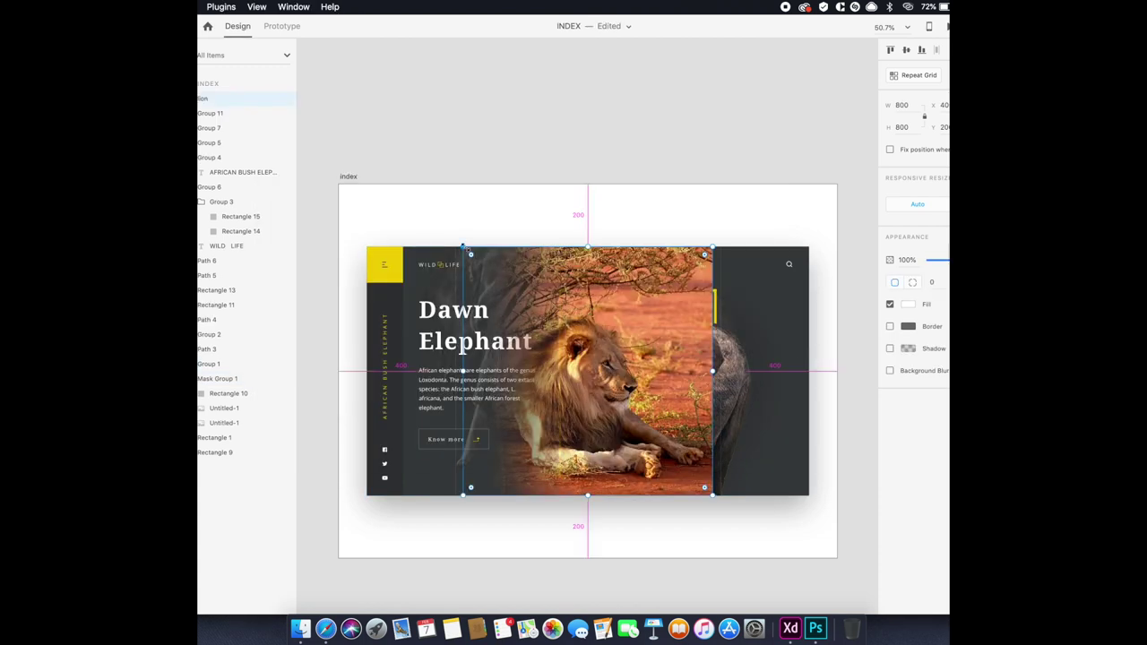
pyautogui.moveTo(463, 248); pyautogui.dragTo(546, 330)
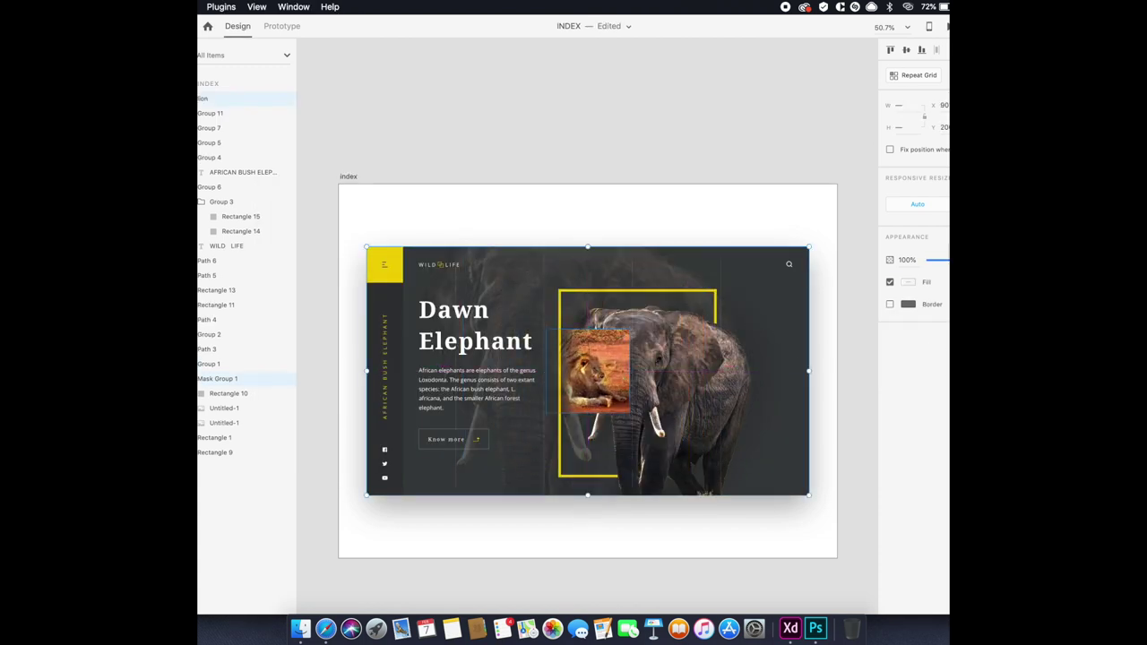
pyautogui.moveTo(591, 367); pyautogui.dragTo(772, 371)
pyautogui.click(837, 379)
pyautogui.hscroll(3, 693, 383)
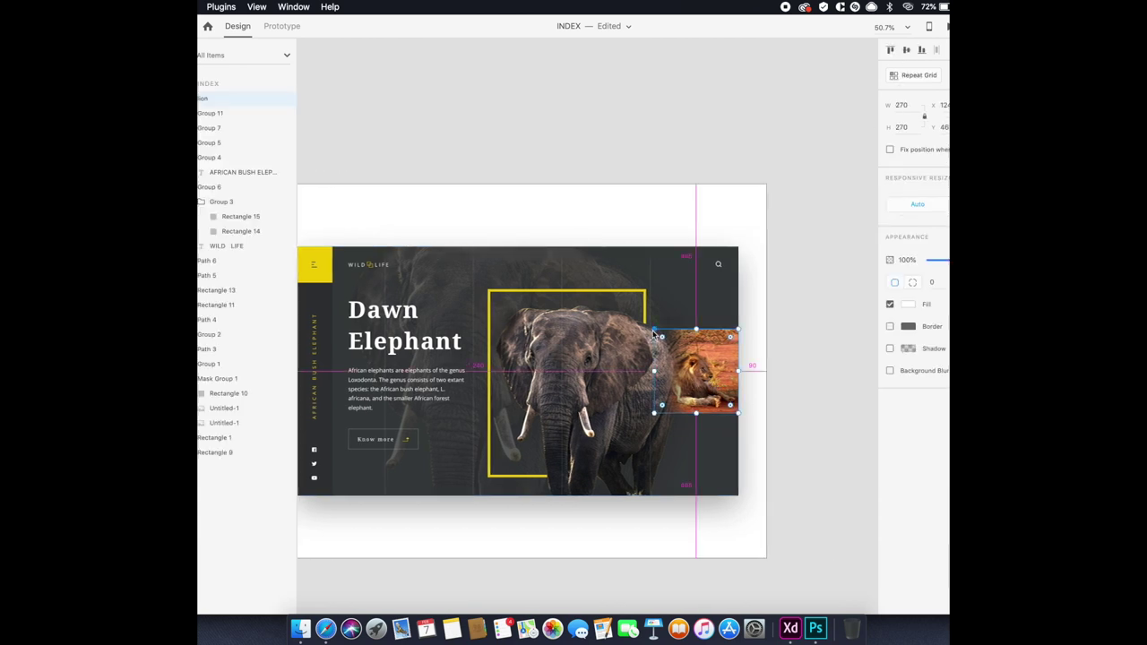
pyautogui.moveTo(692, 383); pyautogui.dragTo(708, 372)
# Shrink the lion slightly, set it flush to the right edge, and set its opacity to 67%.
pyautogui.click(715, 315)
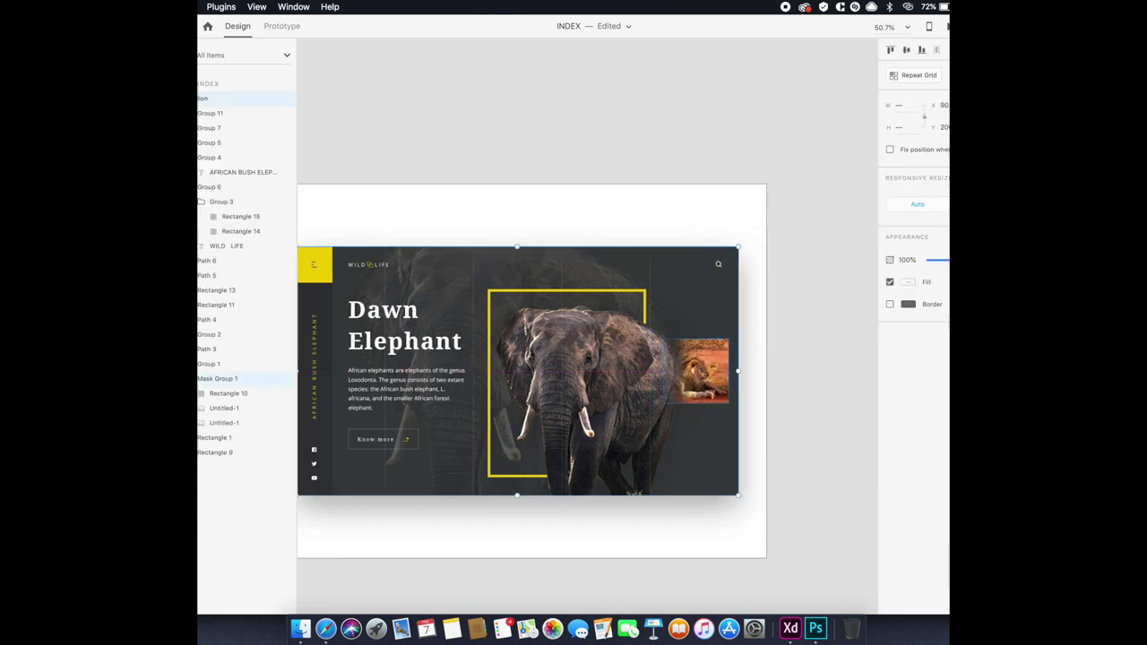
pyautogui.click(798, 328)
pyautogui.scroll(2, 715, 380)
pyautogui.scroll(2, 714, 380)
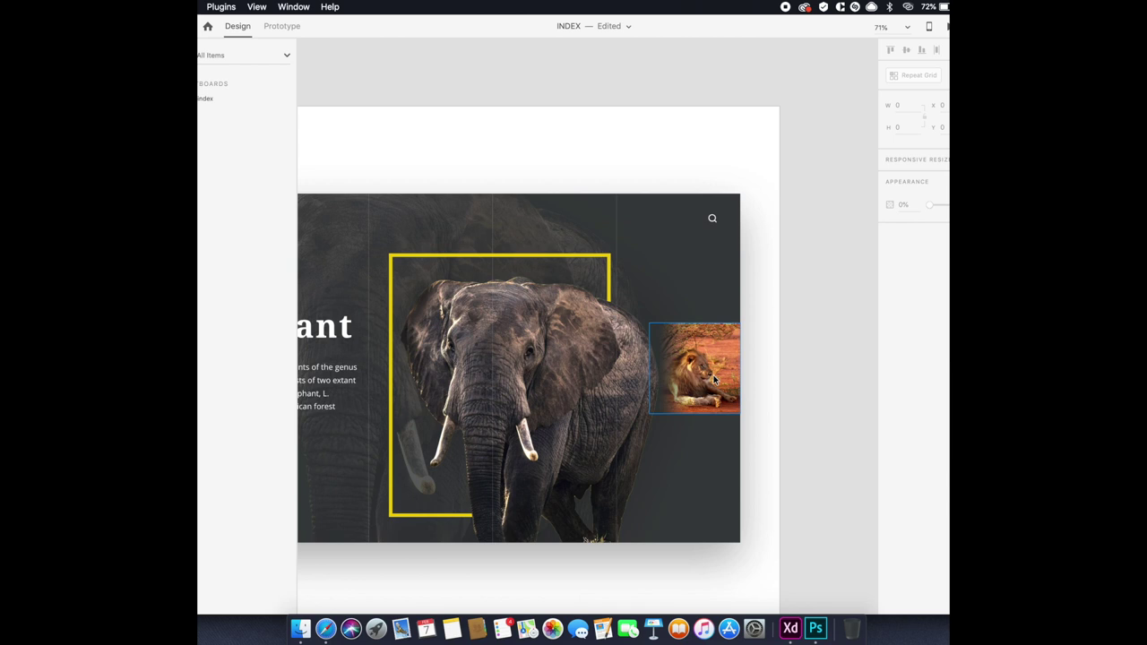
pyautogui.click(714, 380)
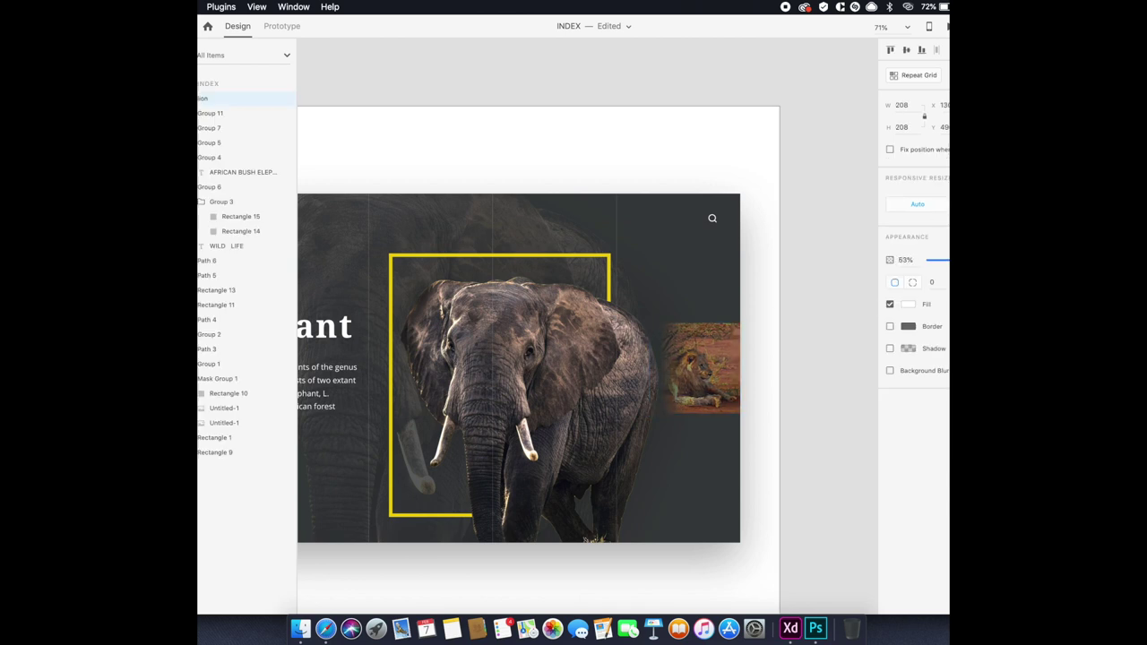
pyautogui.click(789, 395)
pyautogui.click(660, 327)
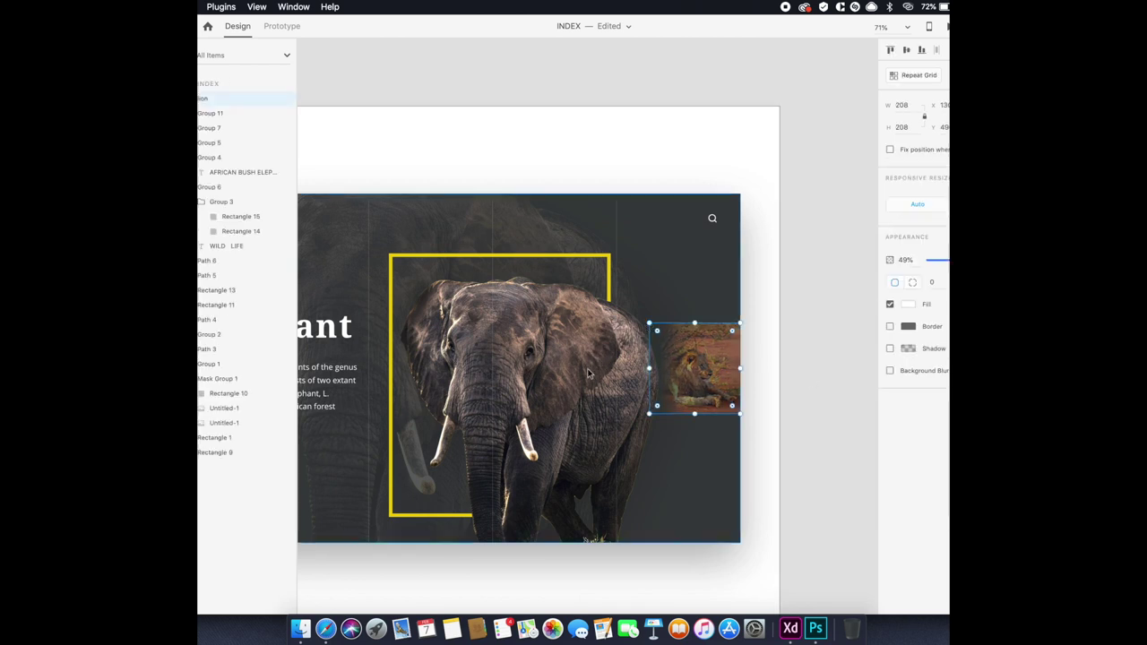
pyautogui.moveTo(651, 328); pyautogui.dragTo(655, 330)
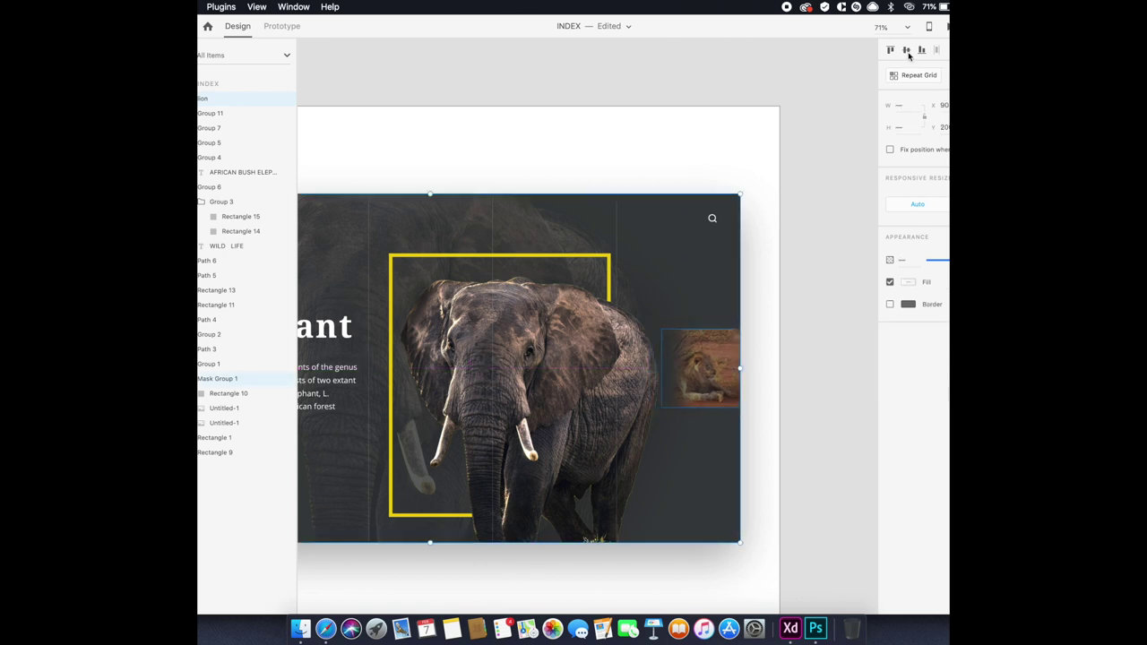
pyautogui.moveTo(681, 404); pyautogui.dragTo(698, 405)
pyautogui.moveTo(946, 260); pyautogui.dragTo(948, 260)
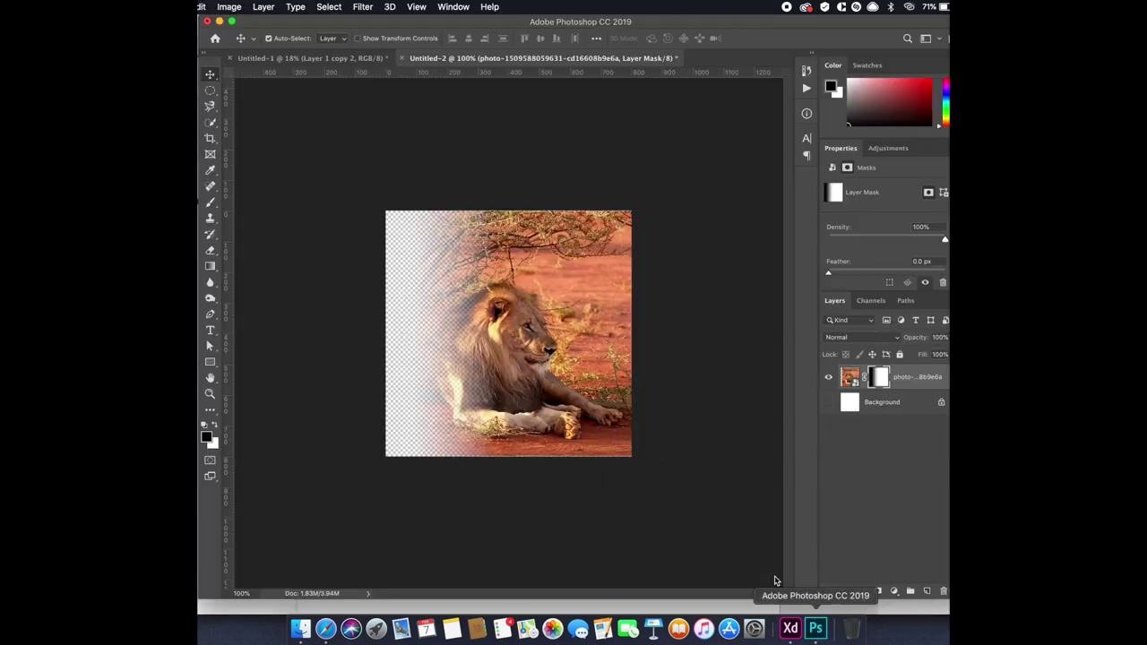
# Replace the lion's mask with a new left-to-right transparent gradient, keeping Background hidden.
pyautogui.hotkey('ctrl', 'z')
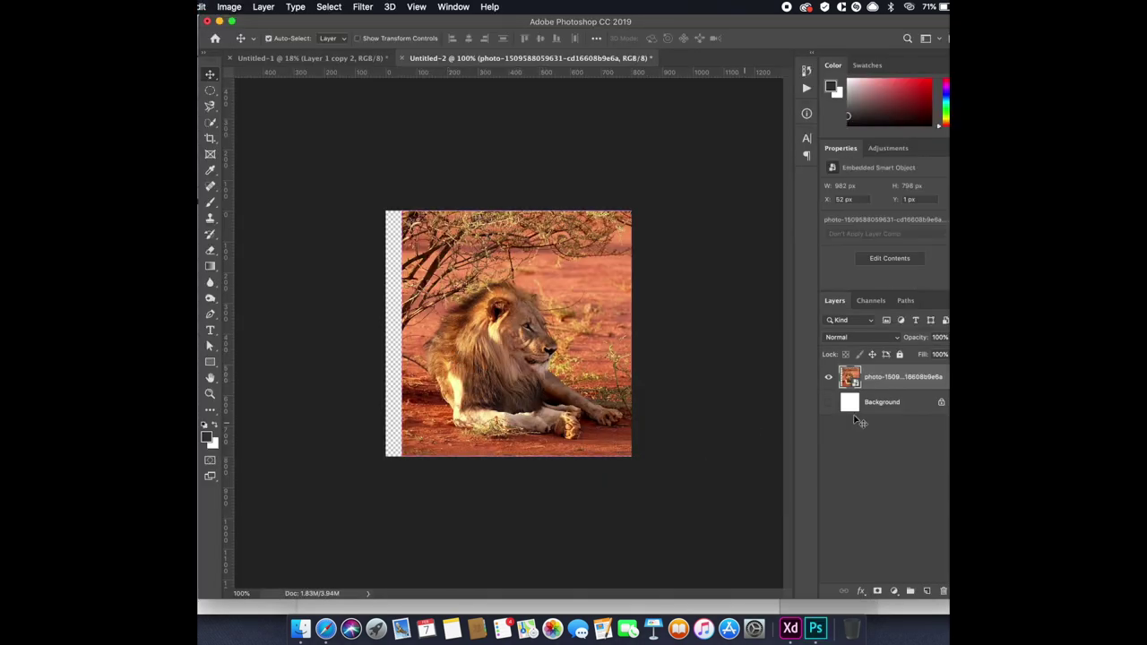
pyautogui.press('g')
pyautogui.click(876, 591)
pyautogui.moveTo(547, 335); pyautogui.dragTo(610, 335)
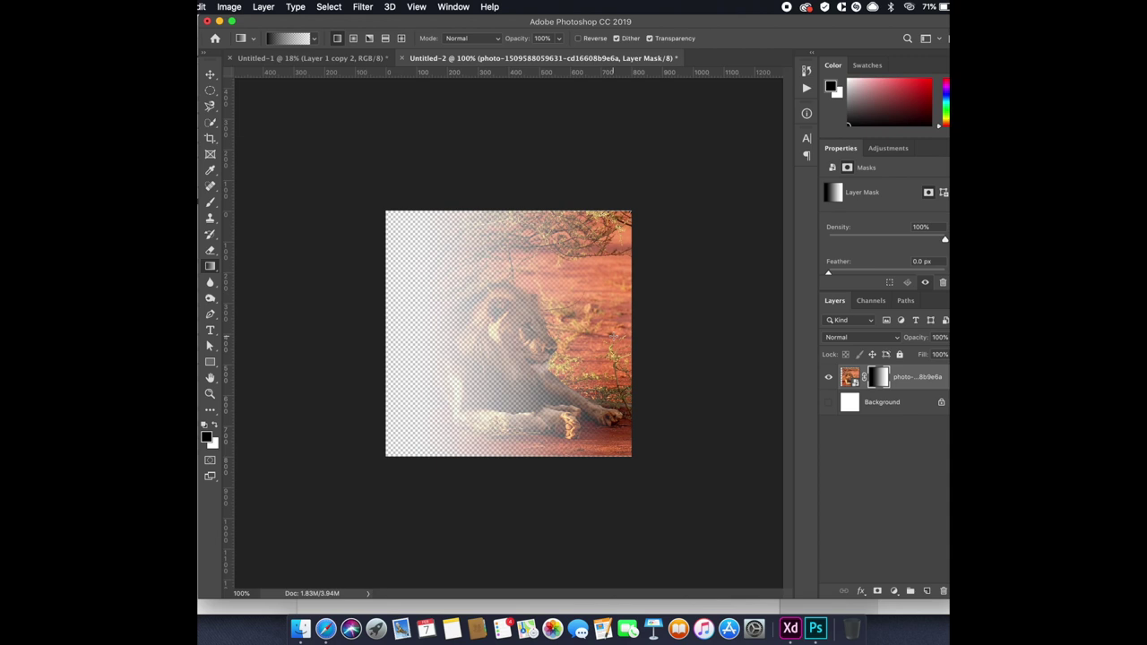
pyautogui.click(829, 403)
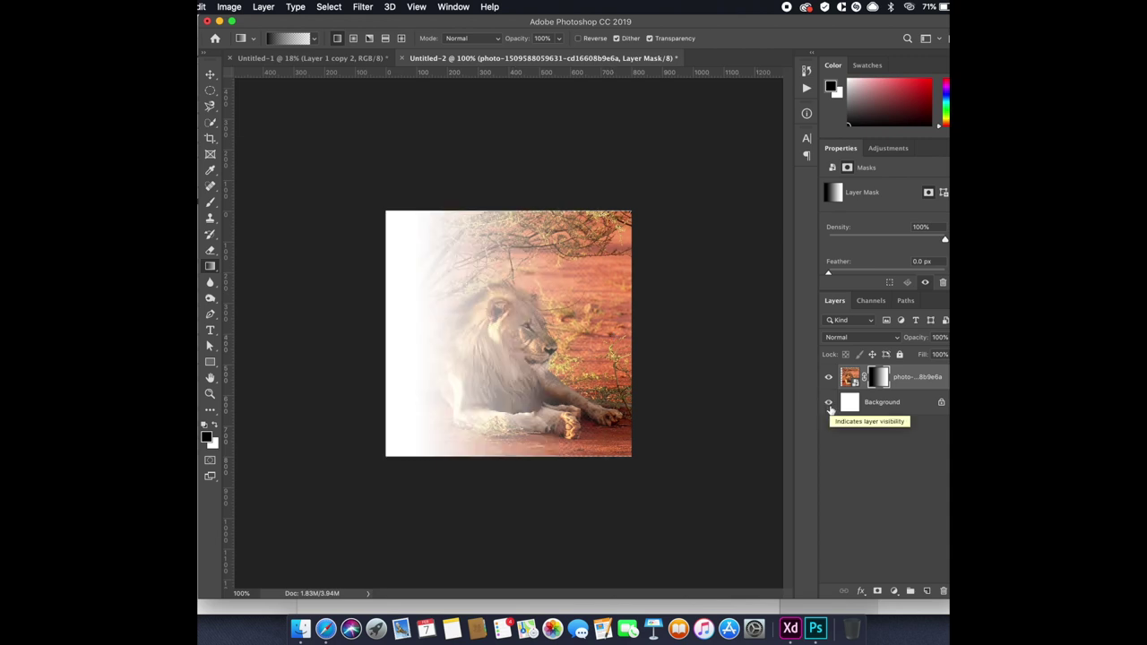
pyautogui.click(828, 404)
# Save for Web as lion.png, replacing the existing file.
pyautogui.press('super+alt+shift+s')
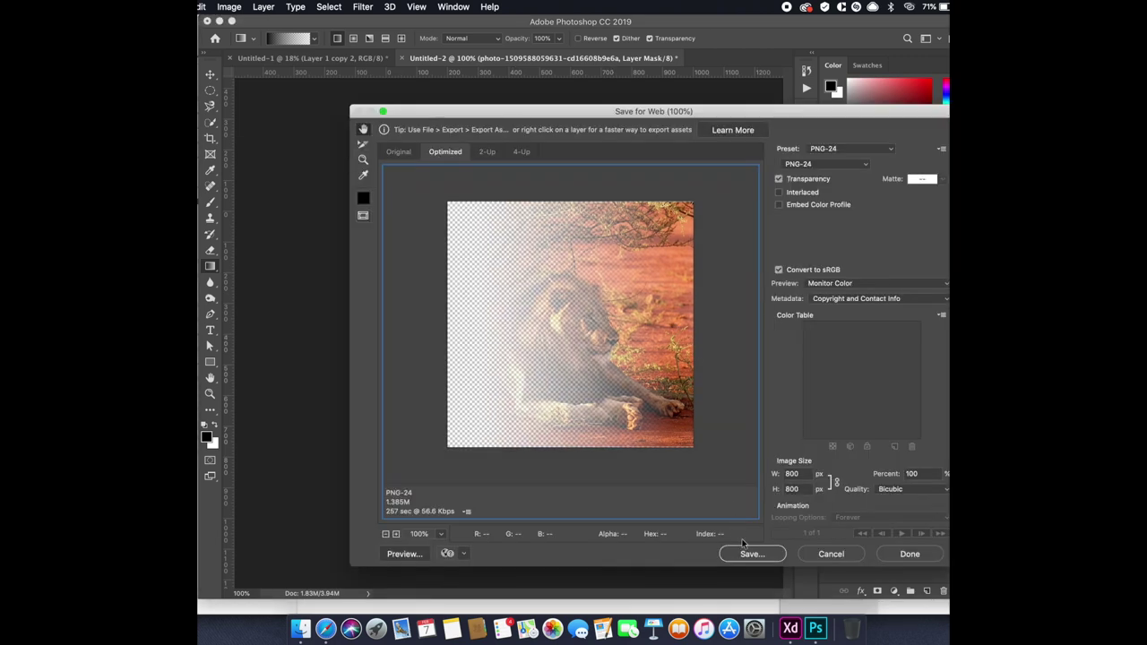
pyautogui.click(751, 554)
pyautogui.write('lion')
pyautogui.press('Return')
pyautogui.click(736, 327)
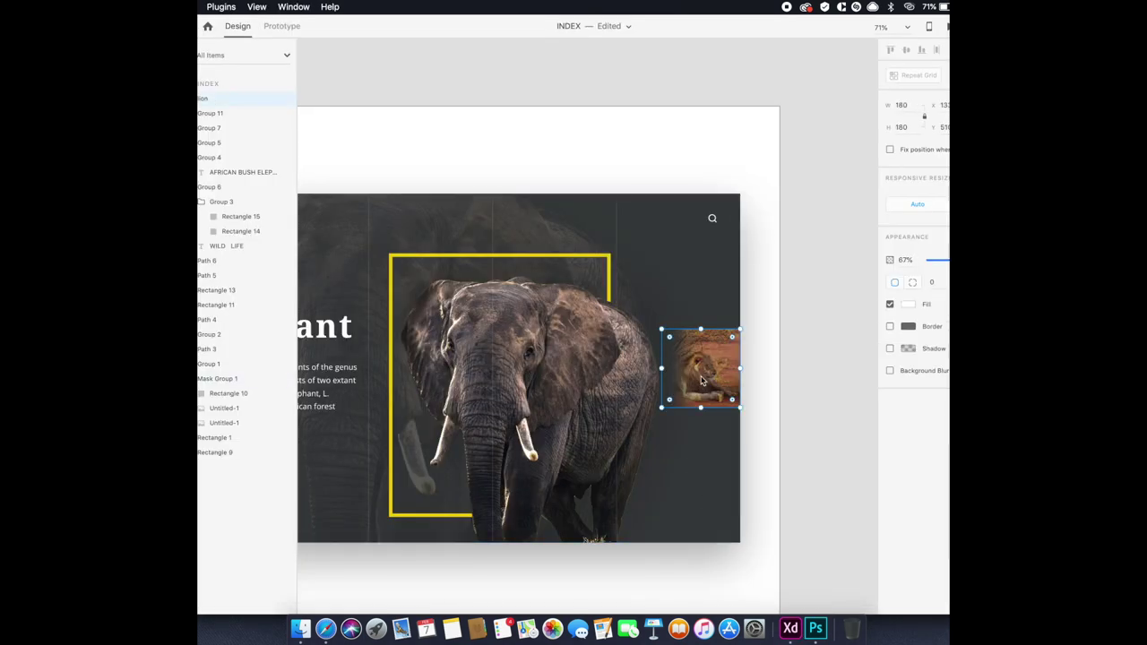
# Delete the old lion and select the elephant image inside the hero group.
pyautogui.press('Delete')
pyautogui.click(300, 628)
pyautogui.click(581, 347)
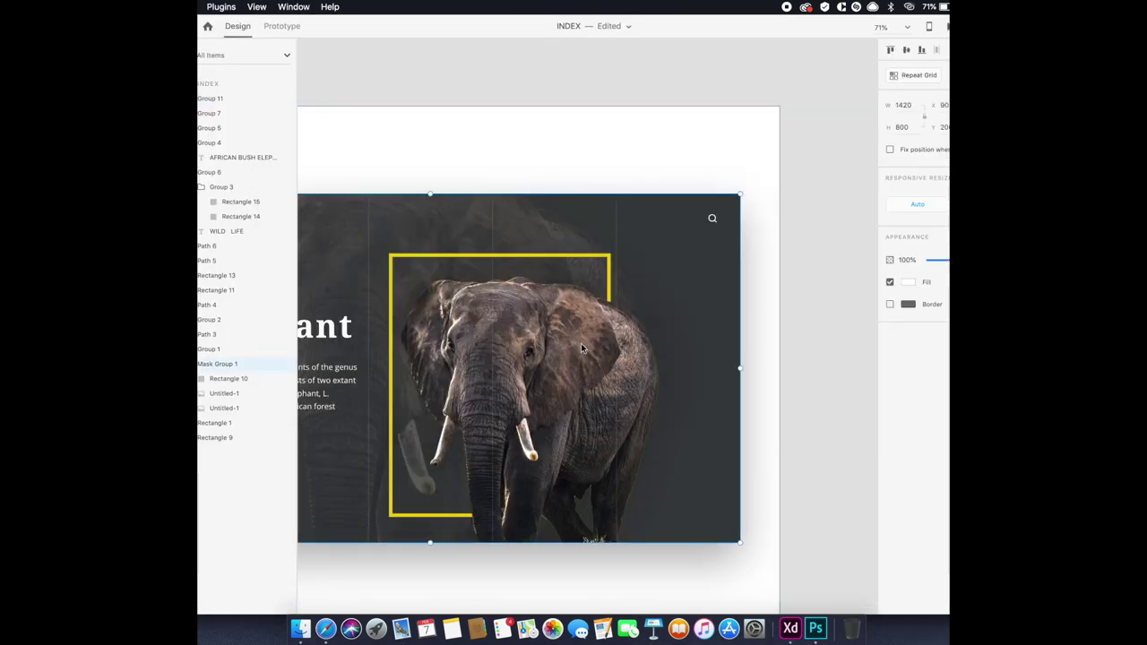
pyautogui.doubleClick(581, 345)
pyautogui.click(714, 304)
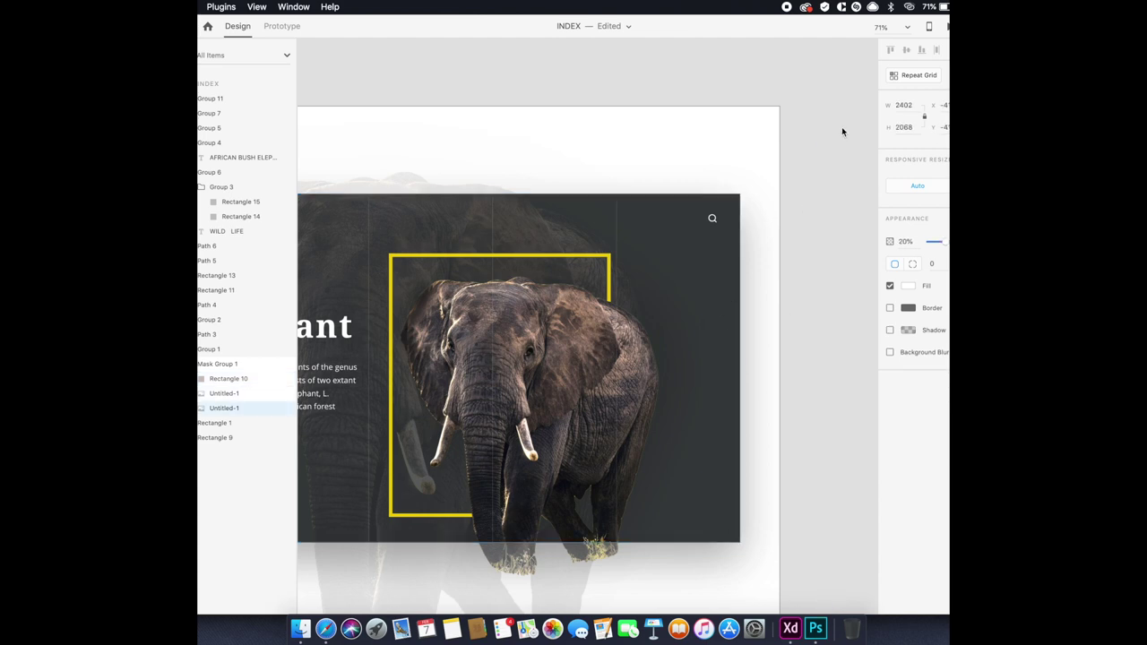
pyautogui.press('super+0')
pyautogui.scroll(5, 686, 279)
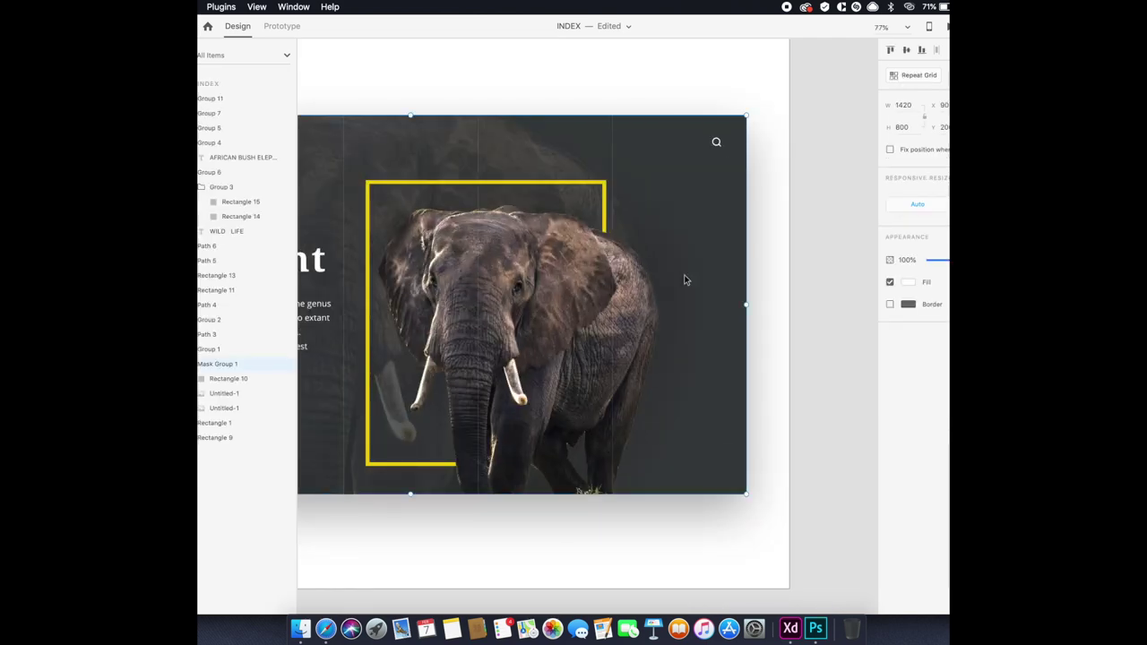
# Paste the updated lion at 180 × 180 on the right edge with lowered opacity.
pyautogui.press('super+v')
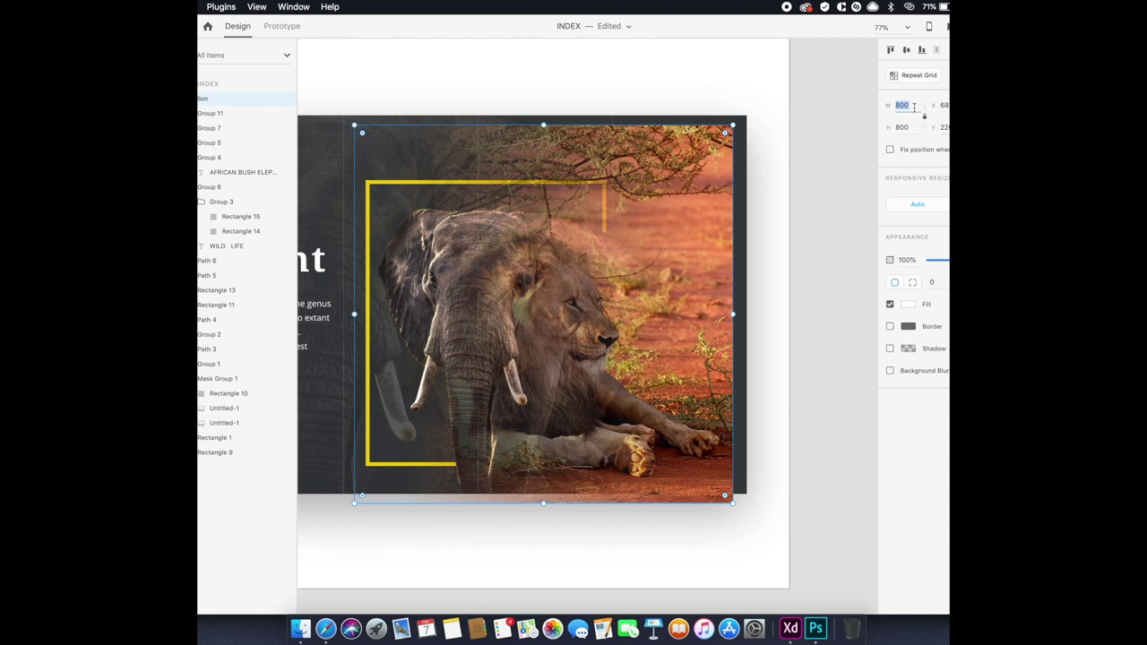
pyautogui.press('Return')
pyautogui.moveTo(394, 162); pyautogui.dragTo(729, 302)
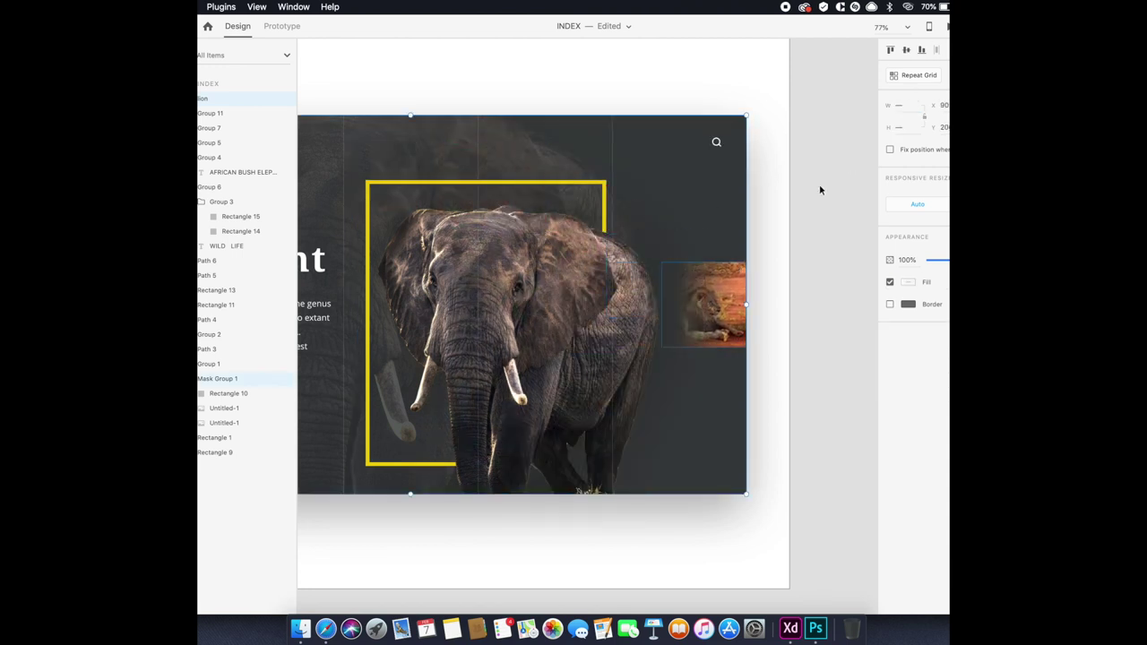
pyautogui.press('5')
pyautogui.press('7')
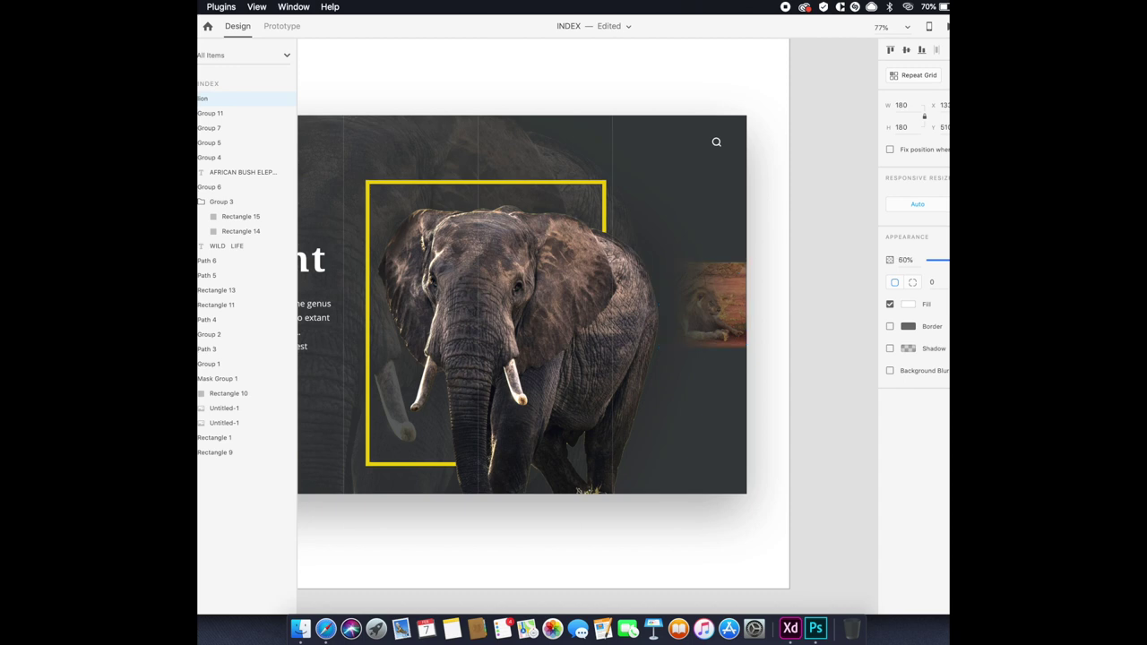
pyautogui.press('Escape')
# Nudge the elephant left and back right, then select the yellow frame's bars.
pyautogui.scroll(5, 707, 317)
pyautogui.click(603, 320)
pyautogui.scroll(-5, 628, 307)
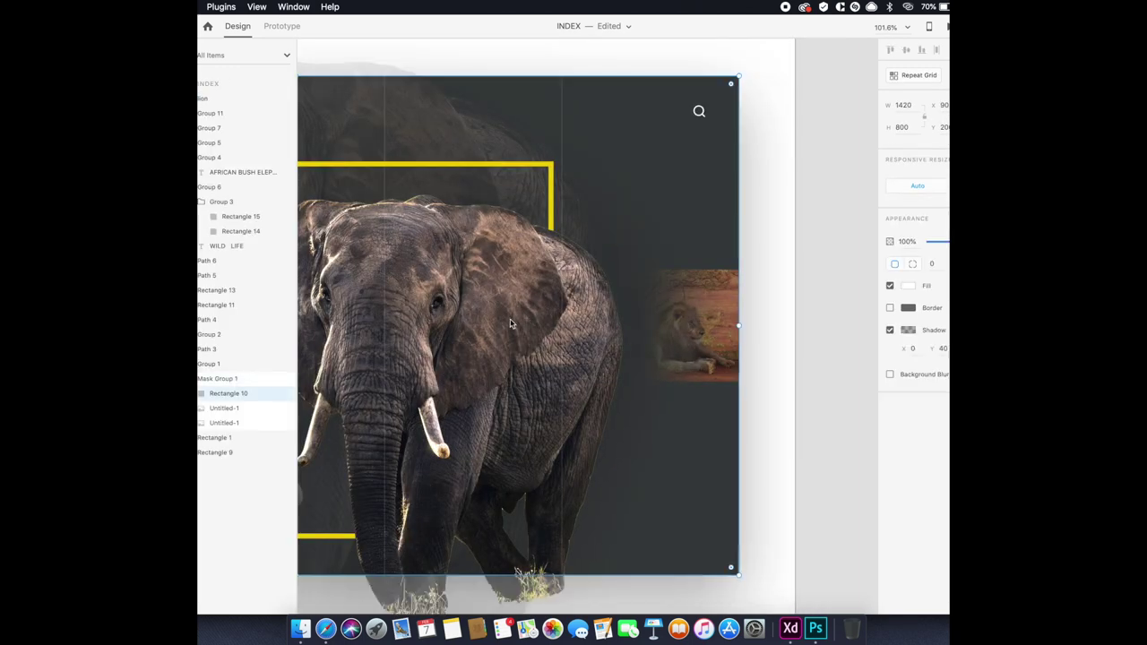
pyautogui.hotkey('shift', 'Left')
pyautogui.hotkey('shift', 'Left')
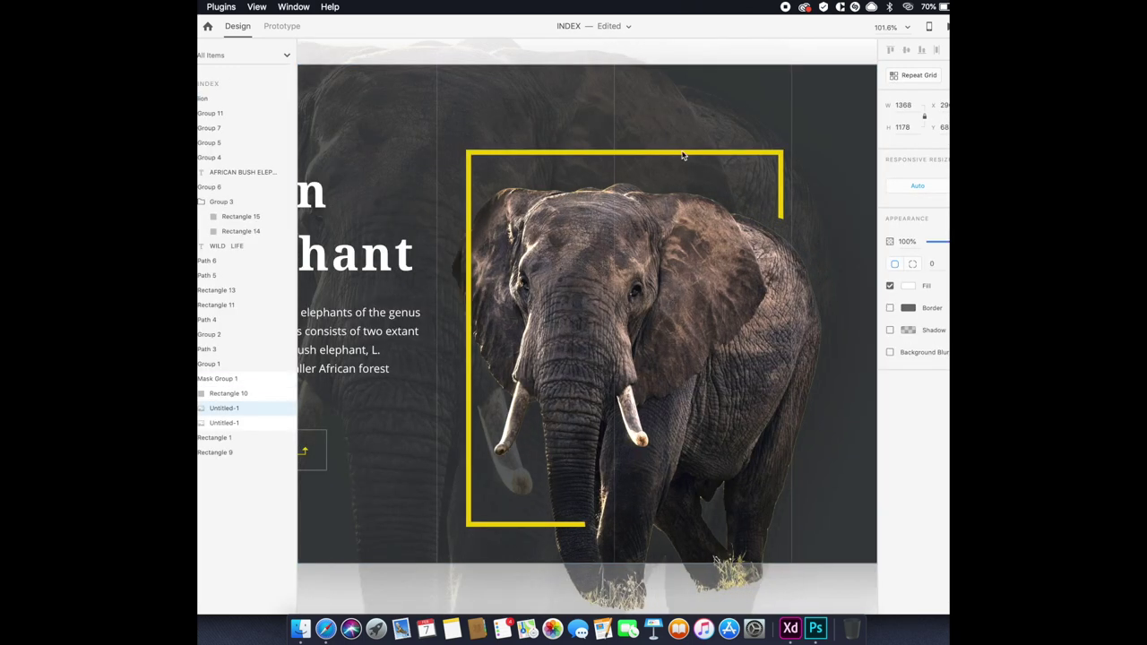
pyautogui.hotkey('shift', 'Right')
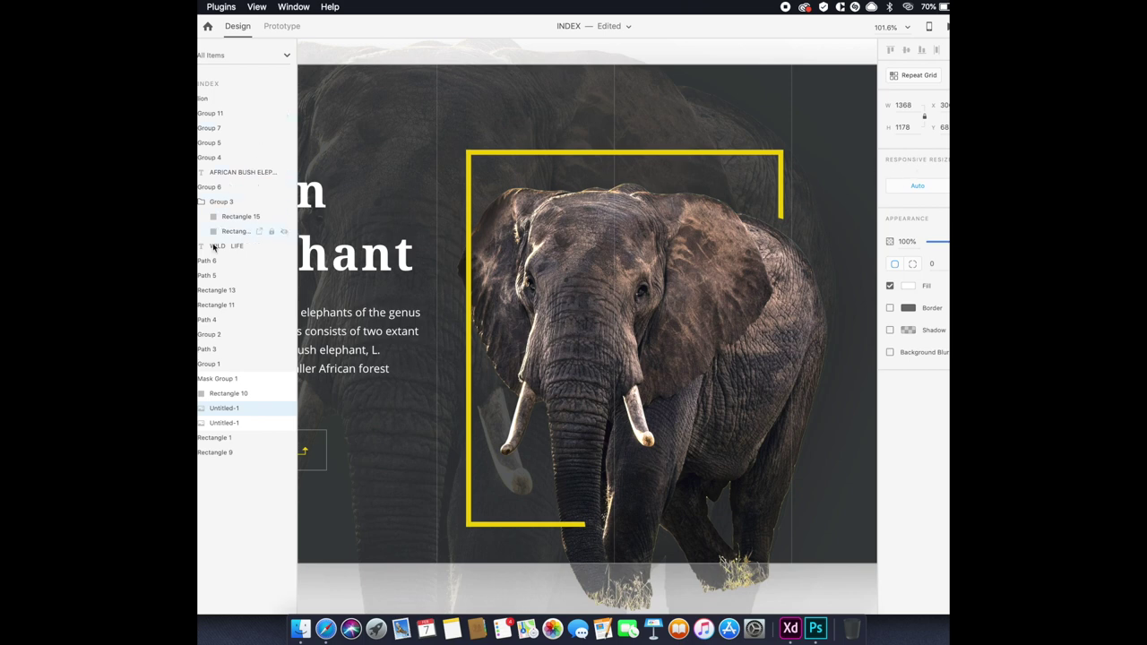
pyautogui.click(621, 153)
pyautogui.keyDown('shift'); pyautogui.click(468, 180); pyautogui.keyUp('shift')
# Group the four yellow bars into one frame and shift it slightly left.
pyautogui.keyDown('shift'); pyautogui.click(781, 184); pyautogui.keyUp('shift')
pyautogui.keyDown('shift'); pyautogui.click(567, 524); pyautogui.keyUp('shift')
pyautogui.press('super+g')
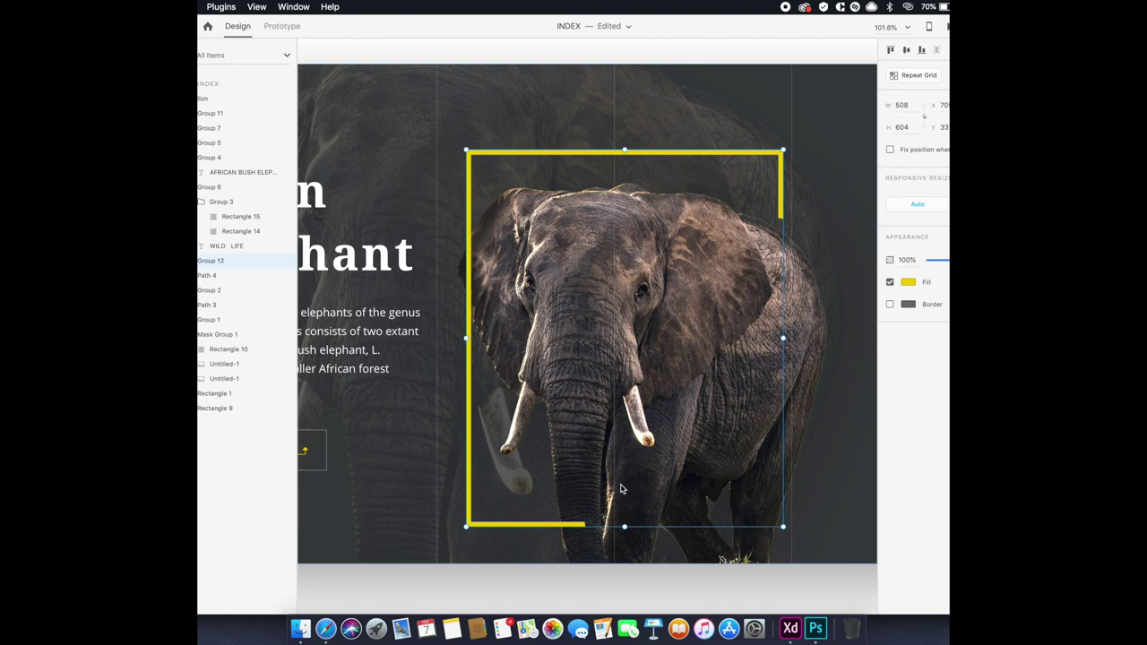
pyautogui.press('super+0')
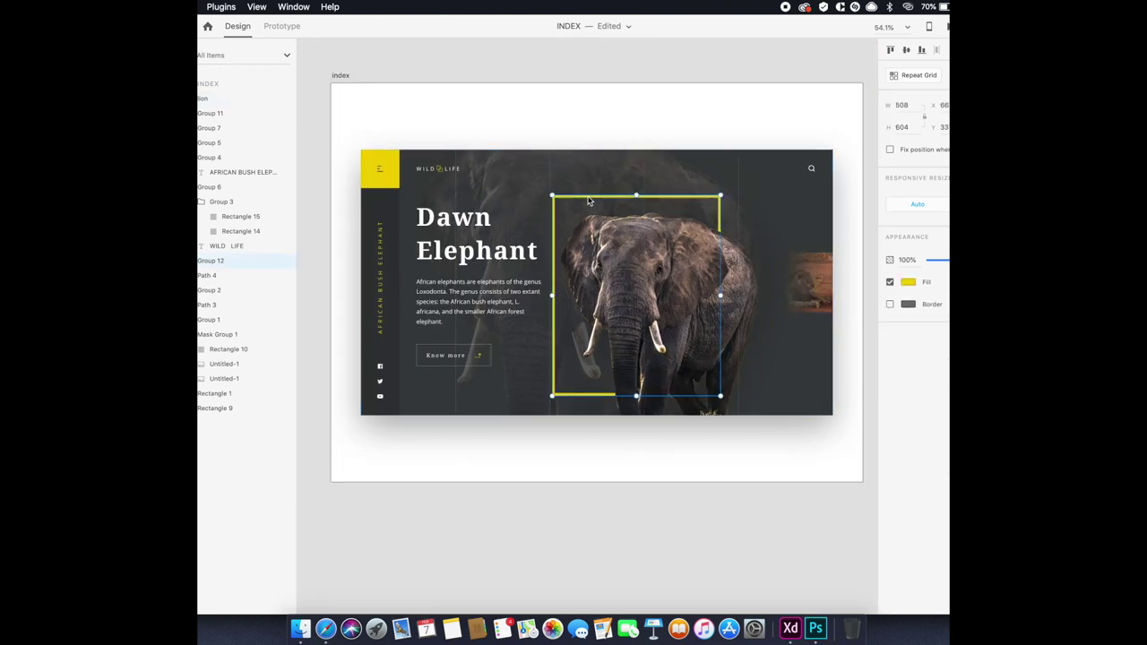
pyautogui.moveTo(589, 200); pyautogui.dragTo(586, 201)
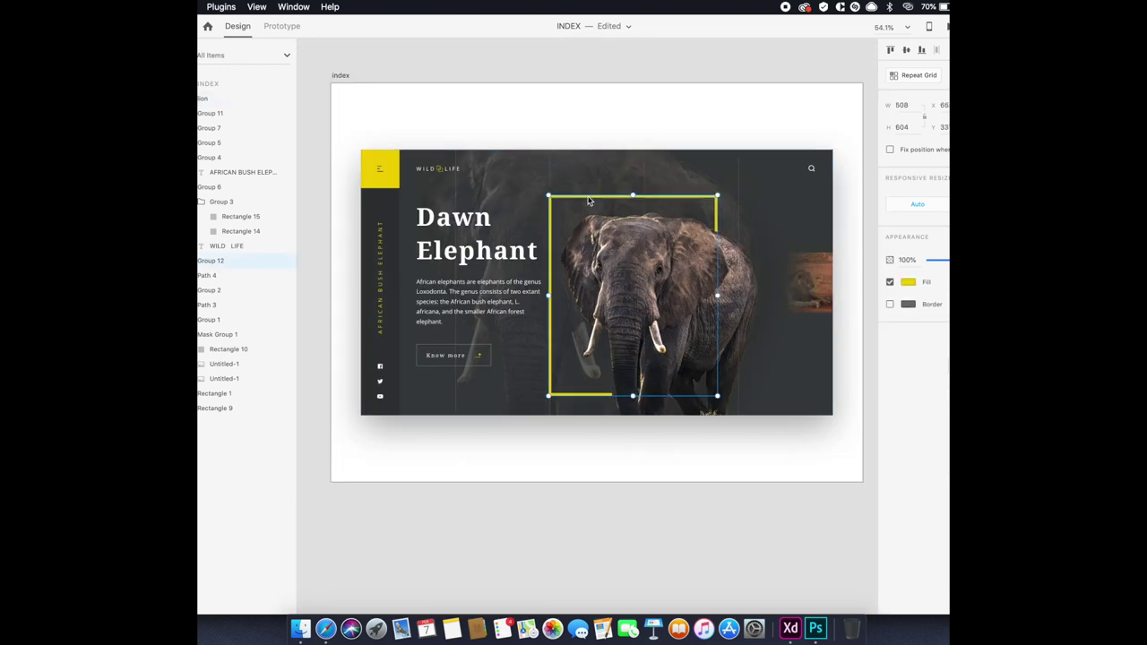
# Check the masked elephant image, clear the selection and save the document.
pyautogui.doubleClick(733, 266)
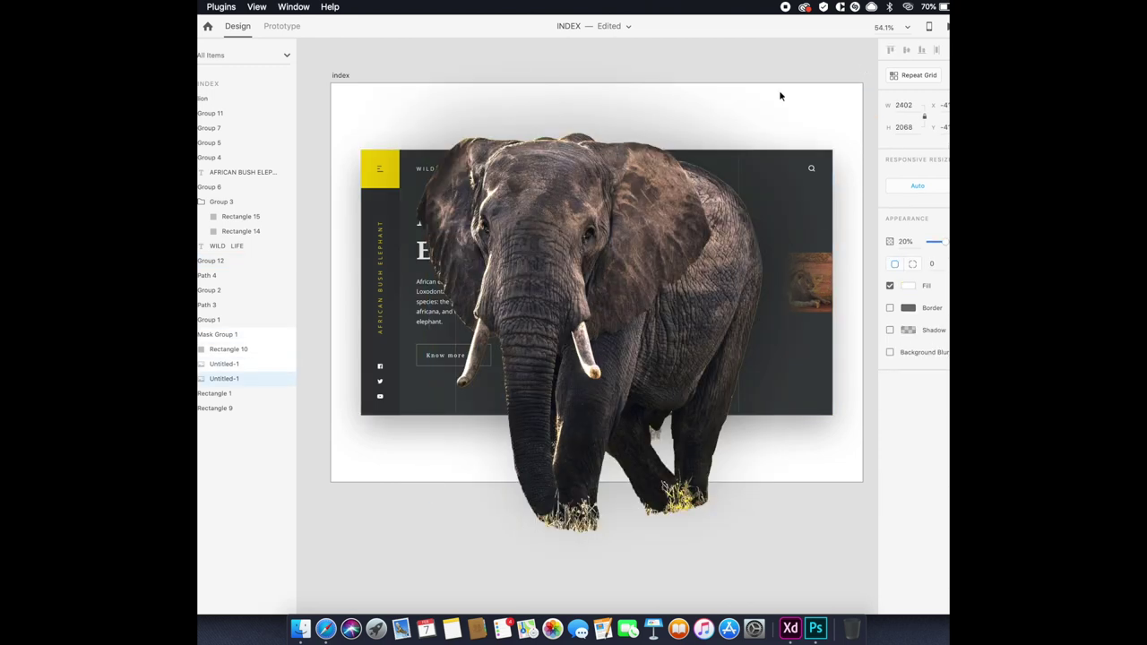
pyautogui.click(210, 127)
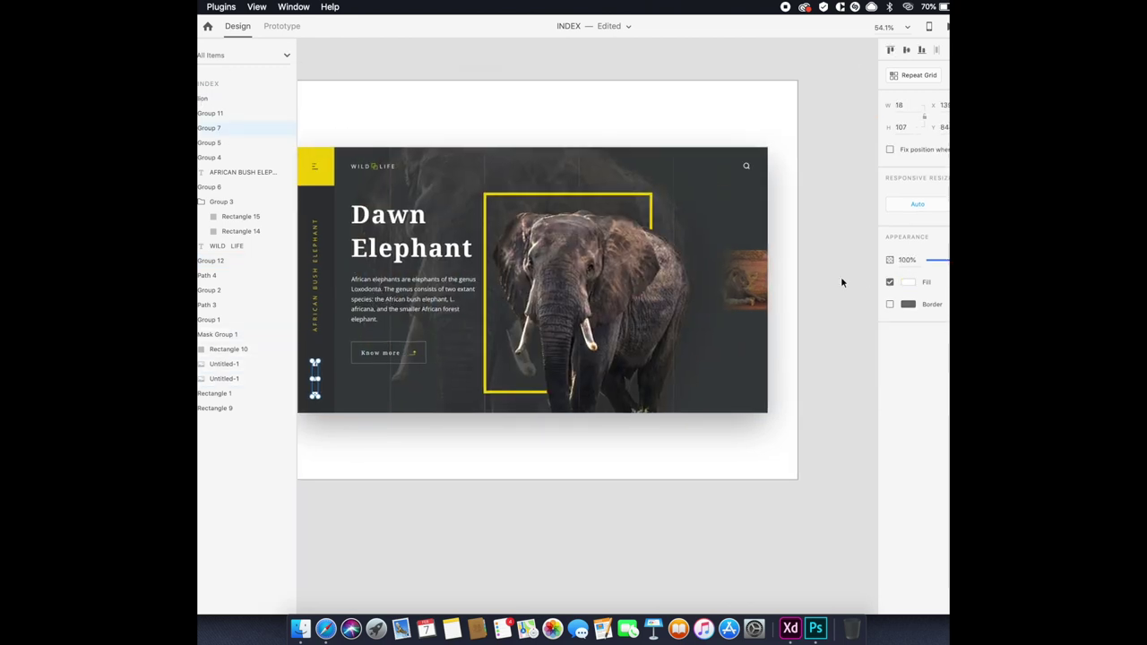
pyautogui.click(841, 276)
pyautogui.press('super+s')
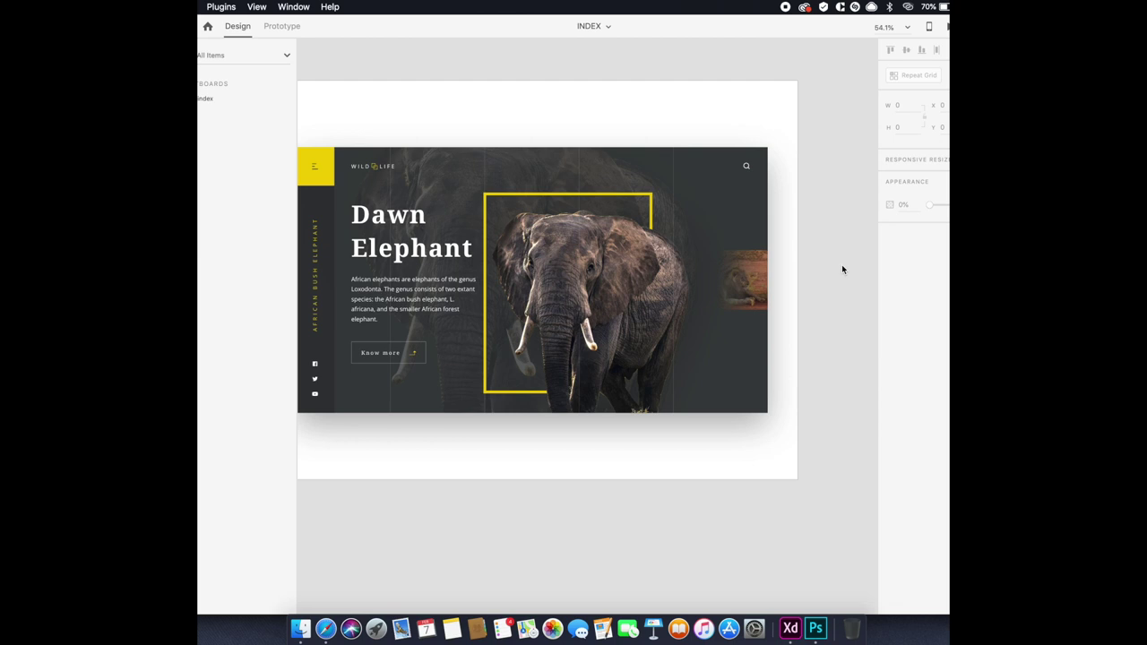
# Draw a white circle over the lion thumbnail.
pyautogui.click(743, 277)
pyautogui.scroll(3, 748, 276)
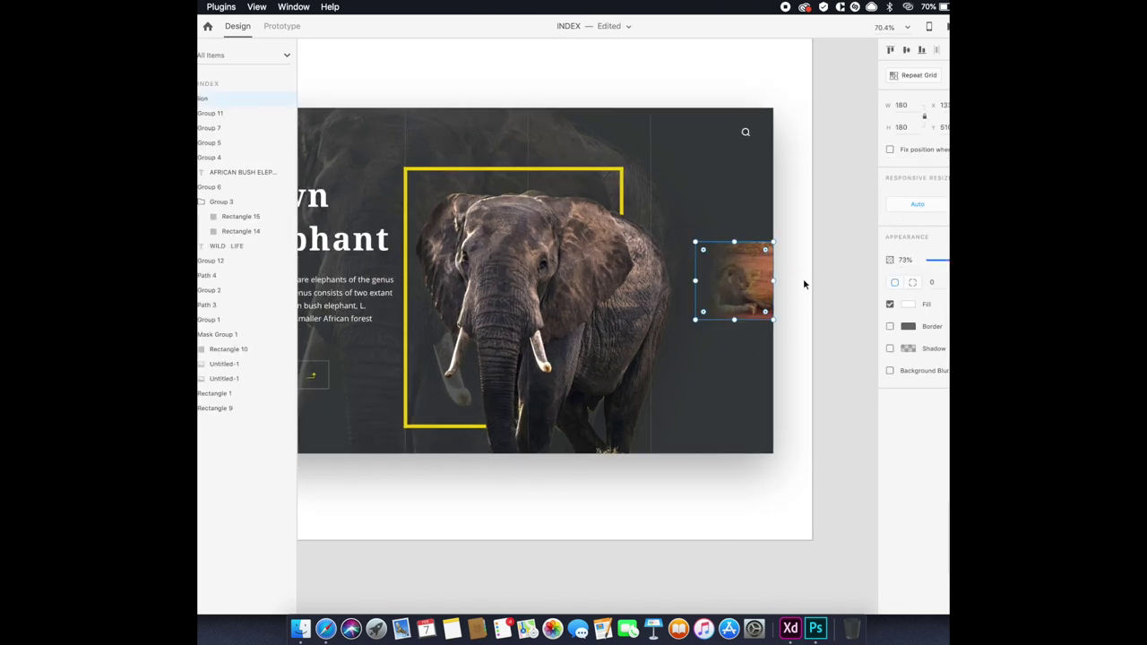
pyautogui.scroll(2, 752, 265)
pyautogui.moveTo(708, 269)
pyautogui.mouseDown()
pyautogui.moveTo(739, 300)
pyautogui.moveTo(724, 284)
pyautogui.mouseUp()
# Draw a short horizontal line and a small square inside the circle.
pyautogui.scroll(8, 726, 285)
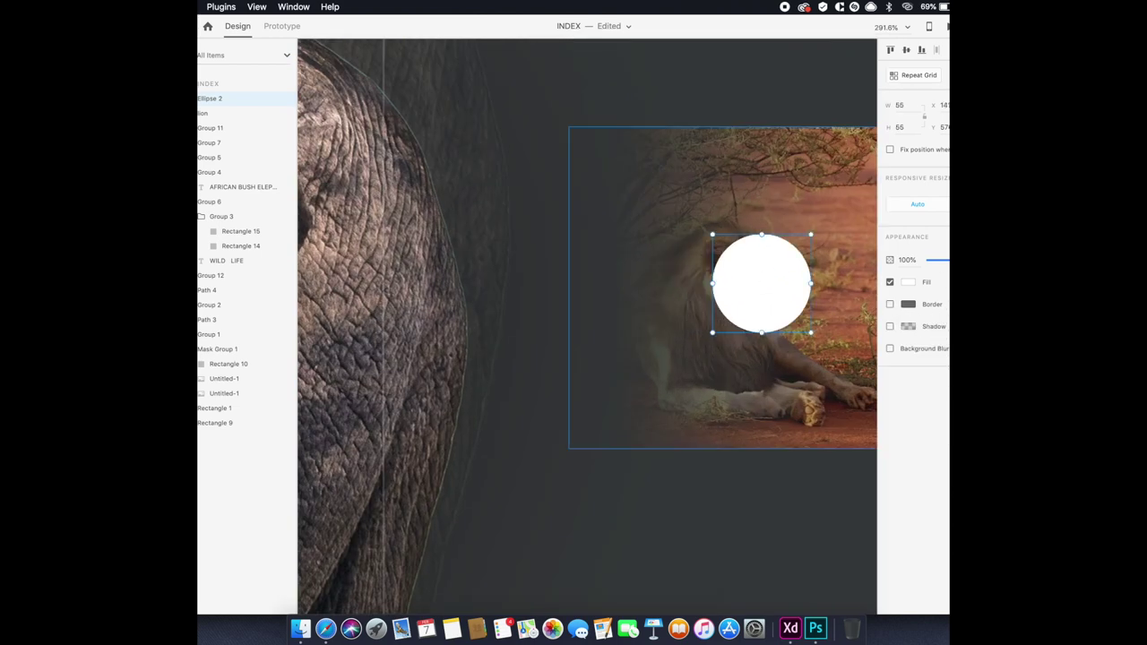
pyautogui.hscroll(2, 725, 260)
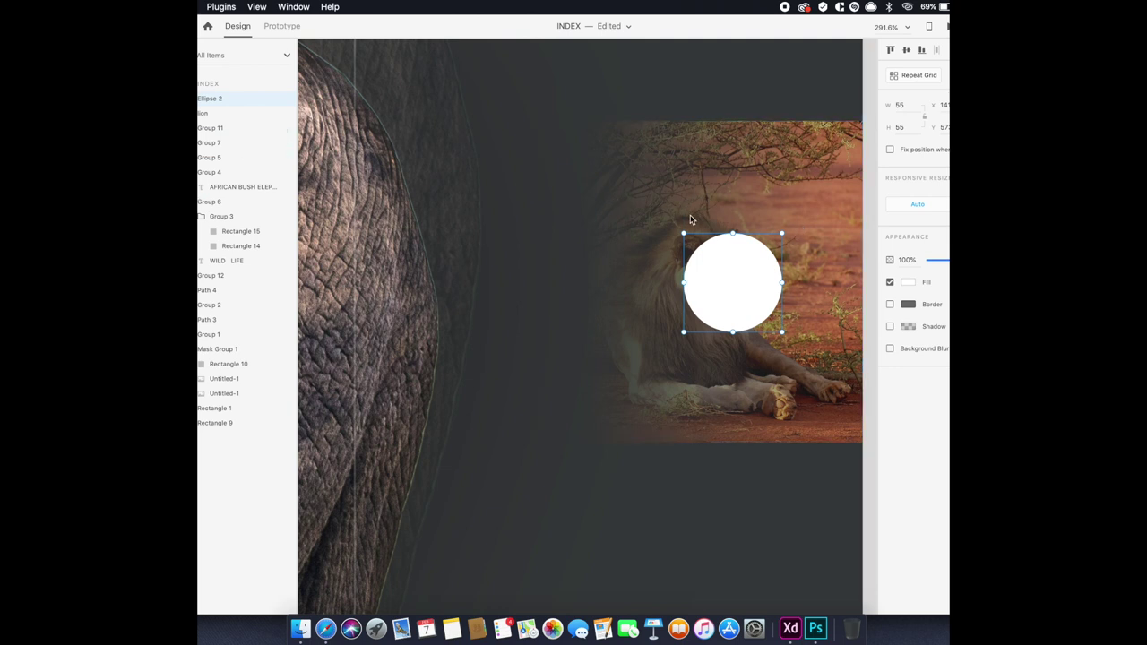
pyautogui.scroll(5, 708, 251)
pyautogui.moveTo(705, 332); pyautogui.dragTo(735, 333)
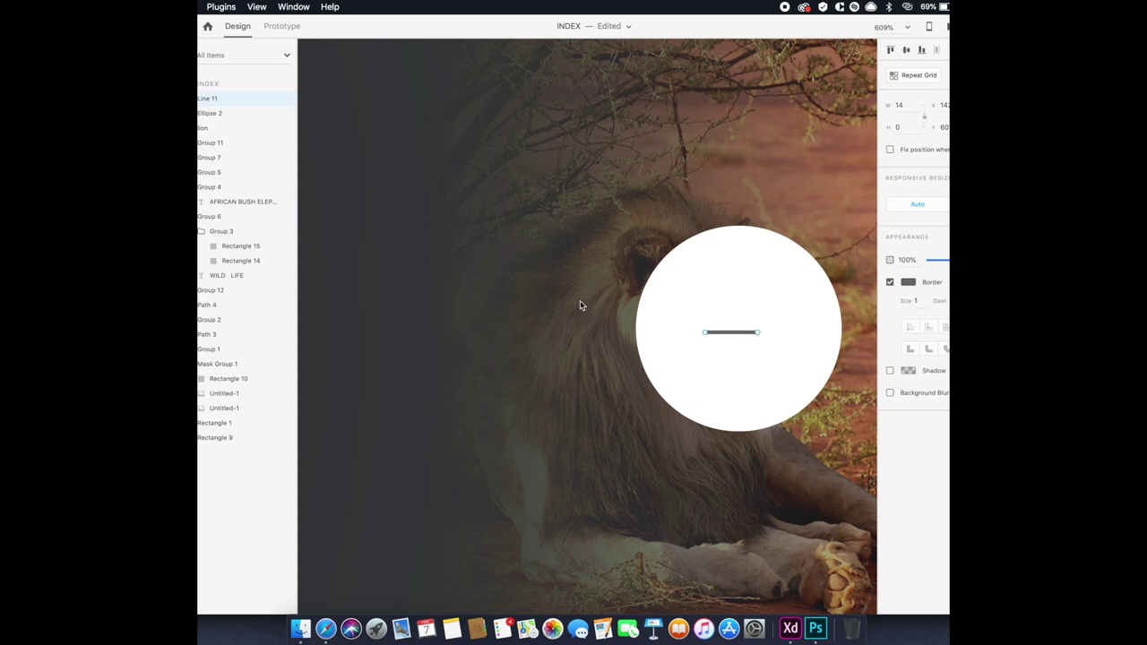
pyautogui.moveTo(758, 313); pyautogui.dragTo(785, 337)
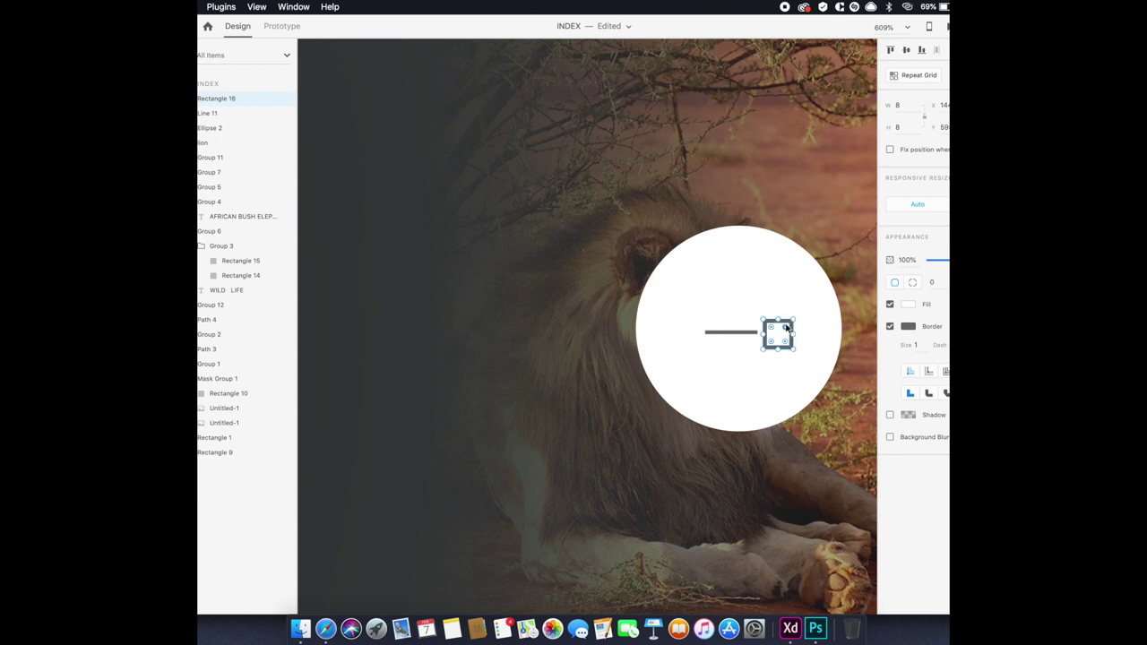
# Turn the square into a right-pointing triangle arrowhead and set its fill colour.
pyautogui.doubleClick(764, 350)
pyautogui.moveTo(764, 351); pyautogui.dragTo(782, 319)
pyautogui.click(792, 327)
pyautogui.click(796, 320)
pyautogui.moveTo(798, 314)
pyautogui.mouseDown()
pyautogui.moveTo(805, 345)
pyautogui.moveTo(755, 336)
pyautogui.mouseUp()
pyautogui.click(788, 332)
pyautogui.click(889, 305)
pyautogui.click(908, 284)
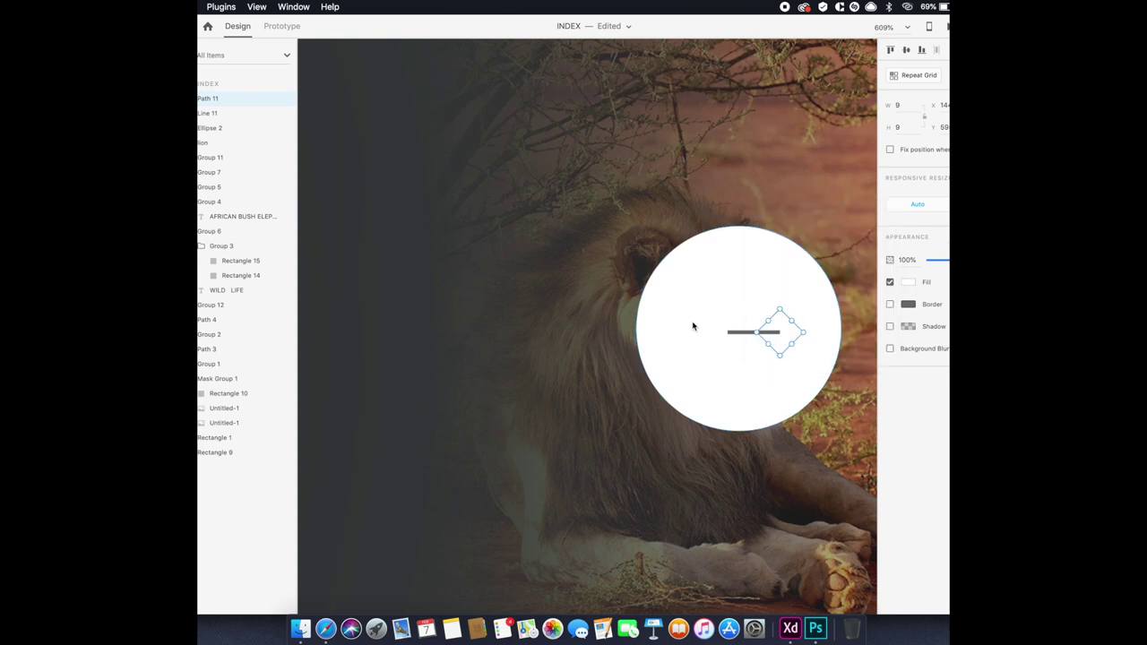
# Set the circle to 25% opacity, give the line a white border, and group the arrow.
pyautogui.scroll(-5, 699, 323)
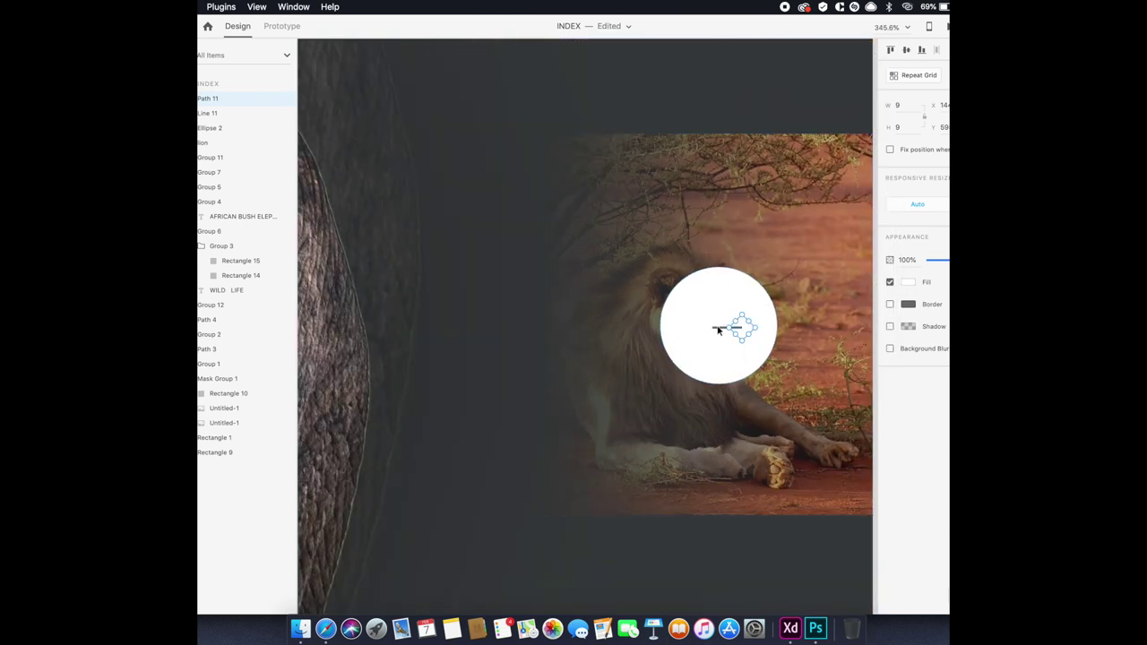
pyautogui.click(697, 339)
pyautogui.moveTo(941, 260); pyautogui.dragTo(935, 259)
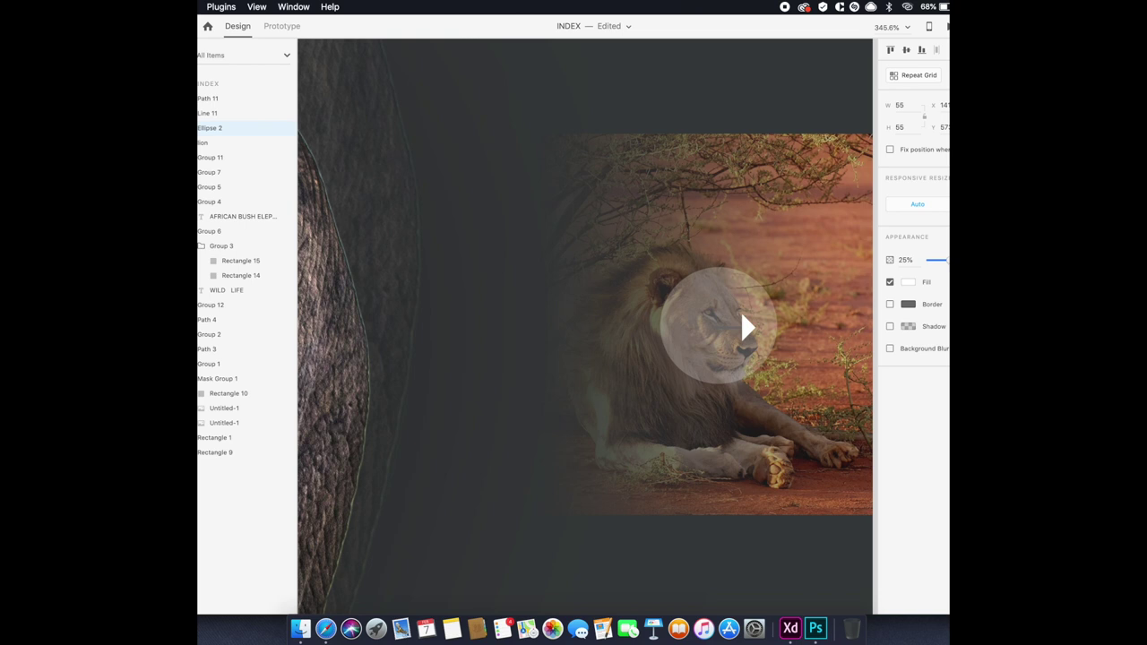
pyautogui.click(715, 328)
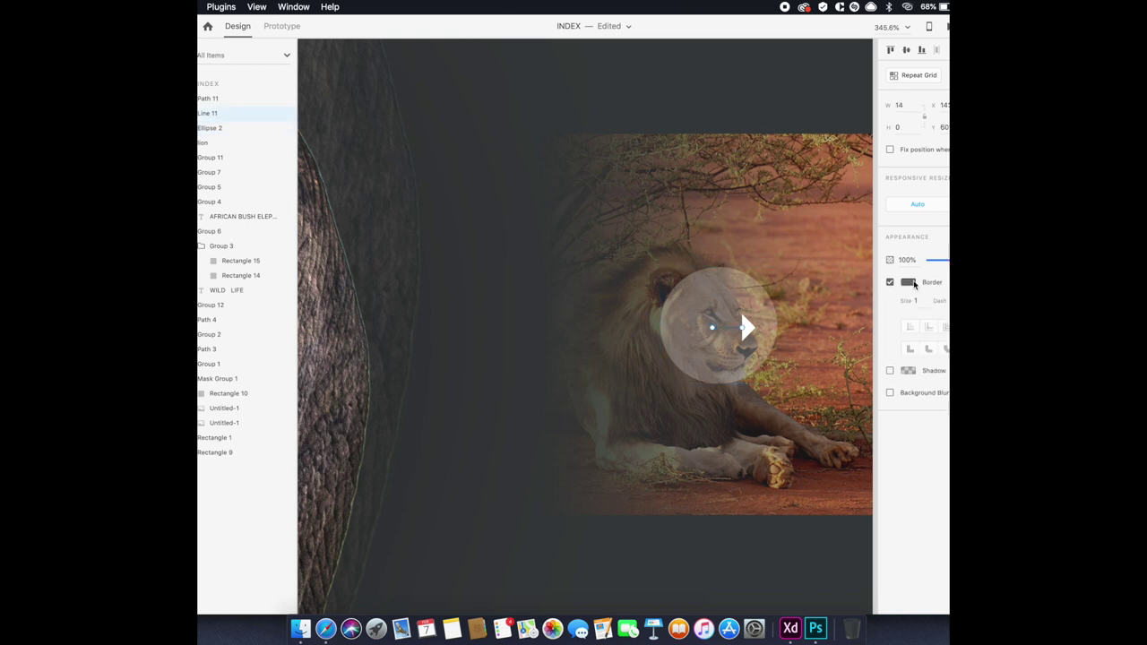
pyautogui.click(908, 282)
pyautogui.click(891, 307)
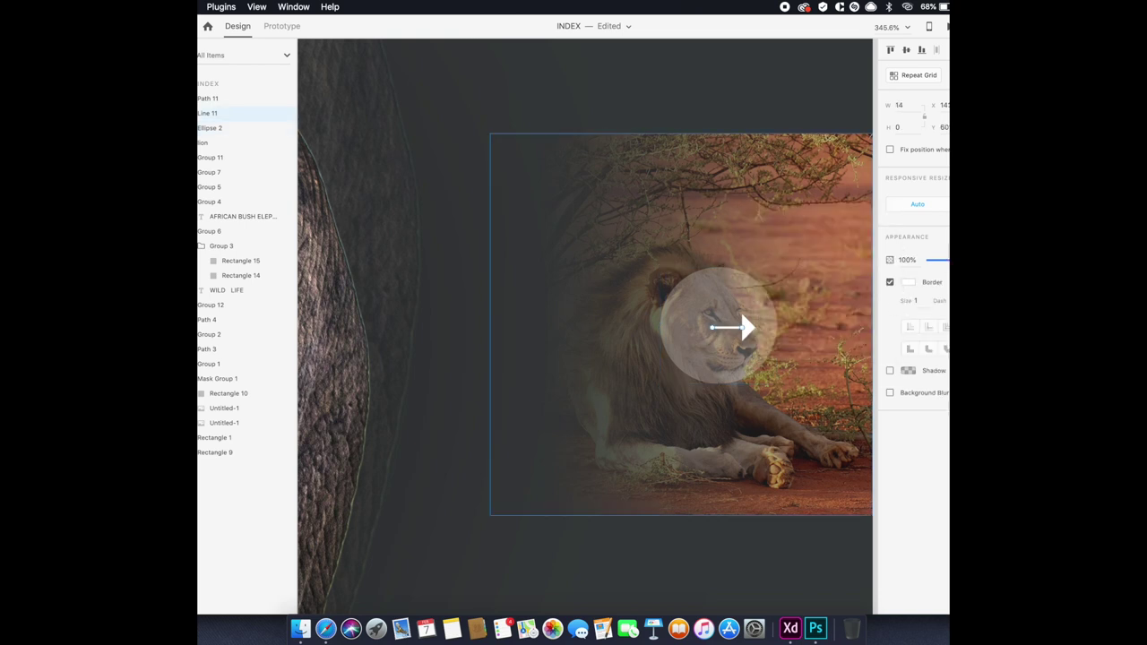
pyautogui.keyDown('shift'); pyautogui.click(748, 327); pyautogui.keyUp('shift')
pyautogui.press('super+g')
pyautogui.keyDown('shift'); pyautogui.click(735, 354); pyautogui.keyUp('shift')
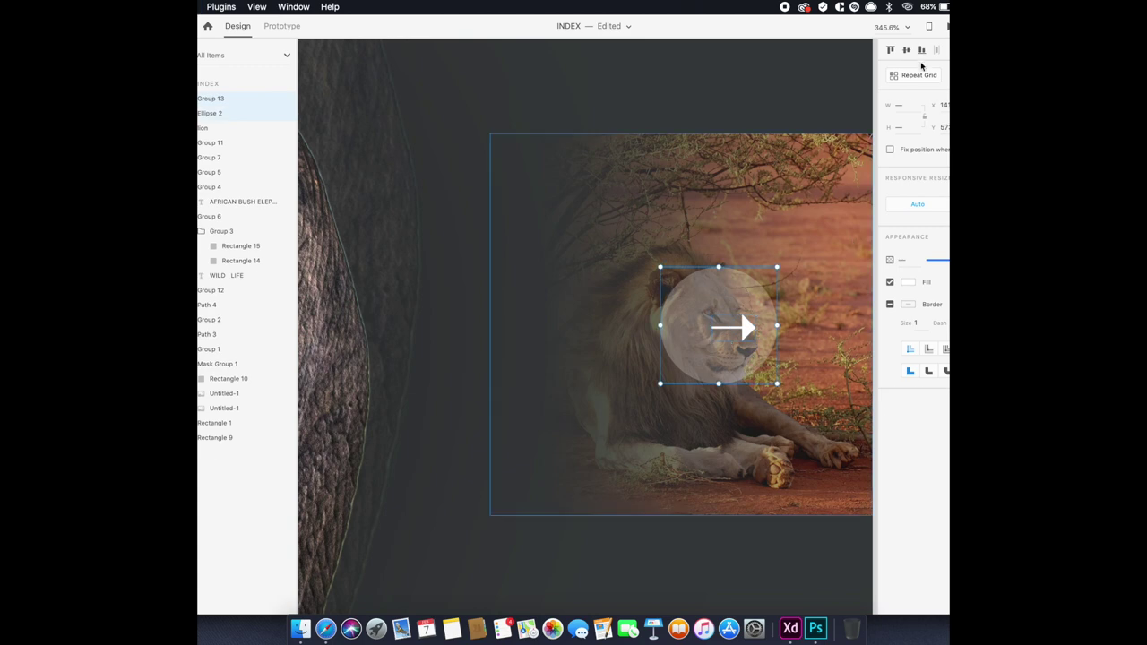
pyautogui.press('super+0')
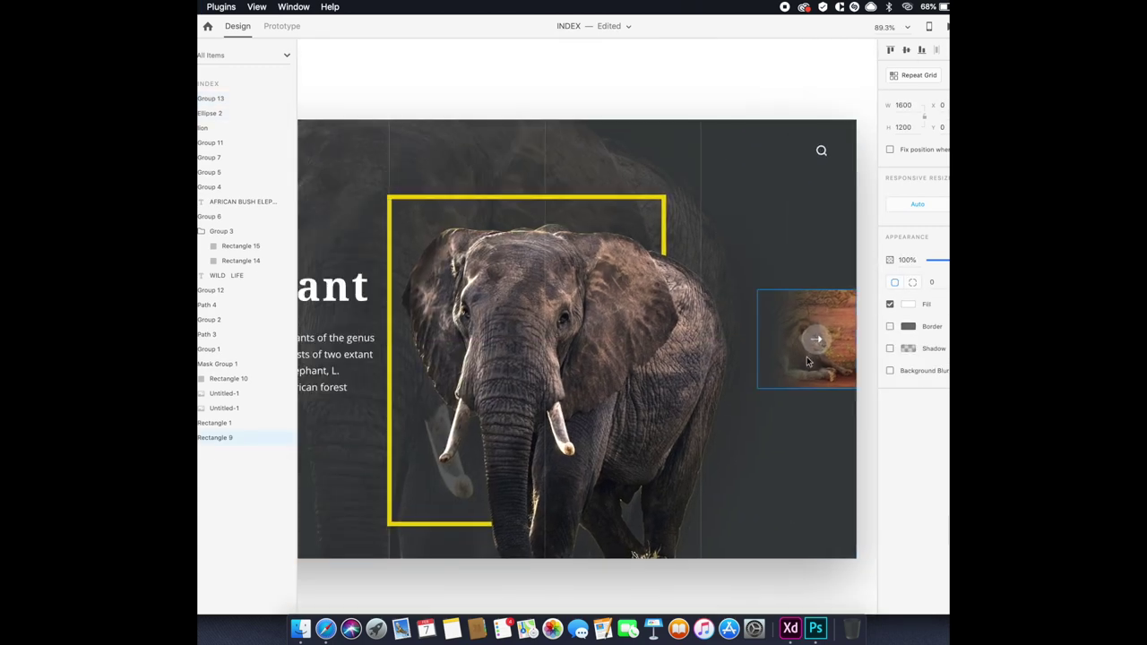
# Set the arrow circle Ellipse 2 to 100% opacity.
pyautogui.click(811, 336)
pyautogui.scroll(5, 818, 345)
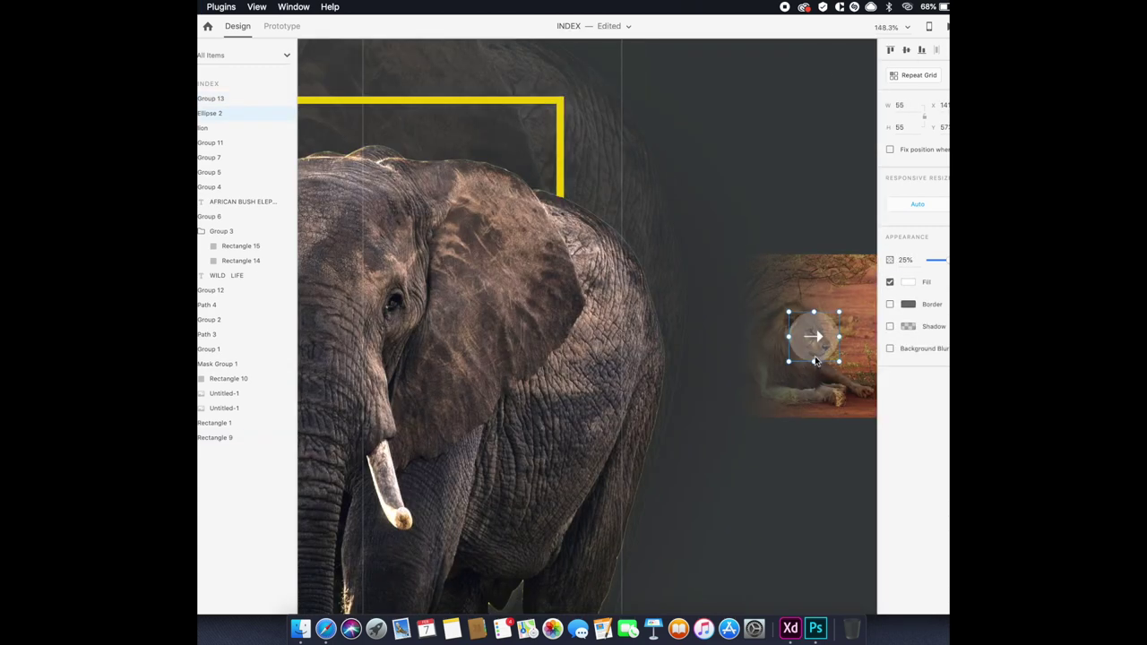
pyautogui.press('5')
pyautogui.press('6')
pyautogui.press('0')
pyautogui.click(868, 326)
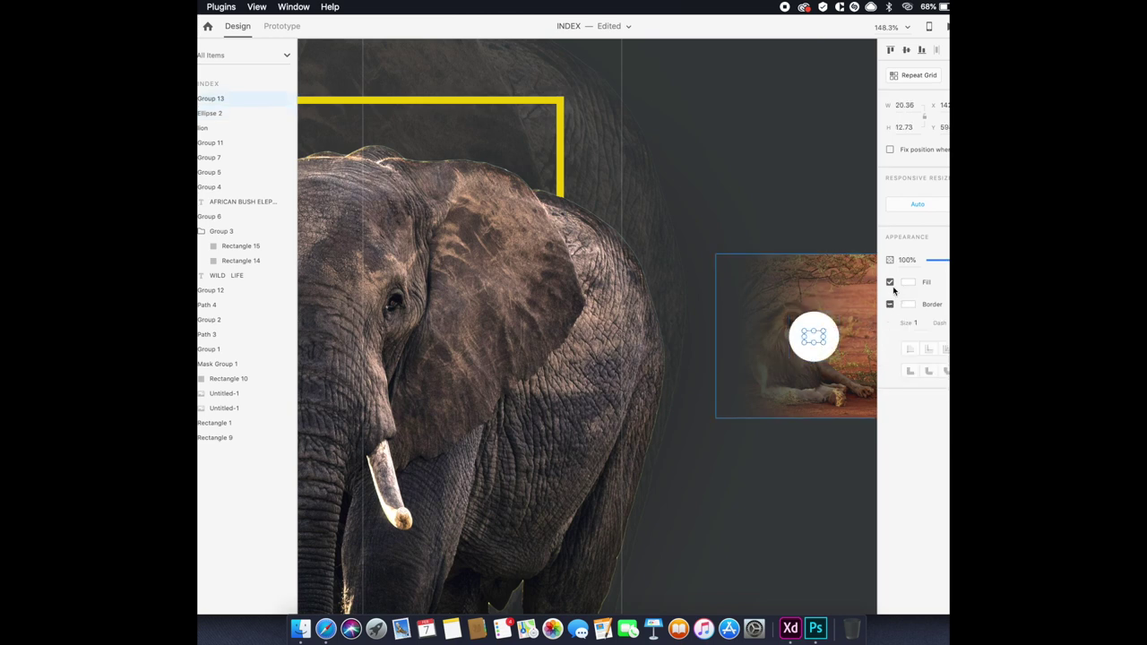
pyautogui.press('super+0')
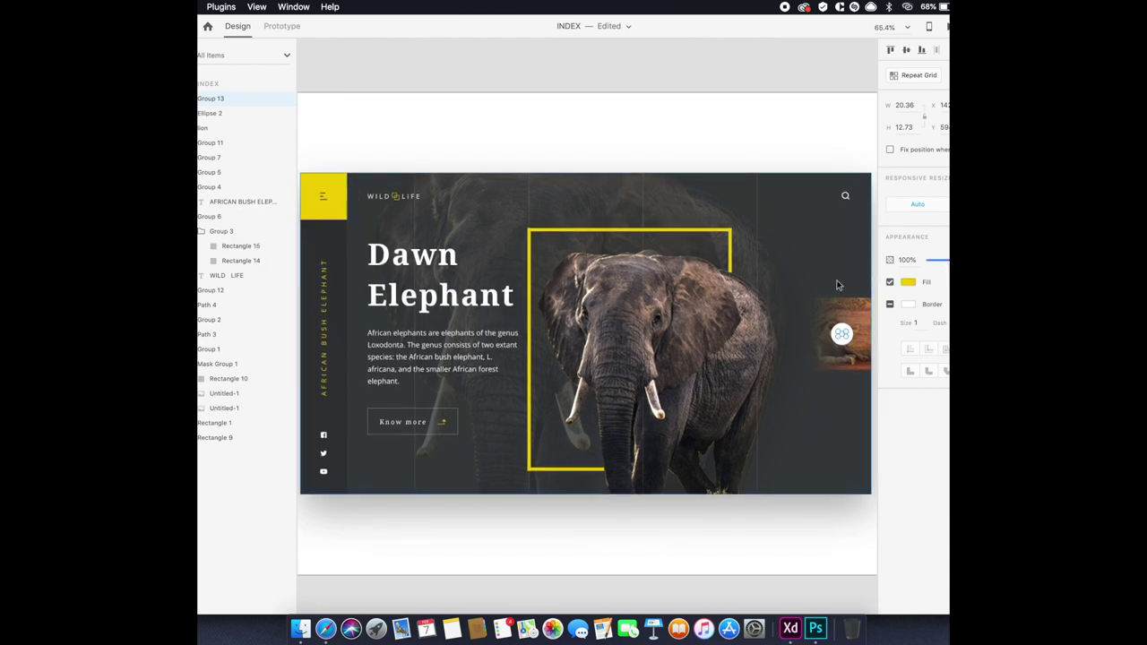
# Eyedropper the arrowhead's dark colour into Line 11's border inside Group 13.
pyautogui.scroll(5, 341, 199)
pyautogui.scroll(5, 340, 199)
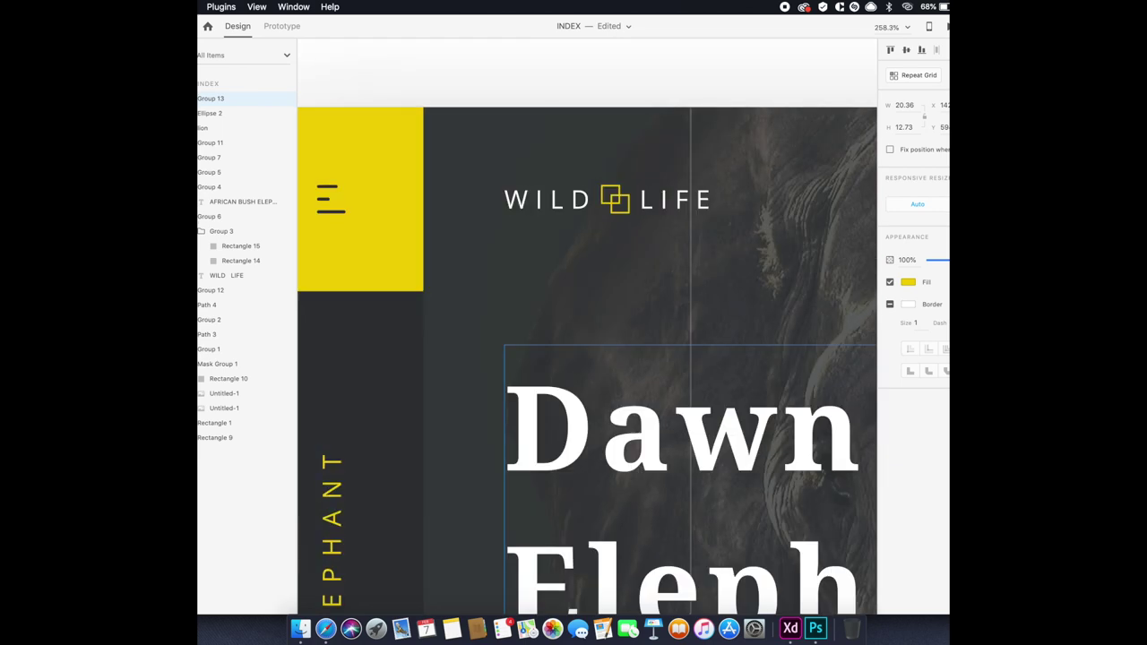
pyautogui.doubleClick(323, 213)
pyautogui.scroll(-5, 322, 215)
pyautogui.scroll(-3, 322, 215)
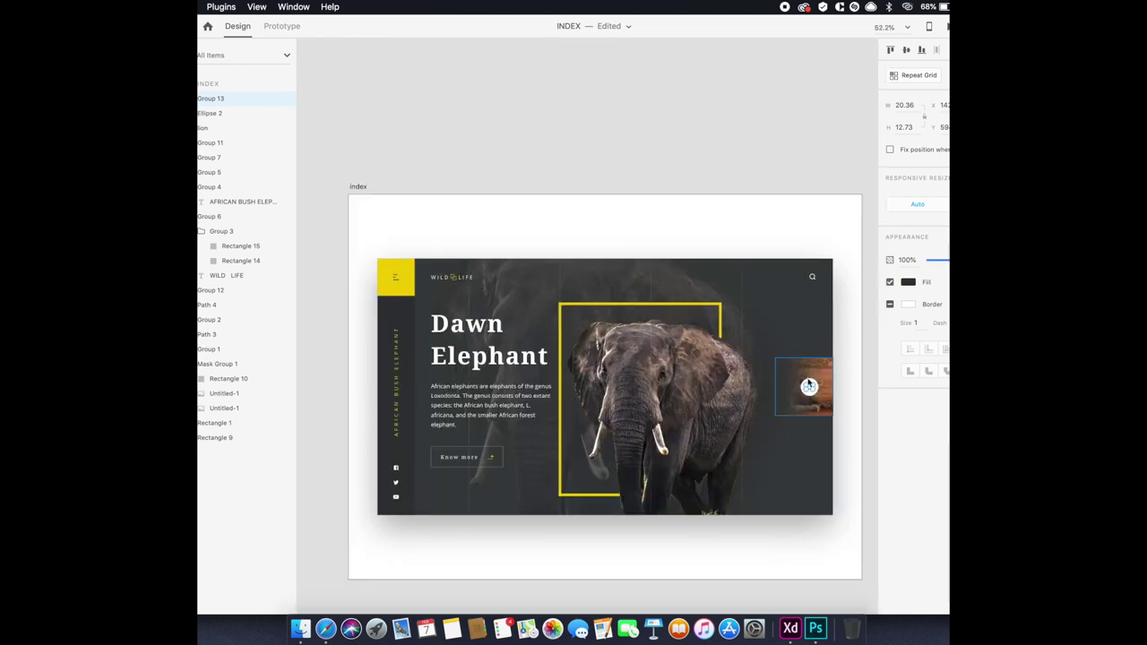
pyautogui.scroll(5, 806, 389)
pyautogui.scroll(5, 701, 385)
pyautogui.doubleClick(701, 384)
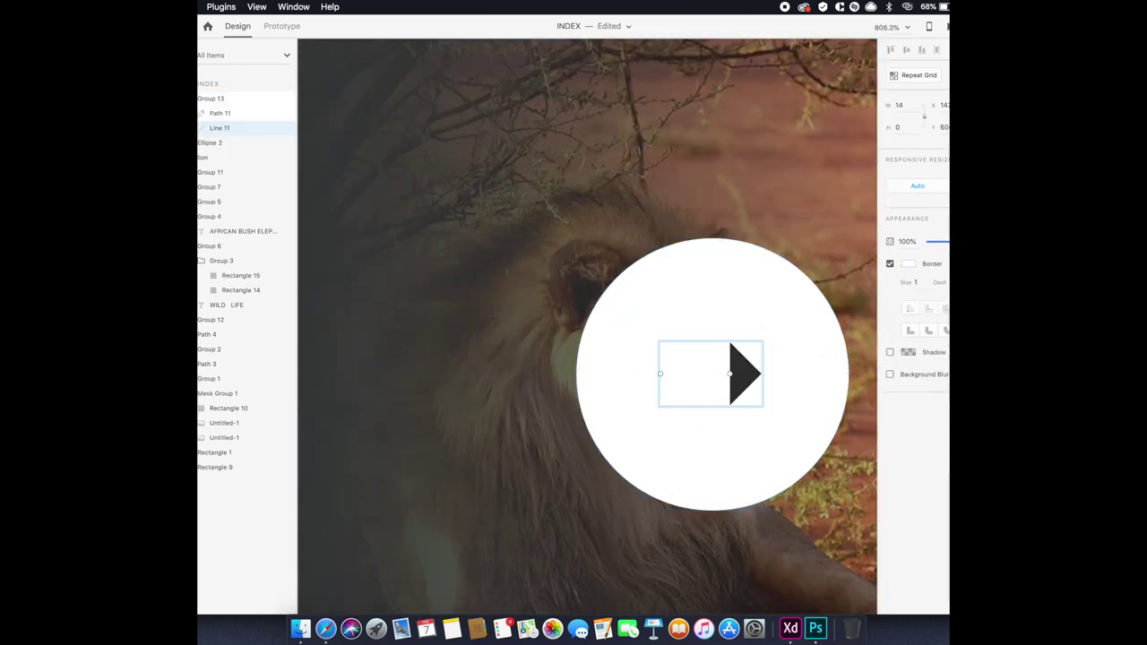
pyautogui.press('i')
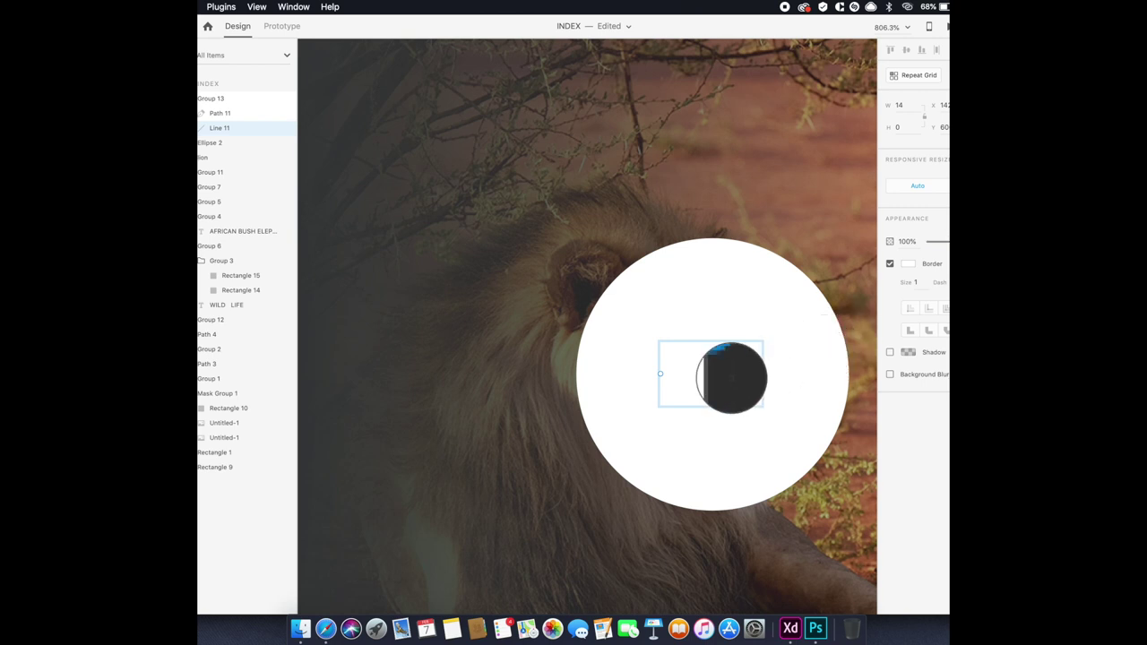
pyautogui.click(730, 376)
pyautogui.scroll(-10, 730, 376)
pyautogui.hscroll(-3, 633, 487)
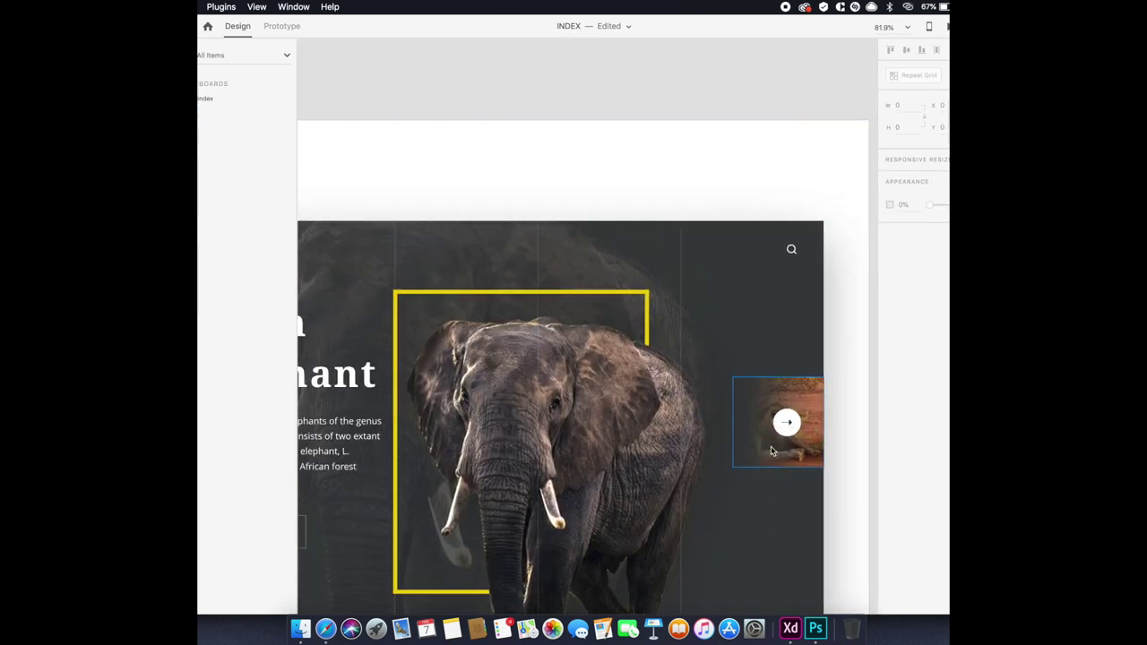
# Shrink the white circle and group it with the arrow into one button.
pyautogui.click(786, 430)
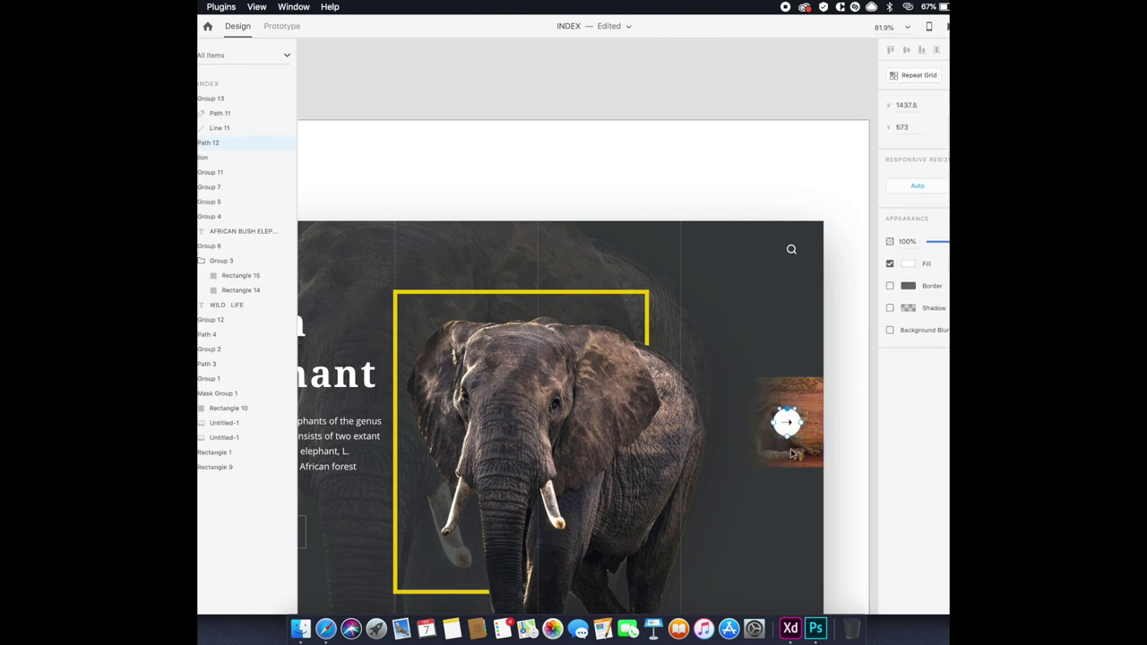
pyautogui.moveTo(802, 412); pyautogui.dragTo(810, 405)
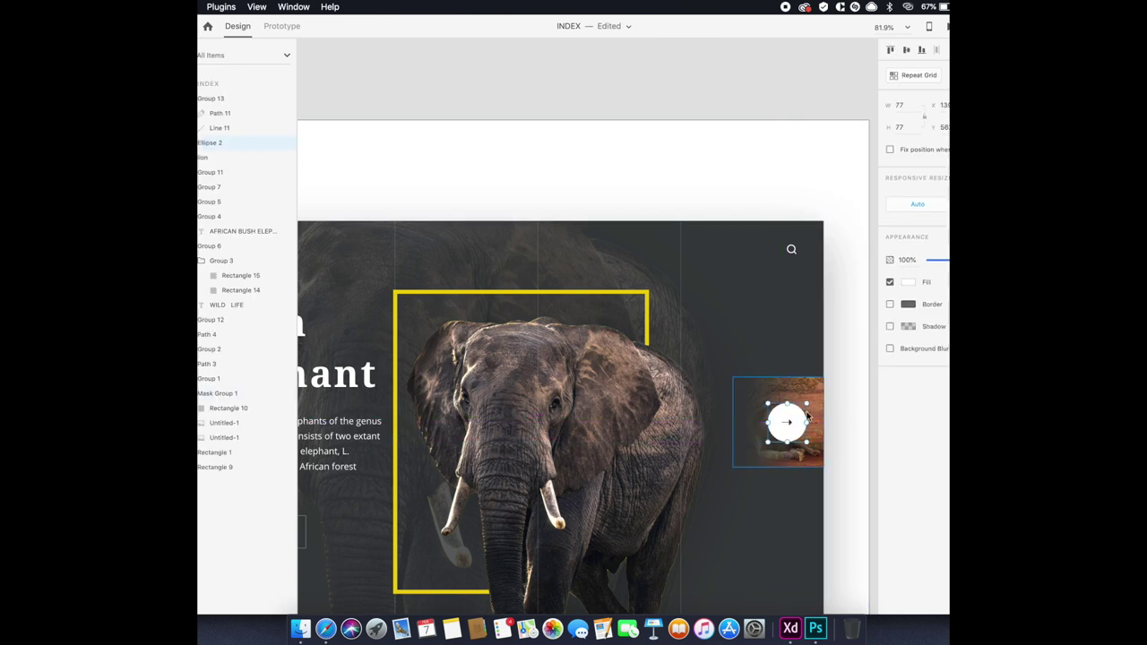
pyautogui.scroll(6, 789, 421)
pyautogui.click(769, 428)
pyautogui.click(820, 380)
pyautogui.moveTo(839, 351); pyautogui.dragTo(833, 358)
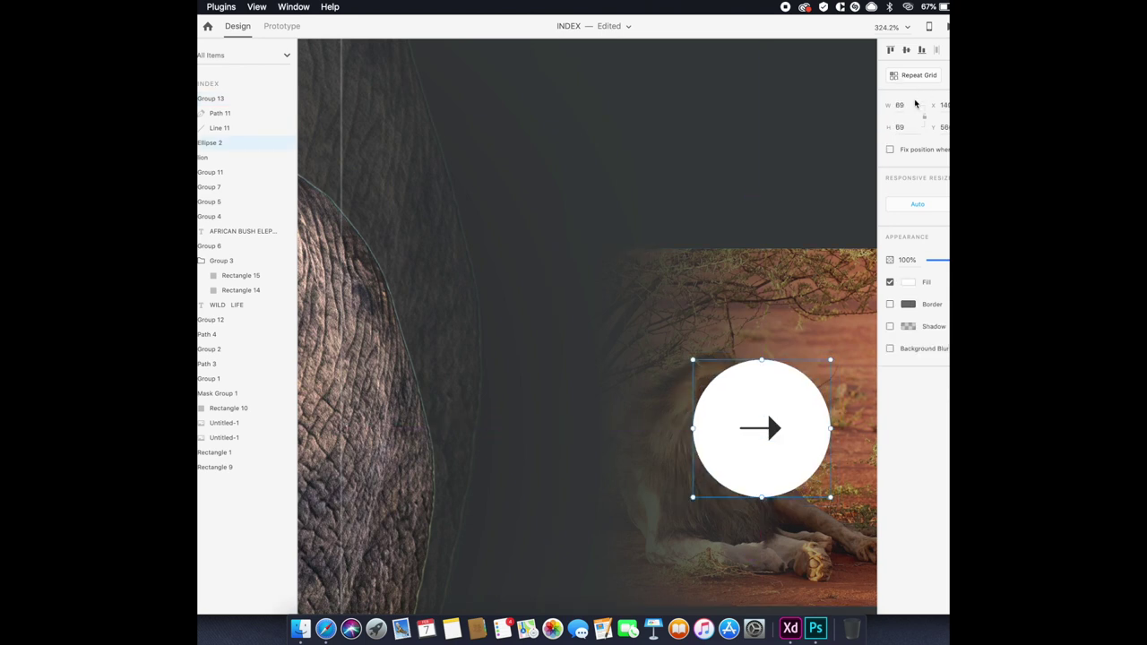
pyautogui.keyDown('shift'); pyautogui.click(760, 429); pyautogui.keyUp('shift')
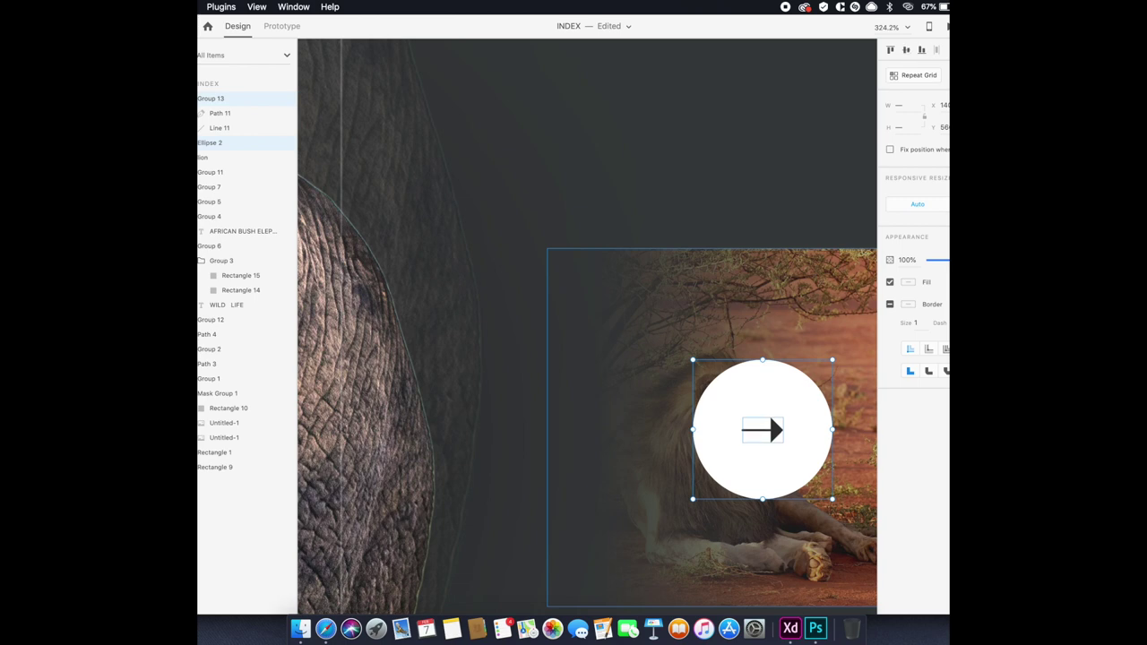
pyautogui.scroll(-5, 695, 491)
pyautogui.press('super+g')
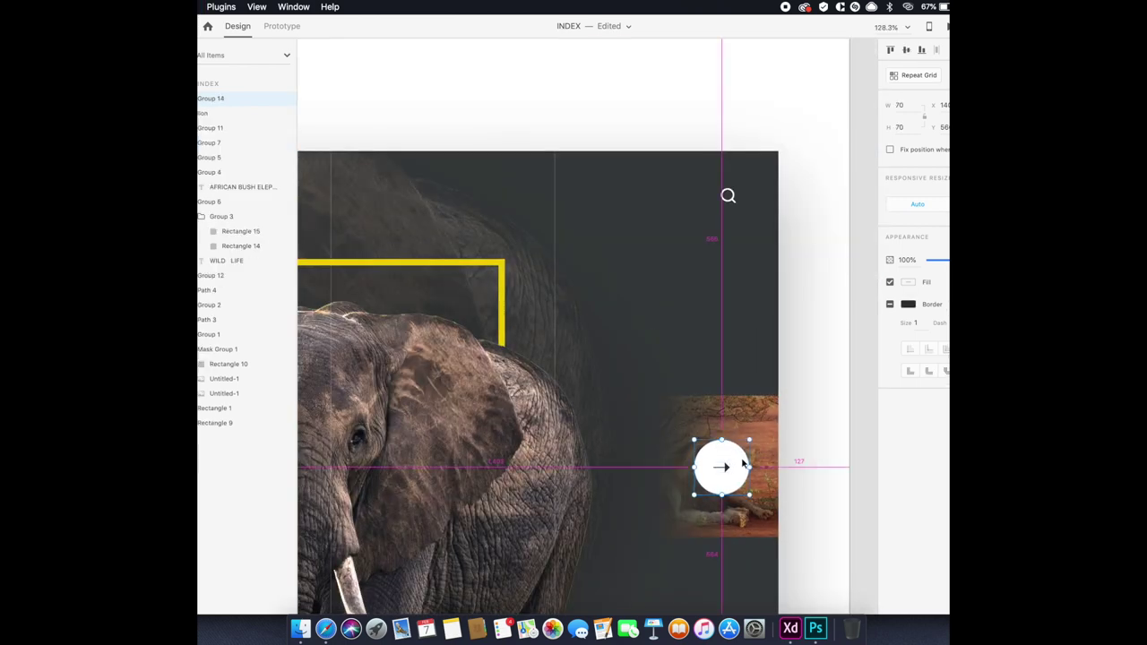
# Alt-drag a copy of the button left, point its arrow left, and fade it to 22%.
pyautogui.moveTo(743, 462); pyautogui.dragTo(662, 462)
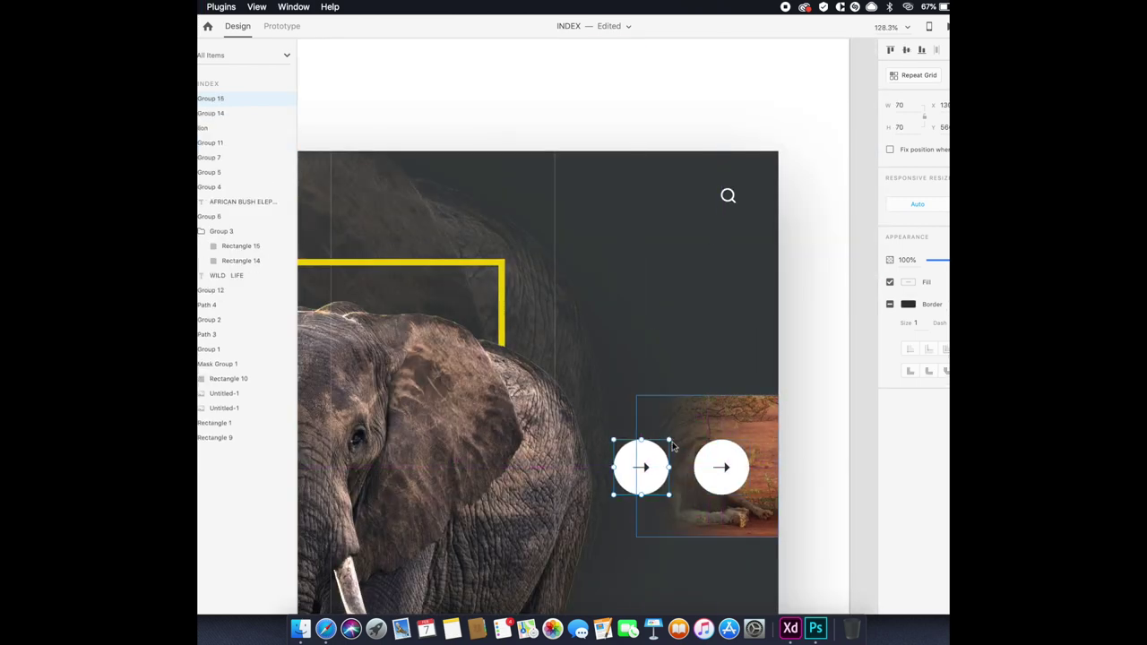
pyautogui.moveTo(673, 446); pyautogui.dragTo(630, 511)
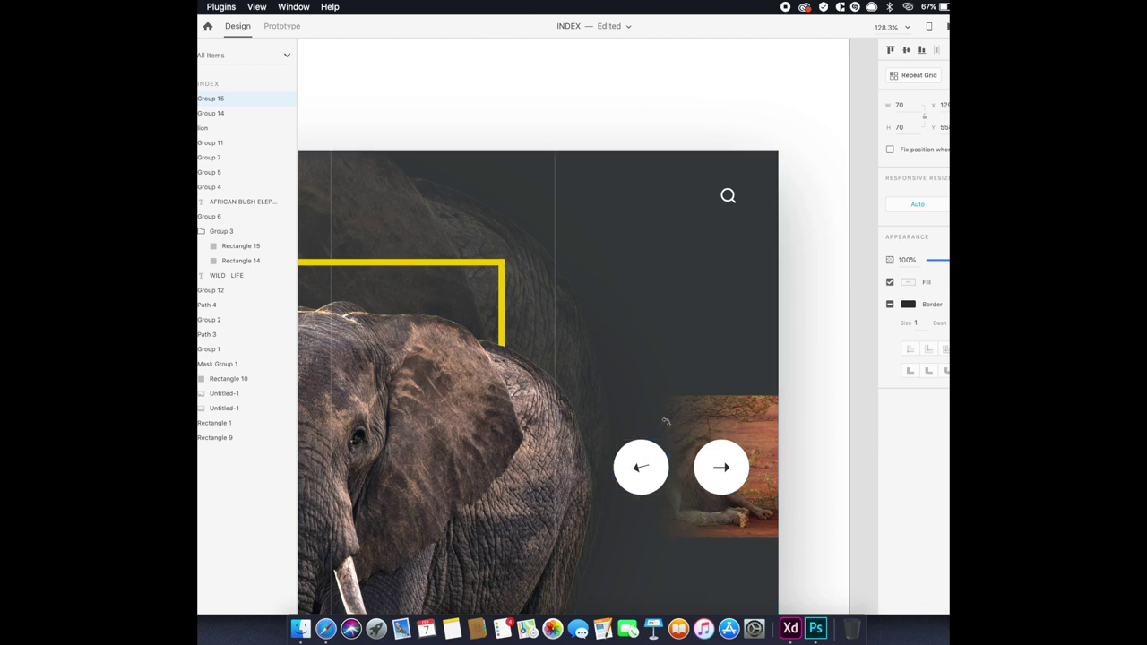
pyautogui.click(945, 260)
pyautogui.press('super+0')
pyautogui.click(825, 433)
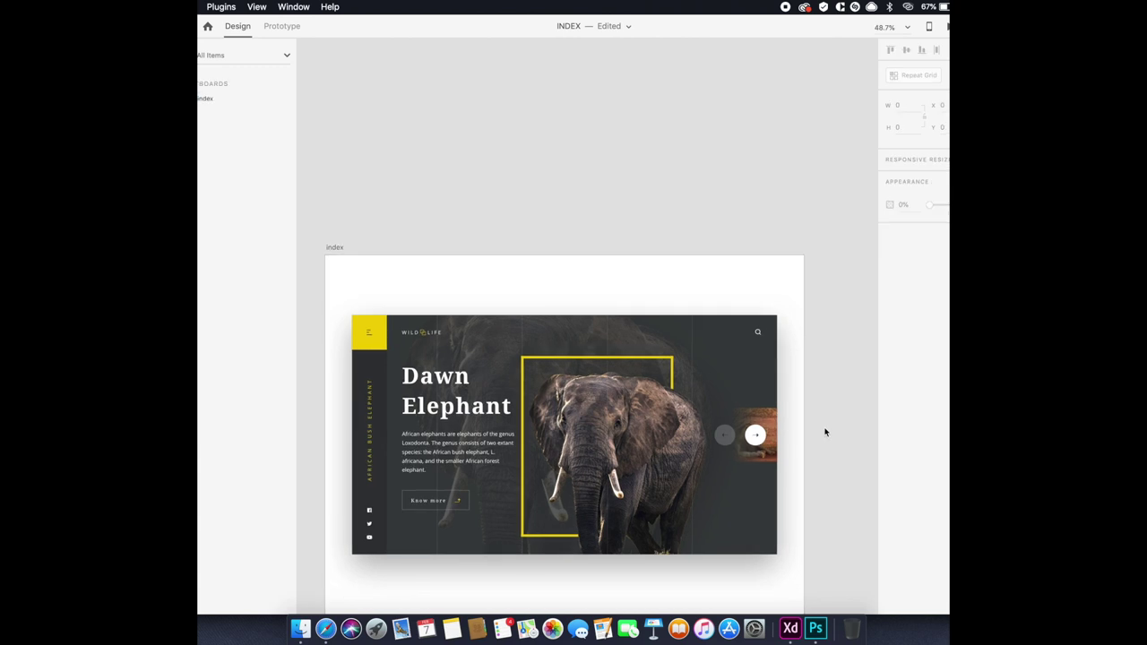
pyautogui.click(481, 377)
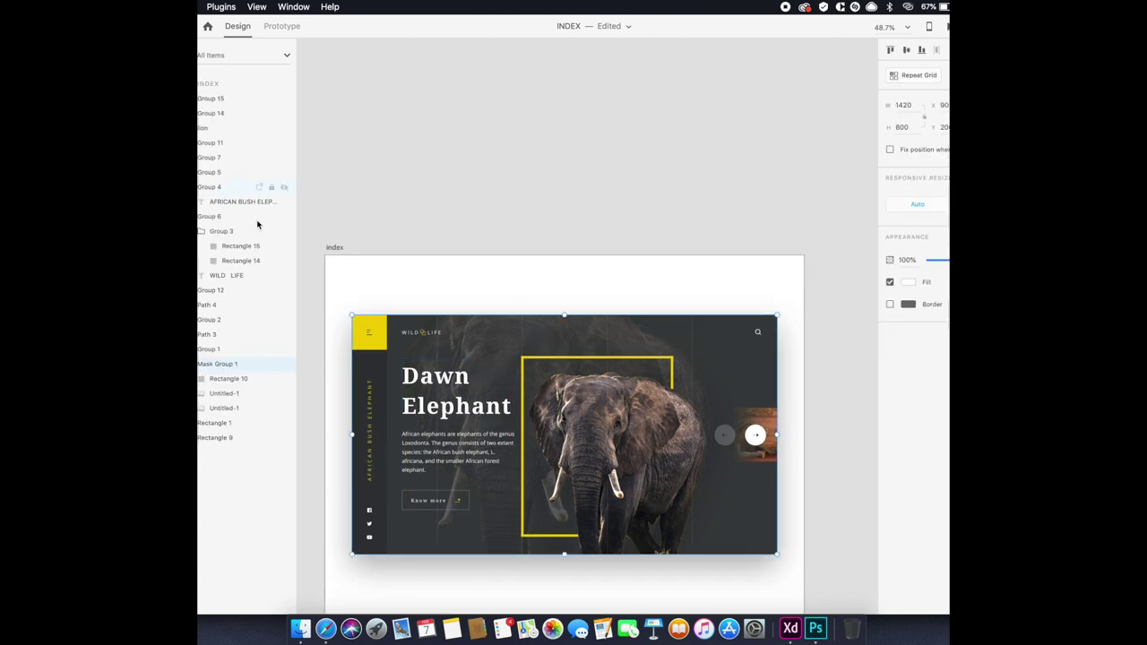
# Nudge and enlarge the faint background elephant, then save the document.
pyautogui.click(220, 408)
pyautogui.hotkey('shift', 'Right')
pyautogui.hotkey('shift', 'Right')
pyautogui.hotkey('shift', 'Right')
pyautogui.hotkey('shift', 'Right')
pyautogui.hotkey('shift', 'Right')
pyautogui.hotkey('shift', 'Right')
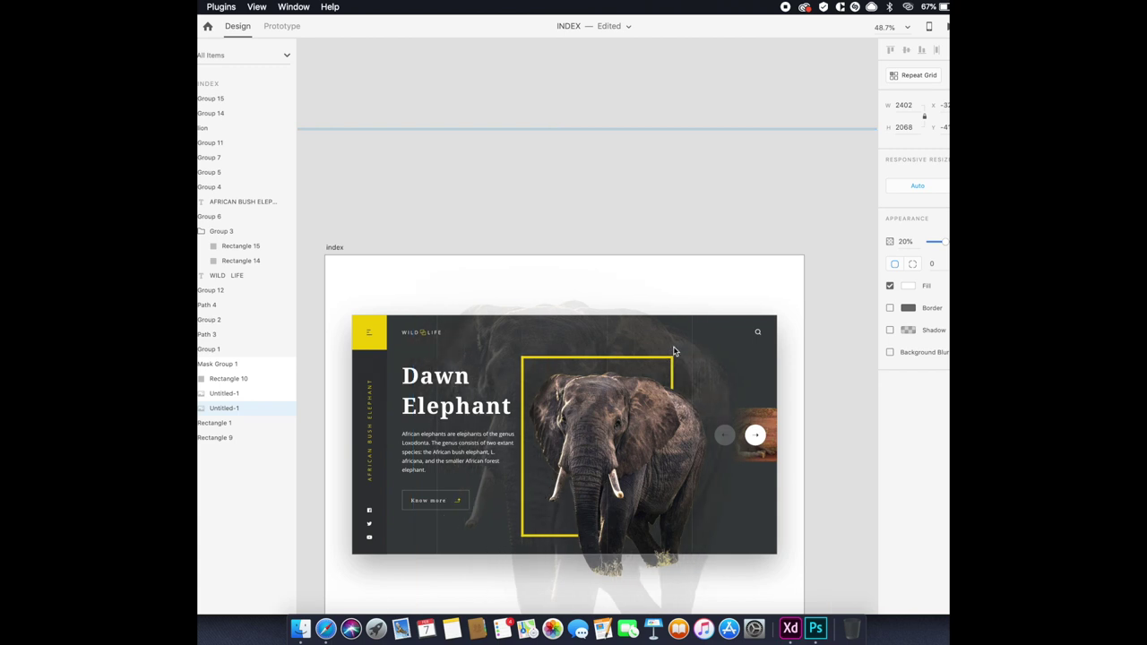
pyautogui.scroll(-3, 674, 351)
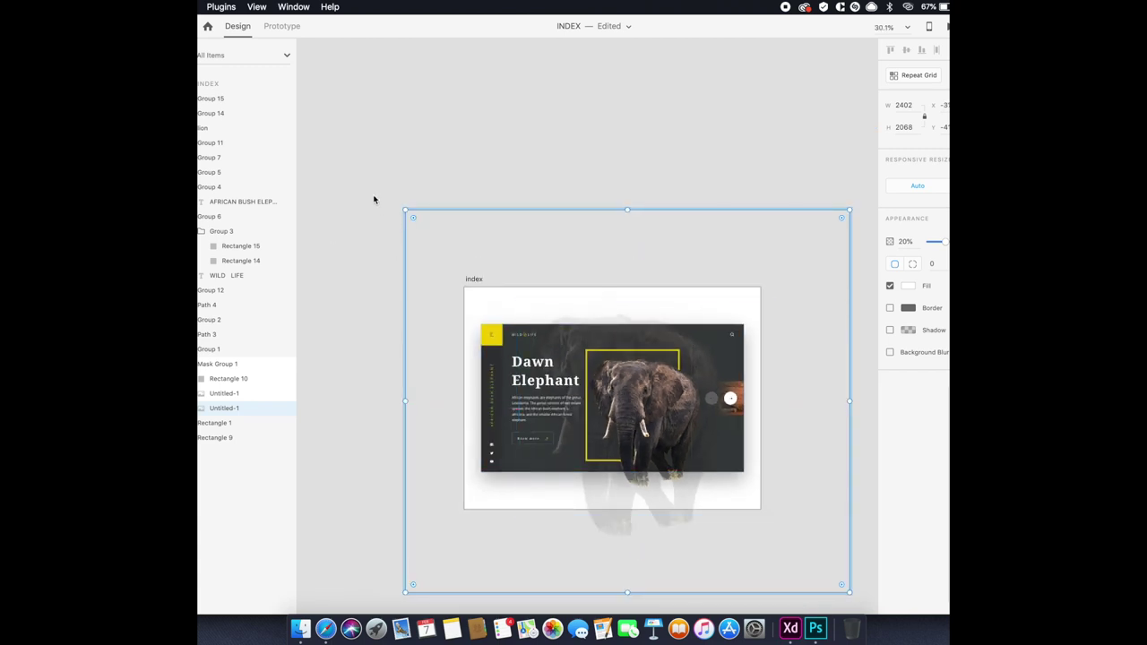
pyautogui.moveTo(403, 211)
pyautogui.mouseDown()
pyautogui.moveTo(381, 184)
pyautogui.moveTo(384, 204)
pyautogui.mouseUp()
pyautogui.scroll(5, 748, 401)
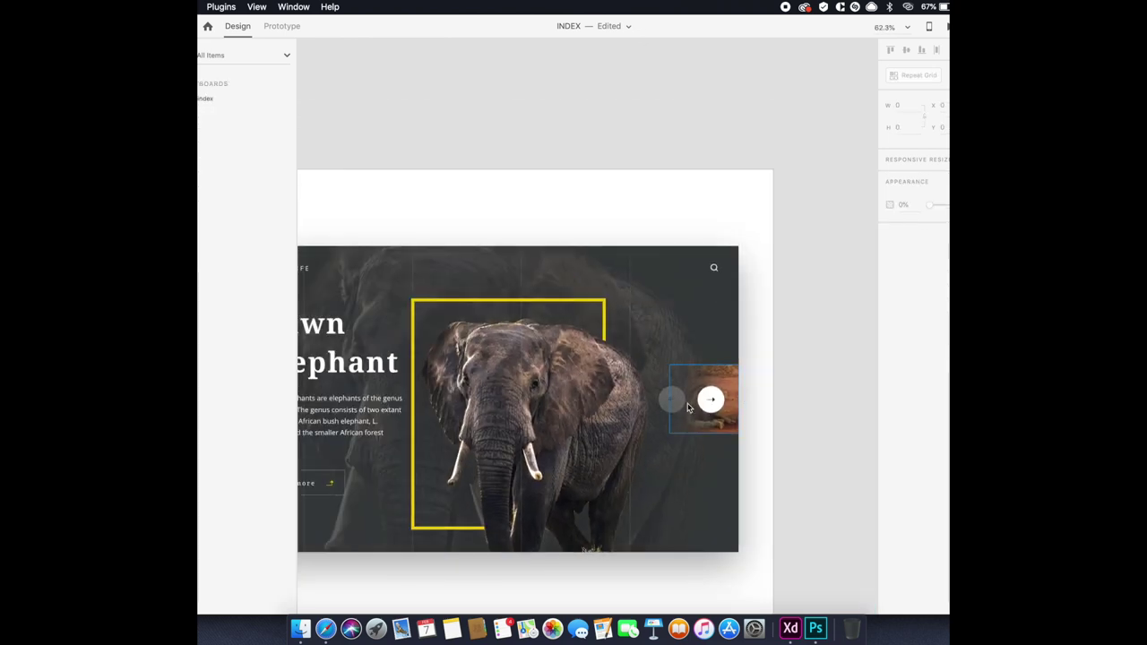
pyautogui.hscroll(-2, 751, 402)
pyautogui.scroll(-1, 751, 403)
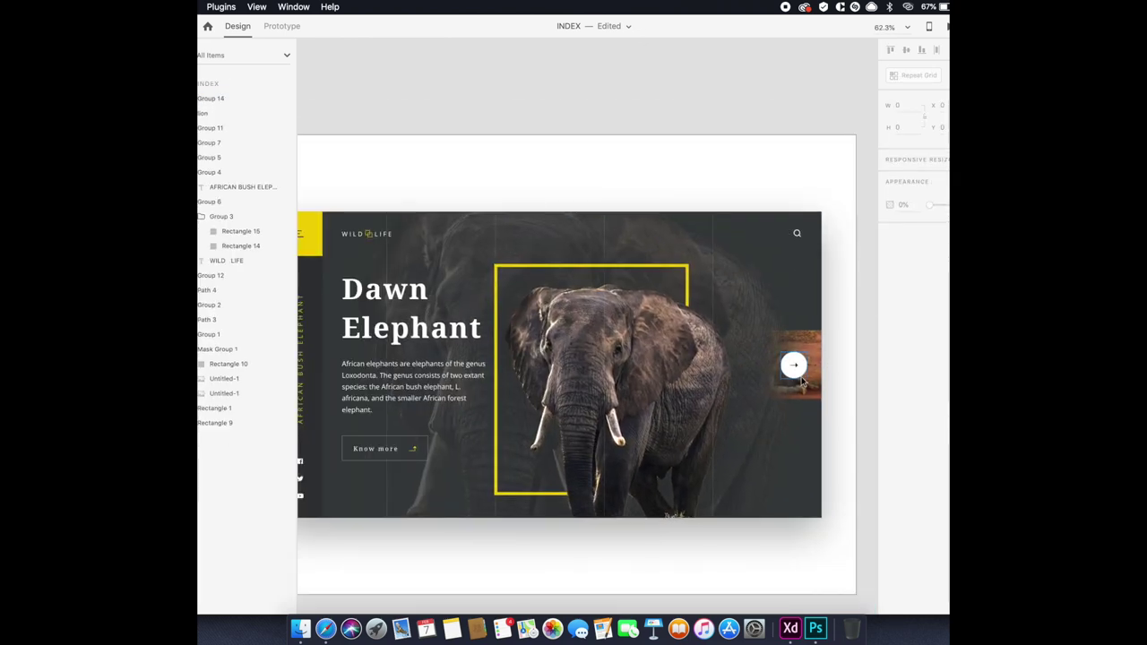
pyautogui.click(742, 116)
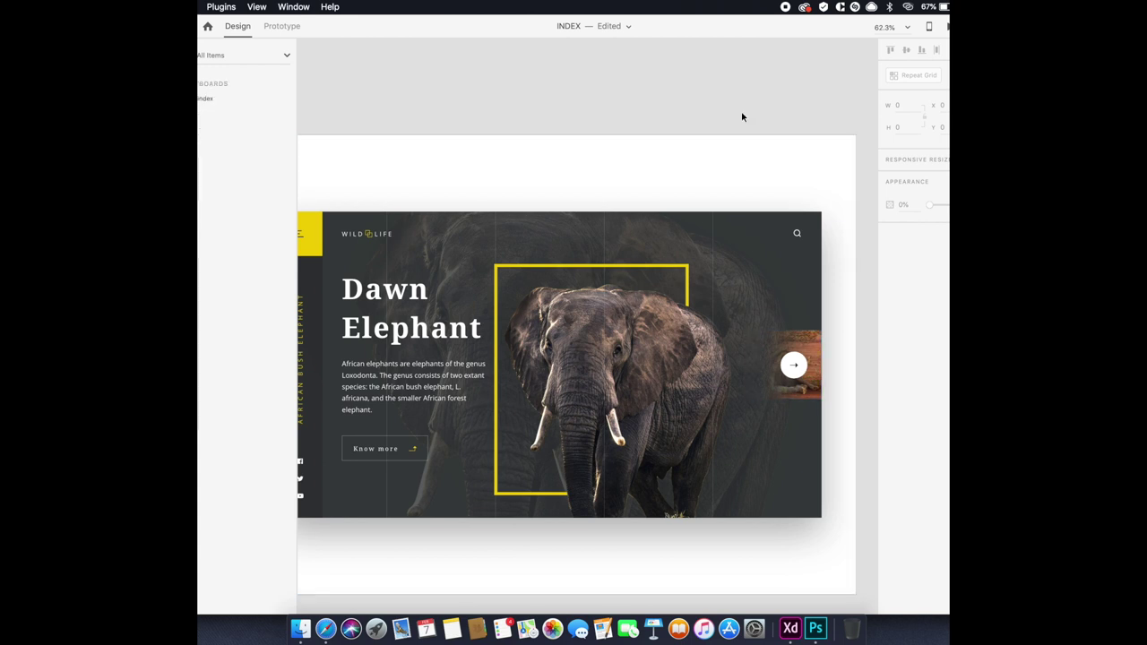
pyautogui.hotkey('ctrl', 's')
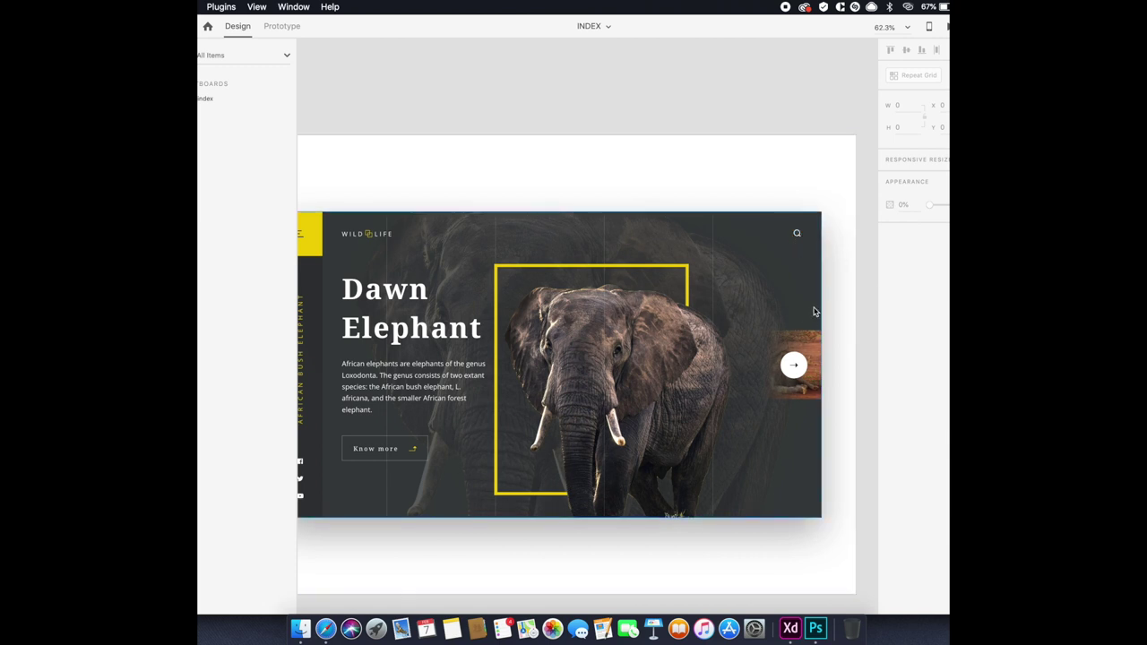
# Raise the orange image's opacity, nudge the faint elephant back left, and duplicate the WILD LIFE logo.
pyautogui.click(817, 341)
pyautogui.press('8')
pyautogui.press('2')
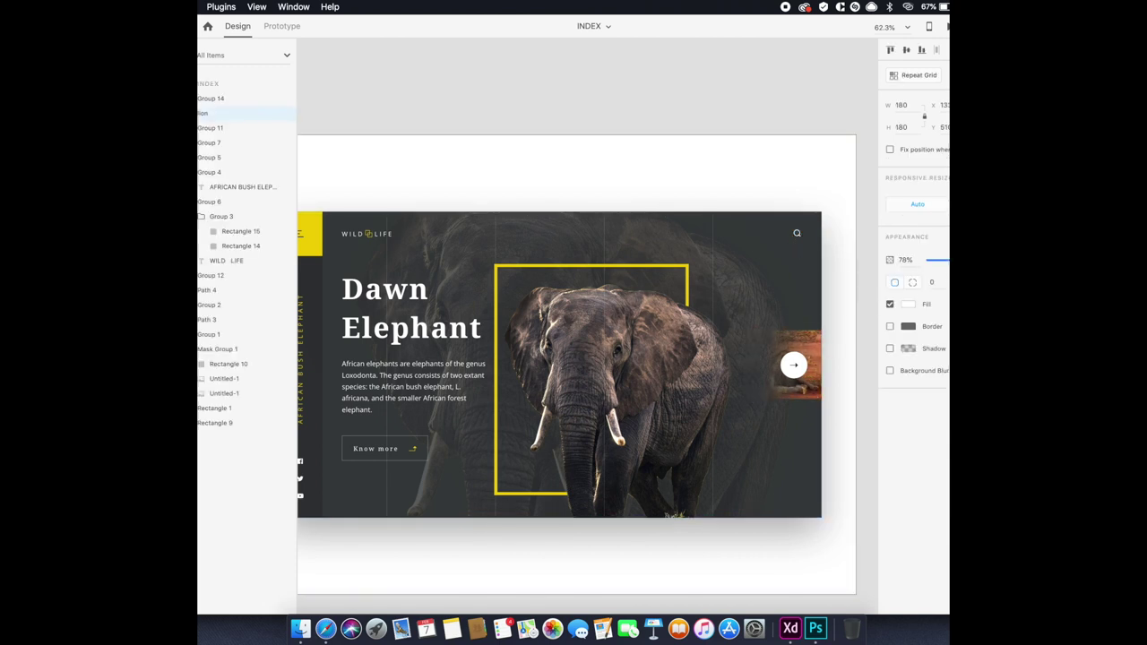
pyautogui.click(224, 394)
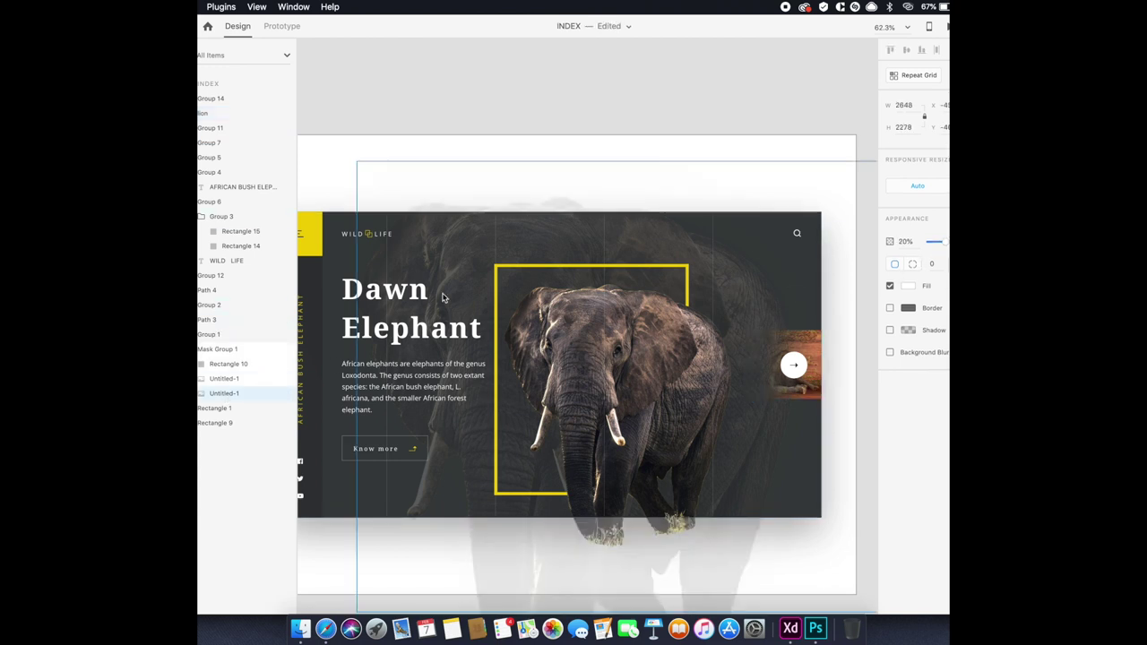
pyautogui.hotkey('shift', 'Left')
pyautogui.hotkey('shift', 'Left')
pyautogui.hotkey('shift', 'Left')
pyautogui.hotkey('shift', 'Left')
pyautogui.hotkey('shift', 'Left')
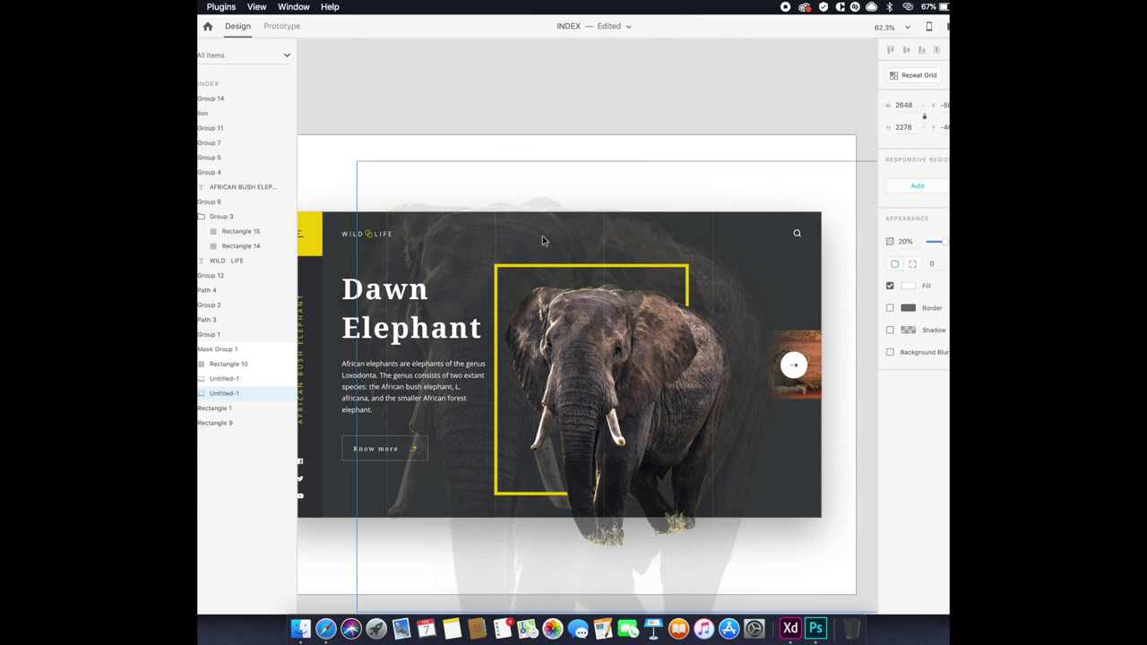
pyautogui.press('Escape')
pyautogui.click(797, 234)
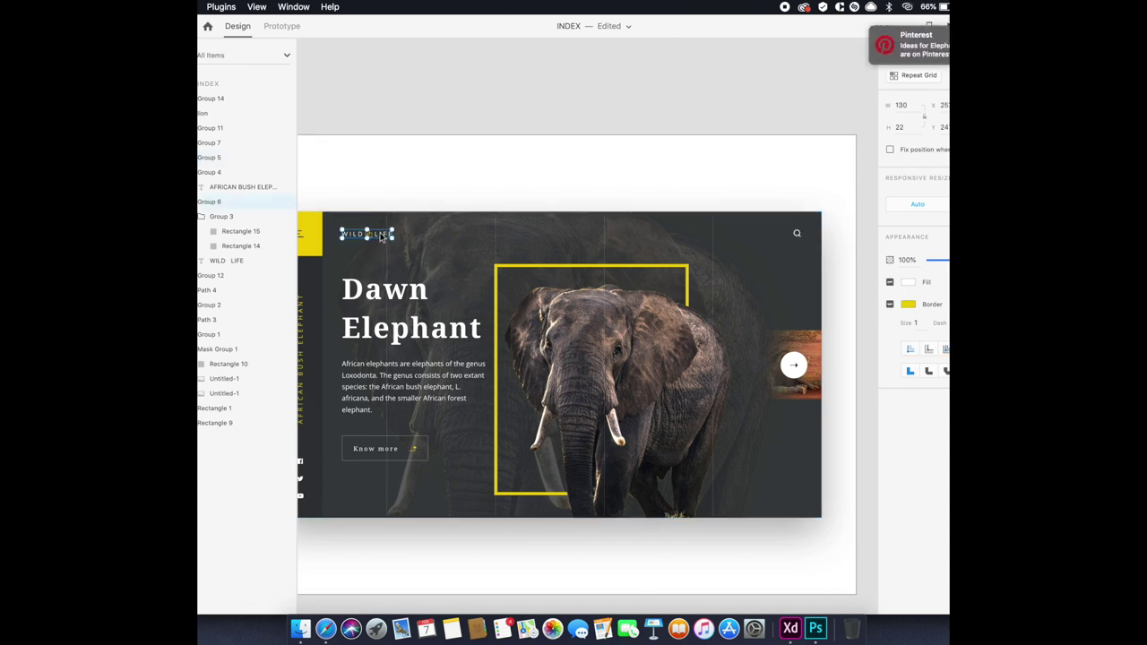
pyautogui.moveTo(365, 234); pyautogui.dragTo(713, 234)
# Change the copied WILD LIFE text to 'About us' with 0 character spacing.
pyautogui.scroll(5, 731, 232)
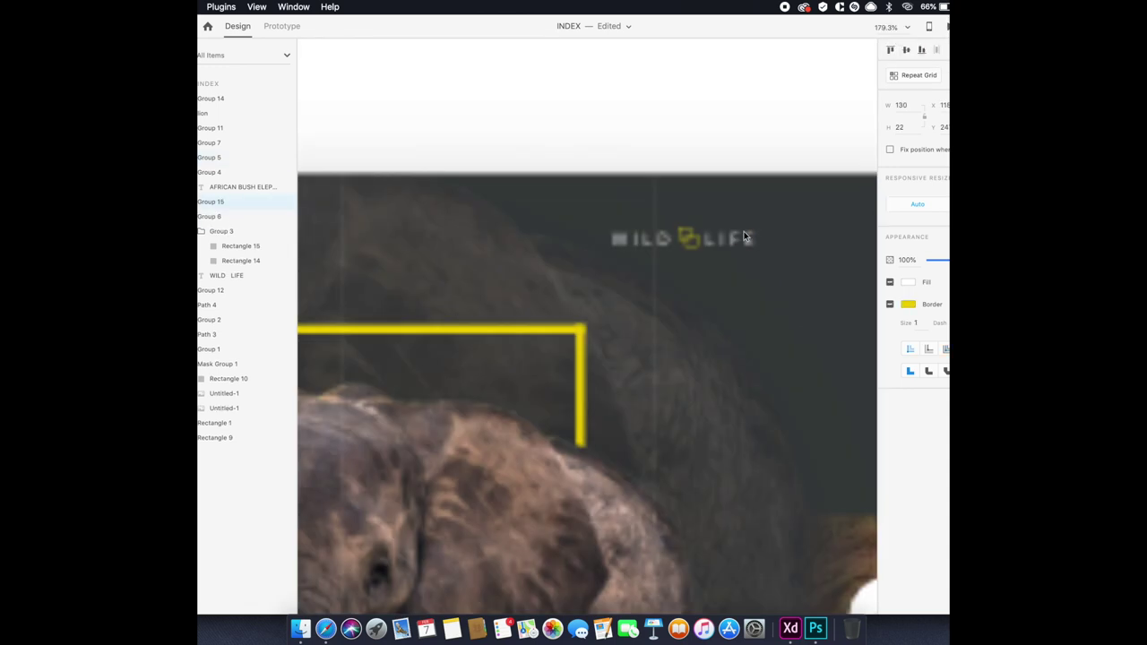
pyautogui.doubleClick(645, 245)
pyautogui.write('About us')
pyautogui.press('Escape')
pyautogui.press('Escape')
pyautogui.scroll(-3, 596, 242)
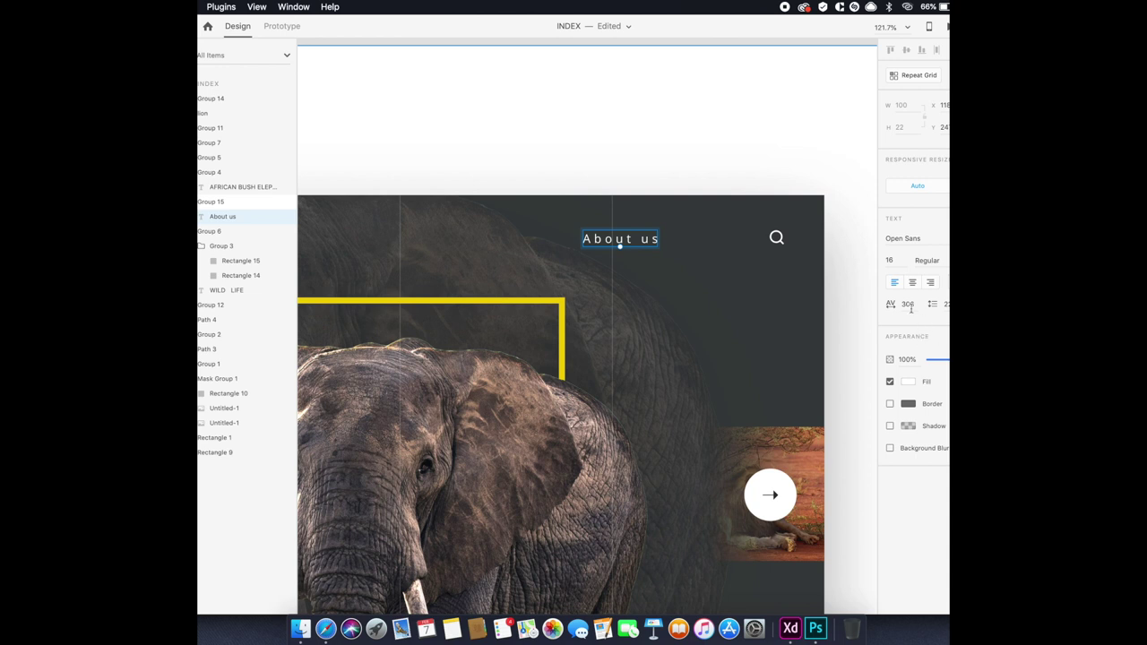
pyautogui.write('0')
pyautogui.press('Return')
# Position the About us labels along the top right, lined up with the search icon.
pyautogui.moveTo(608, 240); pyautogui.dragTo(544, 241)
pyautogui.click(776, 238)
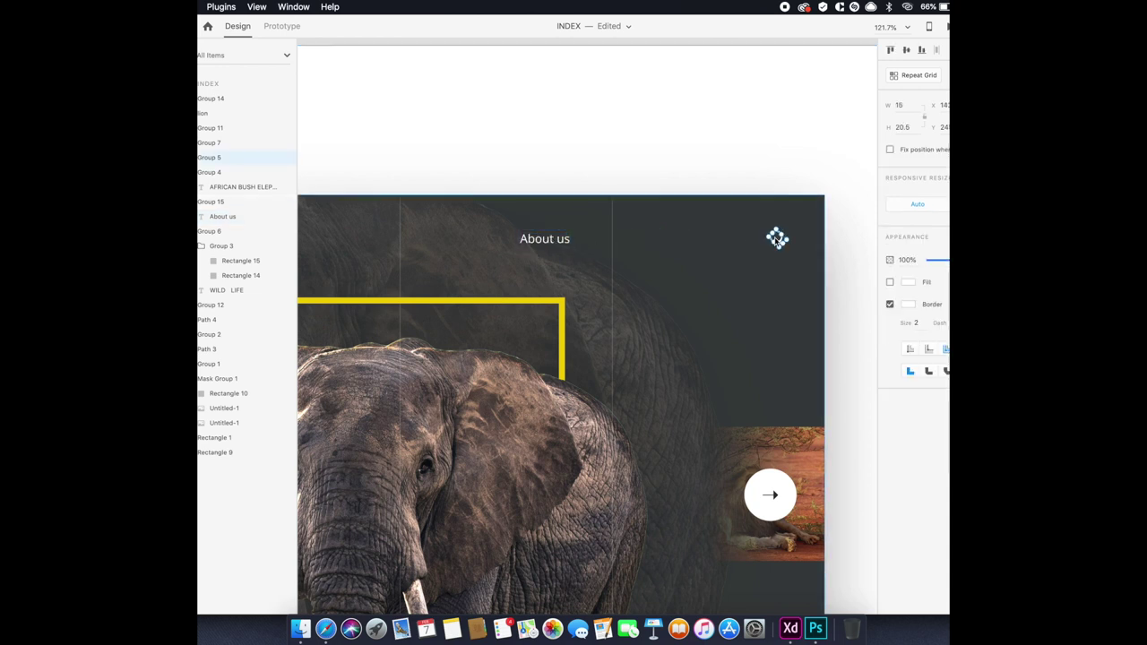
pyautogui.moveTo(568, 244); pyautogui.dragTo(632, 242)
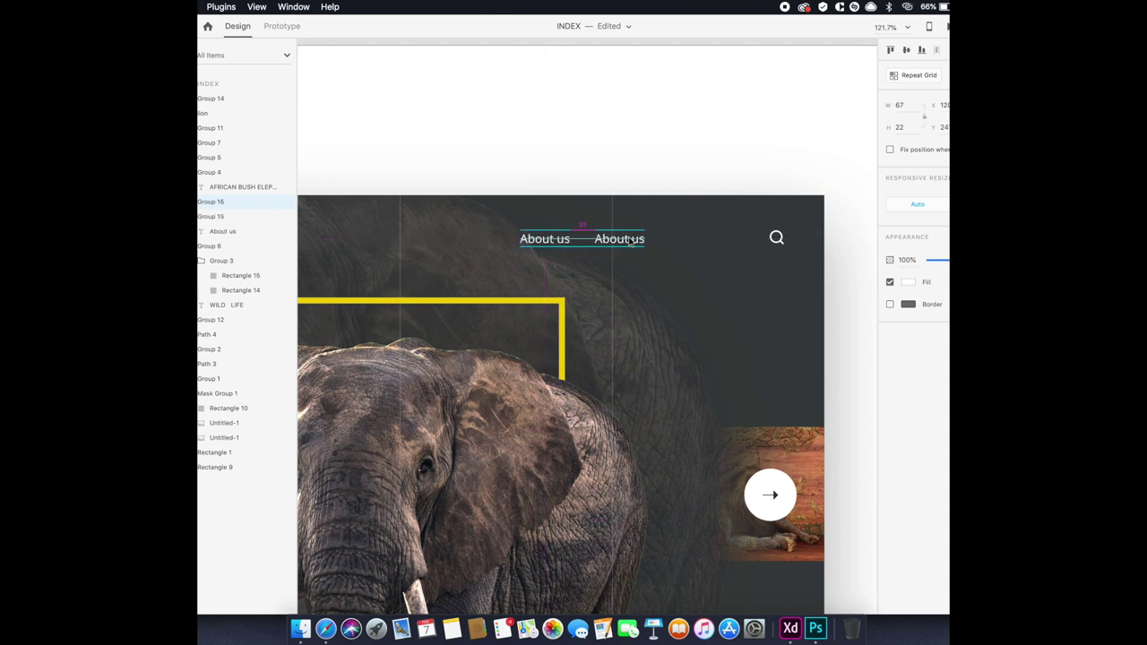
pyautogui.click(545, 240)
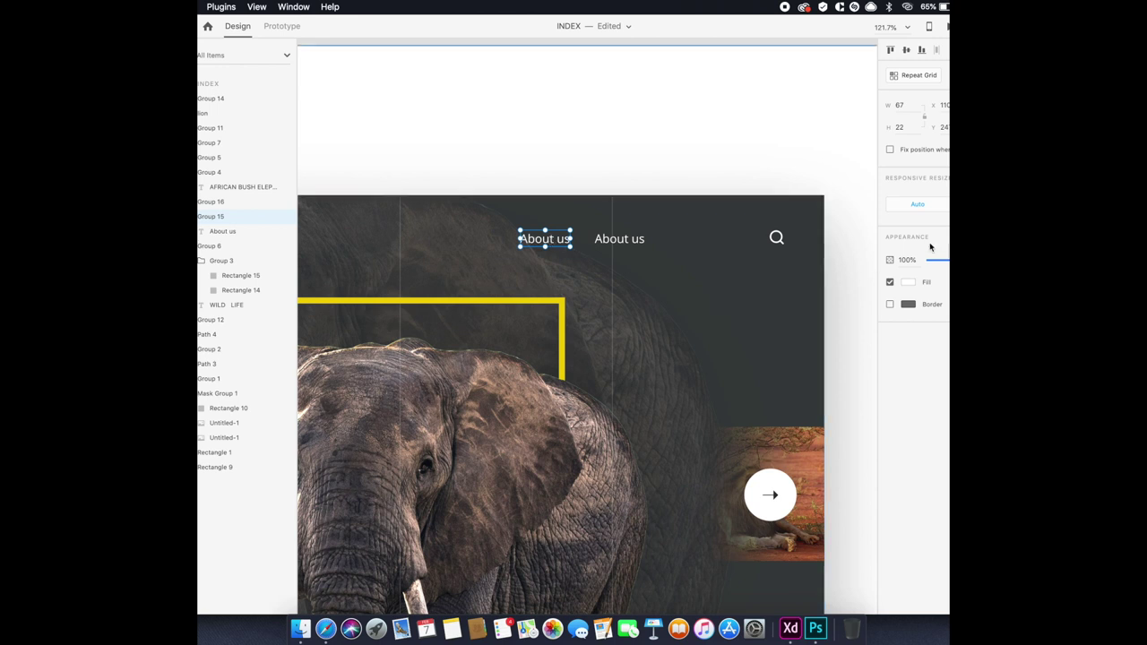
pyautogui.press('super+0')
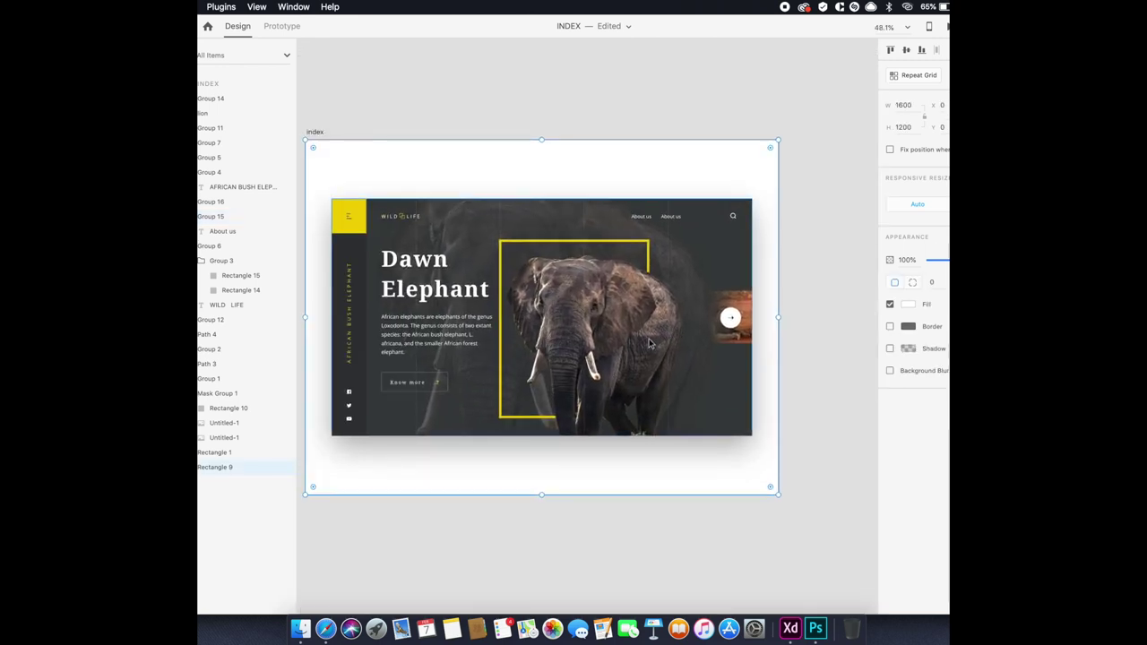
# Try turning the second About us label into Contact us, then delete that separate label.
pyautogui.doubleClick(671, 216)
pyautogui.write('s')
pyautogui.press('Escape')
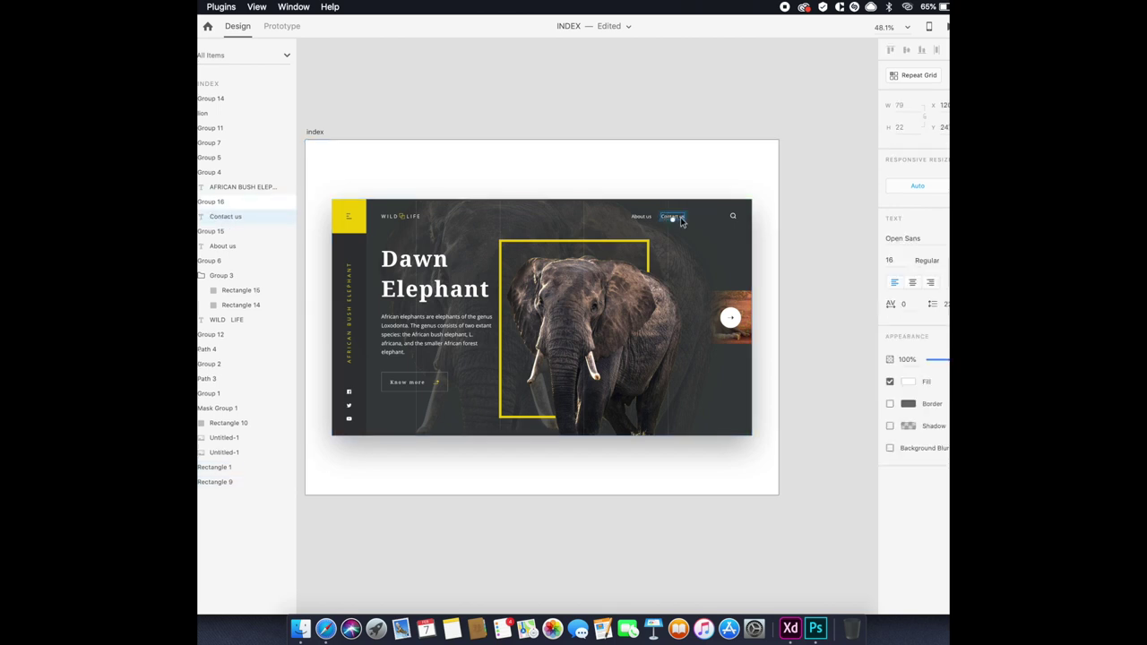
pyautogui.doubleClick(678, 219)
pyautogui.press('BackSpace')
pyautogui.press('Escape')
pyautogui.click(646, 220)
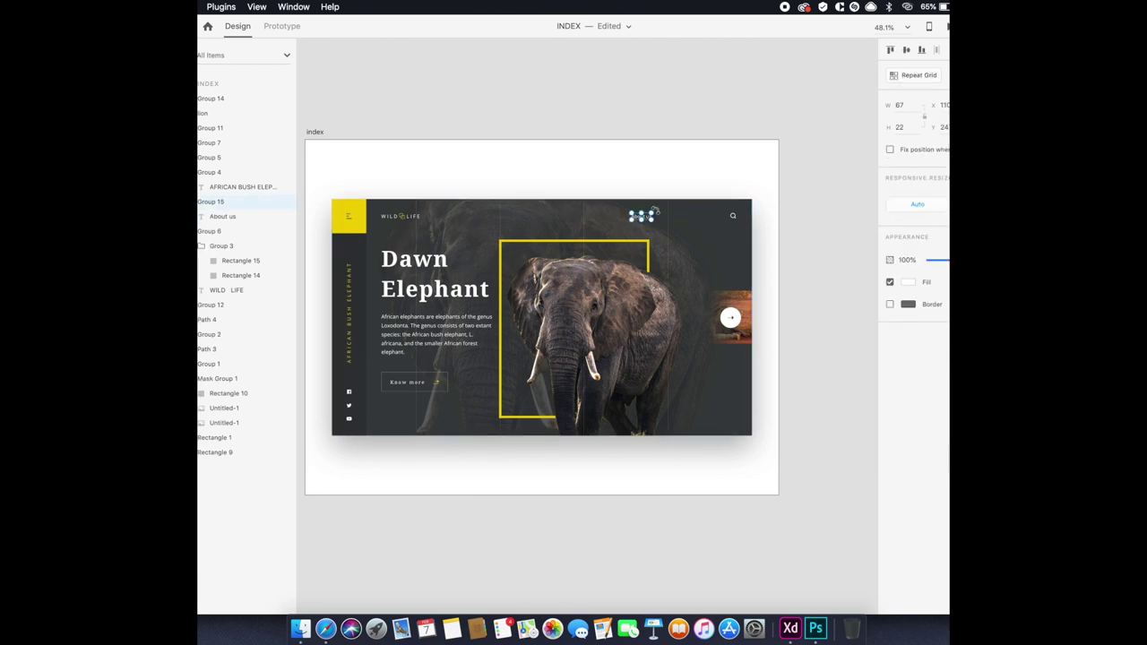
# Append 'Contact us' to the end of the About us navigation text.
pyautogui.scroll(5, 655, 212)
pyautogui.doubleClick(622, 224)
pyautogui.click(646, 224)
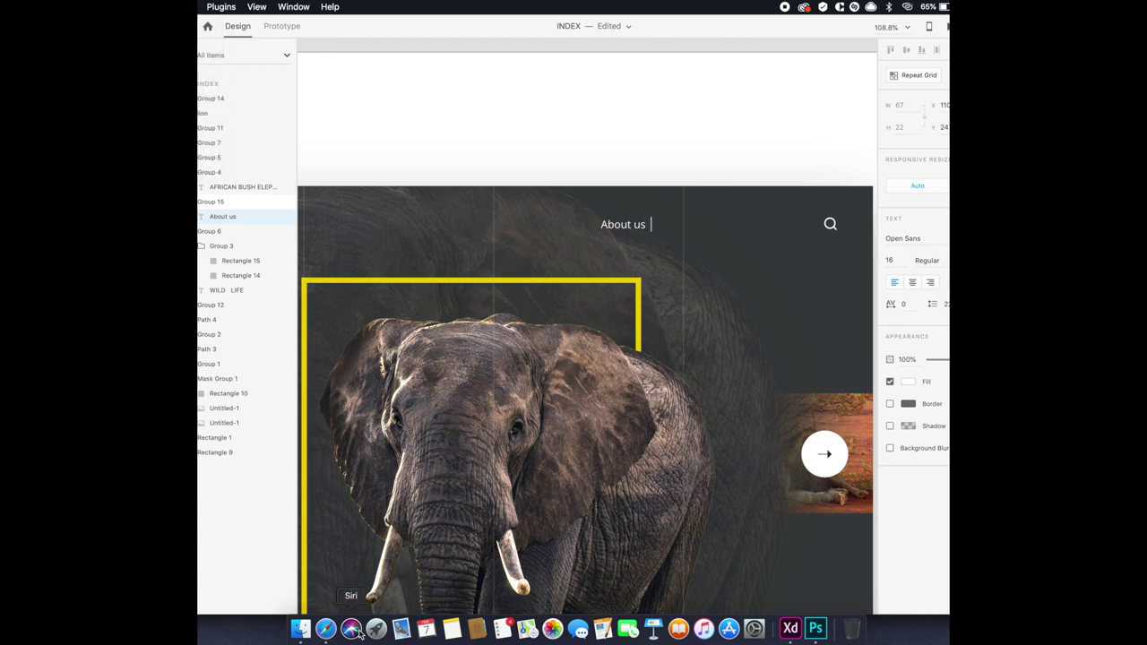
pyautogui.write('   Contact us    Blog')
pyautogui.press('Escape')
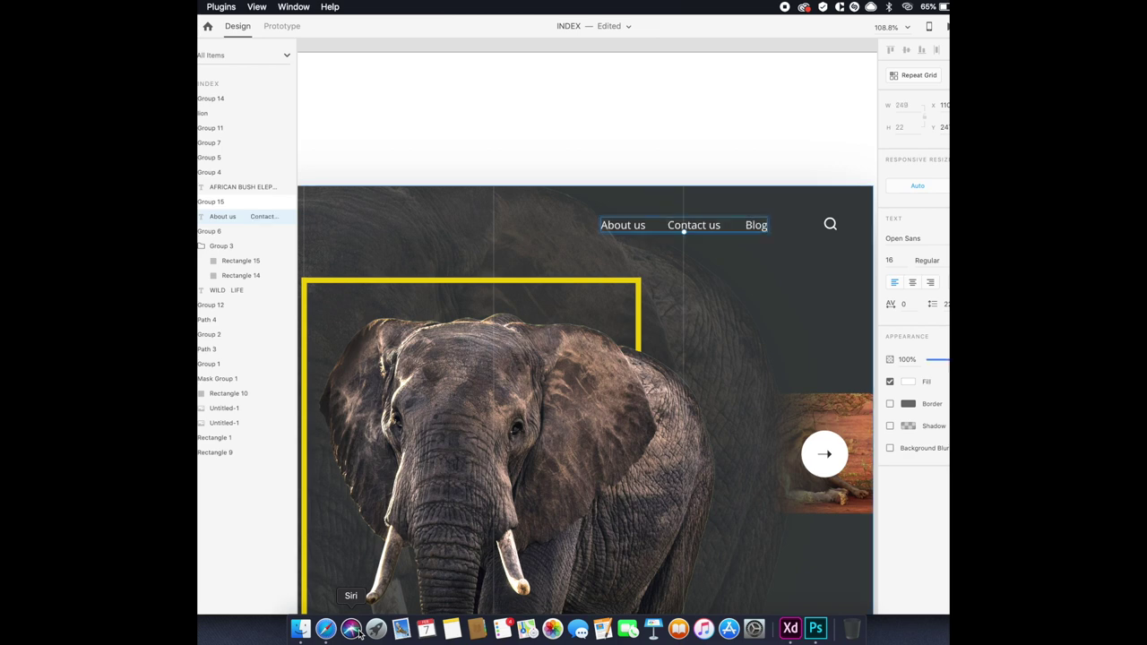
# Reposition the navigation links so they sit beside the search icon.
pyautogui.scroll(-2, 681, 228)
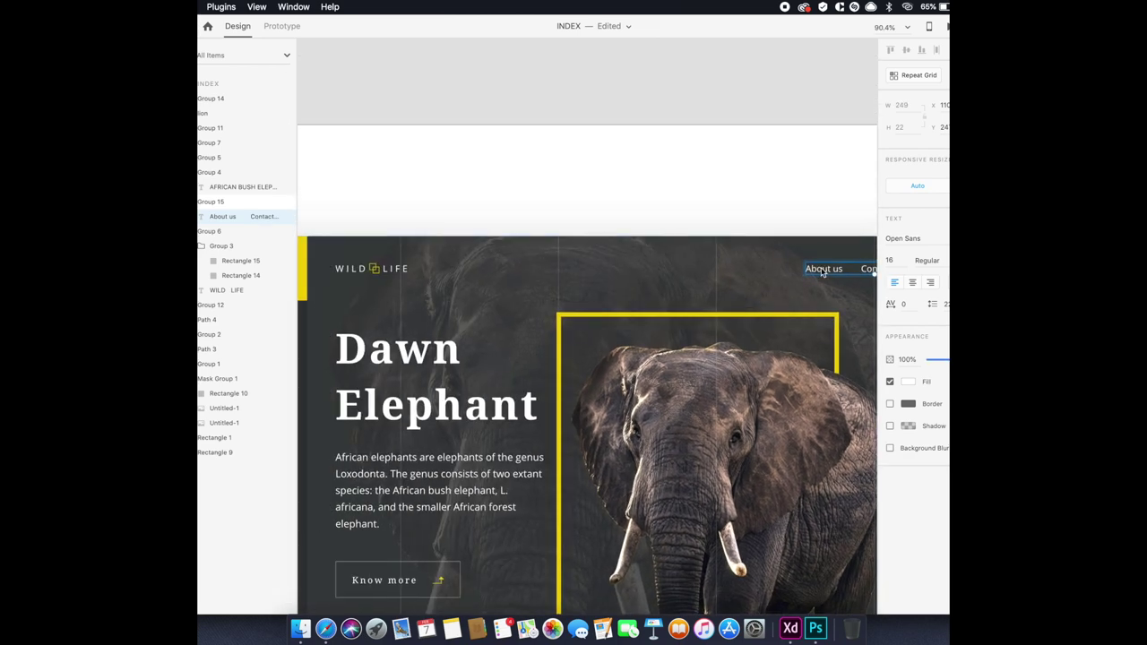
pyautogui.moveTo(825, 269); pyautogui.dragTo(784, 265)
pyautogui.hscroll(4, 571, 266)
pyautogui.hscroll(3, 570, 266)
pyautogui.moveTo(706, 262); pyautogui.dragTo(743, 264)
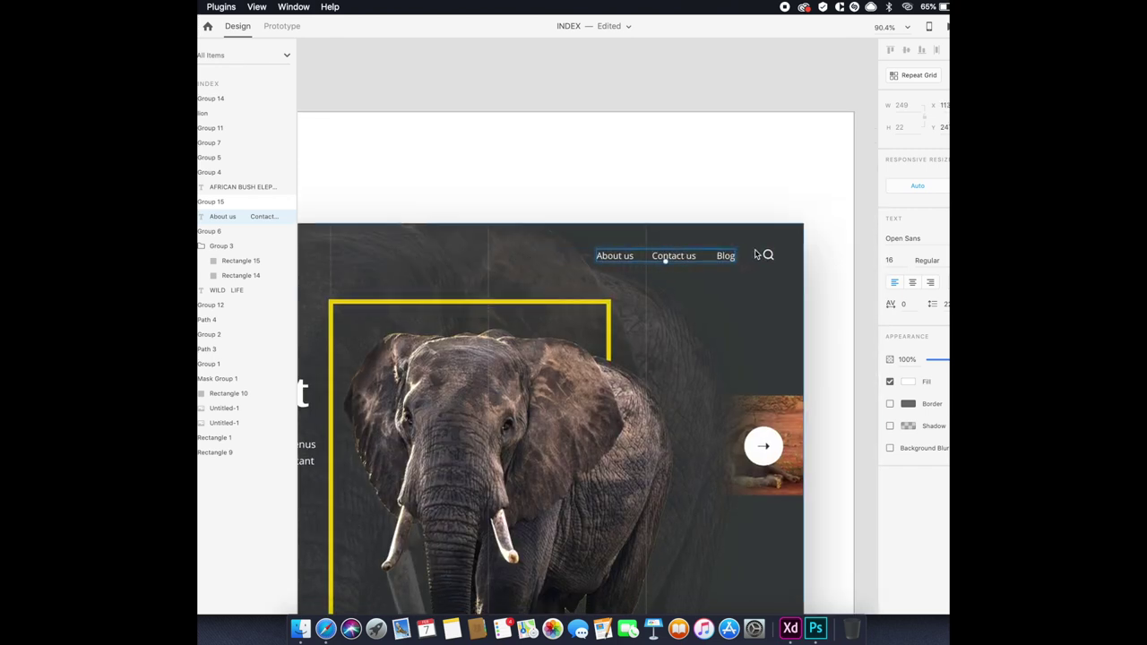
pyautogui.click(767, 255)
pyautogui.press('Escape')
pyautogui.press('super+0')
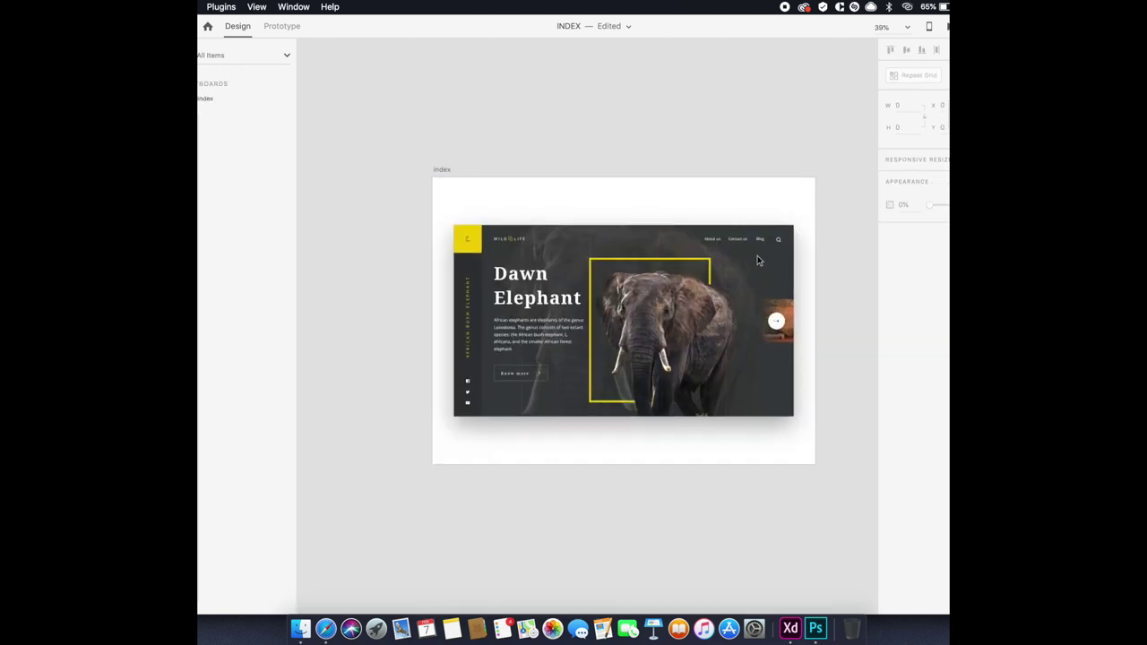
# Clear the selection and save the INDEX document.
pyautogui.scroll(3, 757, 255)
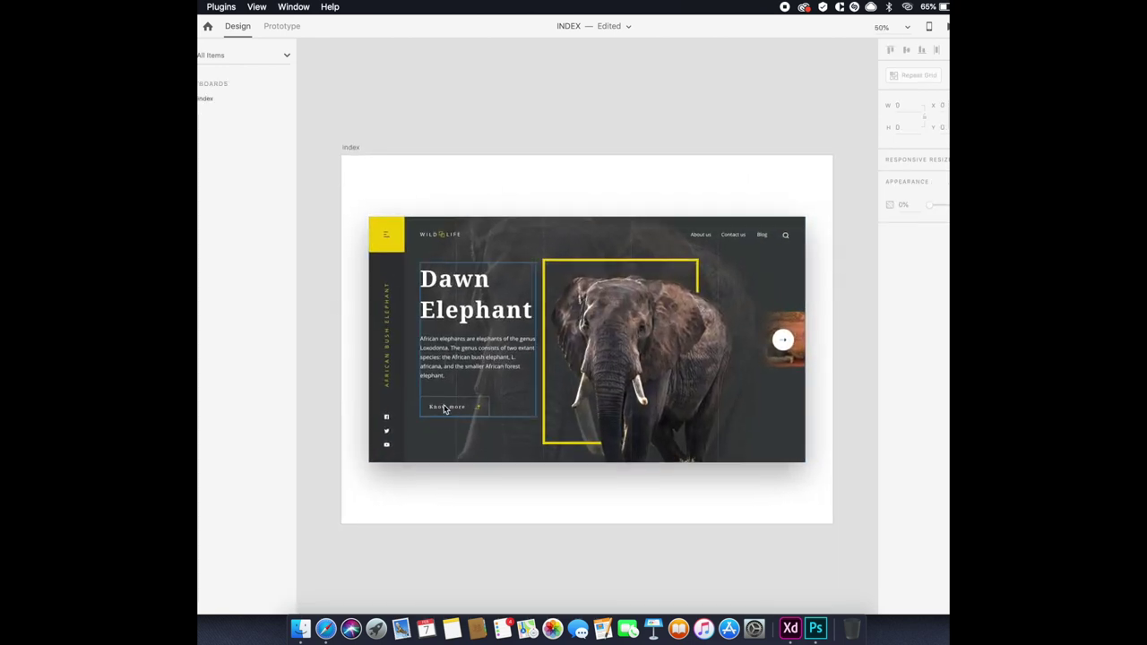
pyautogui.click(444, 408)
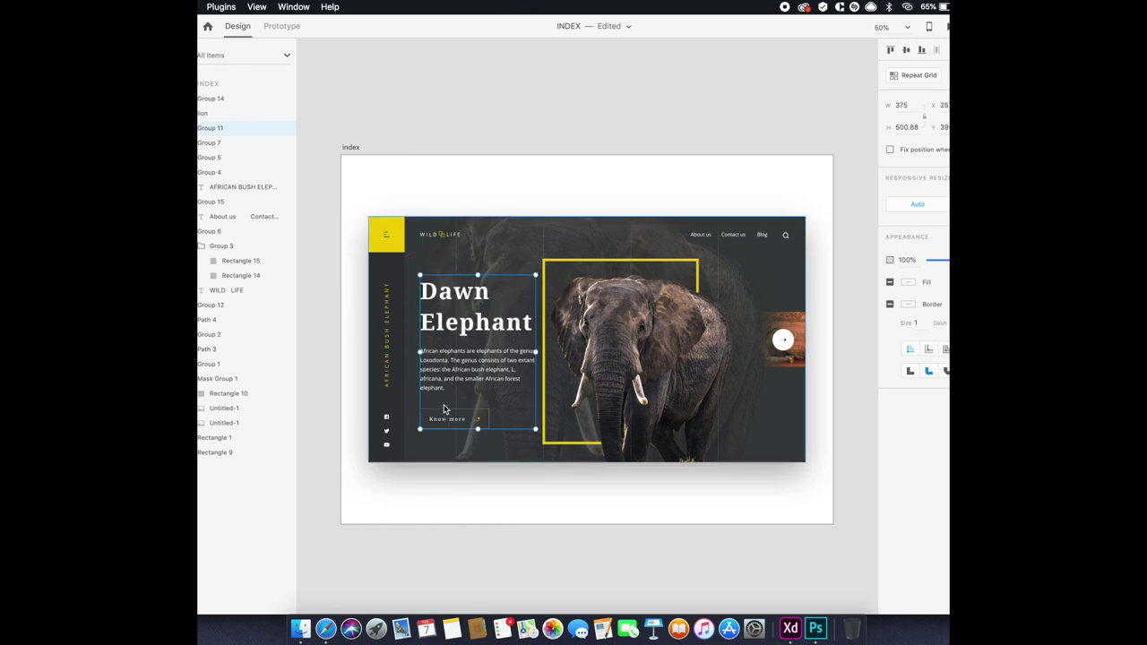
pyautogui.click(533, 189)
pyautogui.press('super+s')
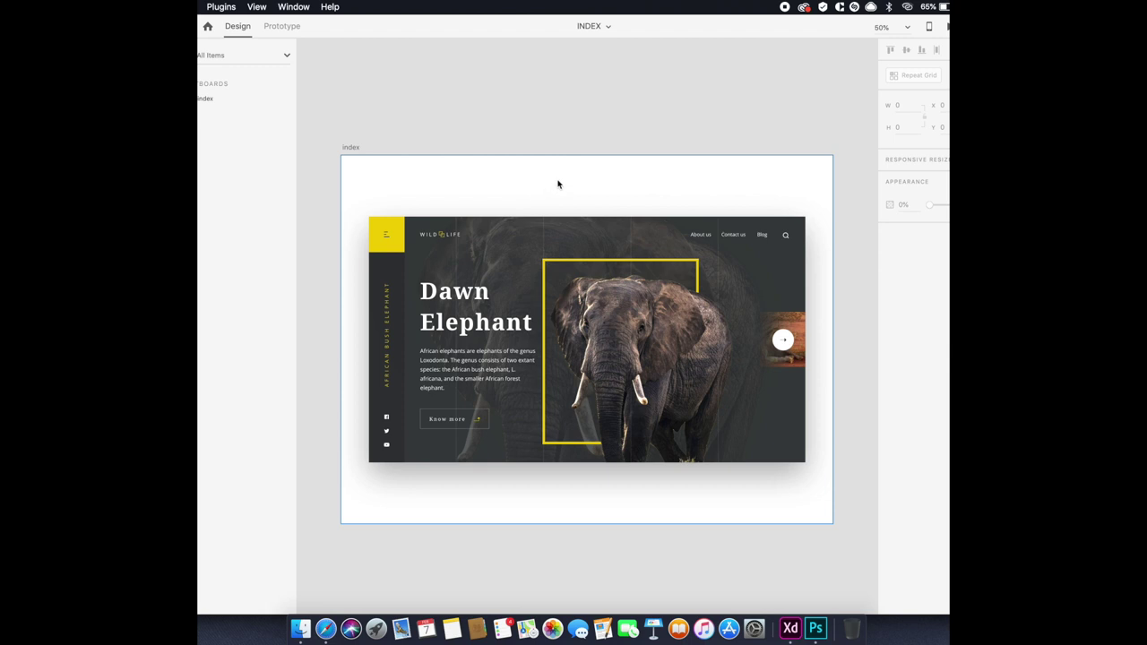
# Duplicate the yellow elephant frame toward the bottom right and delete its extra side.
pyautogui.moveTo(588, 271); pyautogui.dragTo(787, 421)
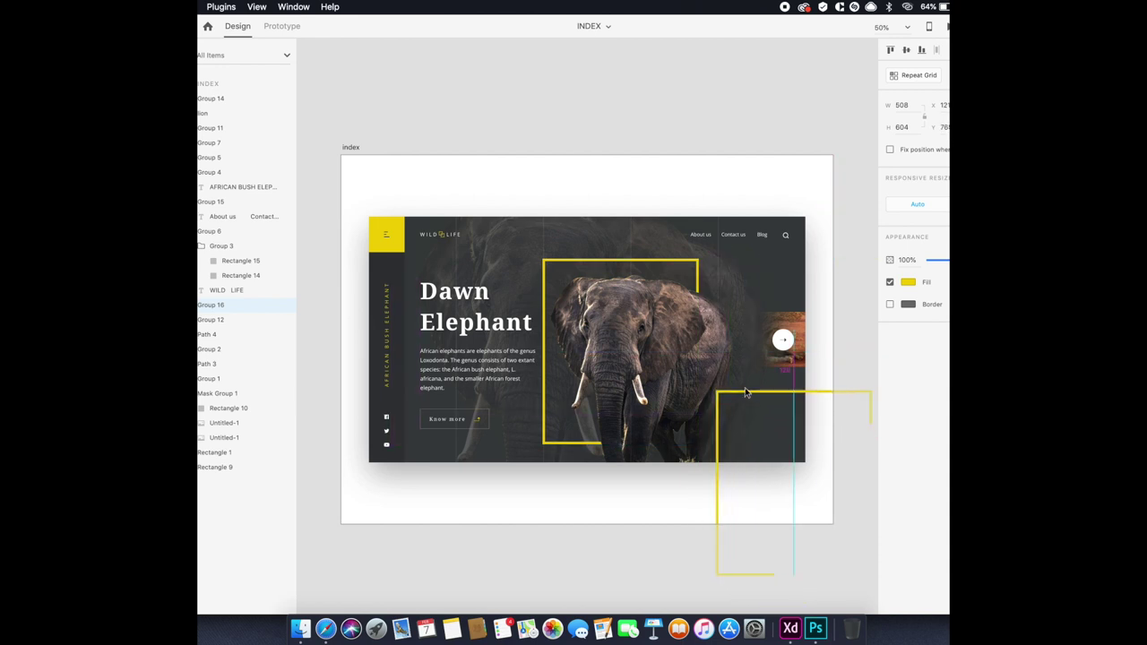
pyautogui.moveTo(787, 421); pyautogui.dragTo(754, 398)
pyautogui.click(737, 581)
pyautogui.click(873, 419)
pyautogui.press('Escape')
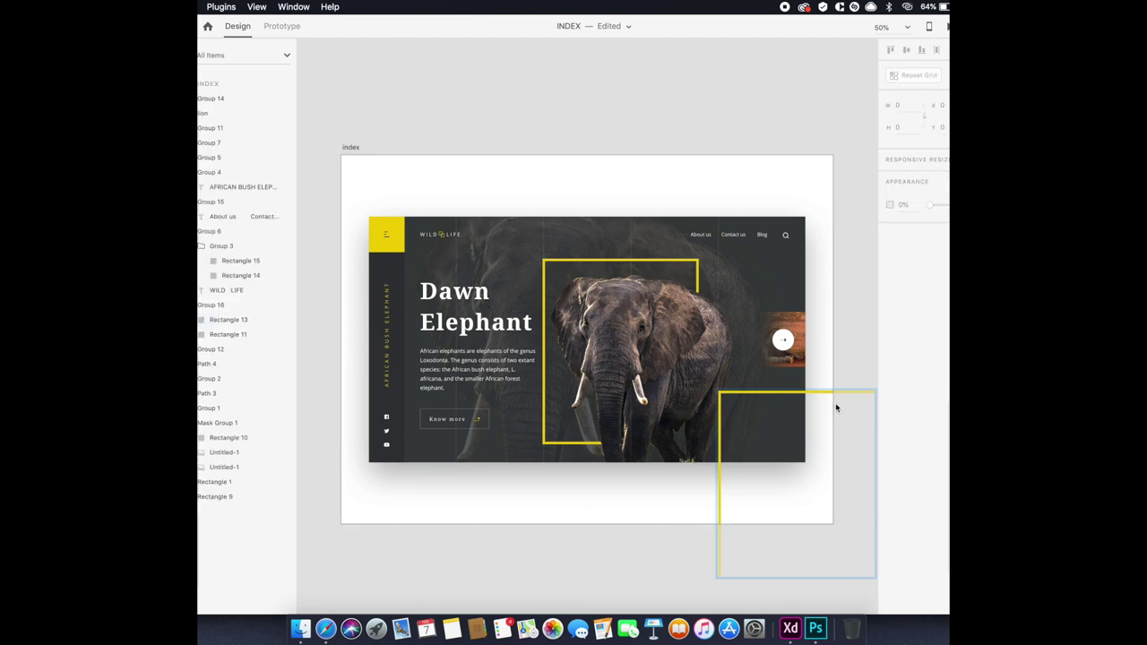
pyautogui.doubleClick(834, 394)
pyautogui.press('Delete')
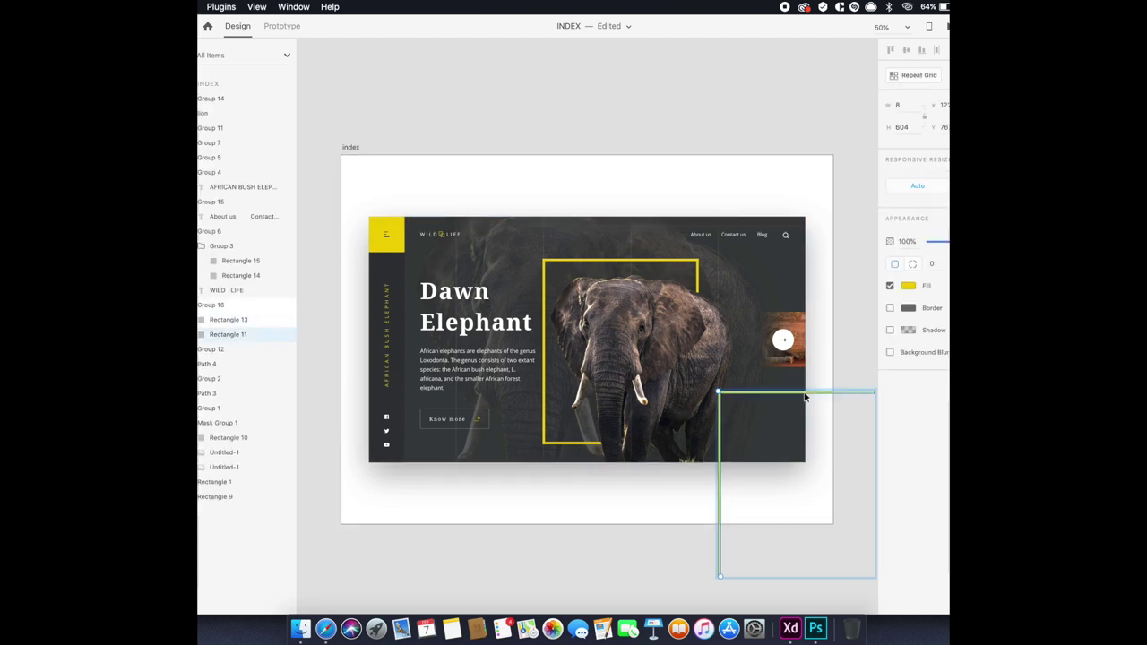
pyautogui.moveTo(721, 515); pyautogui.dragTo(759, 491)
# Shorten the remaining vertical yellow bar and make a horizontal copy of it.
pyautogui.scroll(5, 761, 385)
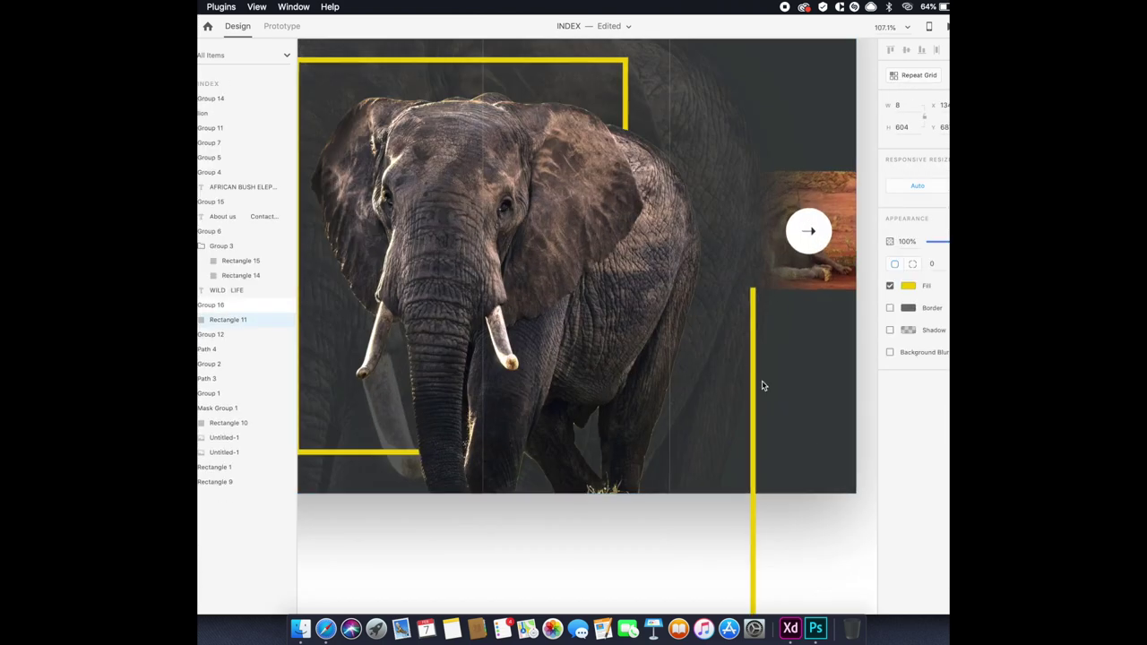
pyautogui.scroll(3, 761, 384)
pyautogui.scroll(3, 761, 385)
pyautogui.moveTo(754, 287)
pyautogui.mouseDown()
pyautogui.moveTo(753, 591)
pyautogui.moveTo(734, 224)
pyautogui.mouseUp()
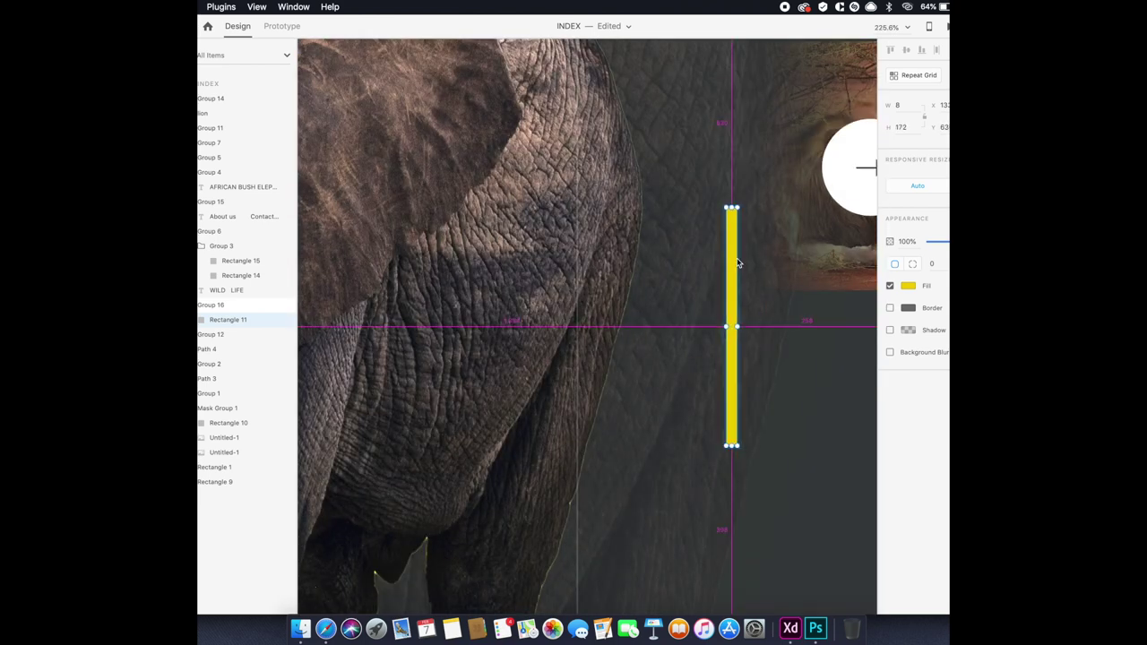
pyautogui.moveTo(733, 235)
pyautogui.mouseDown()
pyautogui.moveTo(549, 291)
pyautogui.moveTo(697, 289)
pyautogui.mouseUp()
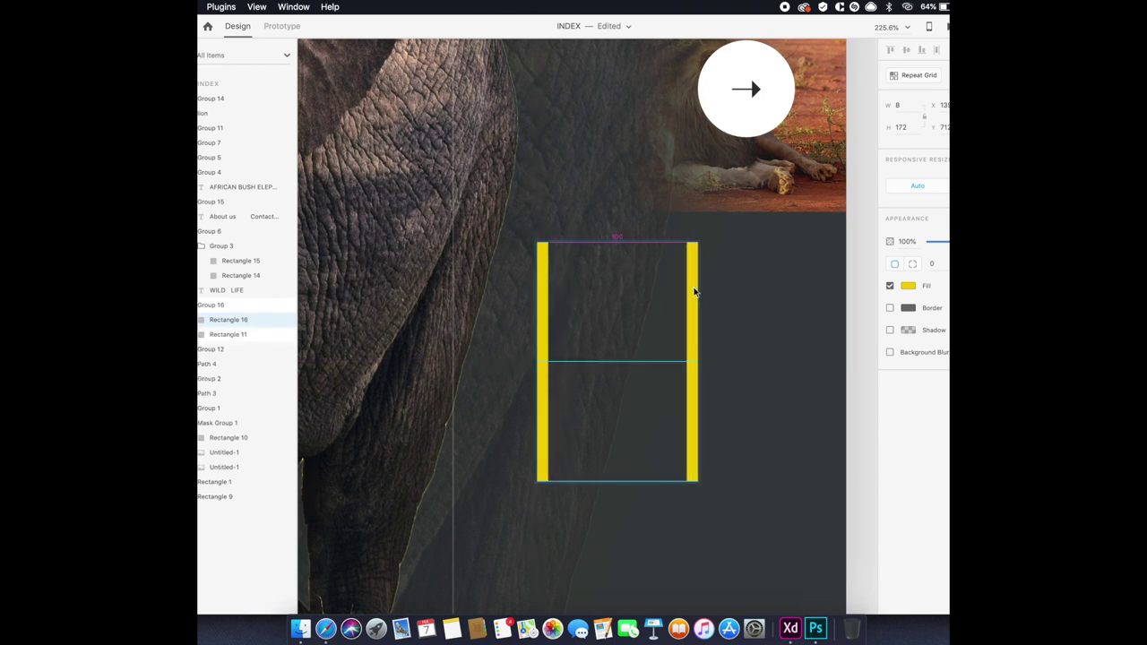
pyautogui.moveTo(705, 239); pyautogui.dragTo(547, 364)
# Align both yellow bars top-left into a corner bracket and group them.
pyautogui.keyDown('shift'); pyautogui.click(547, 364); pyautogui.keyUp('shift')
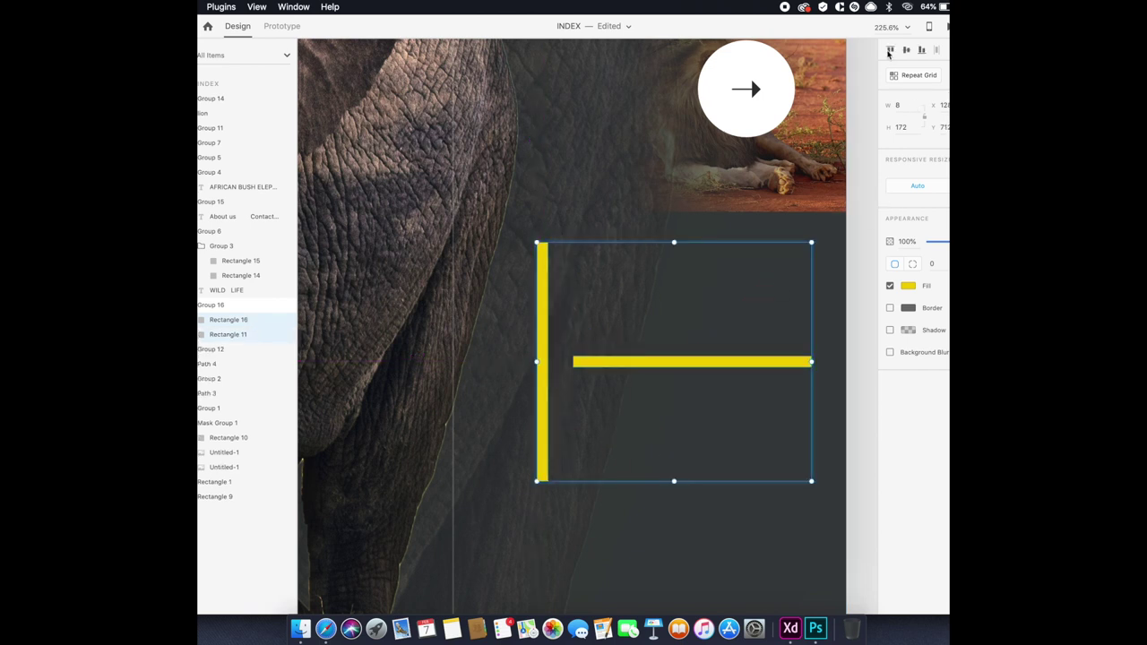
pyautogui.press('super+shift+Up')
pyautogui.press('super+shift+Left')
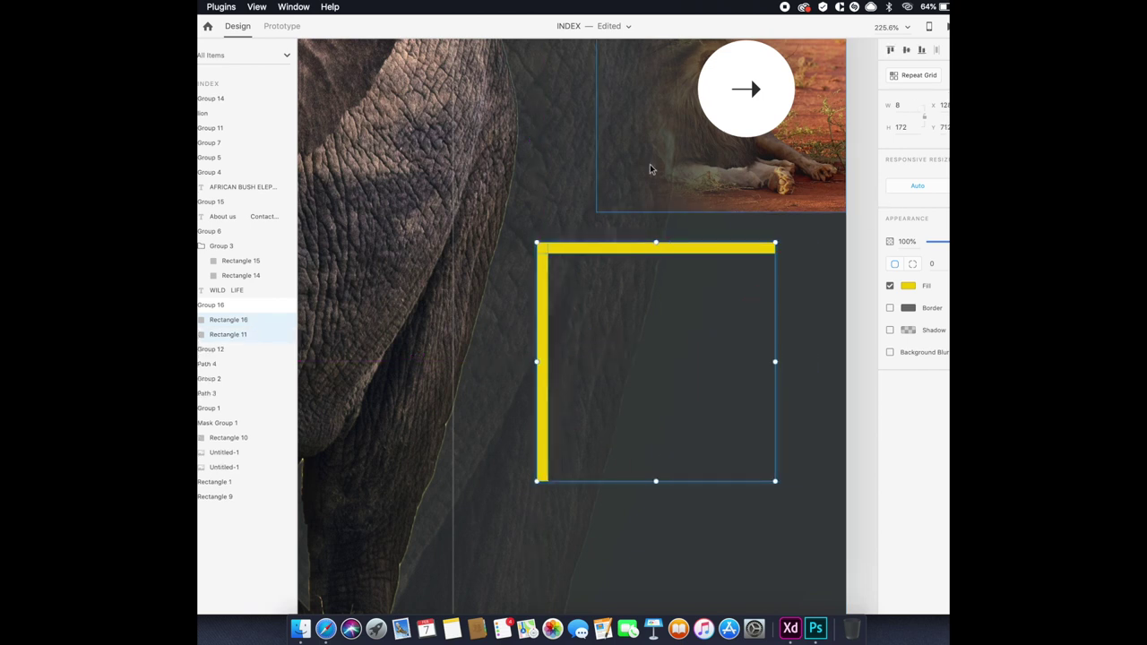
pyautogui.press('super+d')
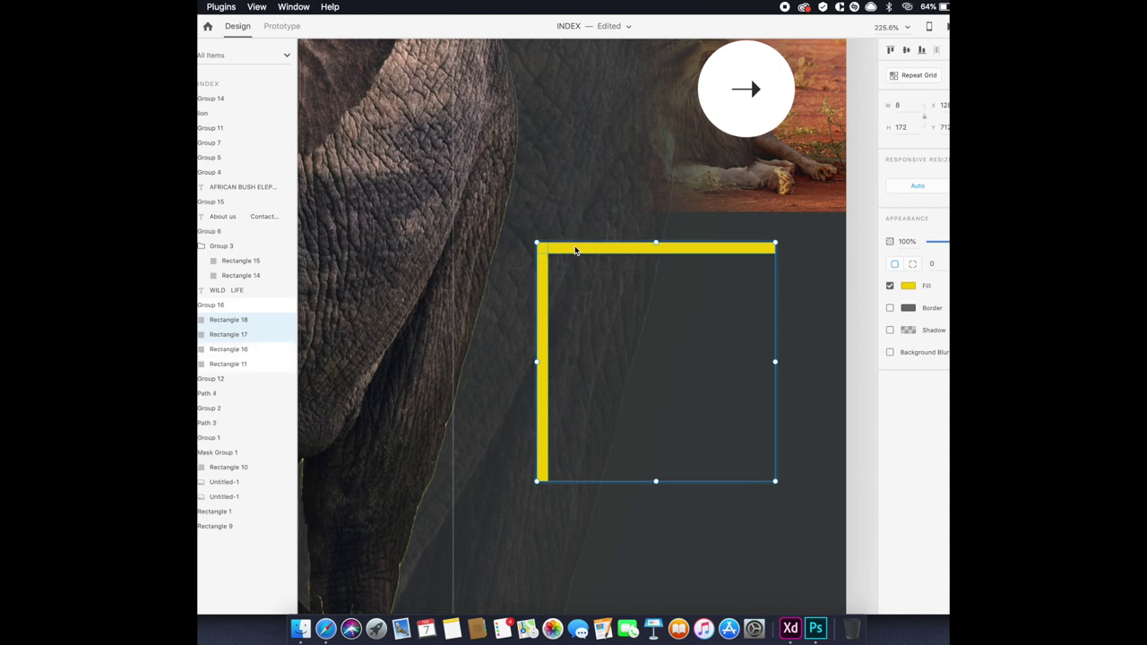
pyautogui.press('super+0')
pyautogui.press('super+z')
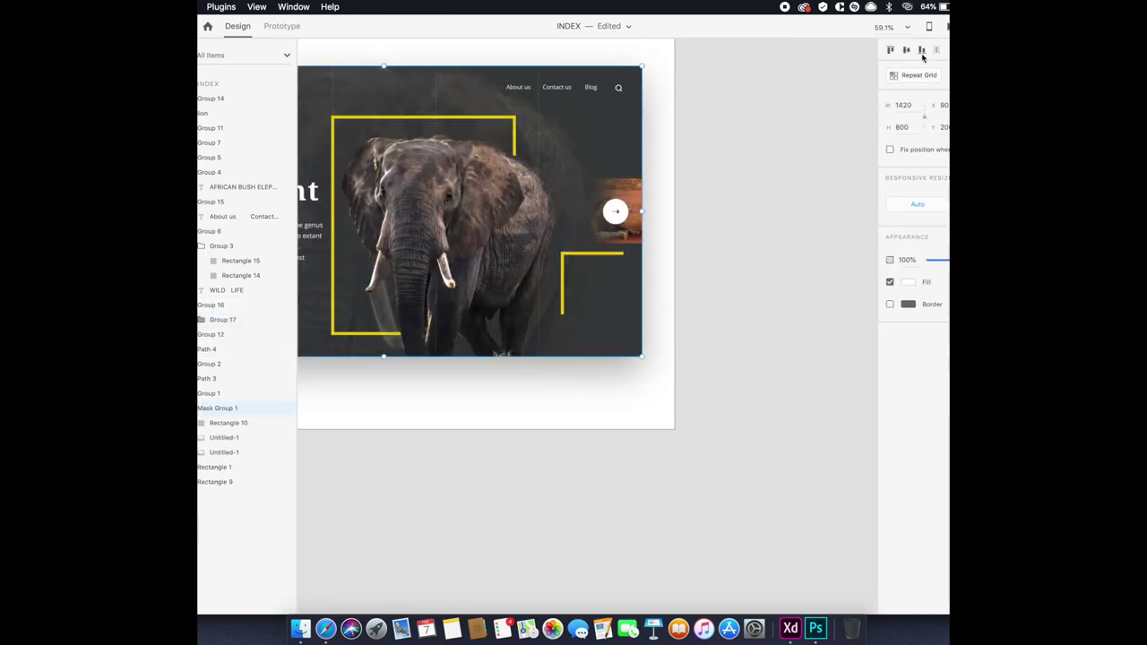
pyautogui.press('Escape')
pyautogui.click(603, 262)
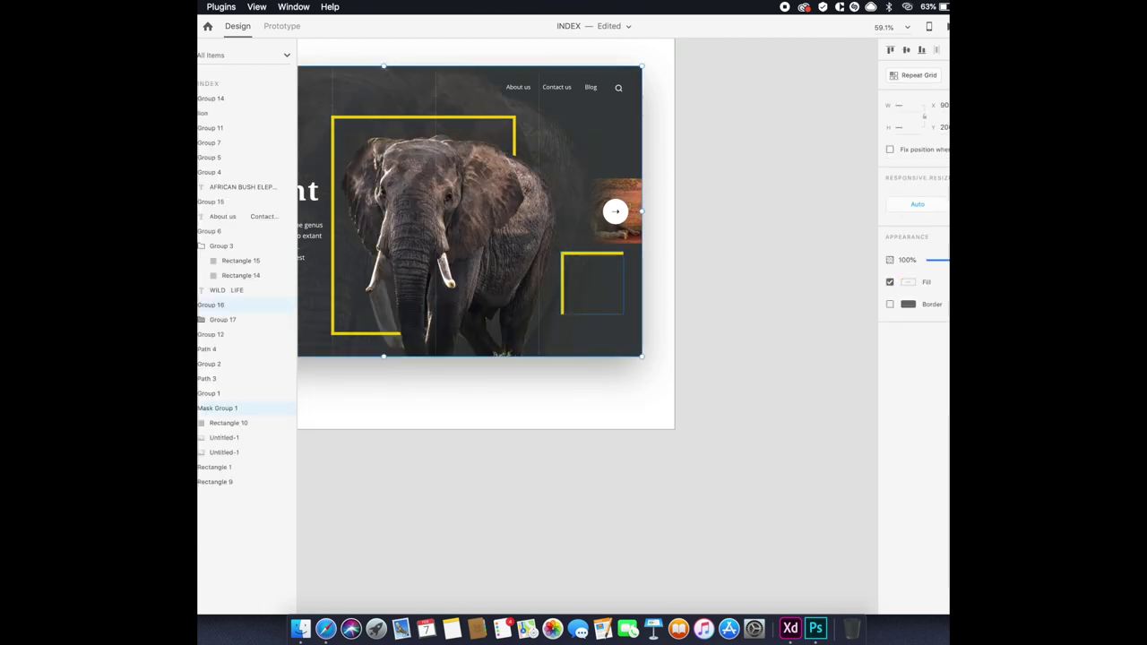
pyautogui.click(801, 258)
pyautogui.press('super+0')
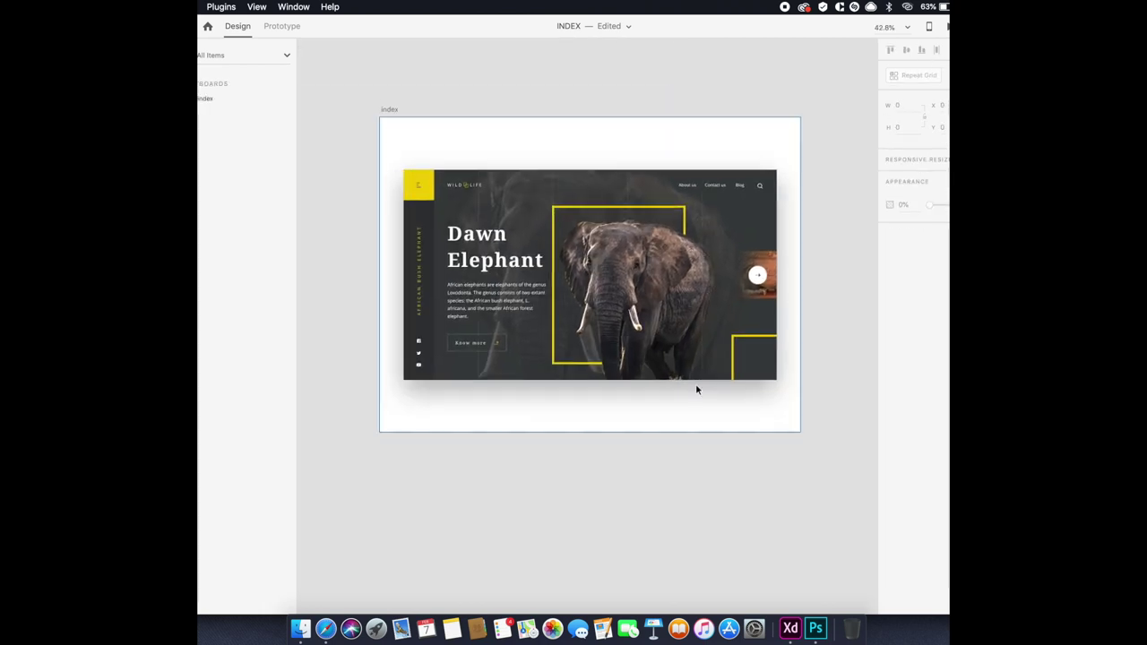
# Nudge the bracket into the corner and place a copy of it up and to the left.
pyautogui.moveTo(746, 338); pyautogui.dragTo(744, 341)
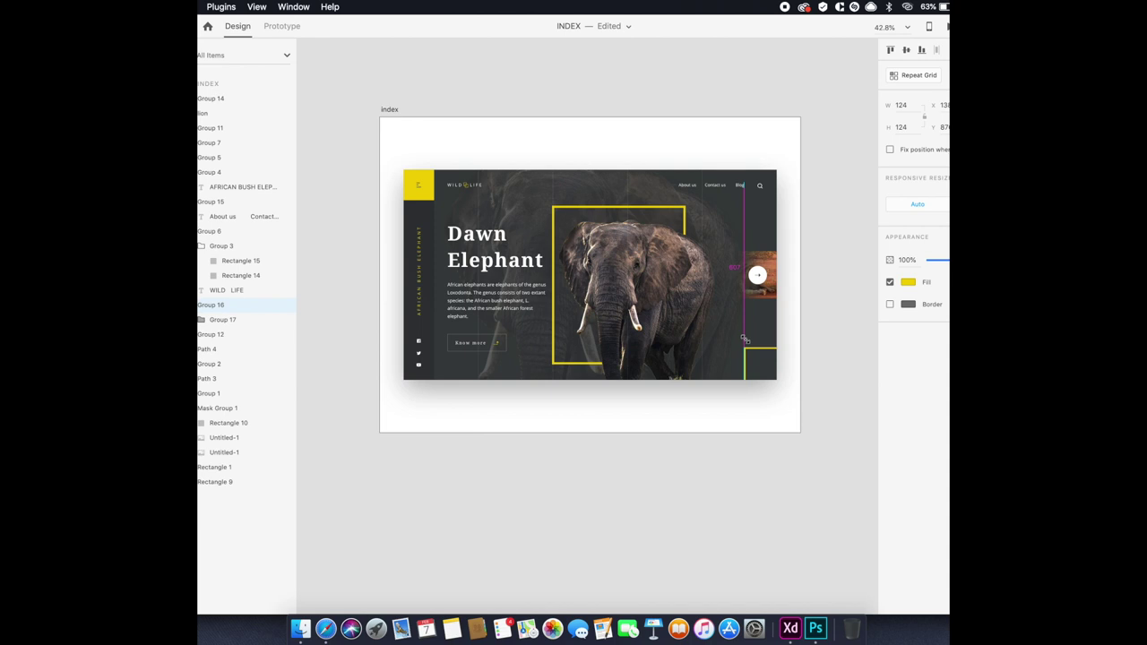
pyautogui.click(831, 388)
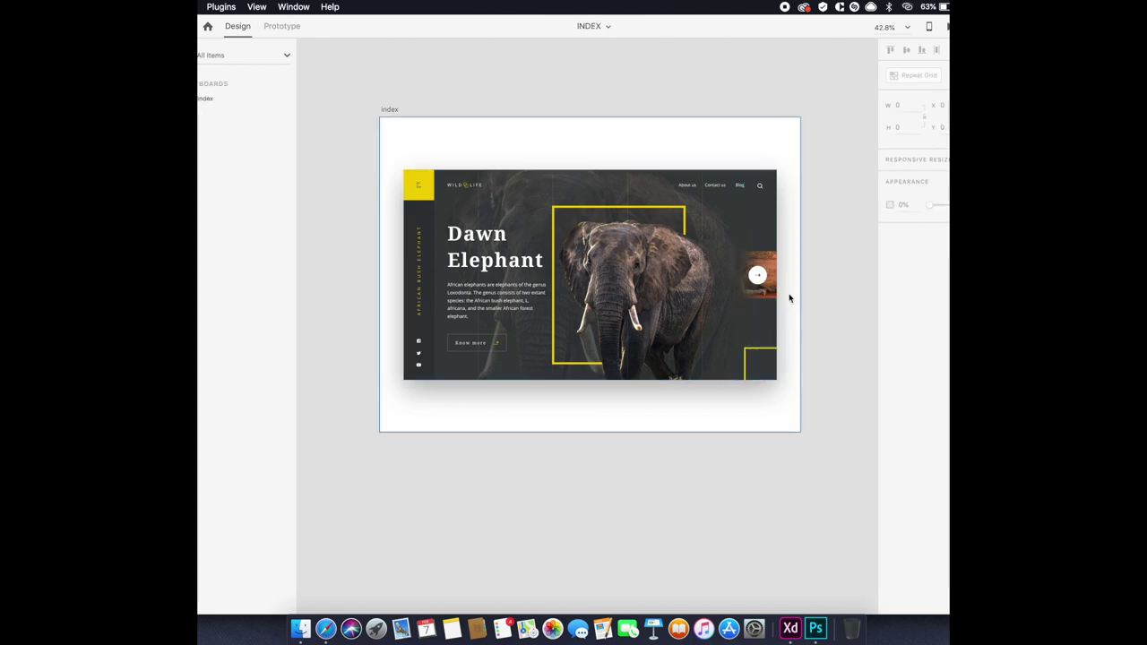
pyautogui.scroll(5, 766, 353)
pyautogui.moveTo(767, 353); pyautogui.dragTo(721, 304)
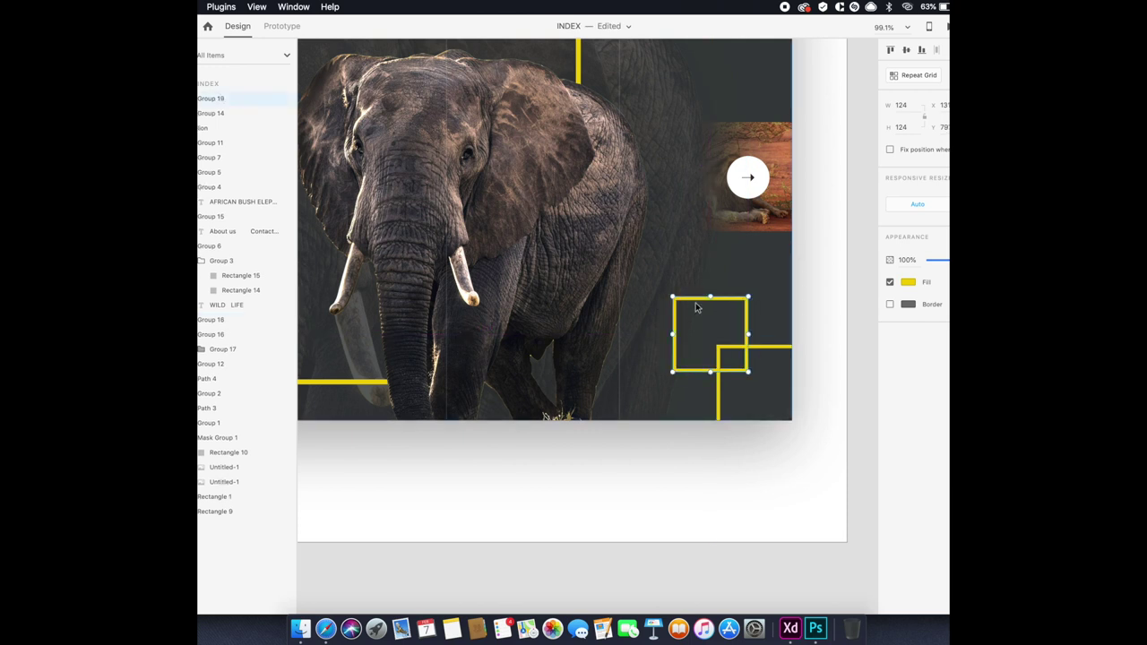
pyautogui.moveTo(681, 317)
pyautogui.mouseDown()
pyautogui.moveTo(690, 349)
pyautogui.moveTo(700, 322)
pyautogui.mouseUp()
pyautogui.hotkey('ctrl', 'z')
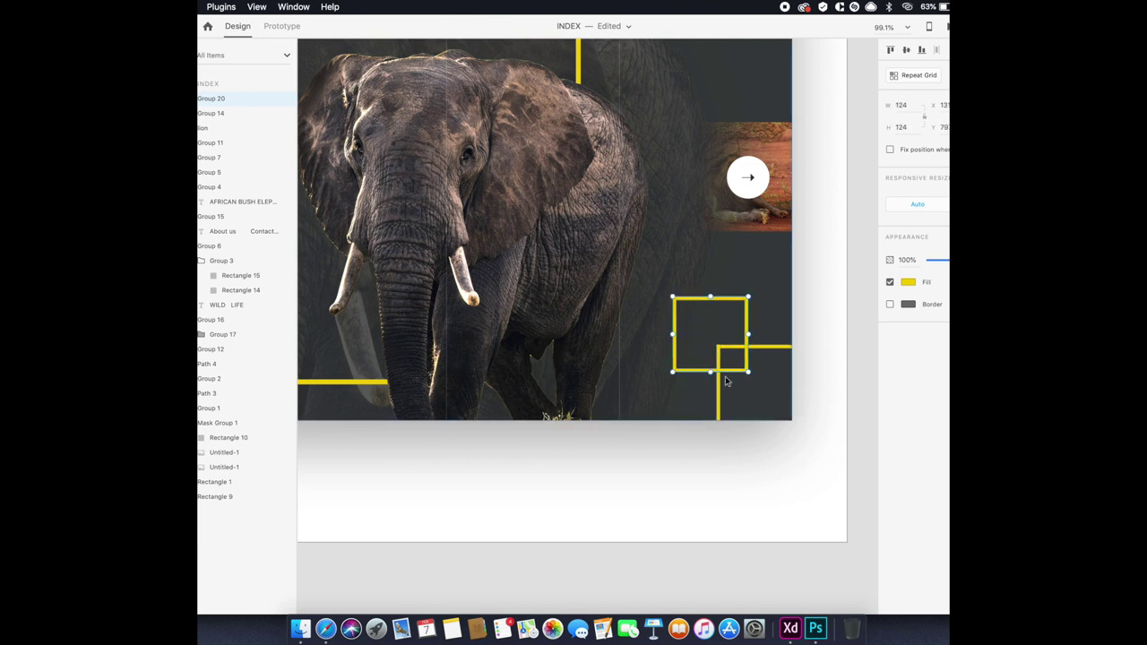
pyautogui.moveTo(725, 379); pyautogui.dragTo(707, 348)
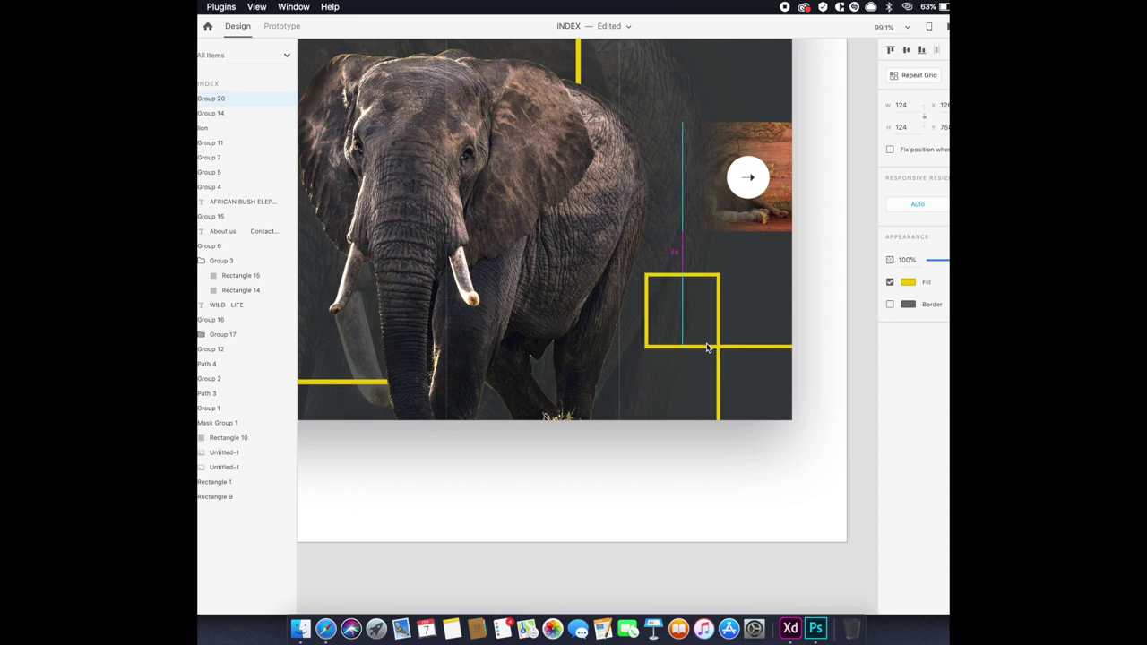
# Fade the bracket copy to 9% opacity.
pyautogui.moveTo(707, 349); pyautogui.dragTo(732, 373)
pyautogui.click(937, 260)
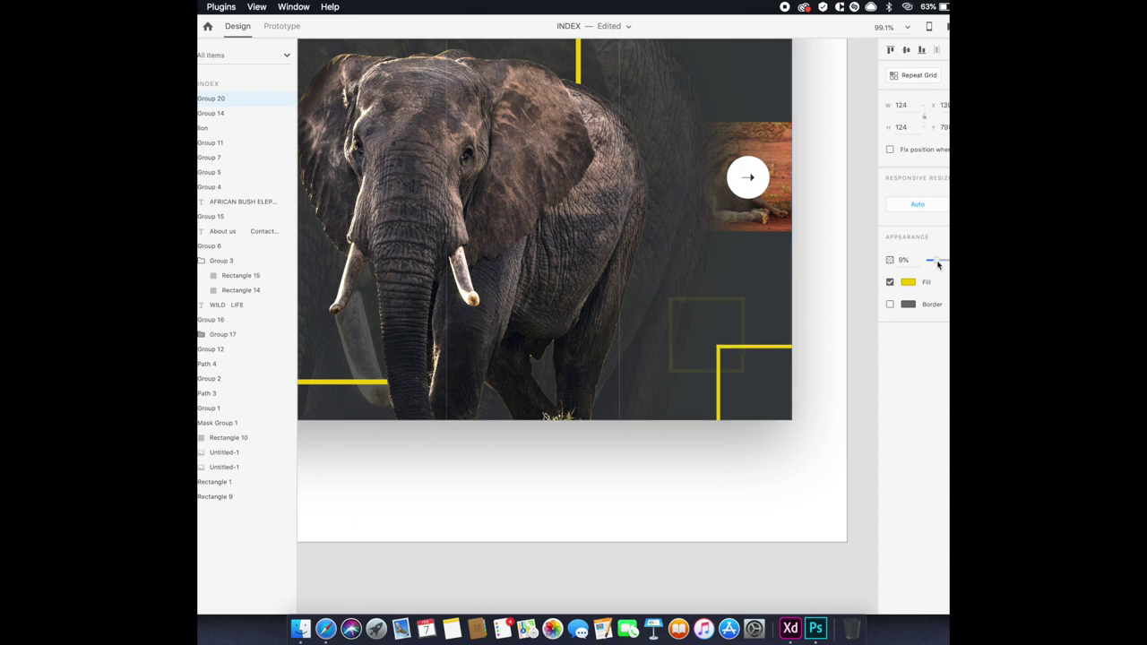
pyautogui.click(861, 305)
pyautogui.scroll(-5, 689, 431)
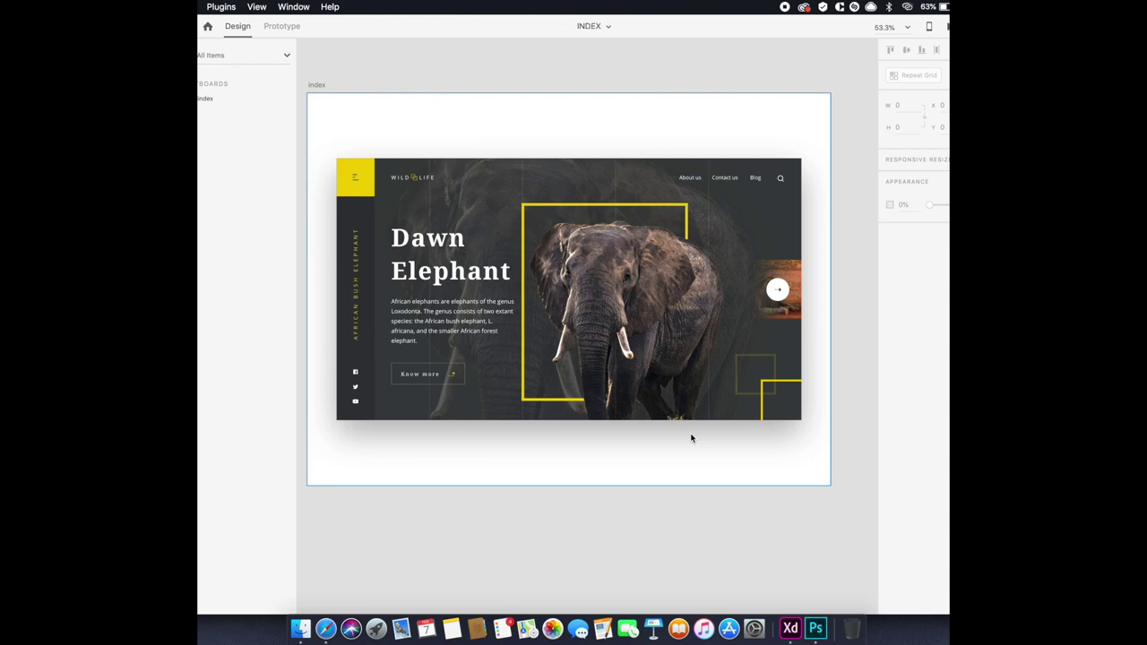
# Launch Desktop Preview of the INDEX artboard and move the preview window into view.
pyautogui.scroll(2, 599, 337)
pyautogui.scroll(2, 600, 337)
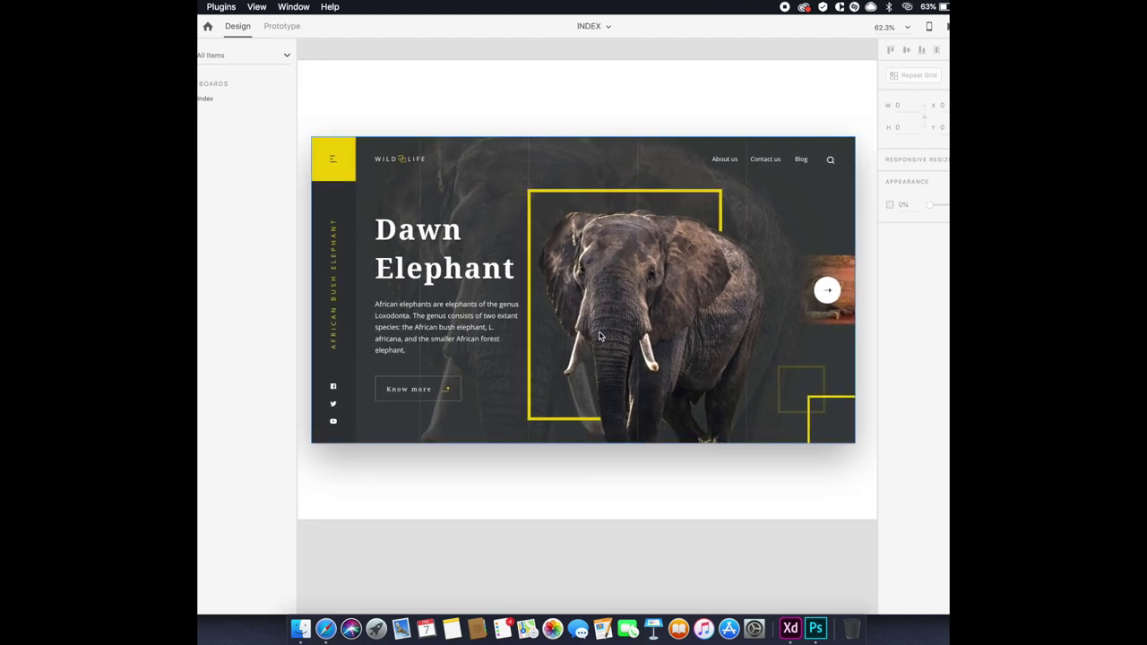
pyautogui.click(929, 26)
pyautogui.moveTo(721, 25); pyautogui.dragTo(588, 29)
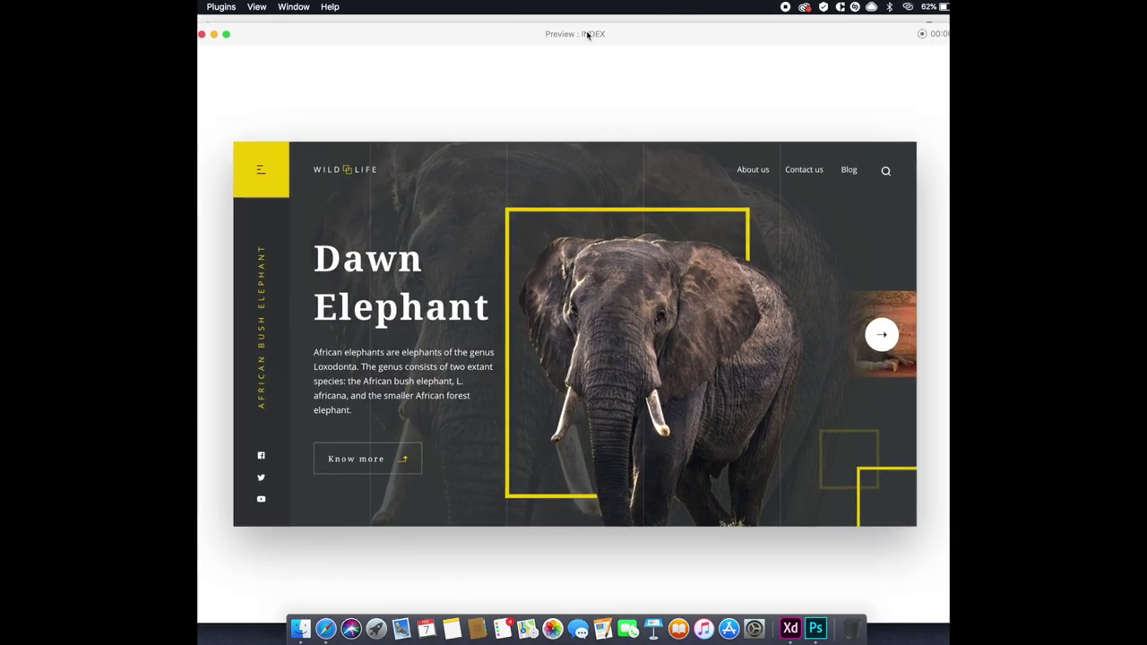